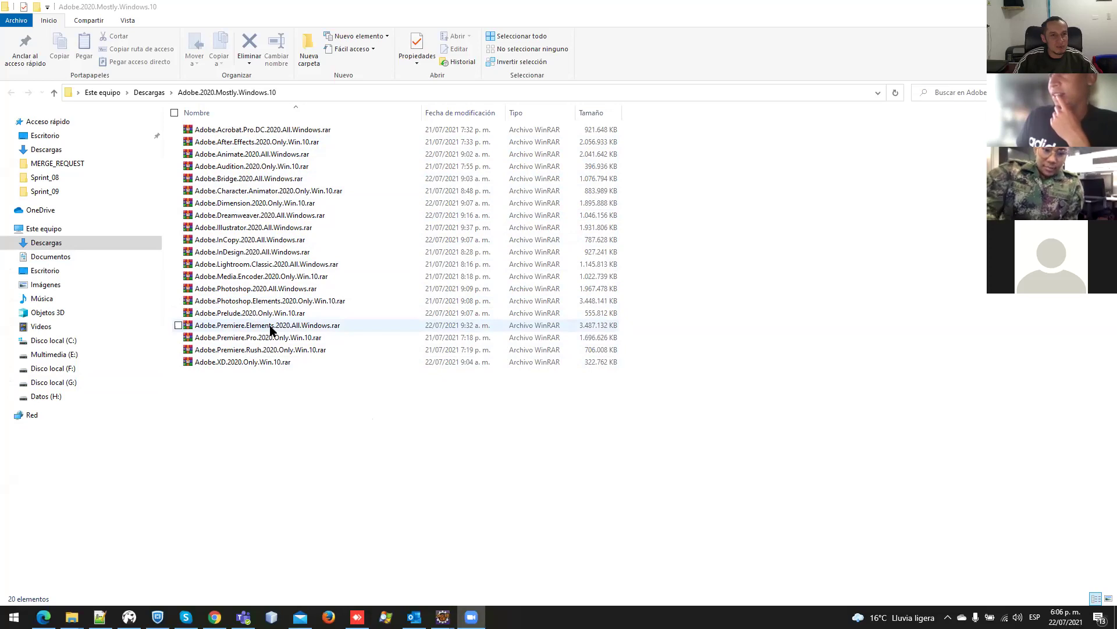
# - Extract Adobe.Illustrator.2020.All.Windows.rar into the current folder
pyautogui.click(225, 228)
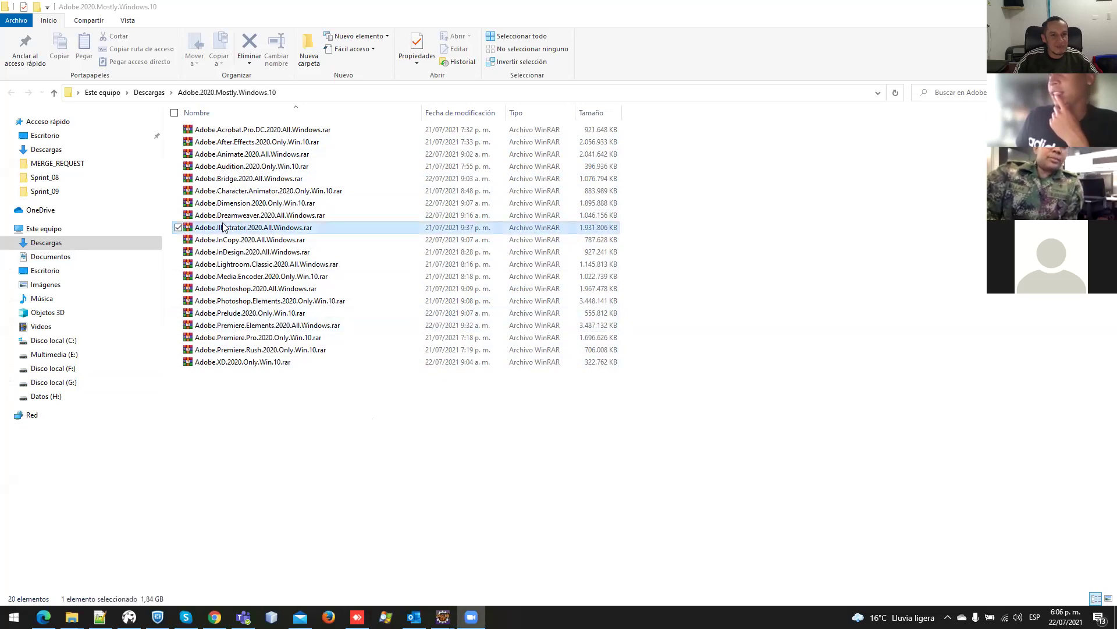
pyautogui.rightClick(226, 229)
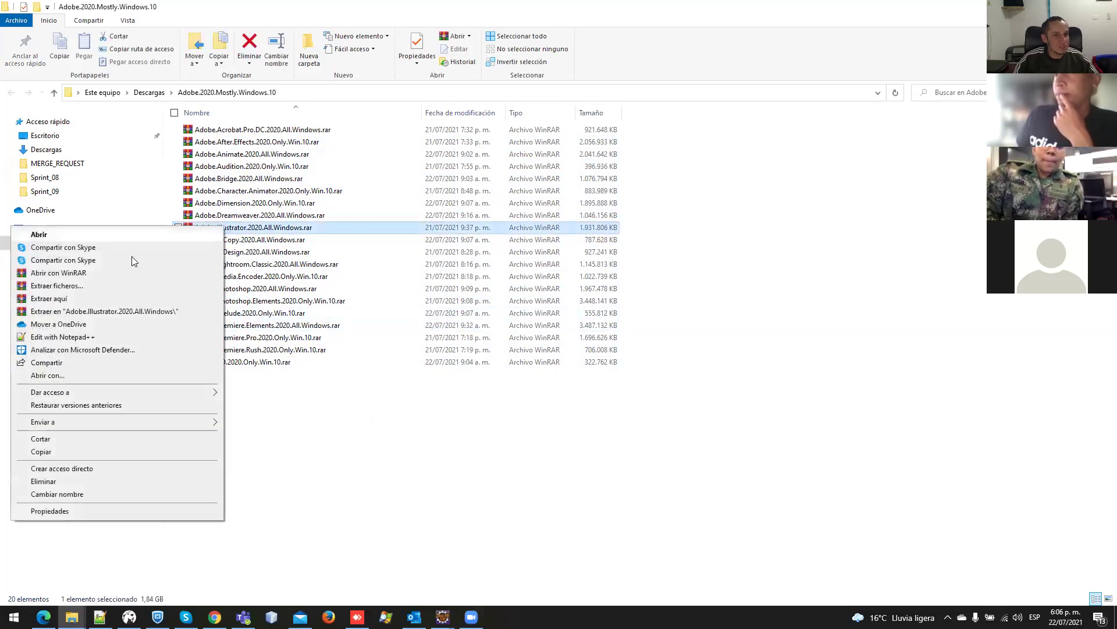
pyautogui.click(93, 299)
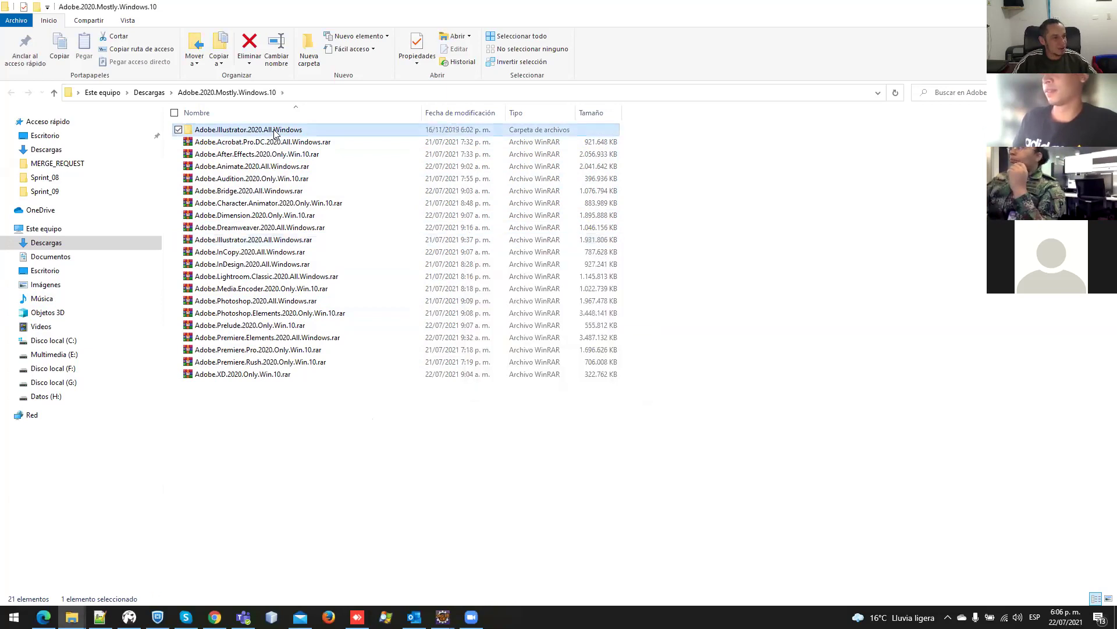
# - Open the extracted Adobe.Illustrator.2020.All.Windows folder and run autoplay.exe as administrator
pyautogui.doubleClick(276, 130)
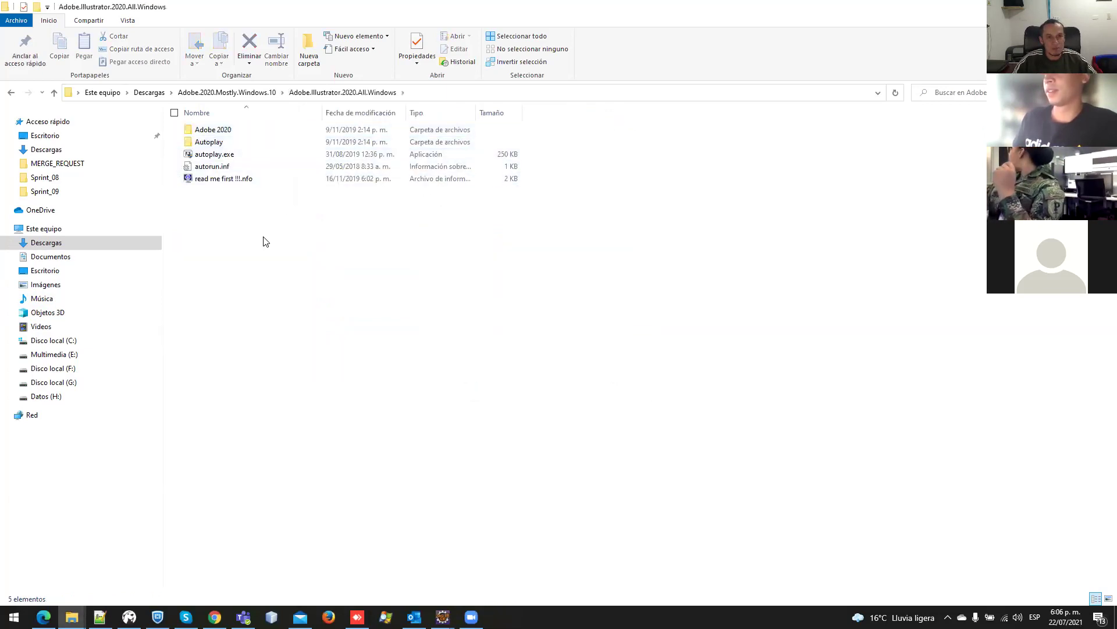
pyautogui.click(249, 156)
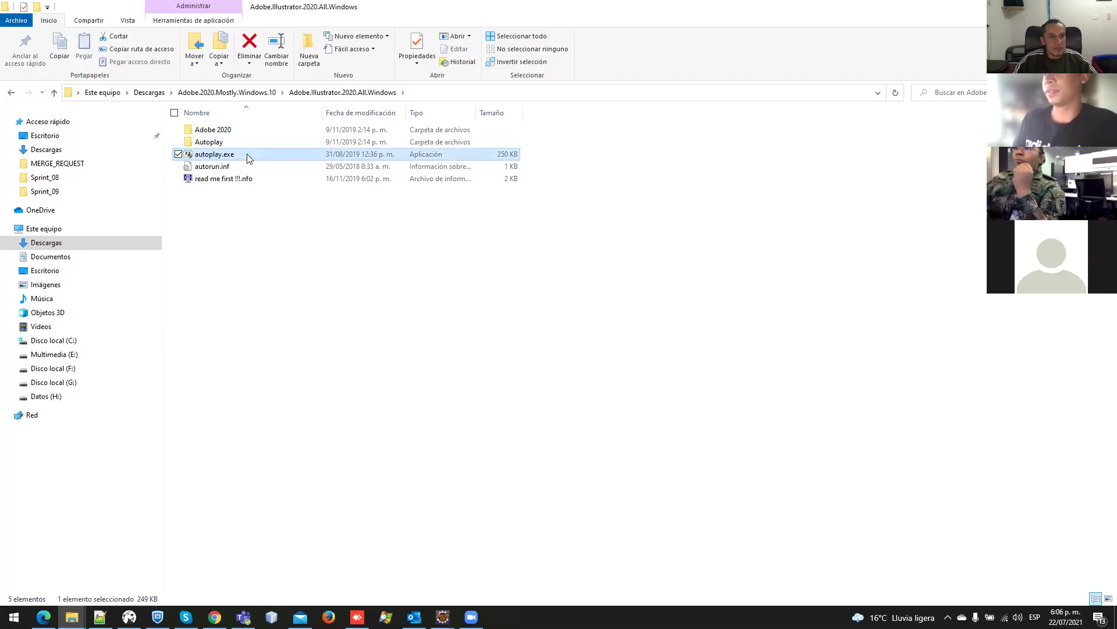
pyautogui.rightClick(247, 155)
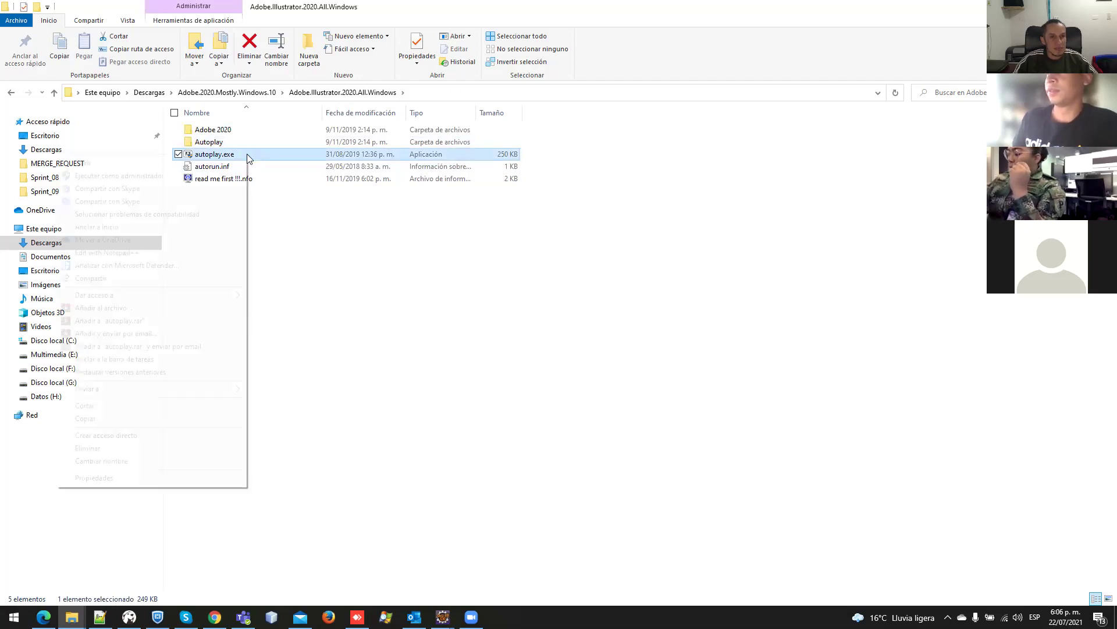
pyautogui.click(184, 176)
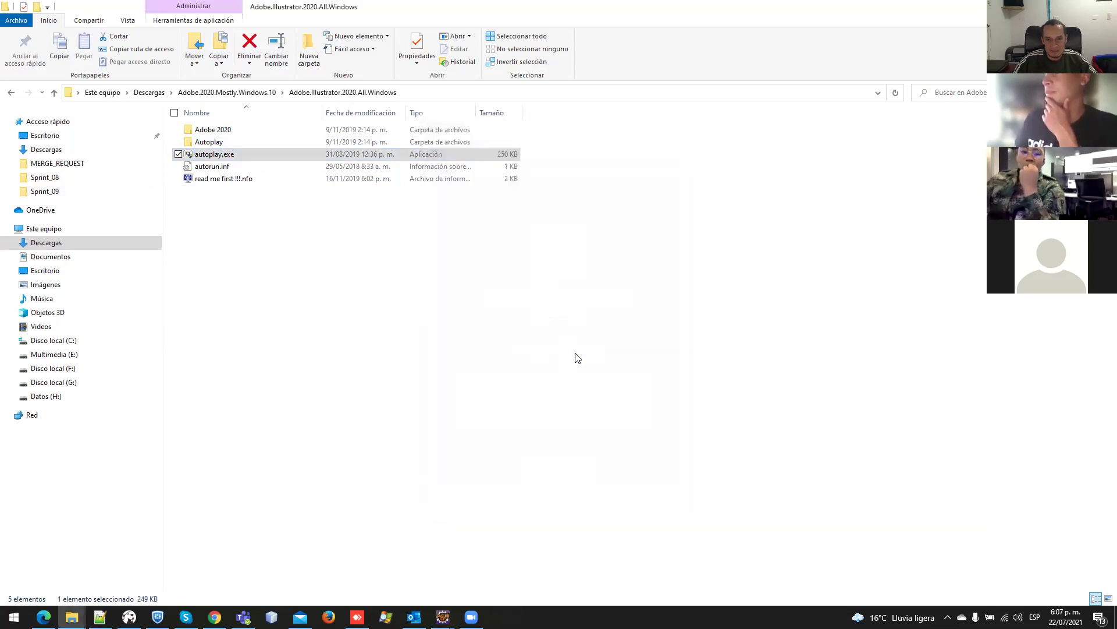
# - Return to the Adobe.2020.Mostly.Windows.10 folder and extract Adobe.Photoshop.2020.All.Windows.rar there
pyautogui.click(245, 96)
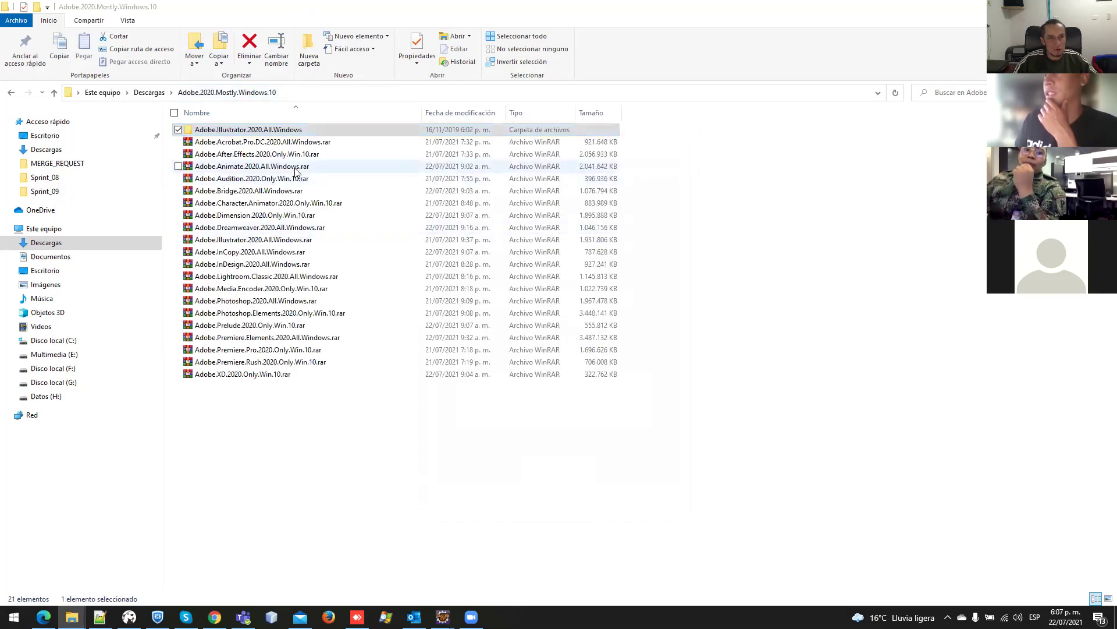
pyautogui.click(265, 302)
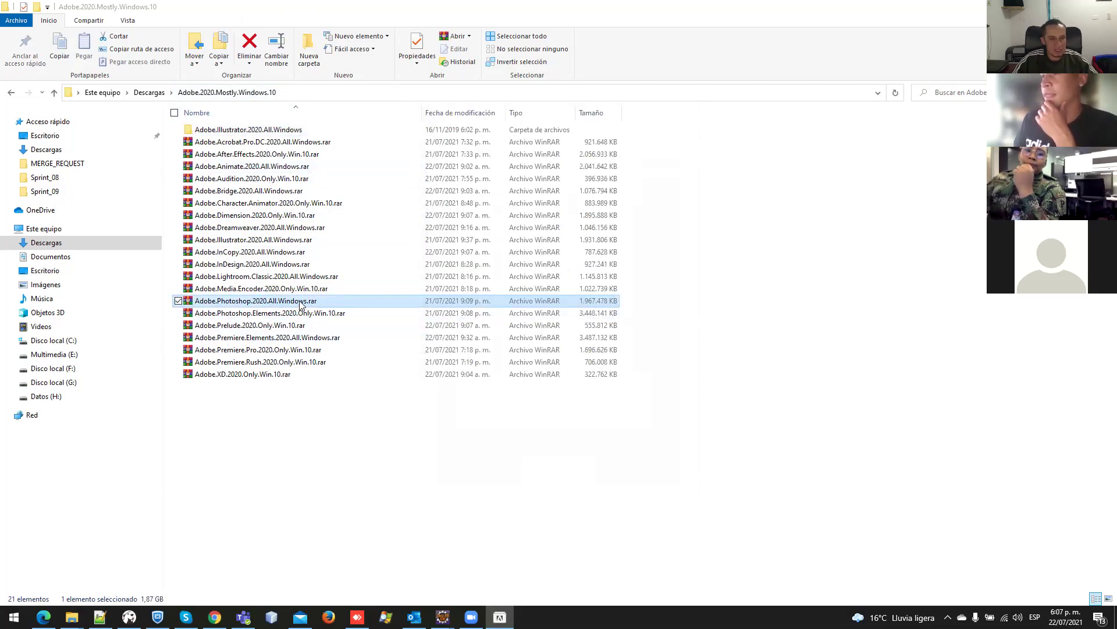
pyautogui.rightClick(300, 303)
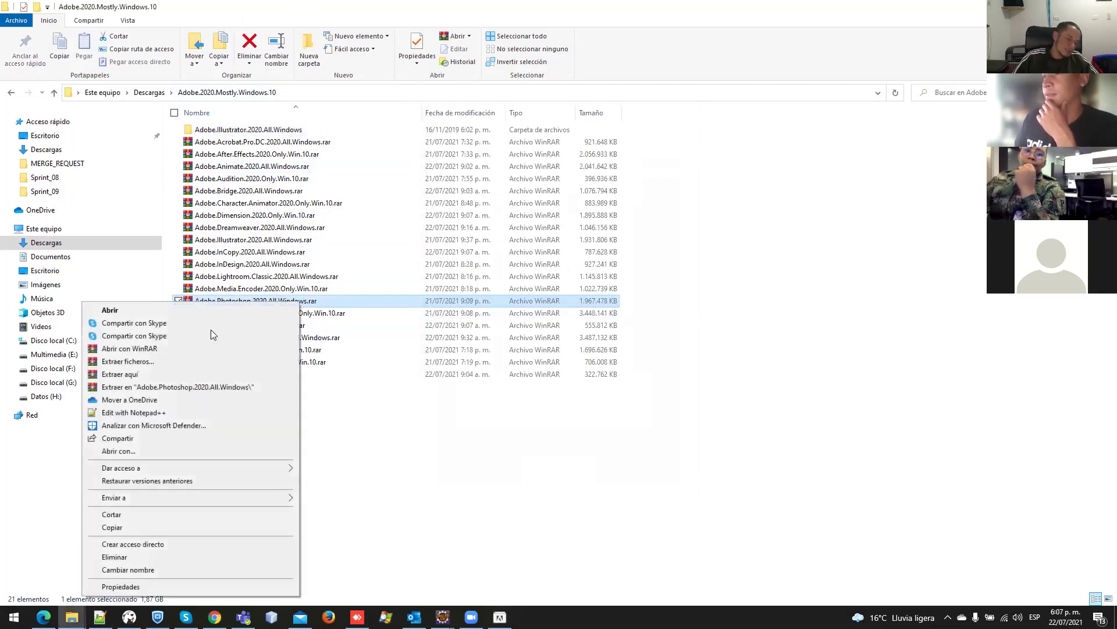
pyautogui.click(140, 375)
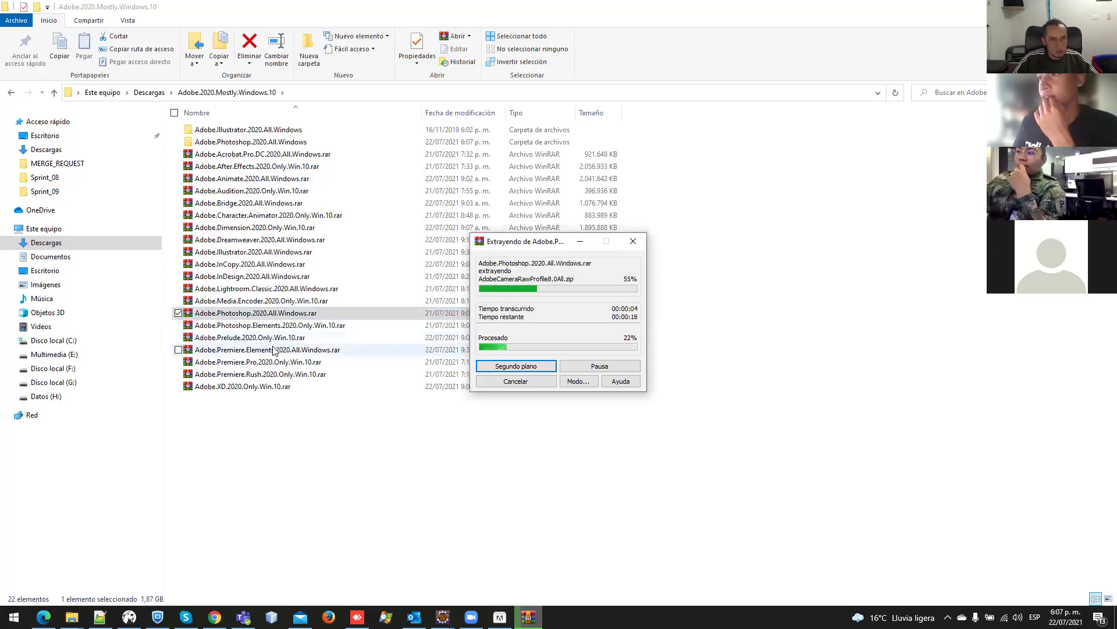
# - Extract Adobe.XD.2020.Only.Win.10.rar into its own Adobe.XD.2020.Only.Win.10 folder
pyautogui.click(234, 390)
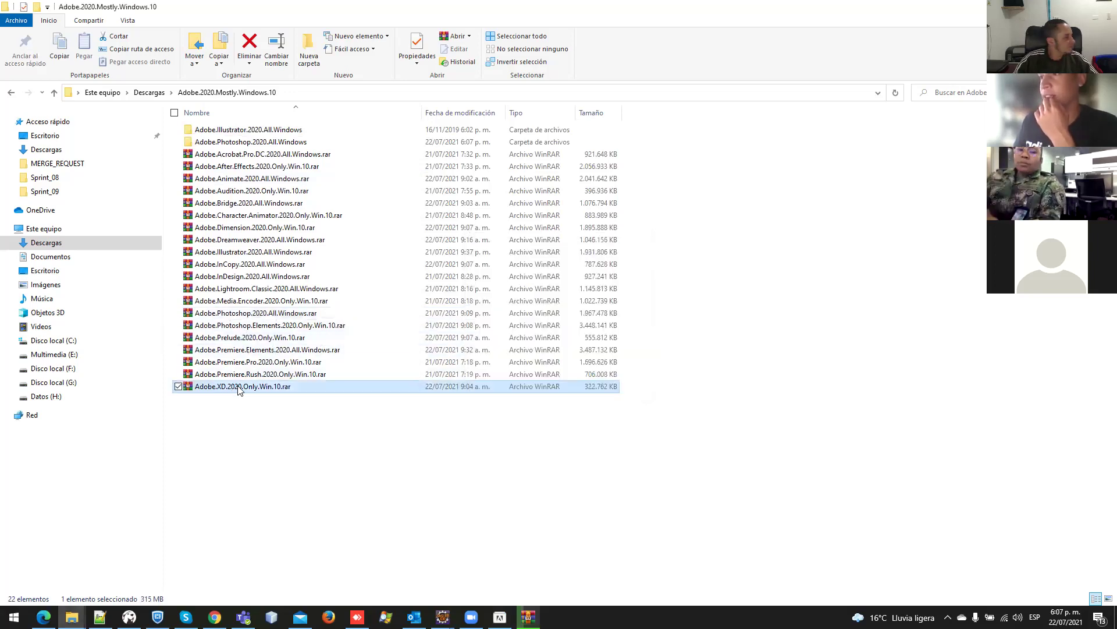
pyautogui.rightClick(238, 389)
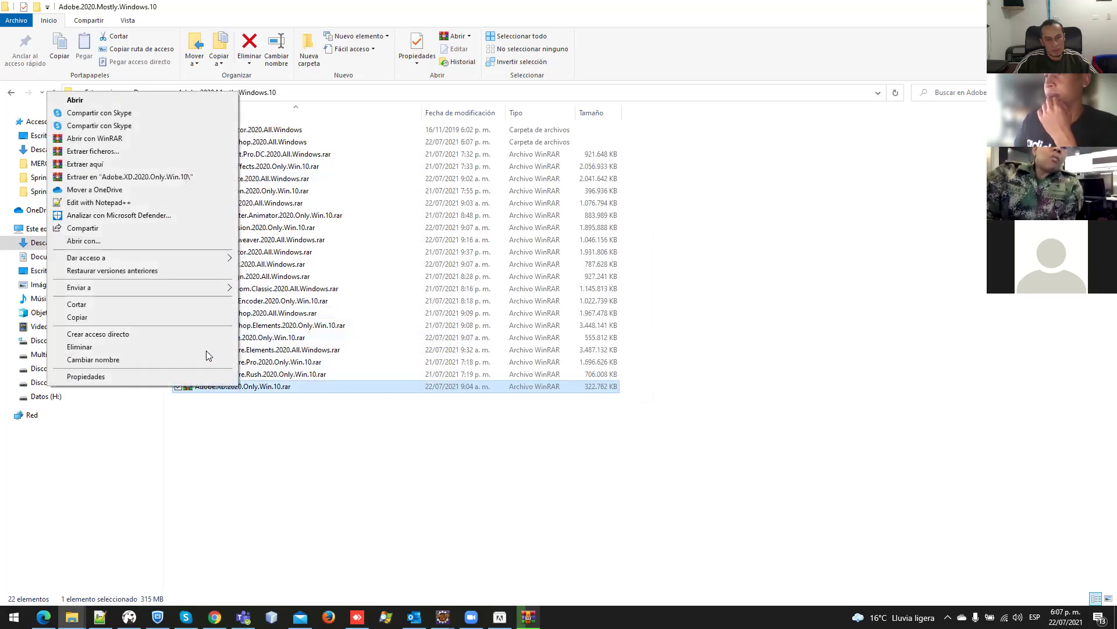
pyautogui.click(105, 177)
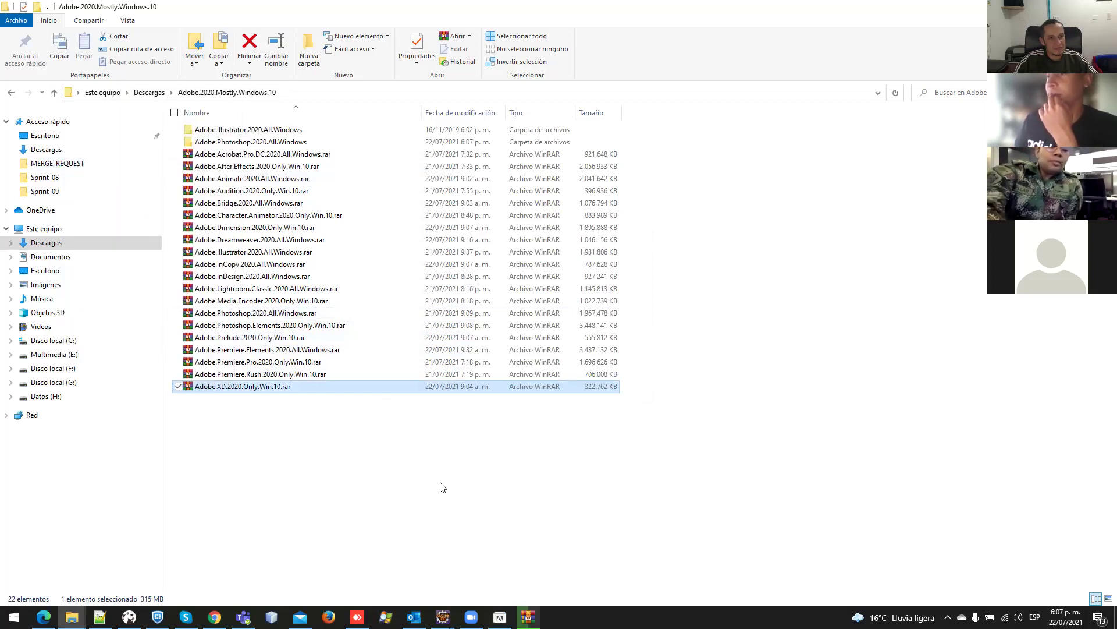
# - Switch to the Adobe Illustrator 2020 installer
pyautogui.click(500, 616)
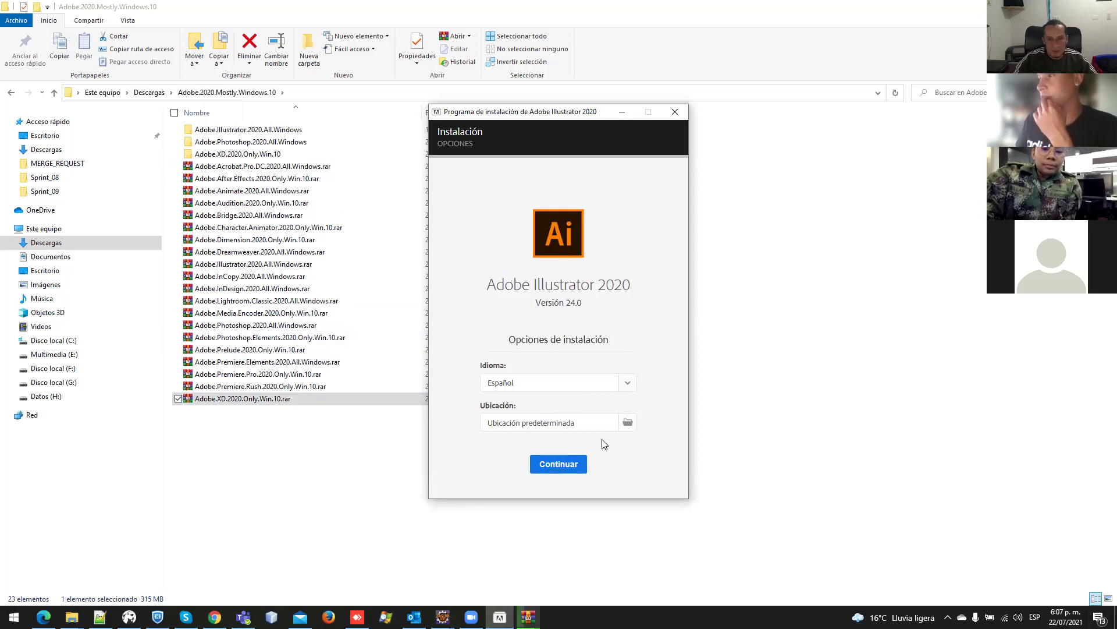
pyautogui.click(627, 423)
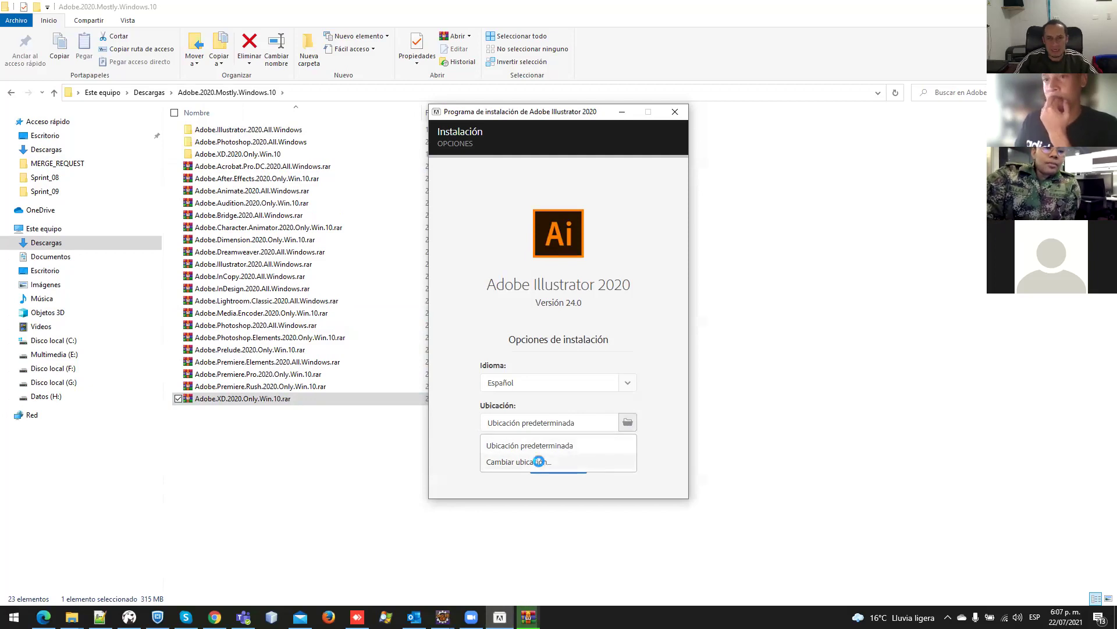
pyautogui.click(541, 463)
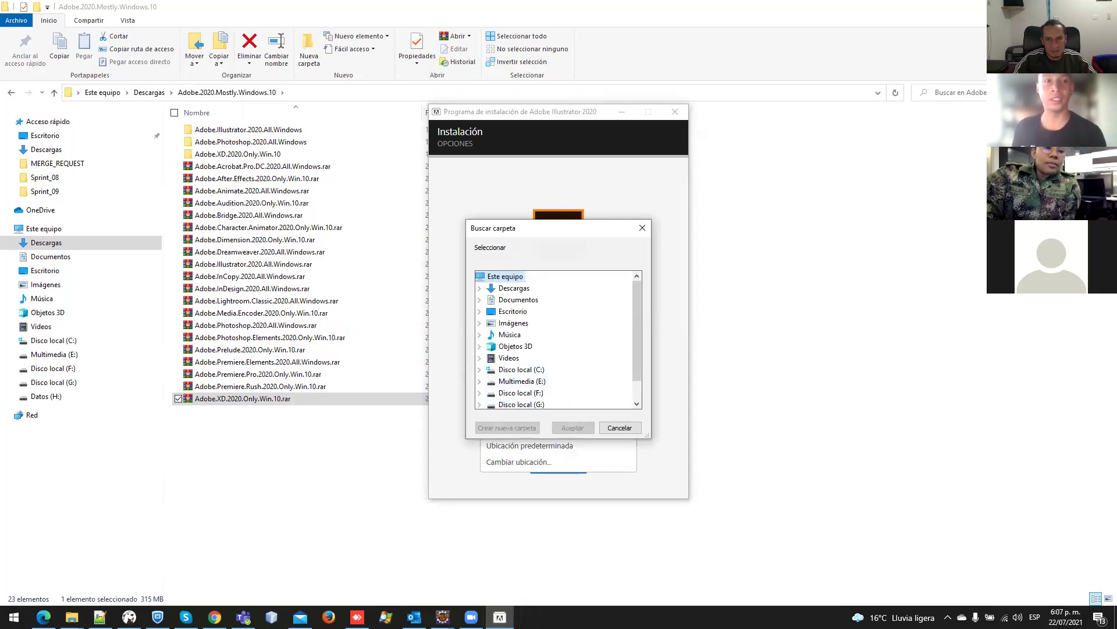
pyautogui.hotkey('alt', 'Tab')
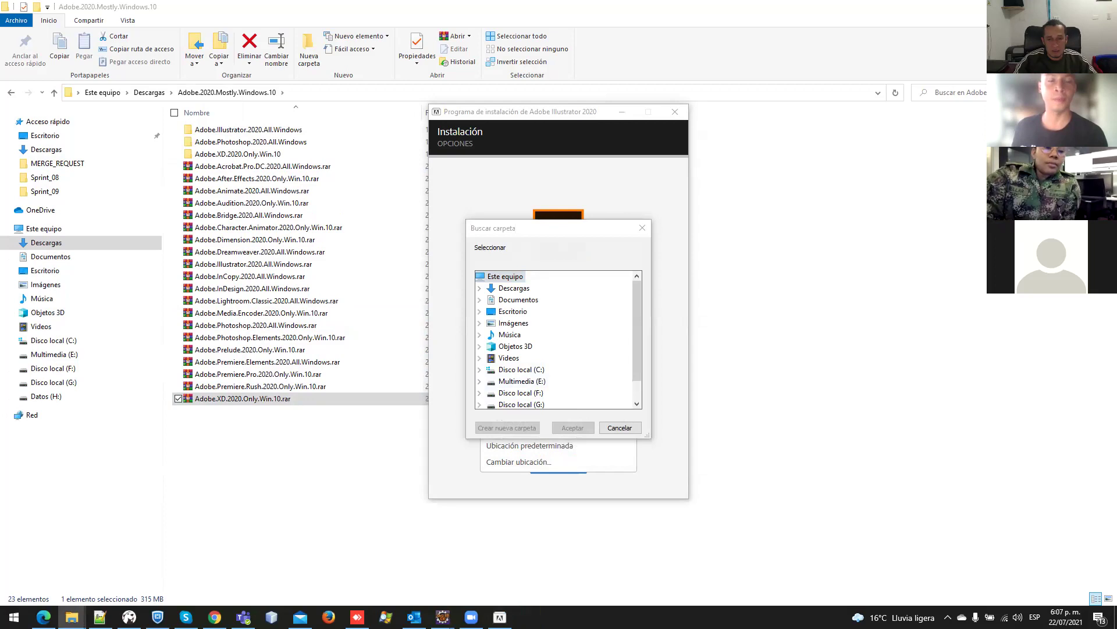
pyautogui.click(522, 371)
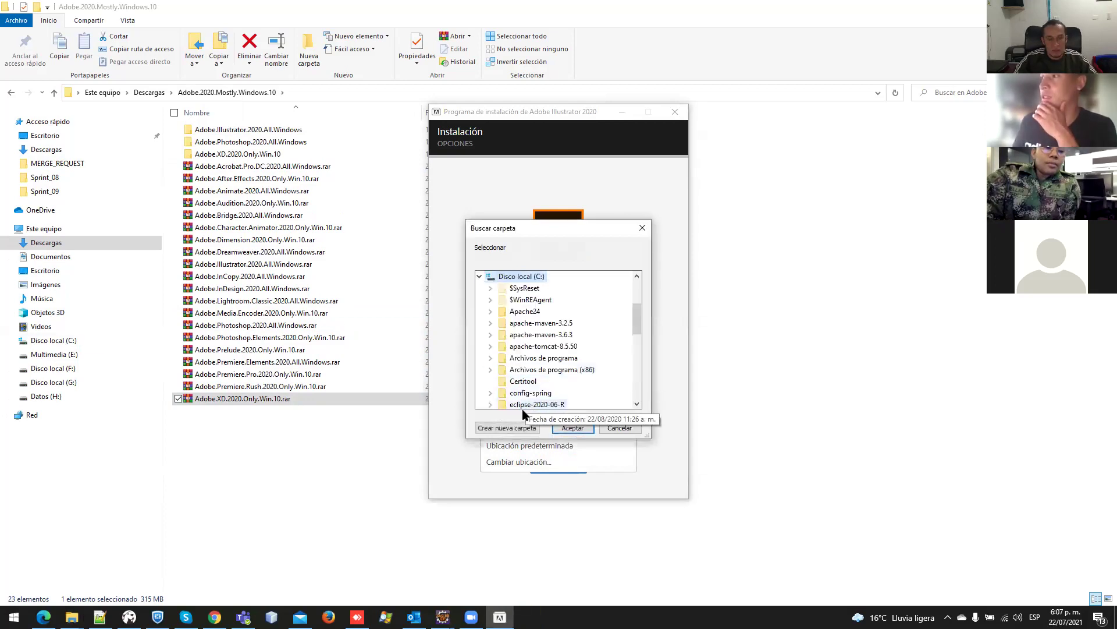
pyautogui.click(619, 428)
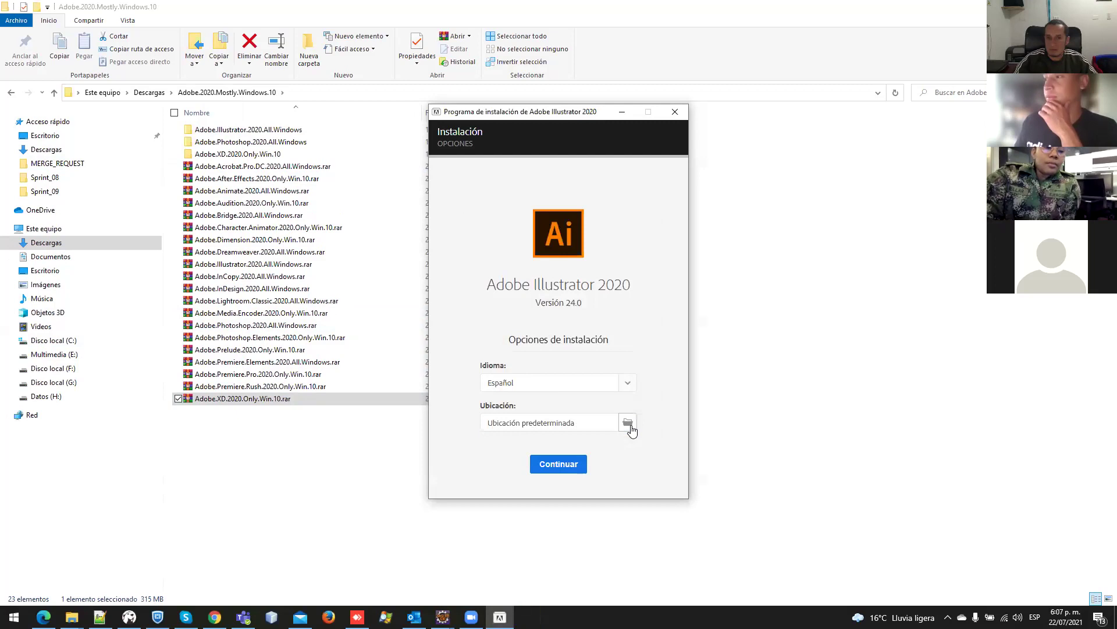
# - Continue the Illustrator 2020 installation with Español as language and the default location
pyautogui.click(568, 466)
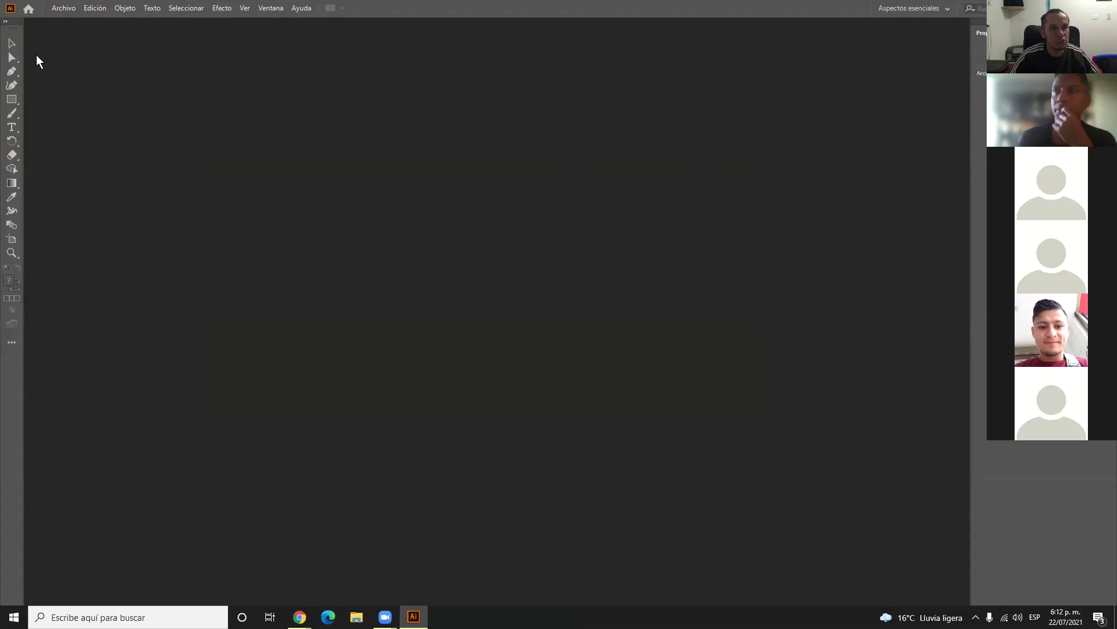
# - Create a new document from the recent Postal preset, 101,6 x 197,56 mm in portrait orientation
pyautogui.click(56, 9)
pyautogui.click(68, 23)
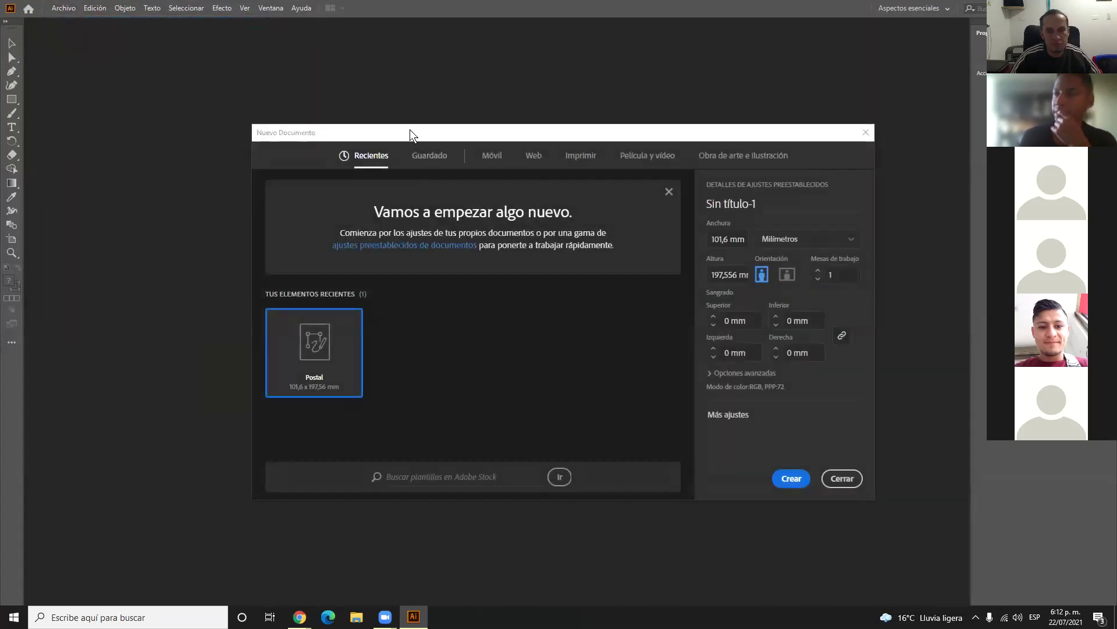
pyautogui.moveTo(408, 130); pyautogui.dragTo(332, 73)
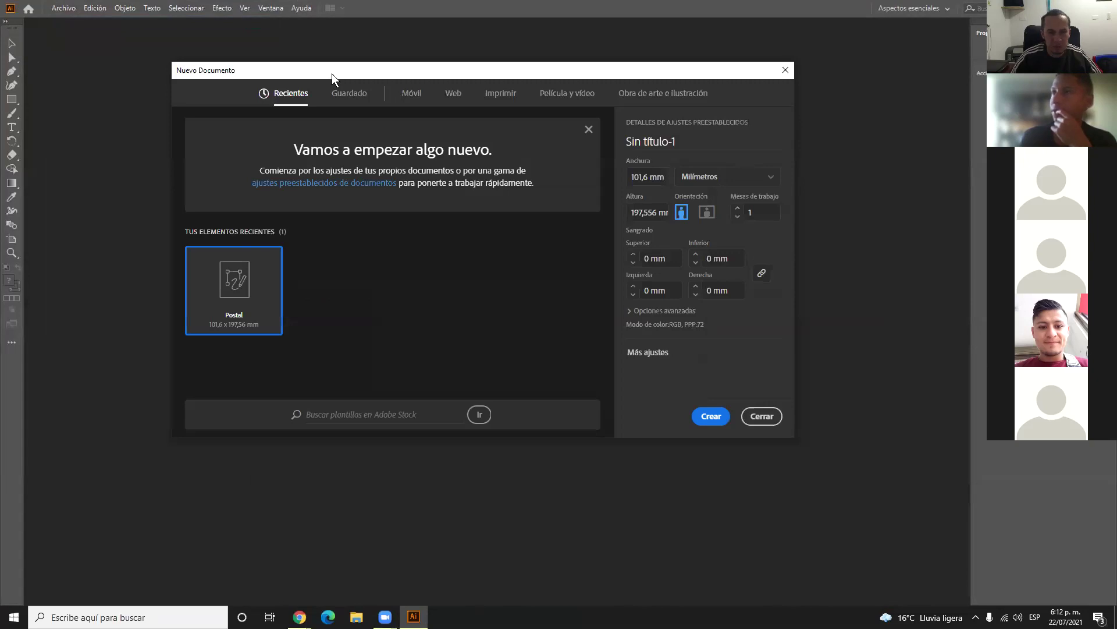
pyautogui.click(711, 415)
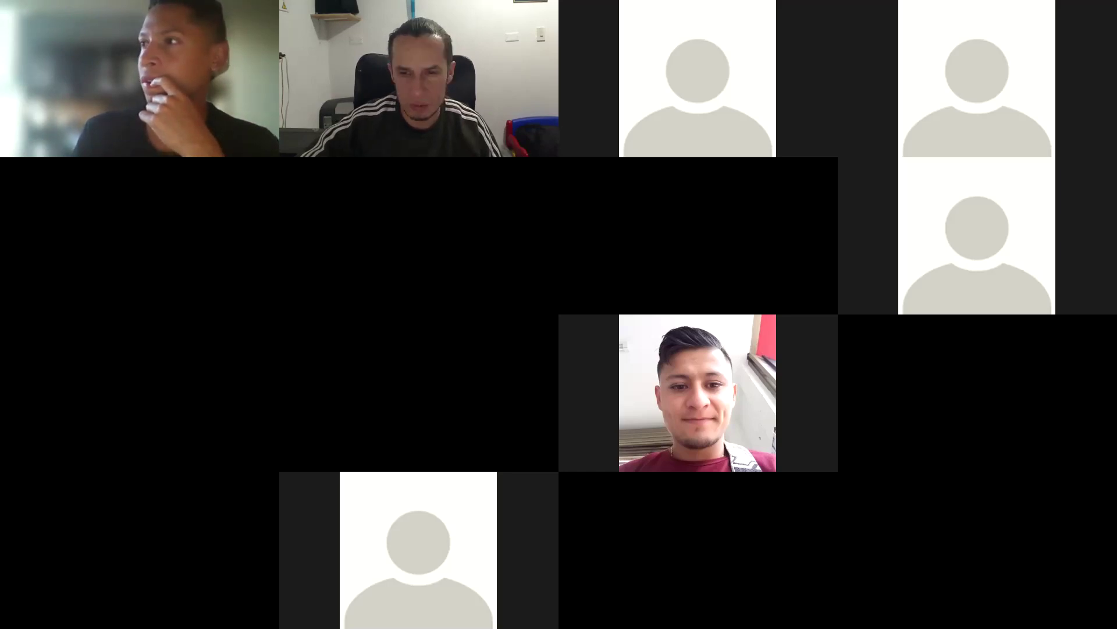
# - Switch from the desktop to Adobe Illustrator and open the new document settings
pyautogui.press('super+d')
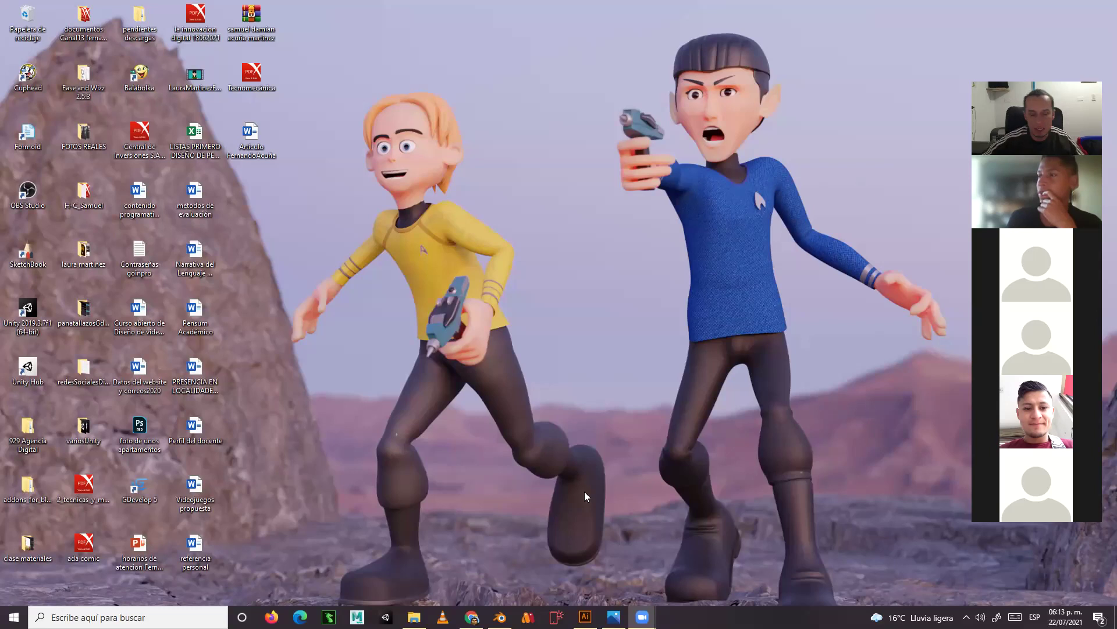
pyautogui.click(585, 617)
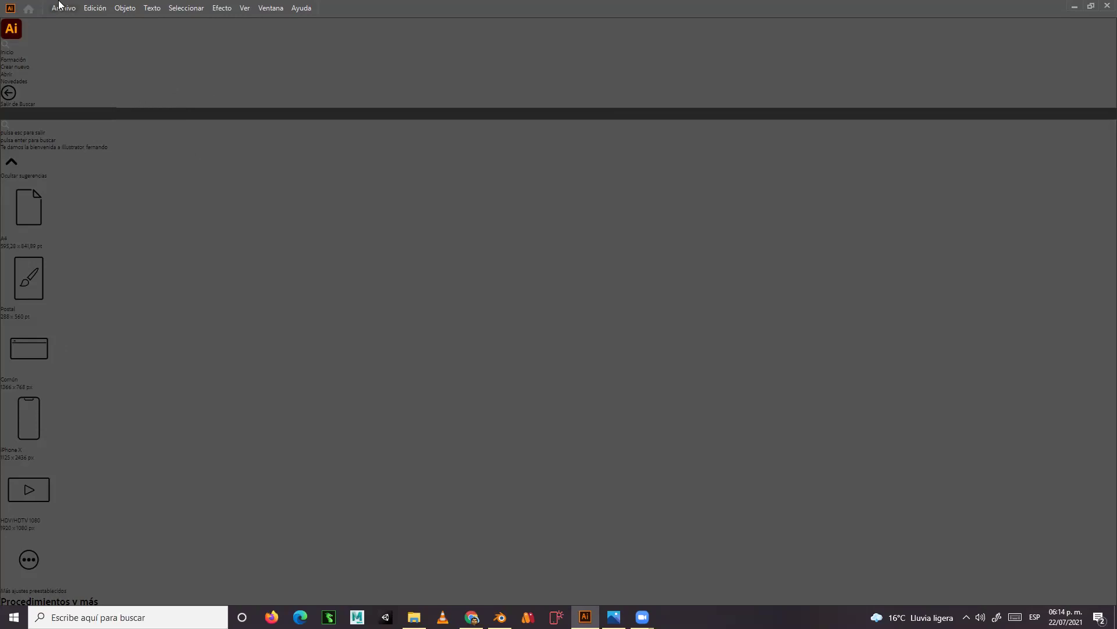
pyautogui.click(59, 9)
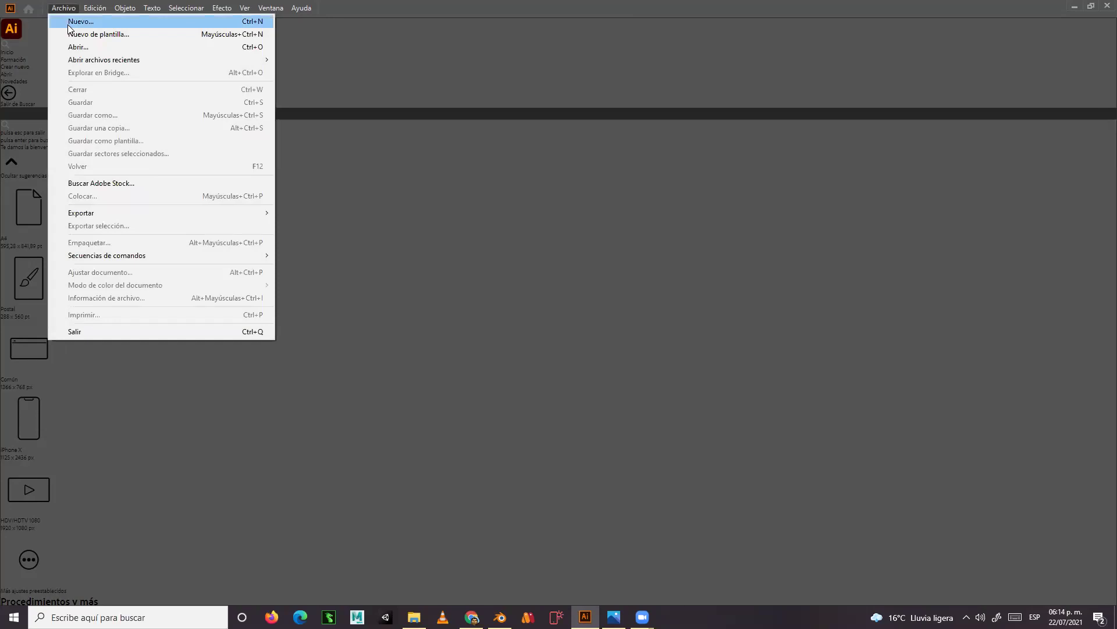
pyautogui.click(69, 23)
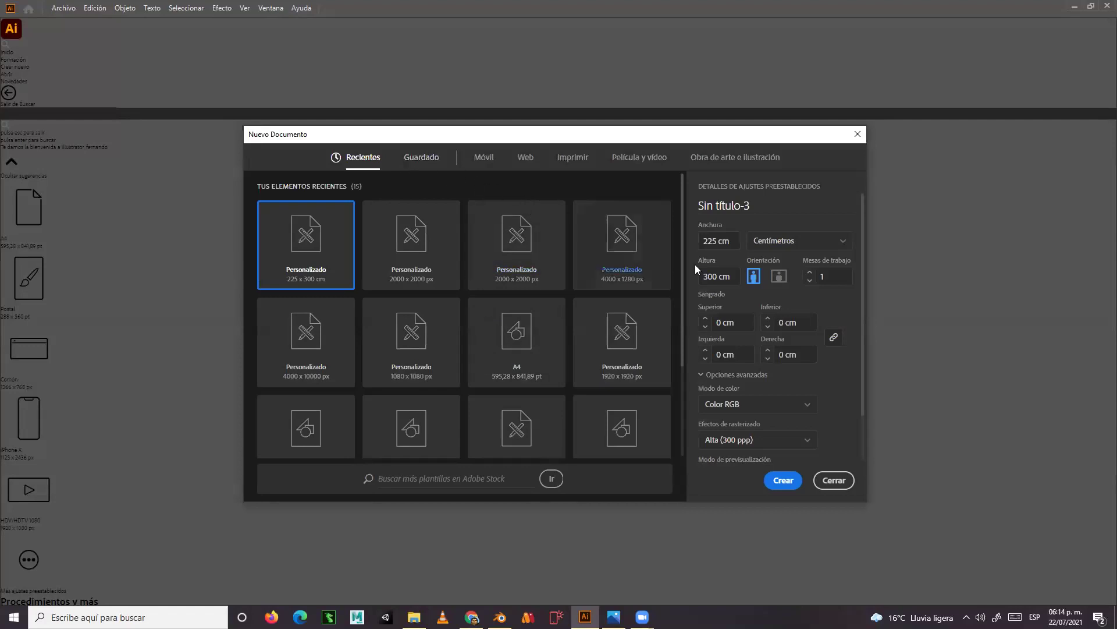
# - Examine the document presets offered under the recent, print, mobile and saved categories
pyautogui.moveTo(682, 221); pyautogui.dragTo(694, 349)
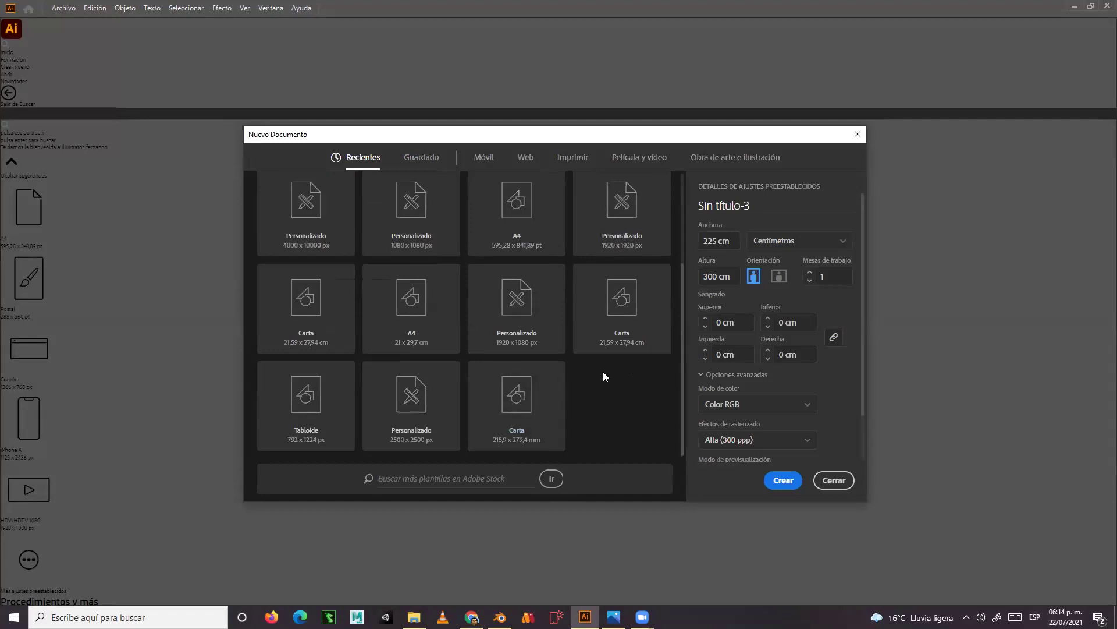
pyautogui.scroll(3, 603, 372)
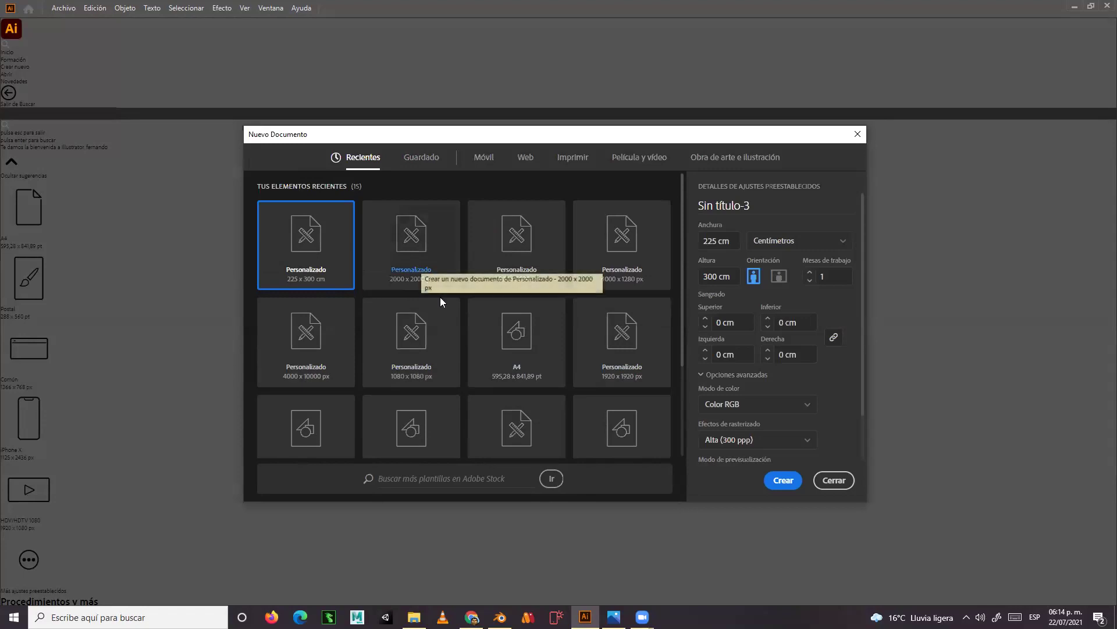
pyautogui.click(570, 159)
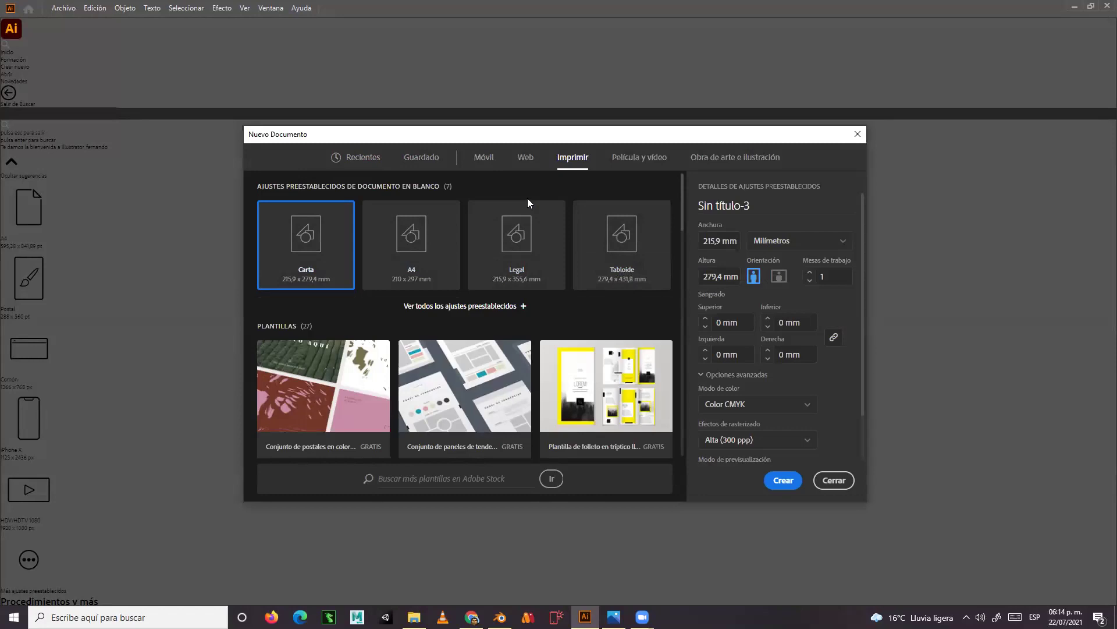
pyautogui.click(486, 160)
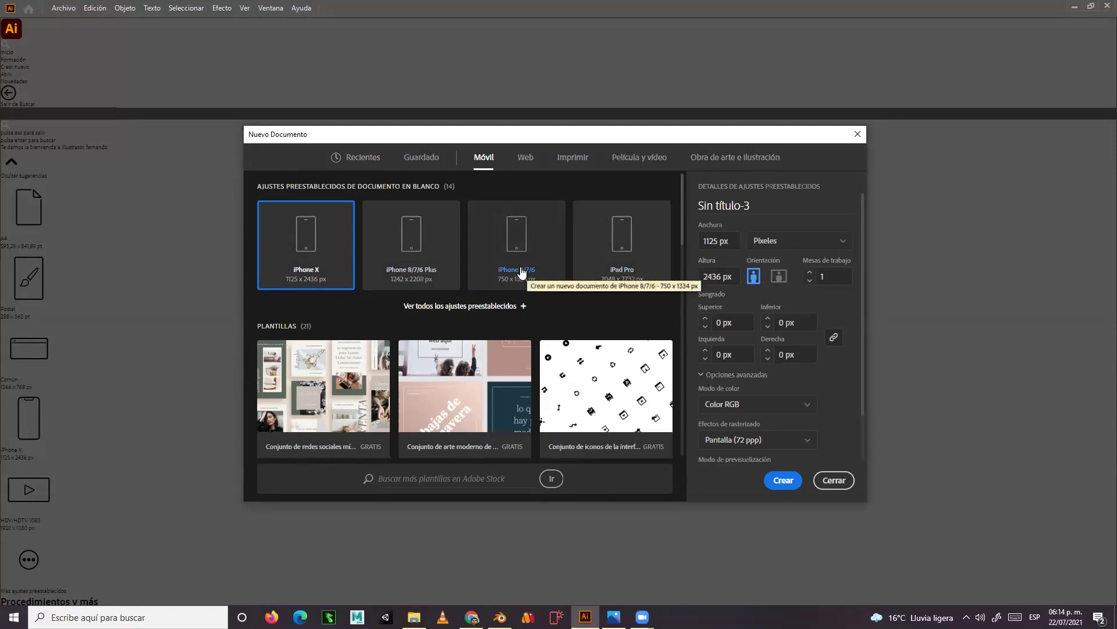
pyautogui.click(421, 163)
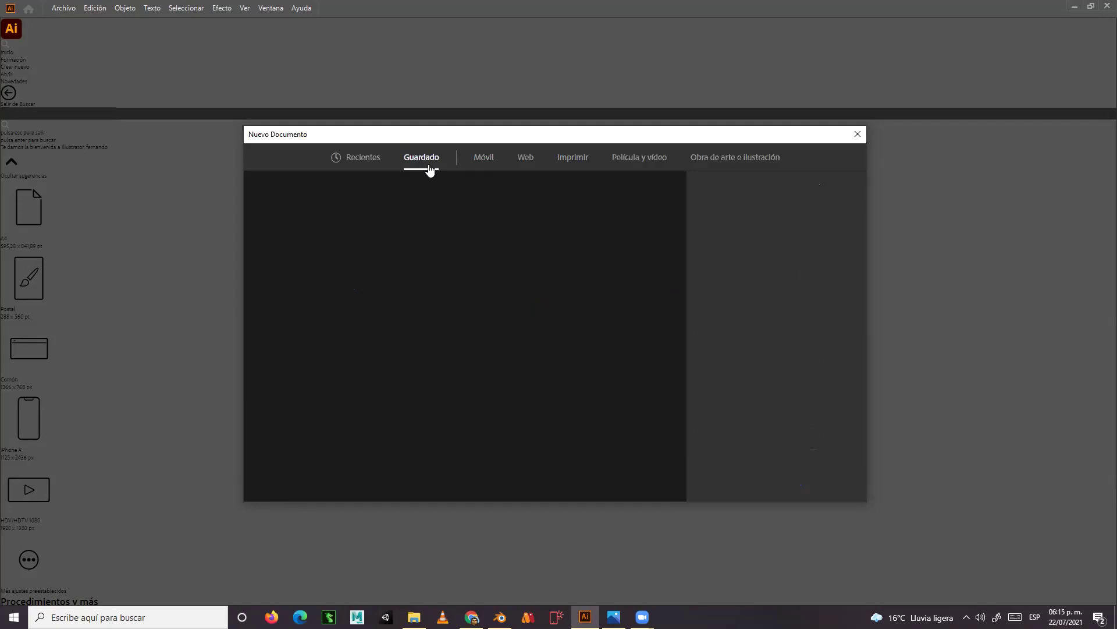
pyautogui.click(357, 159)
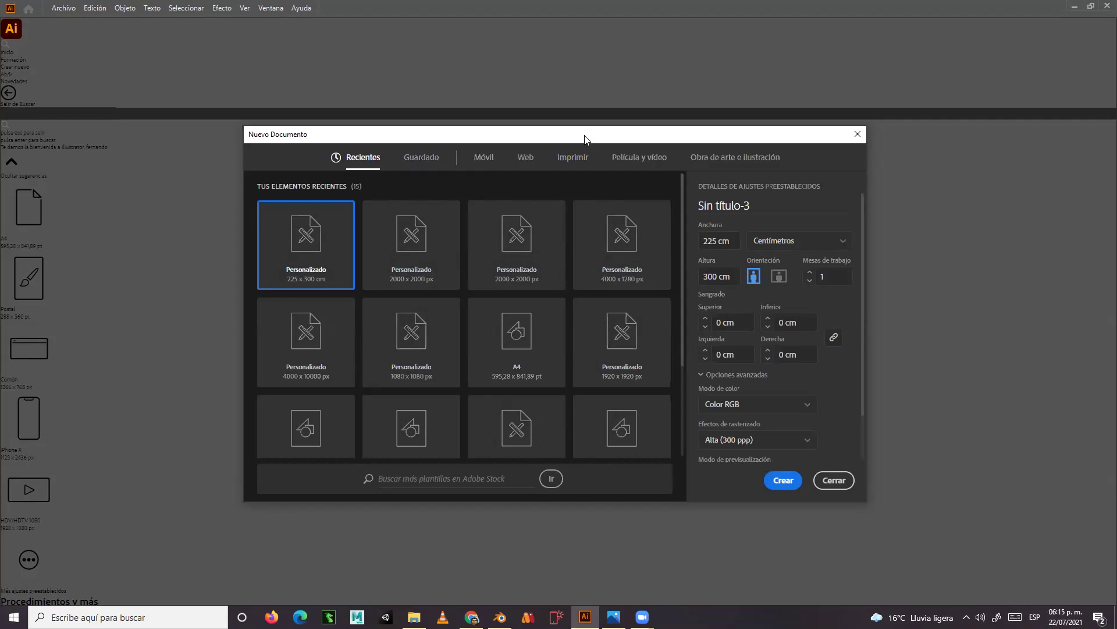
pyautogui.moveTo(585, 140); pyautogui.dragTo(553, 153)
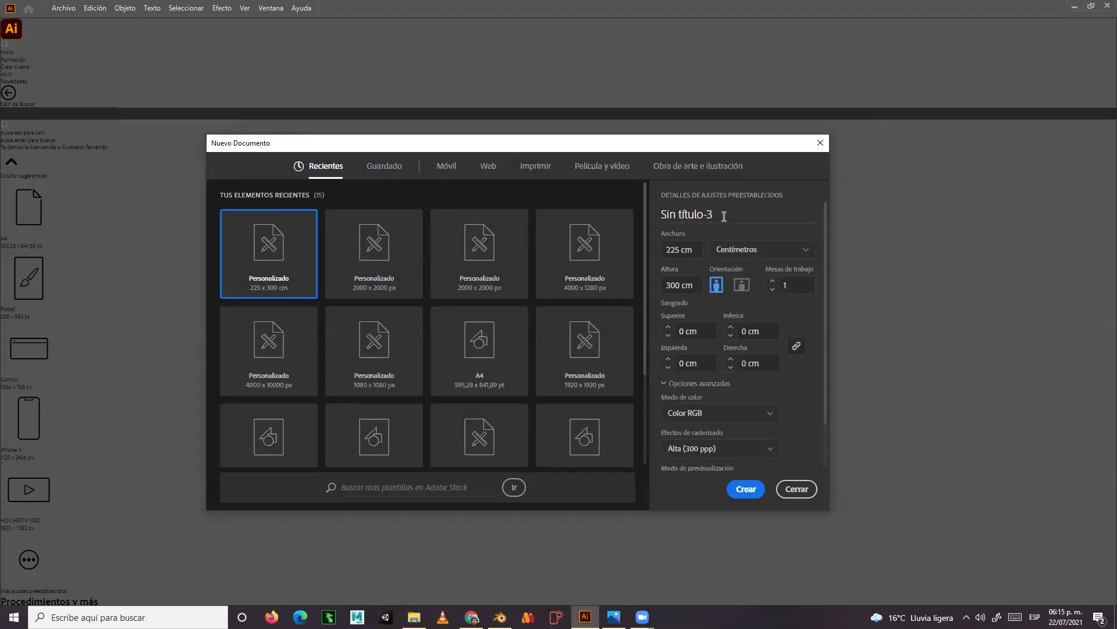
# - Name the new document Clase #1 and set its measurement units to Píxeles
pyautogui.moveTo(721, 215); pyautogui.dragTo(627, 218)
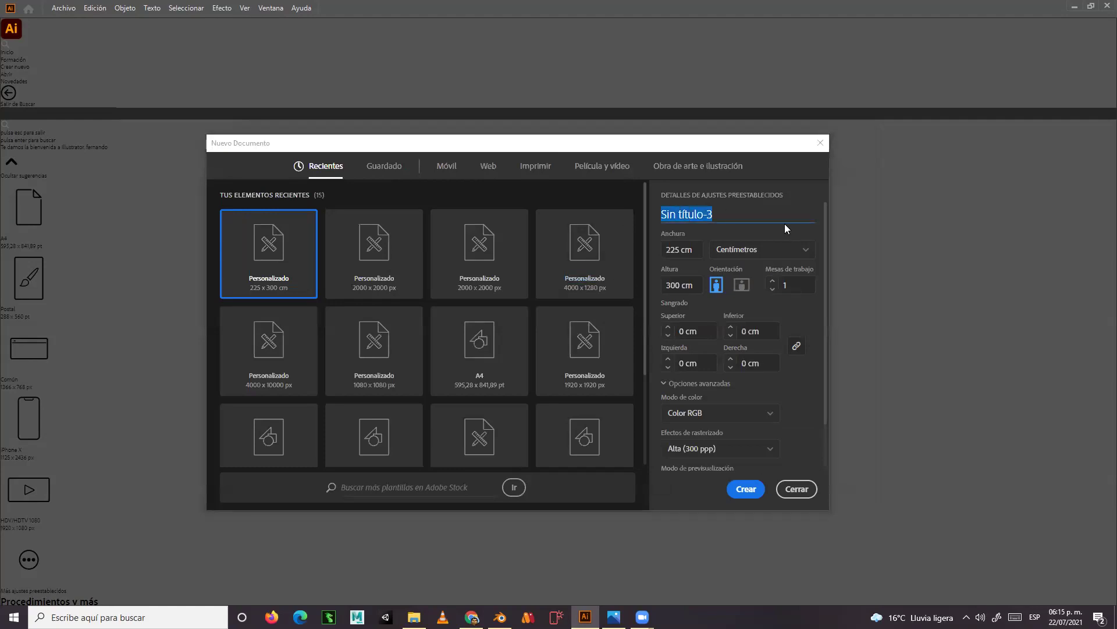
pyautogui.write('Clase')
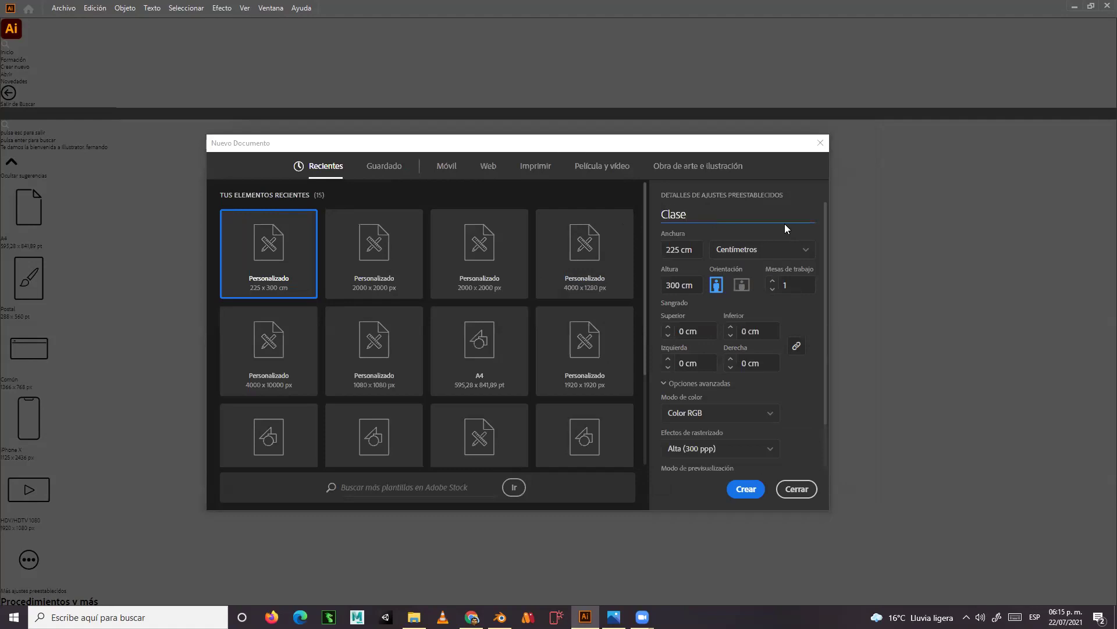
pyautogui.write(' #1')
pyautogui.click(731, 255)
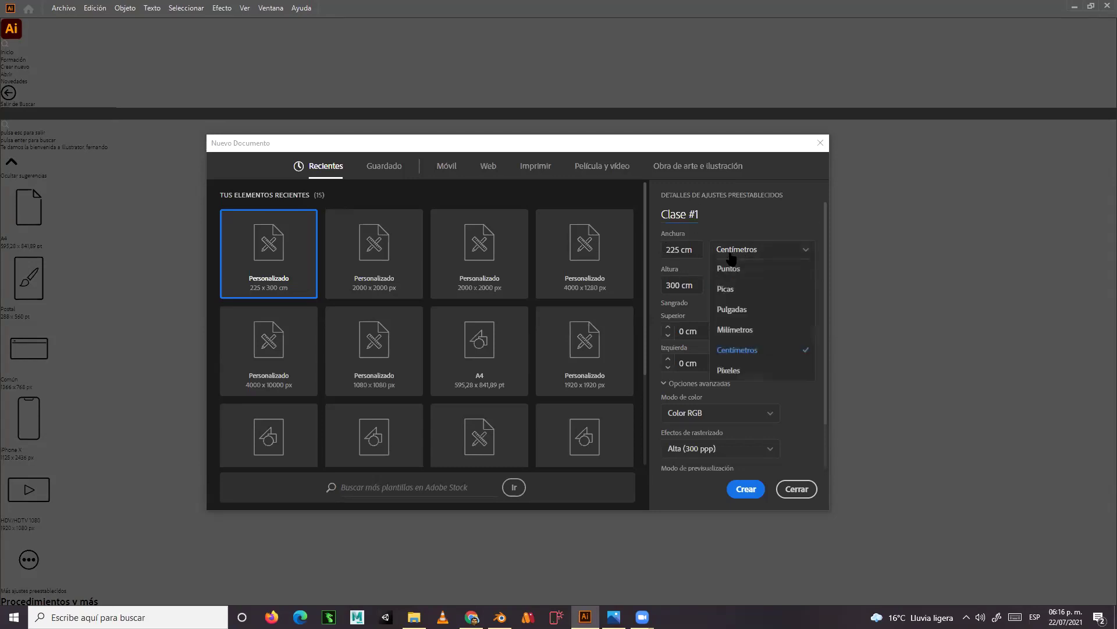
pyautogui.click(738, 370)
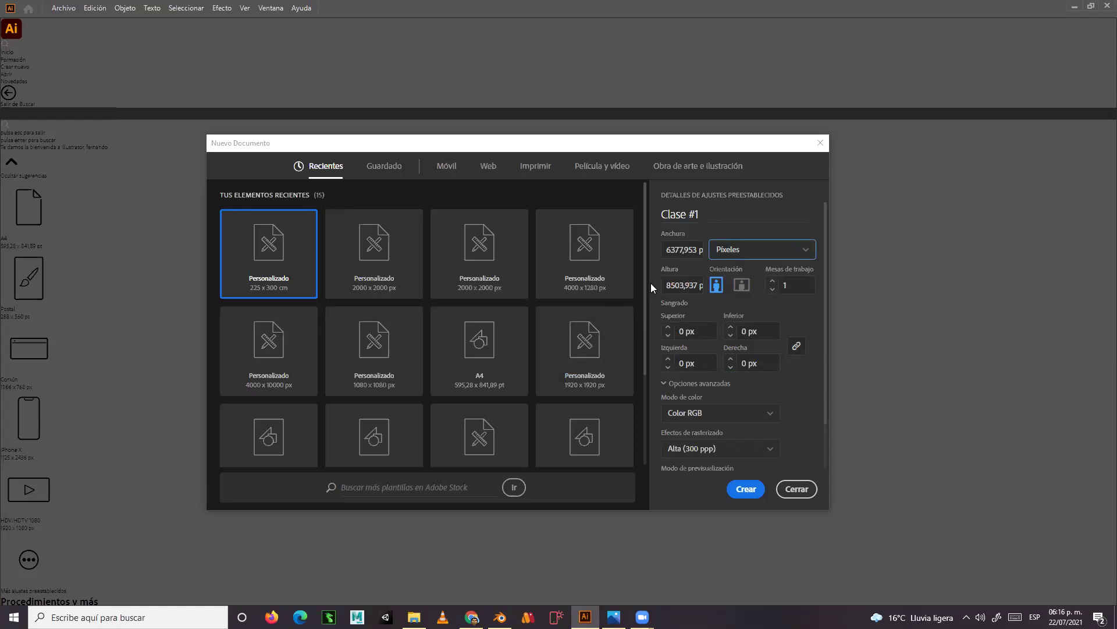
# - Set both the width and the height of the new document to 2000 px
pyautogui.moveTo(668, 249); pyautogui.dragTo(707, 254)
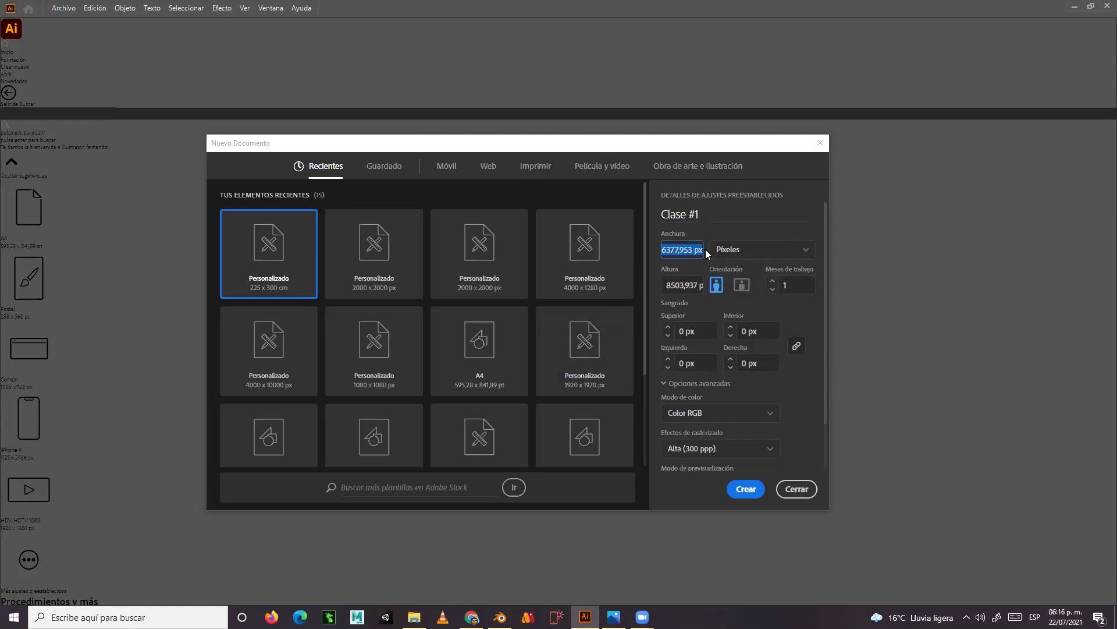
pyautogui.press('BackSpace')
pyautogui.write('2000')
pyautogui.moveTo(665, 285); pyautogui.dragTo(715, 286)
pyautogui.write('2000')
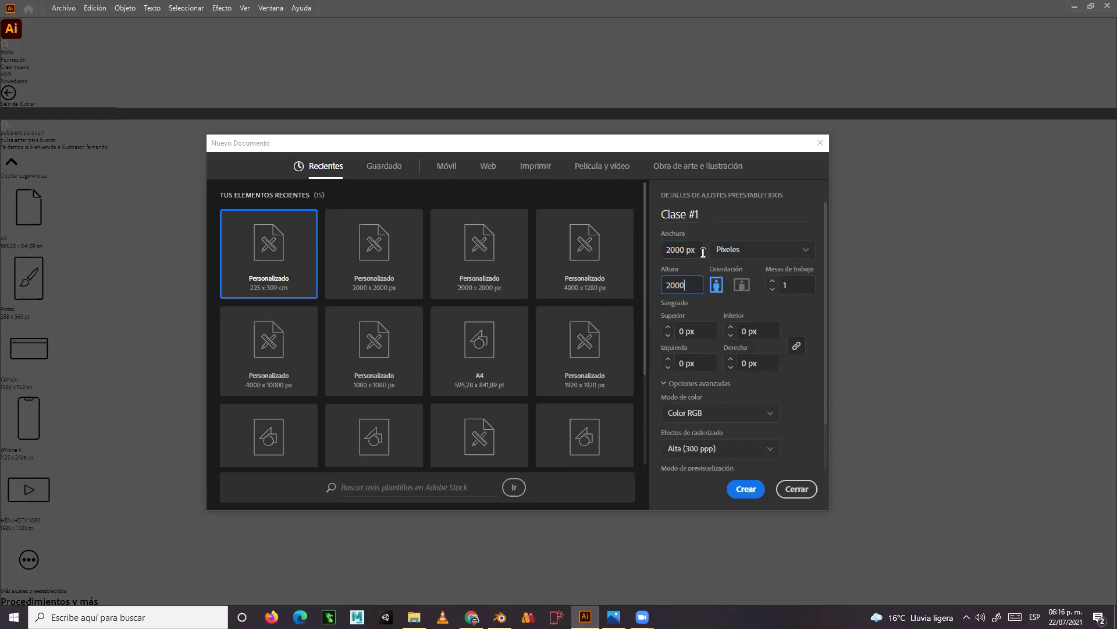
pyautogui.hotkey('shift', 'Tab')
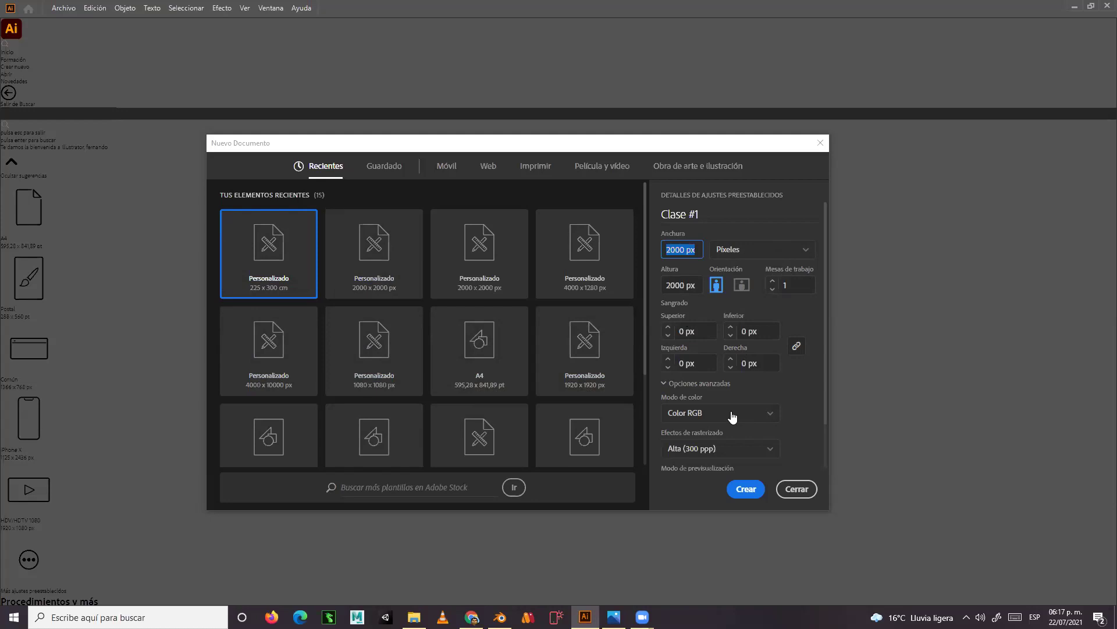
# - Create the document with colour mode Color RGB, raster effects Pantalla (72 ppp) and preview mode Por defecto
pyautogui.scroll(-2, 731, 415)
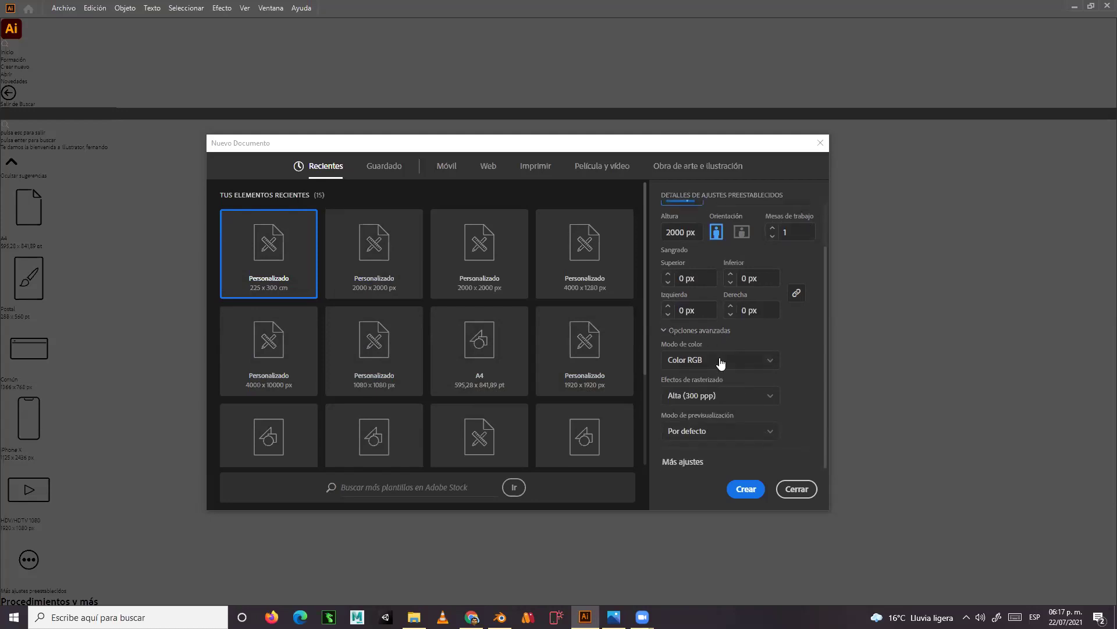
pyautogui.click(722, 363)
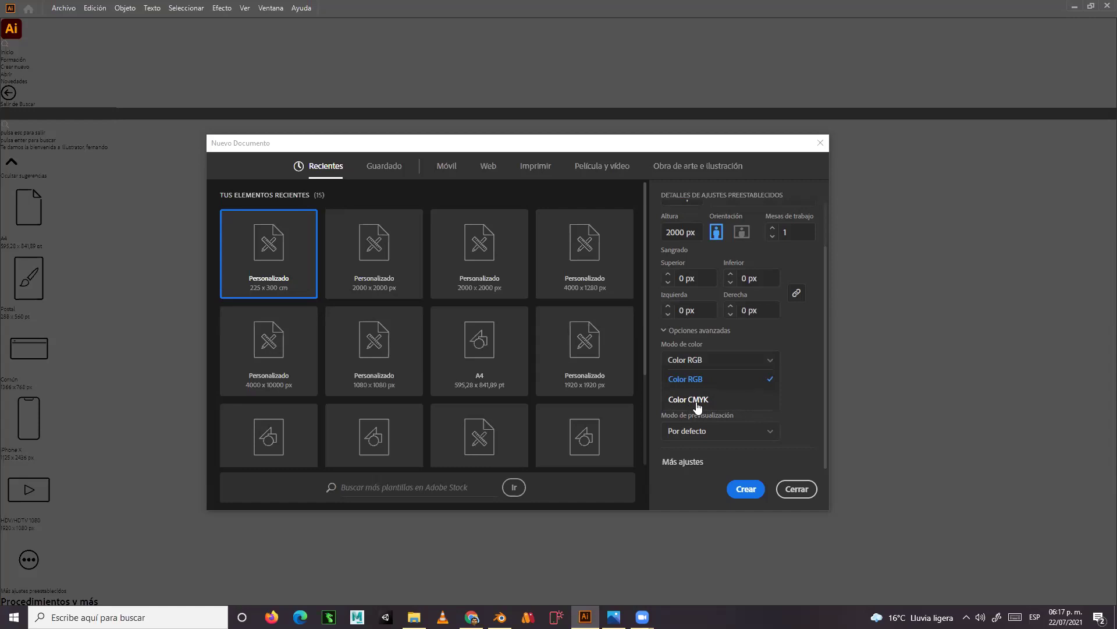
pyautogui.click(725, 387)
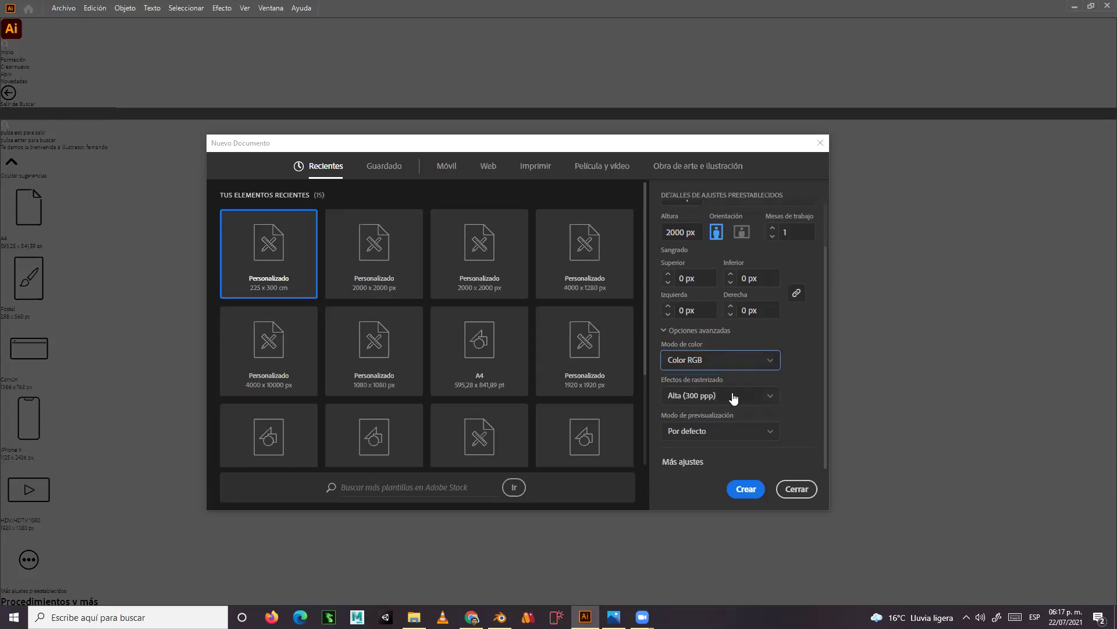
pyautogui.click(732, 397)
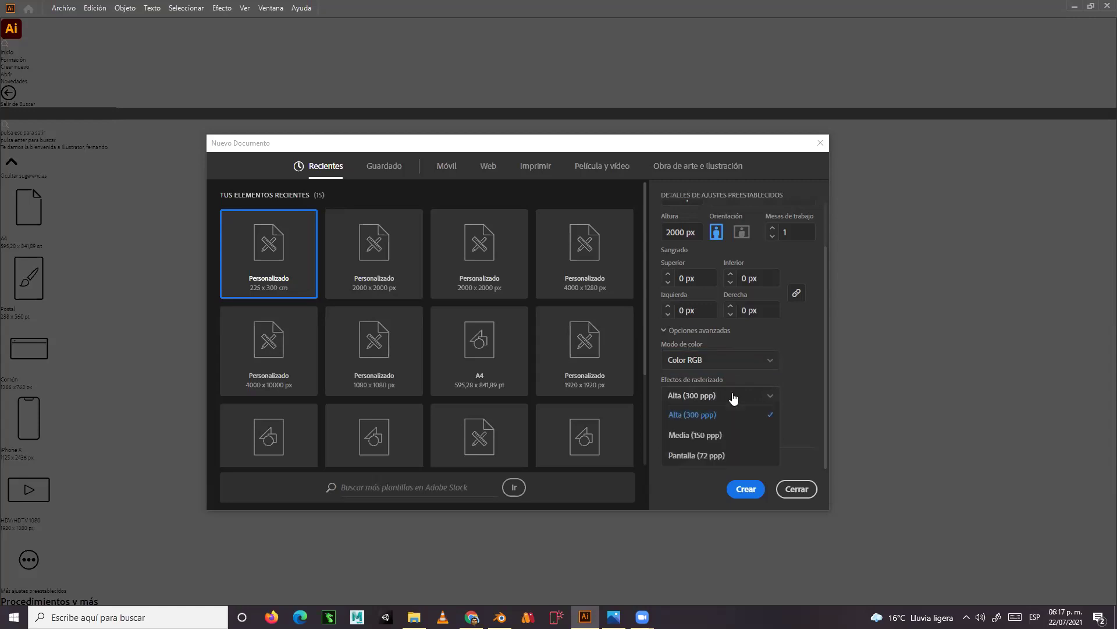
pyautogui.click(689, 455)
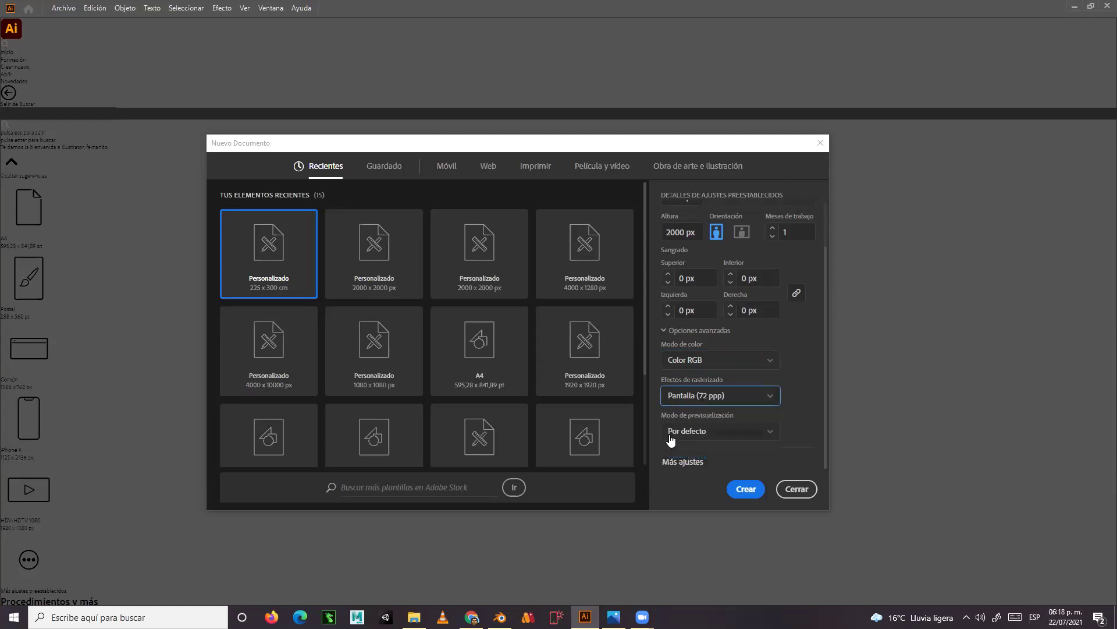
pyautogui.click(690, 436)
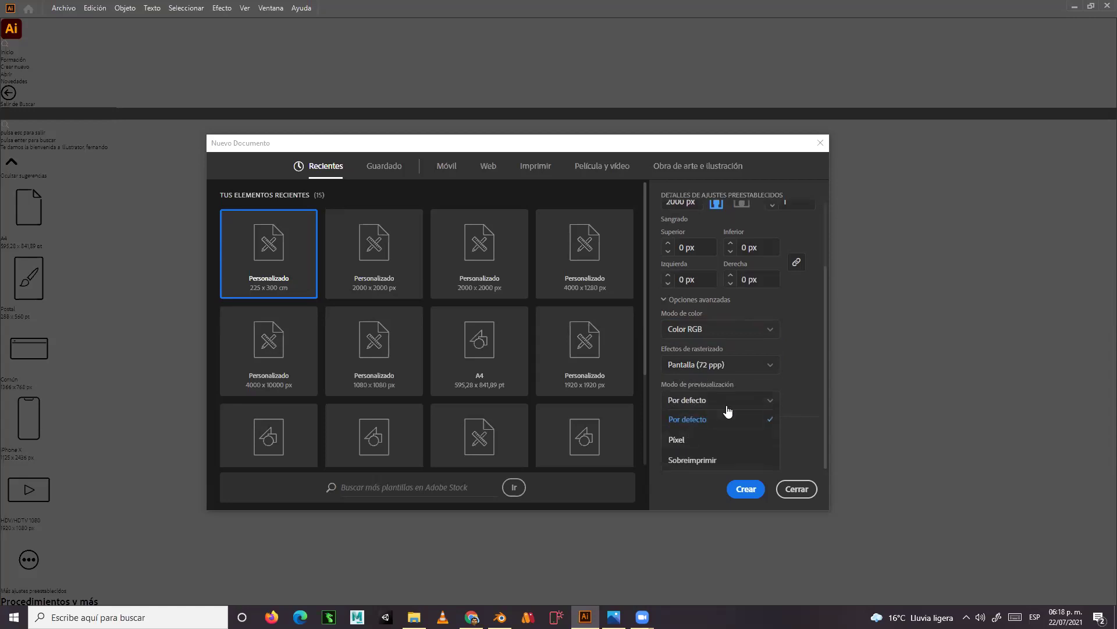
pyautogui.click(722, 400)
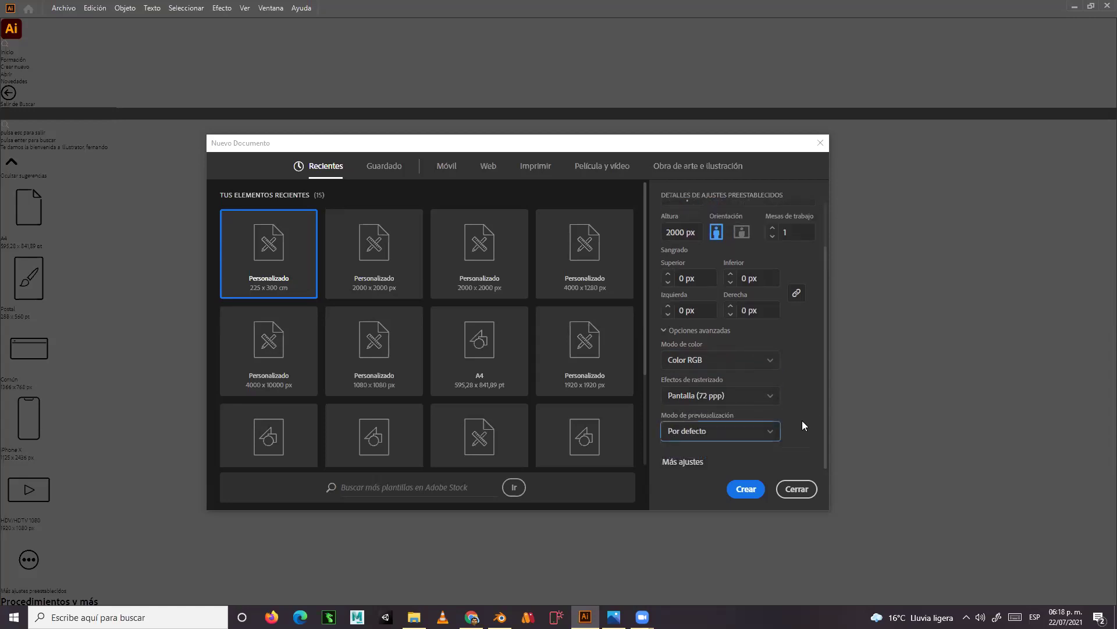
pyautogui.click(745, 487)
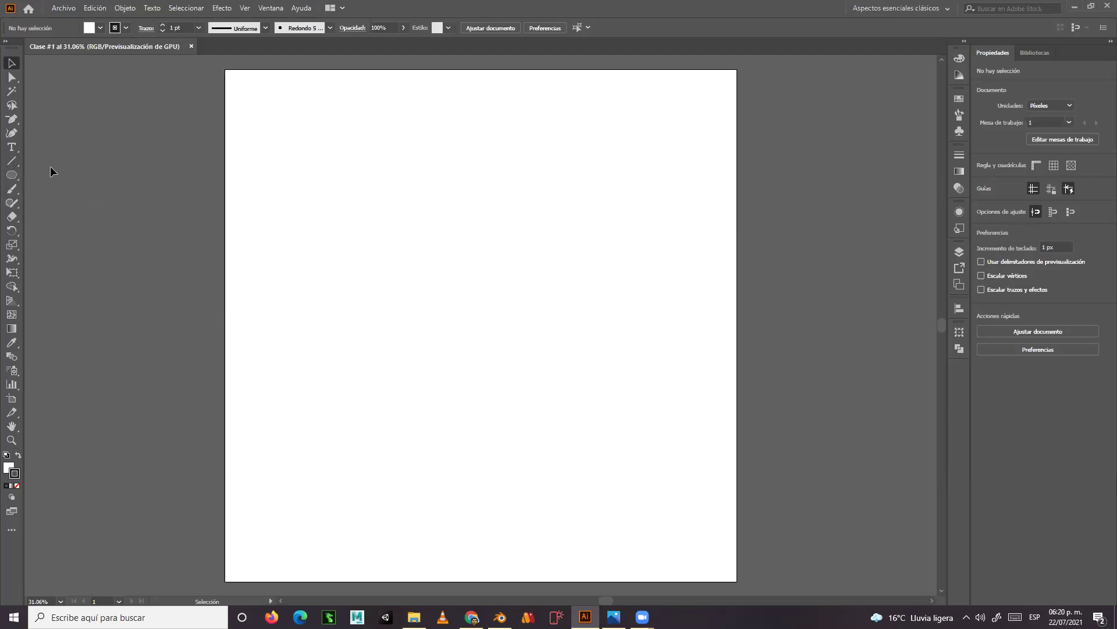
# - Draw an ellipse about 1530 × 759 px with orange fill e55015 in the upper half of the artboard
pyautogui.click(13, 174)
pyautogui.click(9, 467)
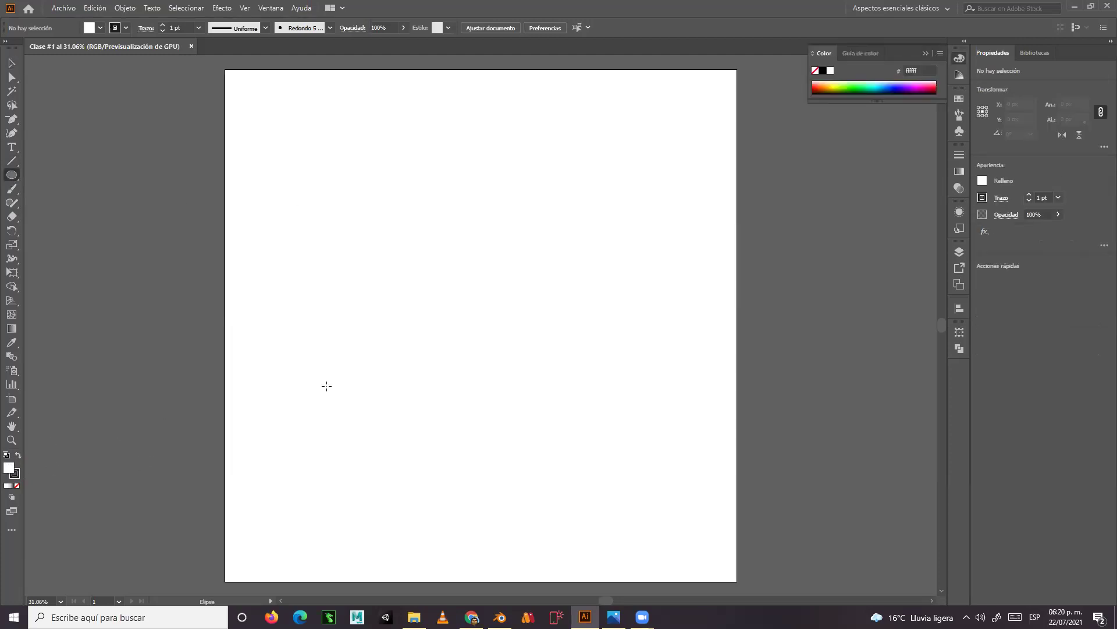
pyautogui.doubleClick(11, 468)
pyautogui.click(216, 227)
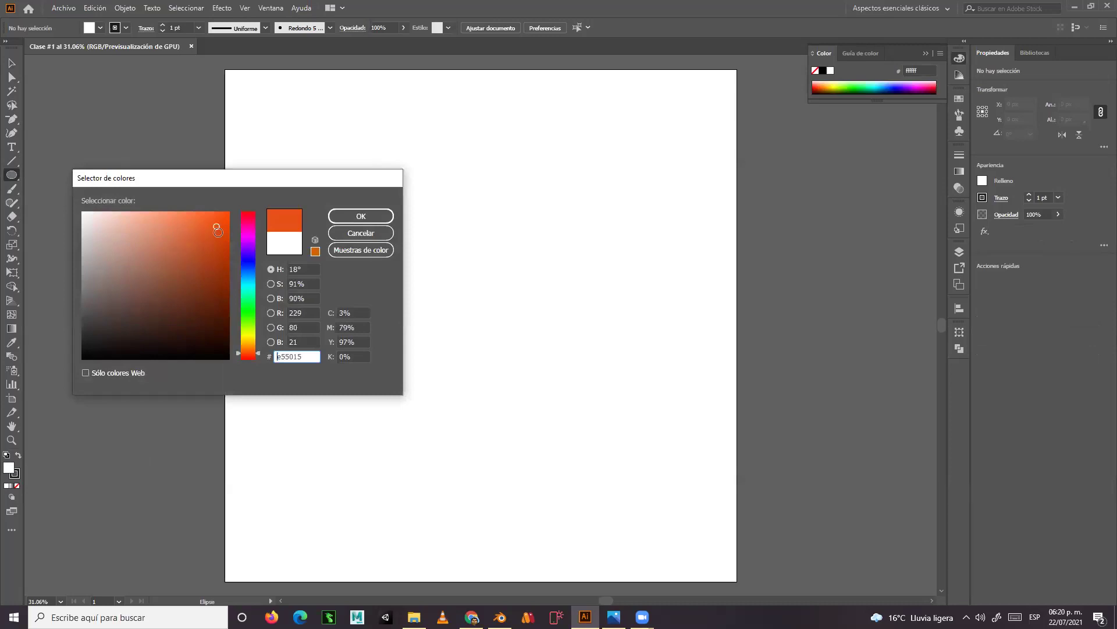
pyautogui.click(340, 217)
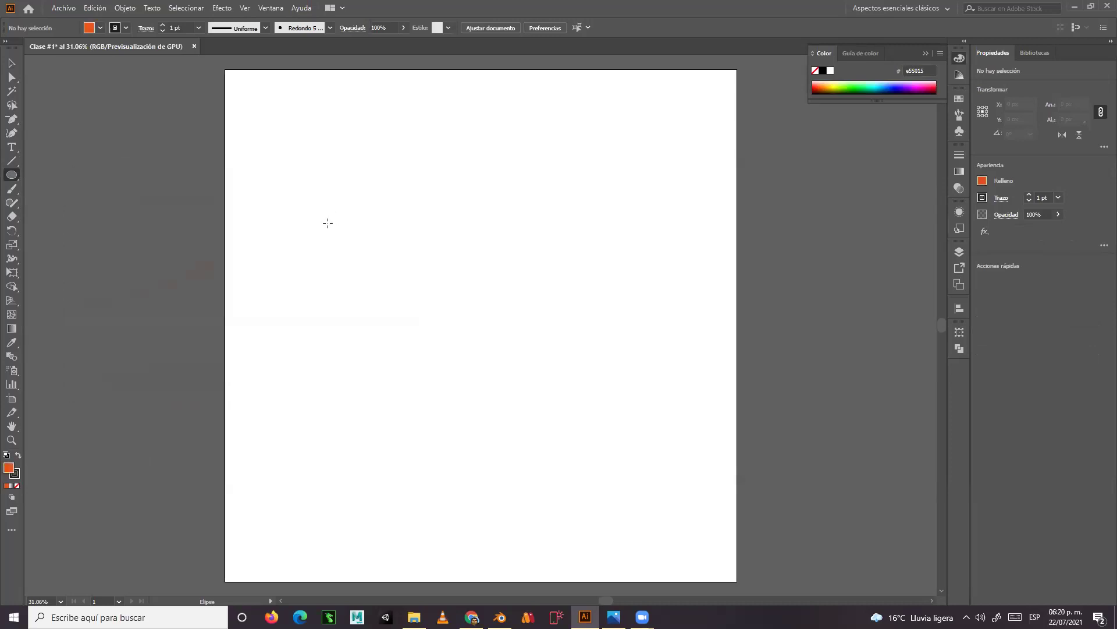
pyautogui.moveTo(283, 181); pyautogui.dragTo(674, 375)
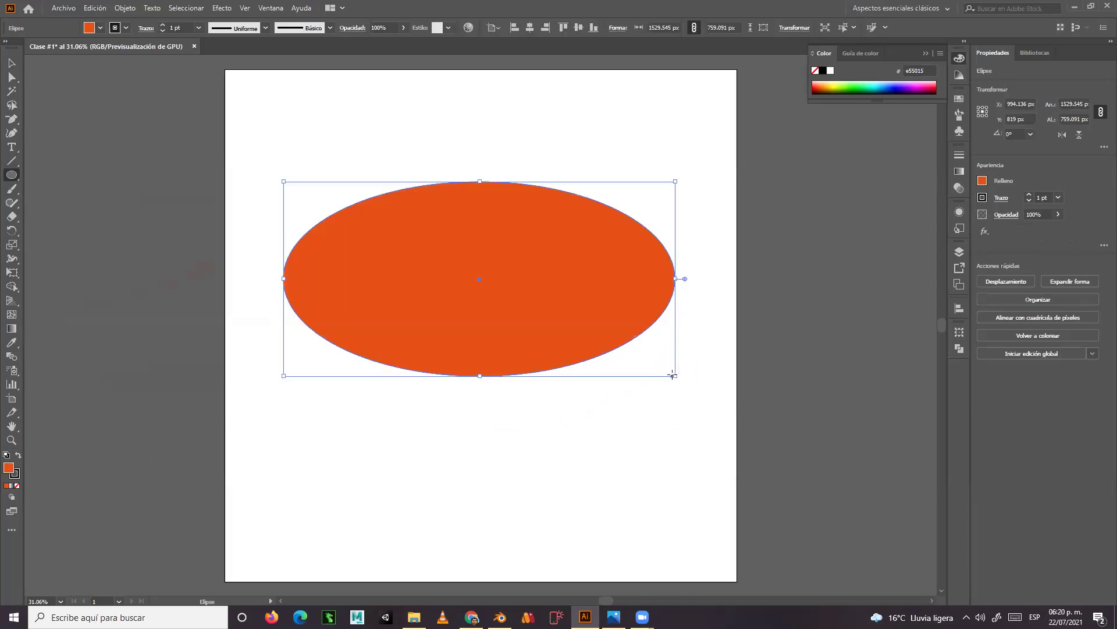
# - Set the ellipse's stroke weight to 24 pt and deselect it
pyautogui.click(164, 25)
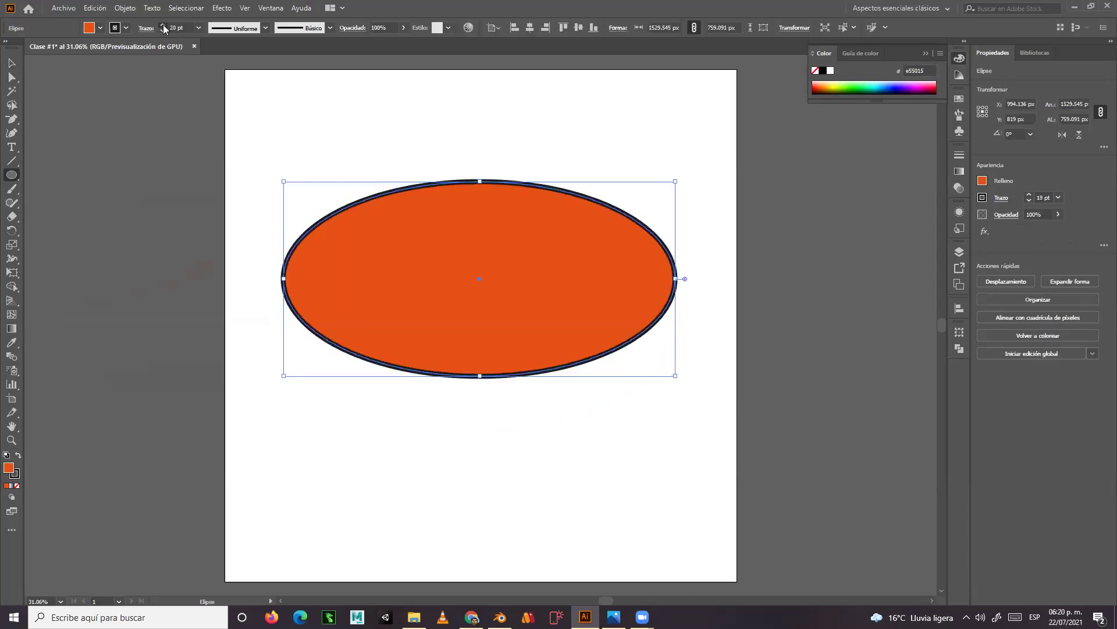
pyautogui.press('v')
pyautogui.click(298, 143)
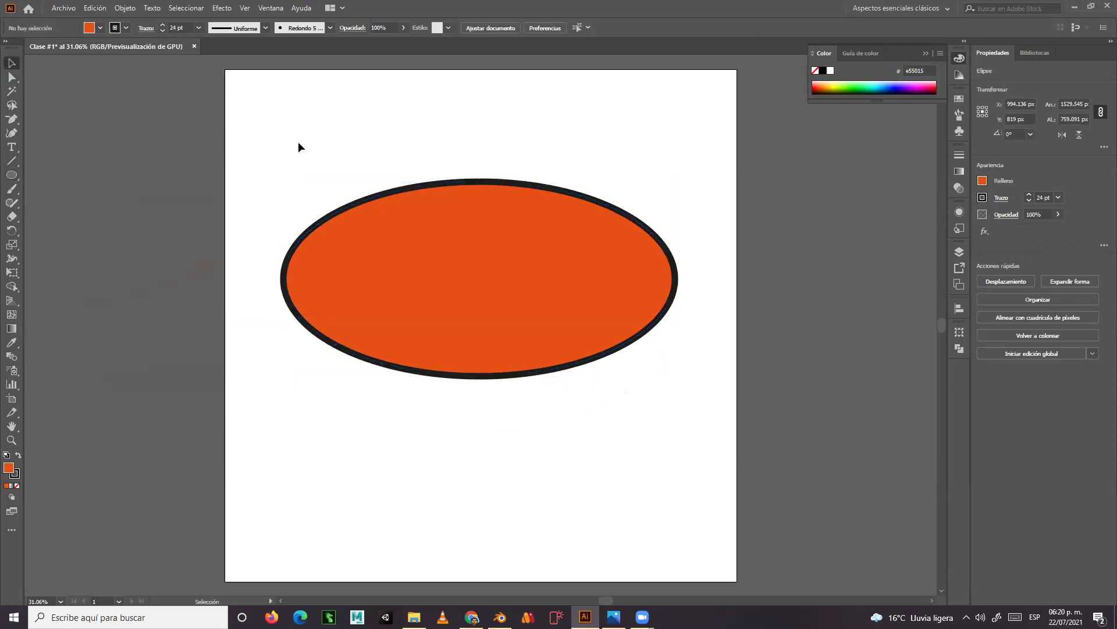
# - Reshape the ellipse into an irregular bean form by pulling the direction handles of its upper and left anchor points outward with Direct Selection
pyautogui.click(12, 77)
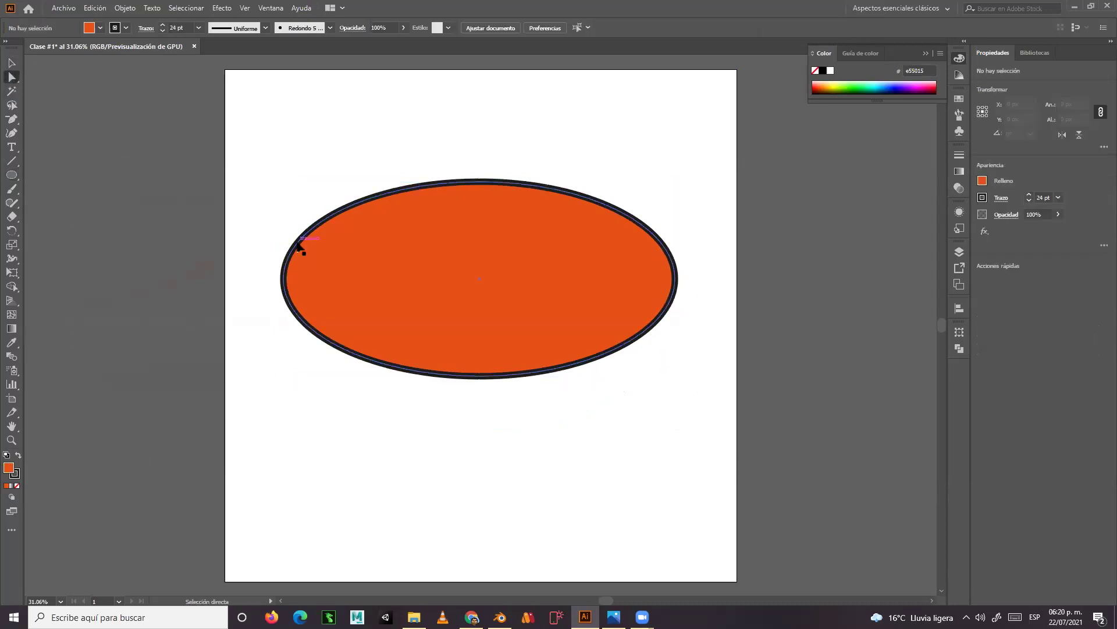
pyautogui.click(299, 241)
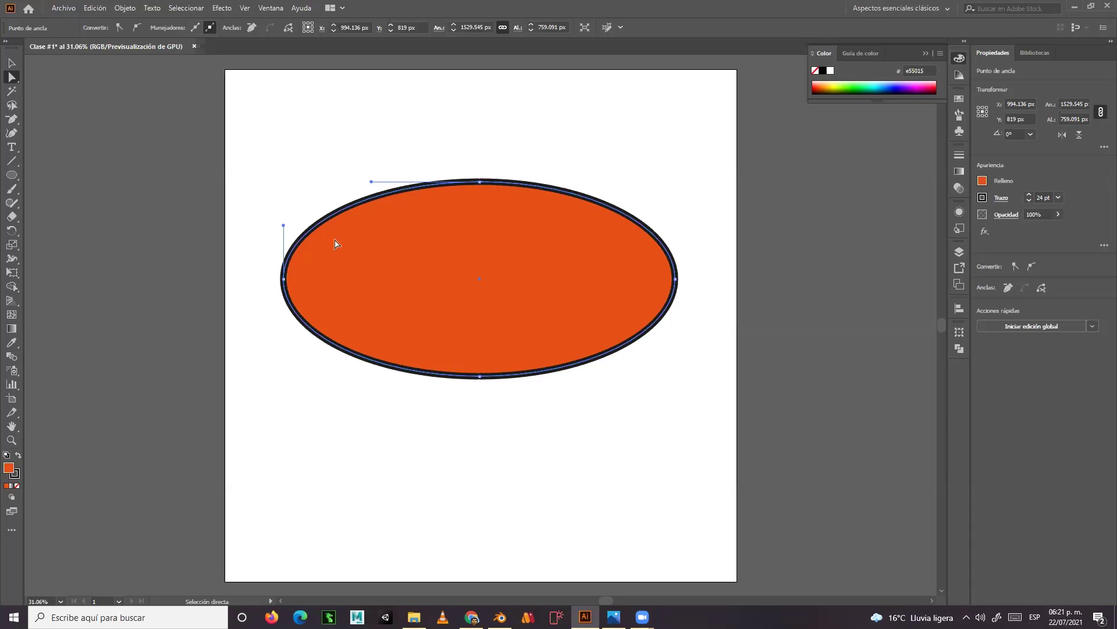
pyautogui.moveTo(371, 180); pyautogui.dragTo(384, 110)
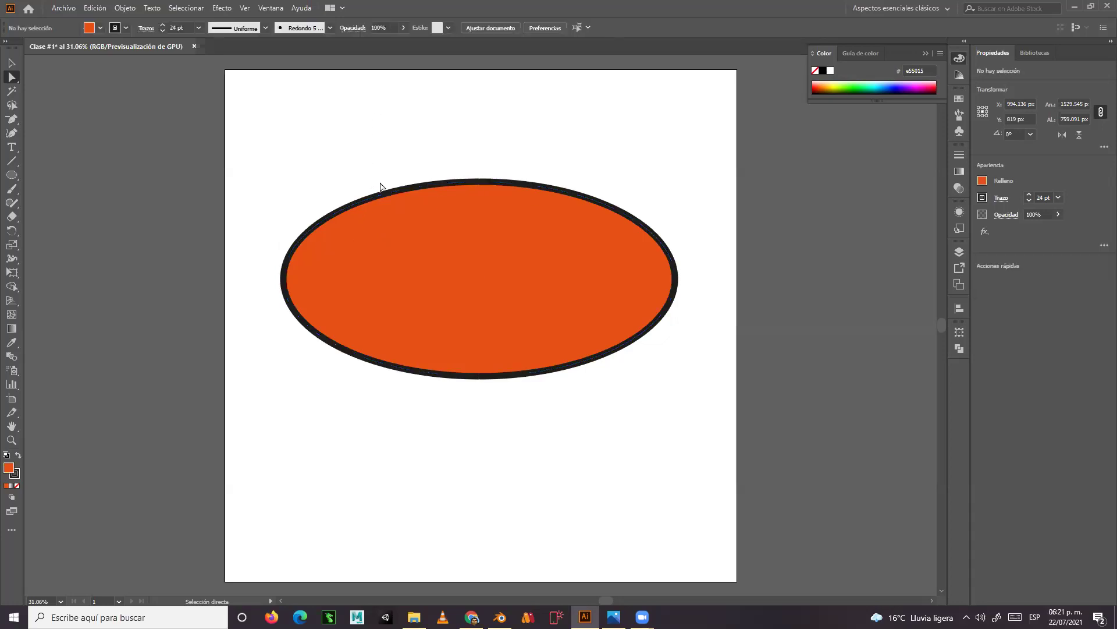
pyautogui.click(479, 182)
pyautogui.click(479, 182)
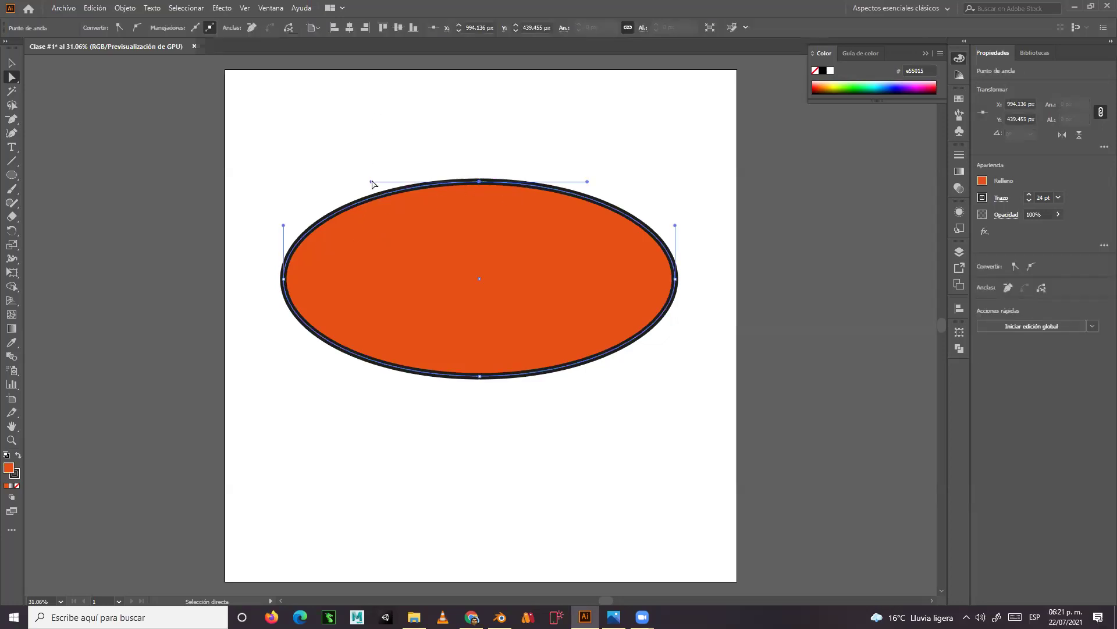
pyautogui.moveTo(370, 180); pyautogui.dragTo(257, 68)
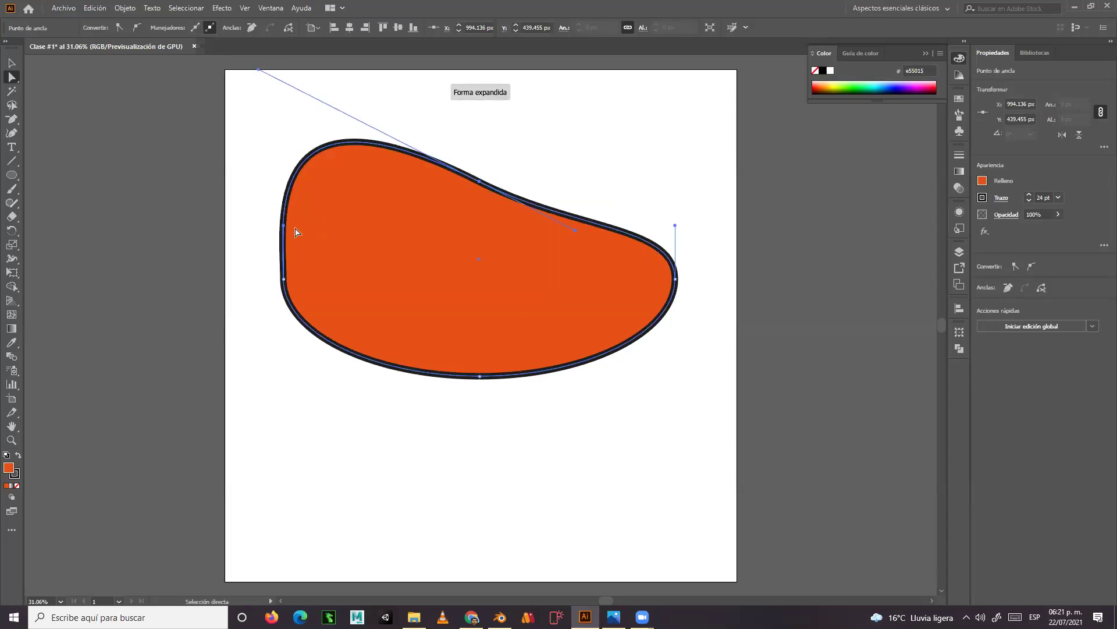
pyautogui.moveTo(283, 226); pyautogui.dragTo(155, 219)
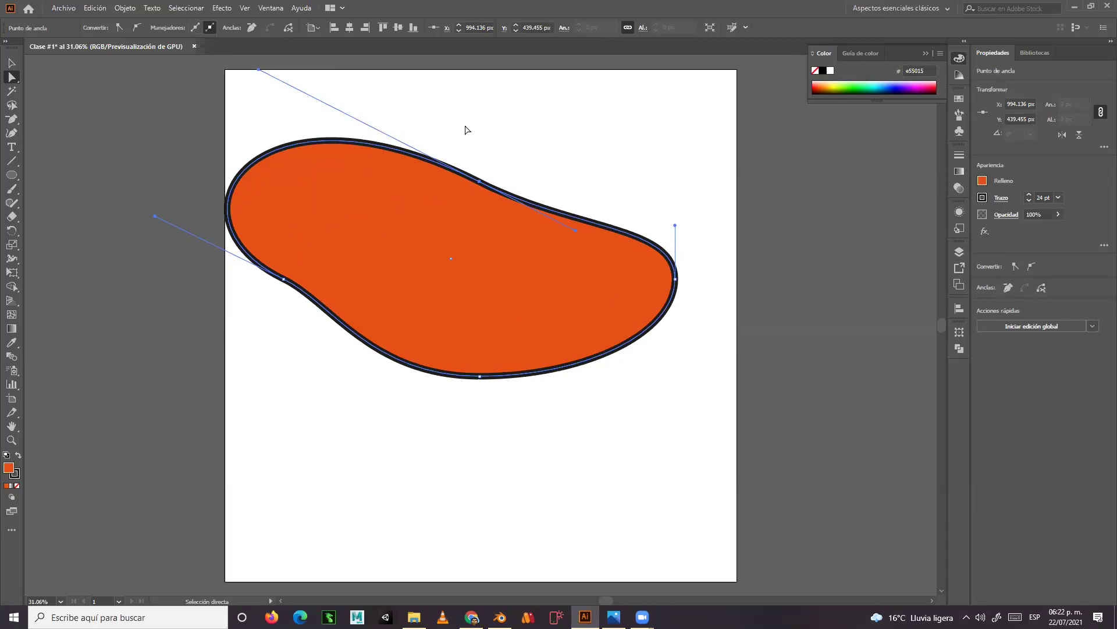
# - Remove the stroke from the reshaped orange object, keeping only its fill
pyautogui.click(12, 64)
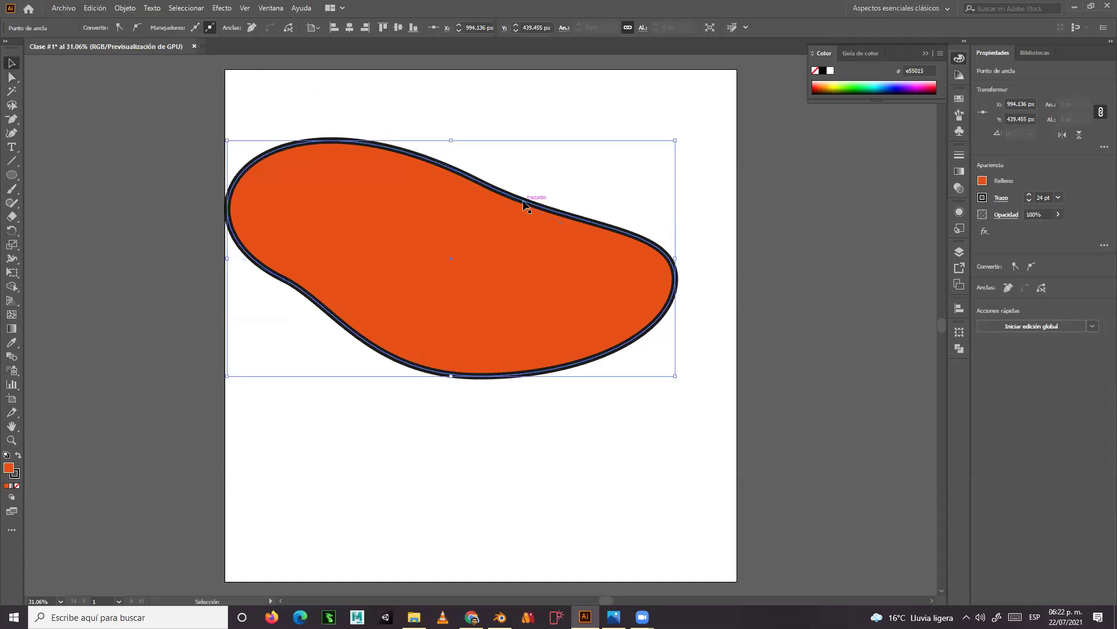
pyautogui.click(17, 476)
pyautogui.click(17, 485)
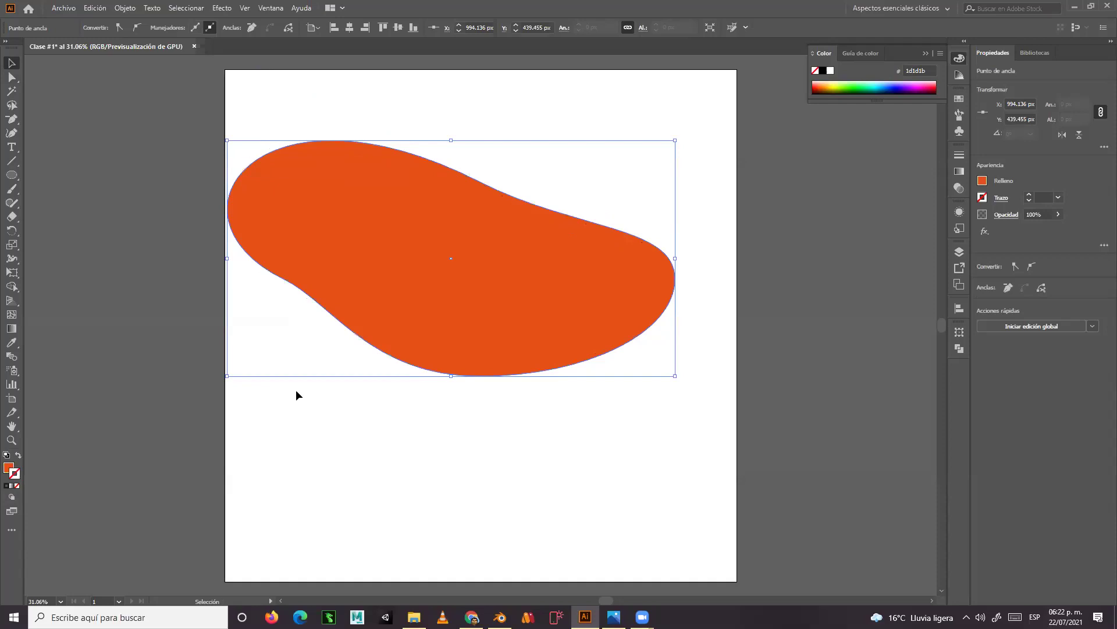
# - Move the orange shape nearer the artboard's centre, shrink it to a tiny size toward its lower-left corner and deselect it
pyautogui.moveTo(549, 359); pyautogui.dragTo(537, 357)
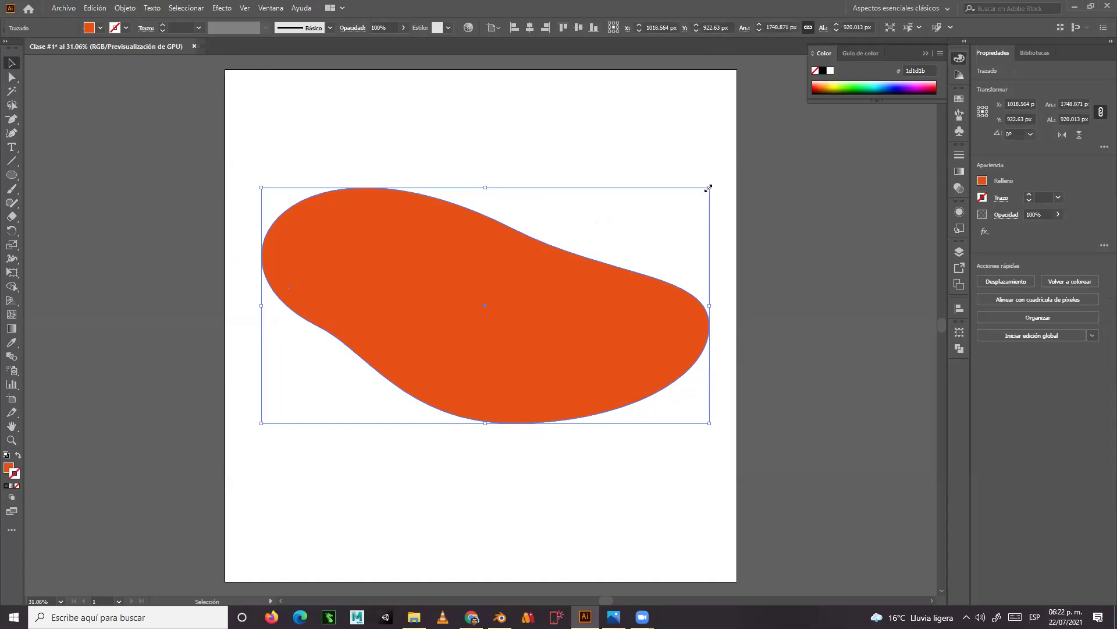
pyautogui.click(691, 193)
pyautogui.moveTo(575, 272); pyautogui.dragTo(578, 273)
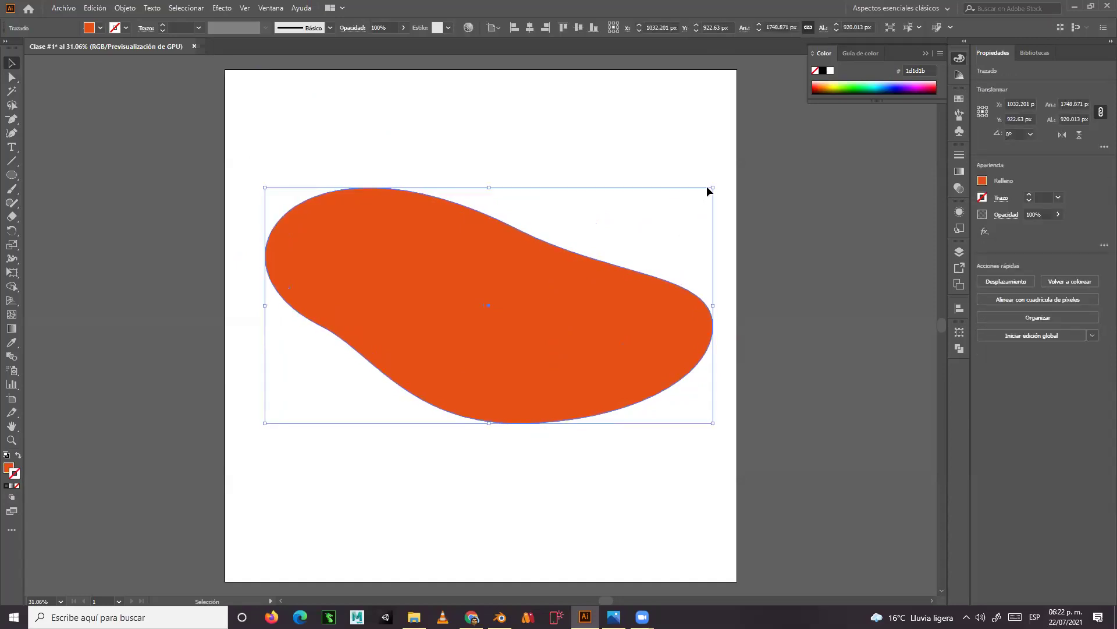
pyautogui.moveTo(713, 187); pyautogui.dragTo(285, 412)
pyautogui.click(330, 445)
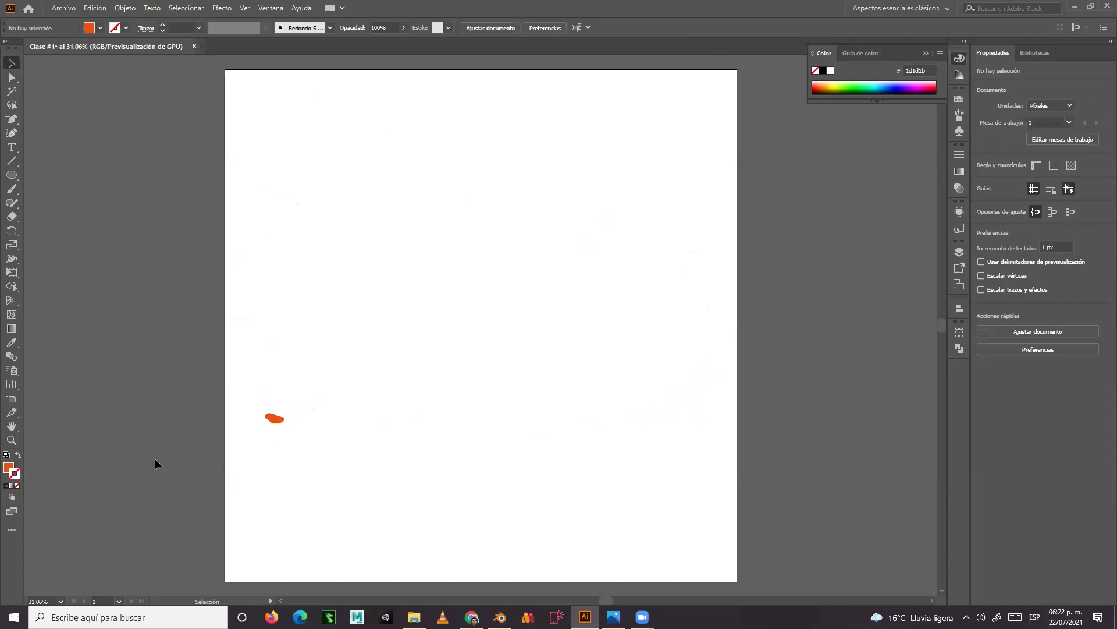
# - Examine the edge of the tiny orange shape at very high magnification with the Zoom tool
pyautogui.click(11, 440)
pyautogui.moveTo(256, 405); pyautogui.dragTo(556, 242)
pyautogui.click(453, 331)
pyautogui.moveTo(453, 331); pyautogui.dragTo(594, 387)
pyautogui.moveTo(643, 297); pyautogui.dragTo(862, 375)
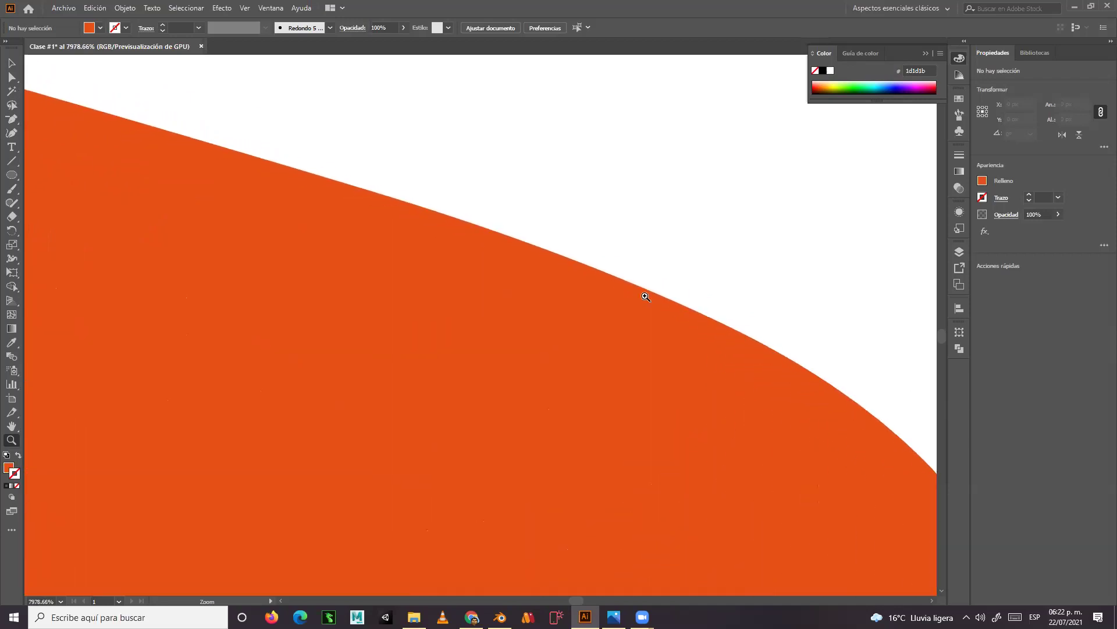
pyautogui.moveTo(392, 192); pyautogui.dragTo(434, 263)
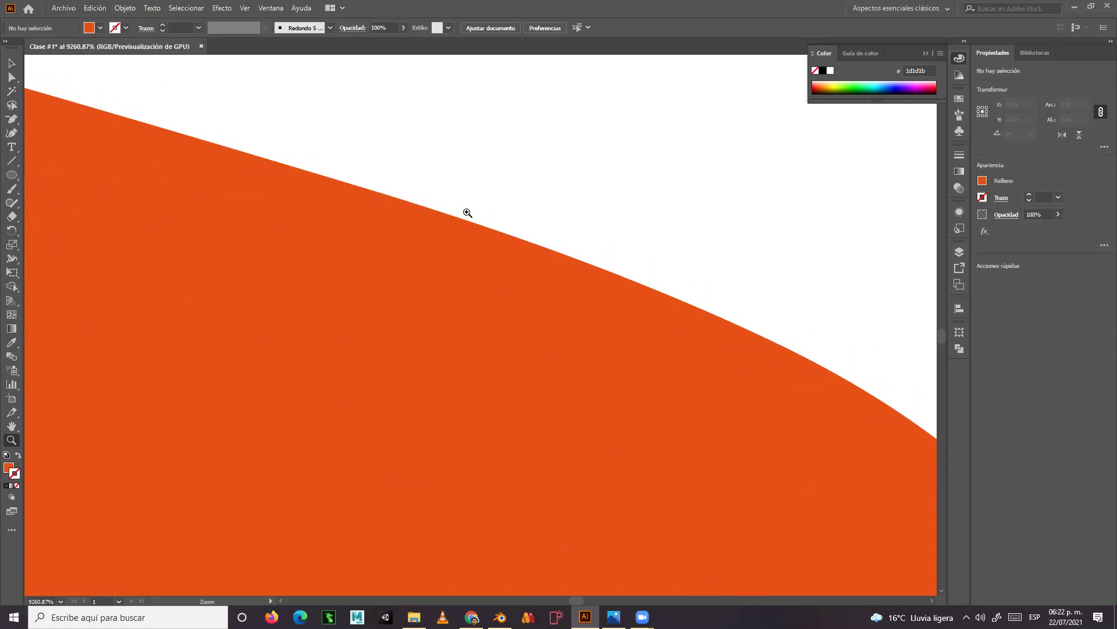
pyautogui.moveTo(473, 221); pyautogui.dragTo(104, 300)
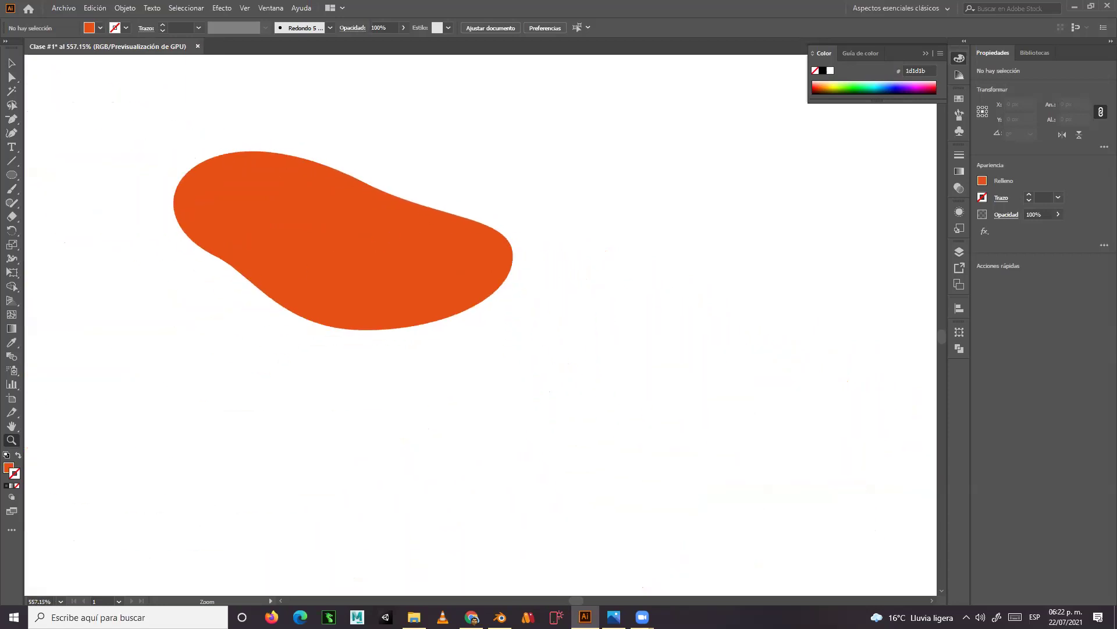
# - Undo the shrinking of the orange shape, restoring it to its large size on the artboard
pyautogui.moveTo(461, 311); pyautogui.dragTo(134, 375)
pyautogui.moveTo(725, 316); pyautogui.dragTo(302, 397)
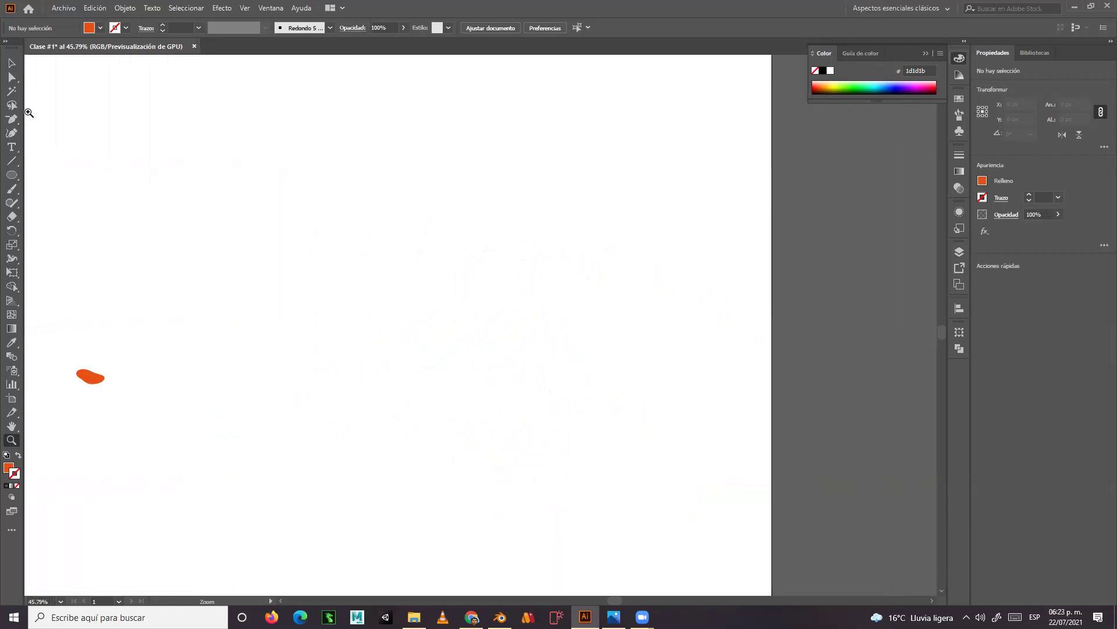
pyautogui.click(11, 62)
pyautogui.hotkey('ctrl', 'z')
pyautogui.hotkey('ctrl', 'z')
pyautogui.hotkey('ctrl', 'shift', 'z')
# - Enlarge the orange shape proportionally from opposite corners far beyond the artboard, to about 12333 × 6488 px
pyautogui.hotkey('ctrl', '-')
pyautogui.hotkey('ctrl', '-')
pyautogui.hotkey('ctrl', '-')
pyautogui.hotkey('ctrl', '-')
pyautogui.hotkey('ctrl', '-')
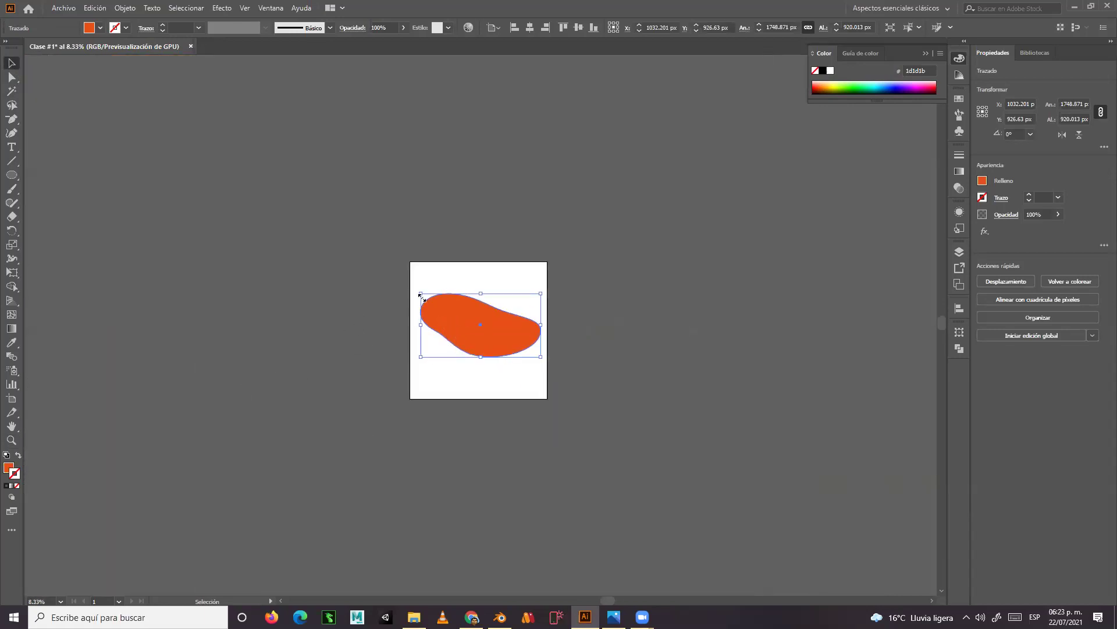
pyautogui.moveTo(421, 295); pyautogui.dragTo(36, 91)
pyautogui.moveTo(541, 356); pyautogui.dragTo(883, 536)
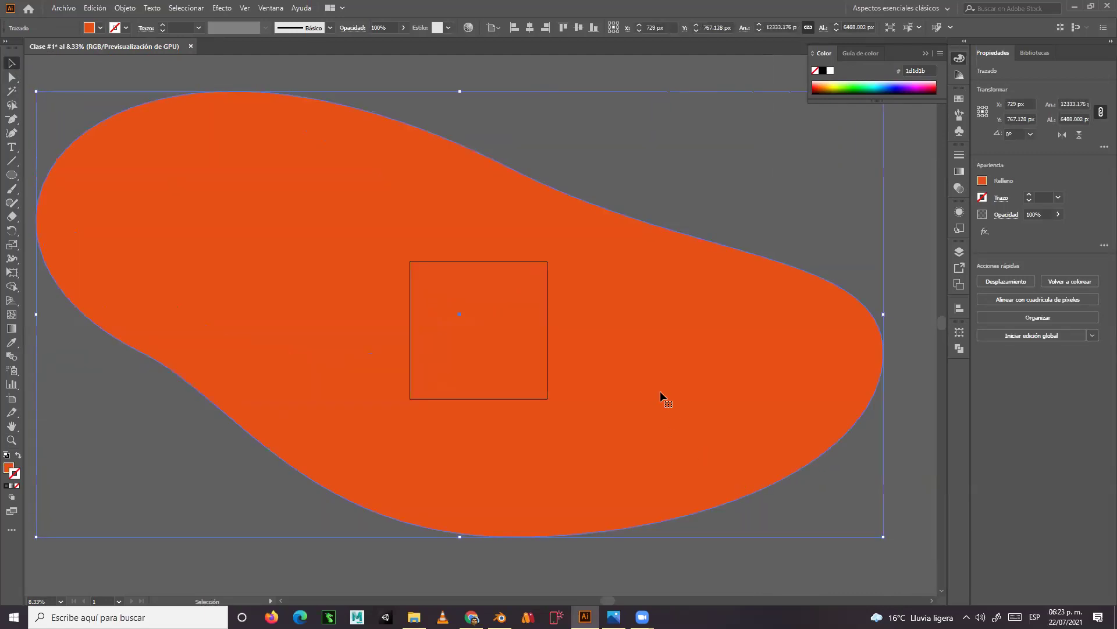
# - Scale the orange shape up further from its upper-left and lower-right corners to about 15631 × 8223 px
pyautogui.hotkey('ctrl', '-')
pyautogui.hotkey('ctrl', '-')
pyautogui.hotkey('ctrl', '-')
pyautogui.moveTo(316, 237); pyautogui.dragTo(281, 217)
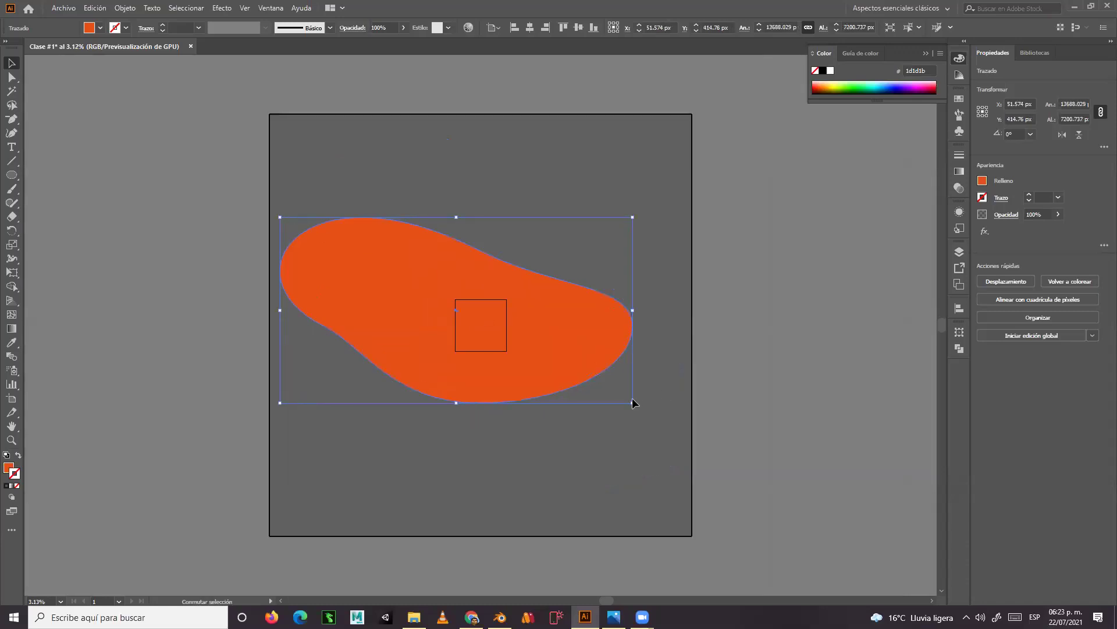
pyautogui.moveTo(633, 403); pyautogui.dragTo(683, 429)
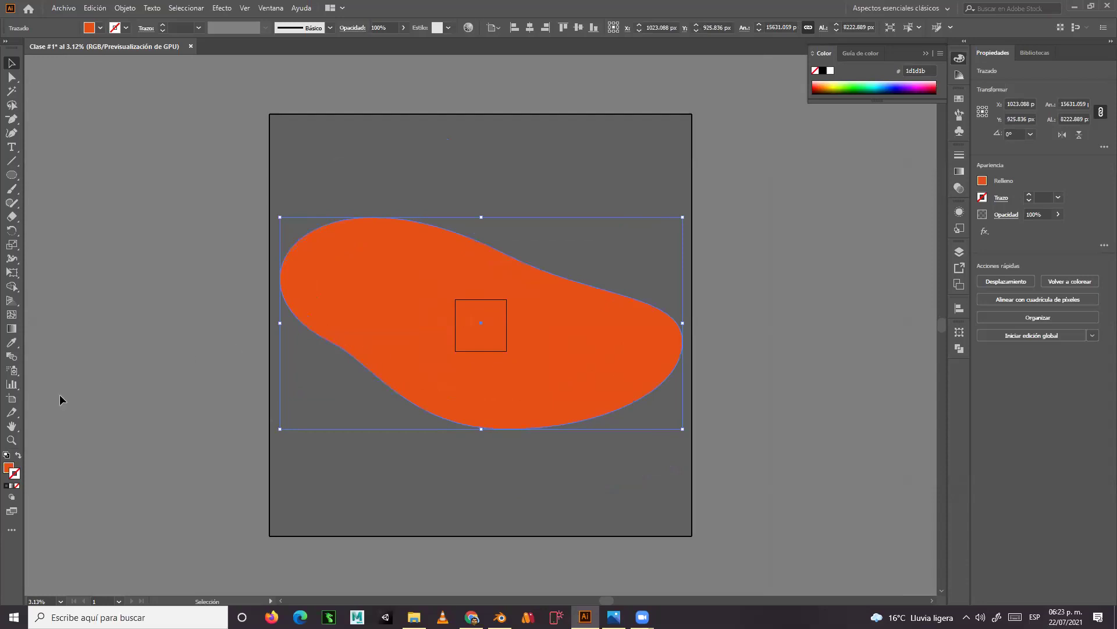
# - Examine the edge of the hugely enlarged orange shape at high magnification with the Zoom tool
pyautogui.press('z')
pyautogui.moveTo(633, 297); pyautogui.dragTo(890, 412)
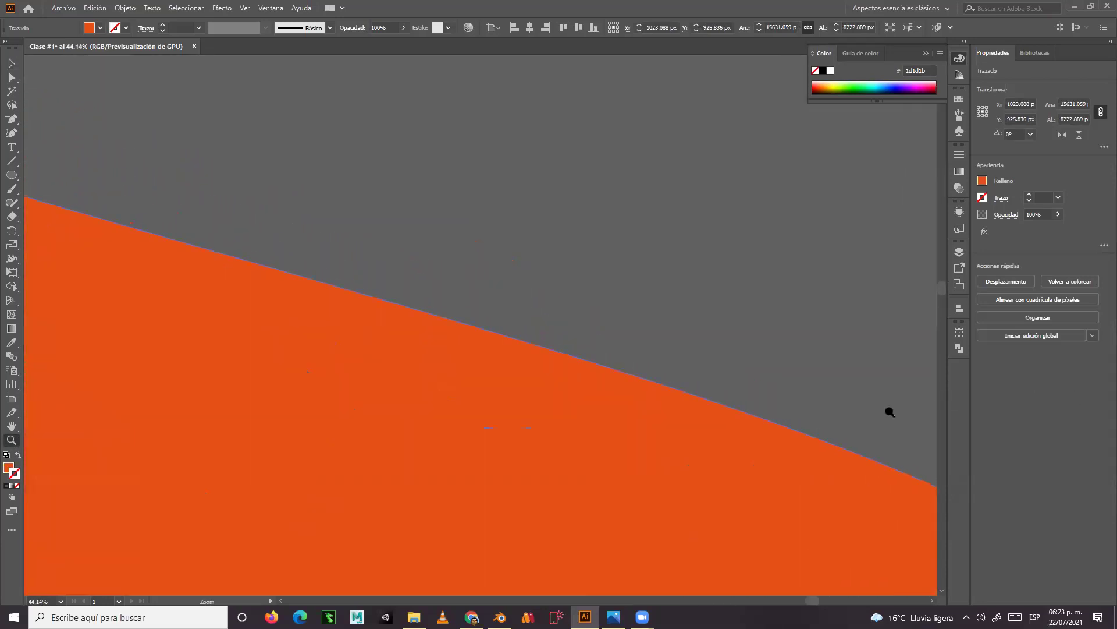
pyautogui.moveTo(612, 375); pyautogui.dragTo(927, 425)
pyautogui.moveTo(549, 314); pyautogui.dragTo(781, 332)
pyautogui.moveTo(519, 340); pyautogui.dragTo(122, 375)
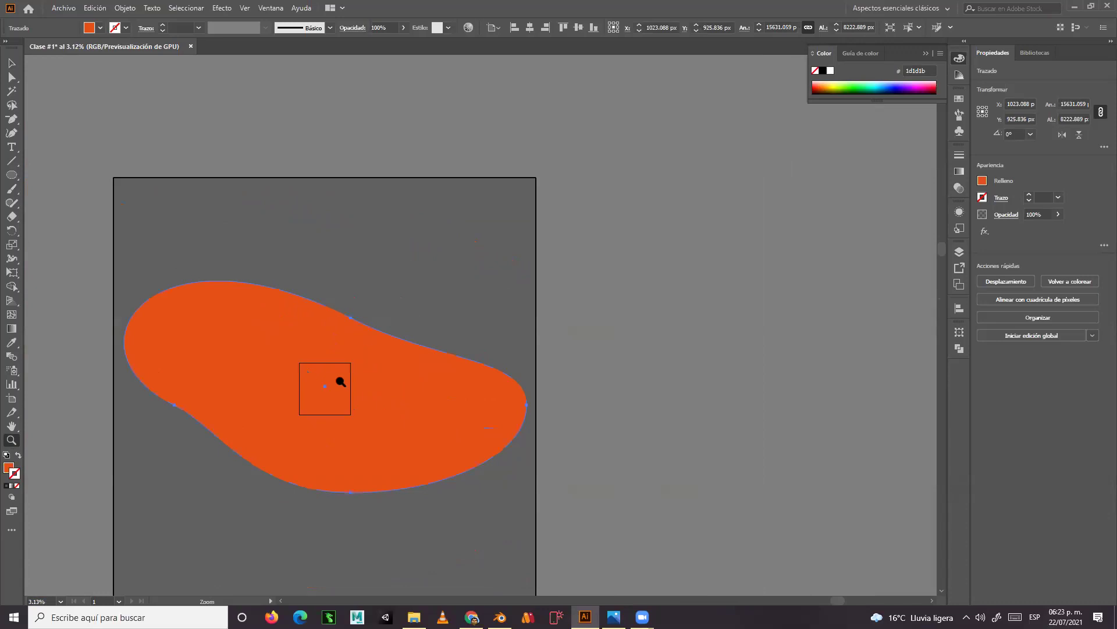
# - Undo all enlargements of the orange shape and frame the whole artboard in view
pyautogui.hotkey('ctrl', 'z')
pyautogui.hotkey('ctrl', 'z')
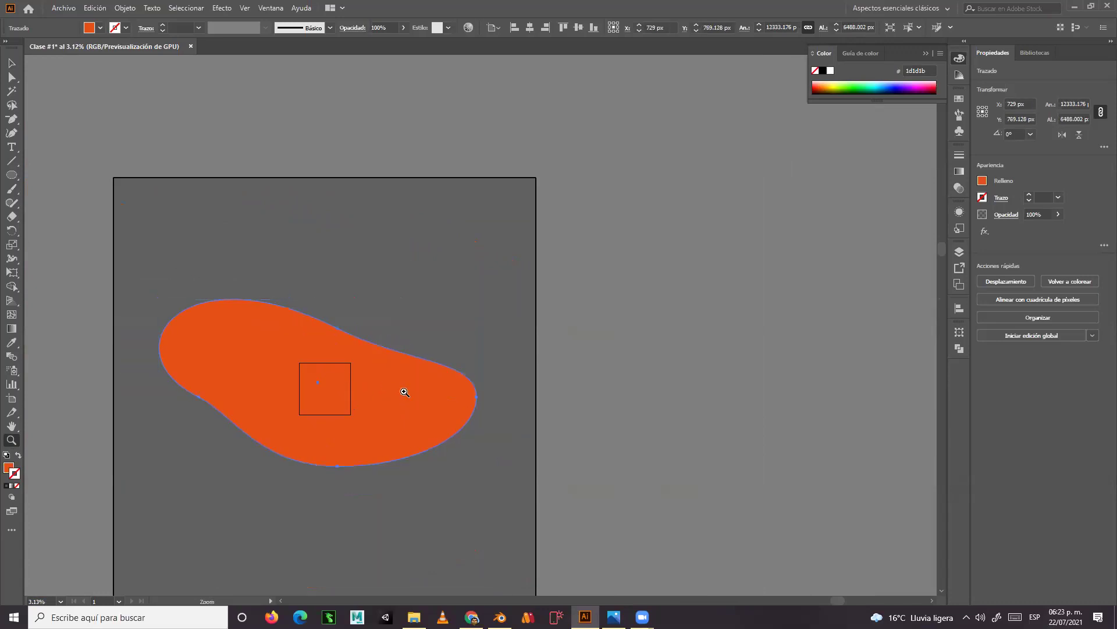
pyautogui.hotkey('ctrl', 'z')
pyautogui.hotkey('ctrl', 'z')
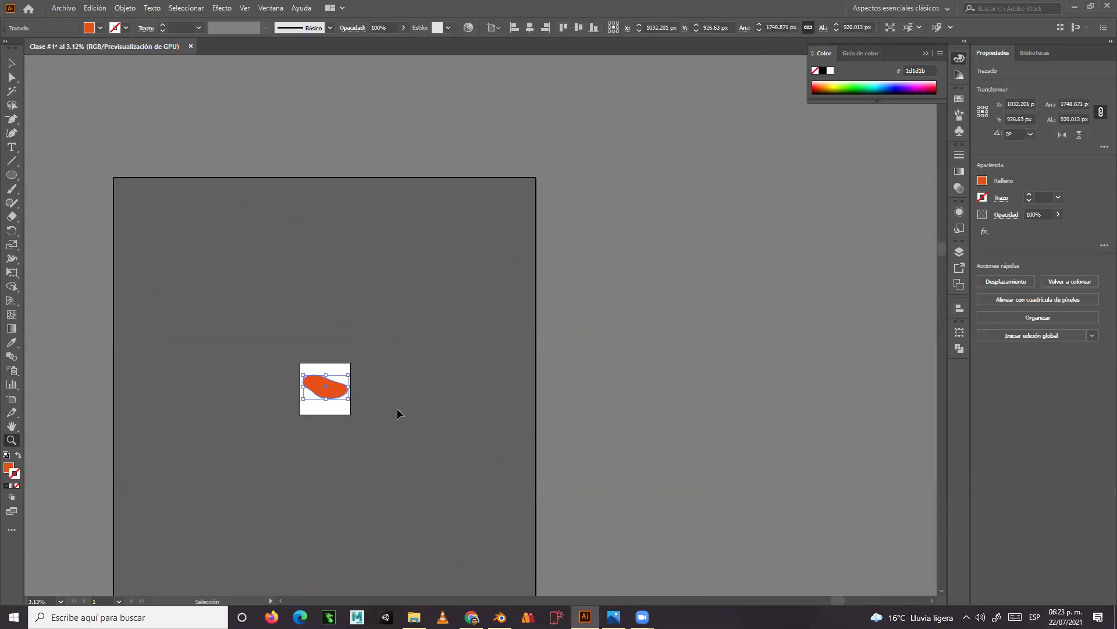
pyautogui.hotkey('ctrl', 'z')
pyautogui.press('z')
pyautogui.moveTo(319, 387); pyautogui.dragTo(677, 411)
pyautogui.moveTo(518, 452); pyautogui.dragTo(577, 375)
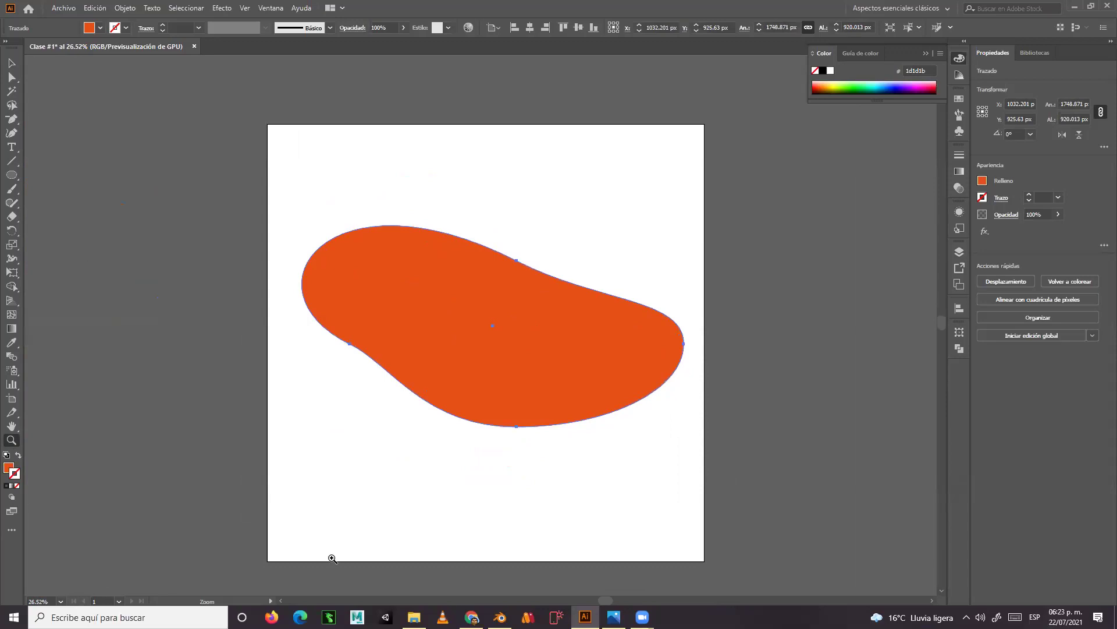
# - Switch to File Explorer and open the universitaria folder on Disco local (D:), showing its image files
pyautogui.moveTo(414, 615)
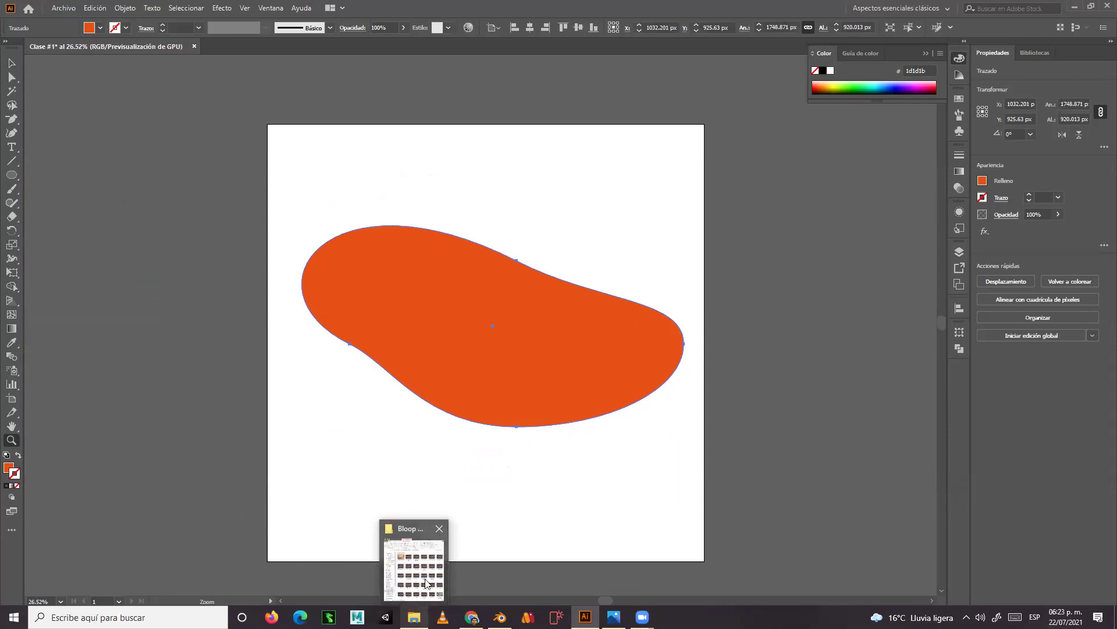
pyautogui.click(426, 585)
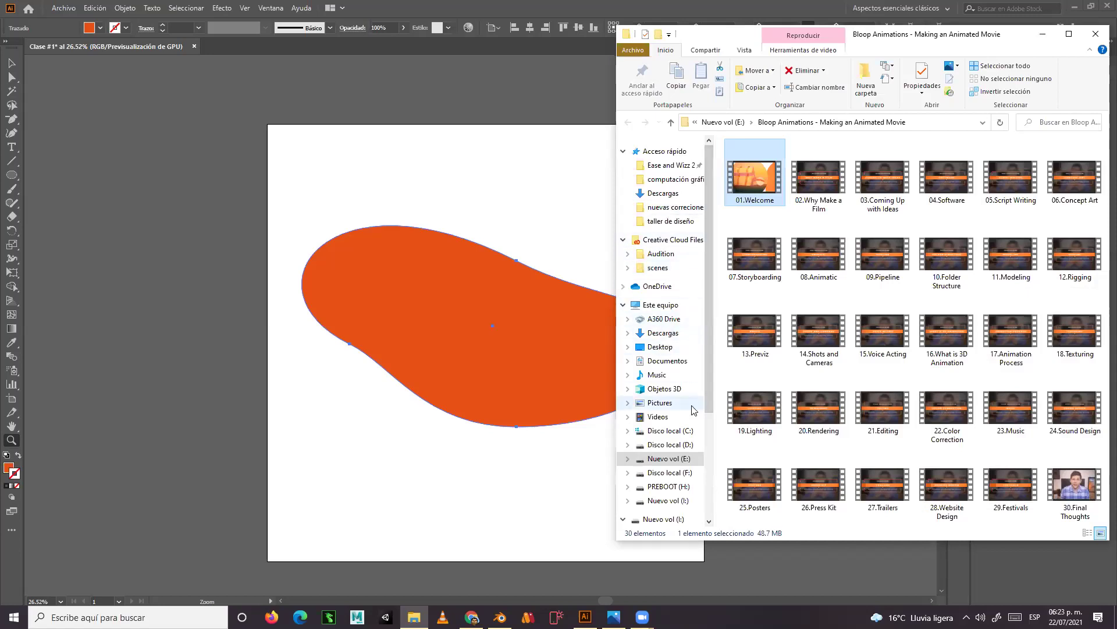
pyautogui.click(669, 444)
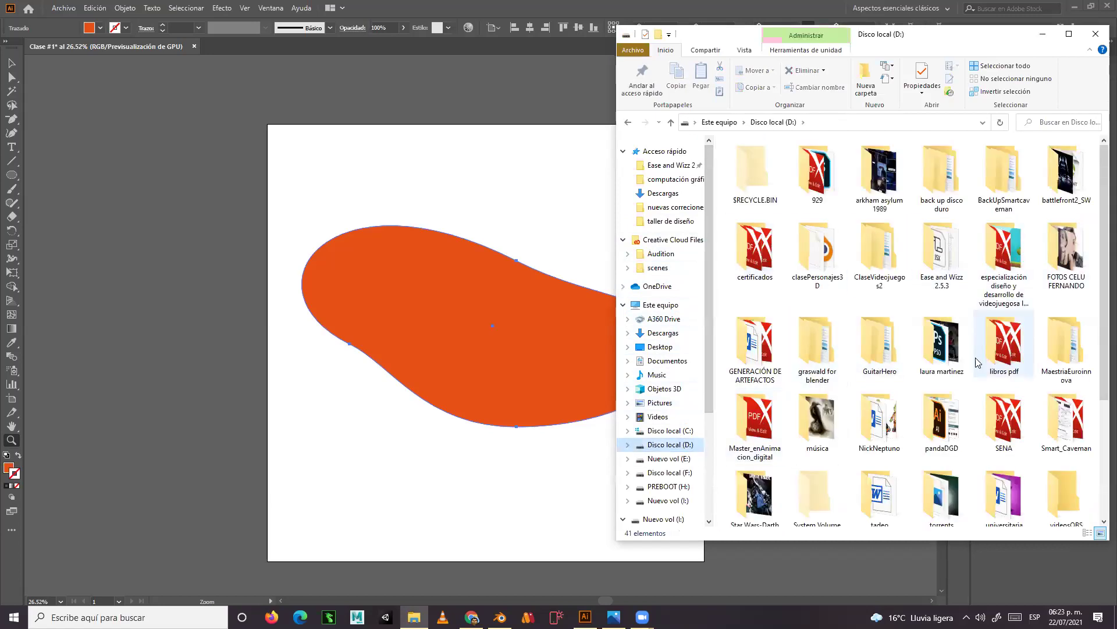
pyautogui.click(997, 488)
pyautogui.doubleClick(997, 488)
pyautogui.scroll(-5, 861, 407)
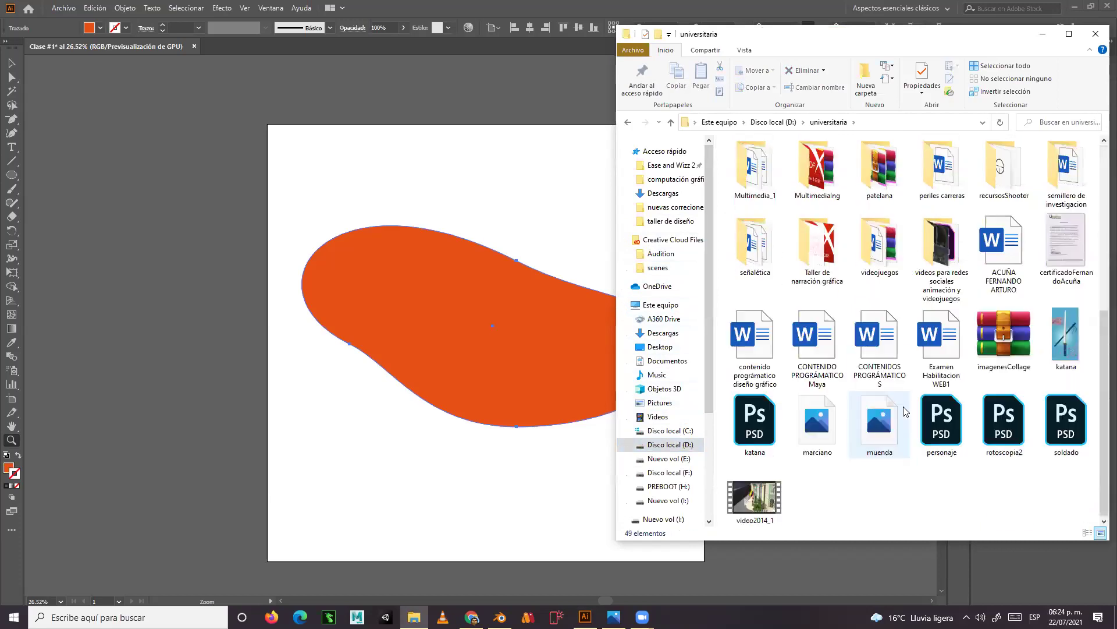
# - Place the marciano PNG image from the folder into the Illustrator document, align it exactly over the artboard and deselect it
pyautogui.moveTo(815, 414); pyautogui.dragTo(824, 442)
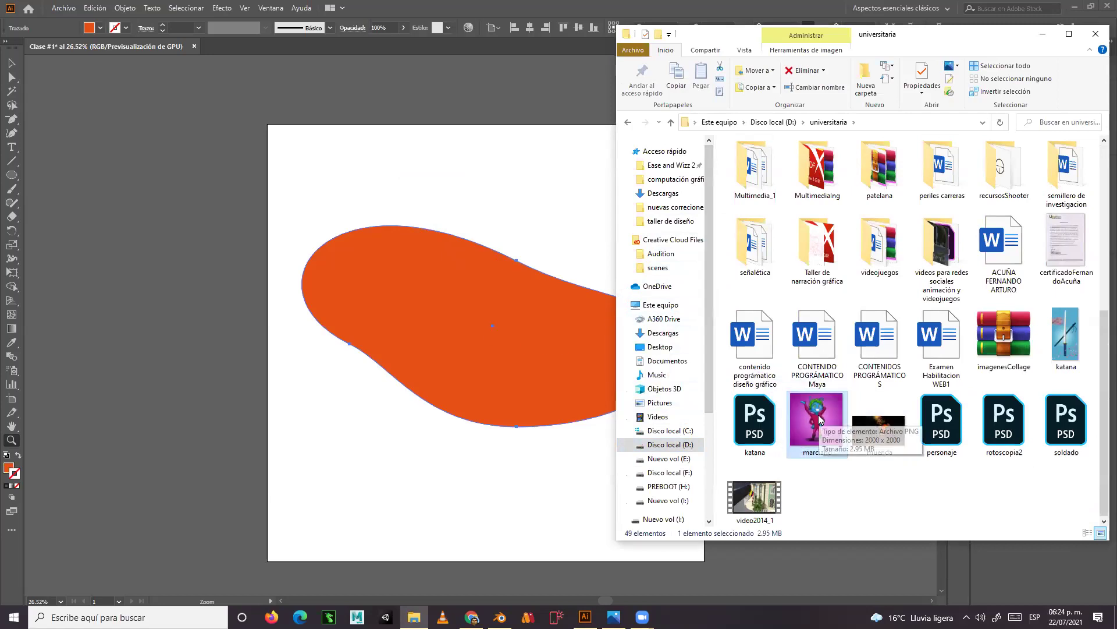
pyautogui.moveTo(820, 419); pyautogui.dragTo(499, 268)
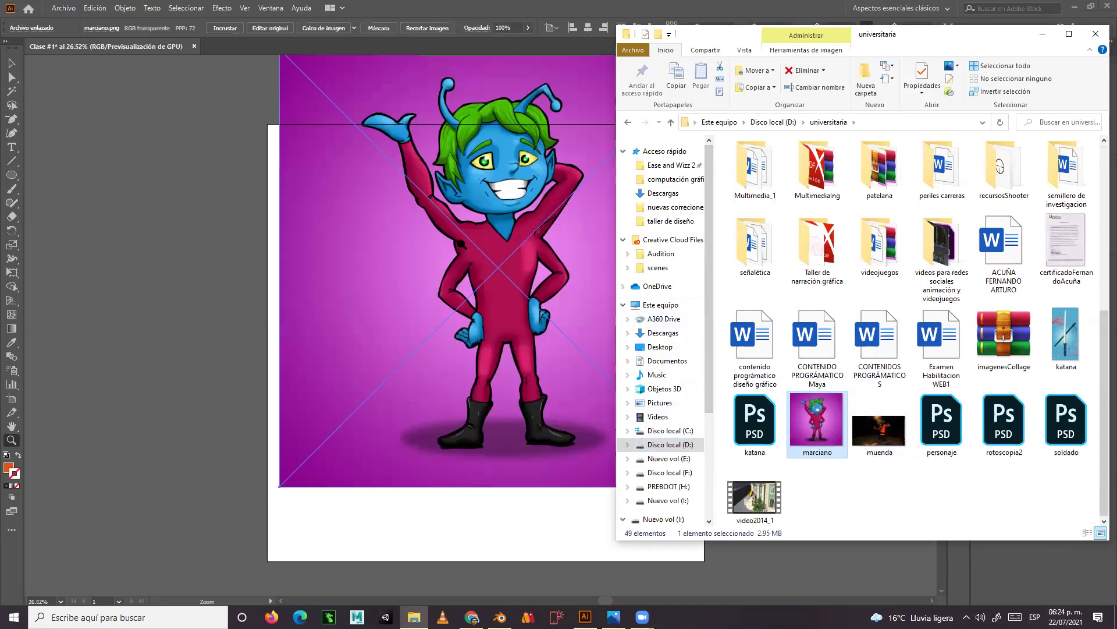
pyautogui.click(12, 62)
pyautogui.moveTo(416, 156); pyautogui.dragTo(407, 233)
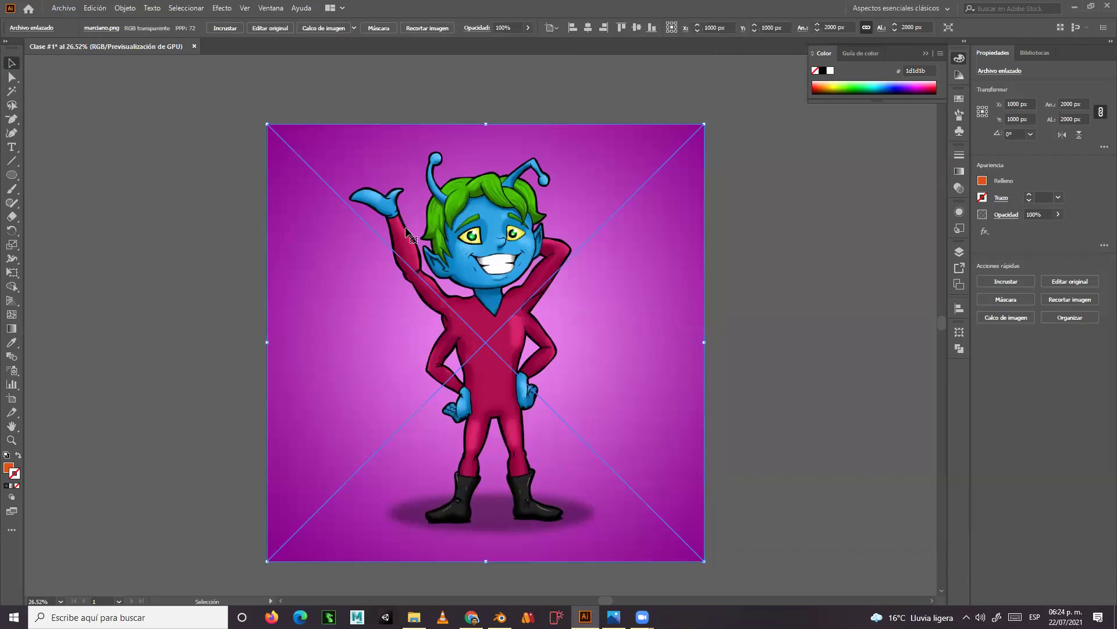
pyautogui.click(229, 301)
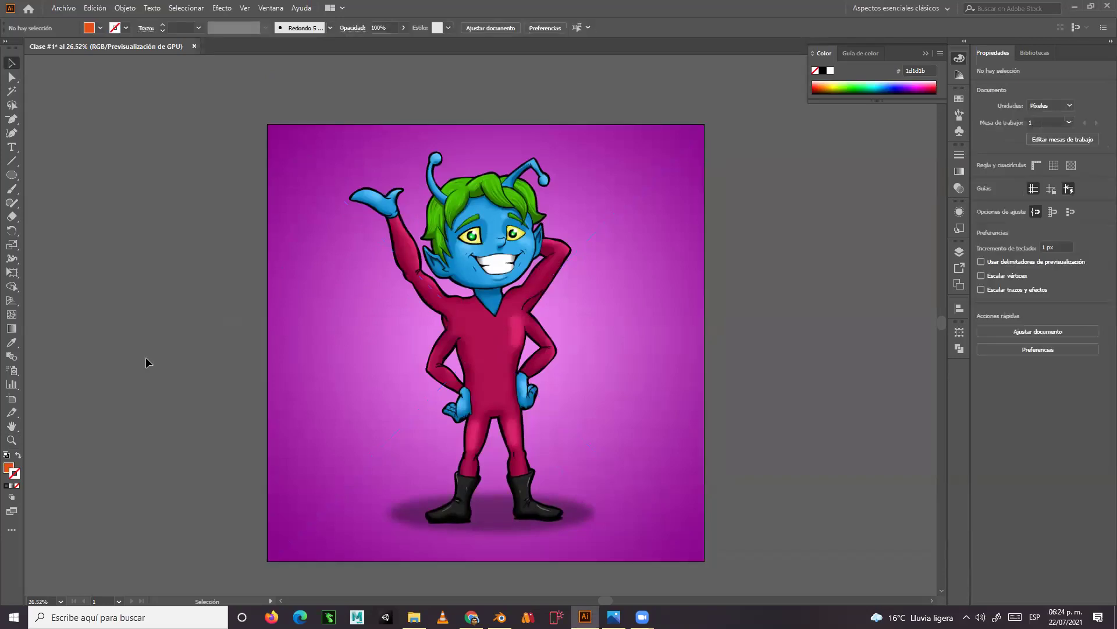
# - Examine the black outline on the character's shoulder down to its individual pixels with the Zoom tool
pyautogui.click(11, 440)
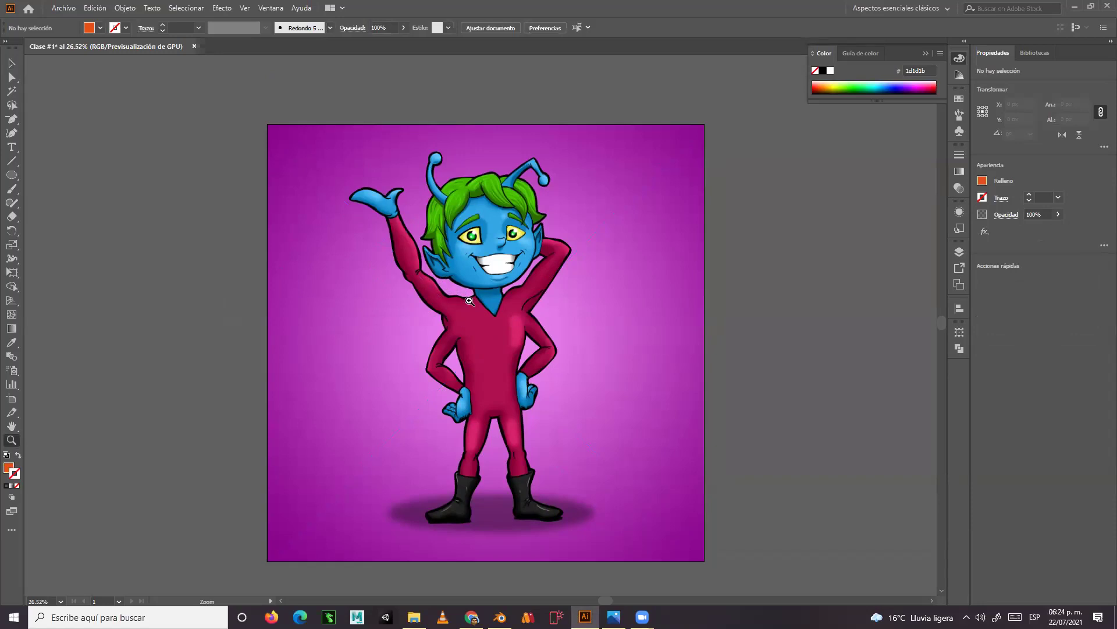
pyautogui.moveTo(452, 294); pyautogui.dragTo(766, 364)
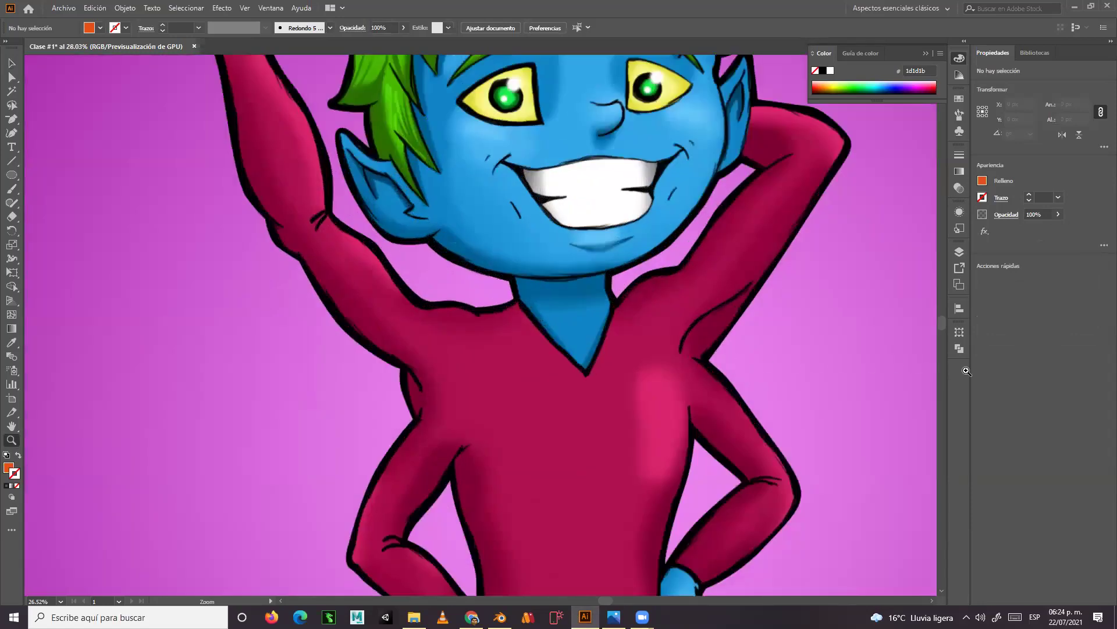
pyautogui.moveTo(489, 334); pyautogui.dragTo(643, 415)
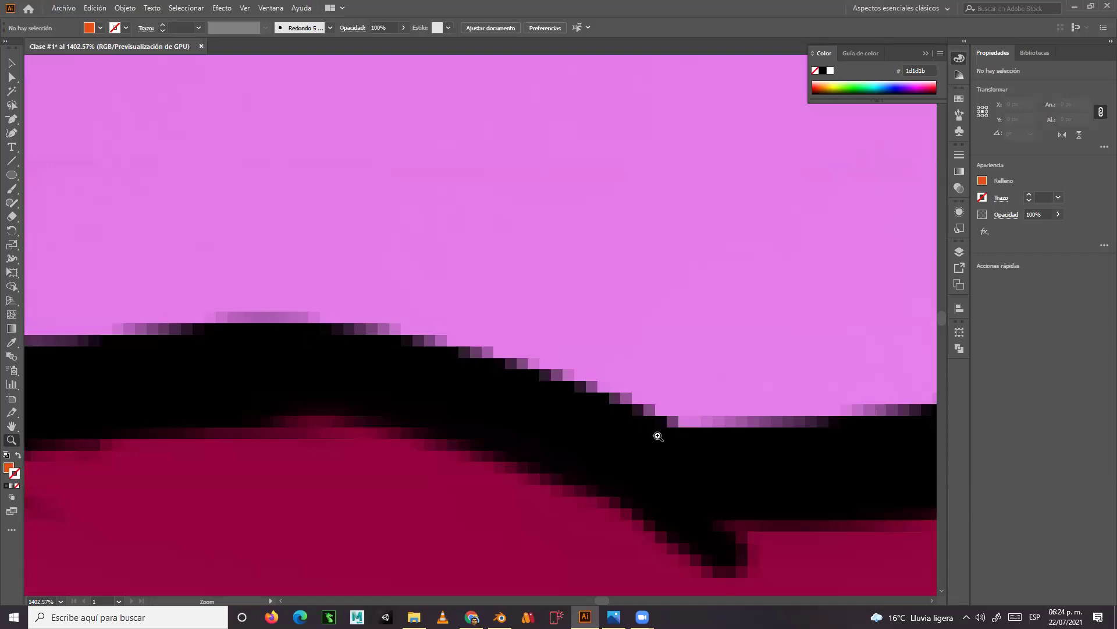
pyautogui.moveTo(469, 345)
pyautogui.mouseDown()
pyautogui.moveTo(536, 407)
pyautogui.moveTo(626, 429)
pyautogui.moveTo(488, 342)
pyautogui.mouseUp()
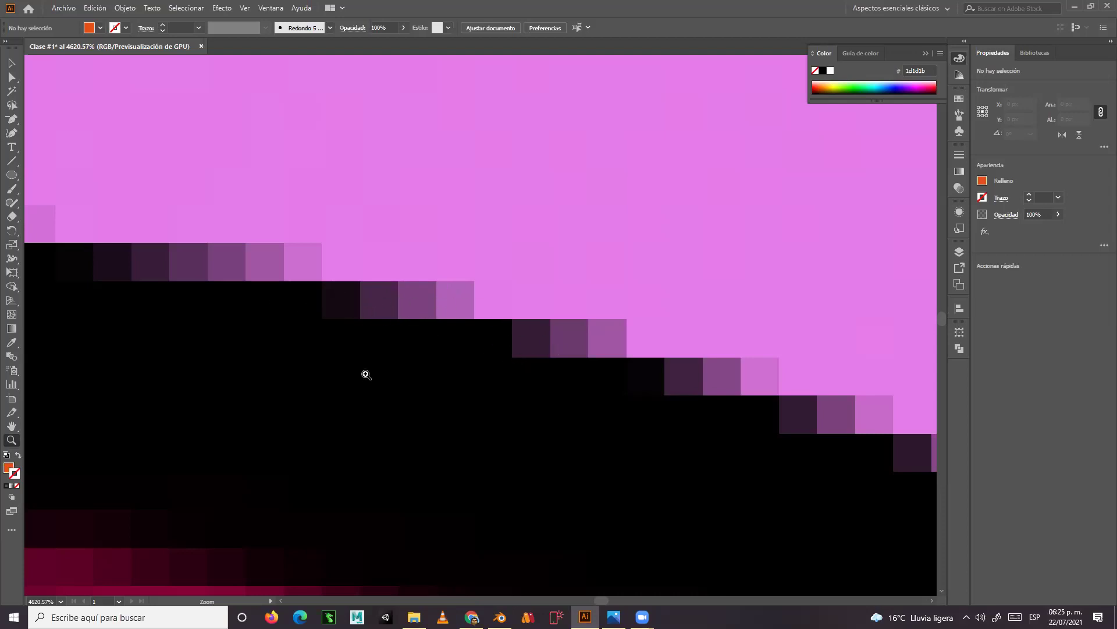
pyautogui.moveTo(593, 444); pyautogui.dragTo(16, 474)
# - Look over the character's face, hair, antennae and raised arm at moderate magnification
pyautogui.press('space')
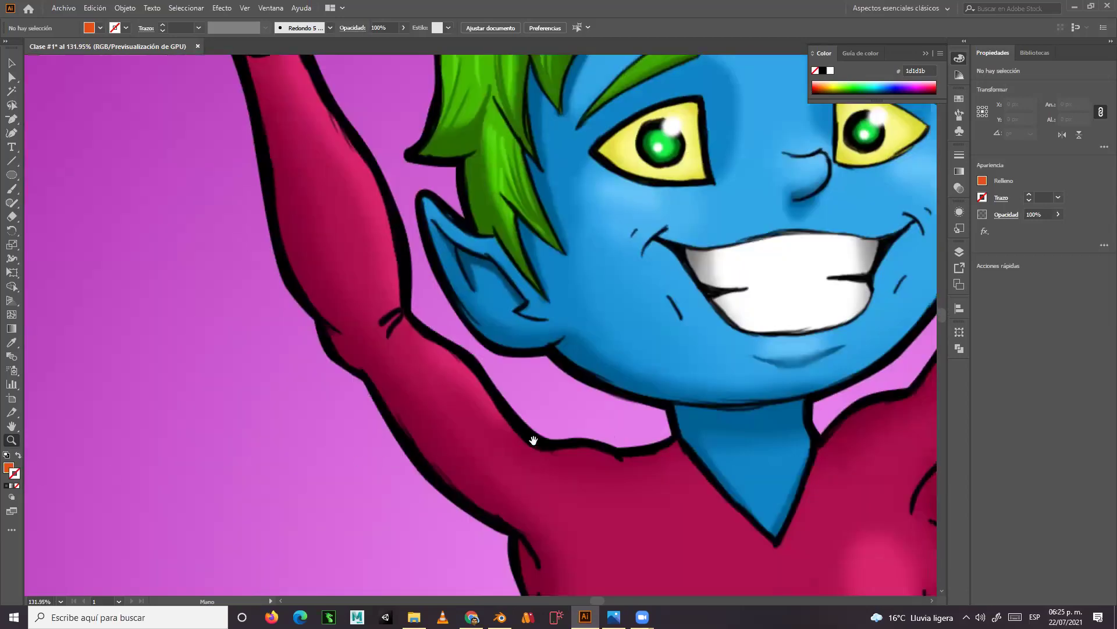
pyautogui.moveTo(534, 440); pyautogui.dragTo(250, 492)
pyautogui.moveTo(397, 396); pyautogui.dragTo(494, 414)
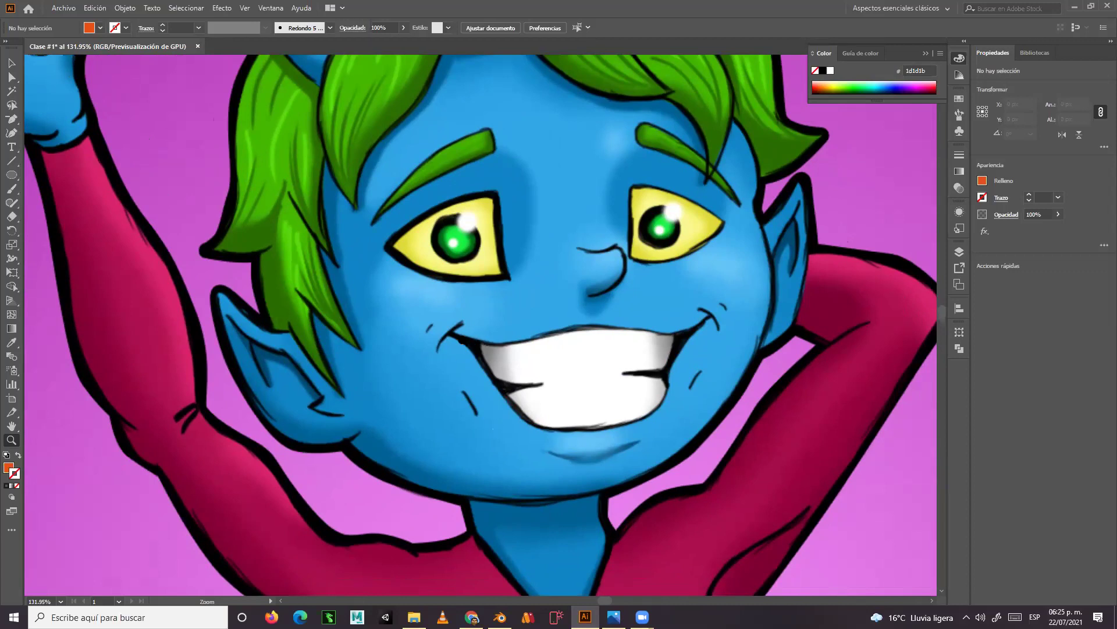
pyautogui.press('space')
pyautogui.moveTo(499, 346); pyautogui.dragTo(292, 437)
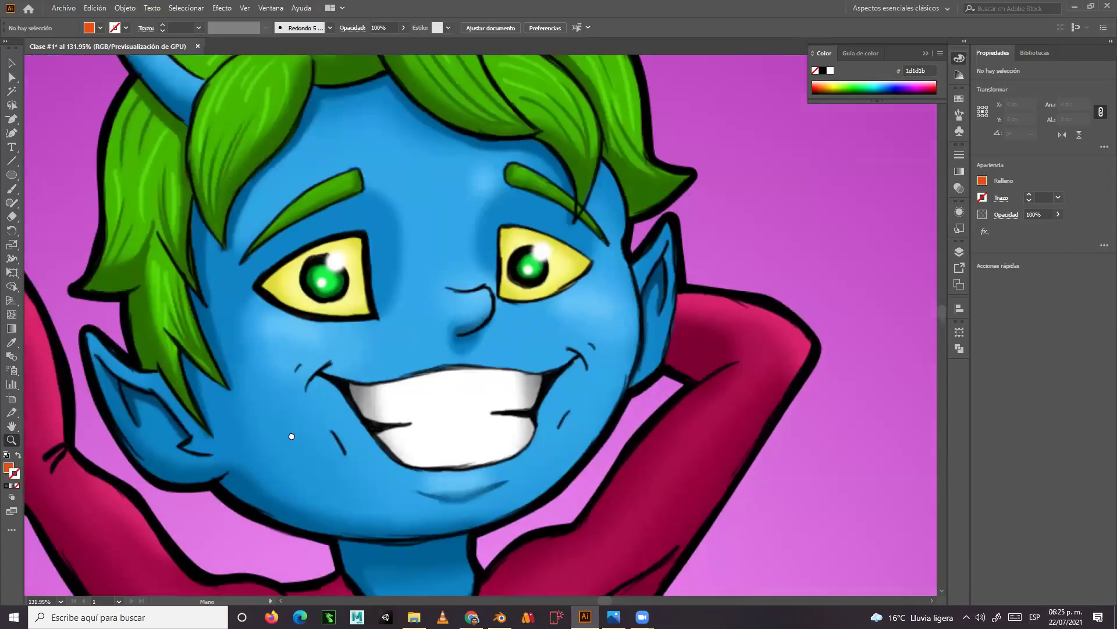
pyautogui.moveTo(448, 481); pyautogui.dragTo(527, 403)
pyautogui.scroll(-3, 538, 361)
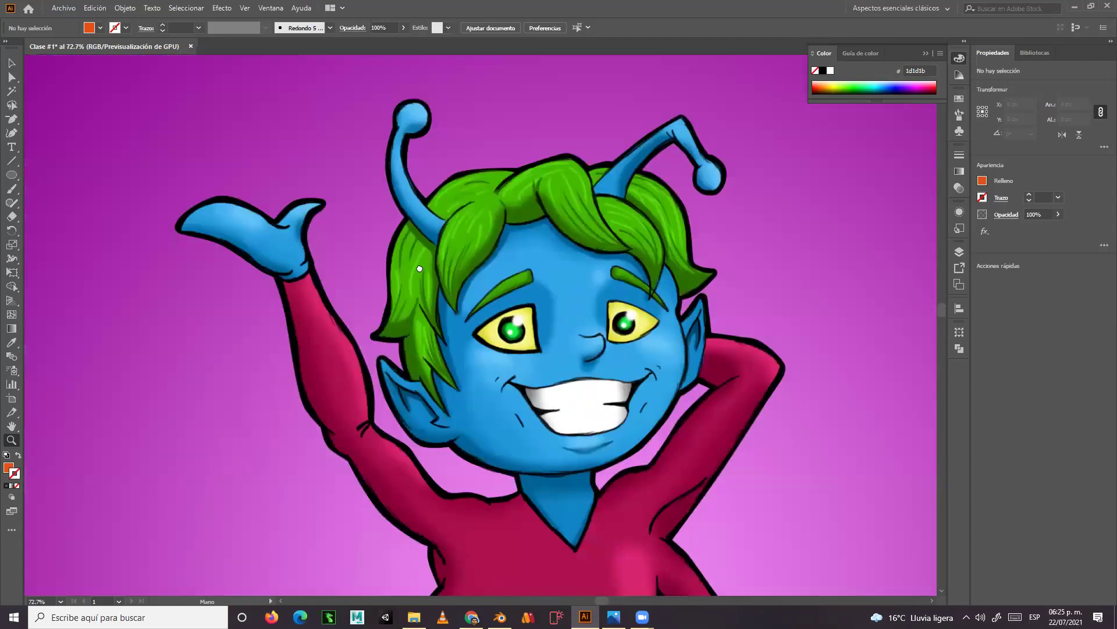
pyautogui.moveTo(420, 268); pyautogui.dragTo(333, 161)
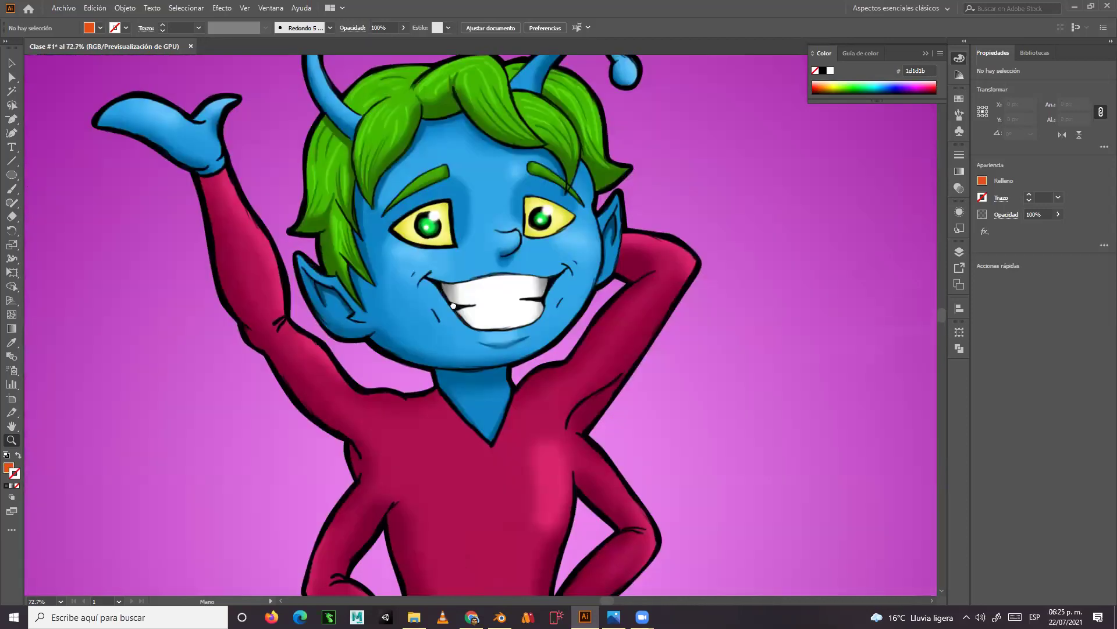
pyautogui.scroll(3, 436, 341)
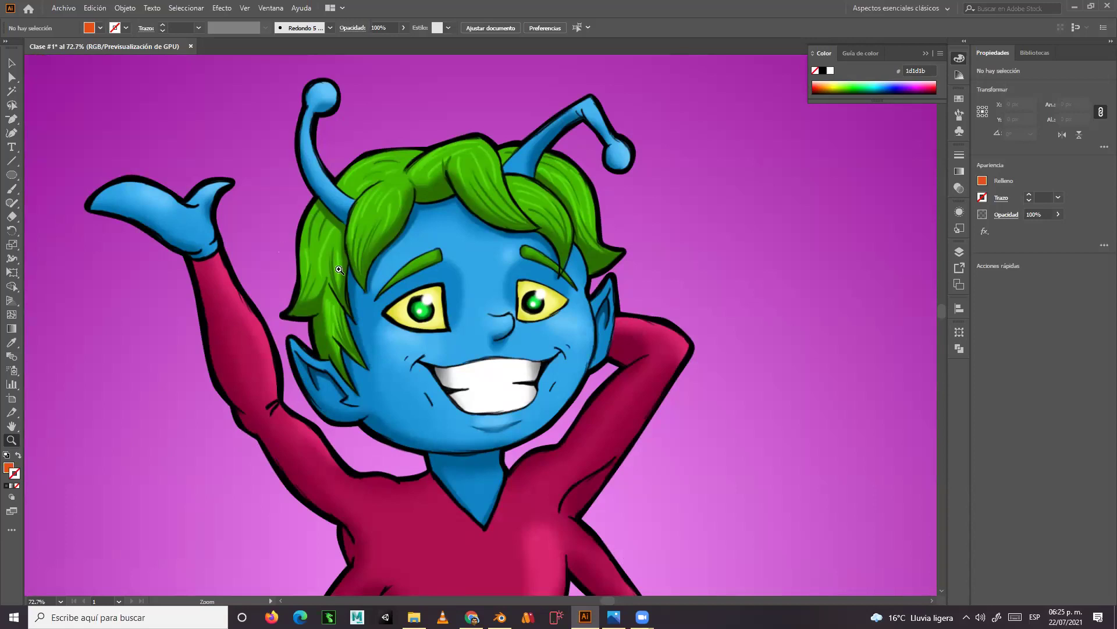
# - Examine the strokes and black outline of the character's green hair at pixel level, finishing with a view of the upper body
pyautogui.moveTo(329, 254); pyautogui.dragTo(573, 291)
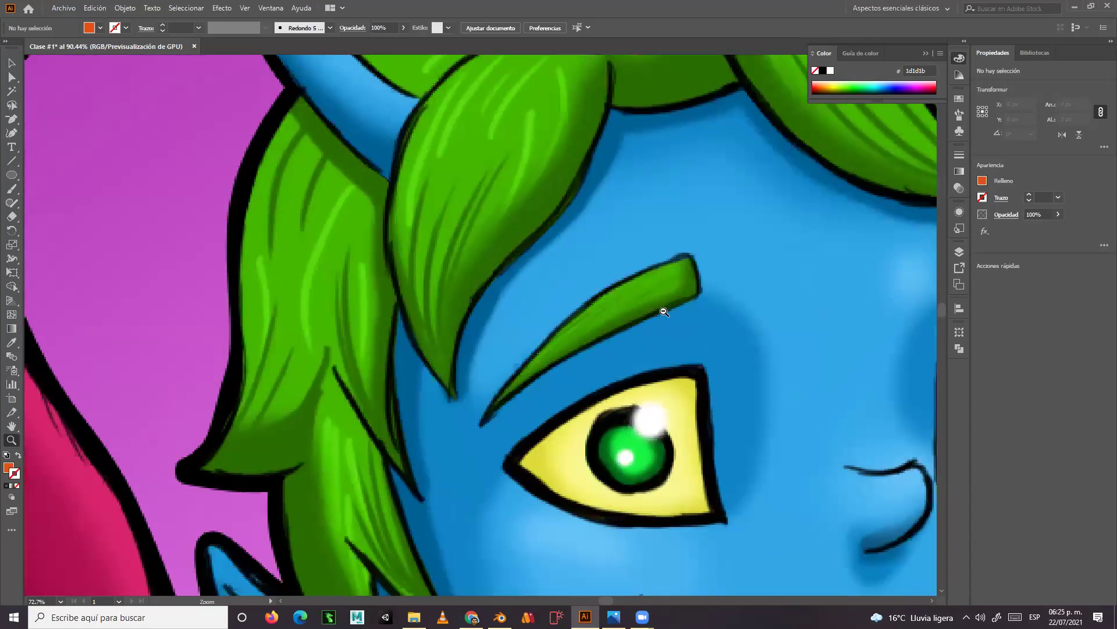
pyautogui.click(539, 304)
pyautogui.moveTo(704, 316); pyautogui.dragTo(539, 318)
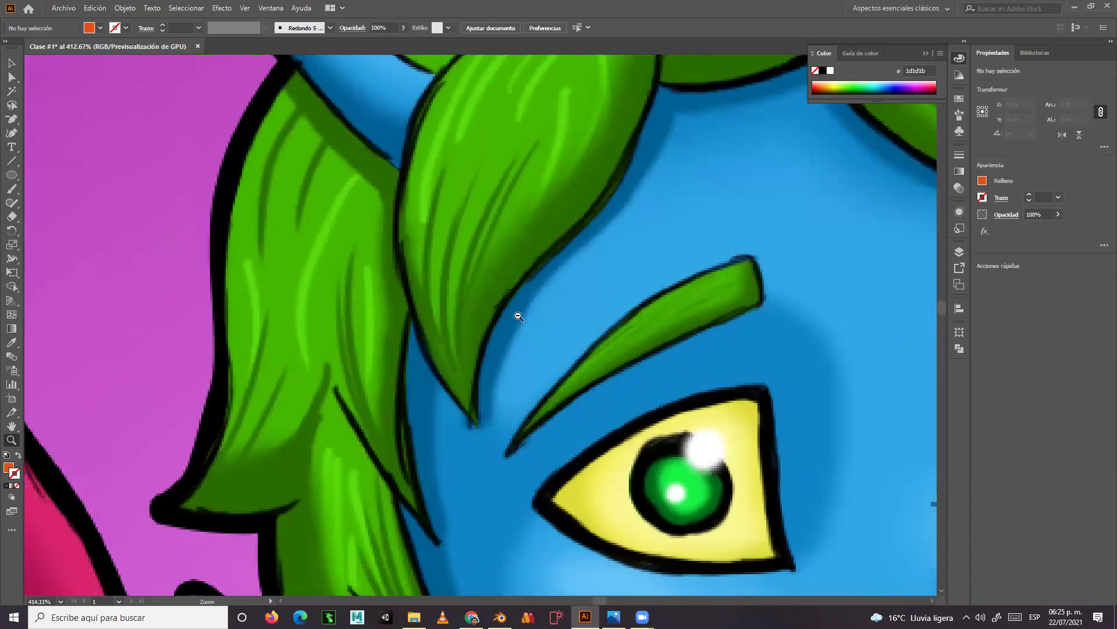
pyautogui.keyDown('alt'); pyautogui.click(518, 317); pyautogui.keyUp('alt')
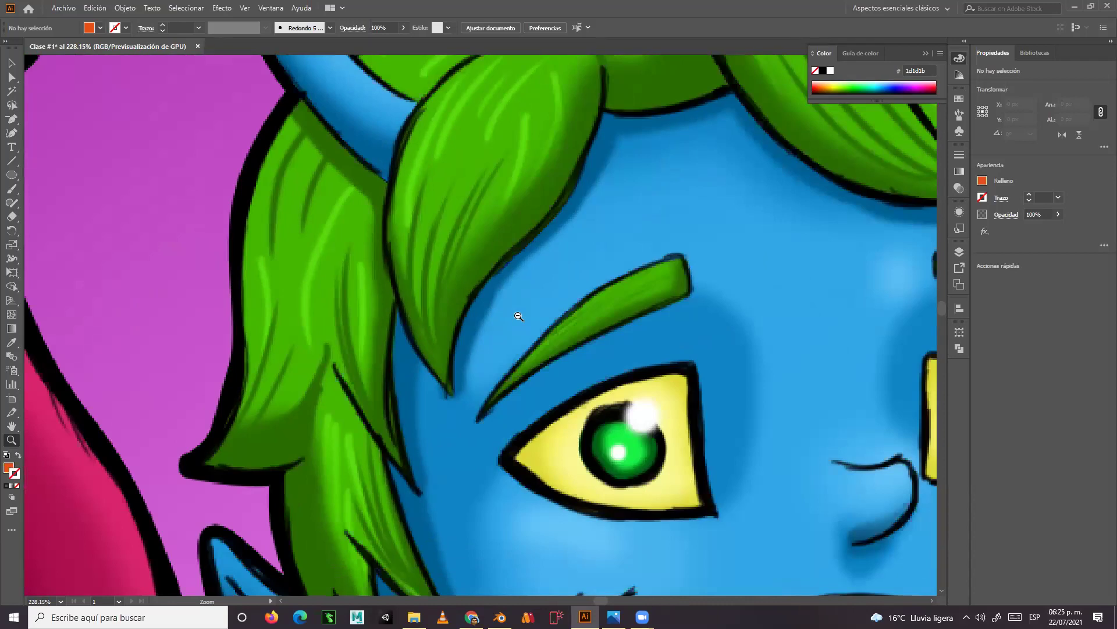
pyautogui.moveTo(521, 315); pyautogui.dragTo(702, 335)
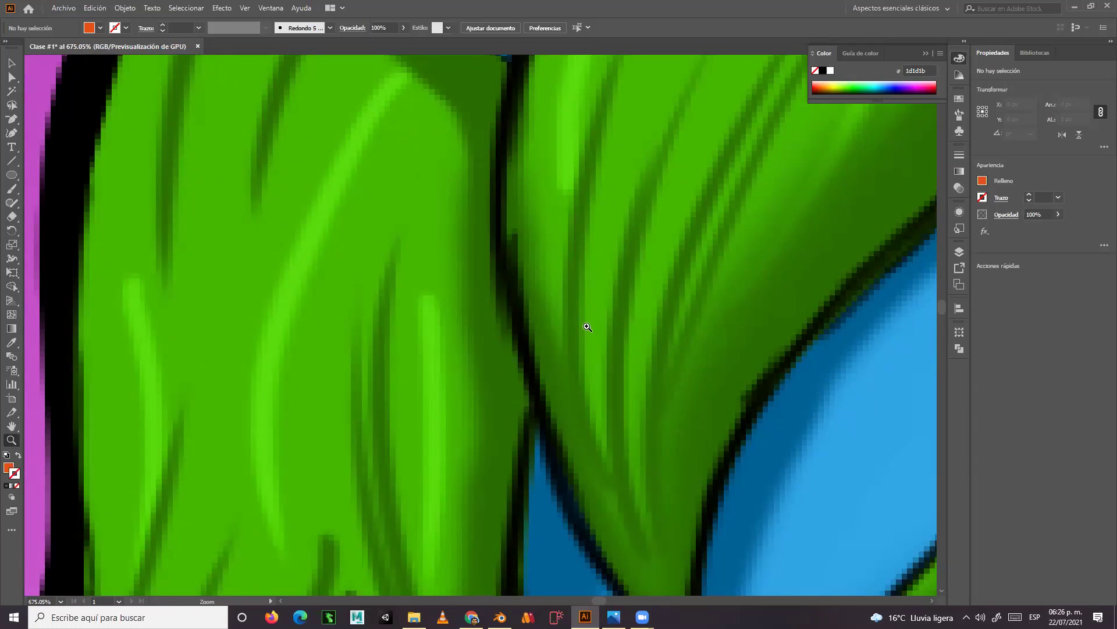
pyautogui.click(629, 349)
pyautogui.click(652, 373)
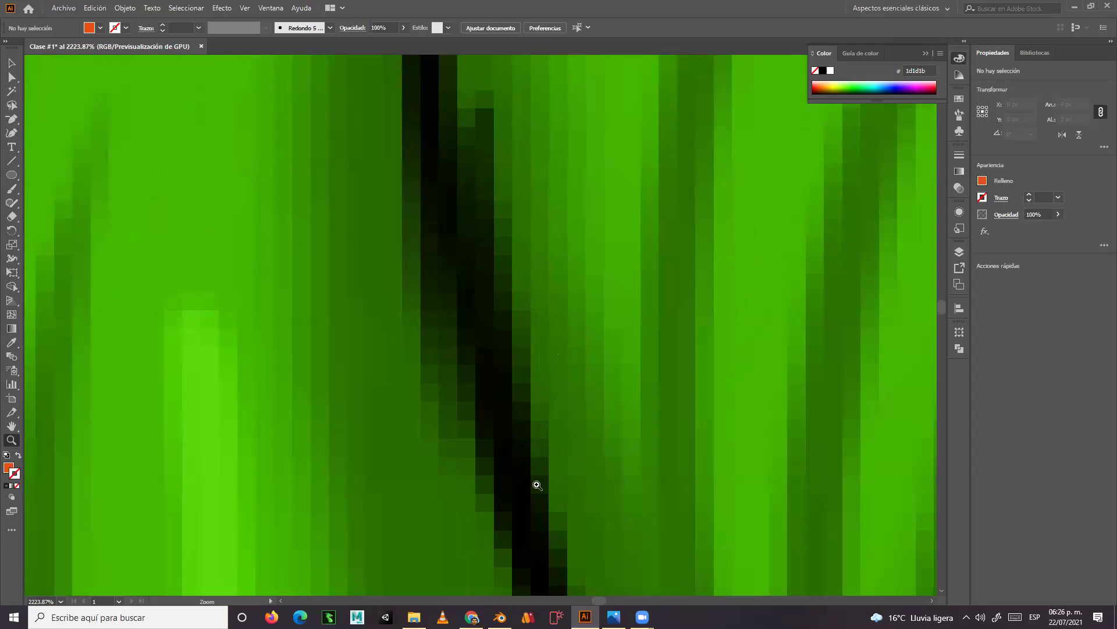
pyautogui.scroll(-1, 404, 428)
pyautogui.scroll(-5, 237, 434)
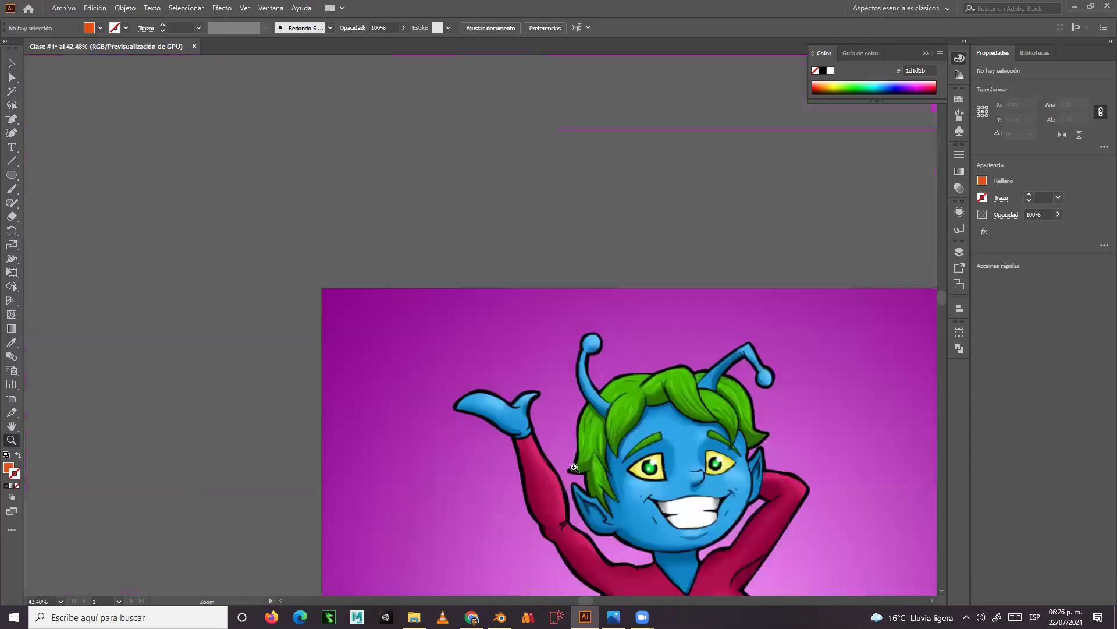
pyautogui.moveTo(675, 459); pyautogui.dragTo(534, 420)
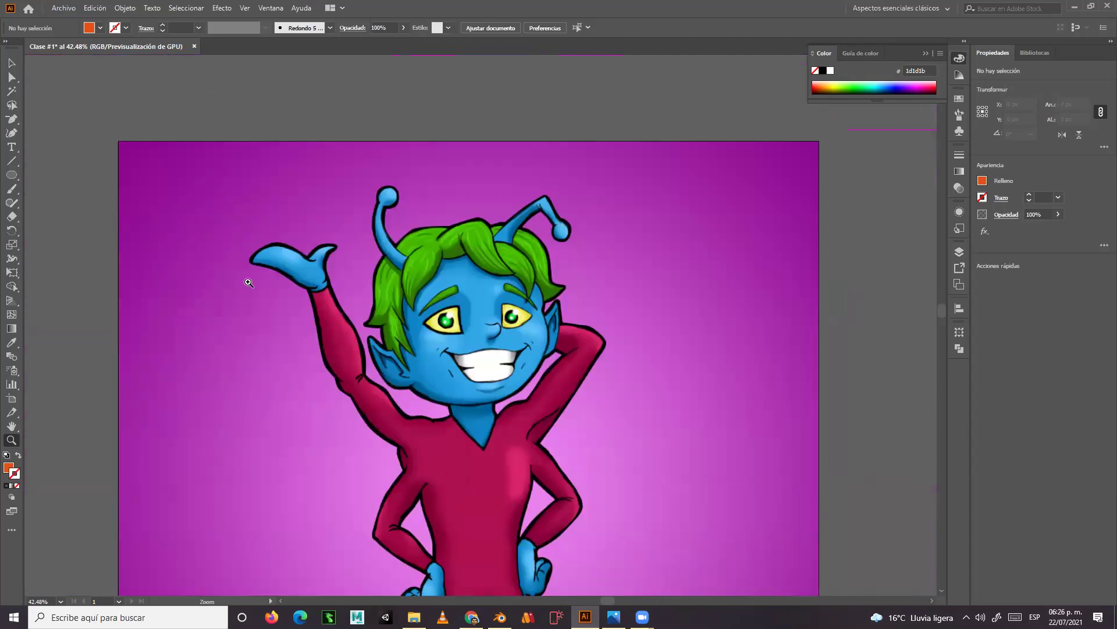
# - Delete the marciano image to uncover the shape beneath it, restore the image by undoing, and deselect it
pyautogui.click(12, 64)
pyautogui.click(393, 402)
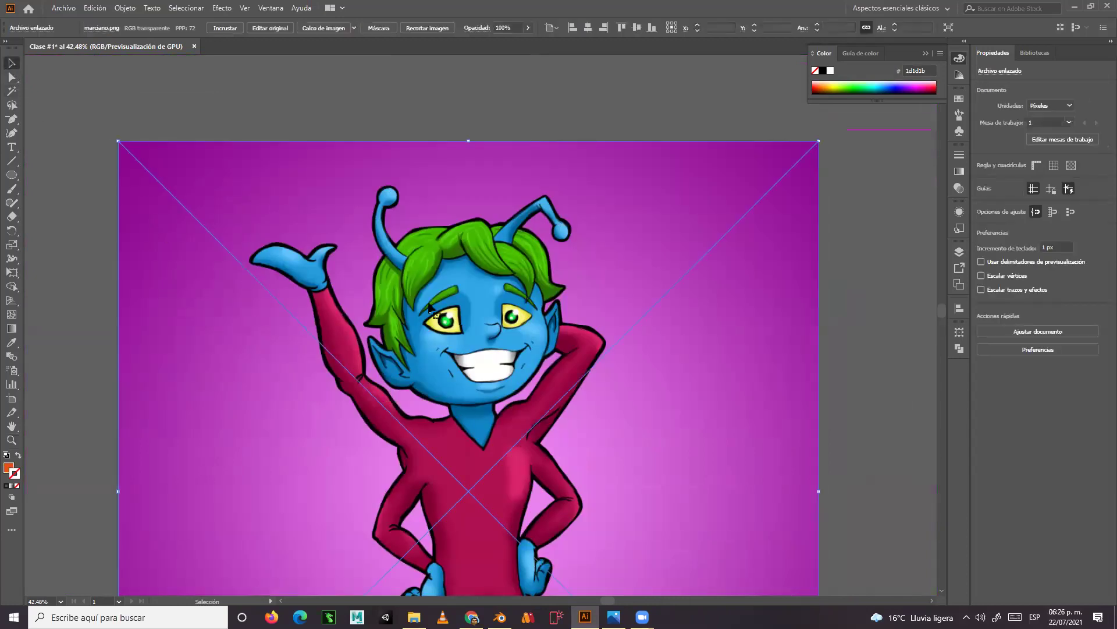
pyautogui.press('Delete')
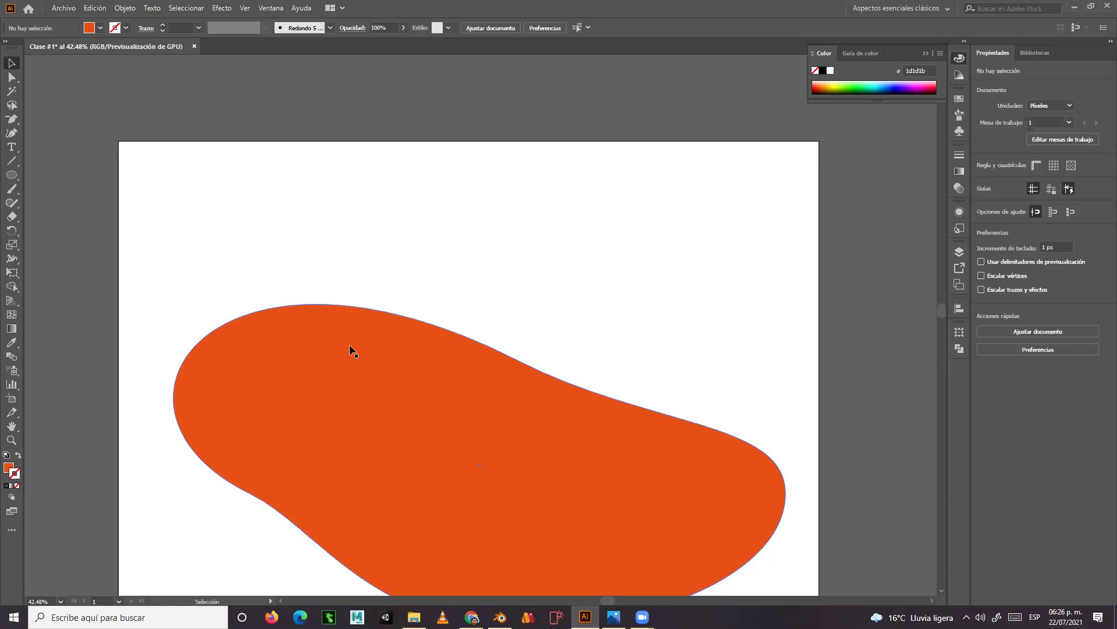
pyautogui.hotkey('ctrl', 'z')
pyautogui.click(447, 100)
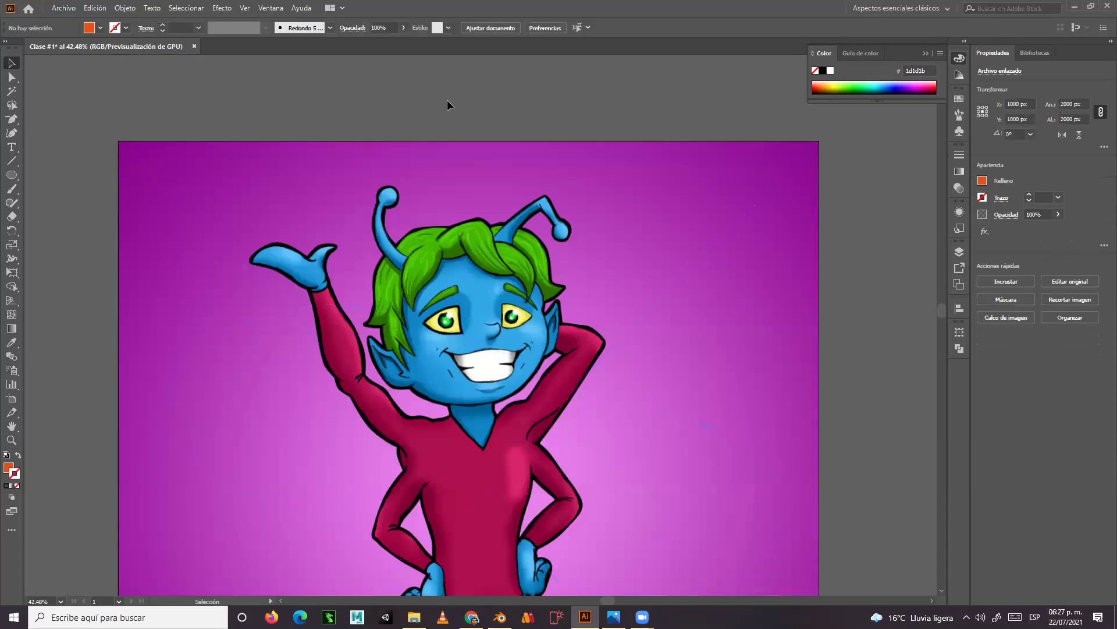
# - Delete the marciano image and the orange vector shape beneath it, leaving the artboard empty
pyautogui.scroll(-2, 693, 382)
pyautogui.scroll(-5, 666, 394)
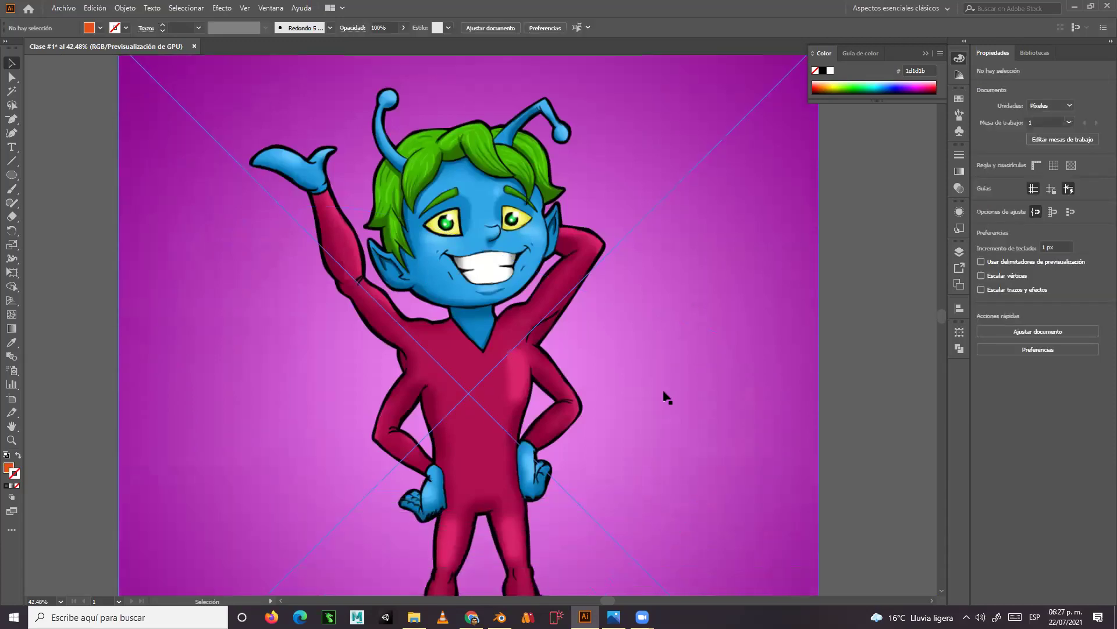
pyautogui.scroll(3, 662, 387)
pyautogui.scroll(3, 581, 263)
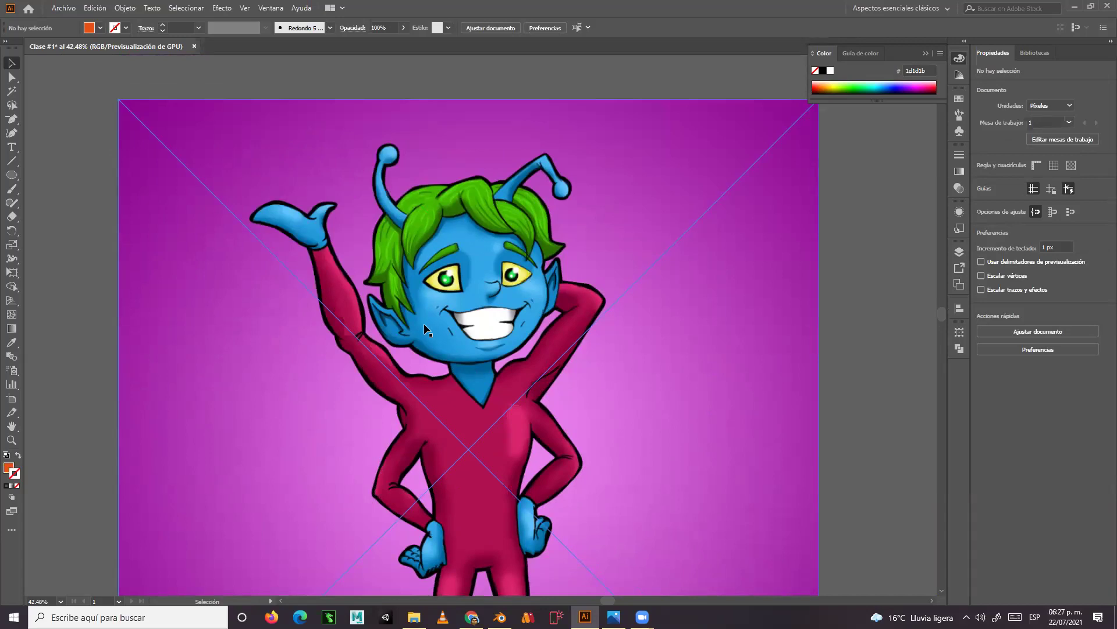
pyautogui.click(457, 325)
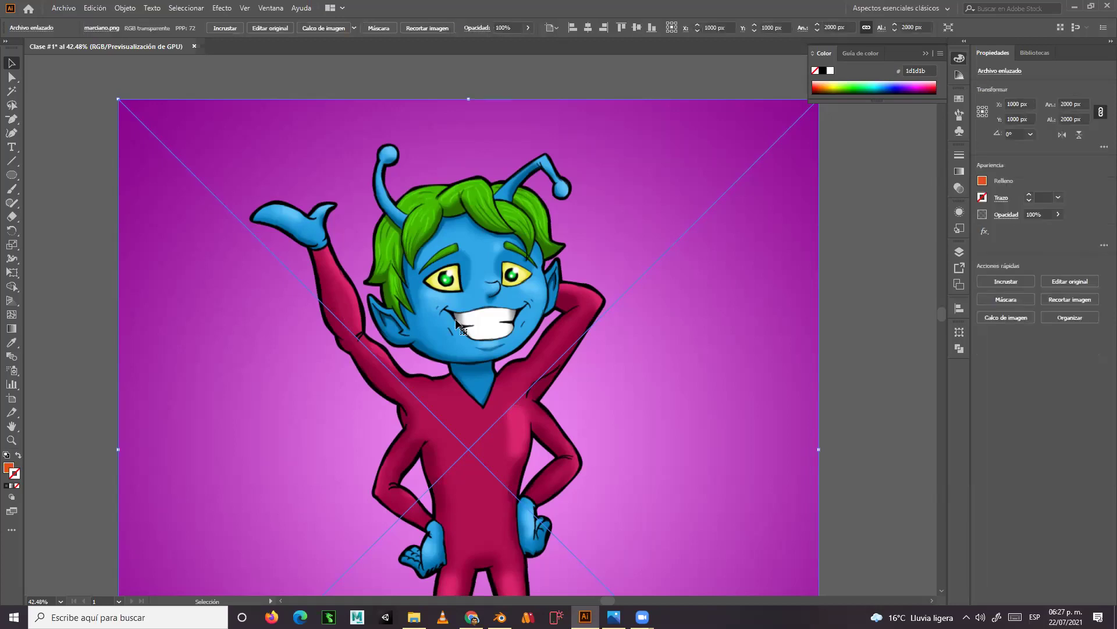
pyautogui.press('Delete')
pyautogui.click(456, 320)
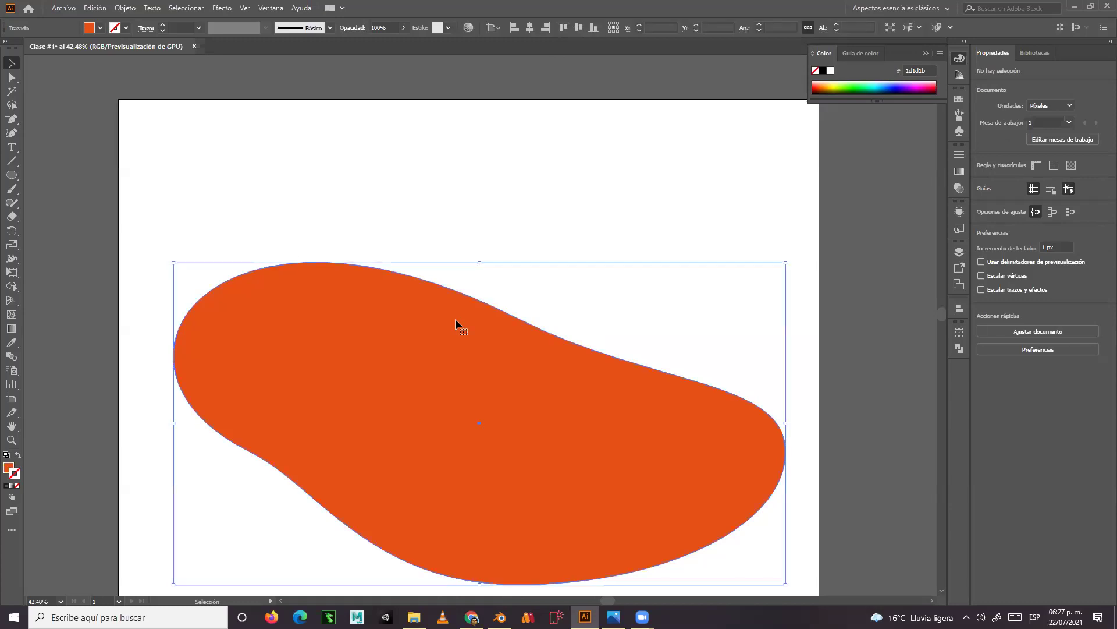
pyautogui.press('Delete')
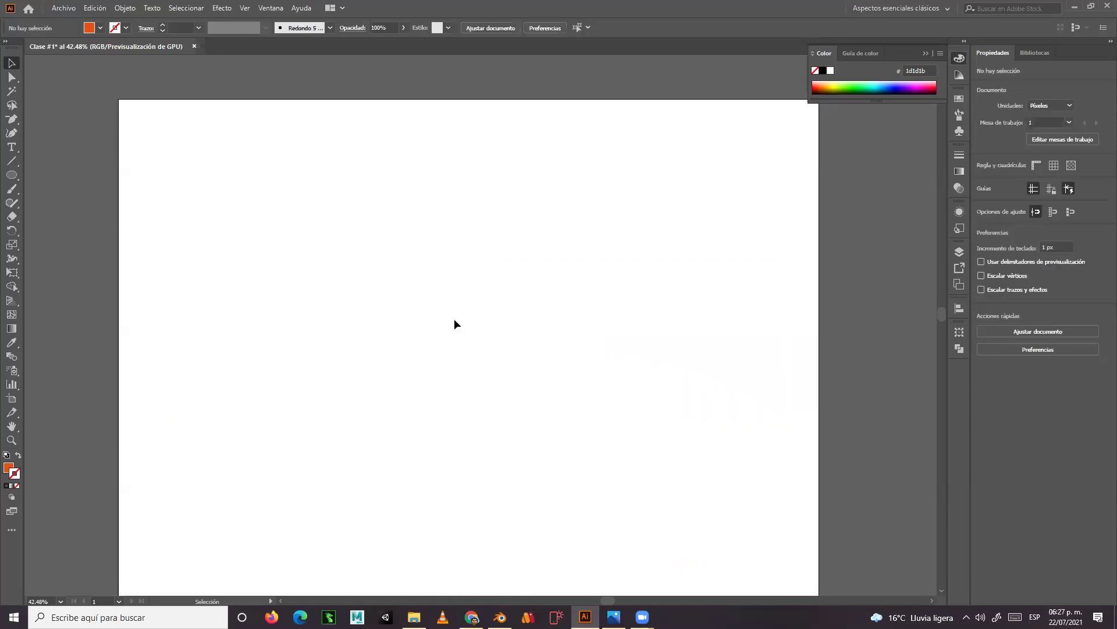
# - Collapse the floating Color panel so the area around the empty artboard is clear
pyautogui.hotkey('ctrl', '-')
pyautogui.hotkey('ctrl', '-')
pyautogui.hotkey('ctrl', '+')
pyautogui.hotkey('ctrl', '-')
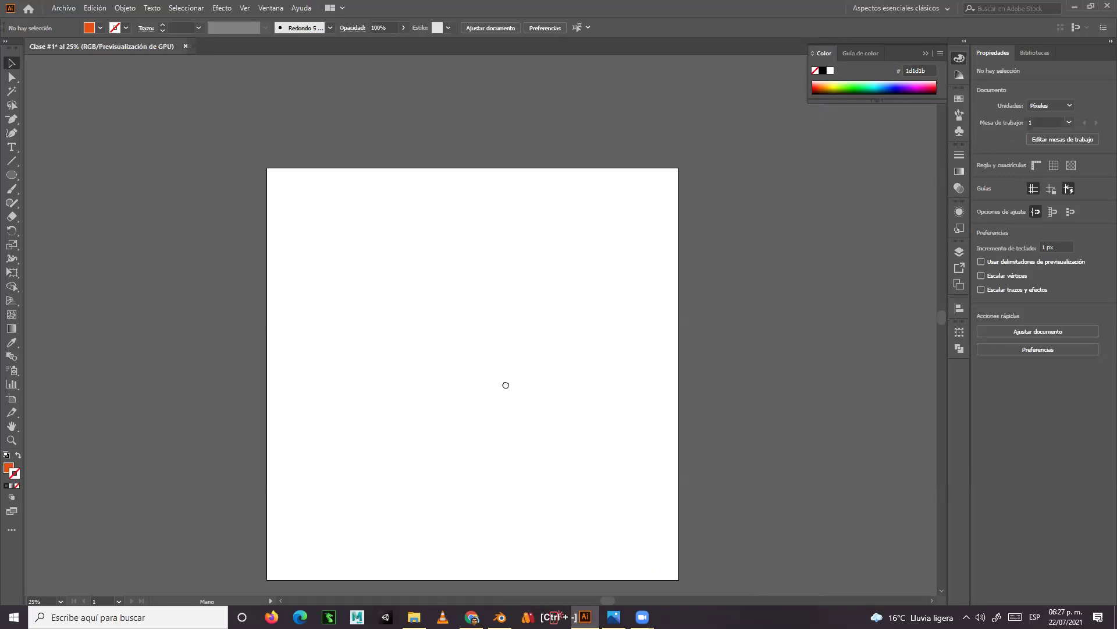
pyautogui.moveTo(507, 384); pyautogui.dragTo(524, 337)
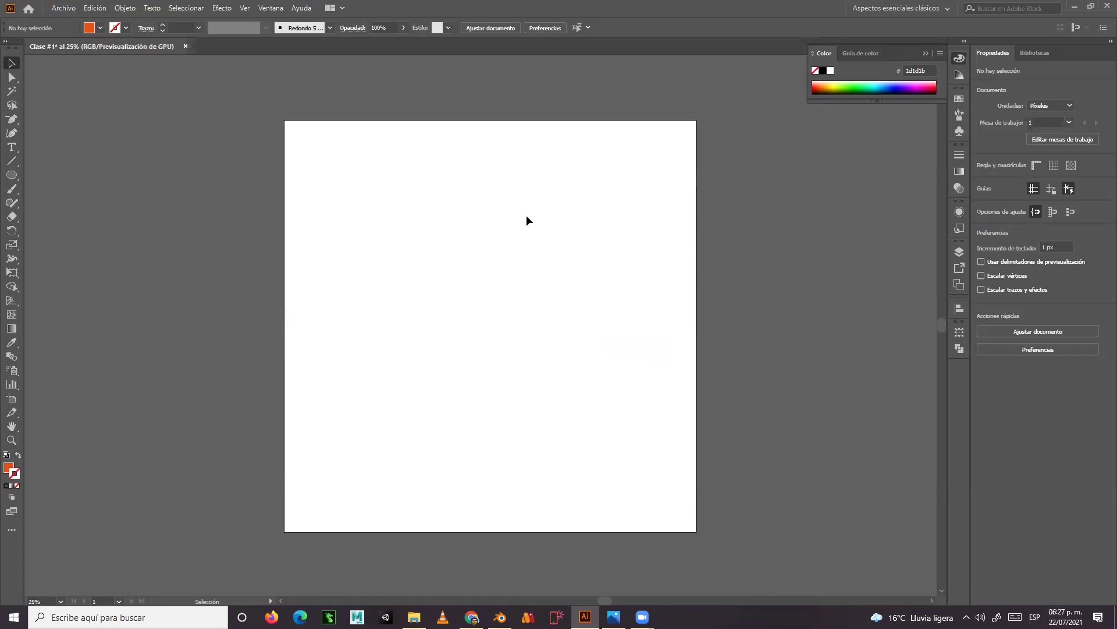
pyautogui.click(924, 54)
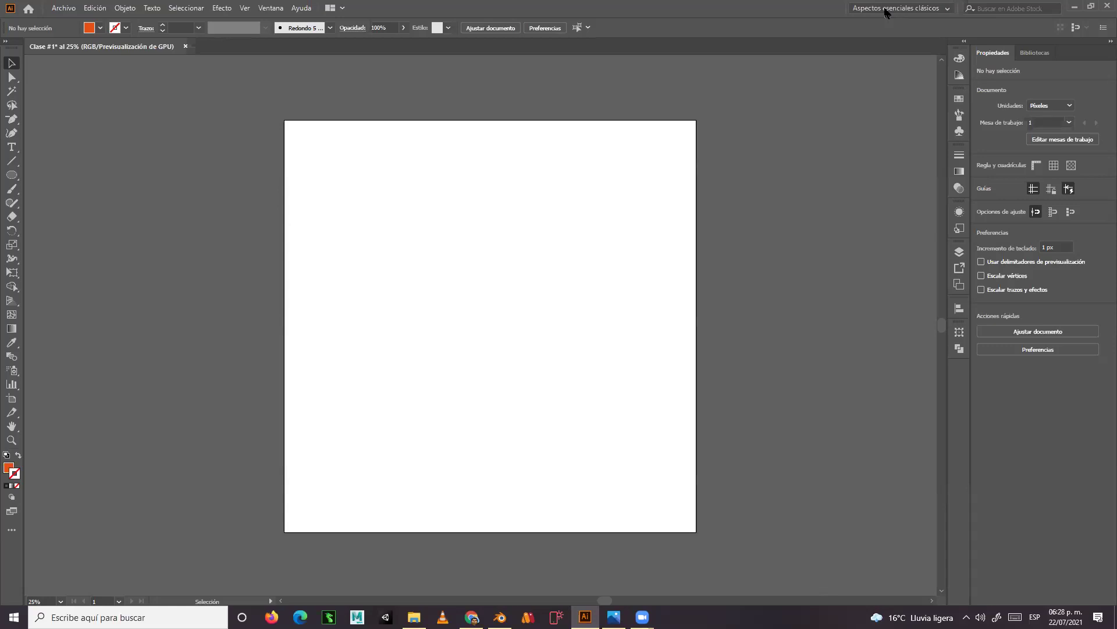
# - Switch the workspace to Aspectos esenciales and return to Aspectos esenciales clásicos
pyautogui.click(948, 9)
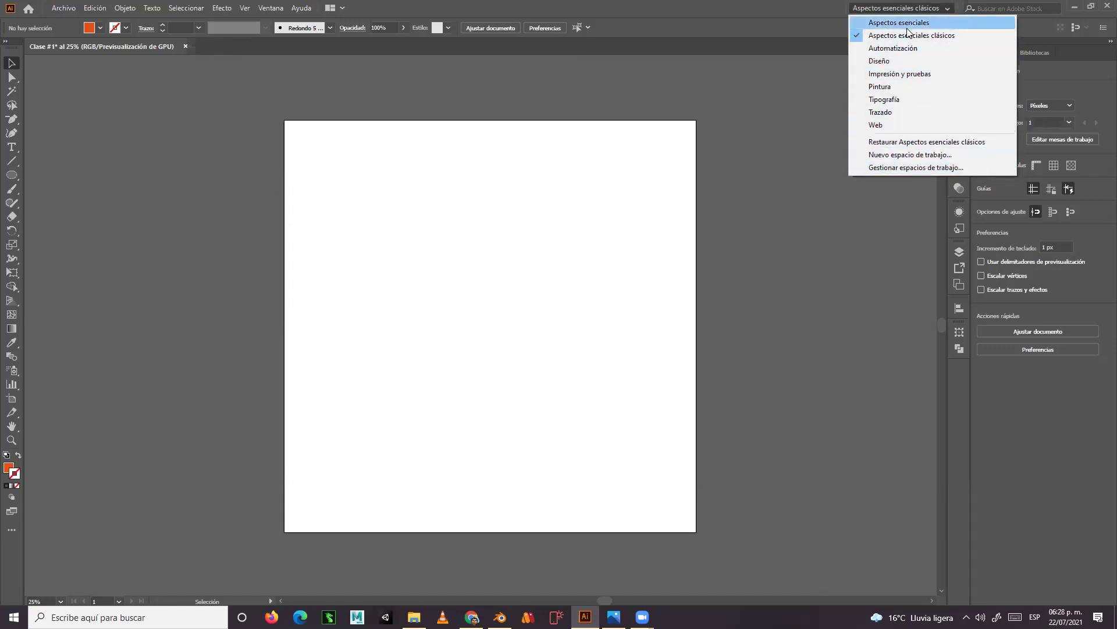
pyautogui.click(886, 24)
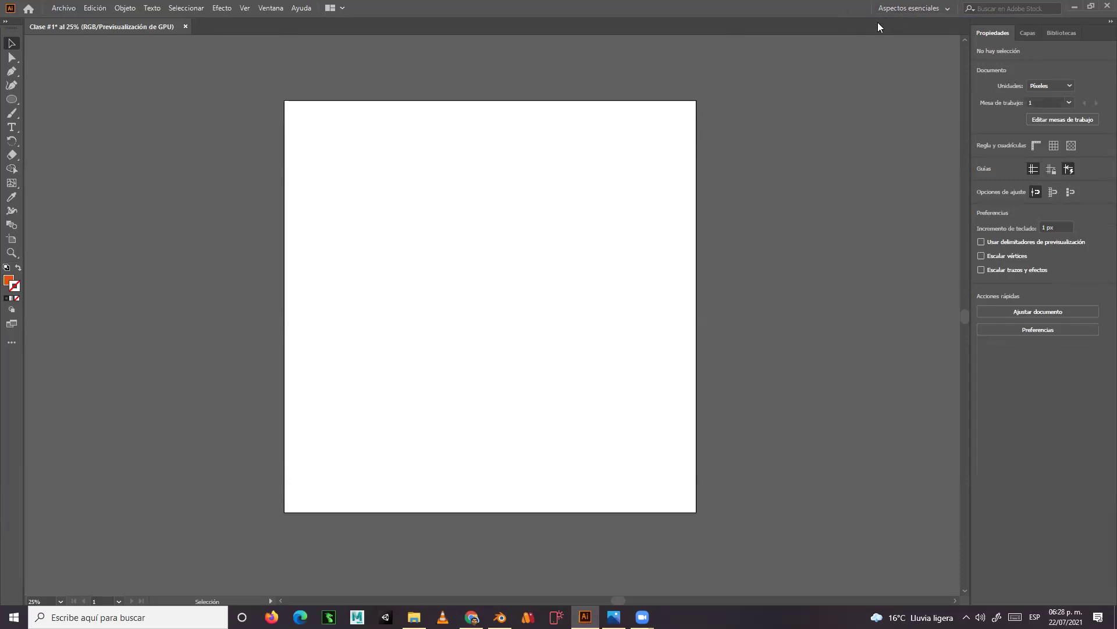
pyautogui.click(942, 11)
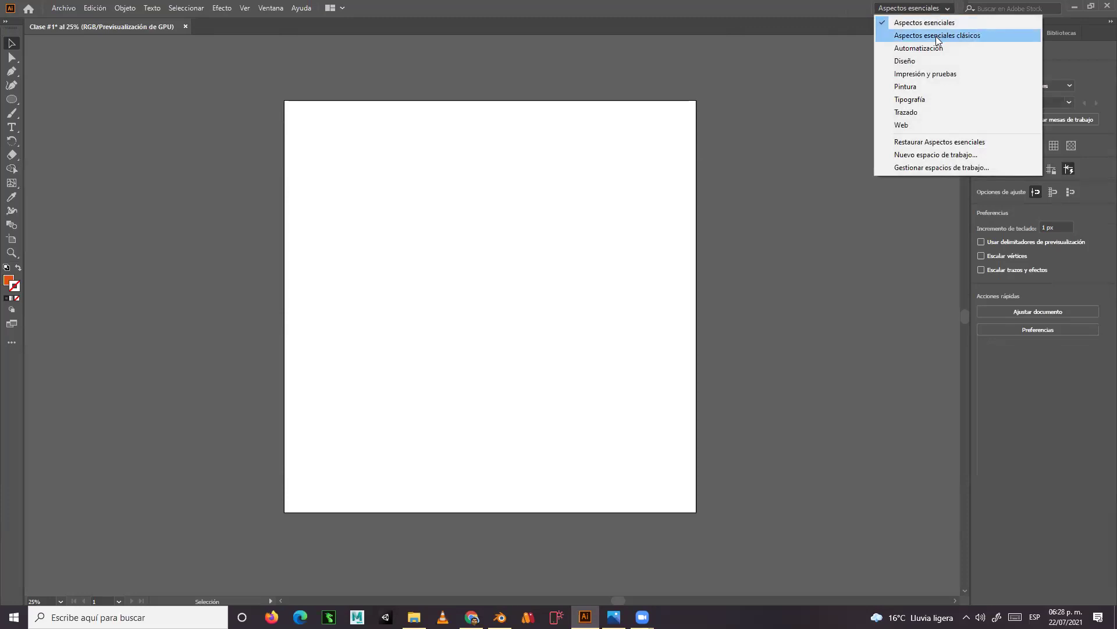
pyautogui.click(936, 35)
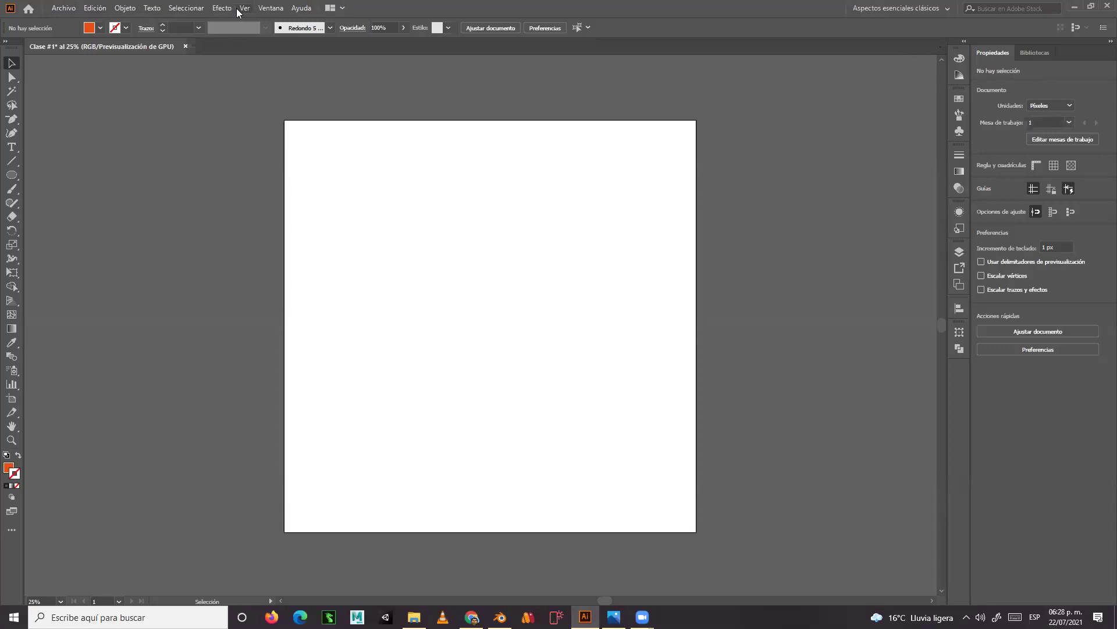
pyautogui.click(67, 9)
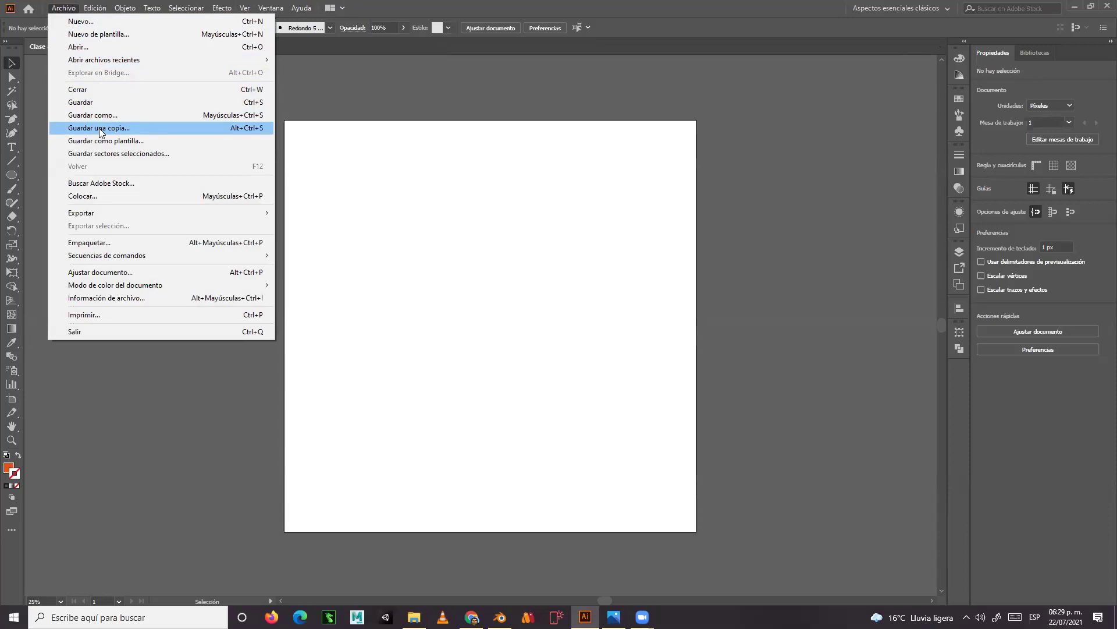
pyautogui.moveTo(90, 219)
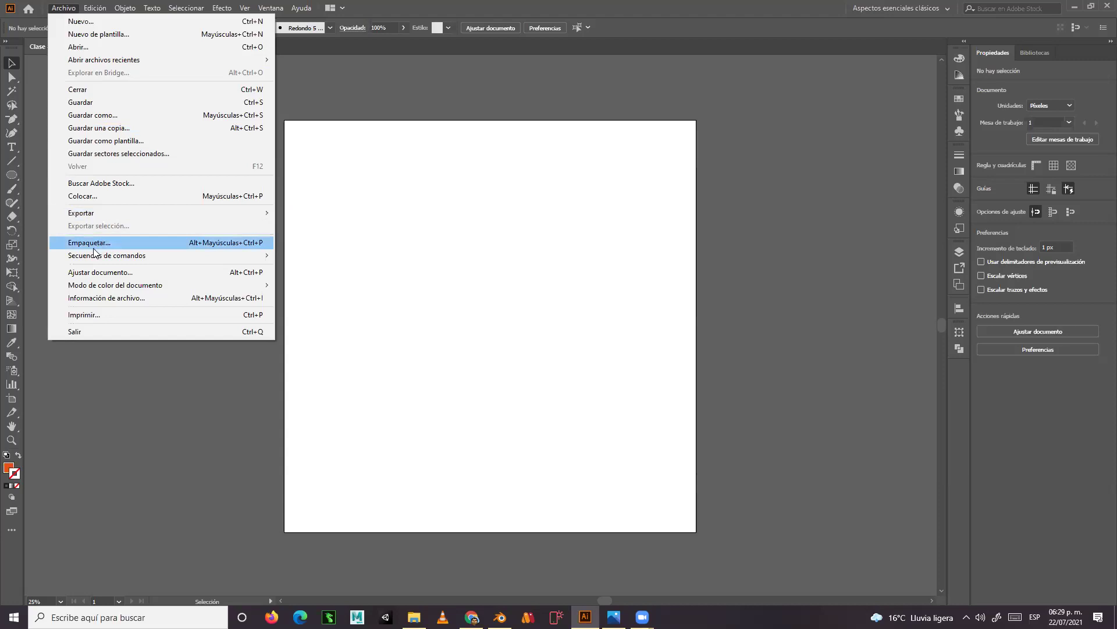
pyautogui.moveTo(113, 290)
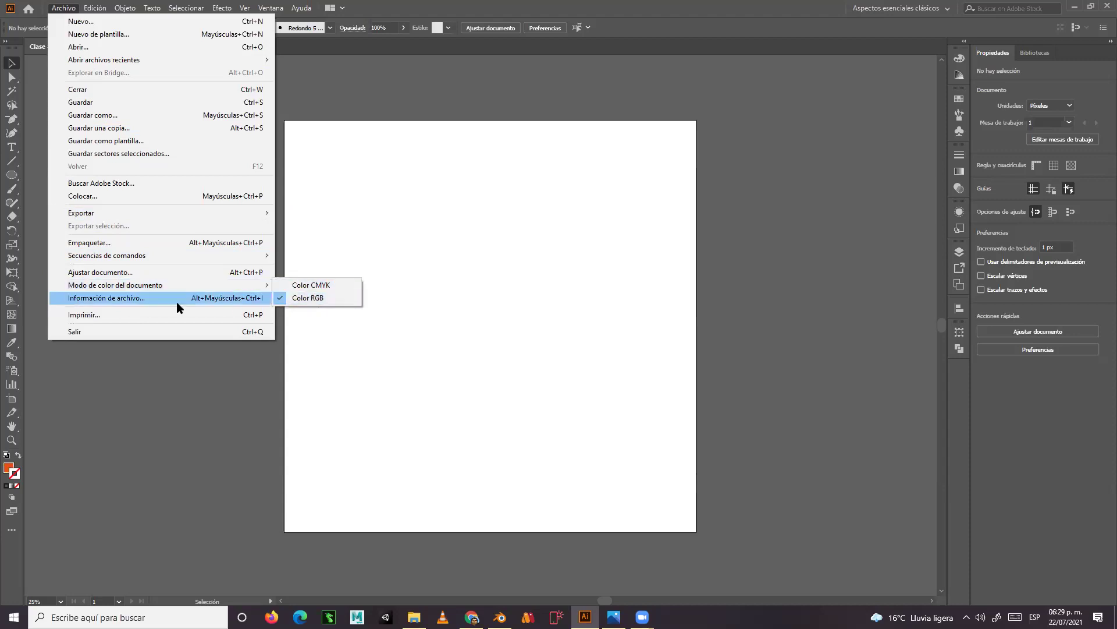
pyautogui.moveTo(97, 5)
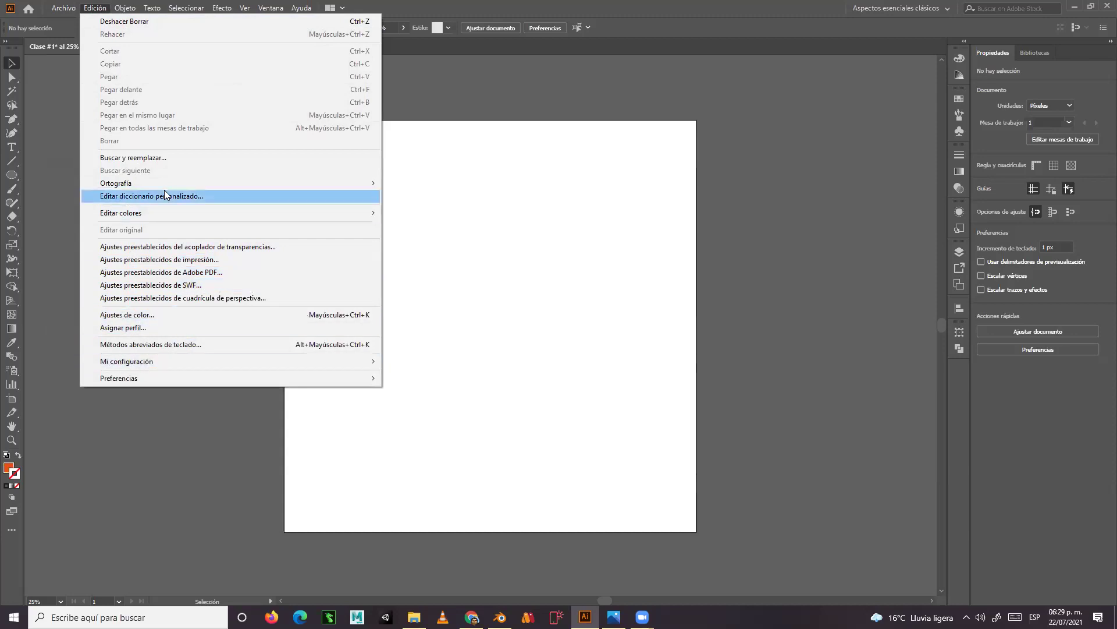
pyautogui.click(69, 150)
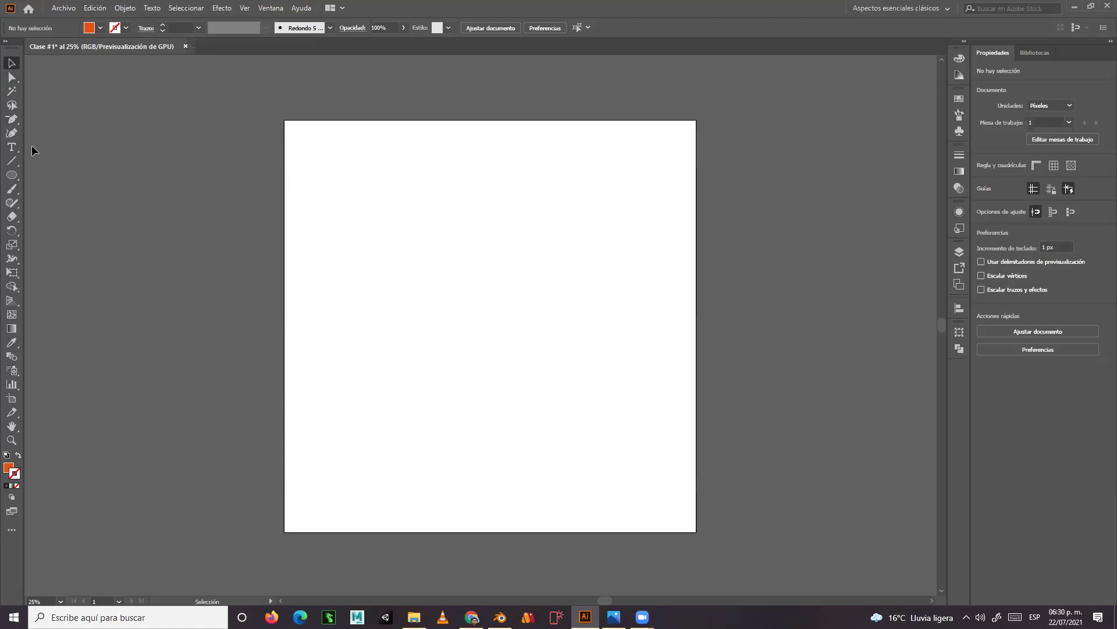
pyautogui.click(91, 10)
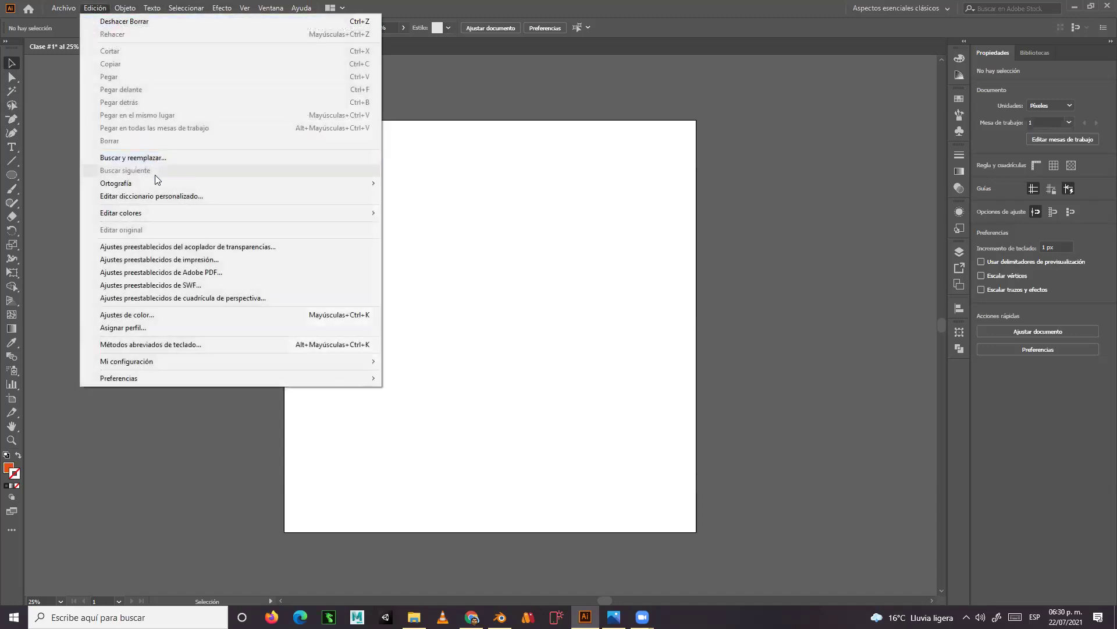
pyautogui.moveTo(157, 182)
pyautogui.moveTo(125, 8)
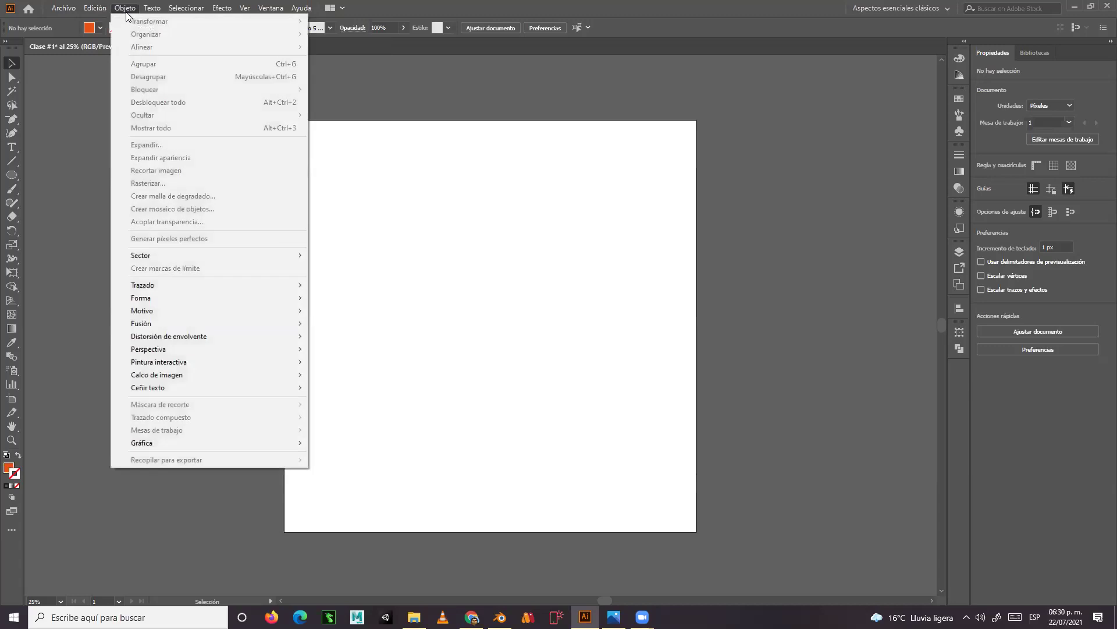
pyautogui.moveTo(184, 285)
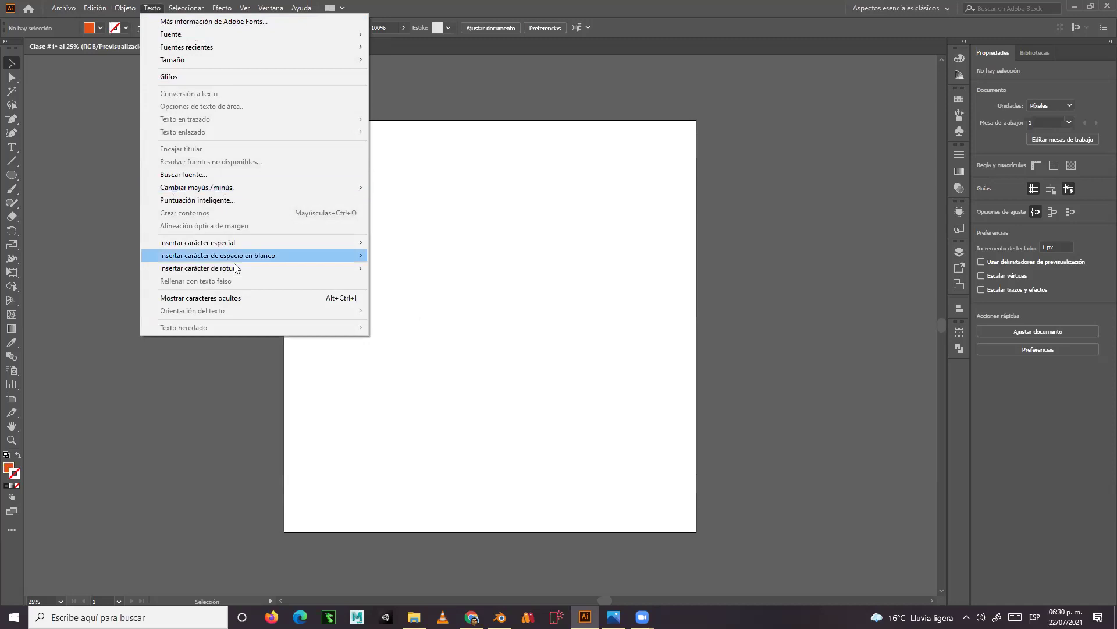
pyautogui.moveTo(232, 247)
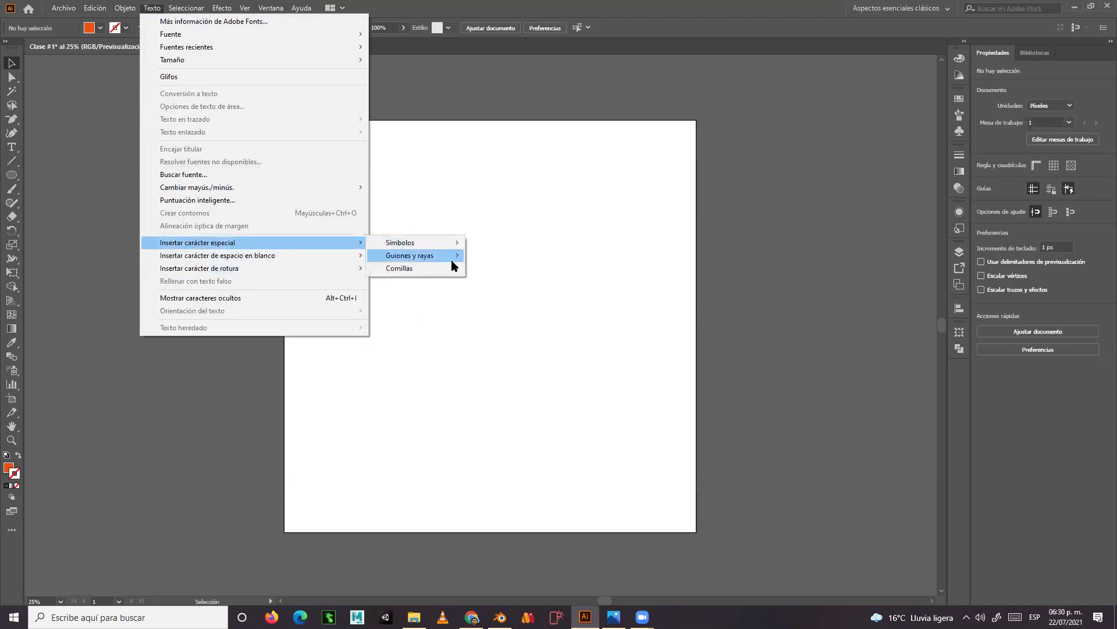
pyautogui.moveTo(451, 259)
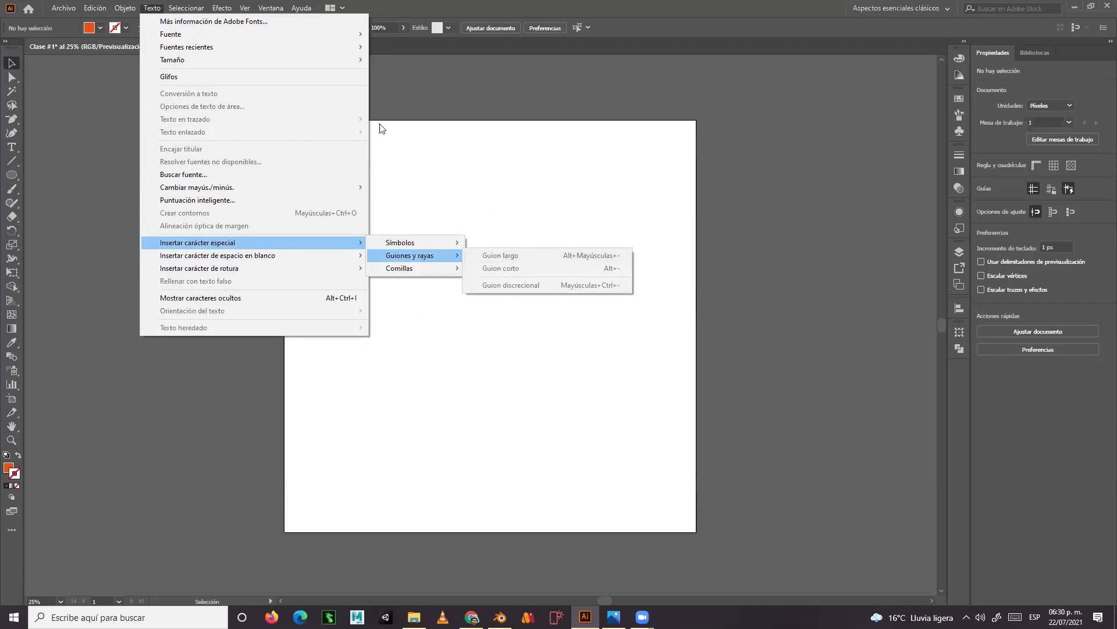
pyautogui.click(107, 169)
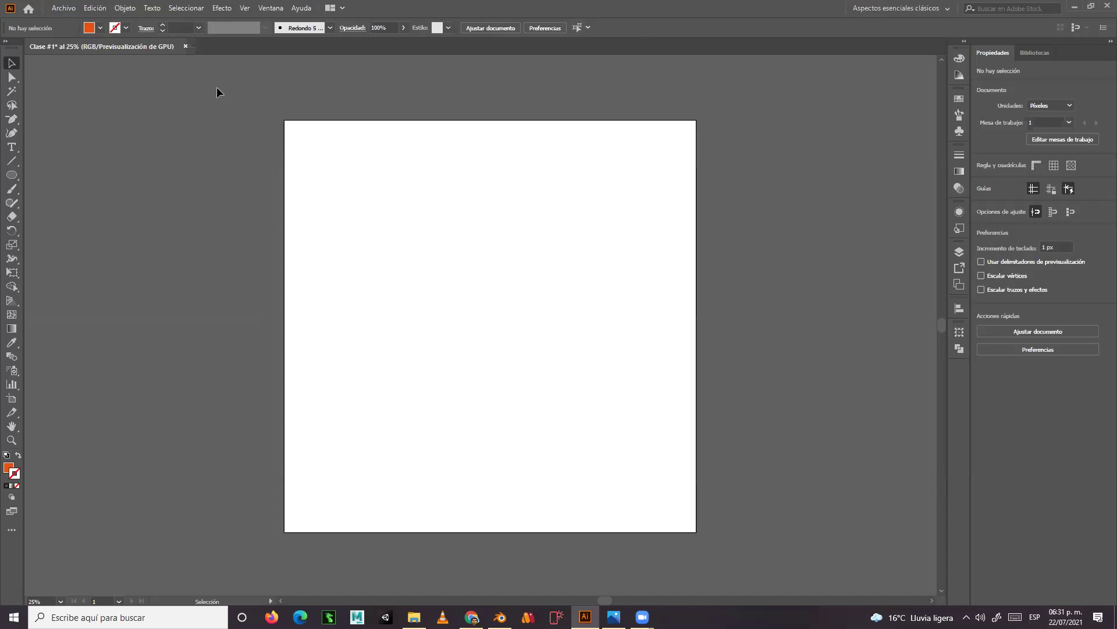
# - Draw an orange ellipse about 709 by 858 px near the artboard's centre and rotate it 120°
pyautogui.click(100, 28)
pyautogui.click(99, 30)
pyautogui.click(11, 174)
pyautogui.moveTo(396, 216); pyautogui.dragTo(543, 393)
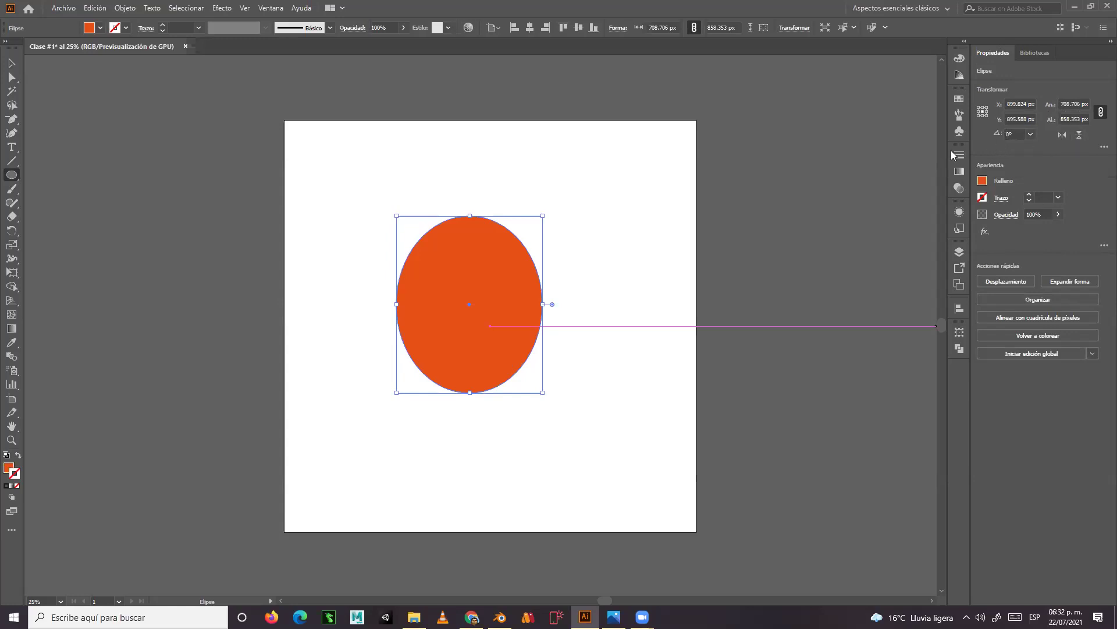
pyautogui.click(1030, 134)
pyautogui.click(1043, 198)
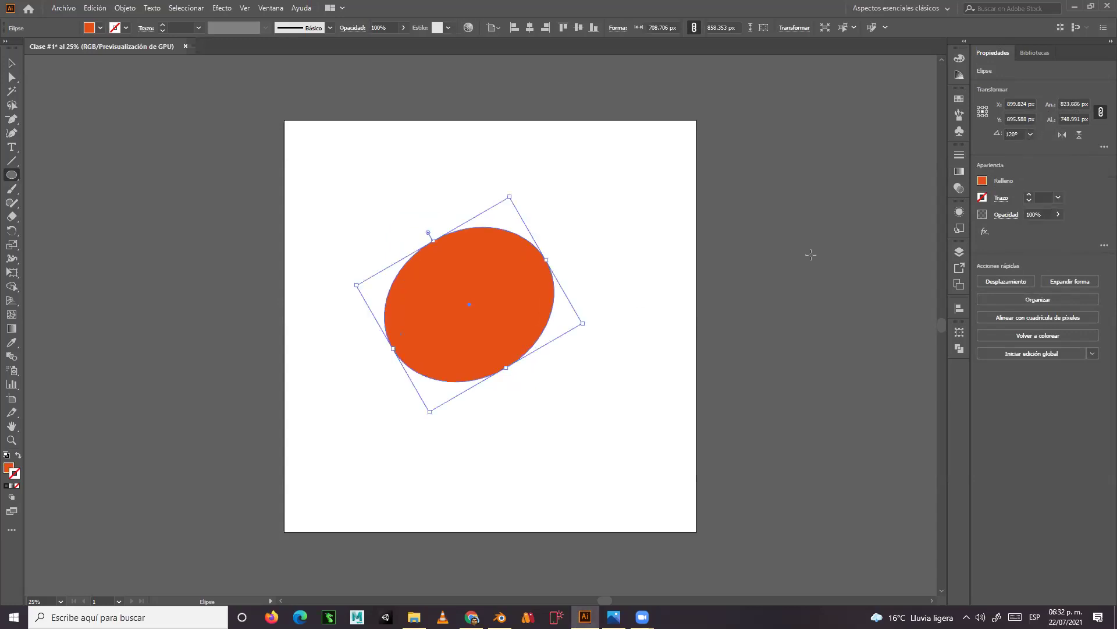
# - Change the ellipse's fill to the light blue swatch
pyautogui.click(983, 184)
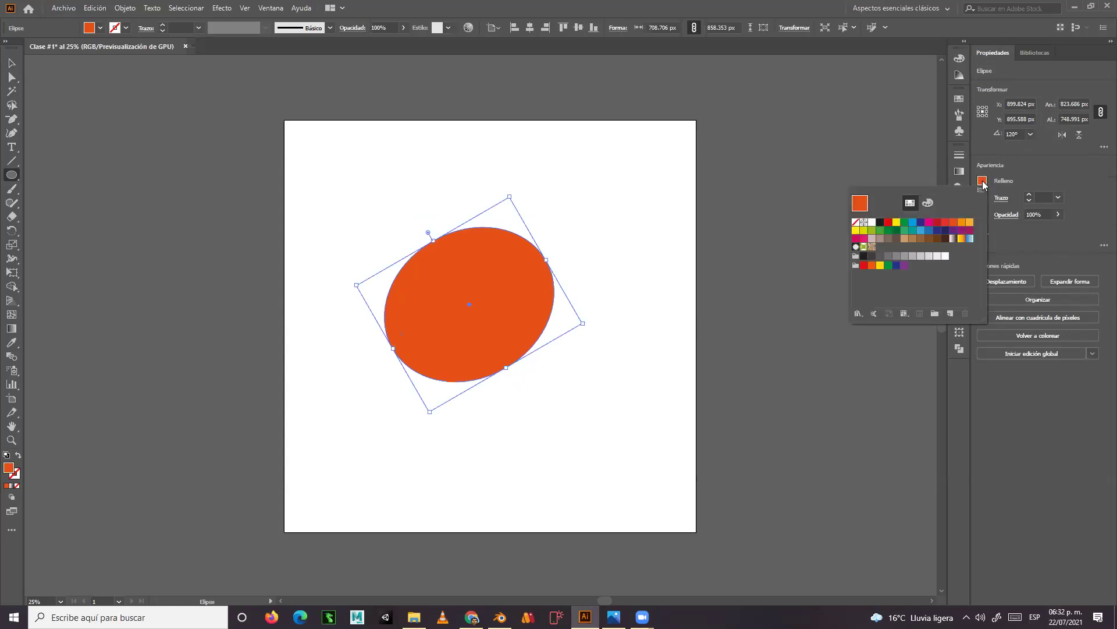
pyautogui.click(921, 230)
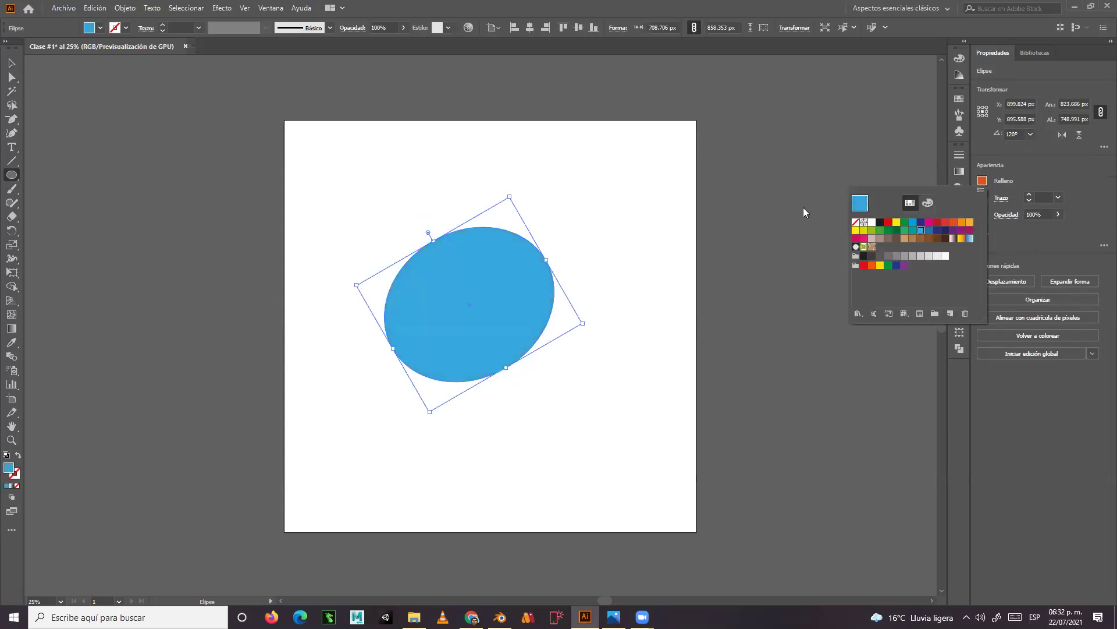
pyautogui.click(756, 169)
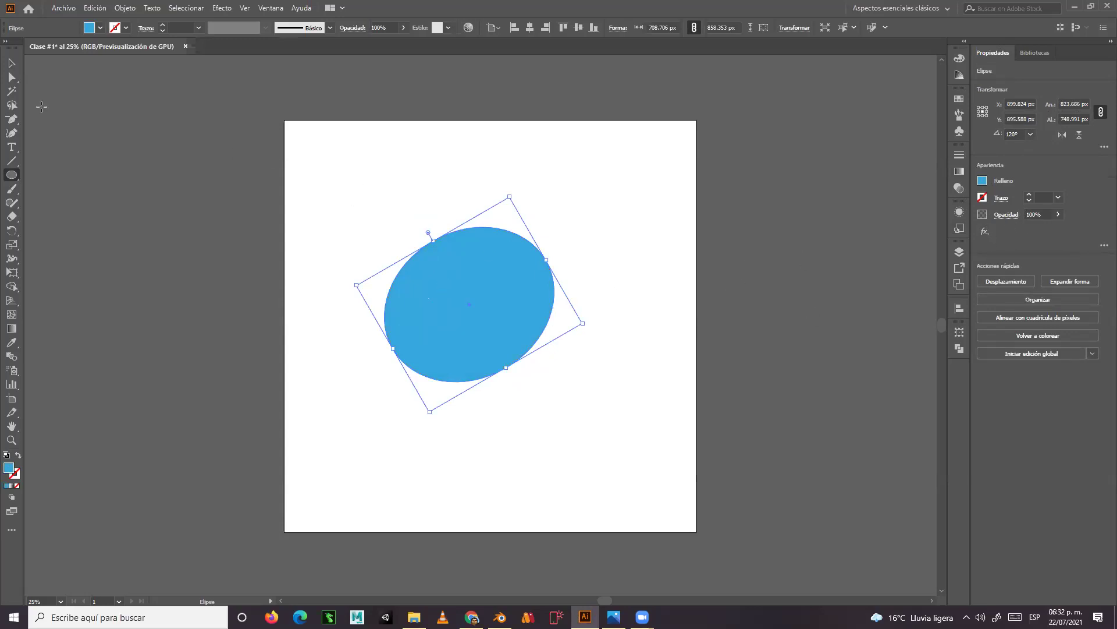
# - Select the blue ellipse with the Selection tool and delete it from the artboard
pyautogui.click(11, 63)
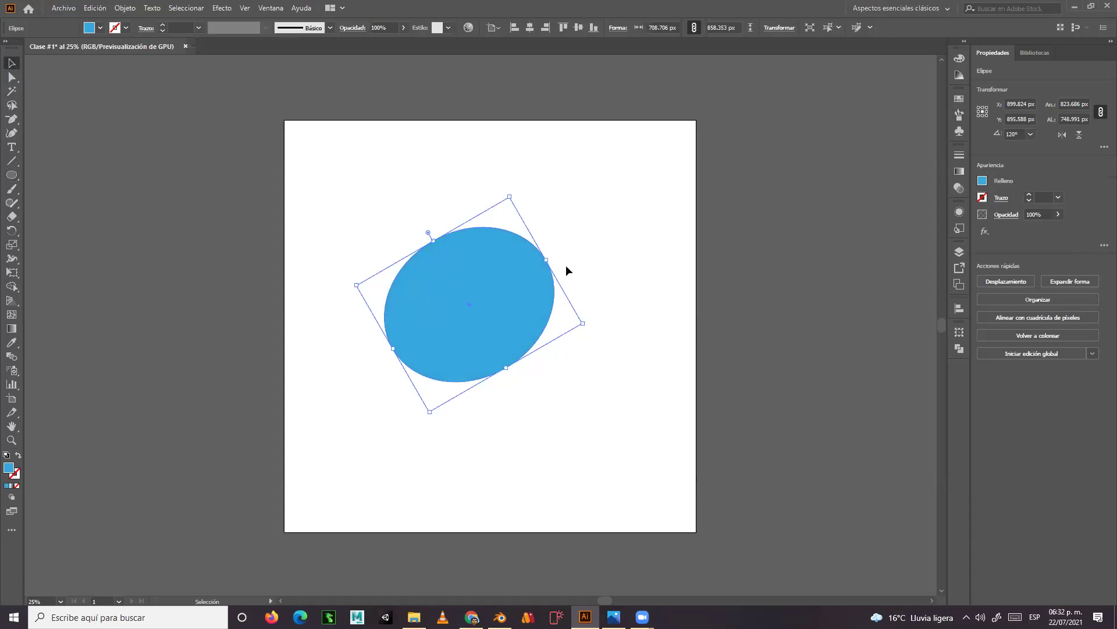
pyautogui.click(602, 247)
pyautogui.click(525, 264)
pyautogui.press('Delete')
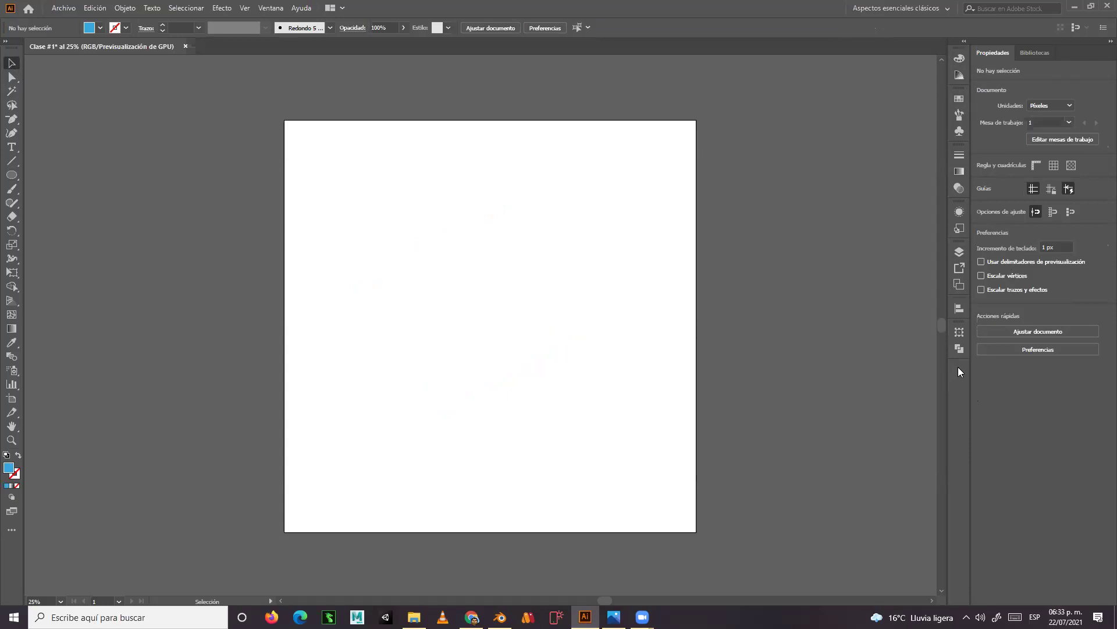
# - Examine the Capas, Alinear and Buscatrazos panels and collapse them
pyautogui.click(960, 252)
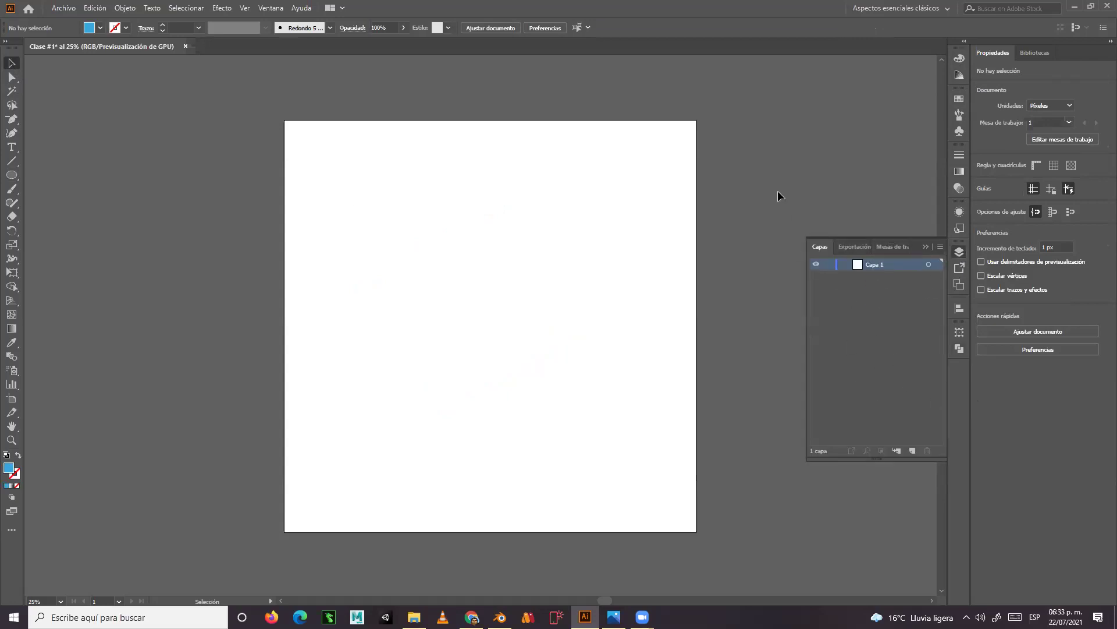
pyautogui.click(959, 309)
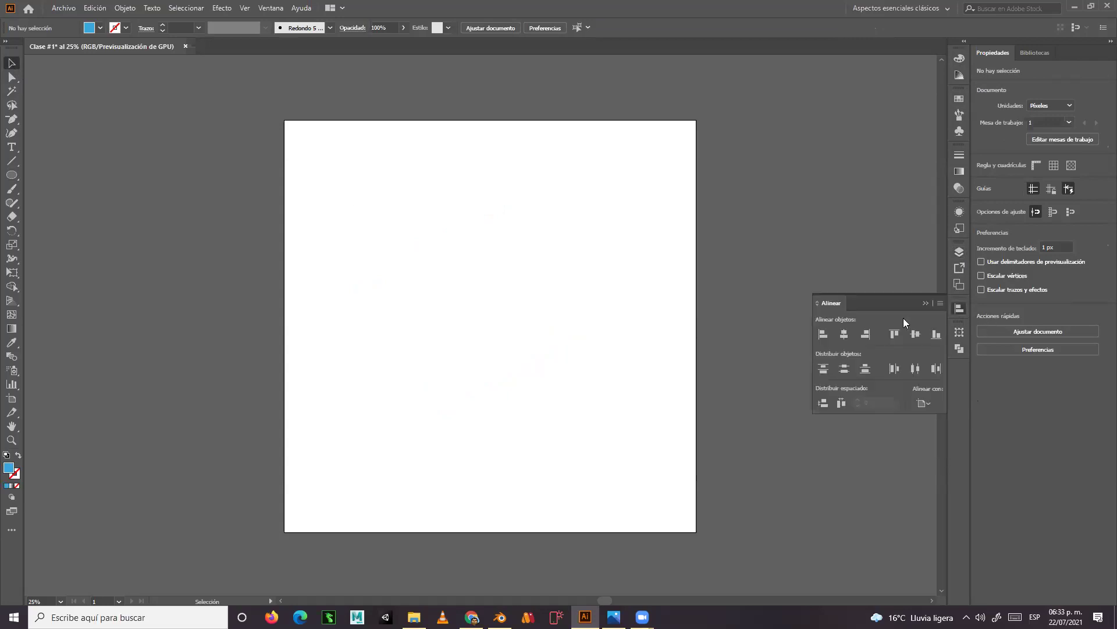
pyautogui.click(959, 348)
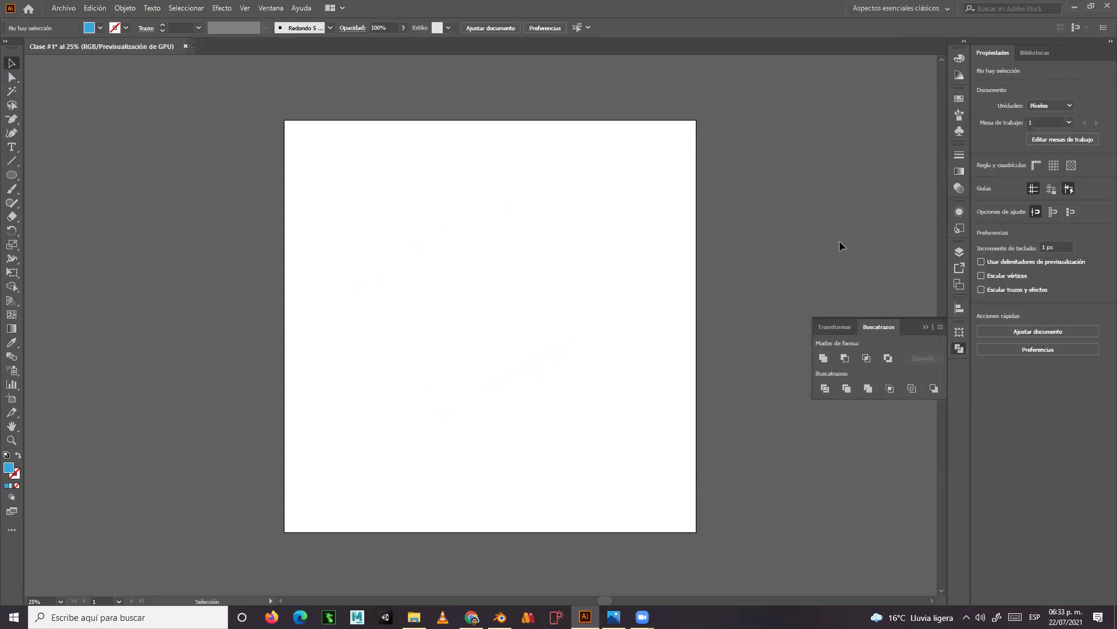
pyautogui.click(925, 327)
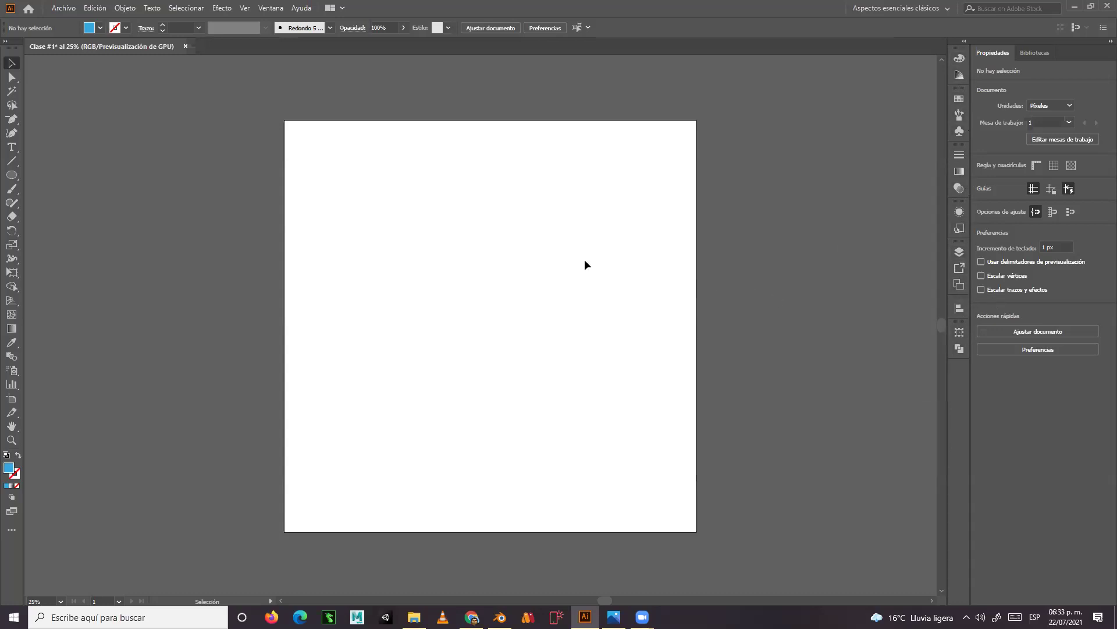
# - Review the available workspaces and window list, examine the Estilos gráficos and Apariencia panels, and collapse them
pyautogui.click(269, 9)
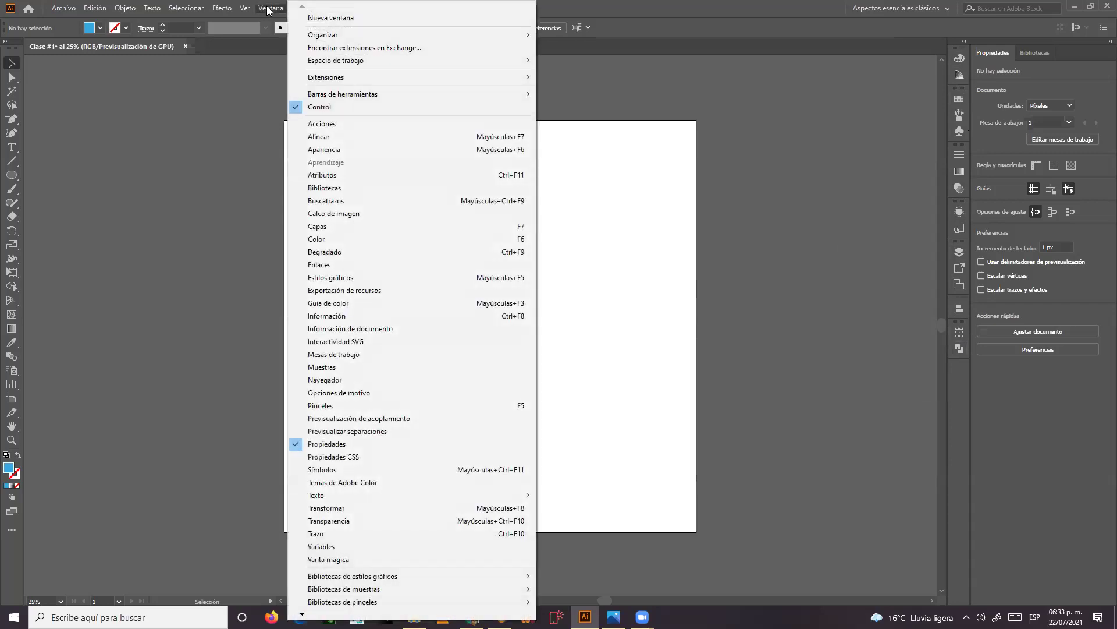
pyautogui.moveTo(362, 61)
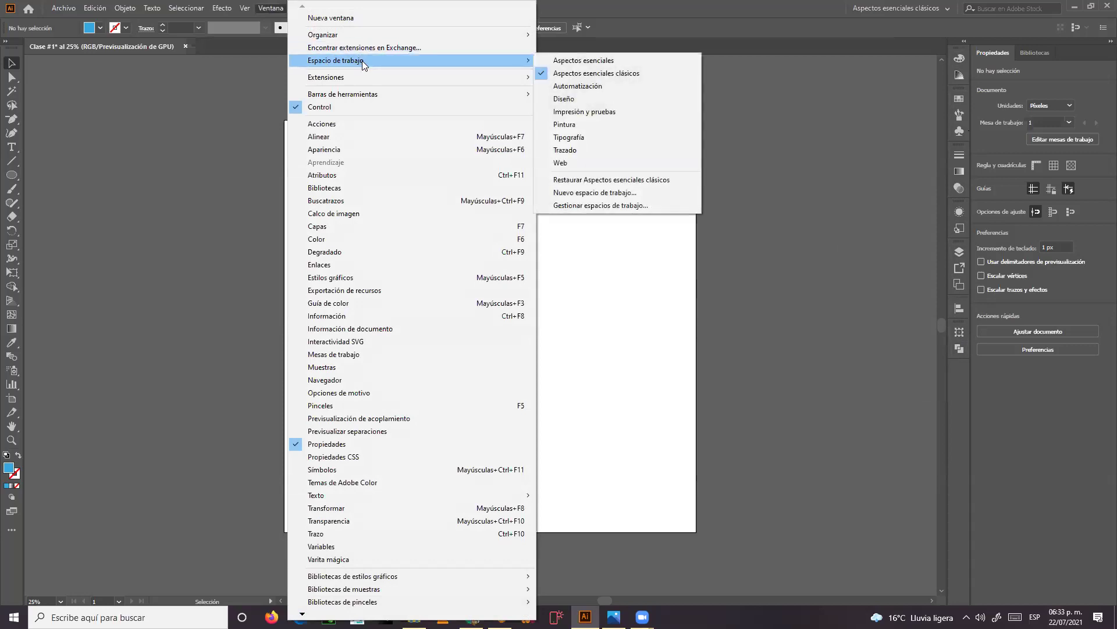
pyautogui.click(340, 279)
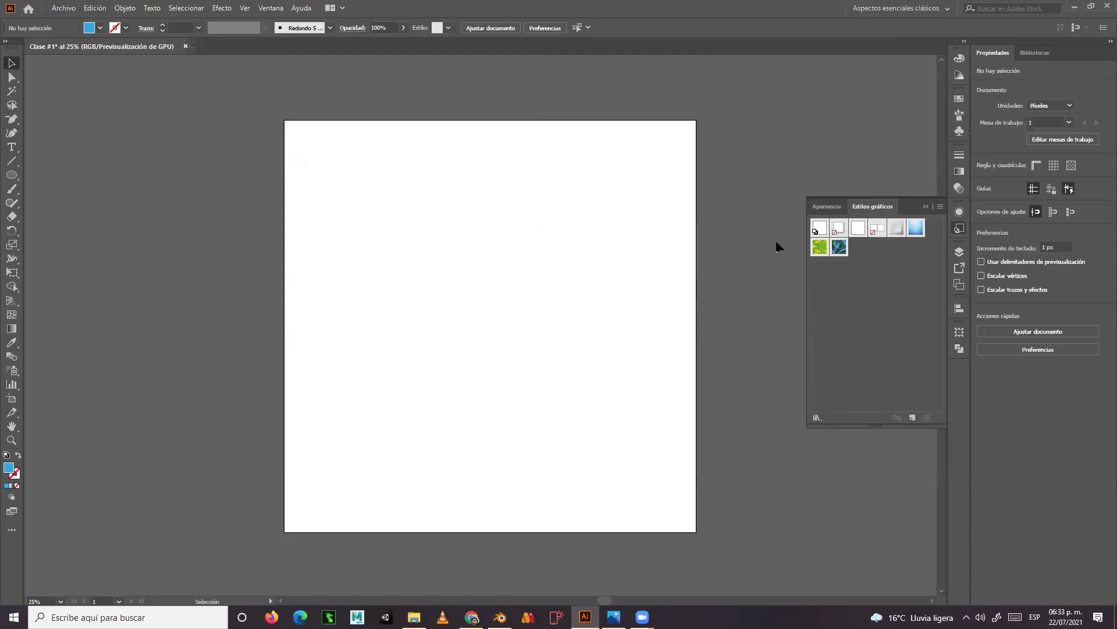
pyautogui.click(839, 205)
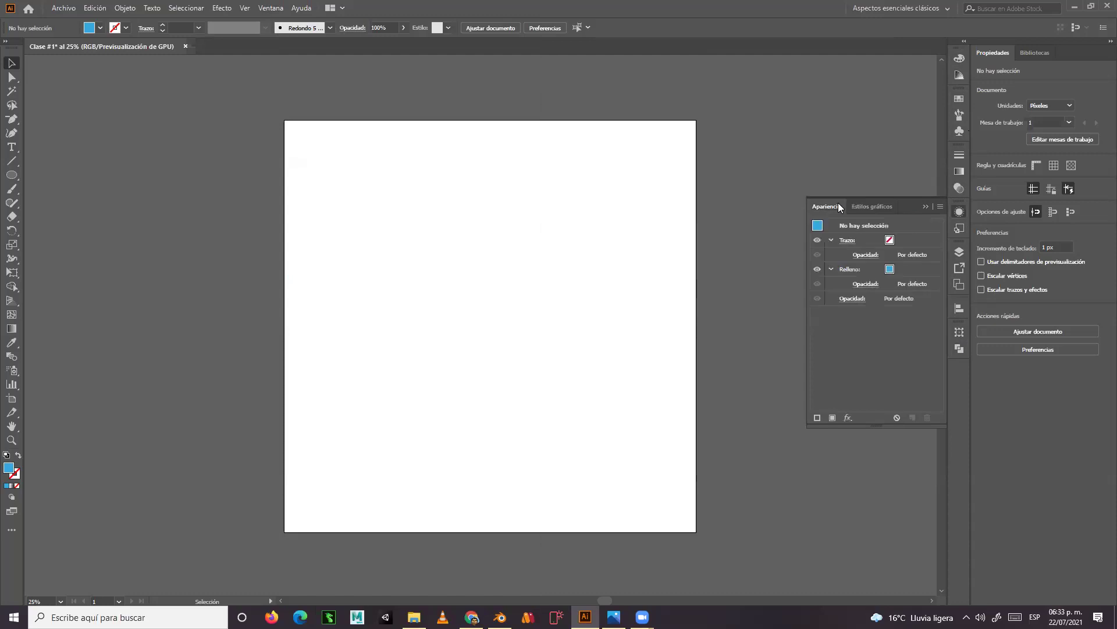
pyautogui.click(924, 206)
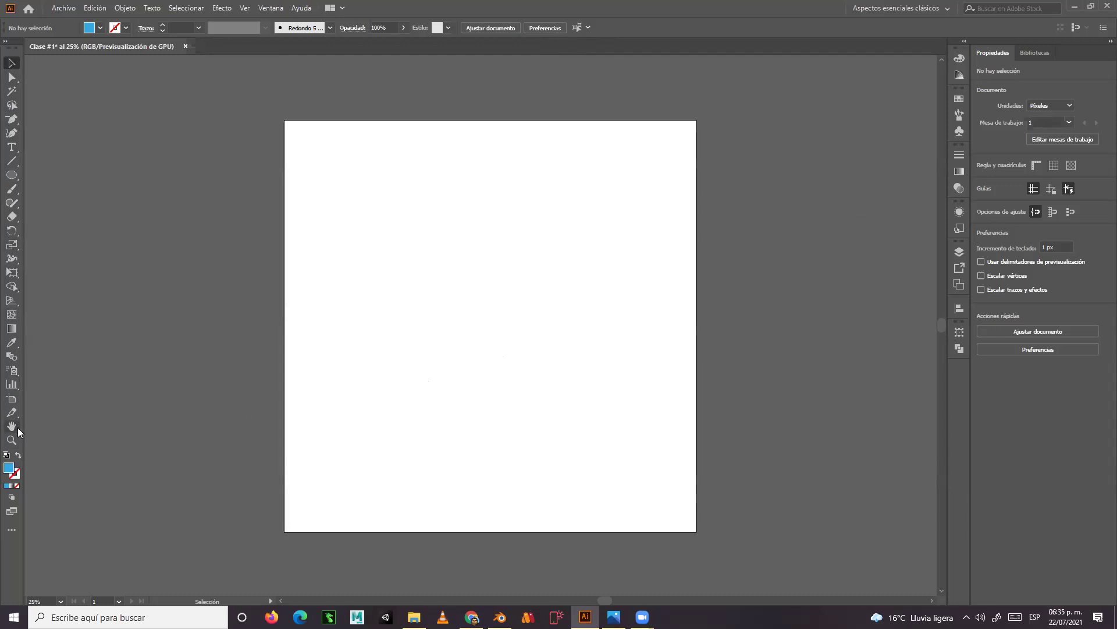
# - Draw a light blue ellipse about 1482 by 1344 px near the artboard's centre and deselect it
pyautogui.click(11, 175)
pyautogui.moveTo(339, 187); pyautogui.dragTo(644, 464)
pyautogui.click(12, 62)
pyautogui.click(181, 339)
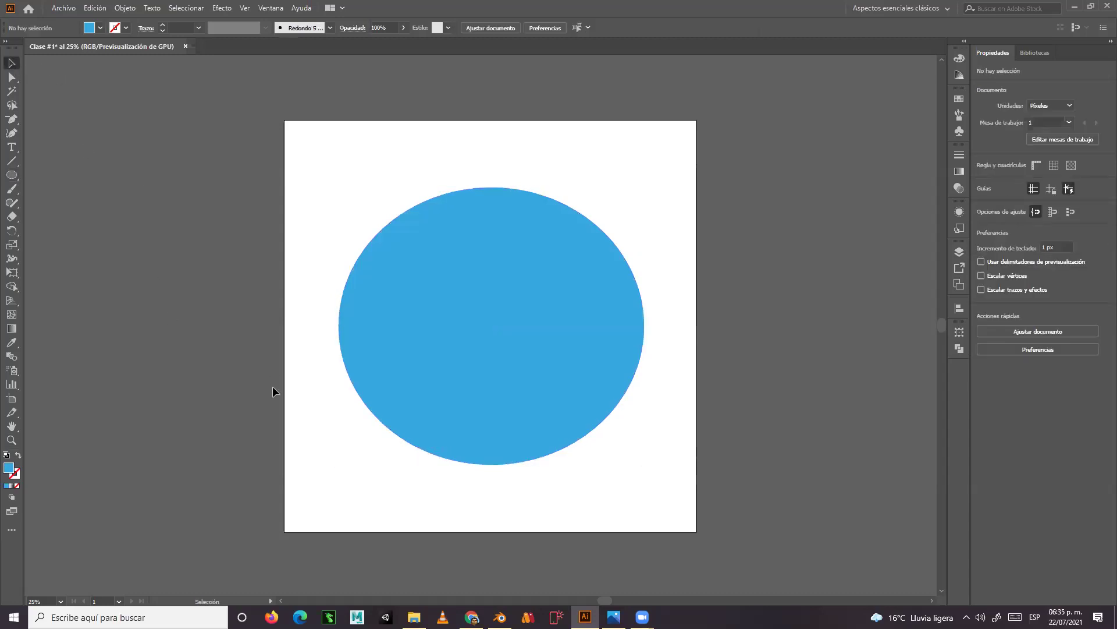
# - Practise zooming in and out on the blue ellipse with the Zoom tool
pyautogui.click(12, 440)
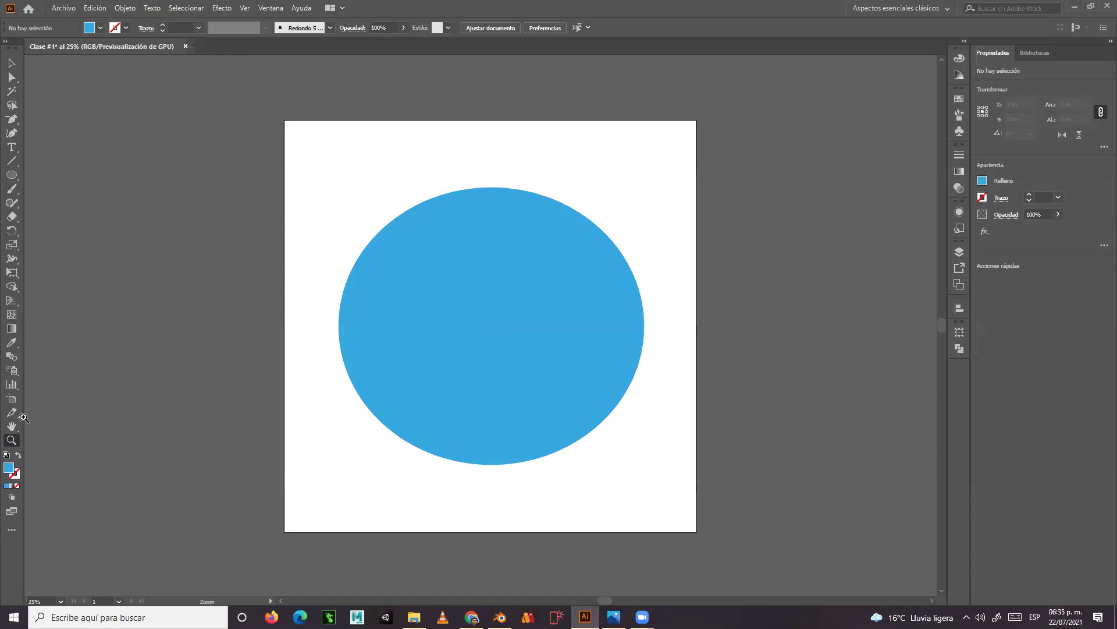
pyautogui.click(12, 412)
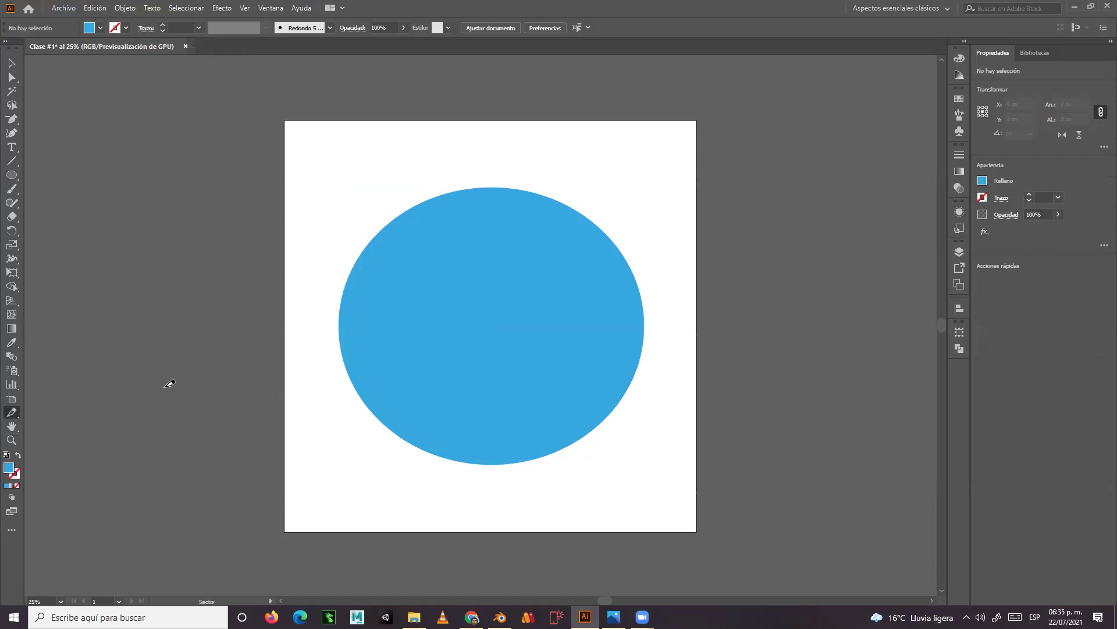
pyautogui.press('z')
pyautogui.moveTo(331, 320)
pyautogui.mouseDown()
pyautogui.moveTo(603, 324)
pyautogui.moveTo(307, 324)
pyautogui.moveTo(662, 323)
pyautogui.moveTo(314, 324)
pyautogui.mouseUp()
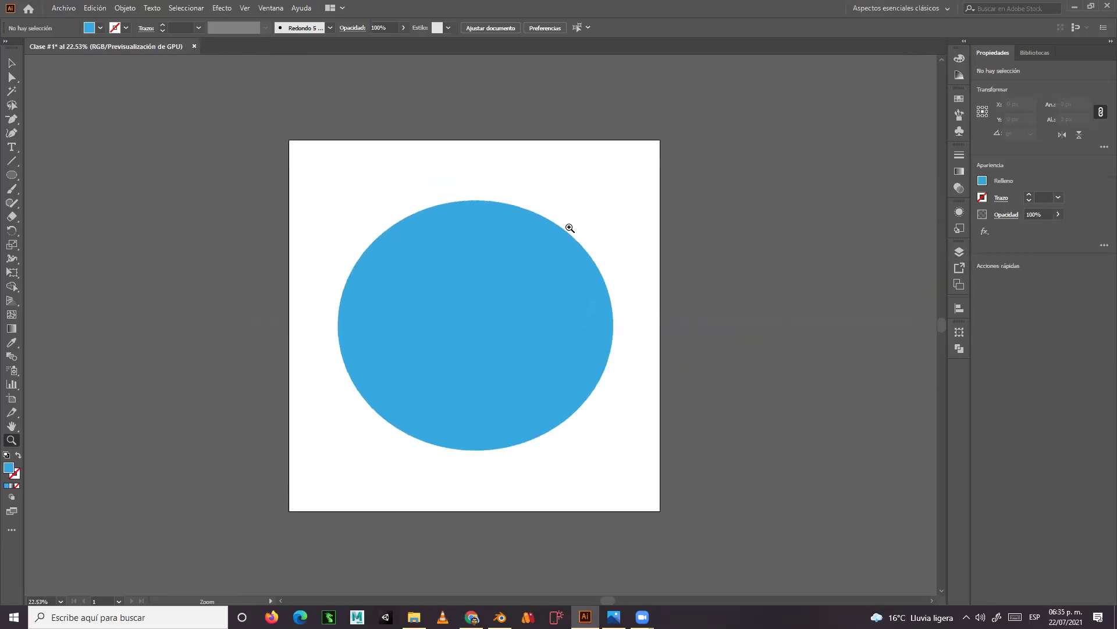
pyautogui.moveTo(609, 227); pyautogui.dragTo(531, 419)
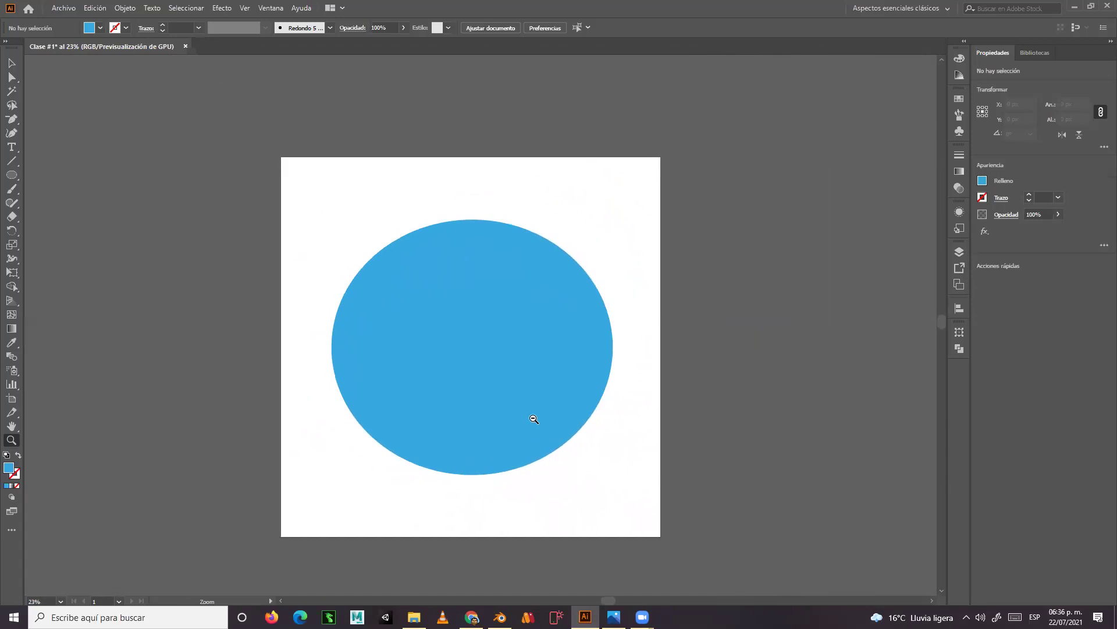
# - Draw three teal ellipses inside the blue one: one about 405 by 362 px, a 104 px circle above it, and one near the lower-right edge
pyautogui.click(100, 27)
pyautogui.click(71, 57)
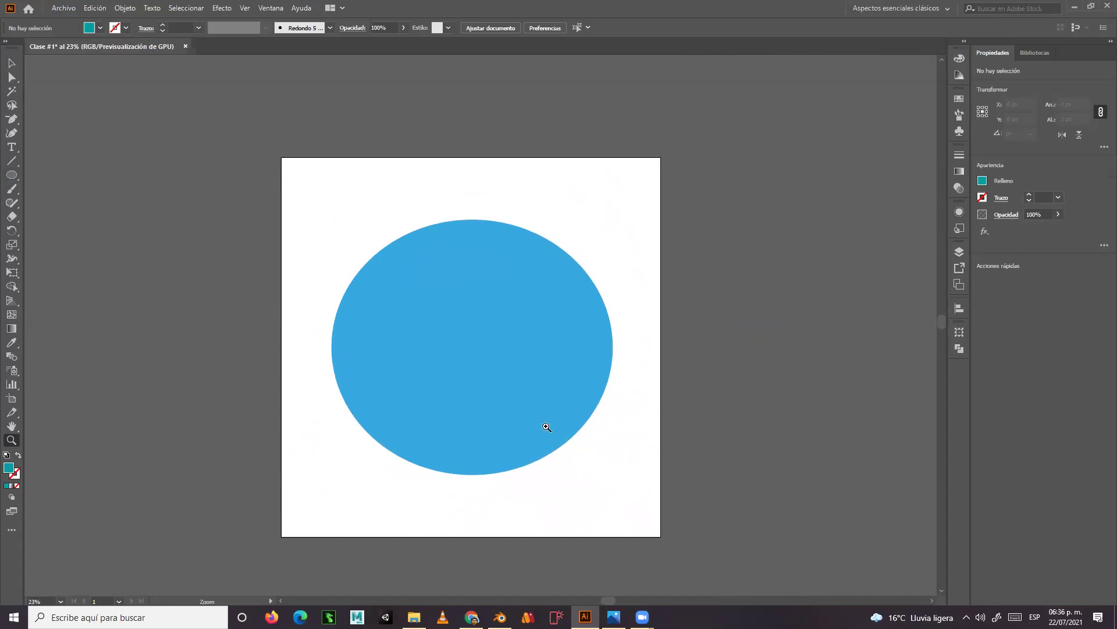
pyautogui.click(12, 175)
pyautogui.moveTo(526, 418)
pyautogui.mouseDown()
pyautogui.moveTo(573, 463)
pyautogui.moveTo(555, 450)
pyautogui.mouseUp()
pyautogui.moveTo(386, 293); pyautogui.dragTo(463, 359)
pyautogui.moveTo(448, 235)
pyautogui.mouseDown()
pyautogui.moveTo(482, 265)
pyautogui.moveTo(470, 255)
pyautogui.mouseUp()
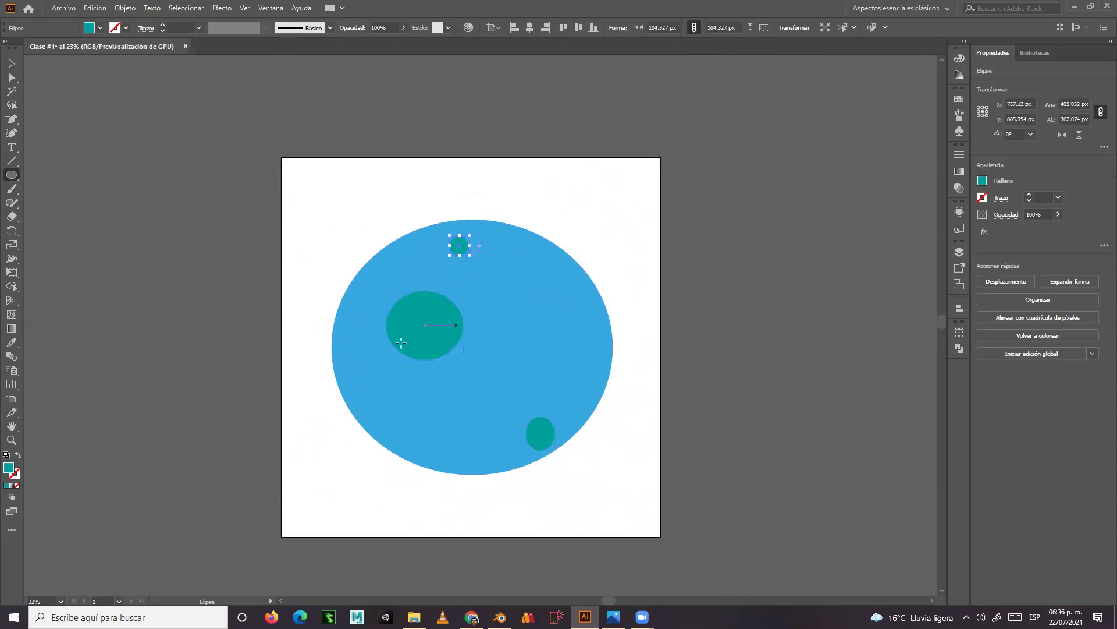
# - Select all three teal ellipses and set their fill to the hex colour 1d5b56
pyautogui.click(12, 64)
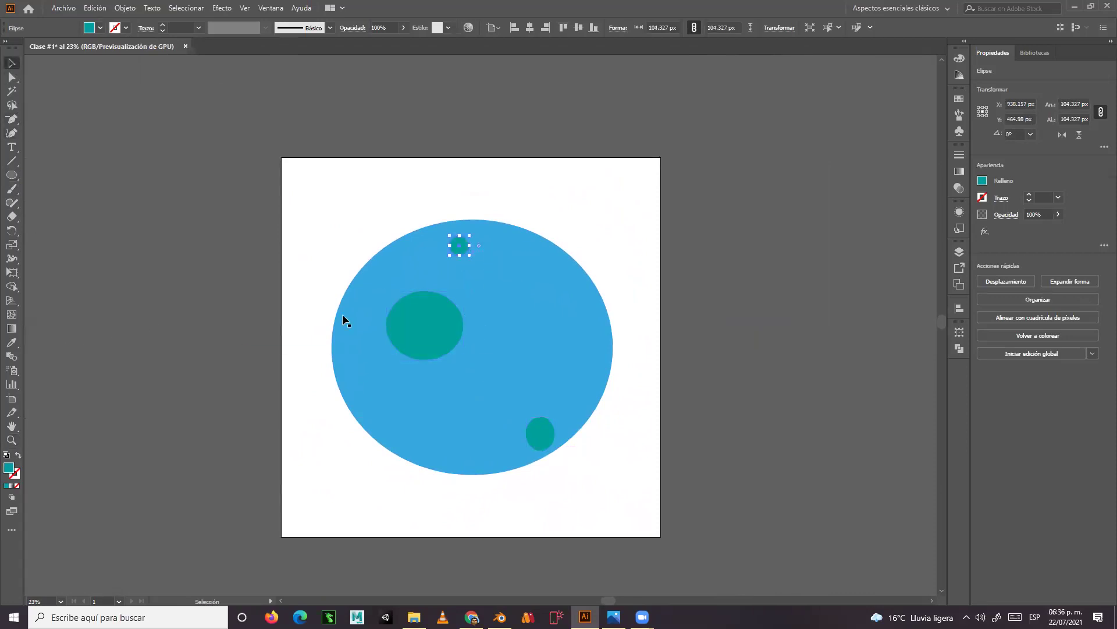
pyautogui.keyDown('shift'); pyautogui.click(431, 314); pyautogui.keyUp('shift')
pyautogui.keyDown('shift'); pyautogui.click(545, 429); pyautogui.keyUp('shift')
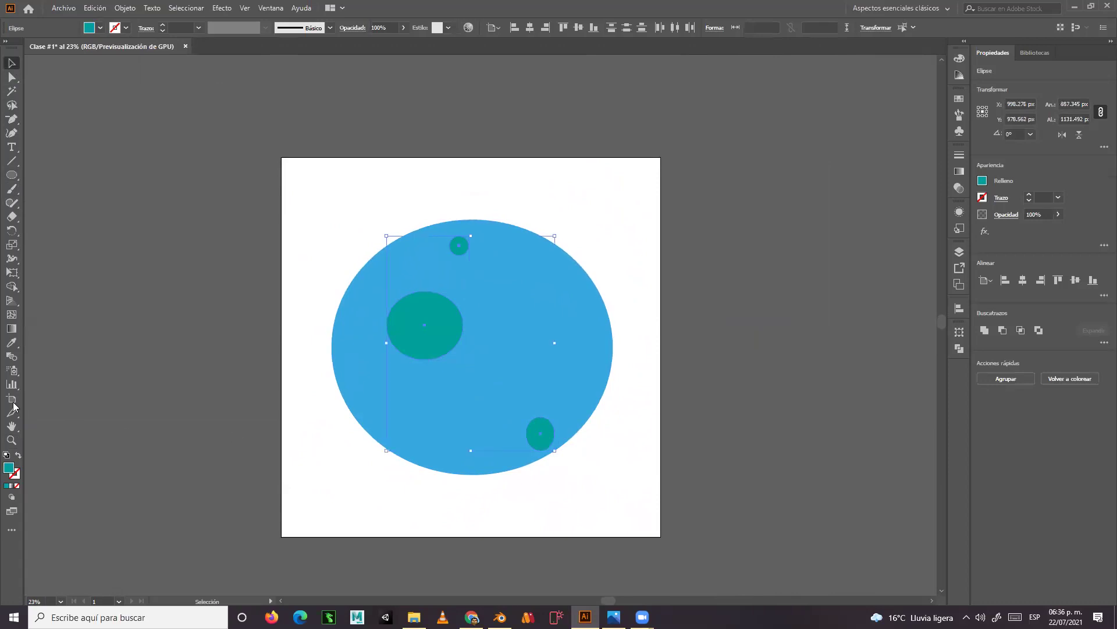
pyautogui.doubleClick(9, 468)
pyautogui.write('1d5b56')
pyautogui.click(361, 216)
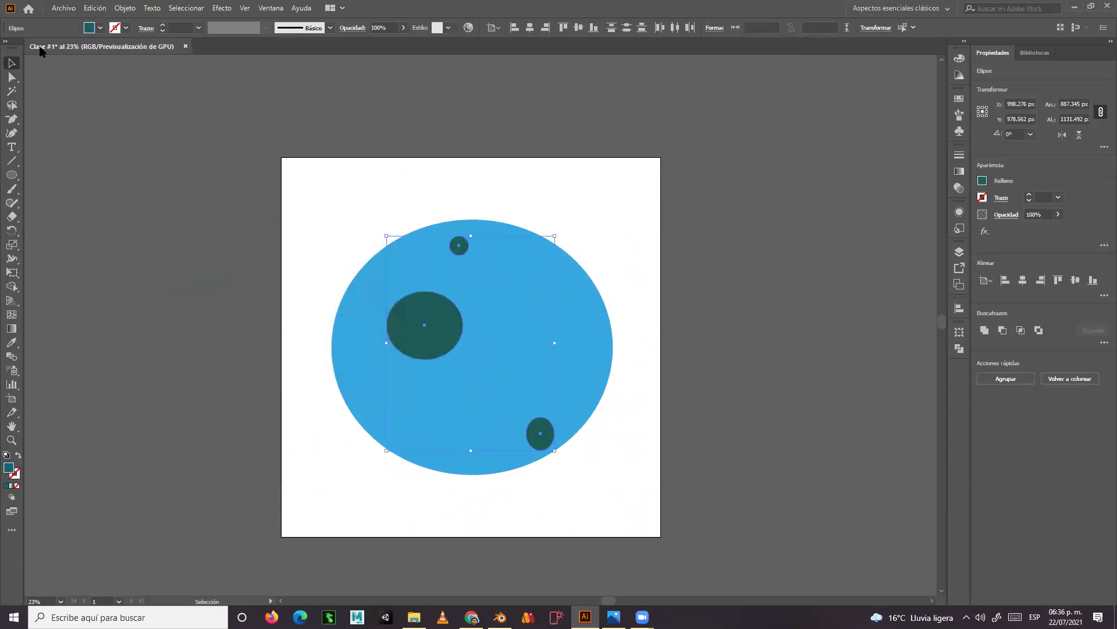
# - Zoom in on the lower dark green ellipse to about 141% and pan with the Hand tool to the small upper circle
pyautogui.click(11, 440)
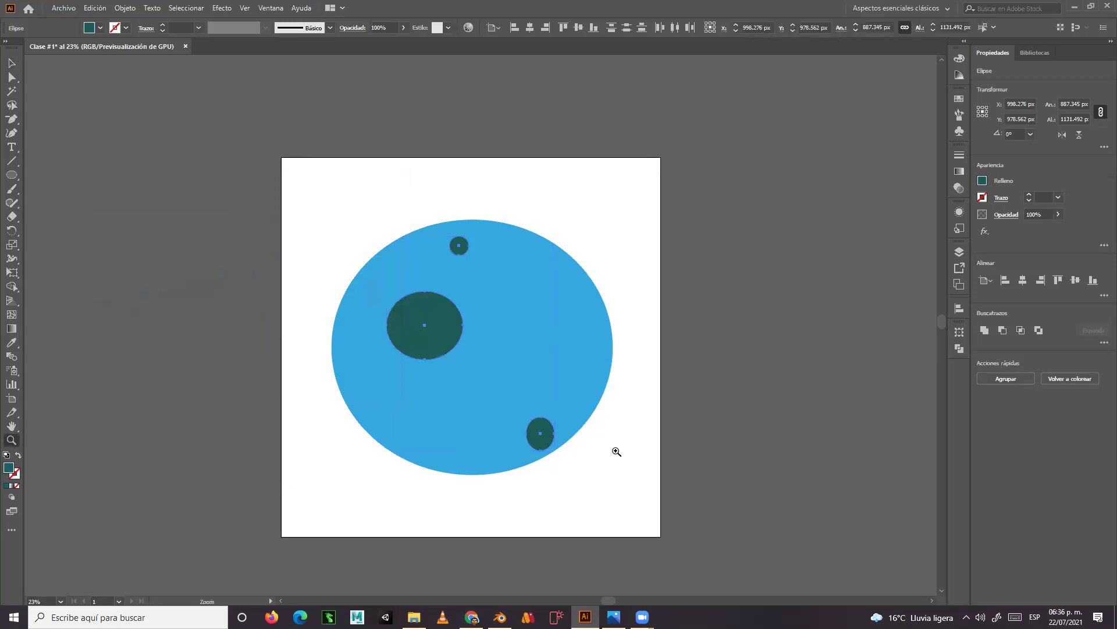
pyautogui.moveTo(544, 444); pyautogui.dragTo(848, 479)
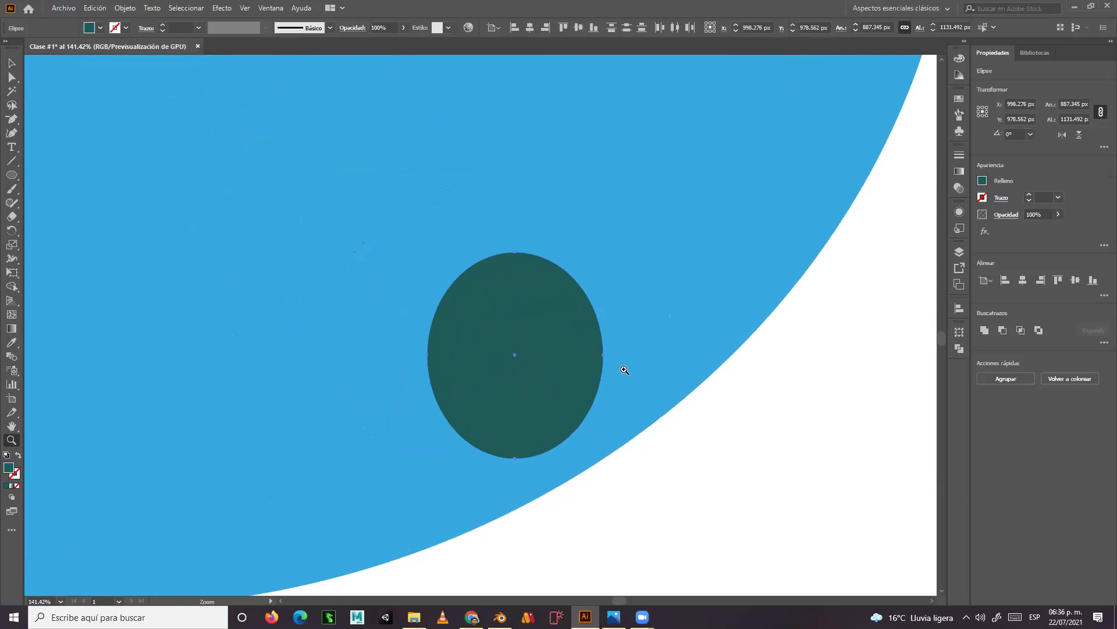
pyautogui.click(11, 64)
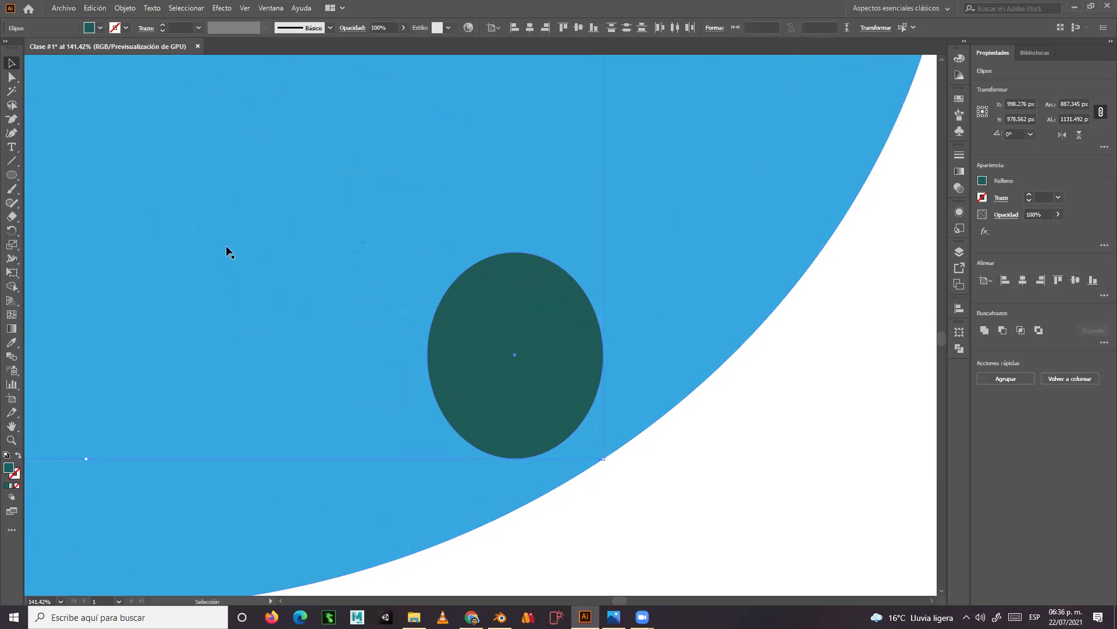
pyautogui.click(13, 428)
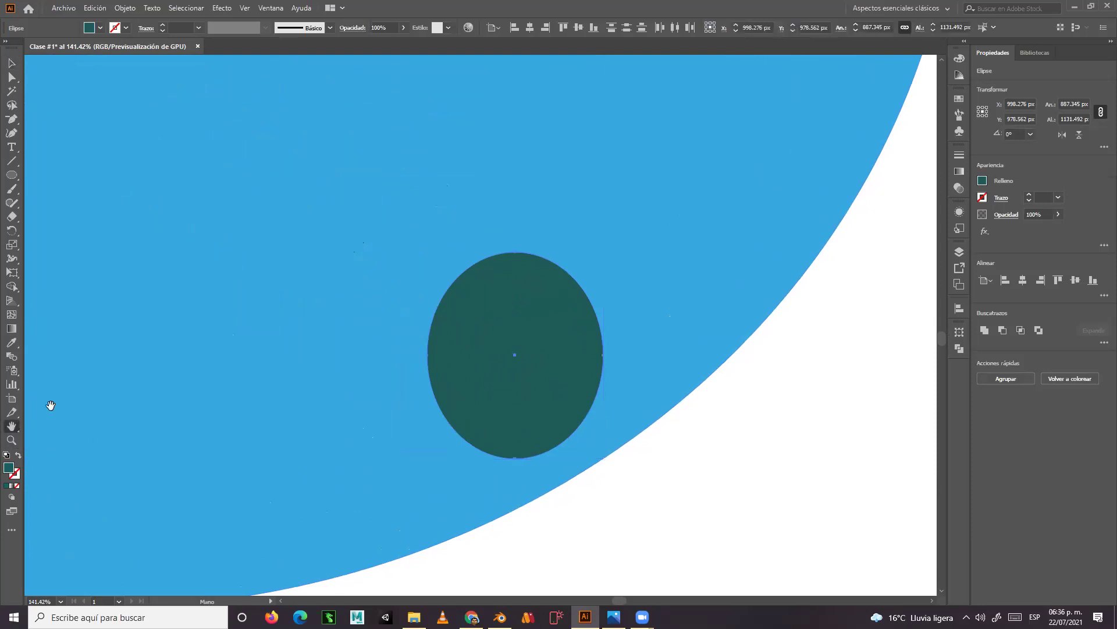
pyautogui.moveTo(207, 187); pyautogui.dragTo(481, 404)
pyautogui.moveTo(255, 187); pyautogui.dragTo(459, 382)
pyautogui.moveTo(550, 337); pyautogui.dragTo(516, 378)
pyautogui.moveTo(342, 260); pyautogui.dragTo(519, 322)
pyautogui.moveTo(589, 217); pyautogui.dragTo(621, 436)
pyautogui.moveTo(722, 253); pyautogui.dragTo(462, 399)
pyautogui.moveTo(526, 346); pyautogui.dragTo(517, 273)
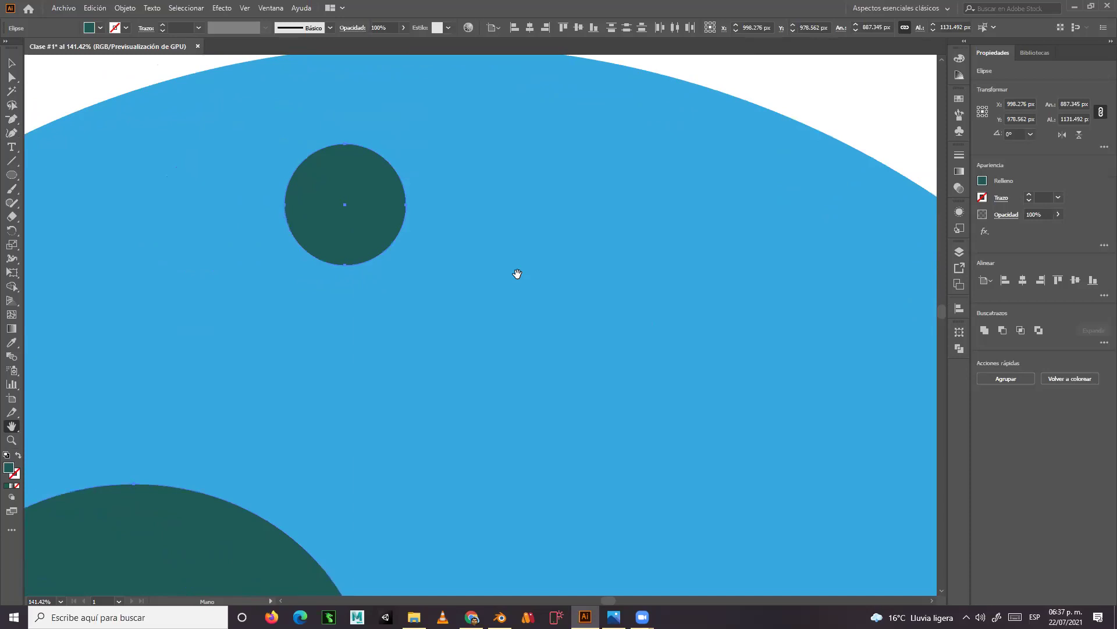
# - Stretch the small circle's bottom anchor point diagonally down to about X 1156, Y 788 px with the Direct Selection tool
pyautogui.click(12, 77)
pyautogui.click(347, 266)
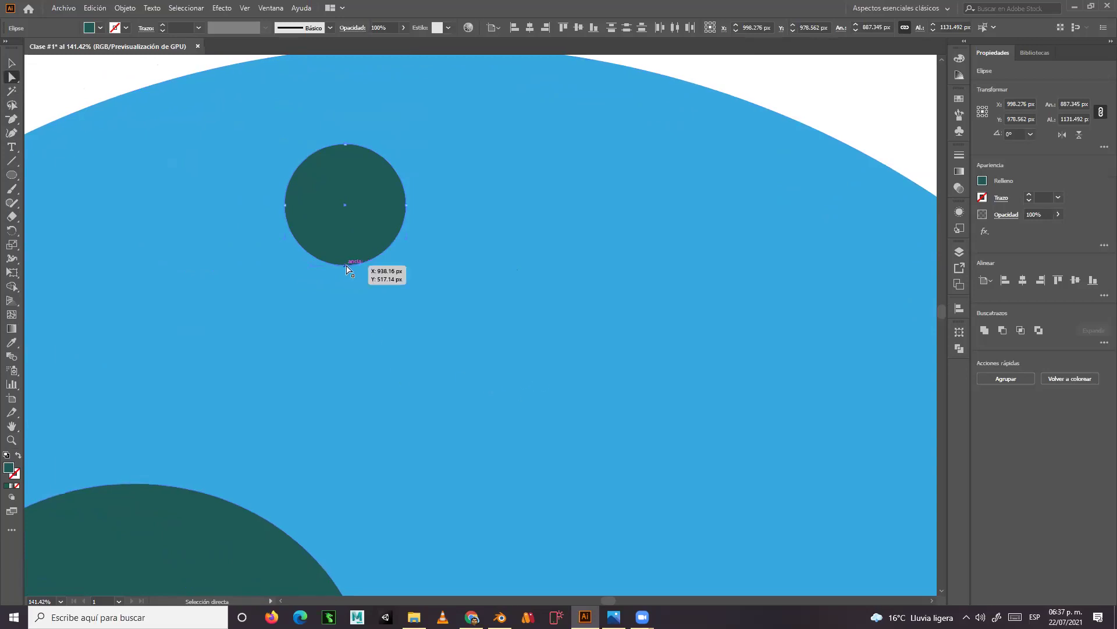
pyautogui.moveTo(346, 267); pyautogui.dragTo(600, 575)
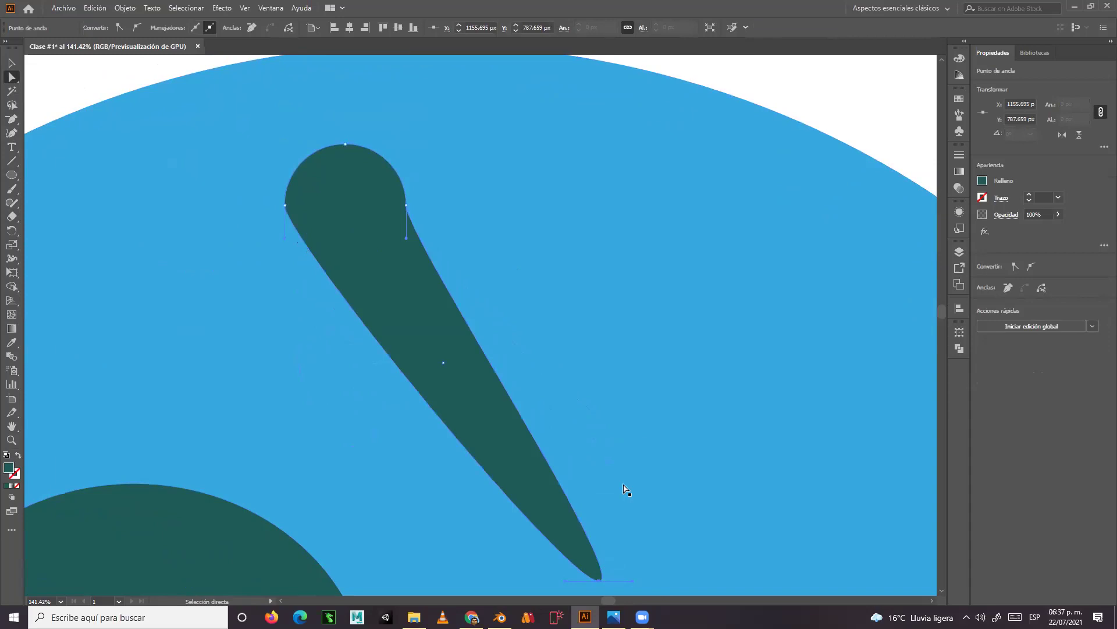
# - Inspect the stretched shape and the other two green ellipses up close, and zoom back out to the whole artboard
pyautogui.press('space')
pyautogui.moveTo(623, 509); pyautogui.dragTo(571, 242)
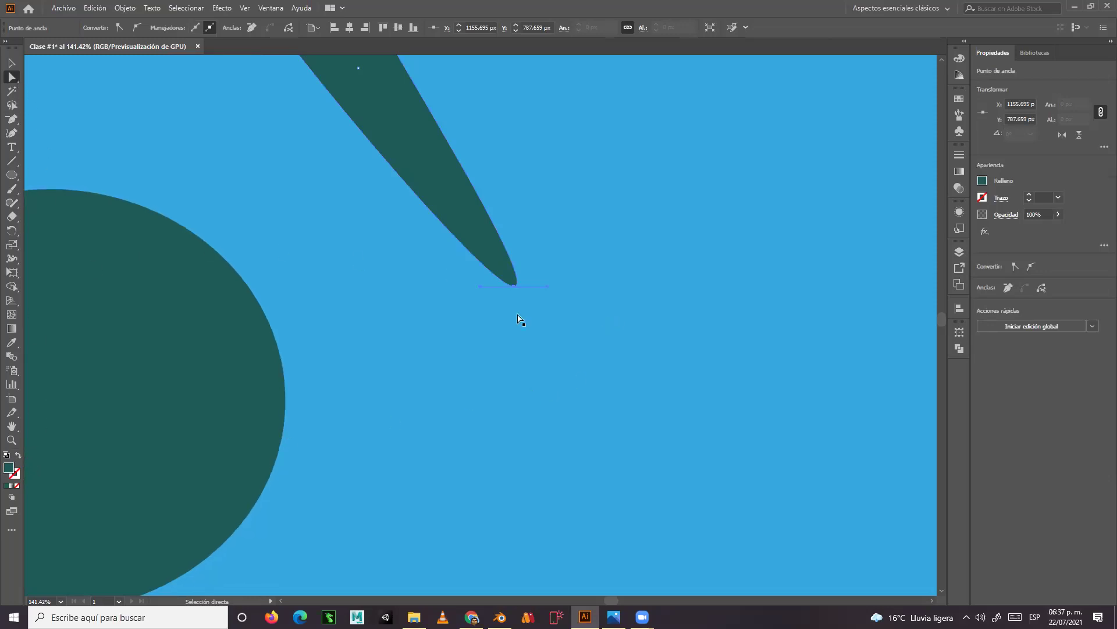
pyautogui.press('space')
pyautogui.moveTo(298, 398); pyautogui.dragTo(619, 262)
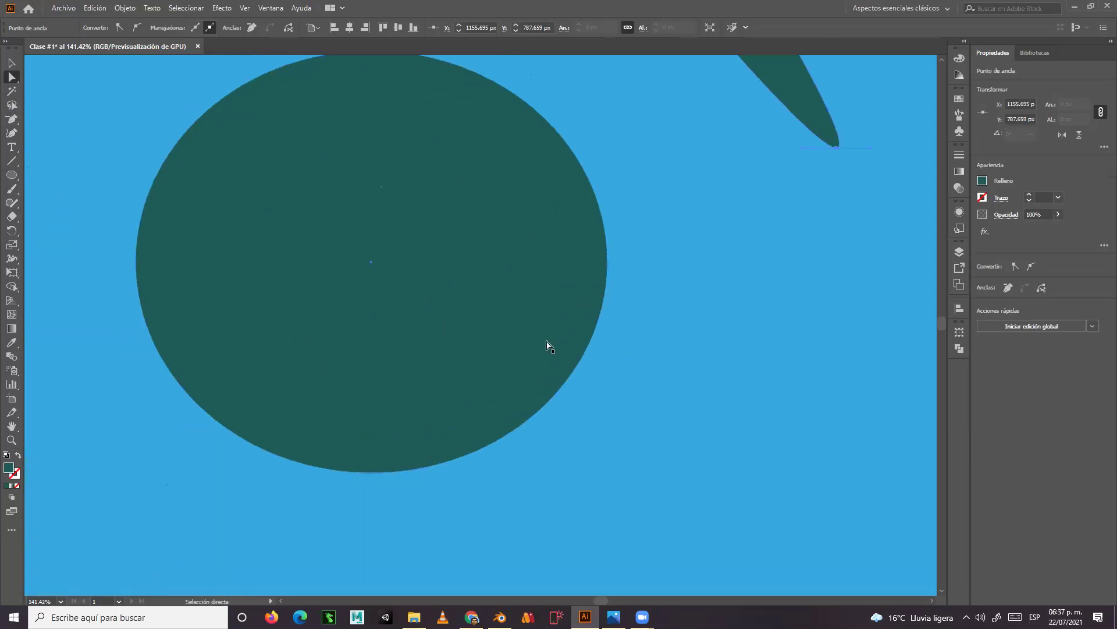
pyautogui.press('space')
pyautogui.moveTo(425, 401); pyautogui.dragTo(284, 327)
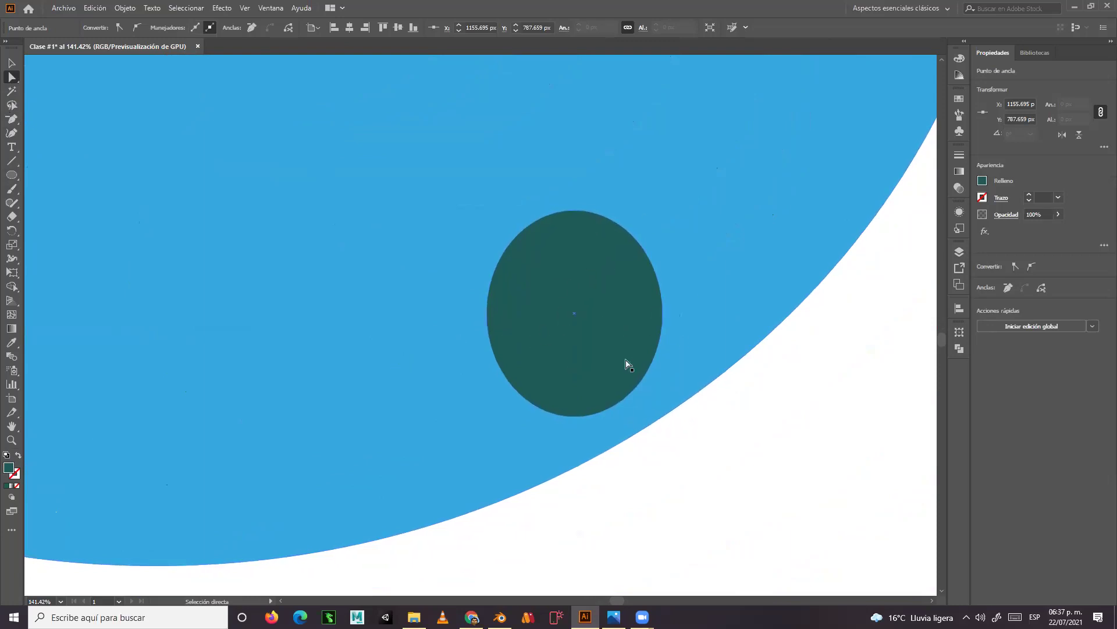
pyautogui.press('z')
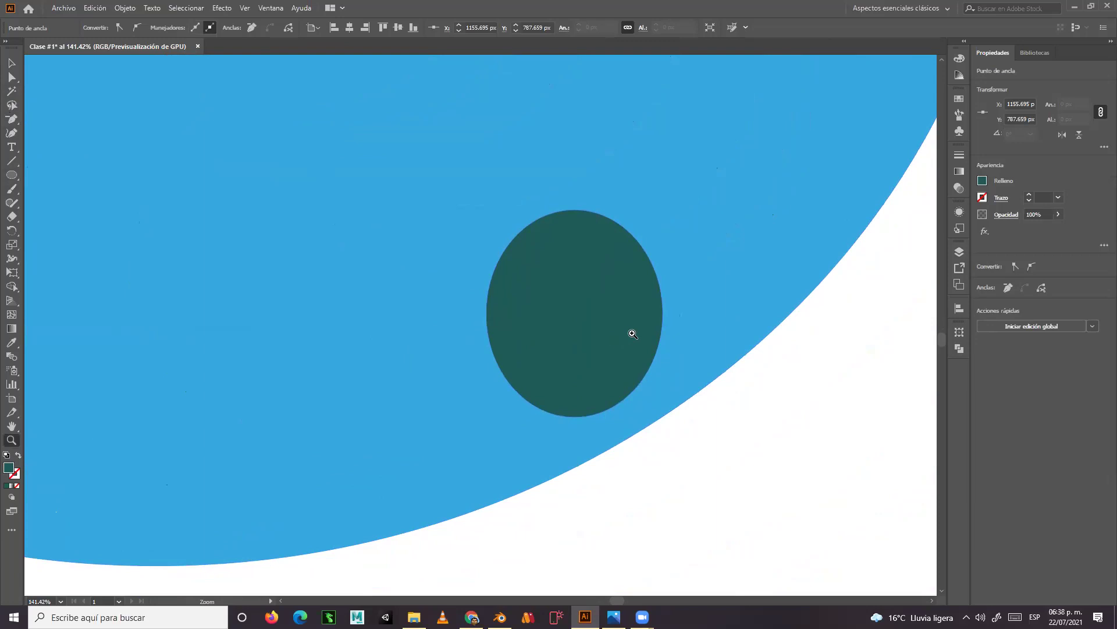
pyautogui.moveTo(617, 332); pyautogui.dragTo(391, 309)
pyautogui.keyDown('alt'); pyautogui.click(391, 309); pyautogui.keyUp('alt')
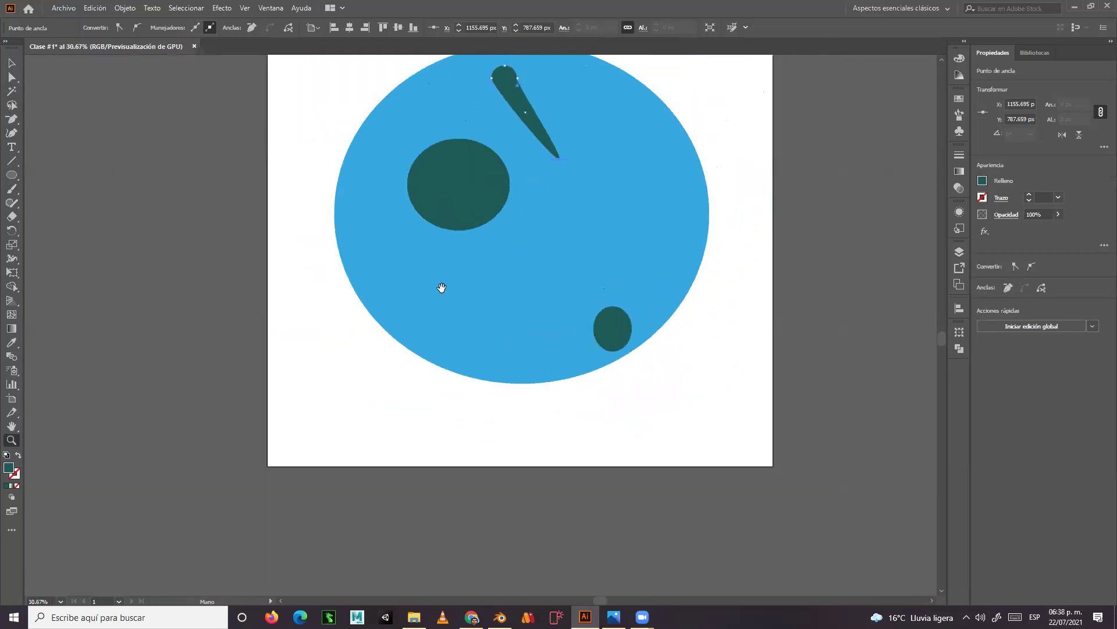
pyautogui.keyDown('alt'); pyautogui.click(477, 309); pyautogui.keyUp('alt')
# - Delete all the shapes from the artboard and draw a dark green circle about 1110 px in diameter near its centre
pyautogui.click(12, 63)
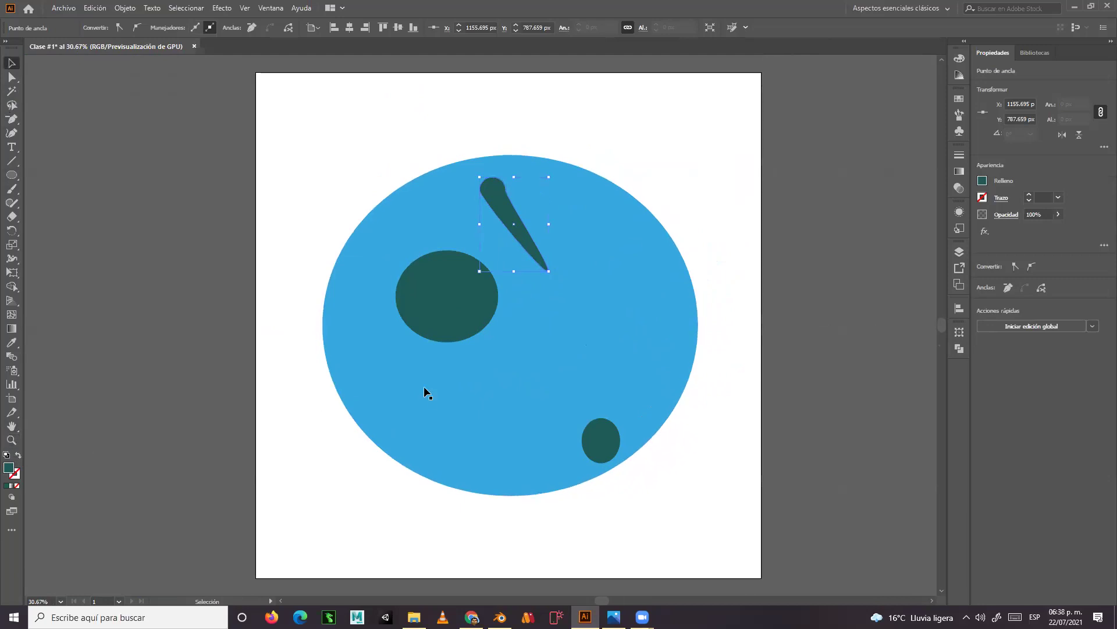
pyautogui.moveTo(293, 133); pyautogui.dragTo(728, 517)
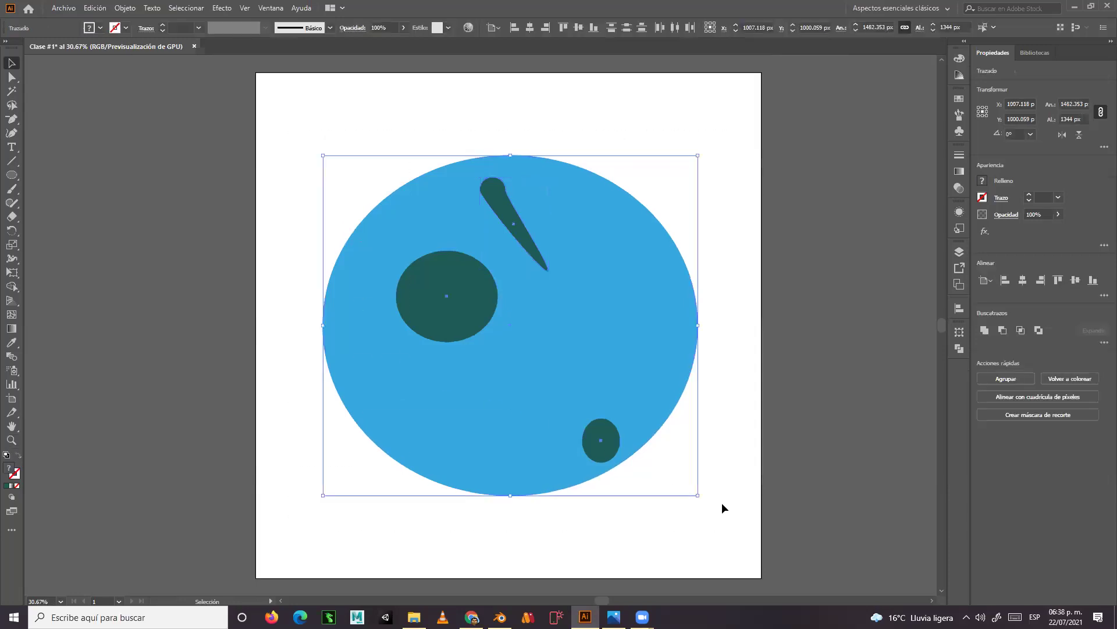
pyautogui.press('Delete')
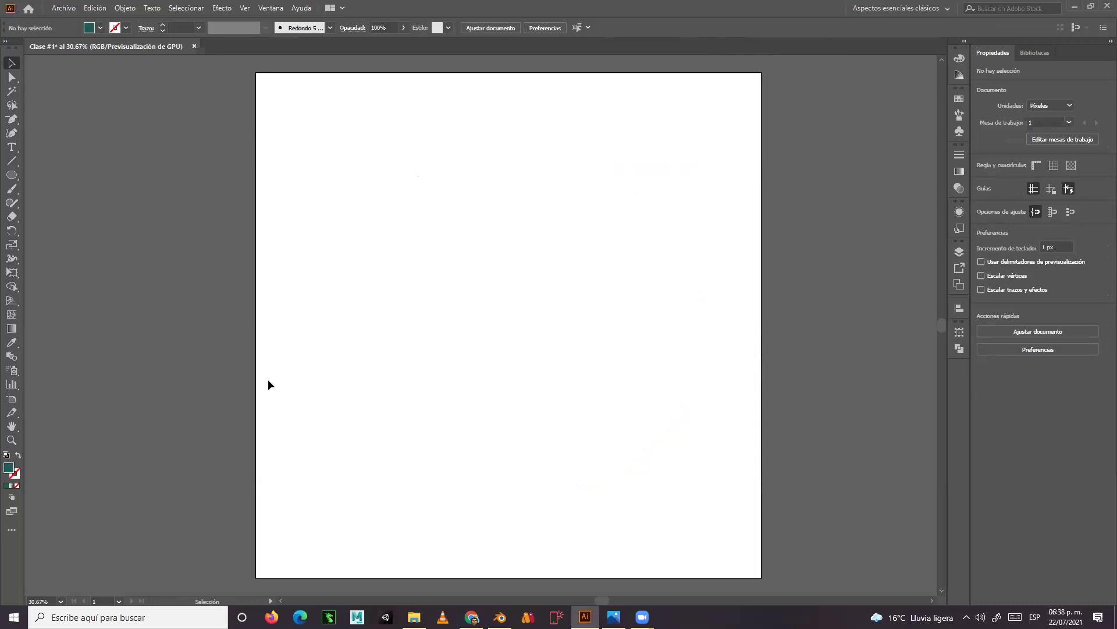
pyautogui.click(12, 174)
pyautogui.moveTo(370, 194); pyautogui.dragTo(651, 475)
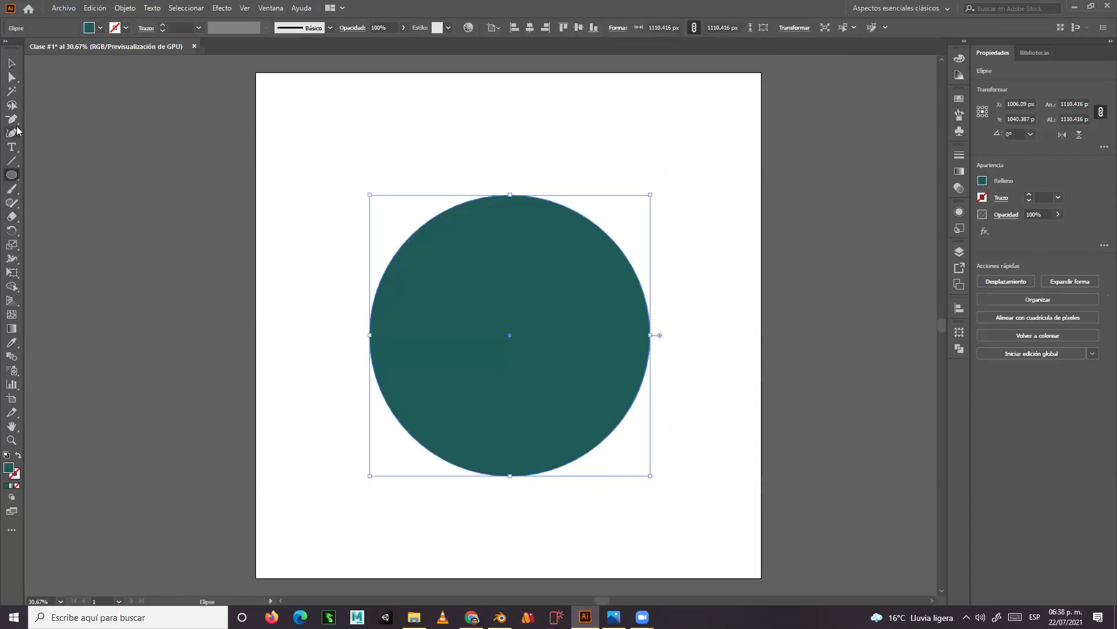
# - Zoom in and out on the circle and pan around it, ending with the whole artboard in view at about 29%
pyautogui.press('z')
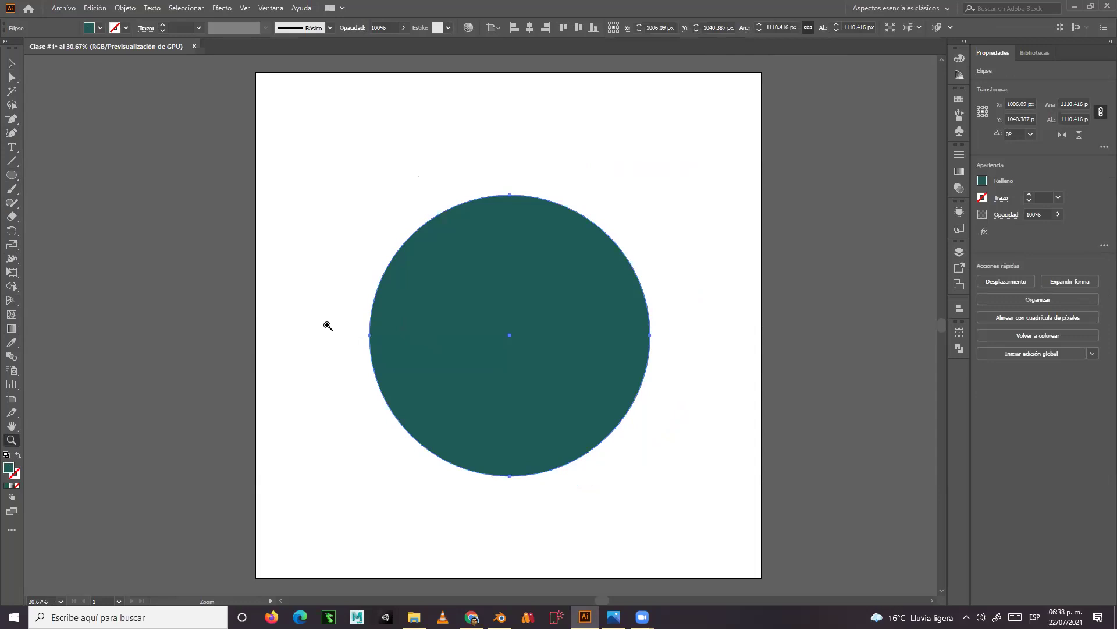
pyautogui.moveTo(315, 329); pyautogui.dragTo(324, 370)
pyautogui.moveTo(803, 389); pyautogui.dragTo(481, 386)
pyautogui.press('space')
pyautogui.moveTo(843, 436); pyautogui.dragTo(357, 384)
pyautogui.moveTo(558, 349); pyautogui.dragTo(307, 335)
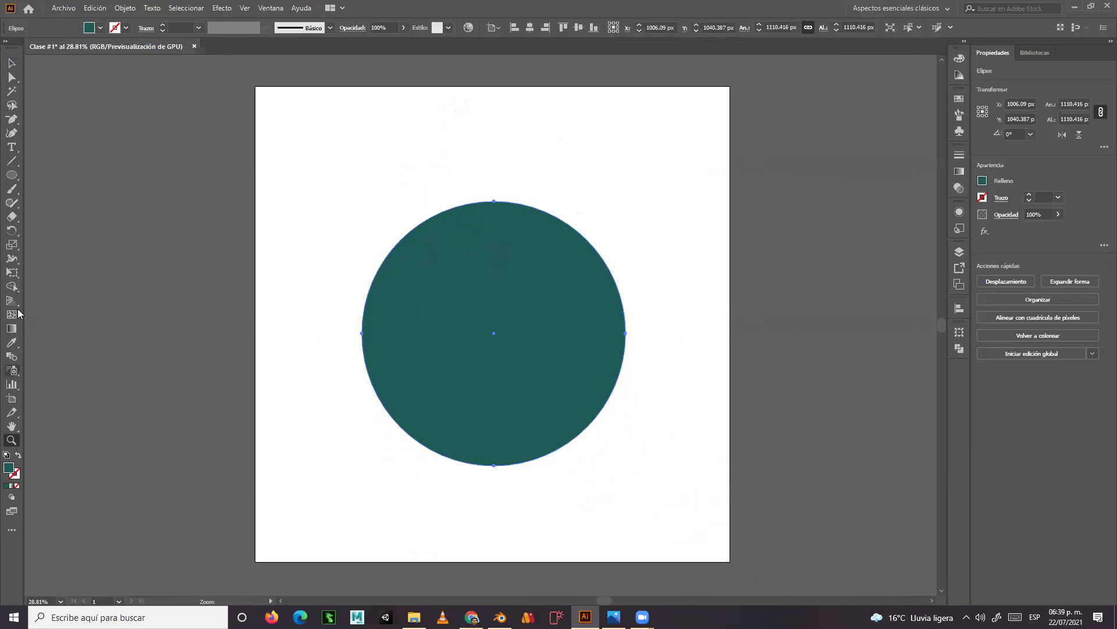
# - Try widening the circle horizontally with the Selection tool, undo the change, and deselect the circle
pyautogui.click(12, 65)
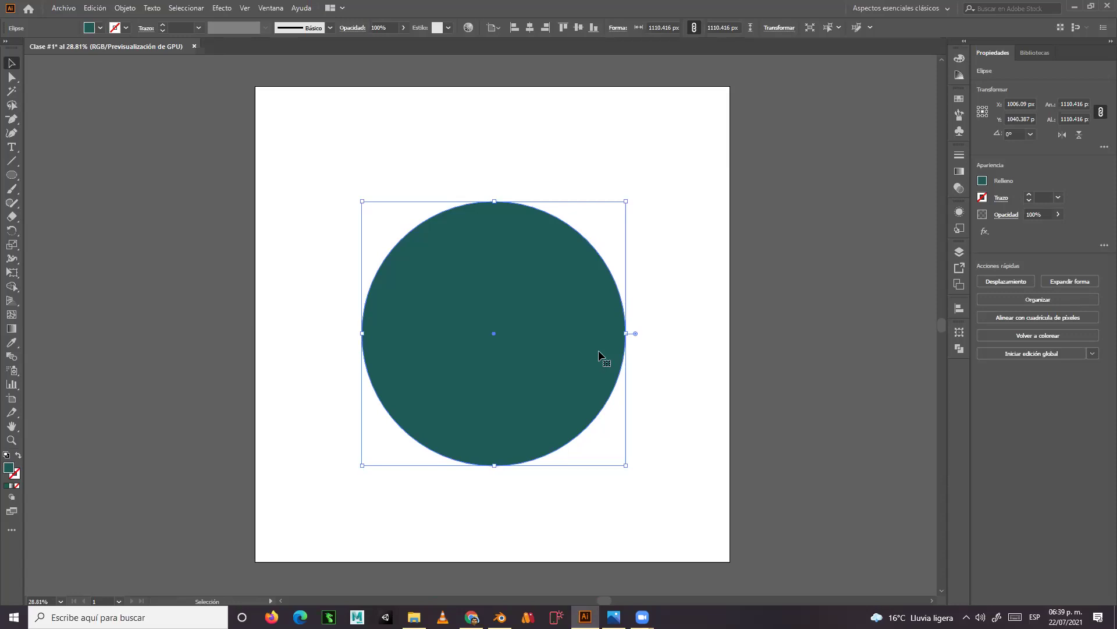
pyautogui.click(324, 277)
pyautogui.click(627, 337)
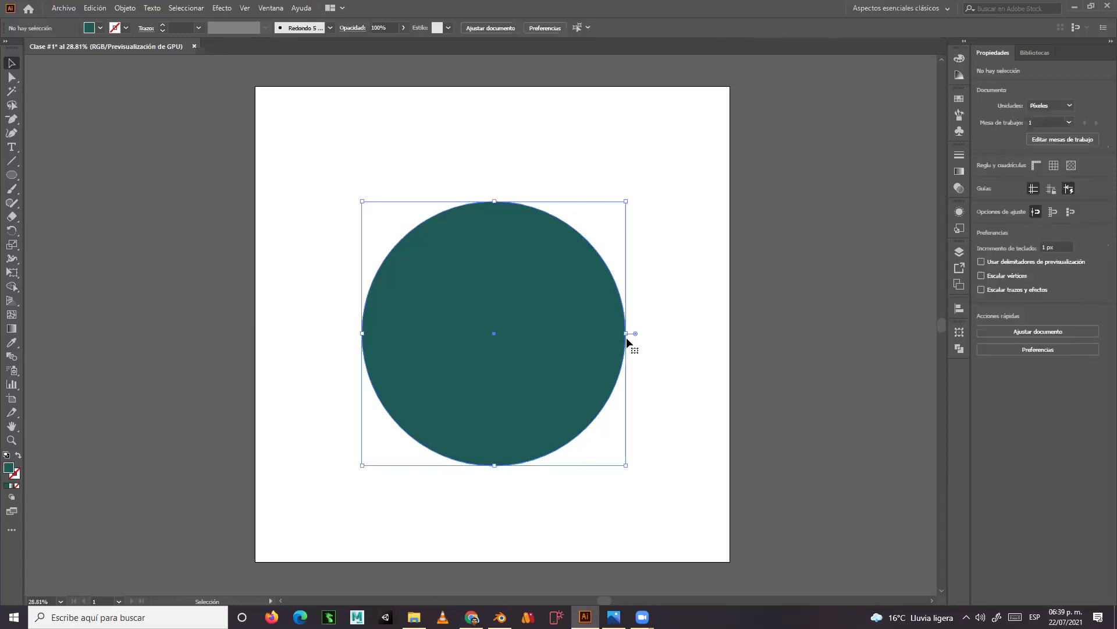
pyautogui.moveTo(627, 333); pyautogui.dragTo(661, 332)
pyautogui.hotkey('ctrl', 'z')
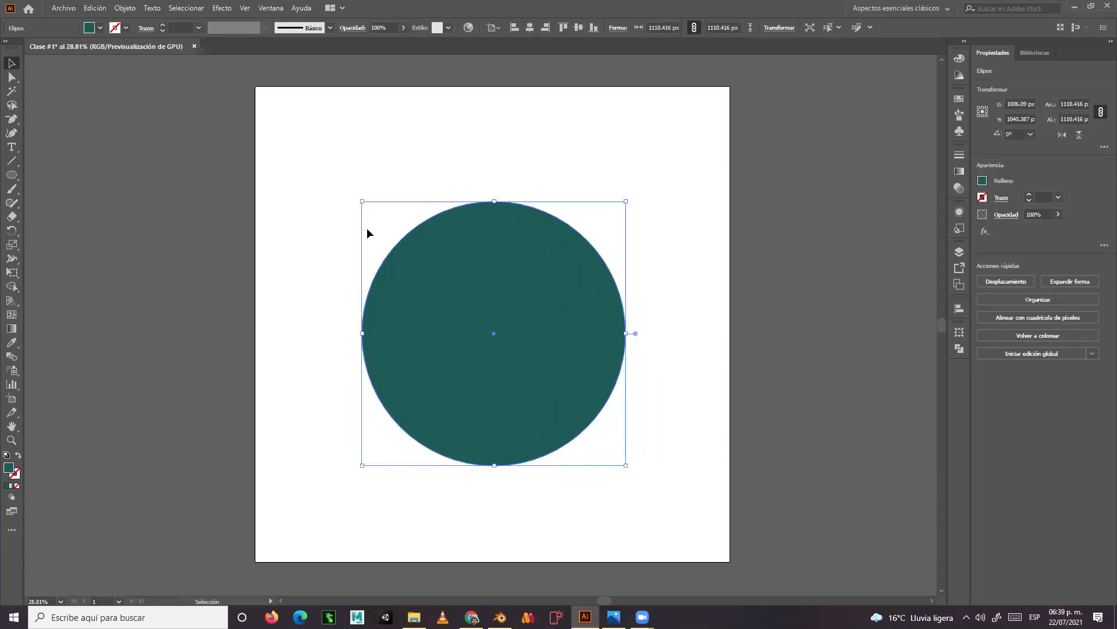
pyautogui.click(80, 100)
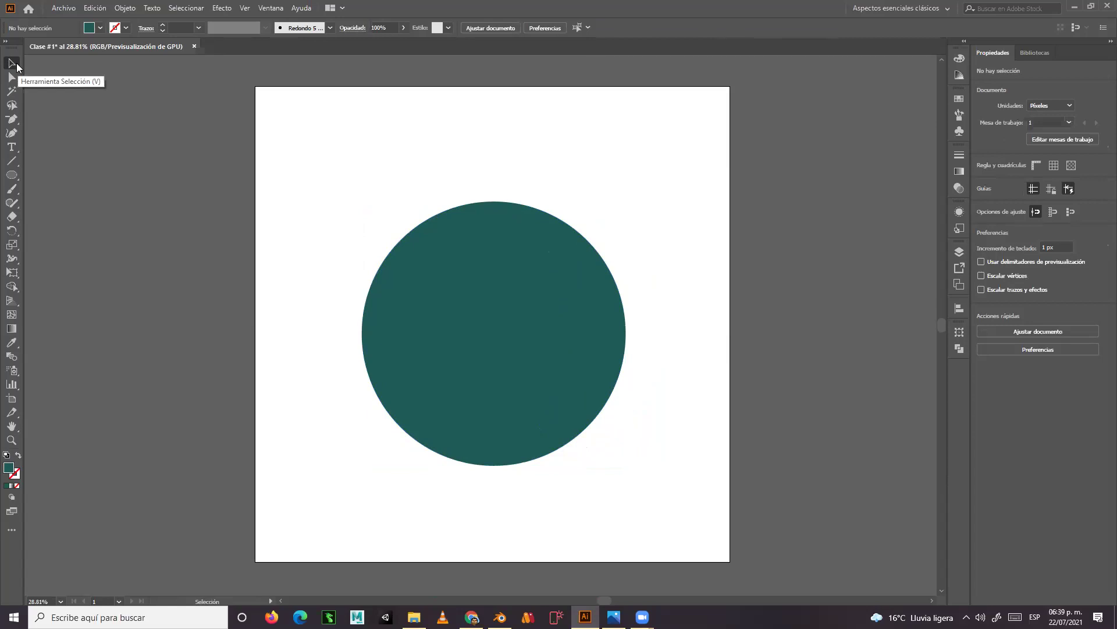
# - Reshape the circle into a tall, narrow ellipse about 439 px wide and 1419 px high using its bounding box
pyautogui.click(417, 303)
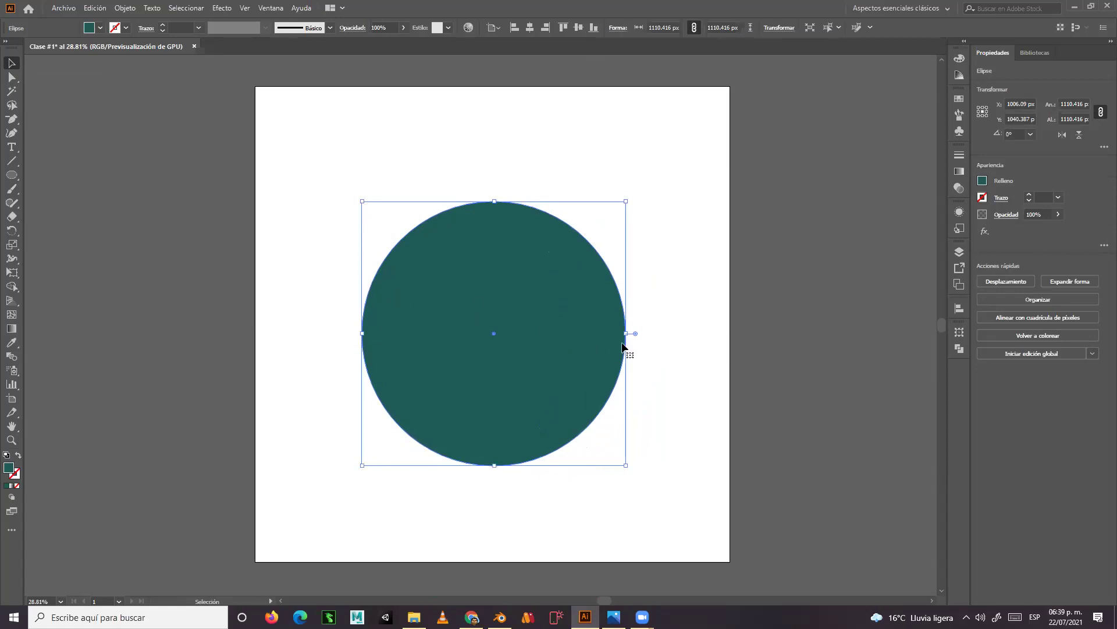
pyautogui.moveTo(626, 335); pyautogui.dragTo(444, 334)
pyautogui.moveTo(404, 468); pyautogui.dragTo(407, 538)
pyautogui.moveTo(405, 200); pyautogui.dragTo(403, 101)
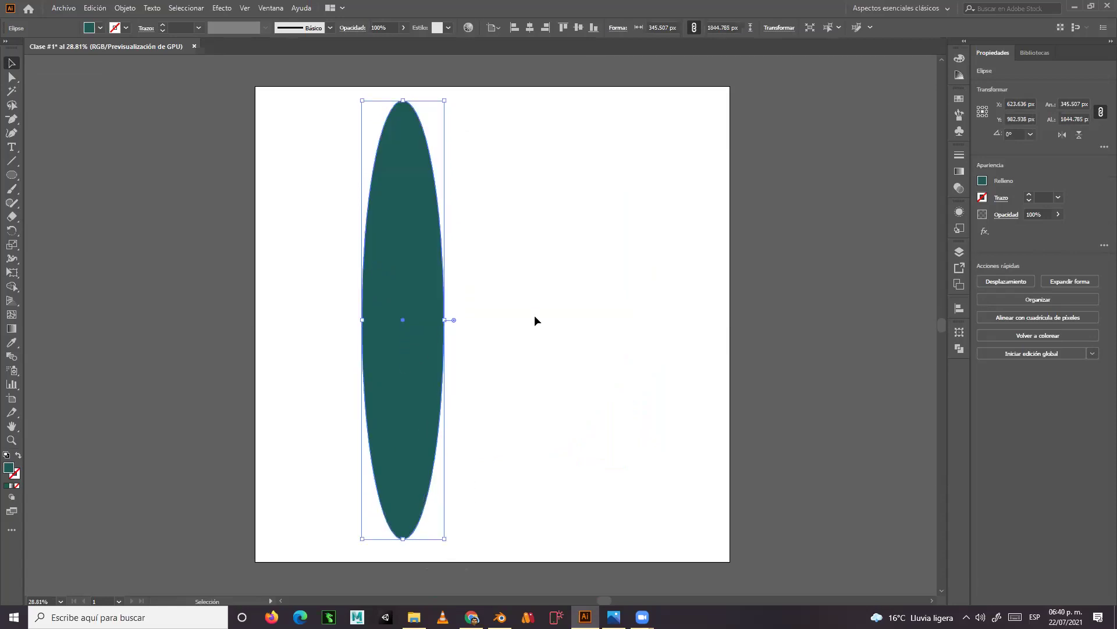
pyautogui.moveTo(445, 321); pyautogui.dragTo(498, 332)
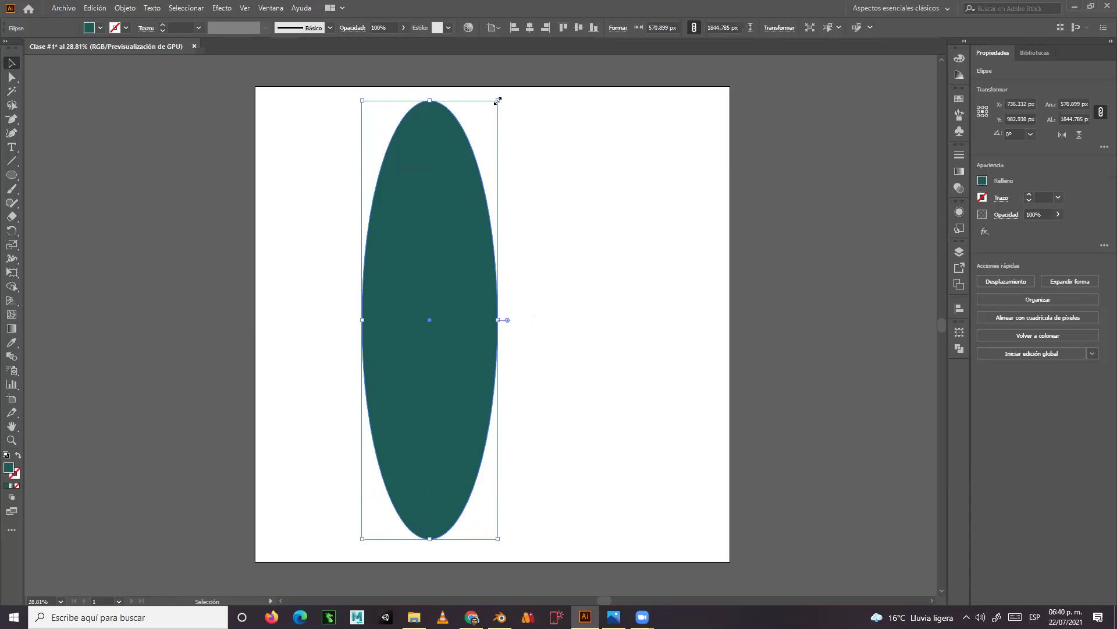
pyautogui.moveTo(499, 100); pyautogui.dragTo(530, 220)
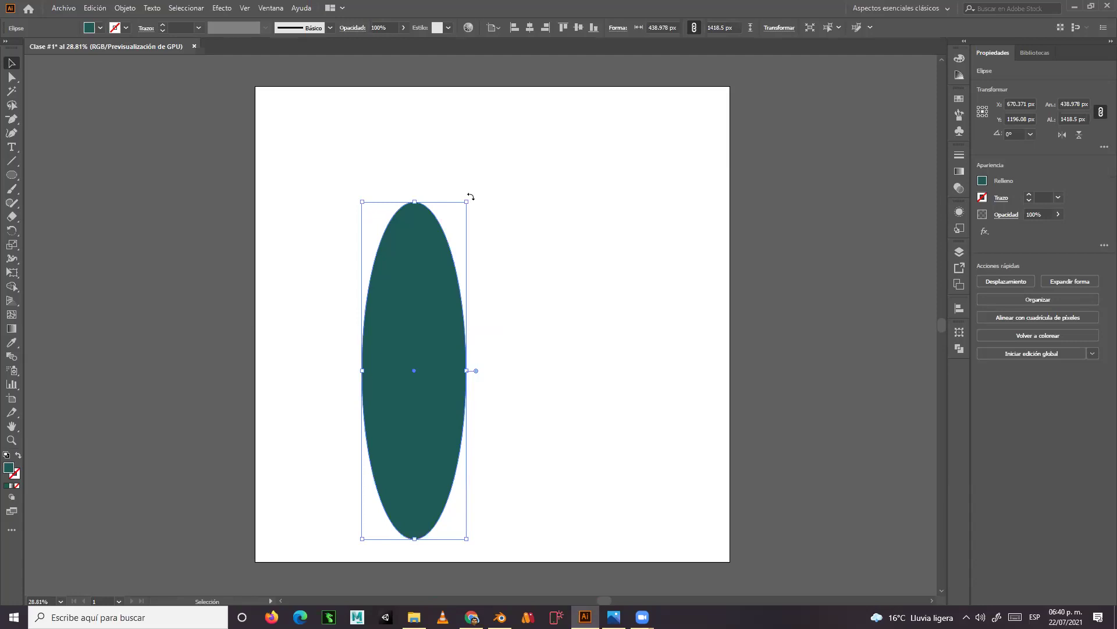
# - Rotate the ellipse until it lies horizontally and move it to about X 972, Y 851 px on the artboard
pyautogui.moveTo(471, 196); pyautogui.dragTo(323, 213)
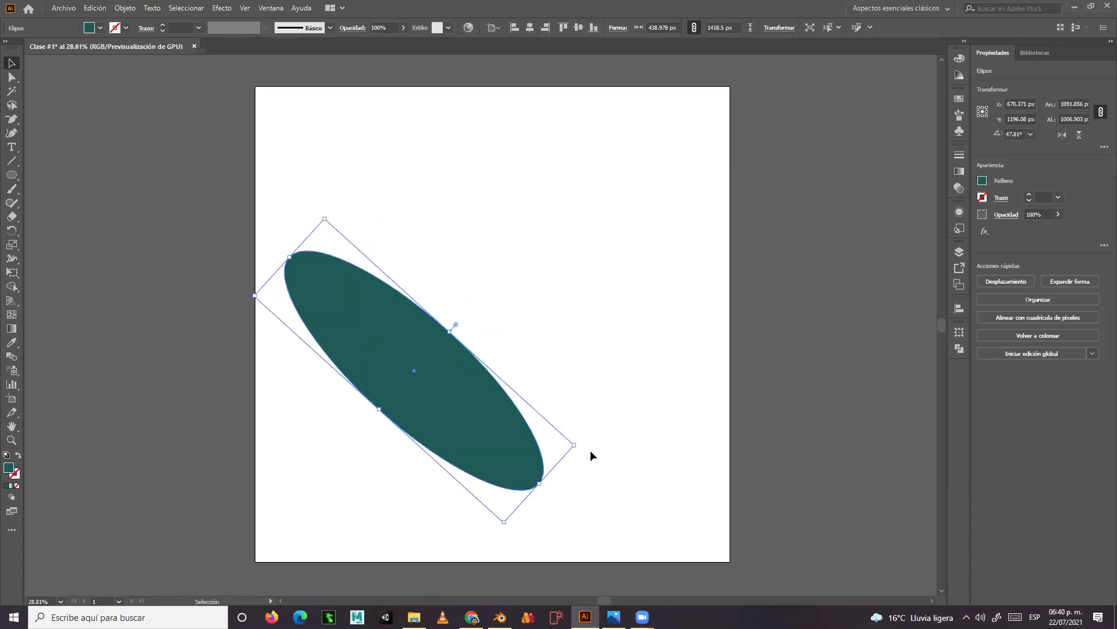
pyautogui.moveTo(578, 447); pyautogui.dragTo(497, 215)
pyautogui.moveTo(494, 309); pyautogui.dragTo(565, 227)
pyautogui.moveTo(645, 206); pyautogui.dragTo(387, 259)
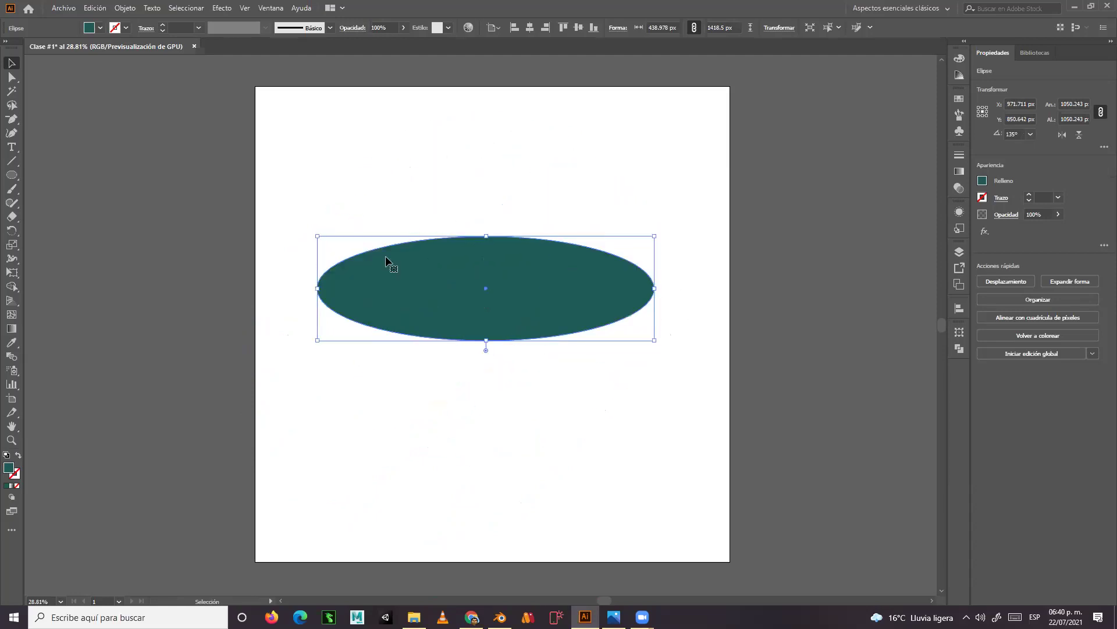
# - Resize the ellipse to an upright oval about 1126 px wide and 1470 px high, centred near X 983, Y 950 px
pyautogui.moveTo(487, 237); pyautogui.dragTo(486, 135)
pyautogui.moveTo(484, 340); pyautogui.dragTo(488, 384)
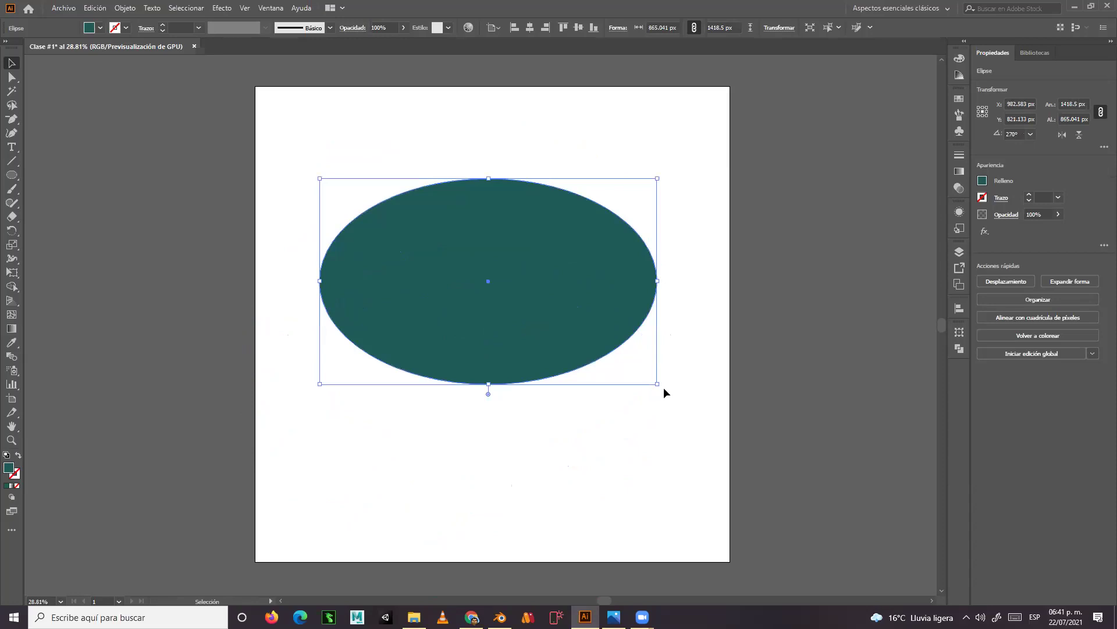
pyautogui.moveTo(658, 385); pyautogui.dragTo(588, 527)
pyautogui.moveTo(494, 351); pyautogui.dragTo(530, 303)
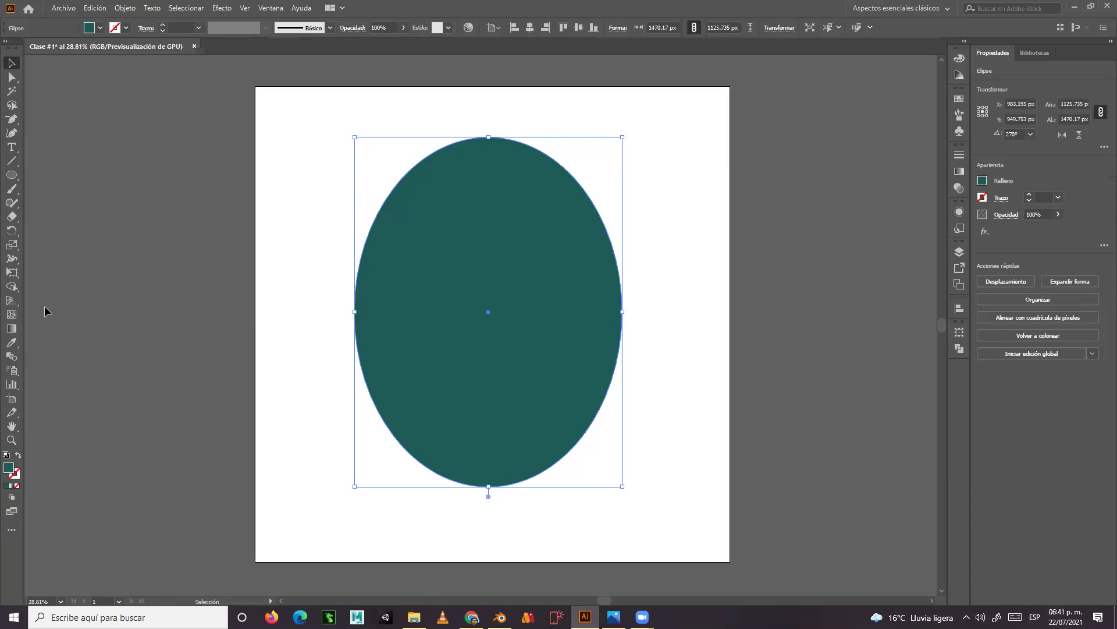
# - Give the ellipse a turquoise stroke with colour #17c6b9 and keep the stroke as the active colour attribute
pyautogui.click(17, 475)
pyautogui.doubleClick(18, 478)
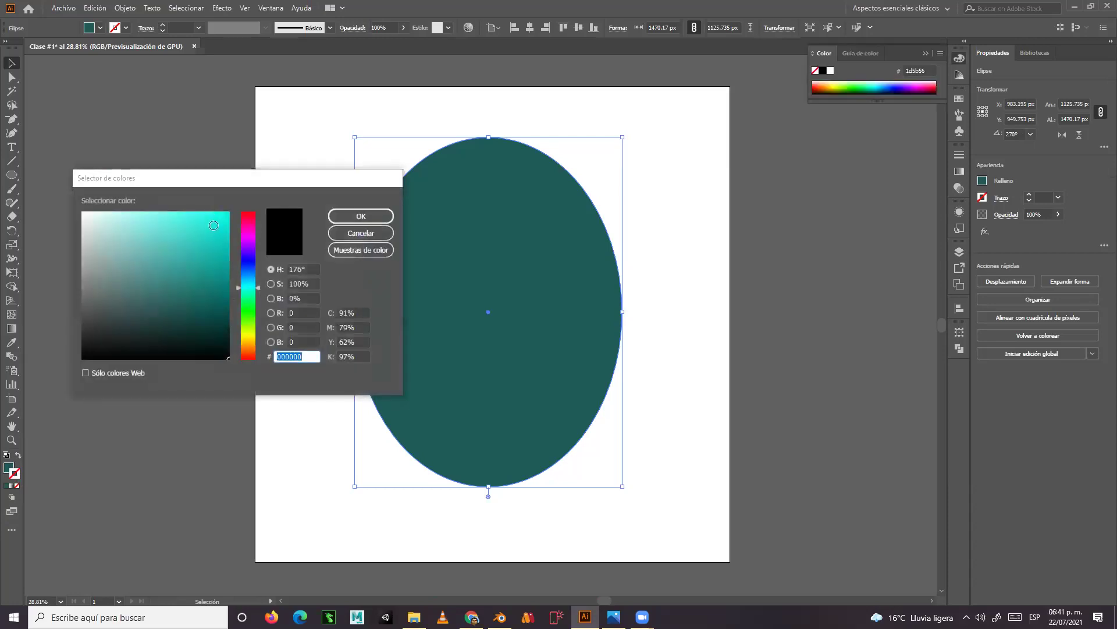
pyautogui.click(213, 244)
pyautogui.click(343, 217)
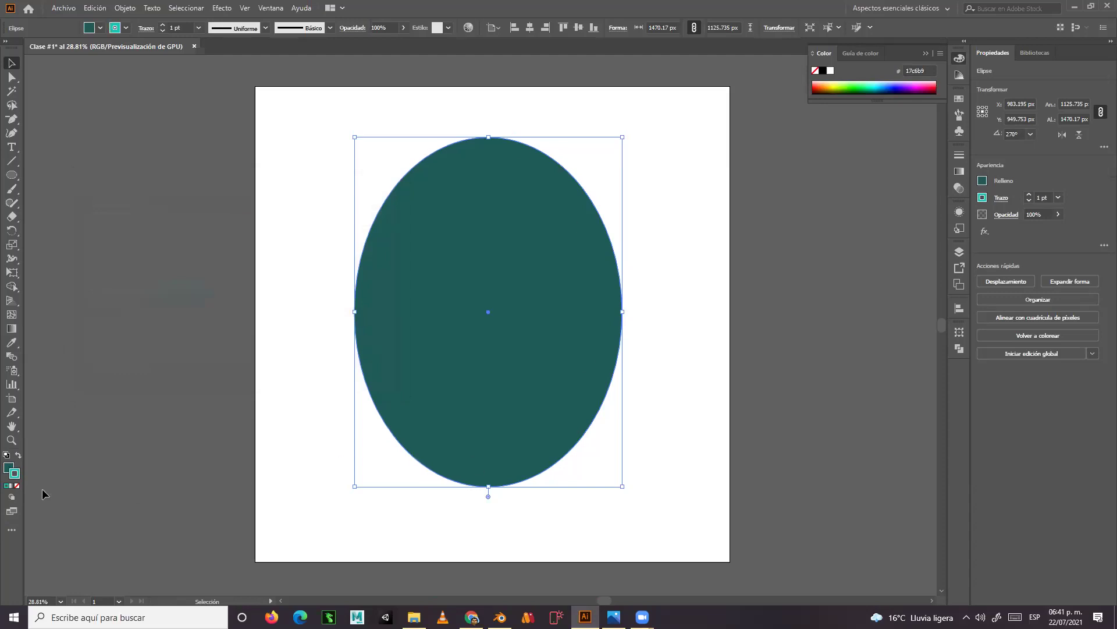
pyautogui.click(8, 469)
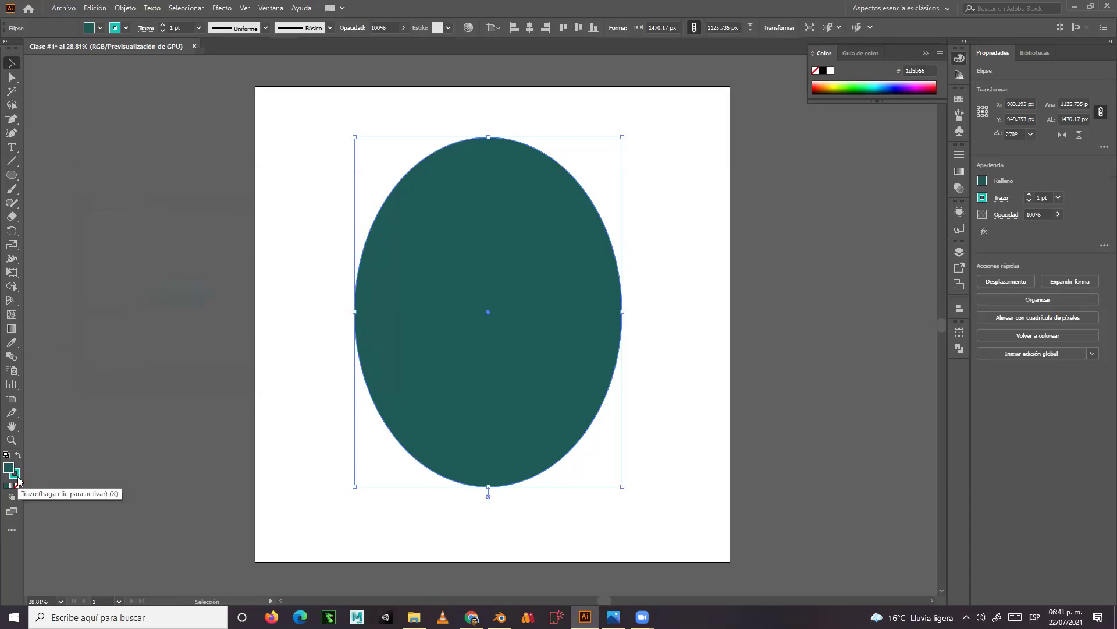
pyautogui.click(18, 477)
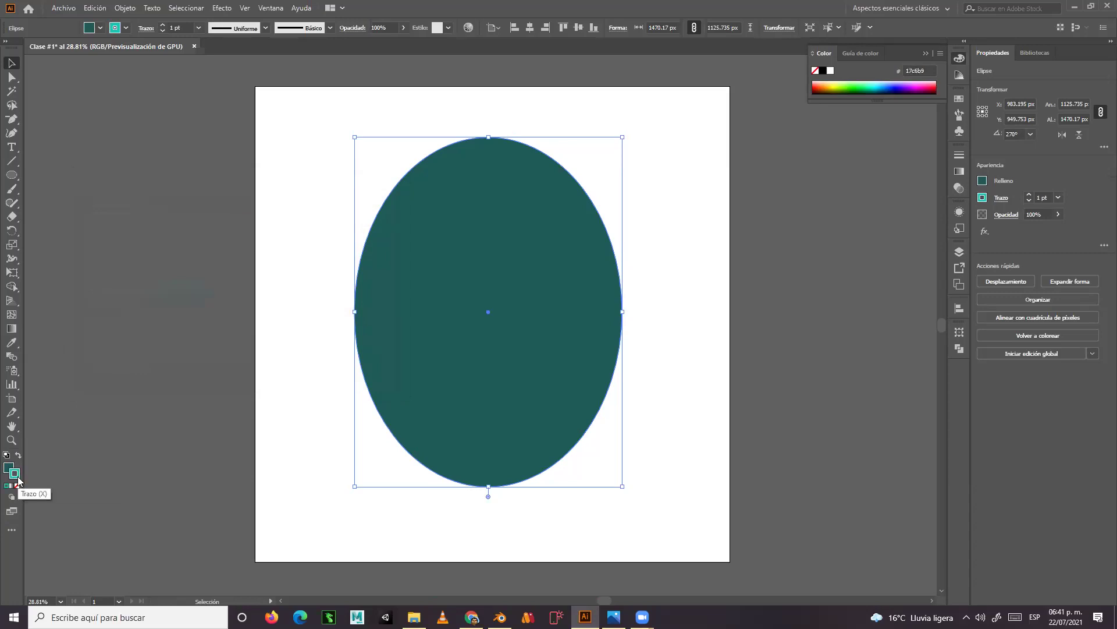
# - Increase the ellipse's stroke weight to 33 pt and deselect the shape
pyautogui.click(163, 25)
pyautogui.click(163, 25)
pyautogui.click(163, 25)
pyautogui.click(163, 25)
pyautogui.click(163, 25)
pyautogui.click(163, 25)
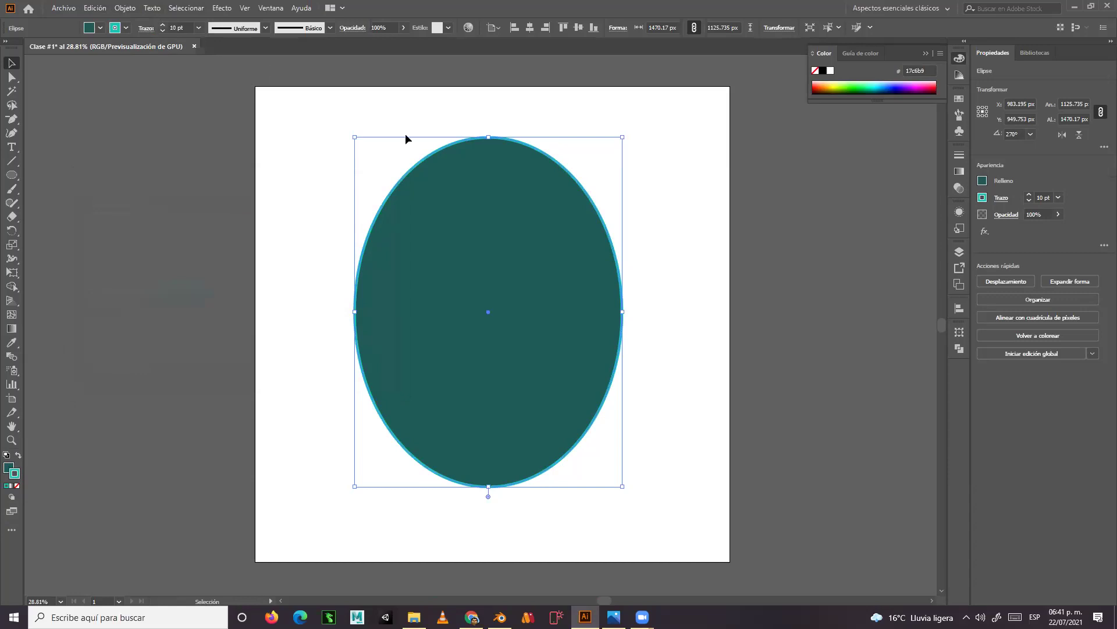
pyautogui.click(1029, 197)
pyautogui.click(1029, 196)
pyautogui.click(1029, 197)
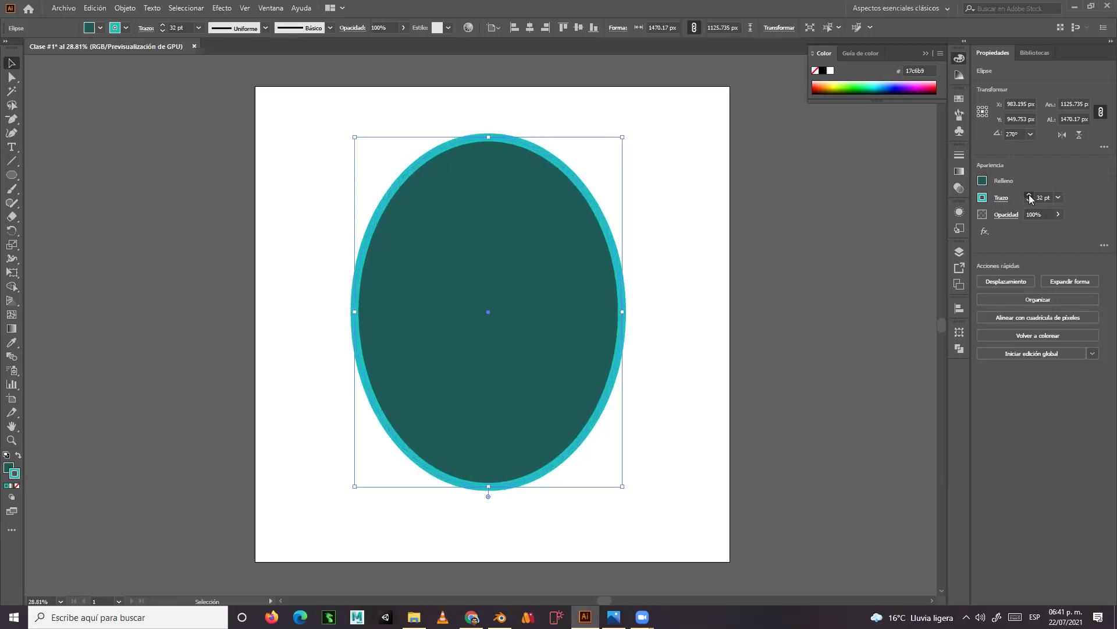
pyautogui.click(657, 309)
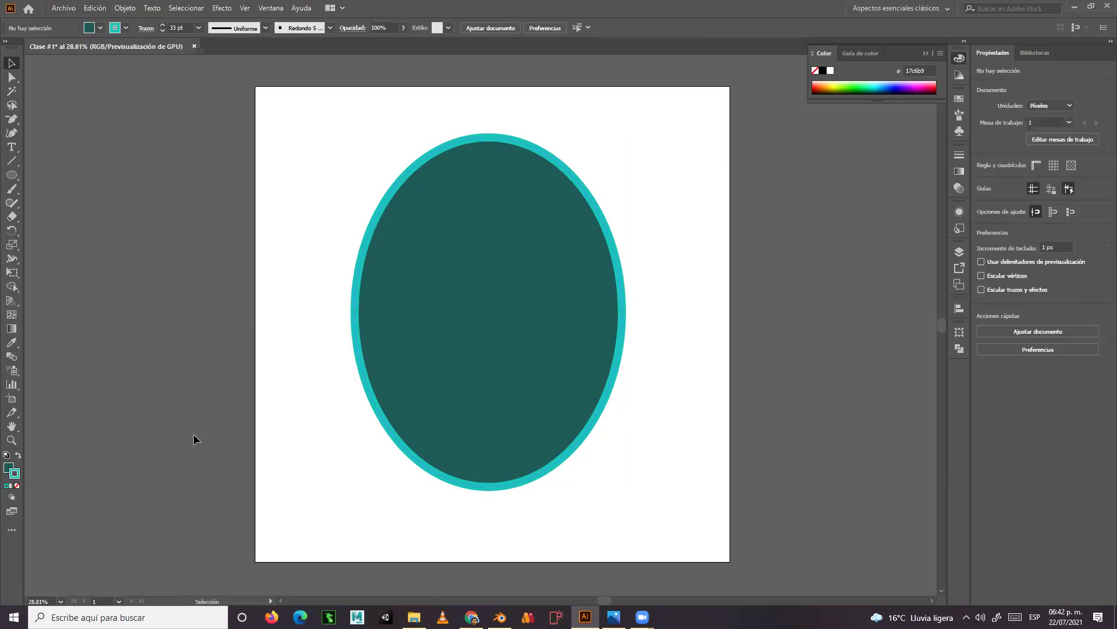
# - Try to change the fill colour to red #dd223d with no object selected
pyautogui.click(7, 470)
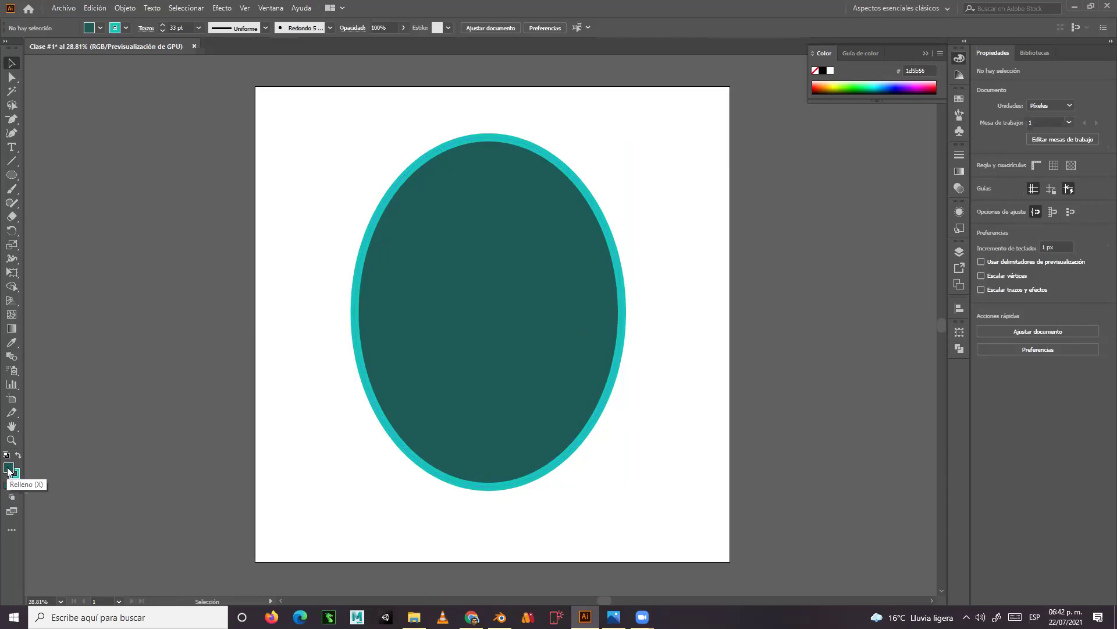
pyautogui.doubleClick(8, 471)
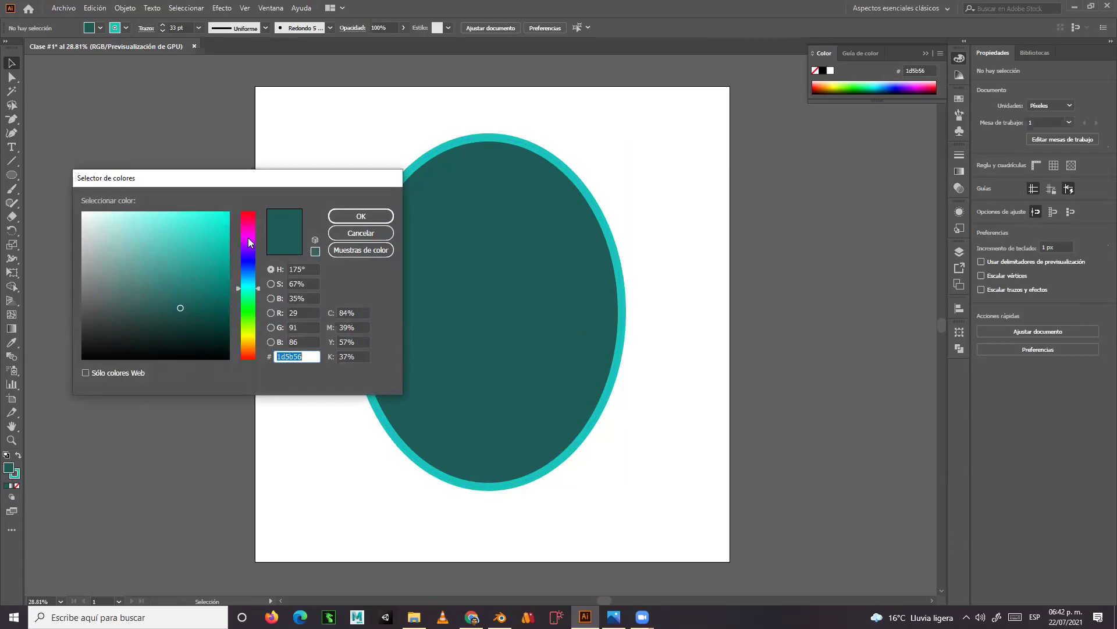
pyautogui.click(248, 214)
pyautogui.moveTo(196, 247); pyautogui.dragTo(207, 231)
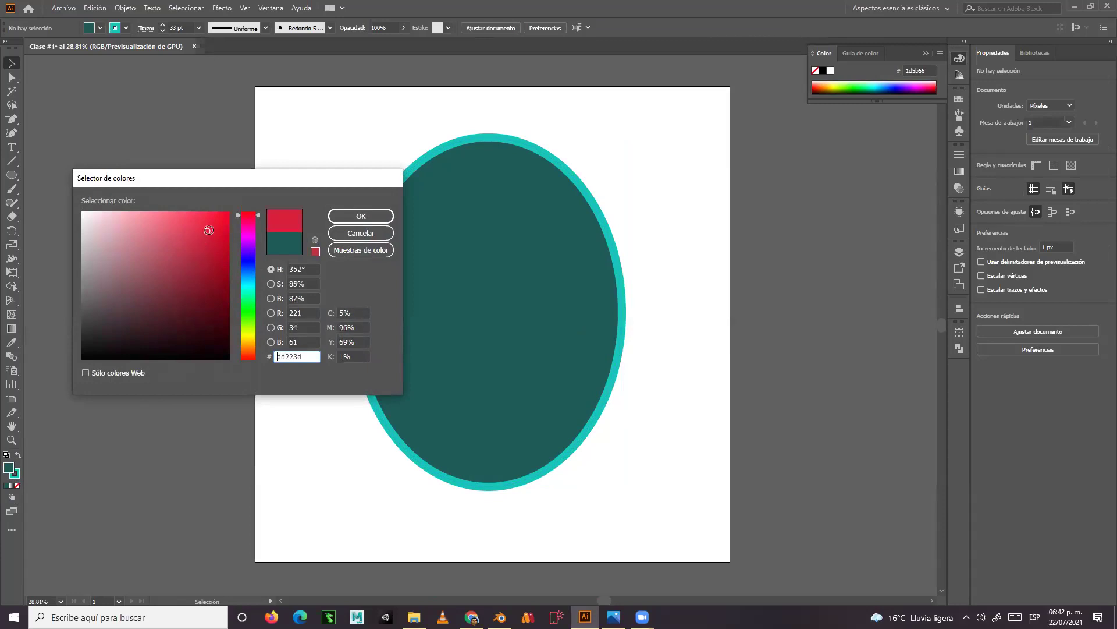
pyautogui.click(340, 217)
# - Select the ellipse and set its fill colour to the pinkish red #dd225c
pyautogui.click(485, 305)
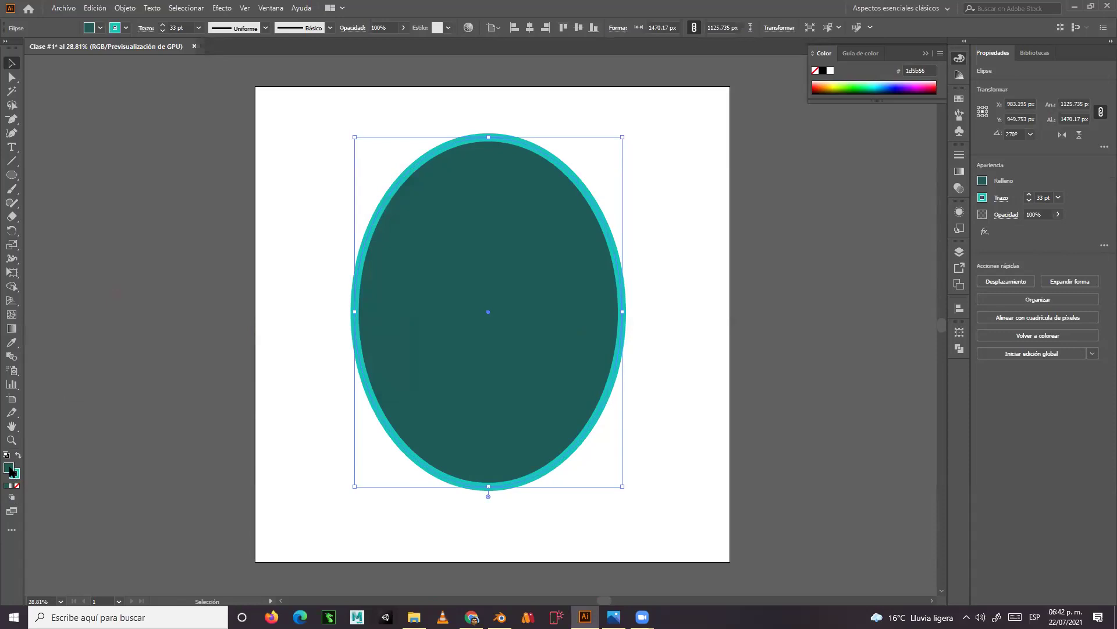
pyautogui.click(248, 219)
pyautogui.click(207, 230)
pyautogui.click(344, 214)
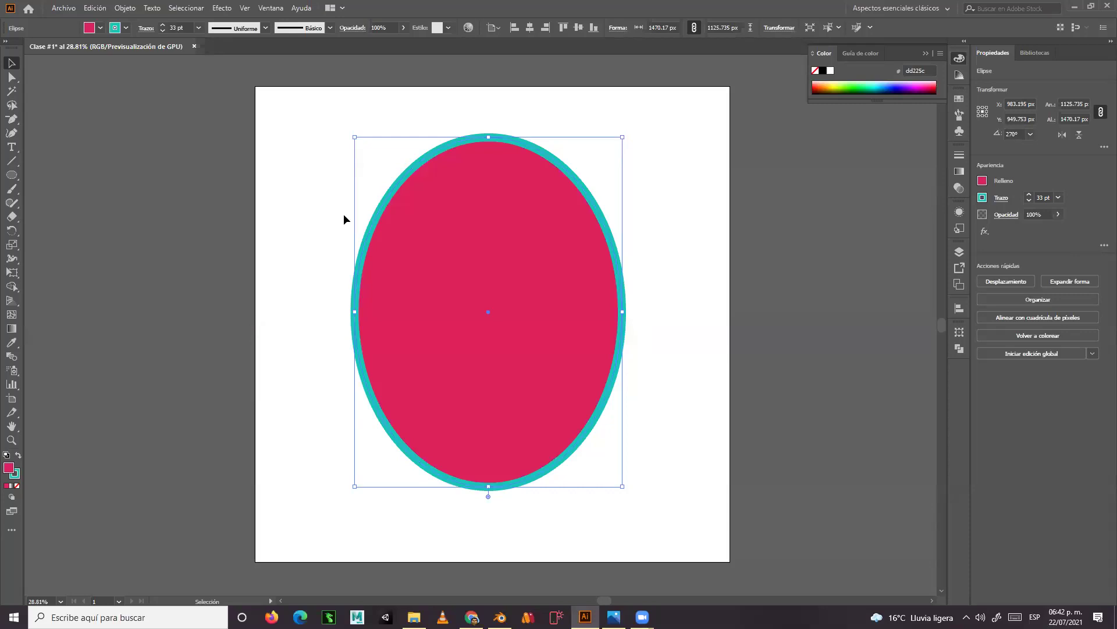
# - Set the ellipse's stroke colour to blue #0f0fed and deselect the shape
pyautogui.doubleClick(16, 477)
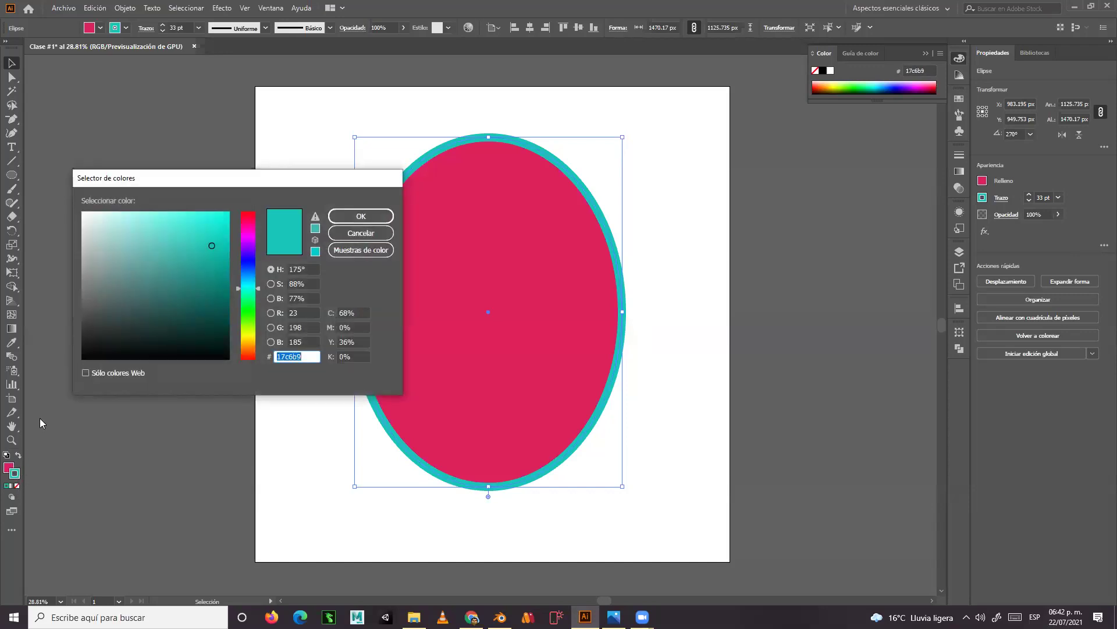
pyautogui.click(249, 264)
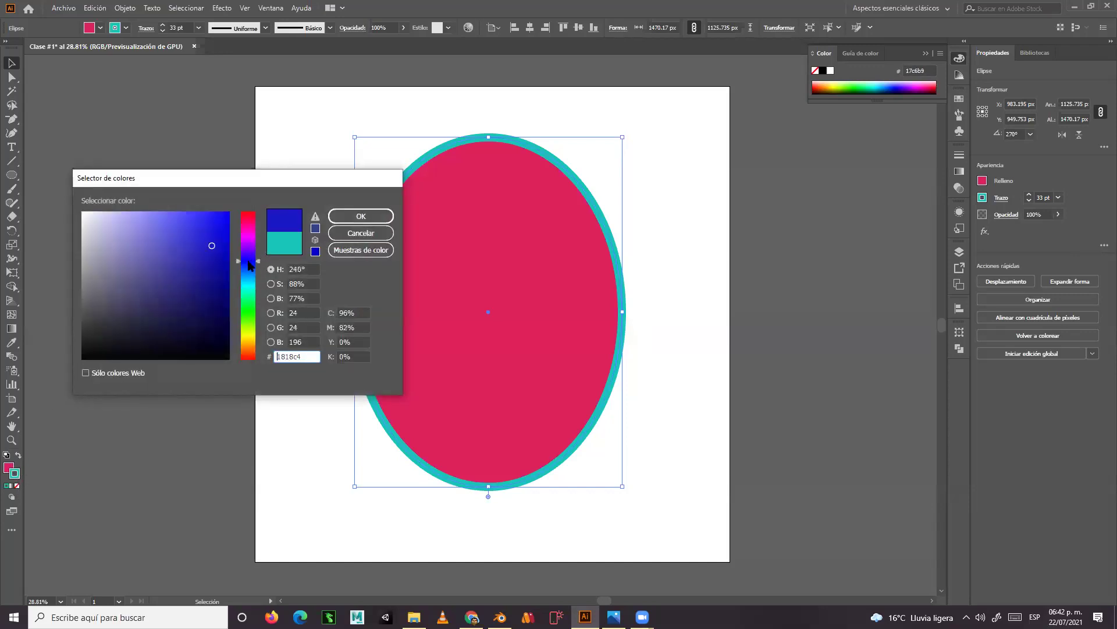
pyautogui.click(220, 221)
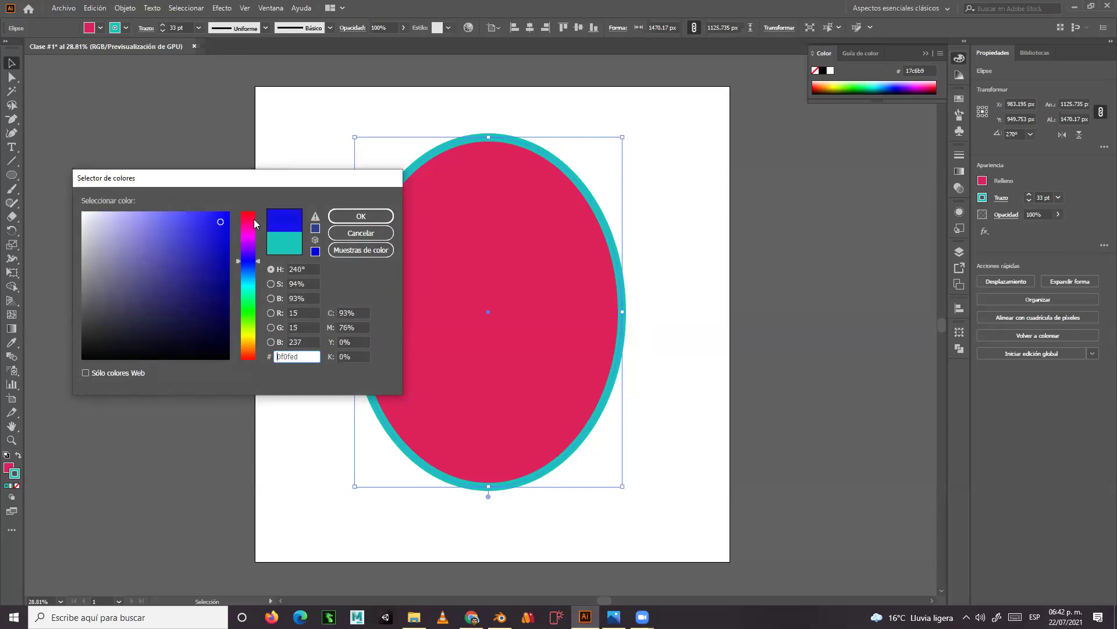
pyautogui.click(336, 218)
pyautogui.click(288, 209)
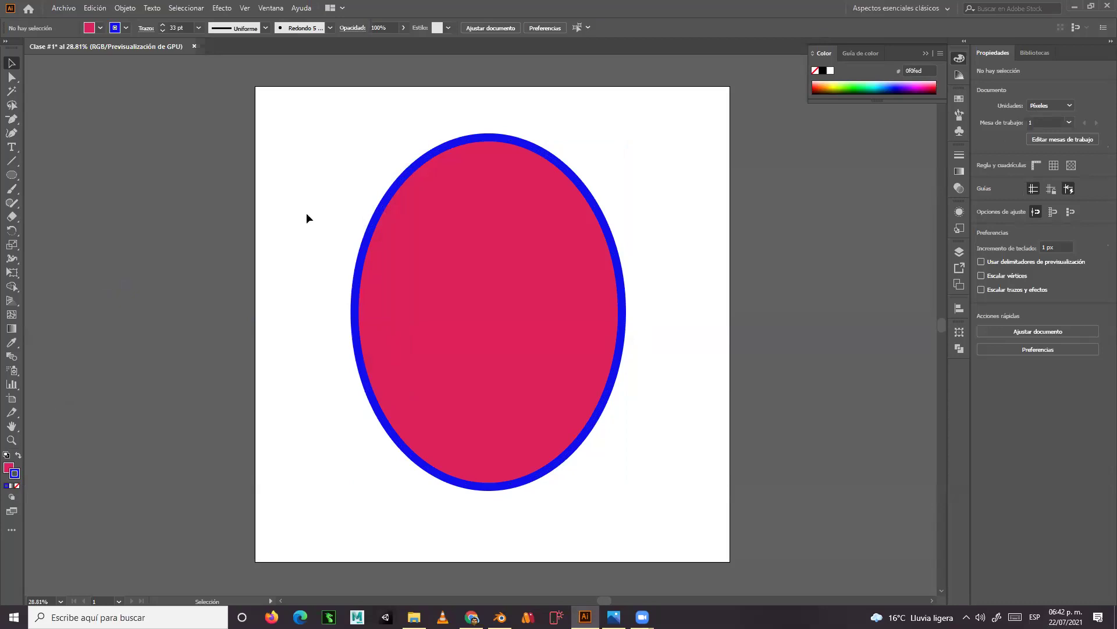
# - Switch from the Ellipse tool to the Rectangle tool and display the other shape tools in its group
pyautogui.click(15, 178)
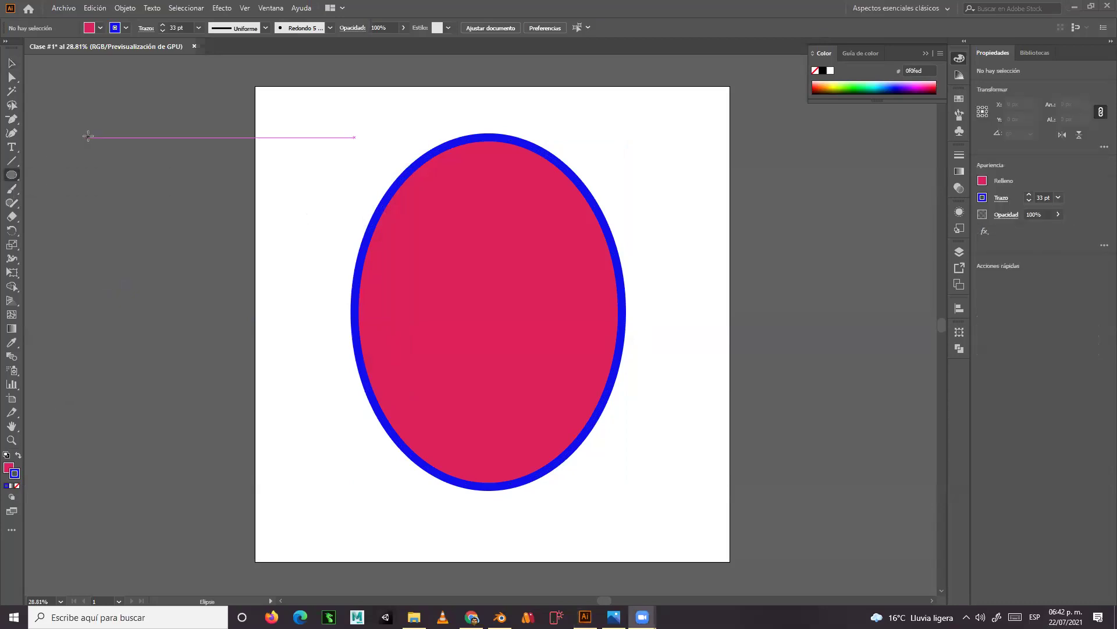
pyautogui.click(8, 62)
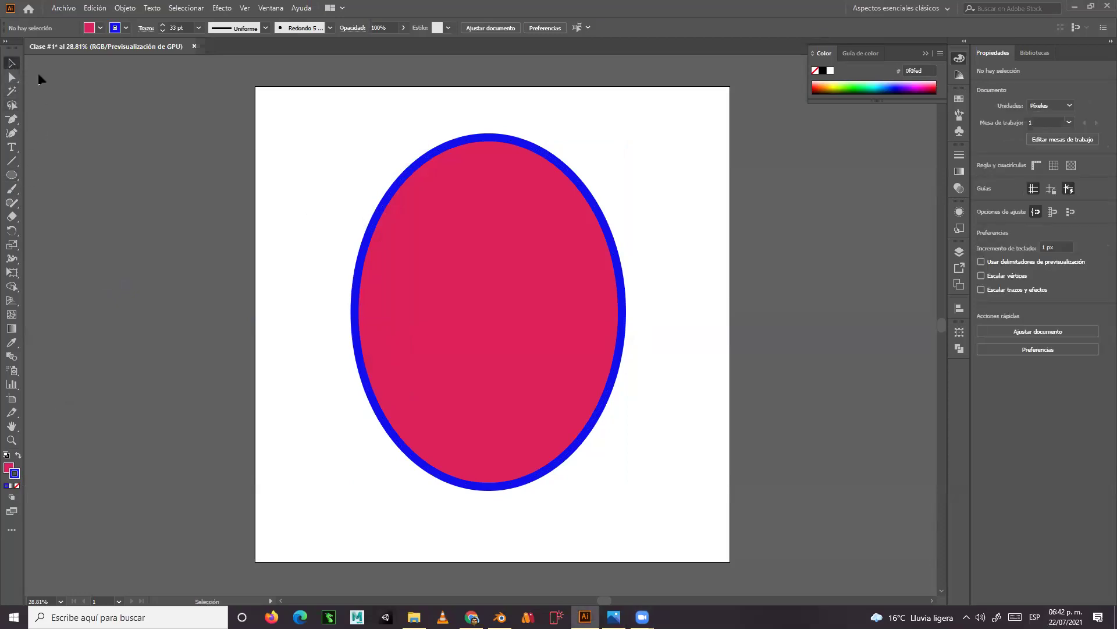
pyautogui.click(14, 179)
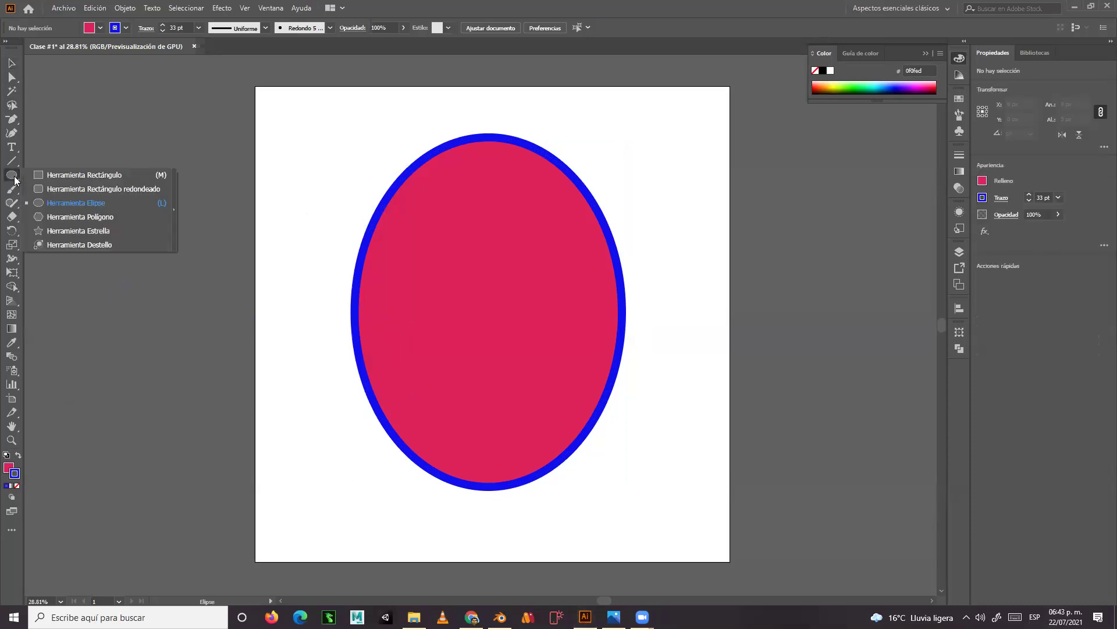
pyautogui.click(61, 175)
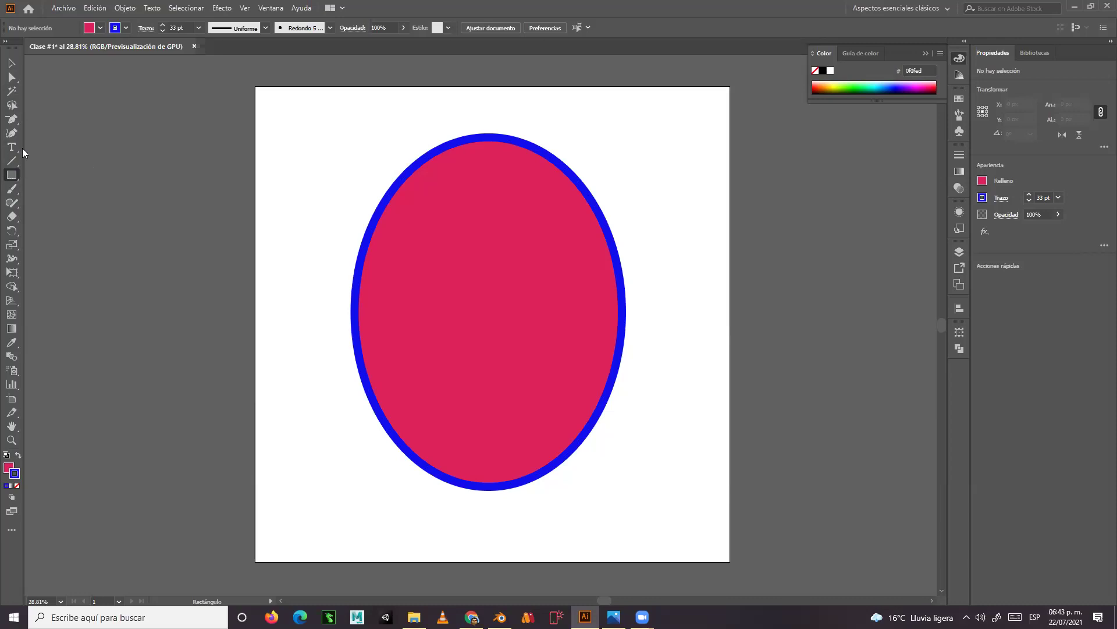
pyautogui.click(17, 182)
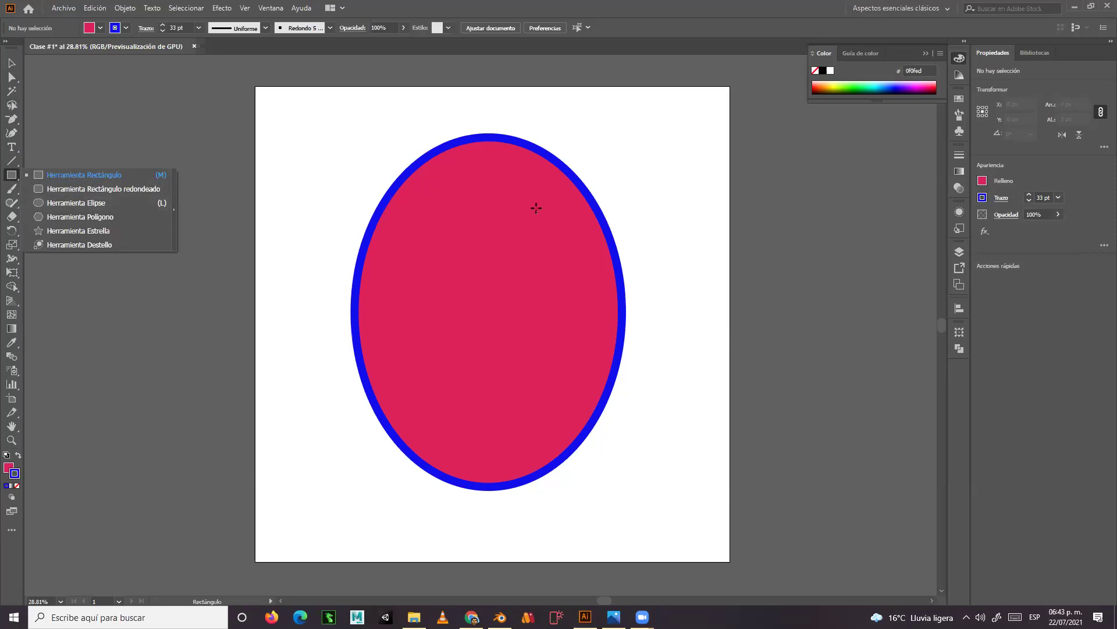
# - Draw three five-pointed stars with the Star tool, two beside the upper part of the ellipse and one over its lower right part
pyautogui.click(98, 232)
pyautogui.moveTo(291, 181); pyautogui.dragTo(324, 193)
pyautogui.moveTo(621, 161); pyautogui.dragTo(656, 120)
pyautogui.moveTo(549, 369); pyautogui.dragTo(501, 399)
# - Select the ellipse together with all three stars and delete them to empty the artboard
pyautogui.click(12, 63)
pyautogui.moveTo(171, 86); pyautogui.dragTo(710, 525)
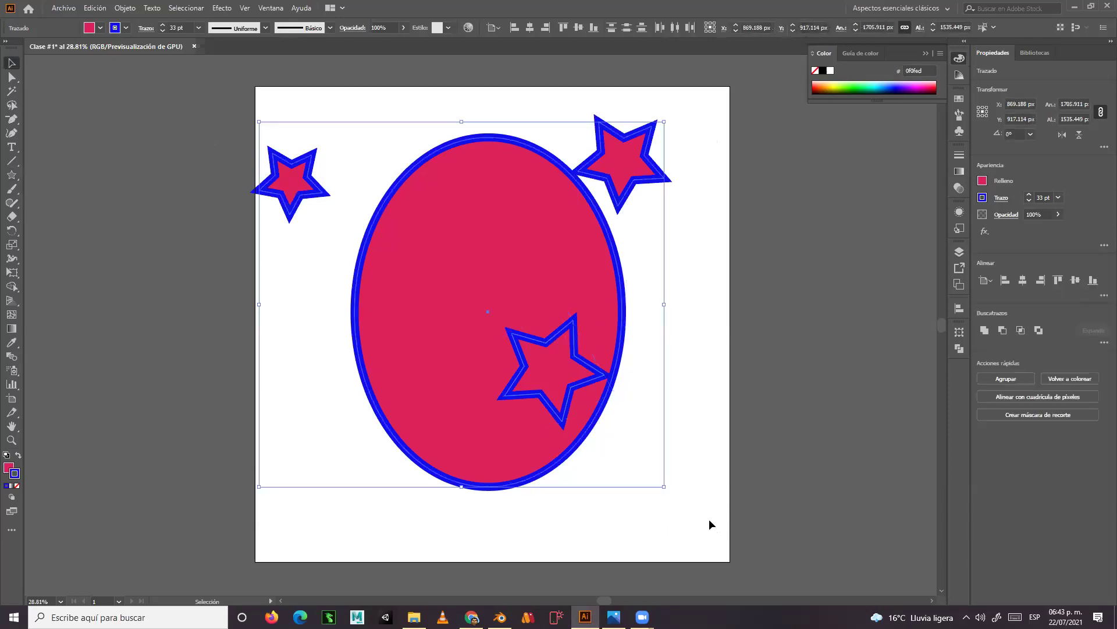
pyautogui.press('Delete')
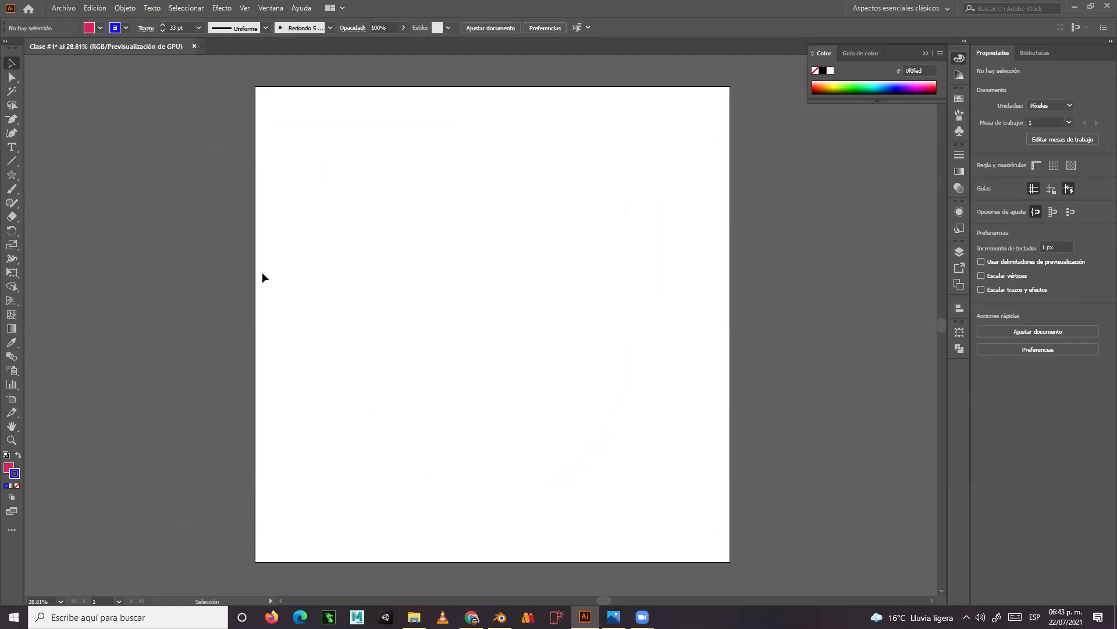
# - Draw a tall ellipse about 843 by 1318 px near the centre of the artboard as the face and deselect it
pyautogui.click(11, 176)
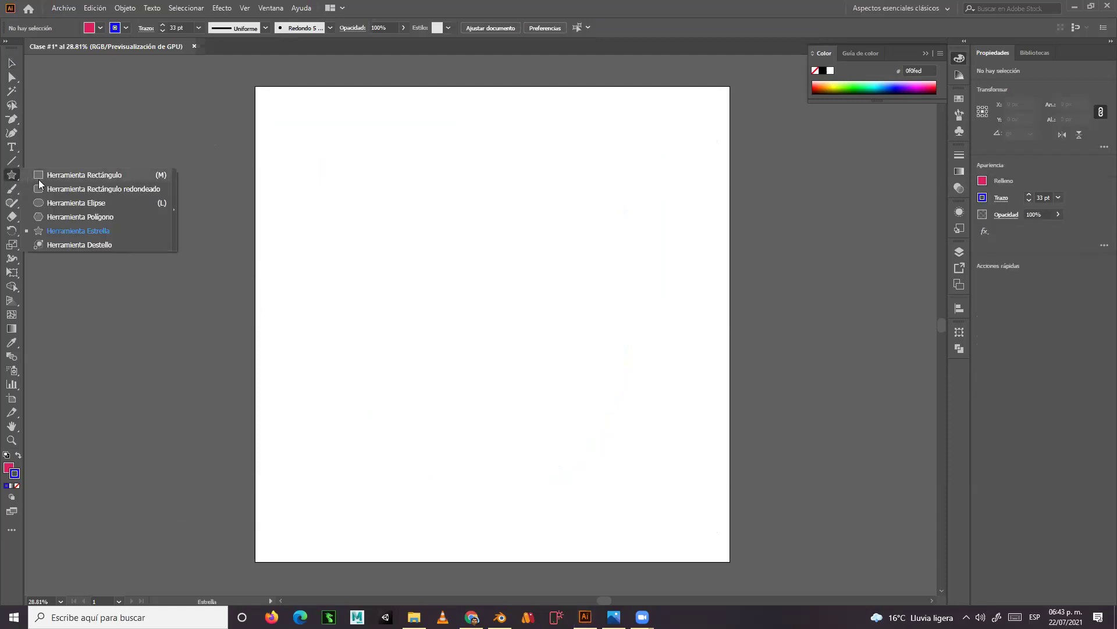
pyautogui.click(71, 204)
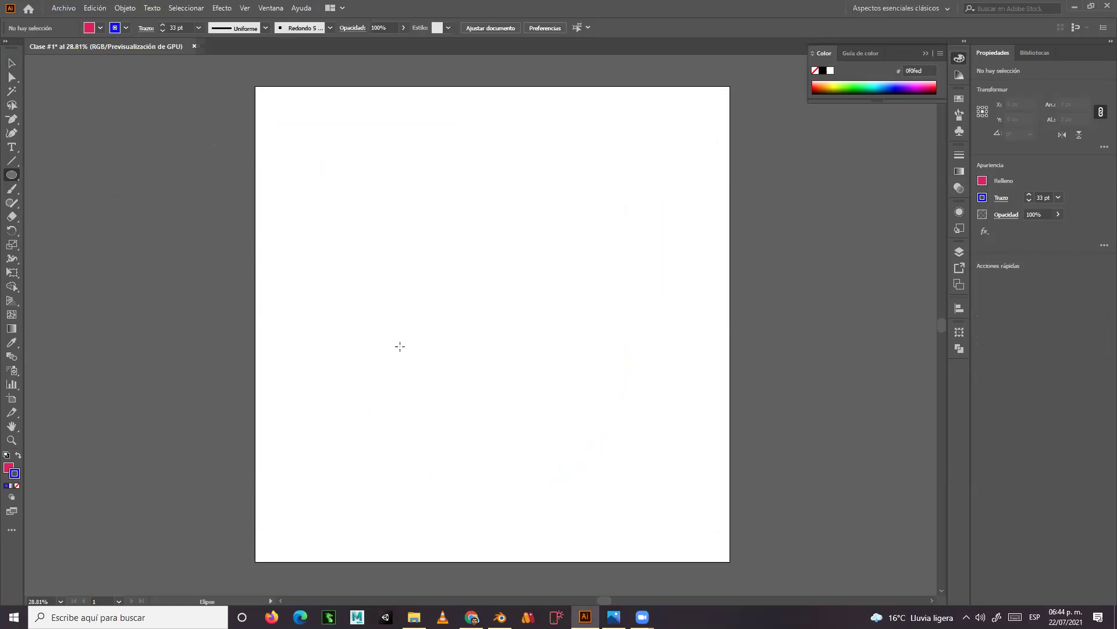
pyautogui.moveTo(402, 154)
pyautogui.mouseDown()
pyautogui.moveTo(554, 464)
pyautogui.moveTo(602, 465)
pyautogui.mouseUp()
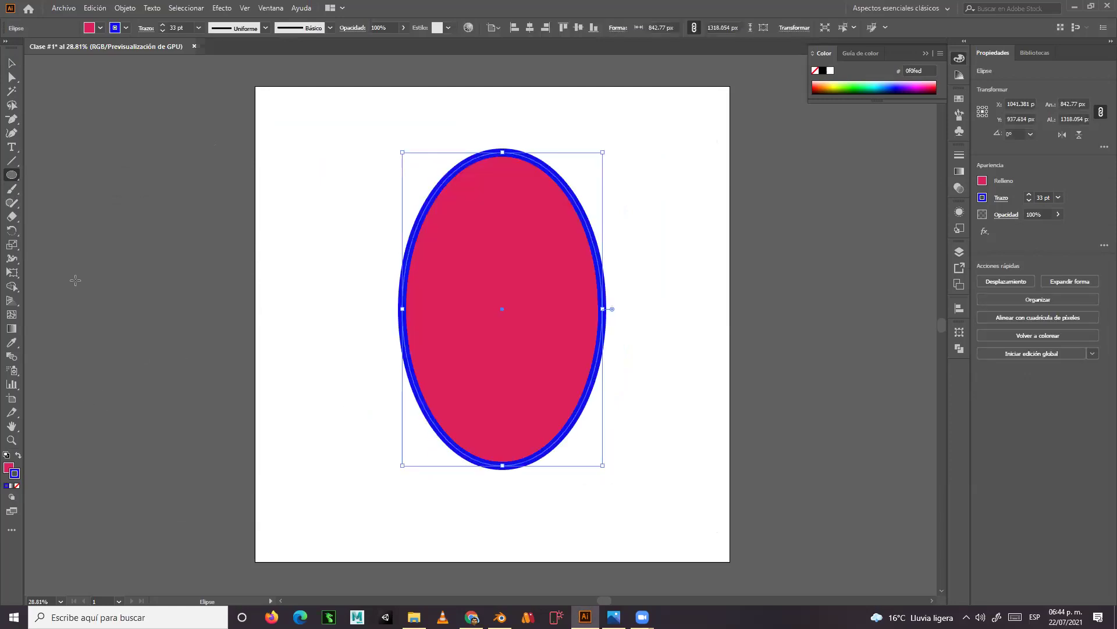
pyautogui.click(13, 63)
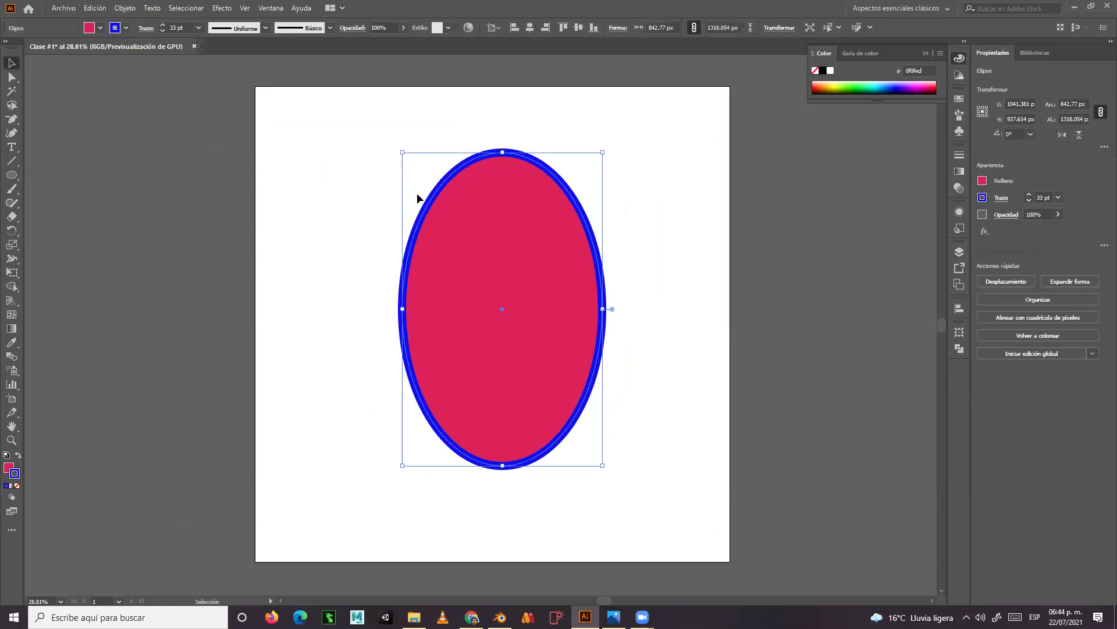
pyautogui.click(295, 223)
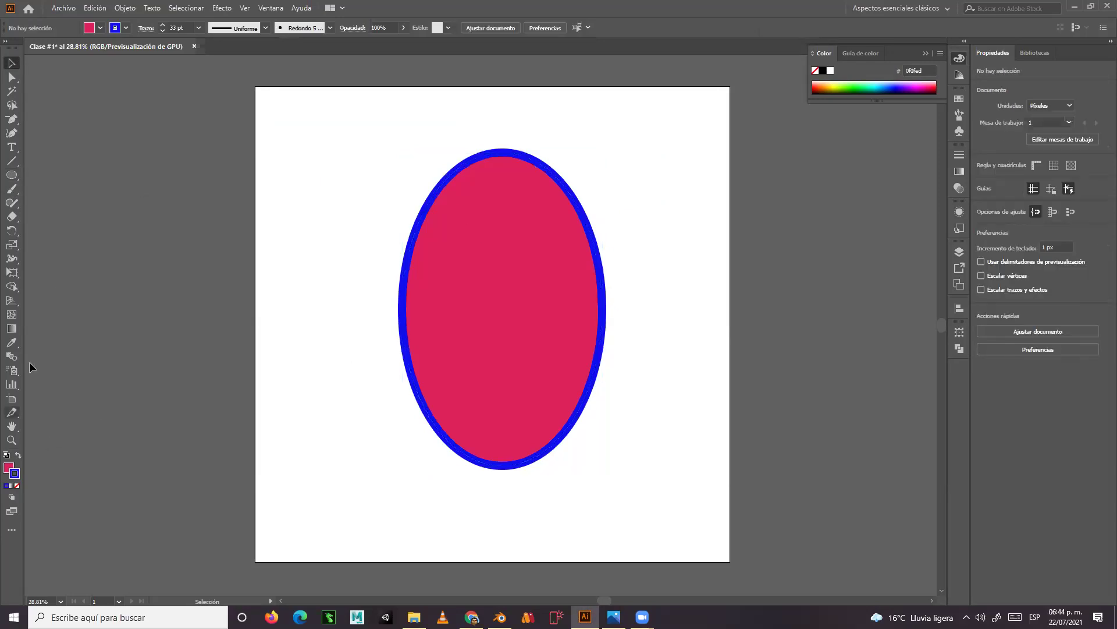
# - Set the fill to white #ffffff and draw two eye ellipses, each roughly 206 by 326 px, side by side in the face's upper half
pyautogui.click(8, 468)
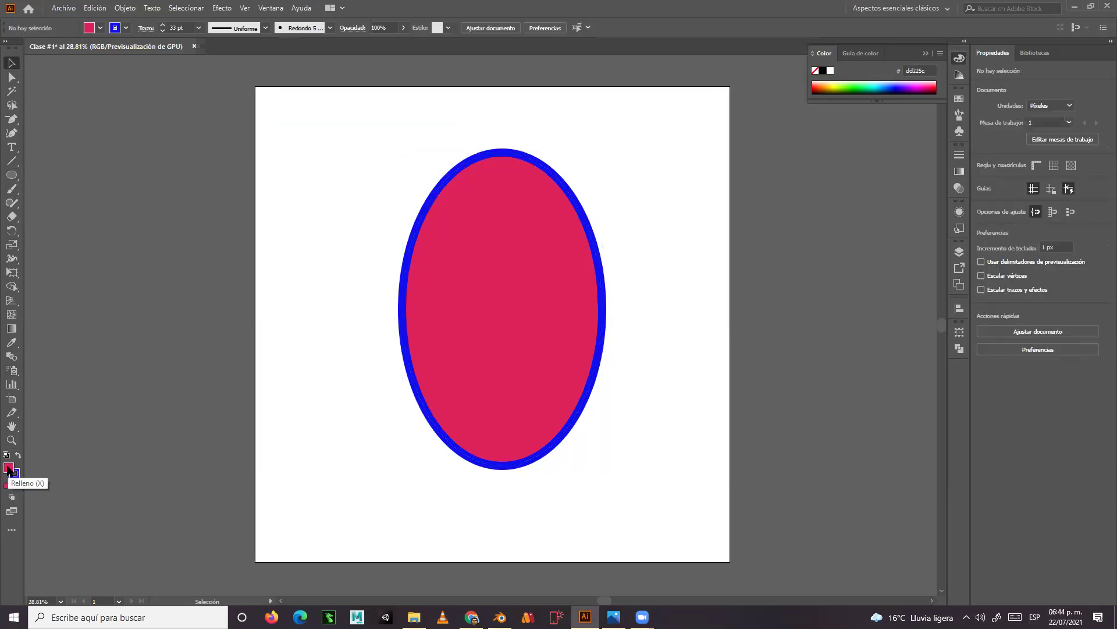
pyautogui.doubleClick(9, 467)
pyautogui.write('ffffff')
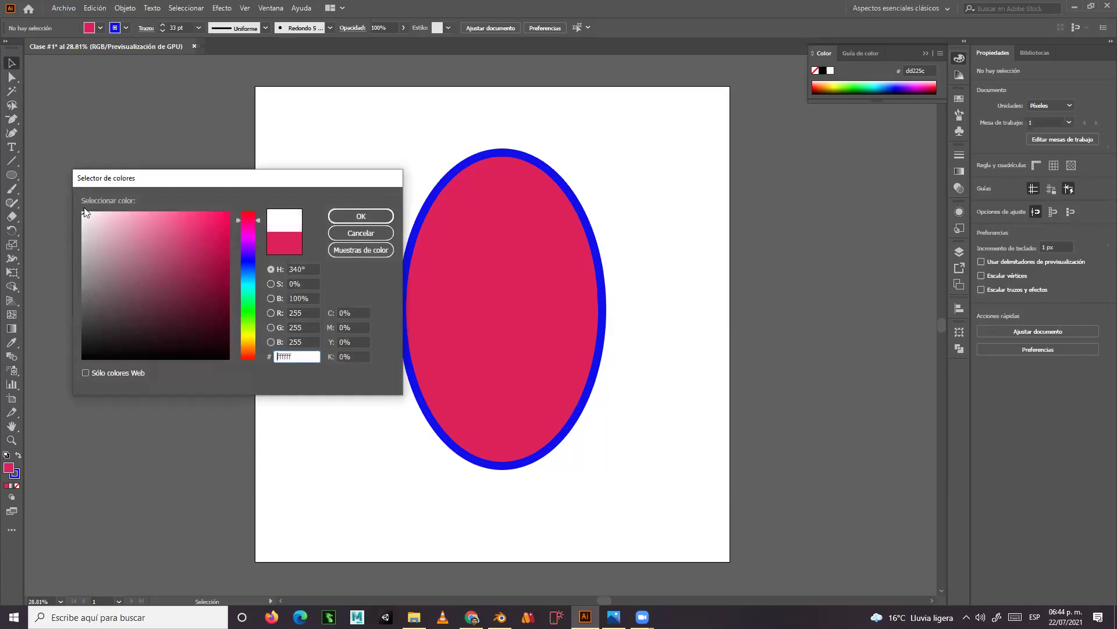
pyautogui.click(347, 215)
pyautogui.click(11, 174)
pyautogui.moveTo(442, 231); pyautogui.dragTo(496, 309)
pyautogui.moveTo(517, 231); pyautogui.dragTo(565, 309)
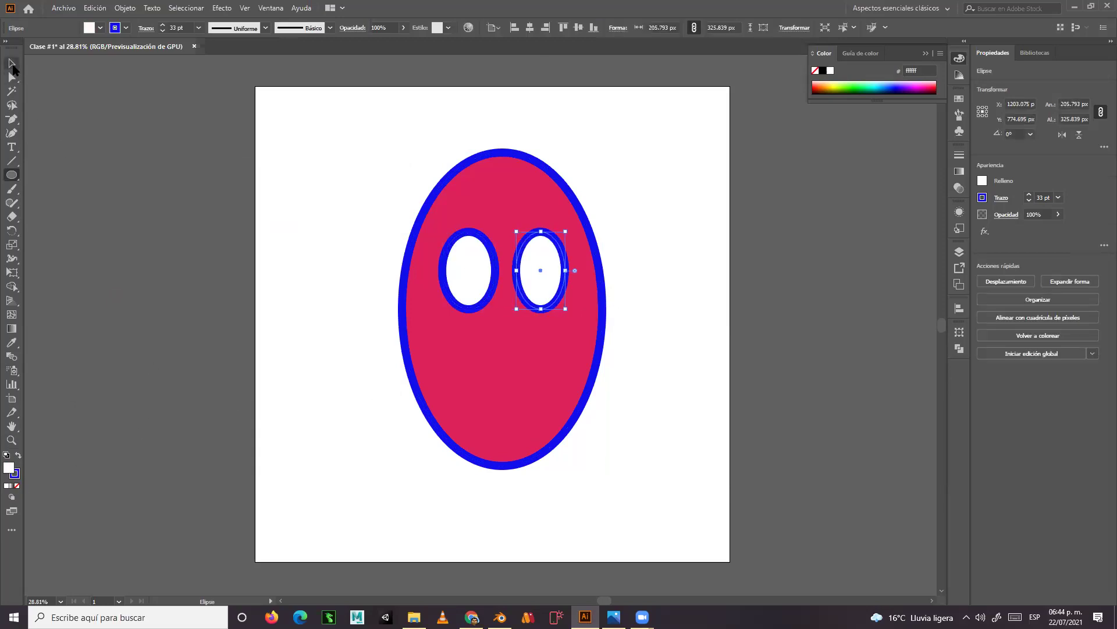
pyautogui.click(13, 67)
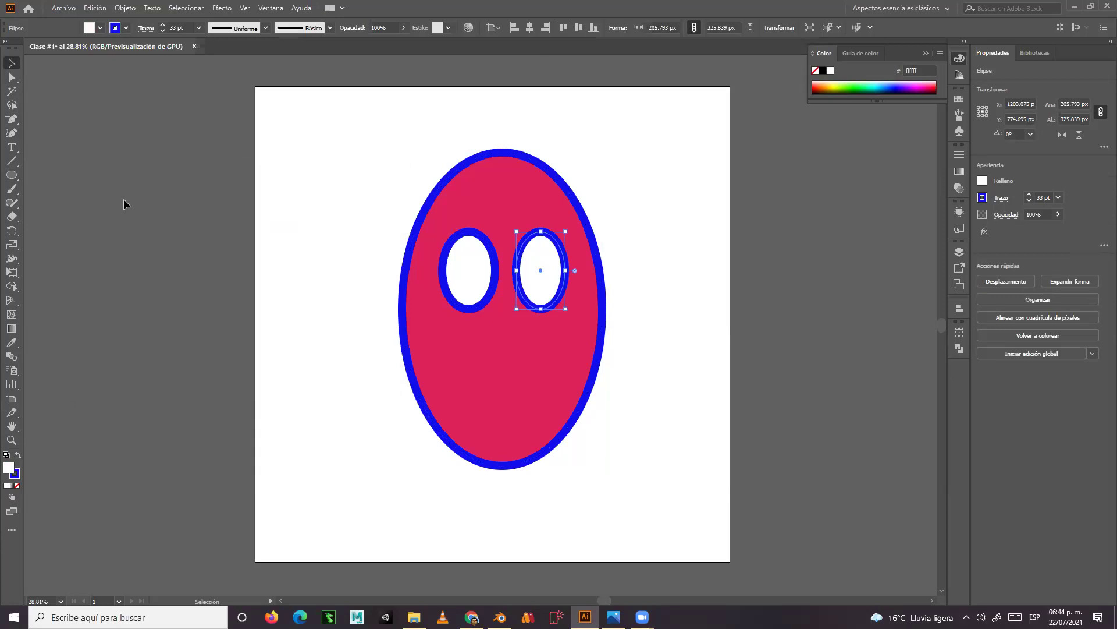
pyautogui.click(123, 200)
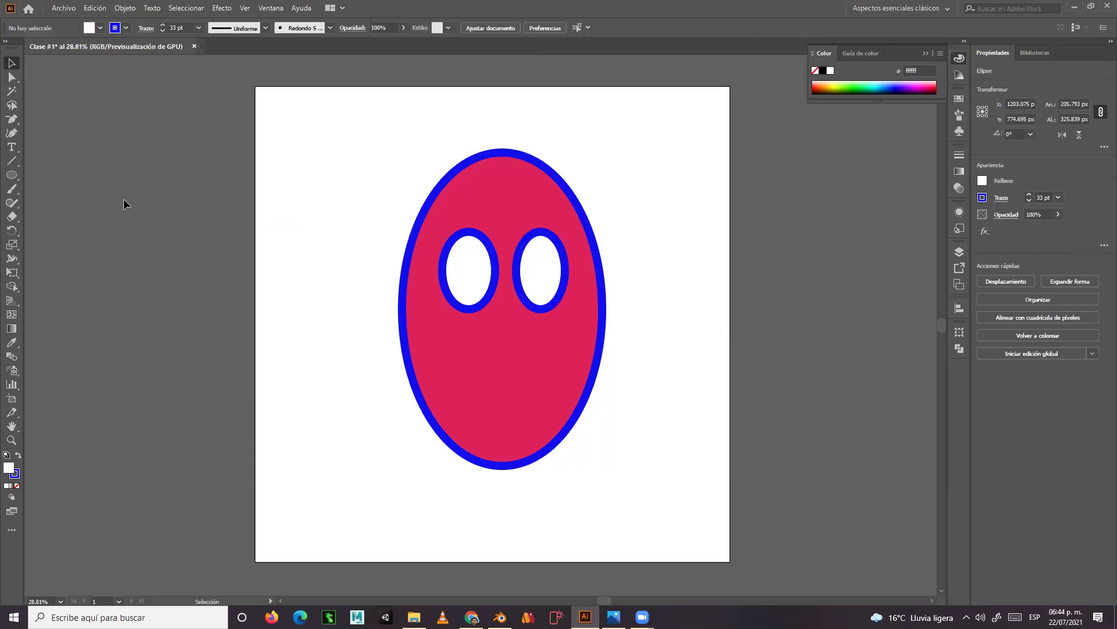
# - Set the fill to black #000000 and draw a small pupil ellipse in each eye, the right one about 64 by 118 px
pyautogui.doubleClick(10, 468)
pyautogui.moveTo(173, 308); pyautogui.dragTo(171, 359)
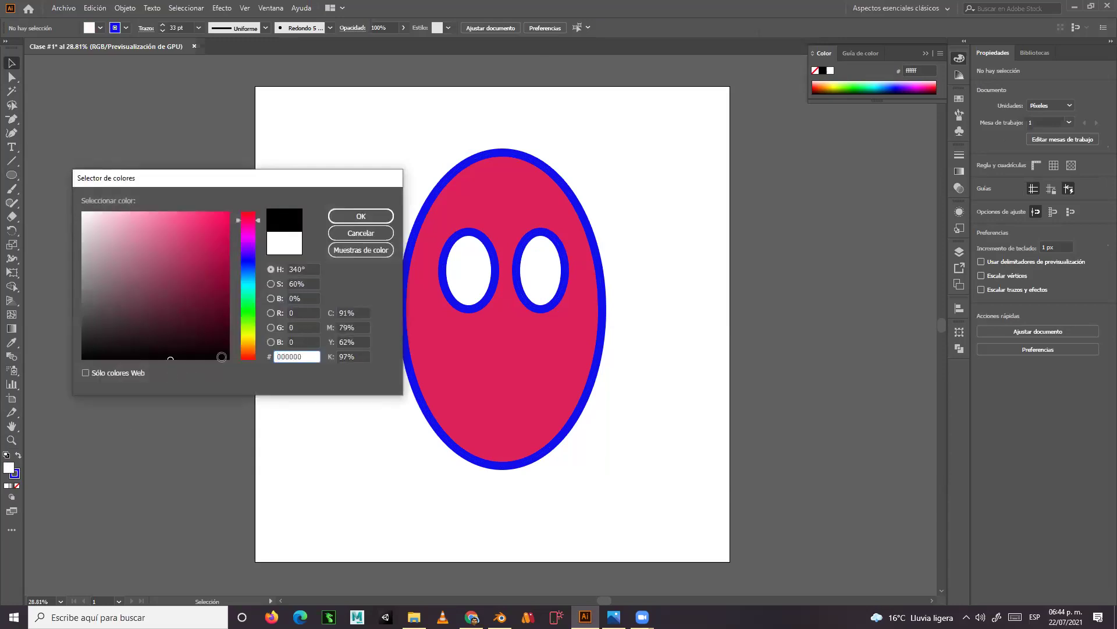
pyautogui.click(338, 216)
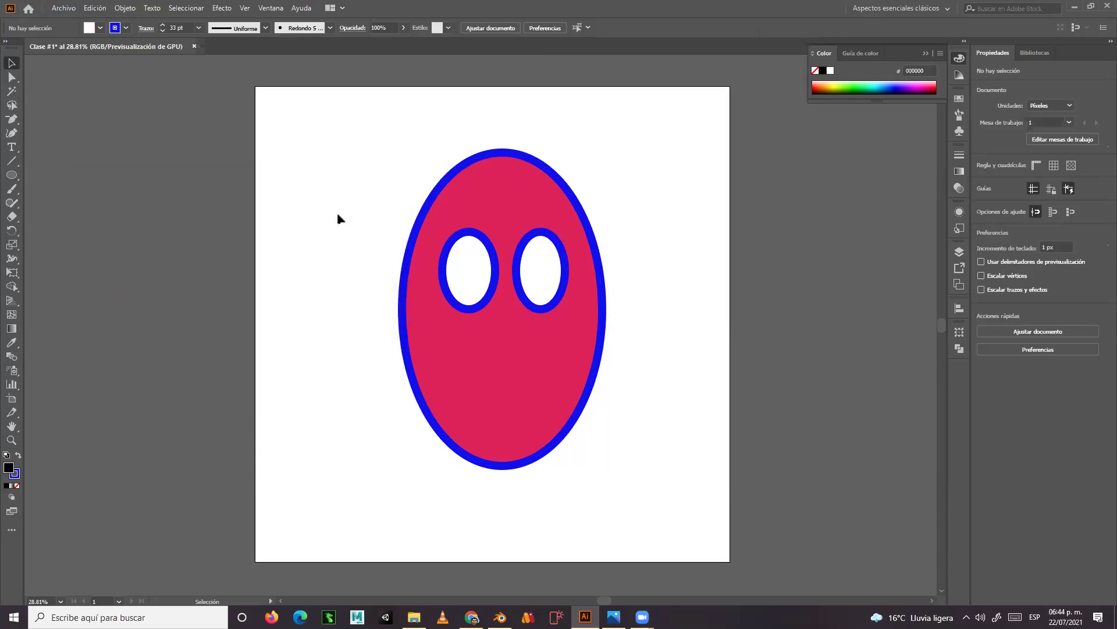
pyautogui.click(11, 175)
pyautogui.moveTo(462, 258); pyautogui.dragTo(482, 288)
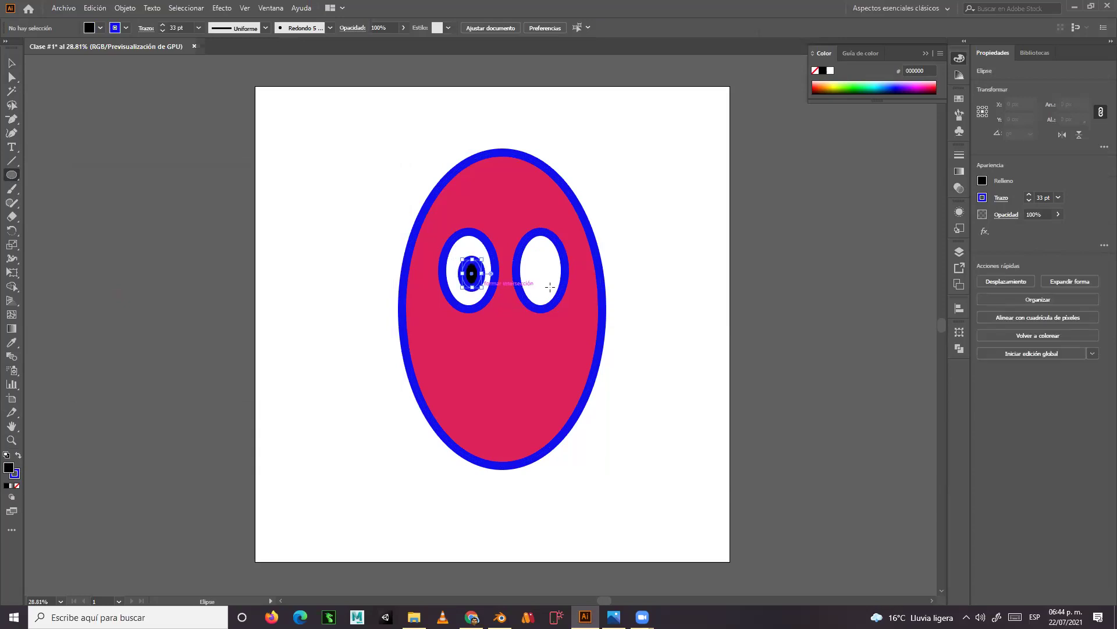
pyautogui.moveTo(529, 260); pyautogui.dragTo(545, 287)
pyautogui.click(11, 63)
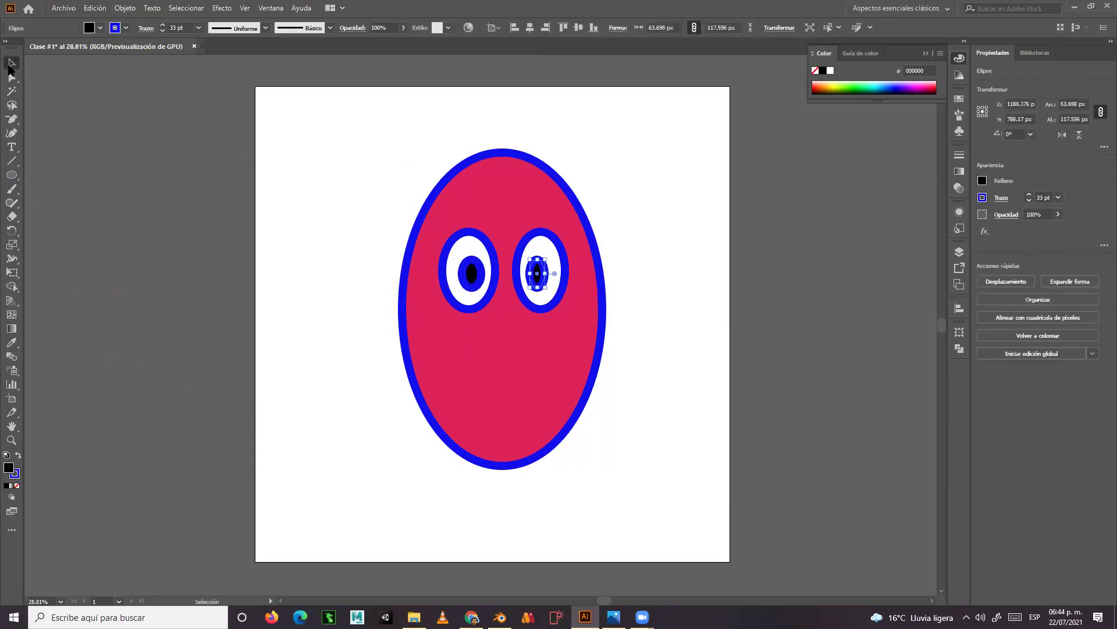
pyautogui.click(118, 239)
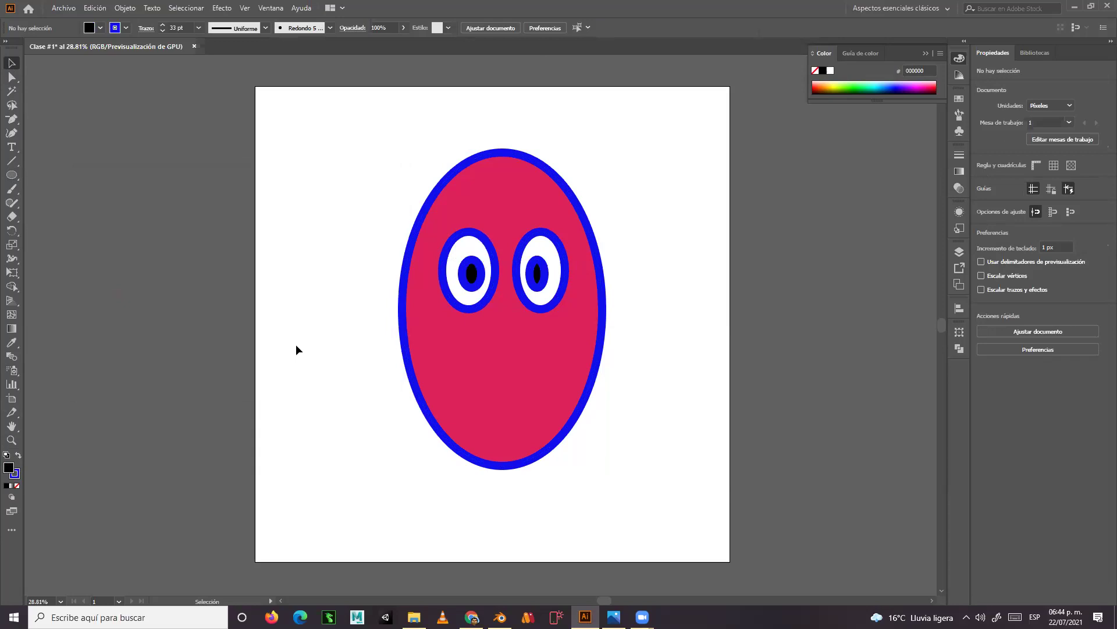
# - Draw a wide, thin rectangle with the Rectangle tool below the eyes as the mouth and deselect it
pyautogui.click(11, 175)
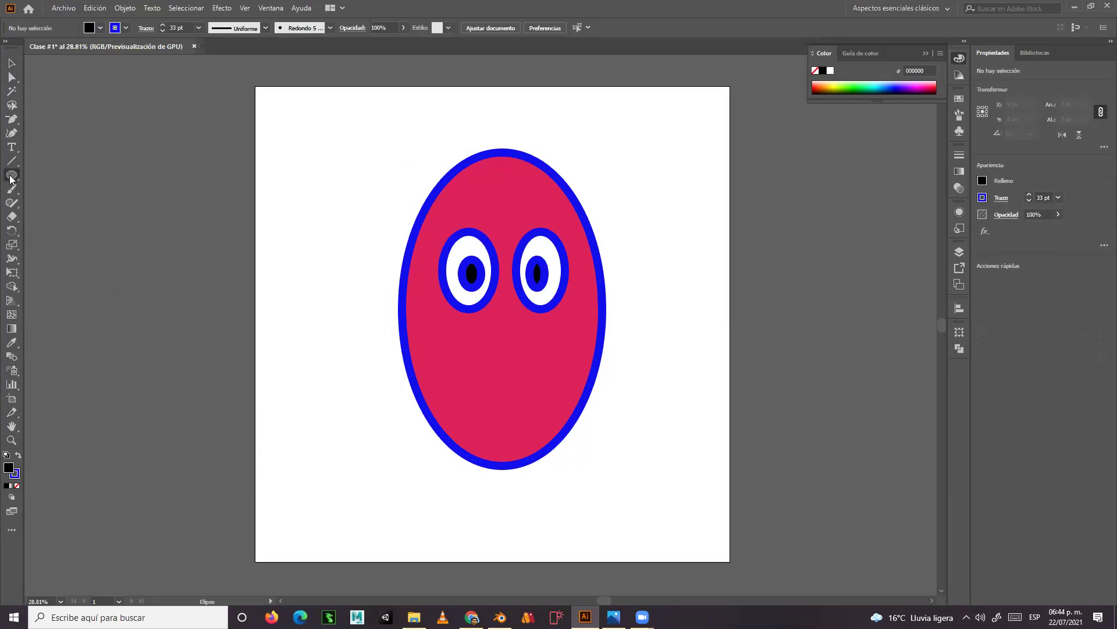
pyautogui.moveTo(12, 178); pyautogui.dragTo(66, 176)
pyautogui.moveTo(447, 359); pyautogui.dragTo(558, 381)
pyautogui.click(11, 66)
pyautogui.click(172, 267)
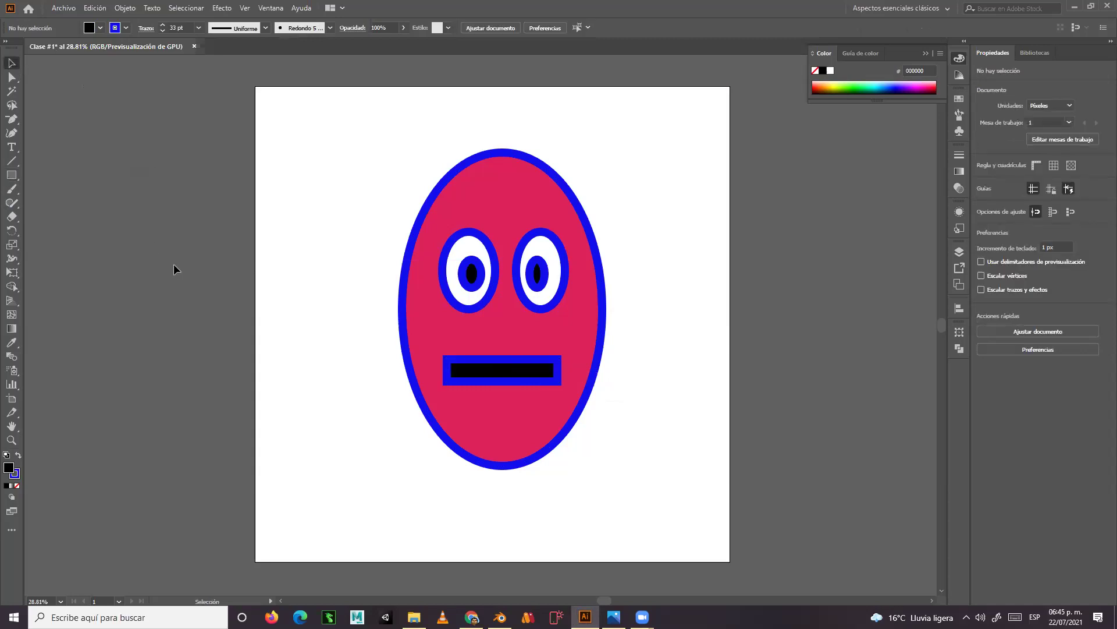
# - Set the stroke of the right pupil and then the left pupil to none
pyautogui.click(476, 291)
pyautogui.click(537, 278)
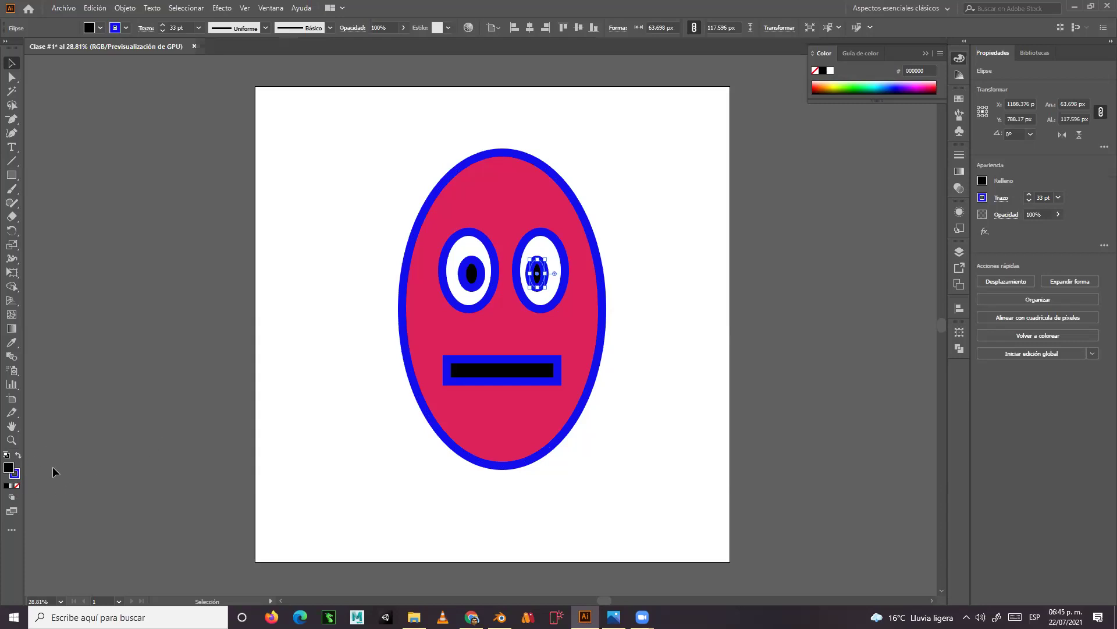
pyautogui.click(15, 474)
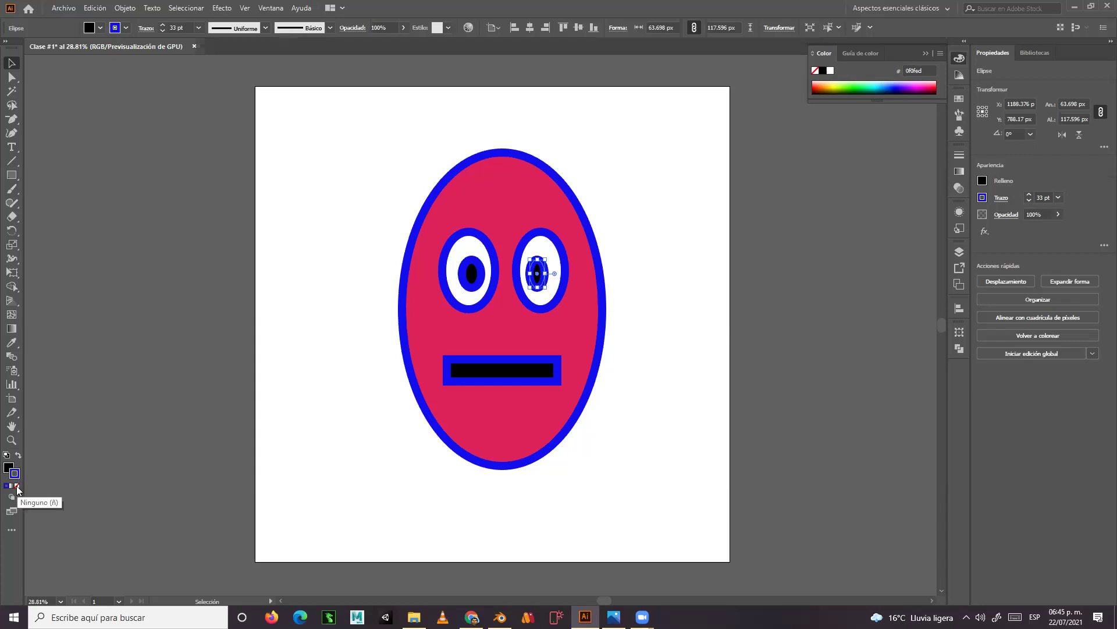
pyautogui.click(17, 487)
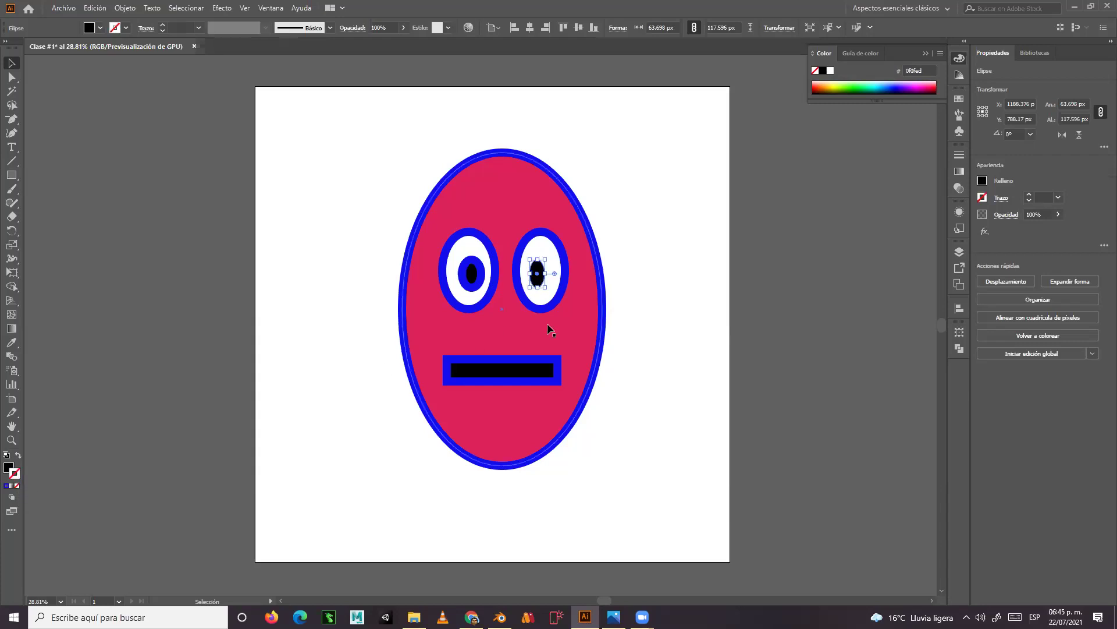
pyautogui.click(646, 284)
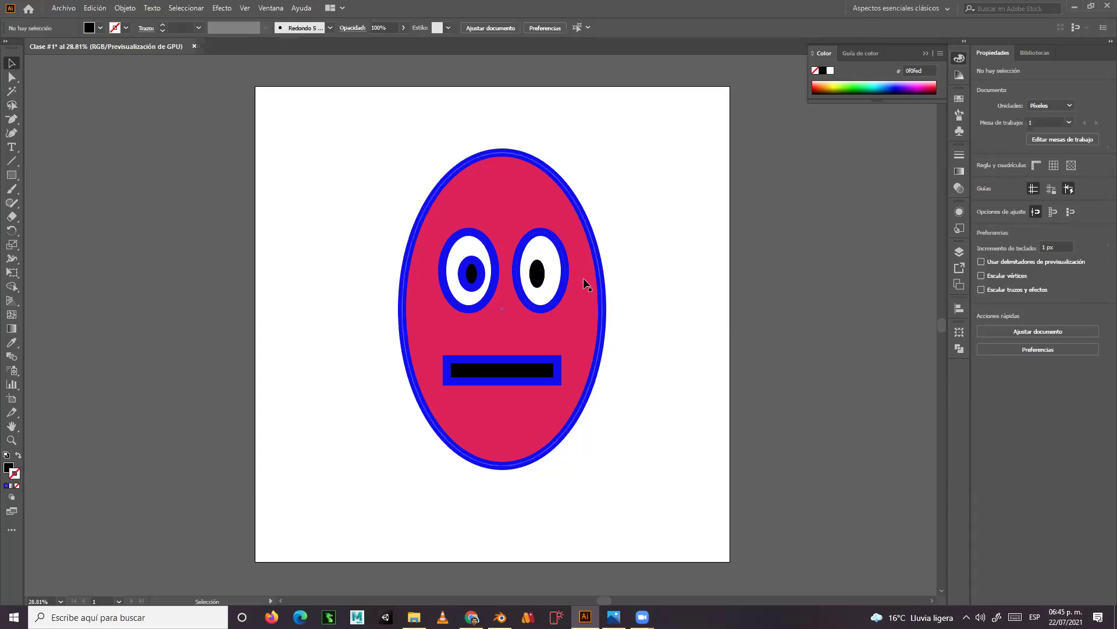
pyautogui.click(477, 285)
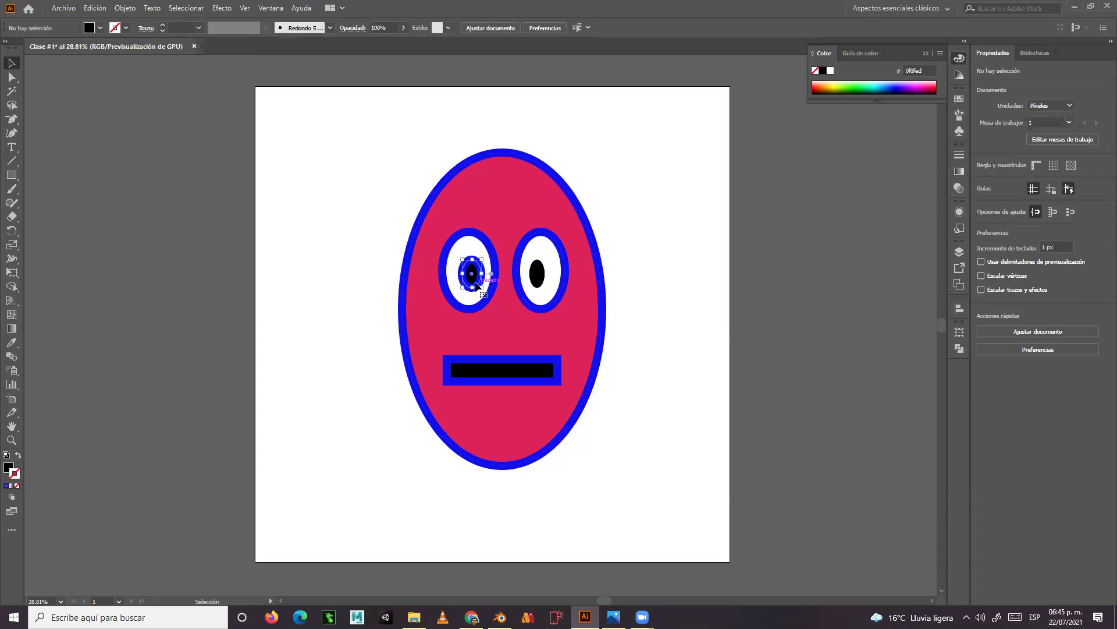
pyautogui.click(17, 490)
pyautogui.click(373, 378)
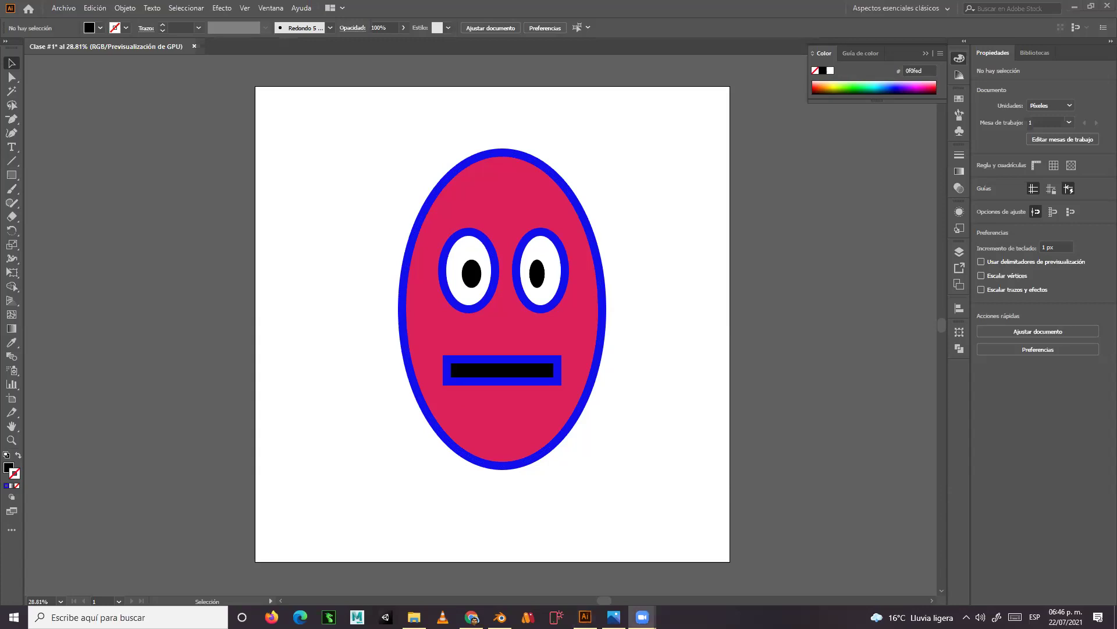
pyautogui.hotkey('ctrl', '-')
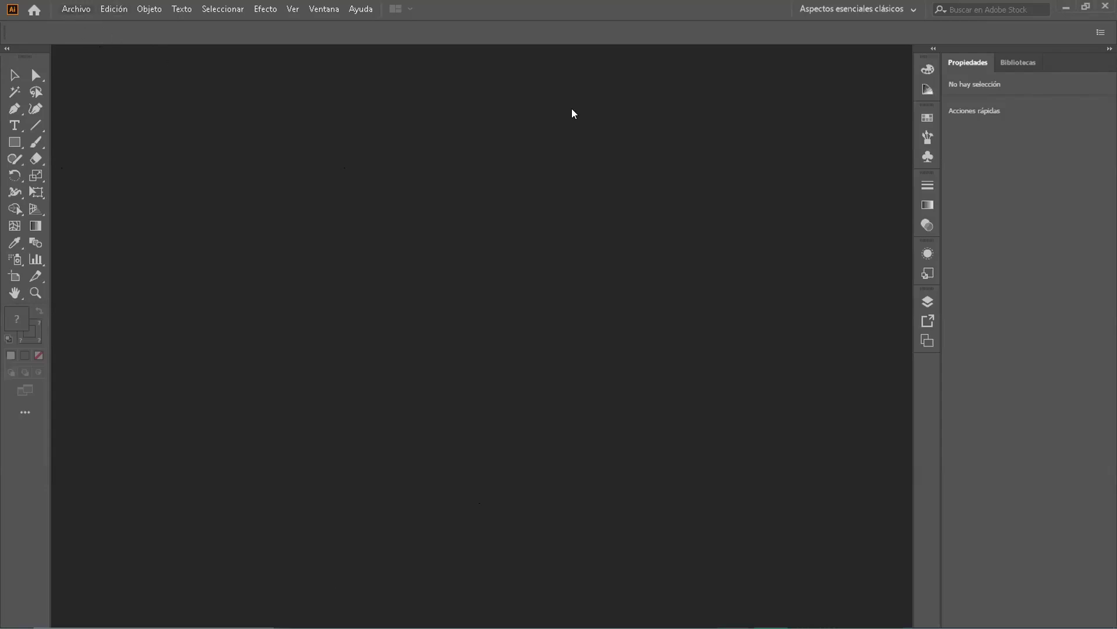
pyautogui.hotkey('ctrl', 'n')
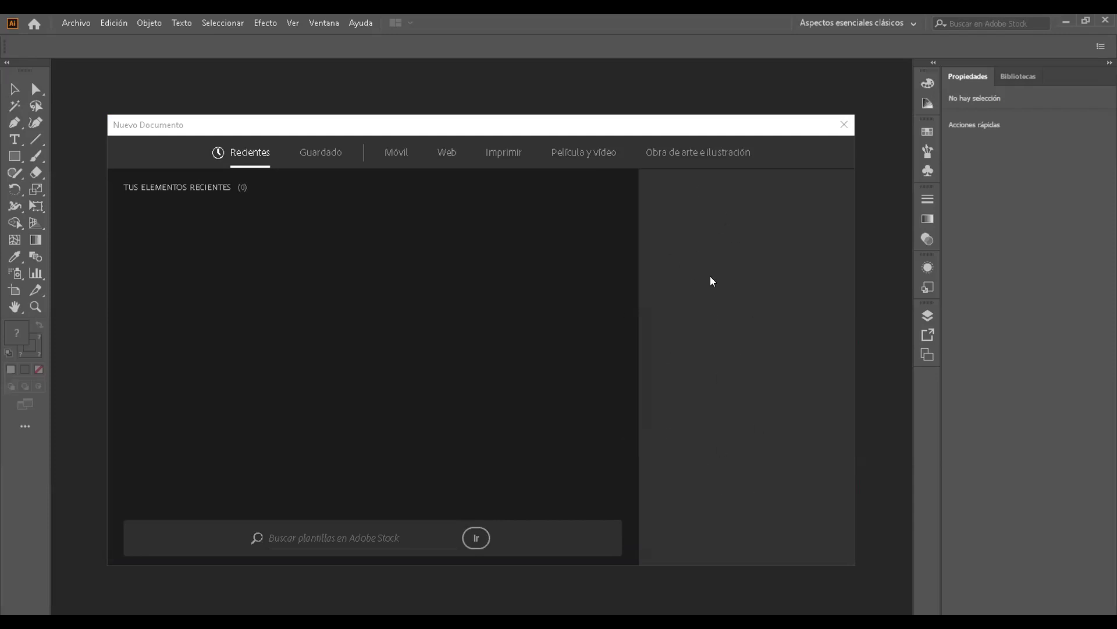
pyautogui.click(840, 126)
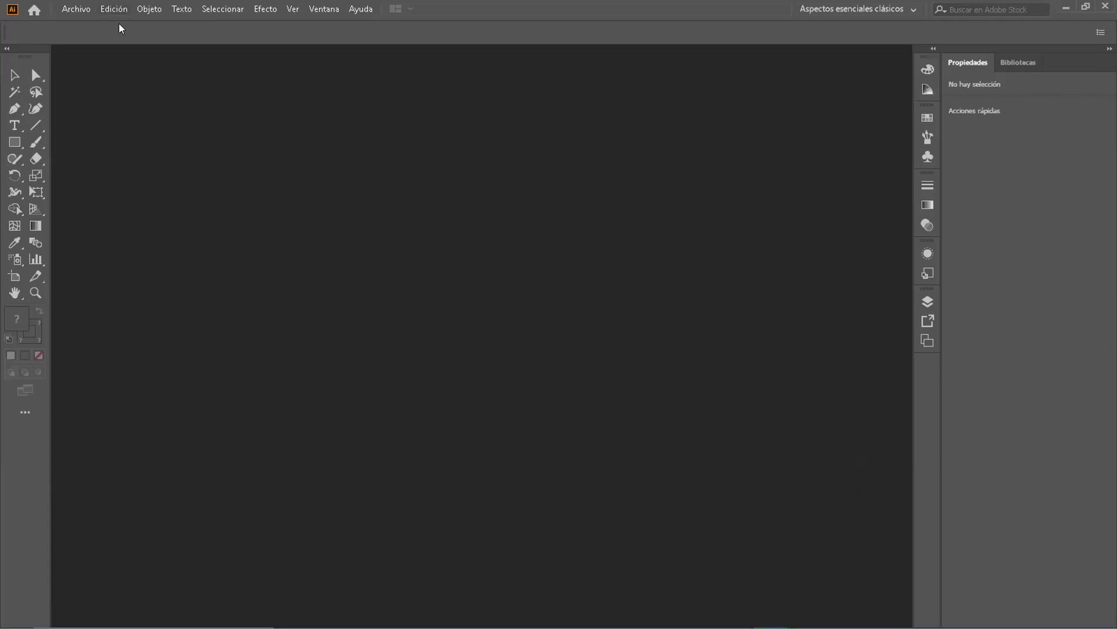
# - Start a new document from the mobile presets and set its width and height to 2000 px
pyautogui.click(84, 8)
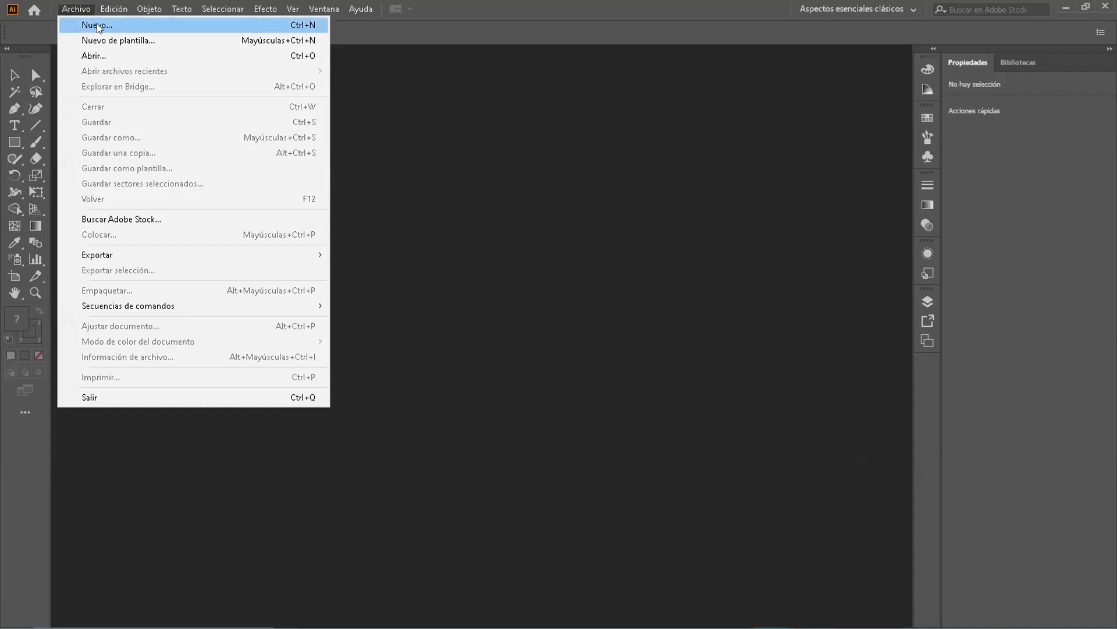
pyautogui.click(97, 26)
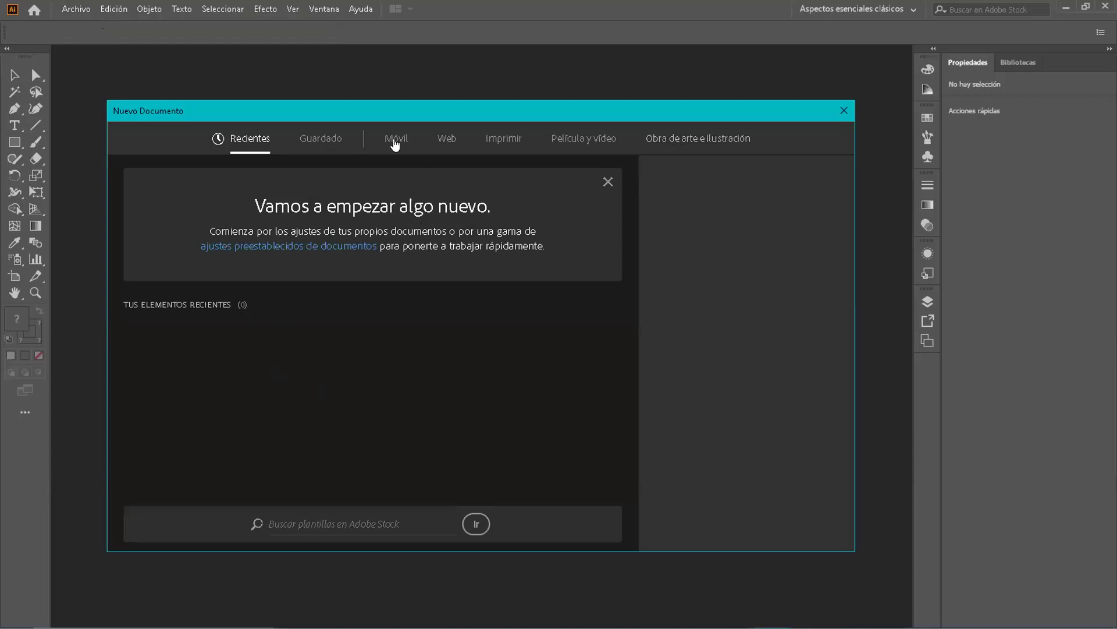
pyautogui.click(332, 142)
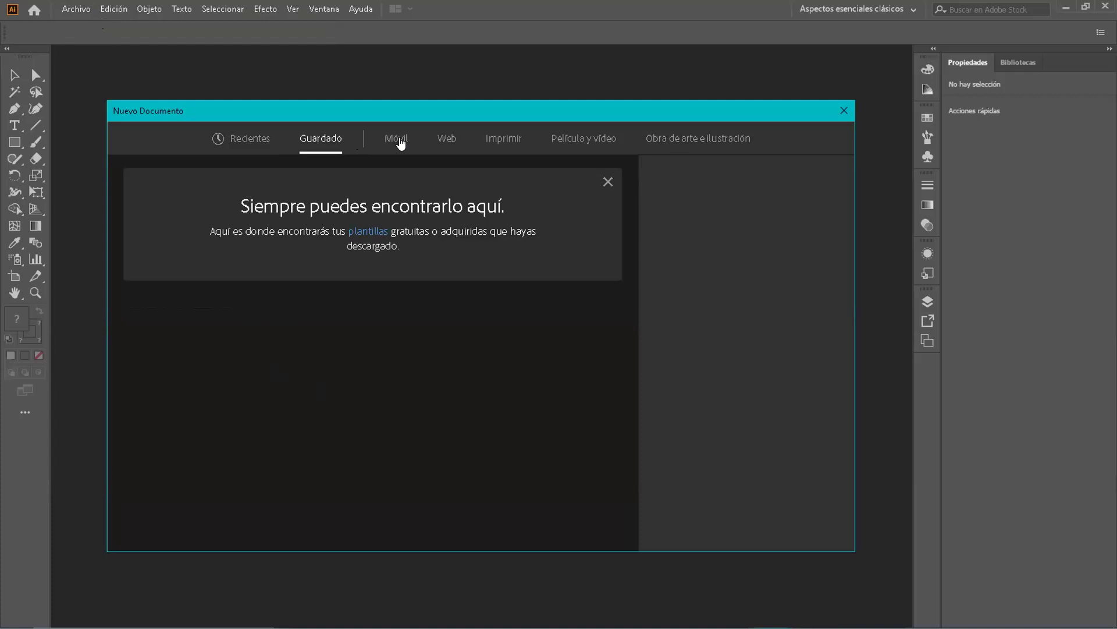
pyautogui.click(398, 140)
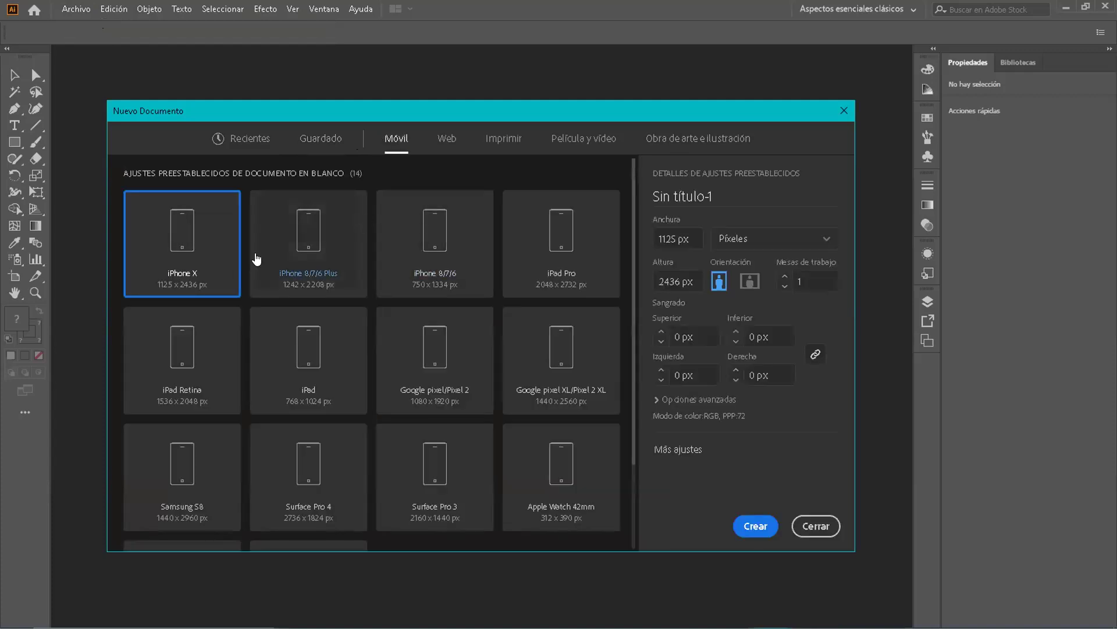
pyautogui.click(675, 238)
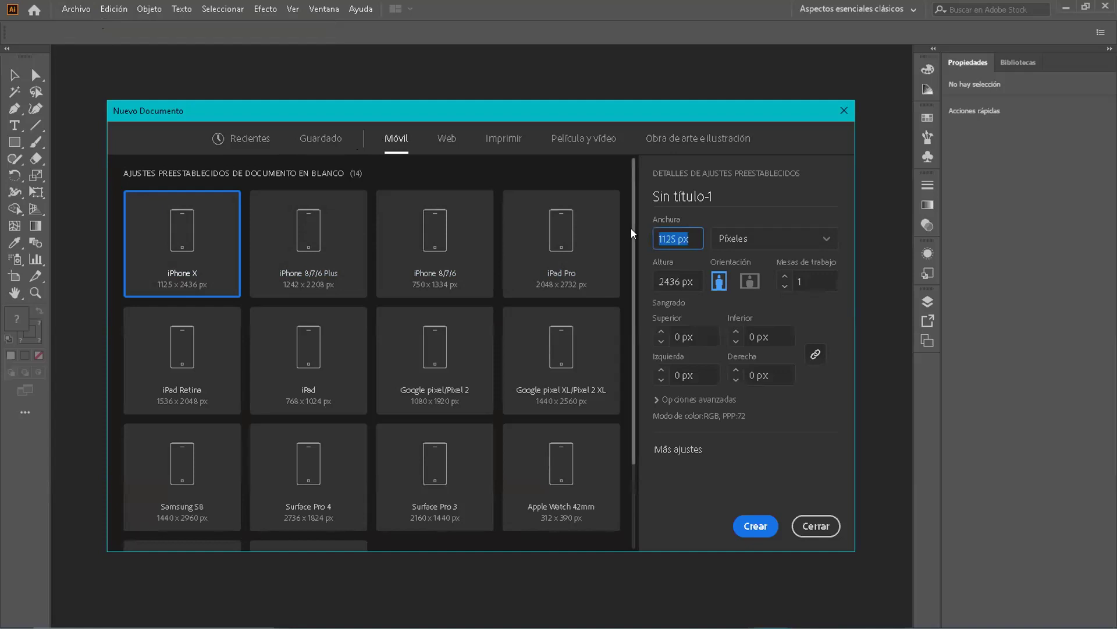
pyautogui.write('2000')
pyautogui.click(661, 283)
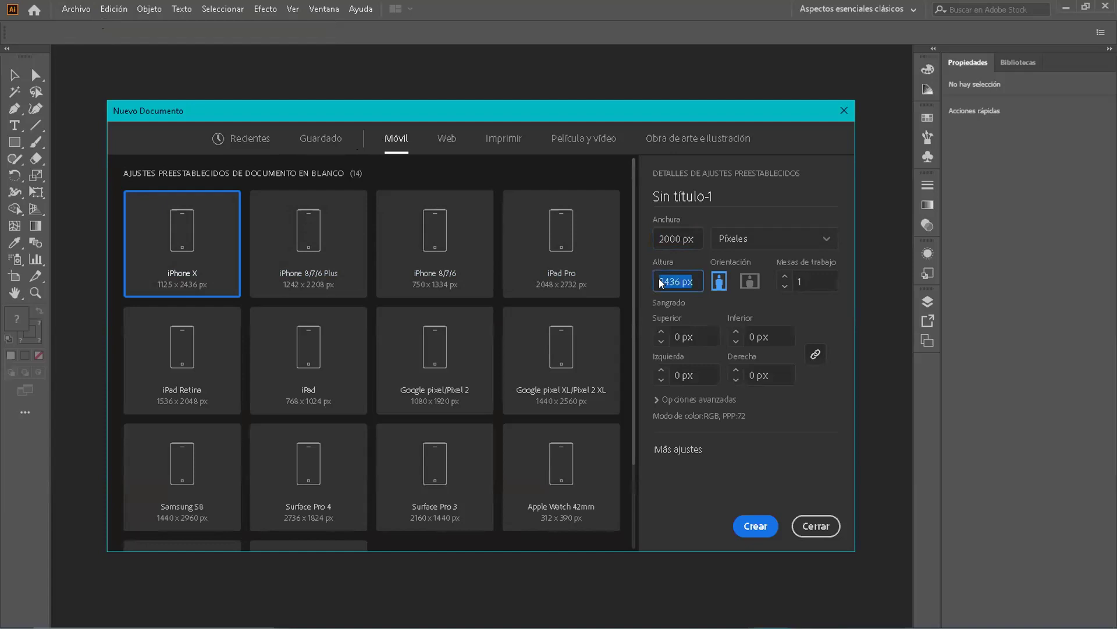
pyautogui.write('2000')
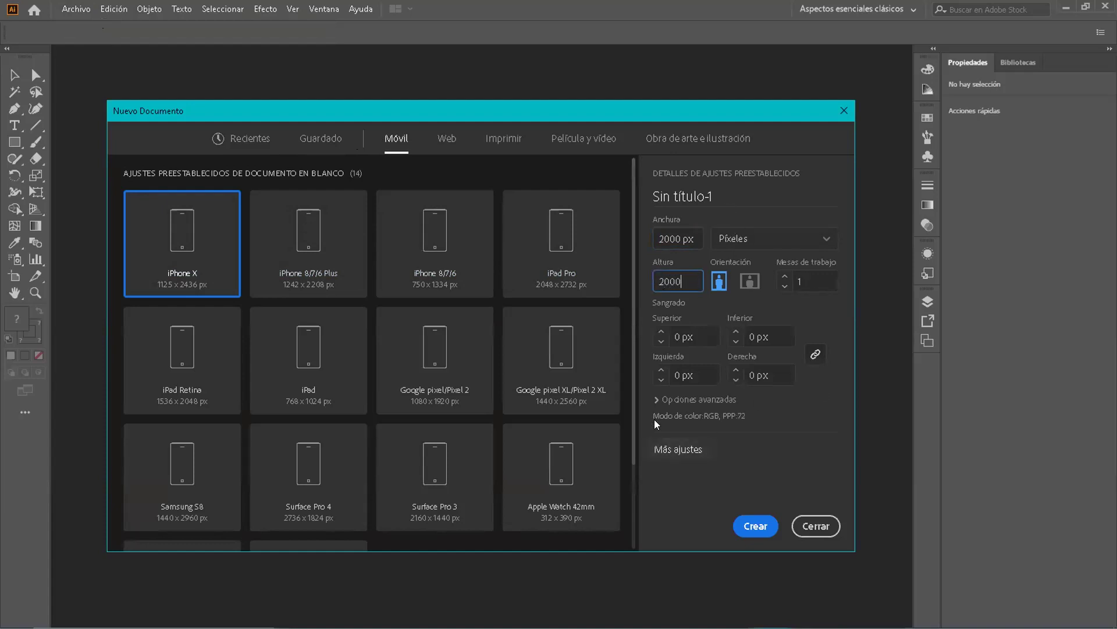
# - Review the additional settings and advanced options without changing them, create the document, and dismiss the welcome tip
pyautogui.click(658, 448)
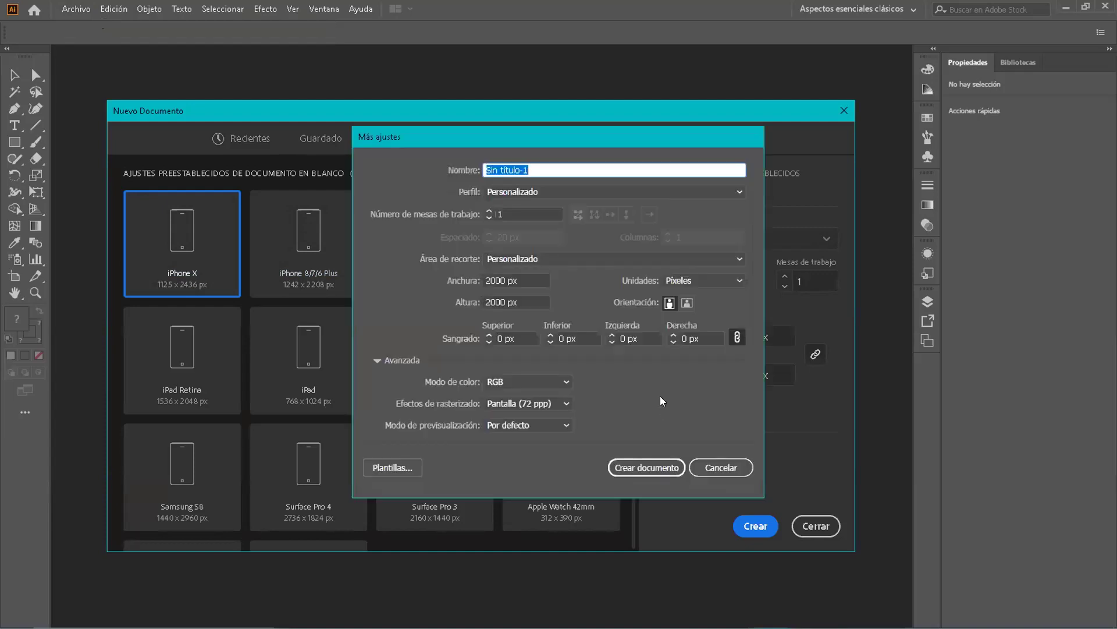
pyautogui.click(712, 466)
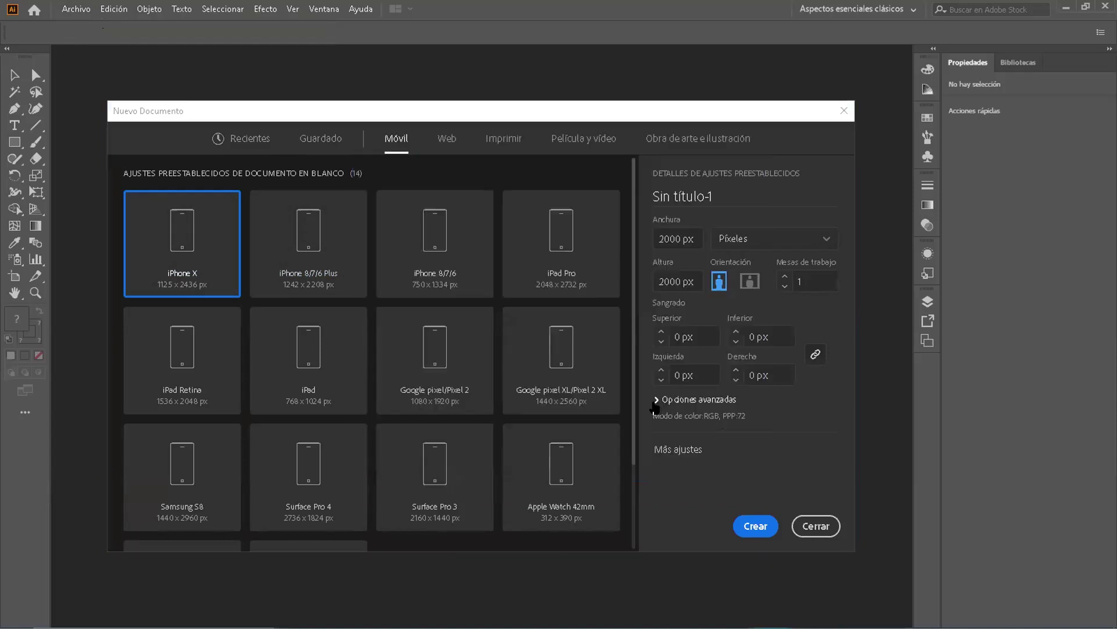
pyautogui.click(656, 399)
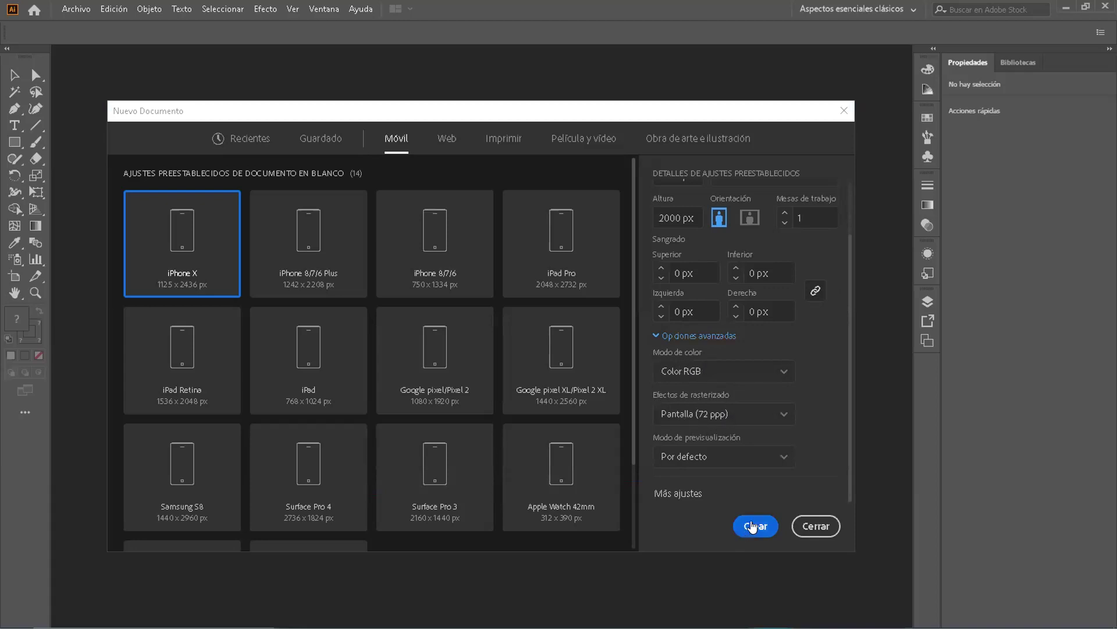
pyautogui.click(753, 525)
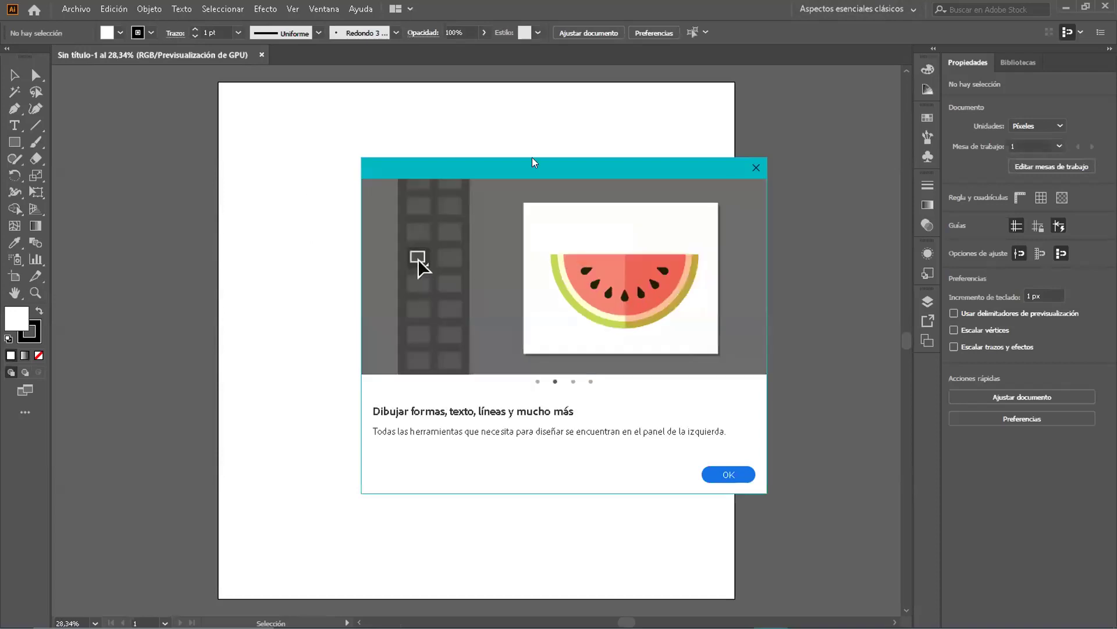
pyautogui.click(755, 169)
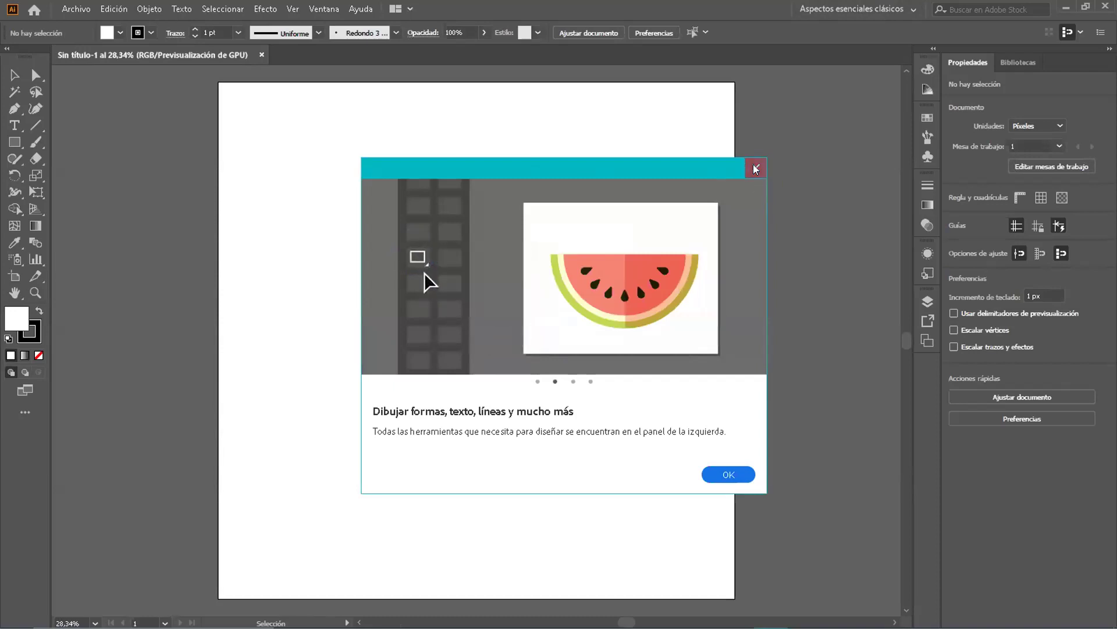
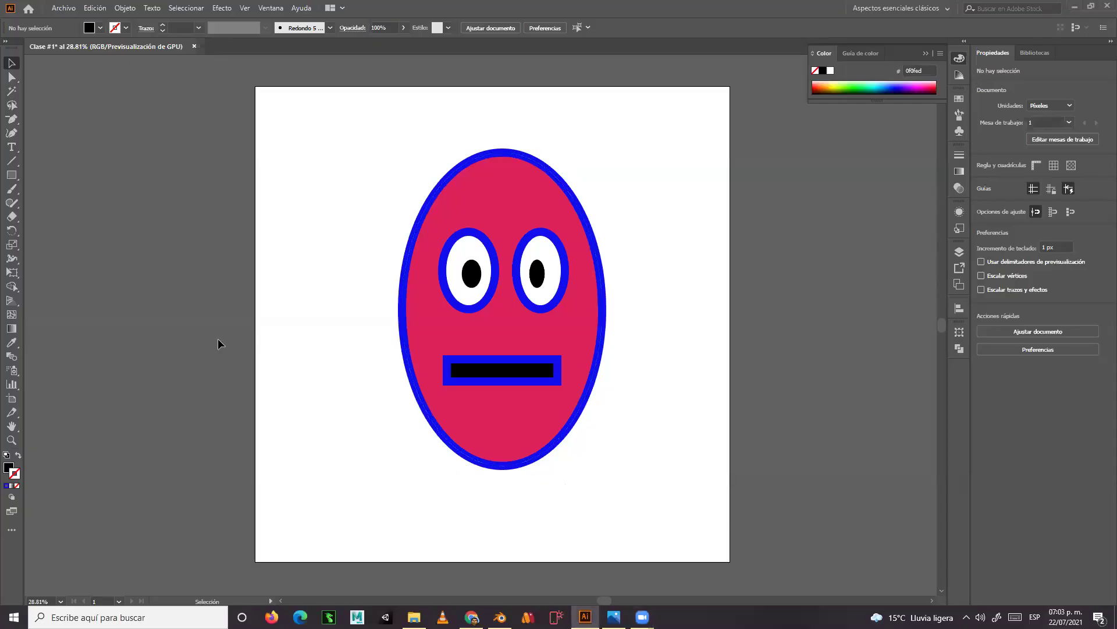
# - Delete all the shapes of the face from the artboard and activate the Ellipse tool
pyautogui.moveTo(325, 143); pyautogui.dragTo(612, 507)
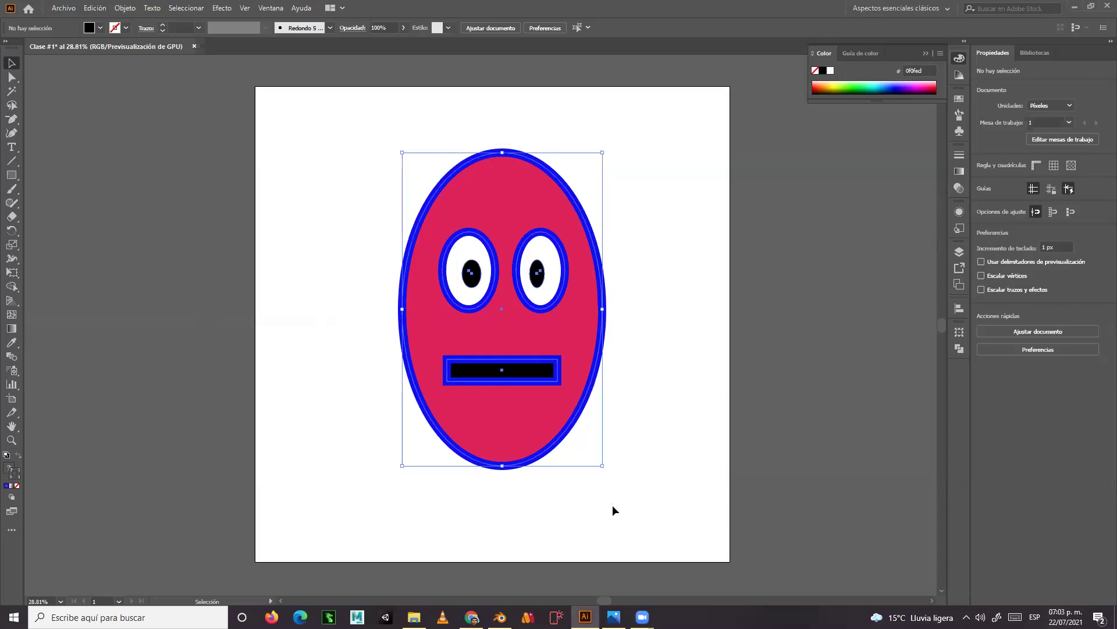
pyautogui.press('Delete')
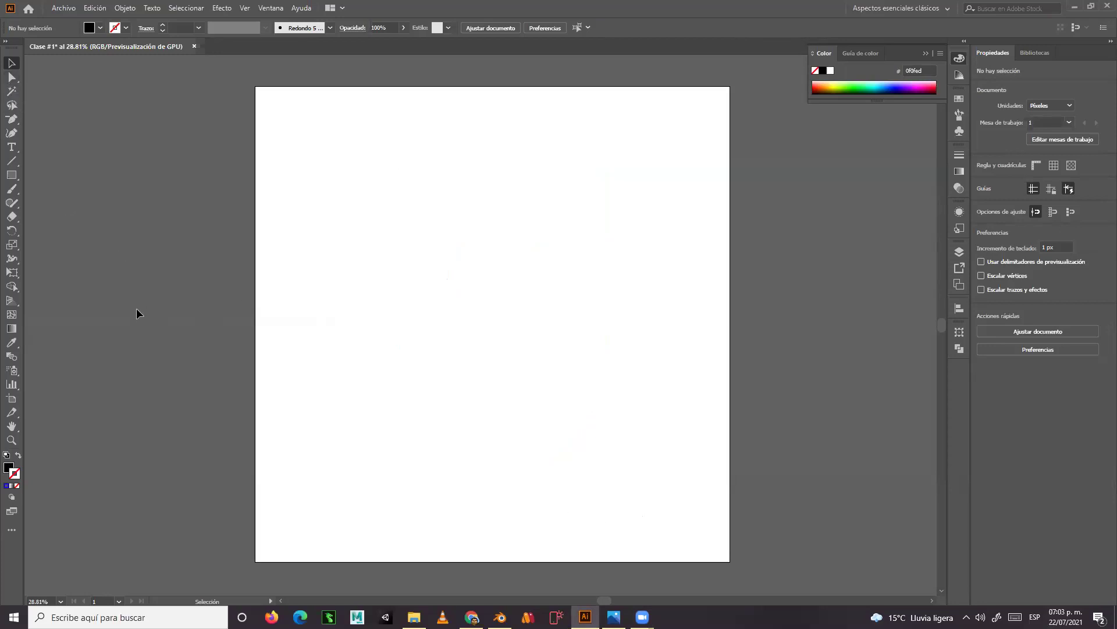
pyautogui.click(11, 175)
pyautogui.click(11, 175)
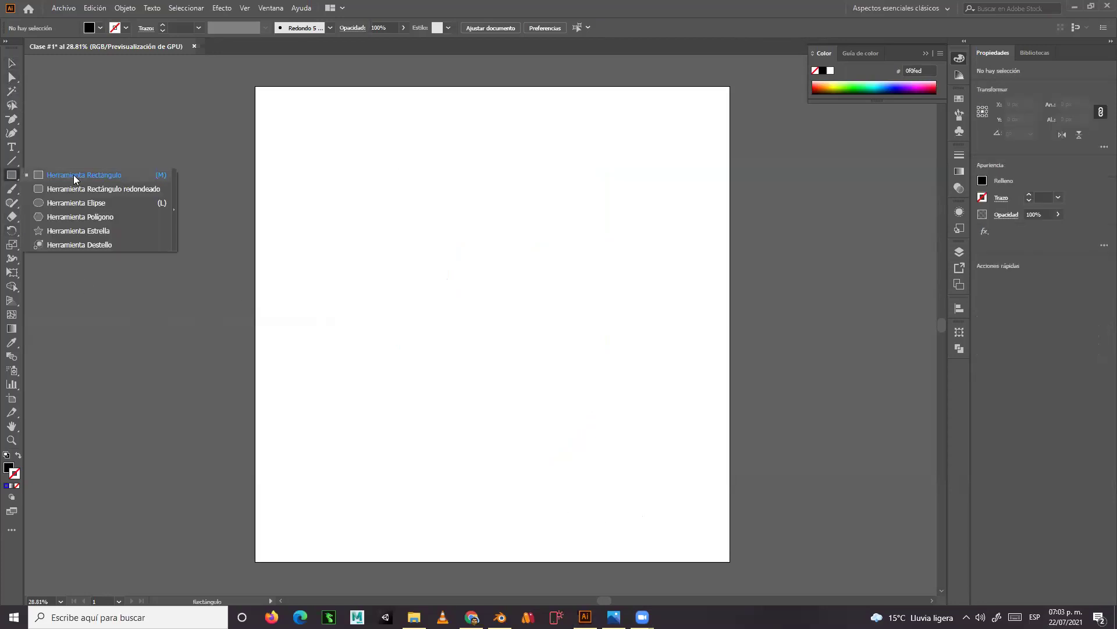
pyautogui.click(84, 202)
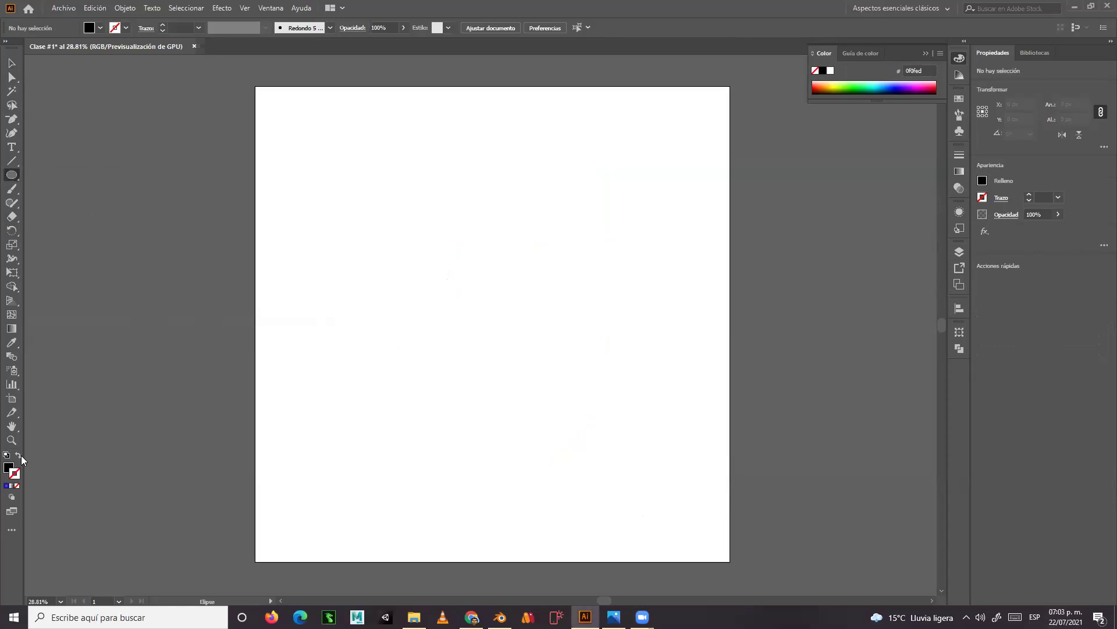
# - Set the fill colour to pink #e02b6c and the stroke colour to dark maroon #300816
pyautogui.doubleClick(8, 468)
pyautogui.click(202, 229)
pyautogui.press('Return')
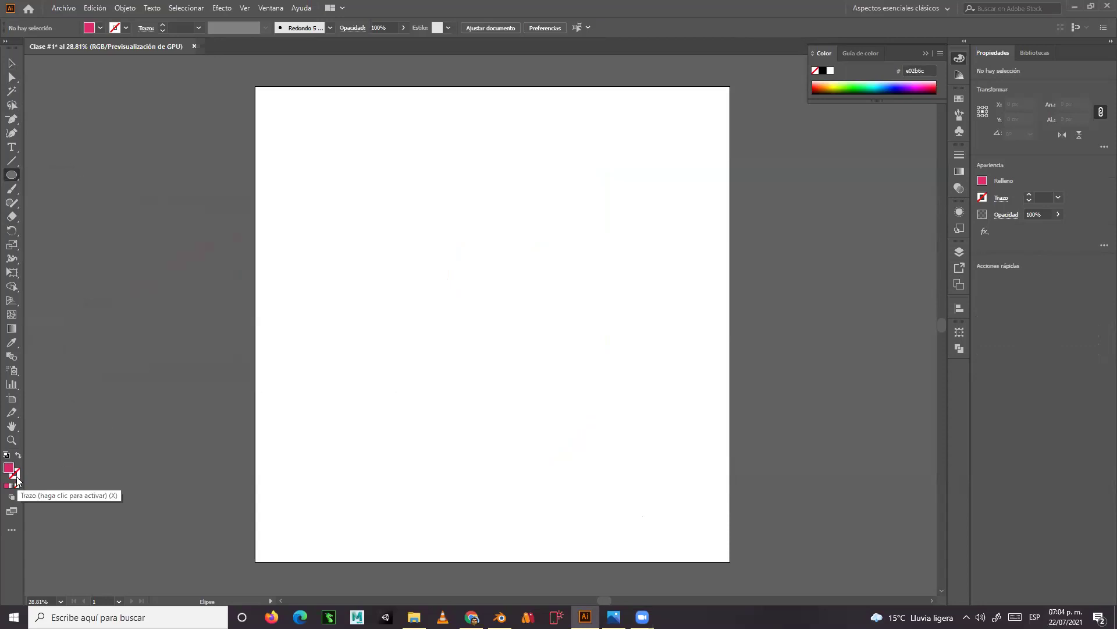
pyautogui.doubleClick(14, 475)
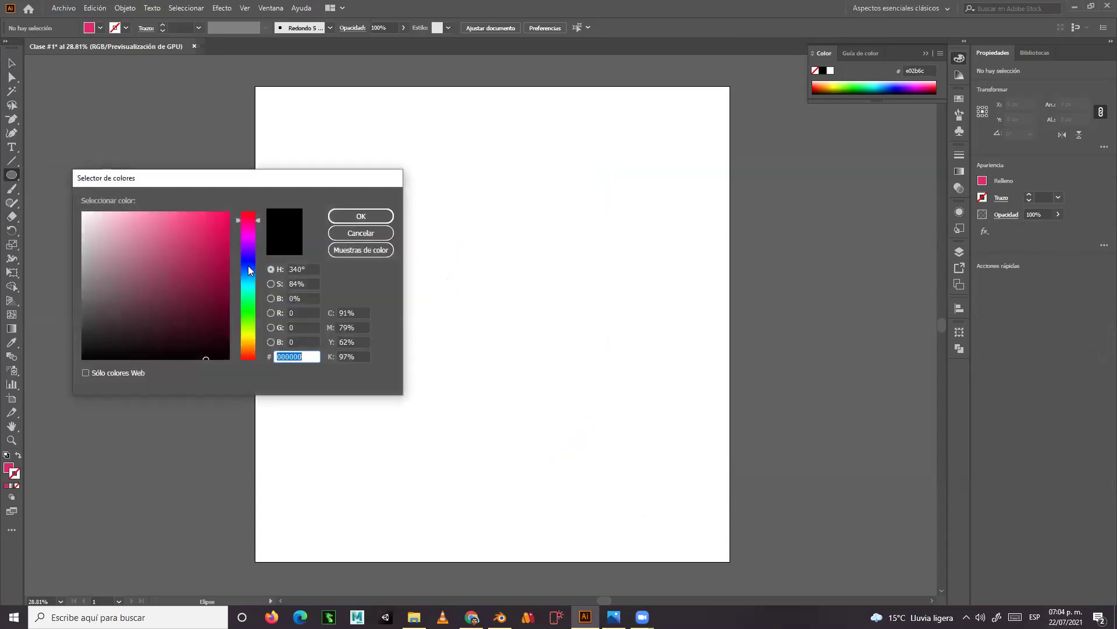
pyautogui.click(206, 330)
pyautogui.click(341, 217)
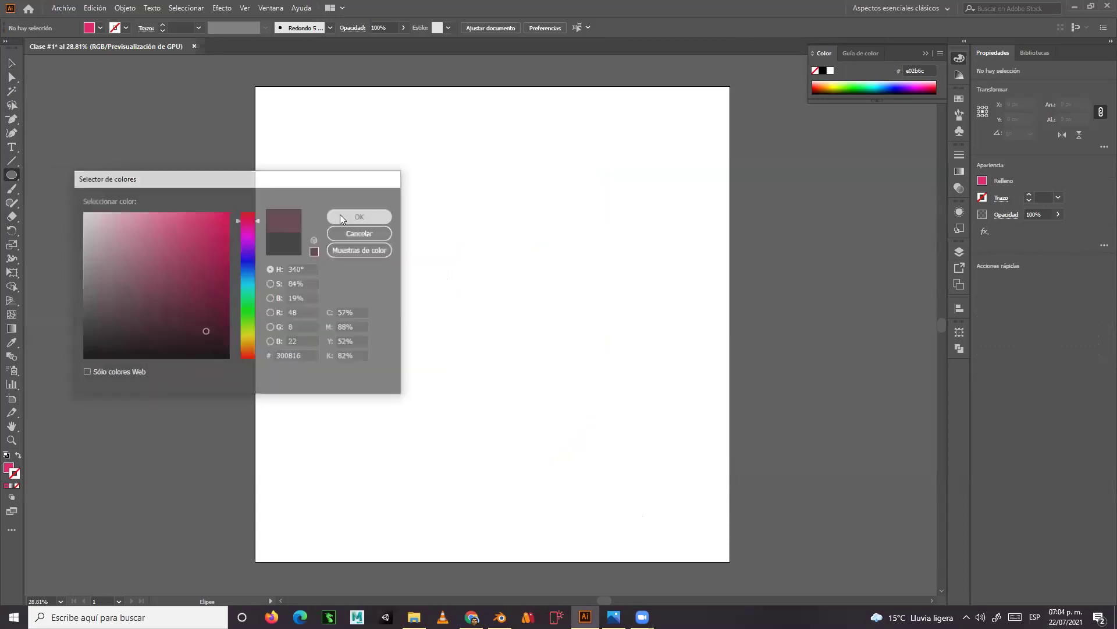
# - Draw an ellipse about 1093 by 1142 px near the artboard's centre, set its stroke weight to 17 pt, and deselect it
pyautogui.moveTo(351, 187); pyautogui.dragTo(612, 458)
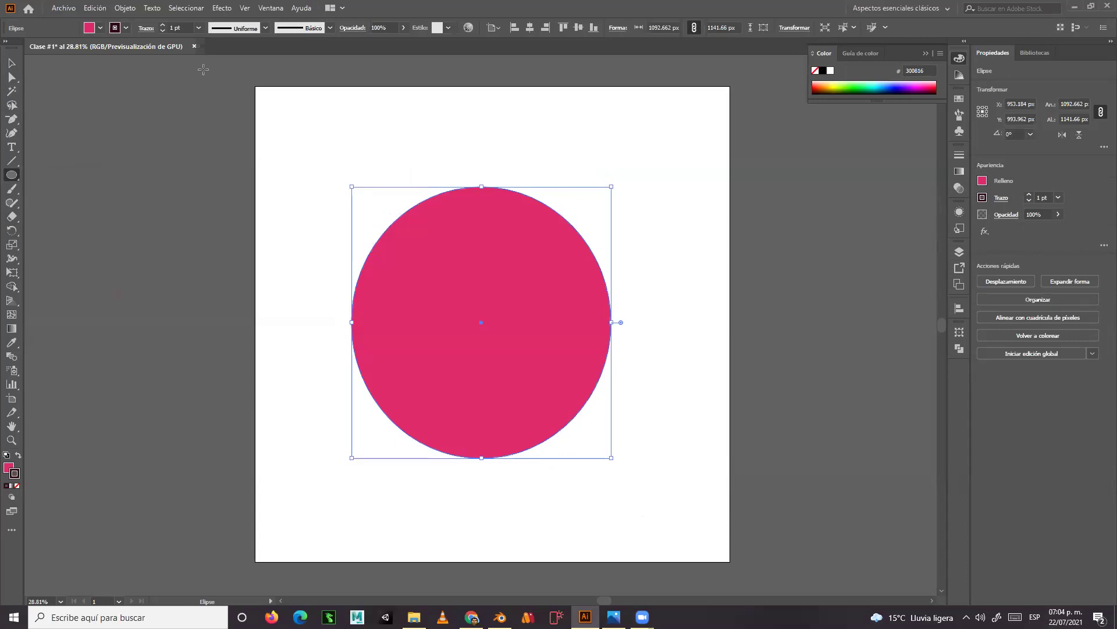
pyautogui.click(163, 25)
pyautogui.click(163, 25)
pyautogui.click(163, 25)
pyautogui.click(163, 25)
pyautogui.click(163, 25)
pyautogui.click(163, 25)
pyautogui.click(163, 25)
pyautogui.click(163, 25)
pyautogui.click(163, 25)
pyautogui.click(163, 26)
pyautogui.click(162, 26)
pyautogui.click(163, 25)
pyautogui.click(163, 26)
pyautogui.click(163, 26)
pyautogui.click(163, 25)
pyautogui.click(163, 26)
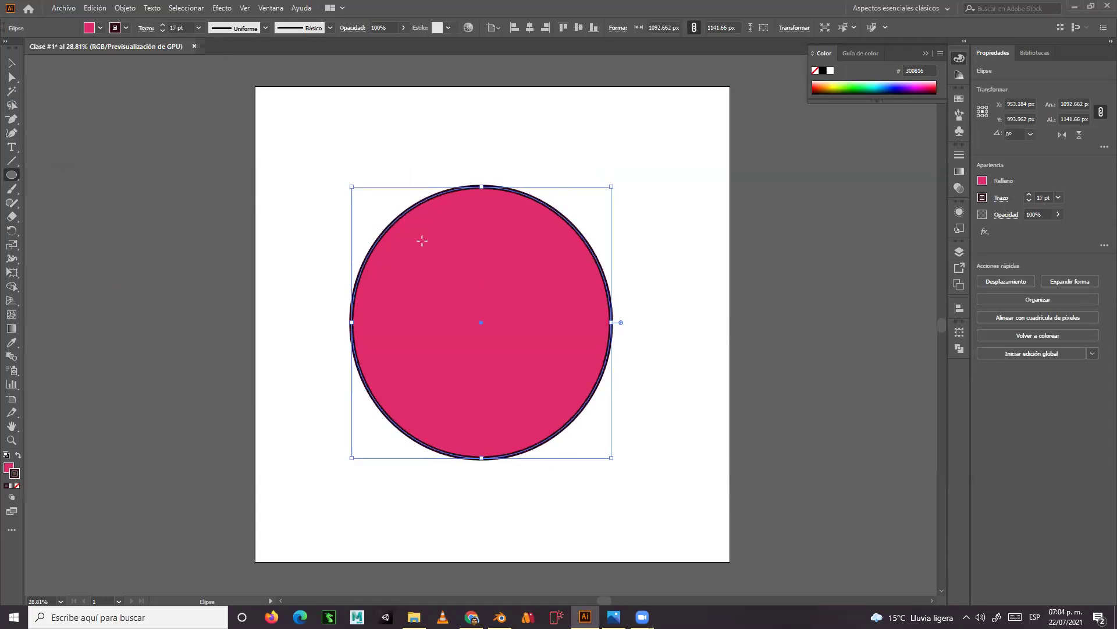
pyautogui.click(11, 63)
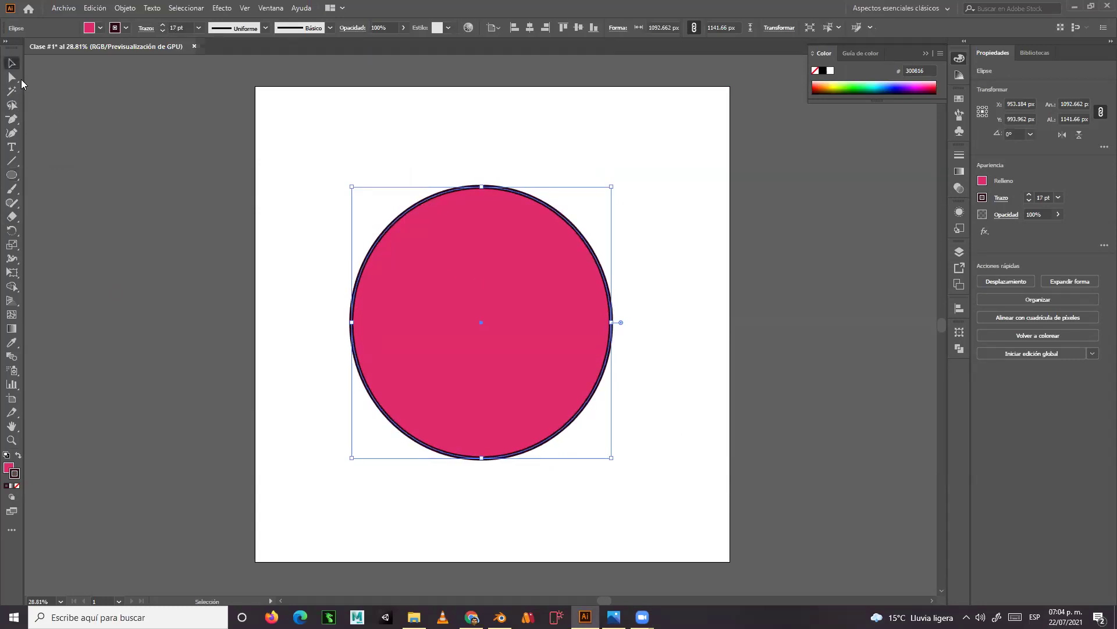
pyautogui.click(109, 204)
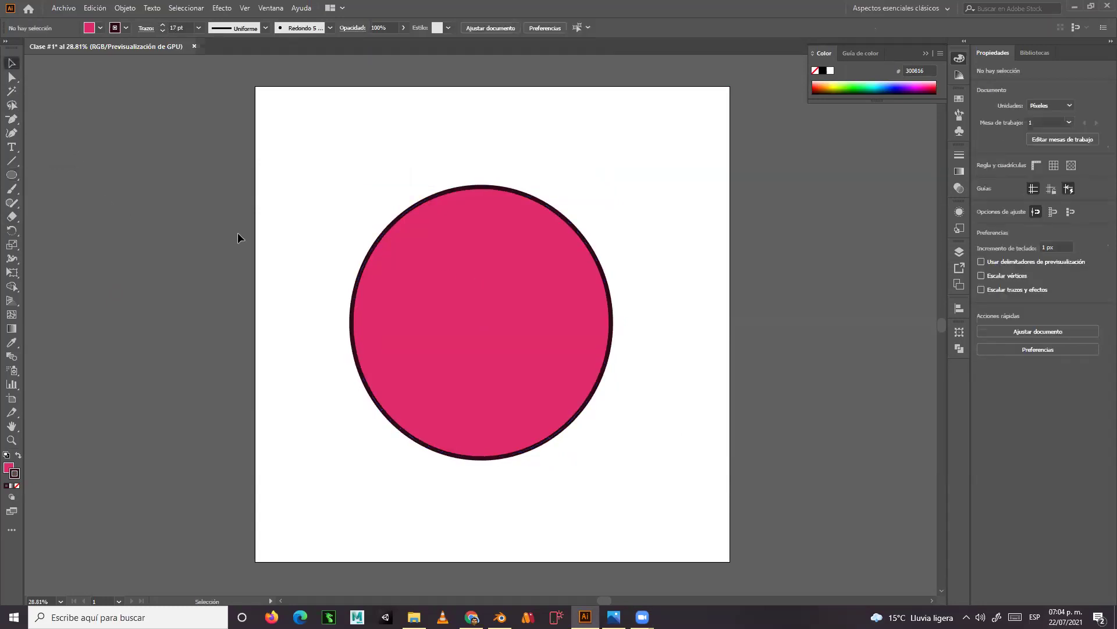
# - Move the ellipse's top, bottom, left and right anchor points outward with the Direct Selection tool to form a rounded diamond
pyautogui.click(11, 77)
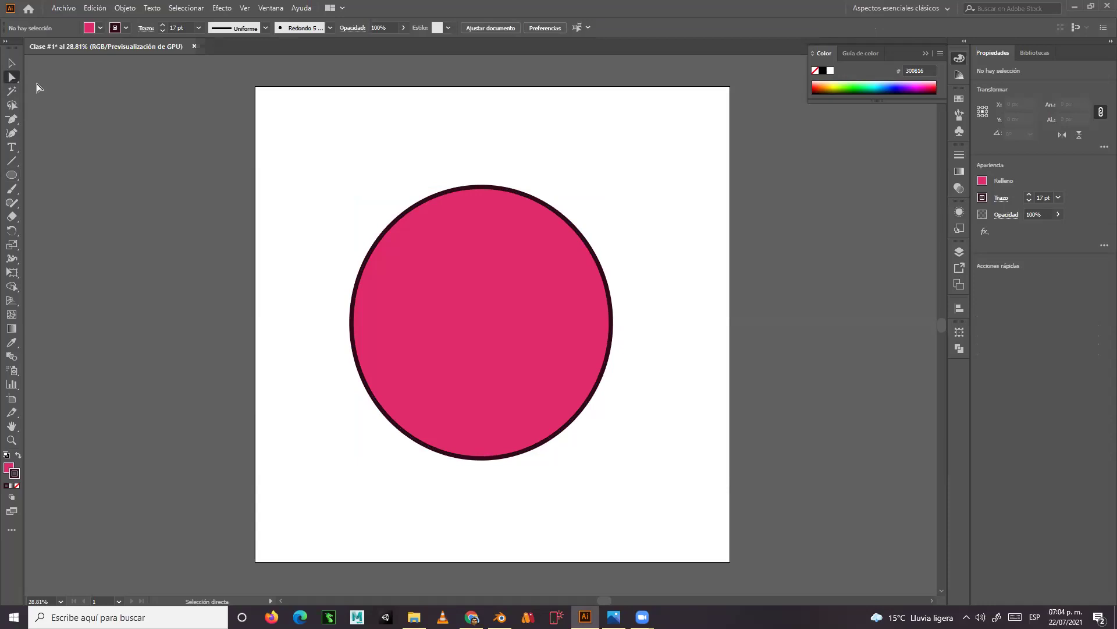
pyautogui.click(482, 188)
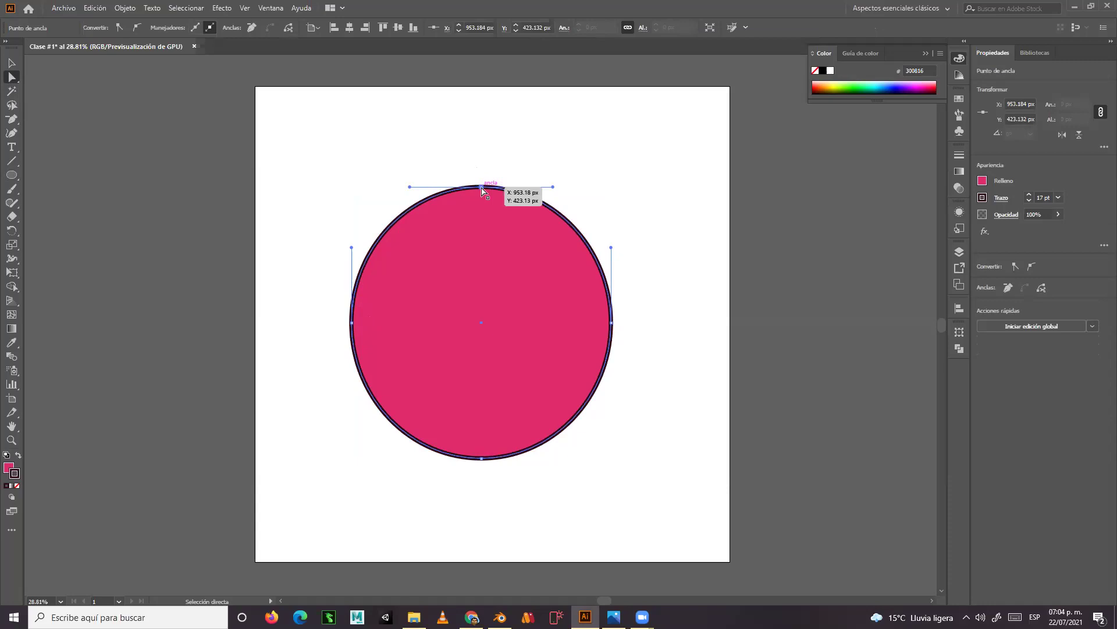
pyautogui.moveTo(482, 189); pyautogui.dragTo(480, 120)
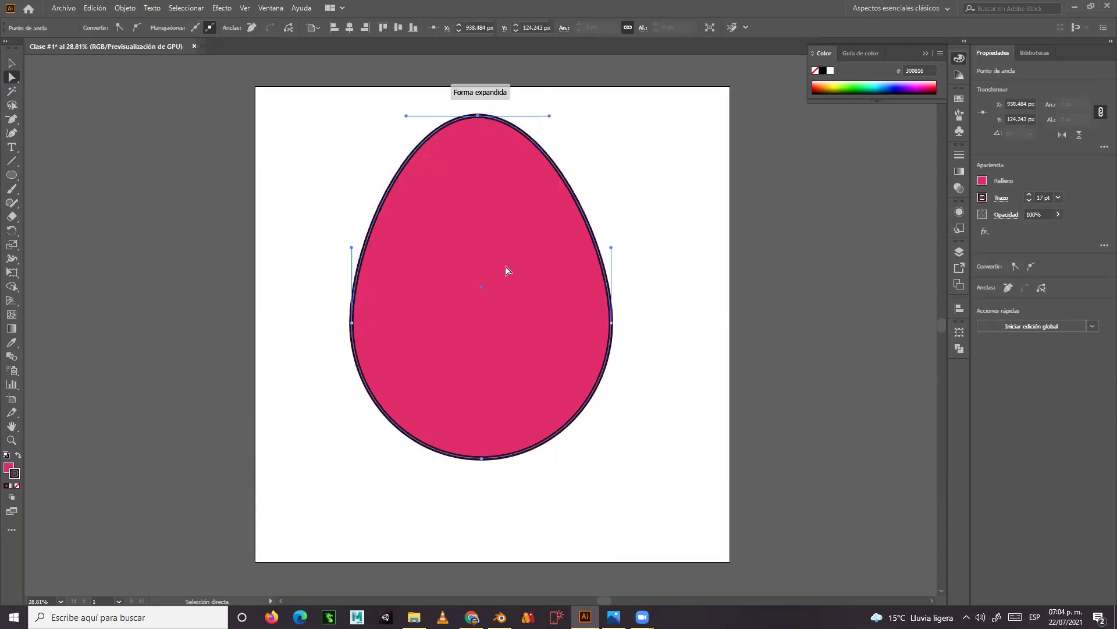
pyautogui.moveTo(482, 460); pyautogui.dragTo(482, 522)
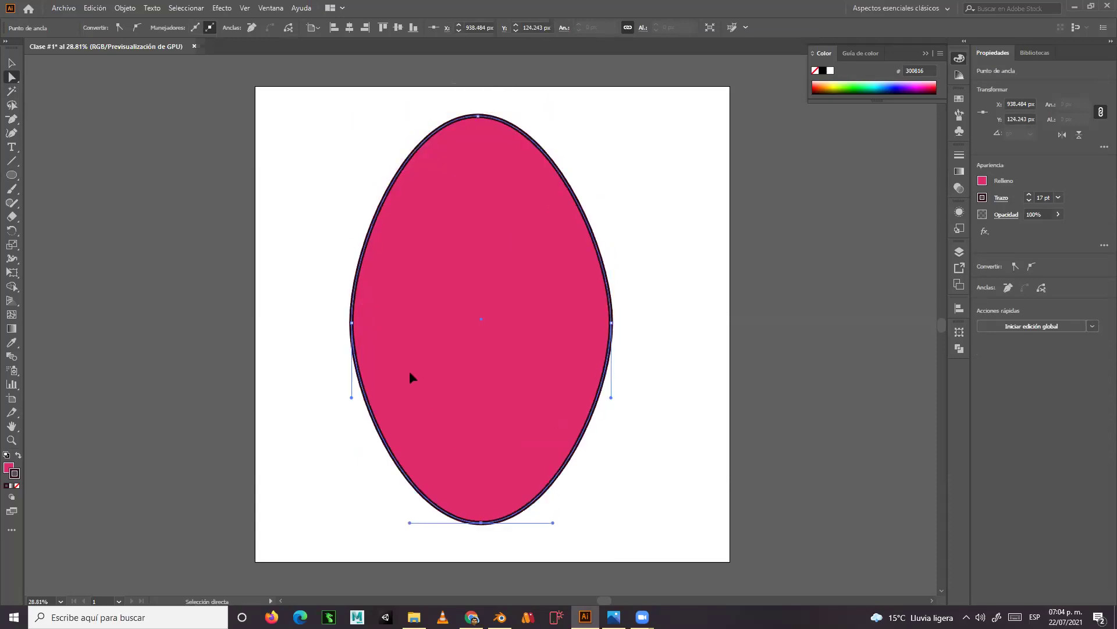
pyautogui.moveTo(353, 324); pyautogui.dragTo(288, 326)
pyautogui.moveTo(611, 322); pyautogui.dragTo(691, 319)
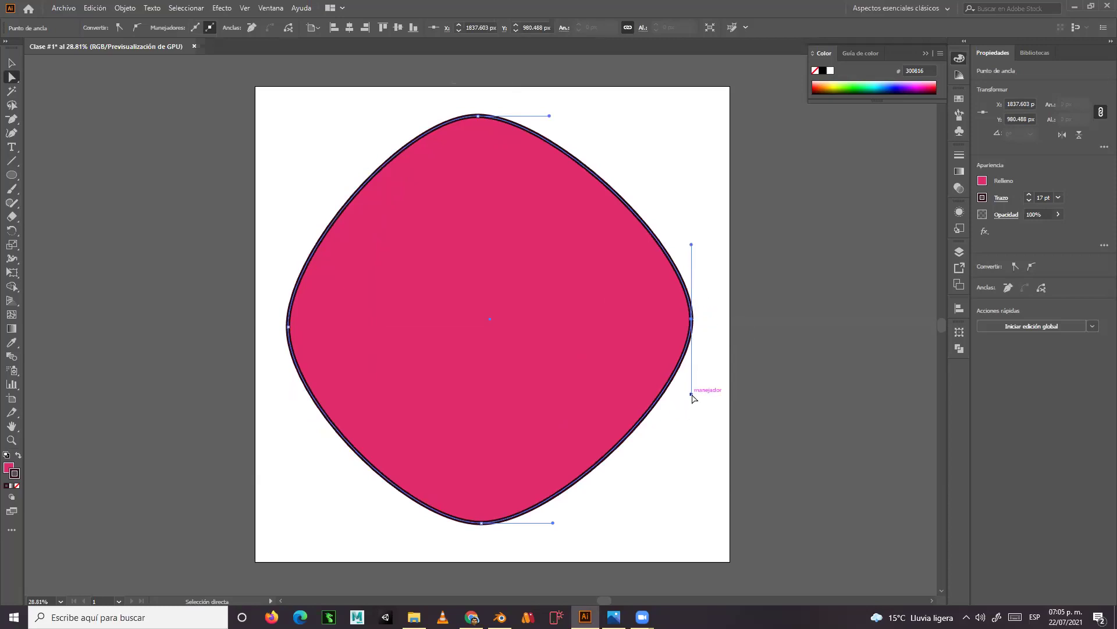
# - Curve the shape's right side inward by repositioning the direction handles of its right, top and bottom anchor points
pyautogui.moveTo(691, 394); pyautogui.dragTo(437, 327)
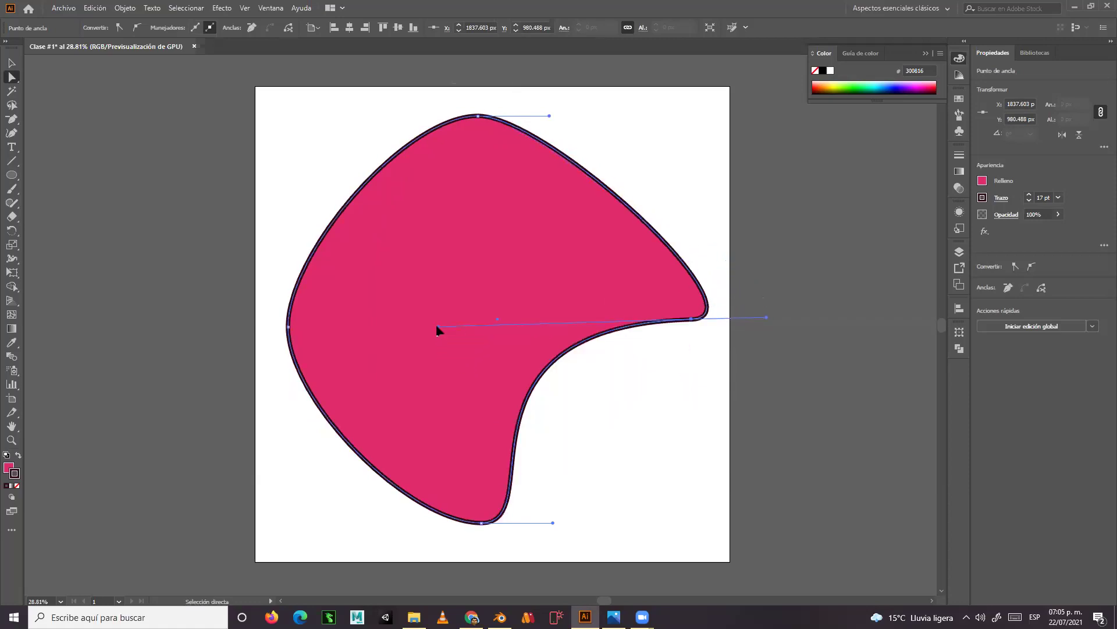
pyautogui.moveTo(549, 116); pyautogui.dragTo(399, 338)
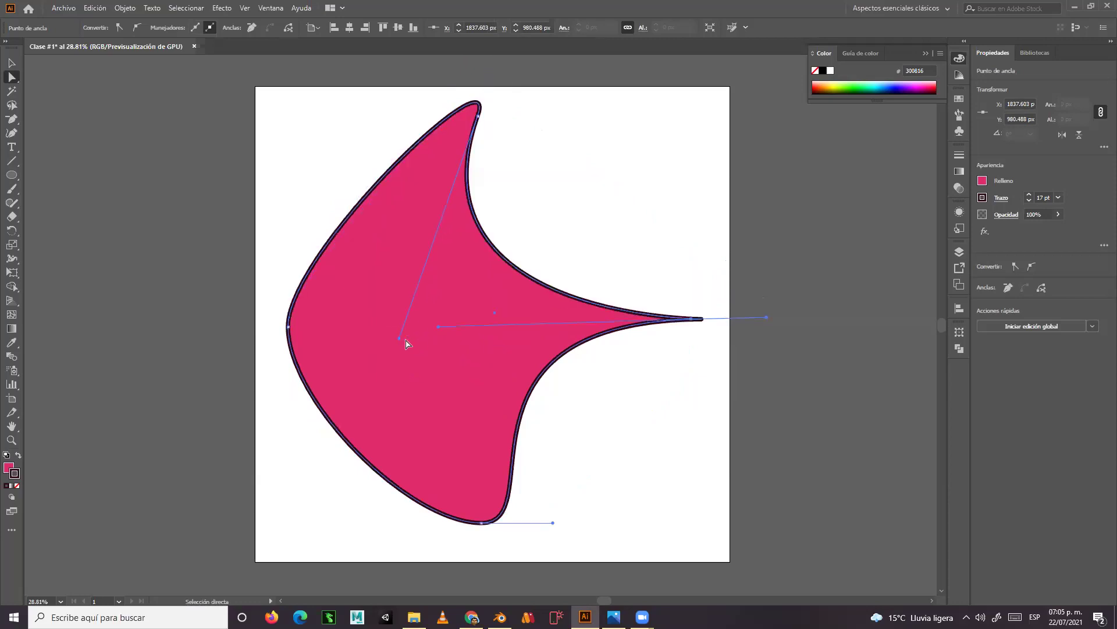
pyautogui.moveTo(553, 522); pyautogui.dragTo(507, 523)
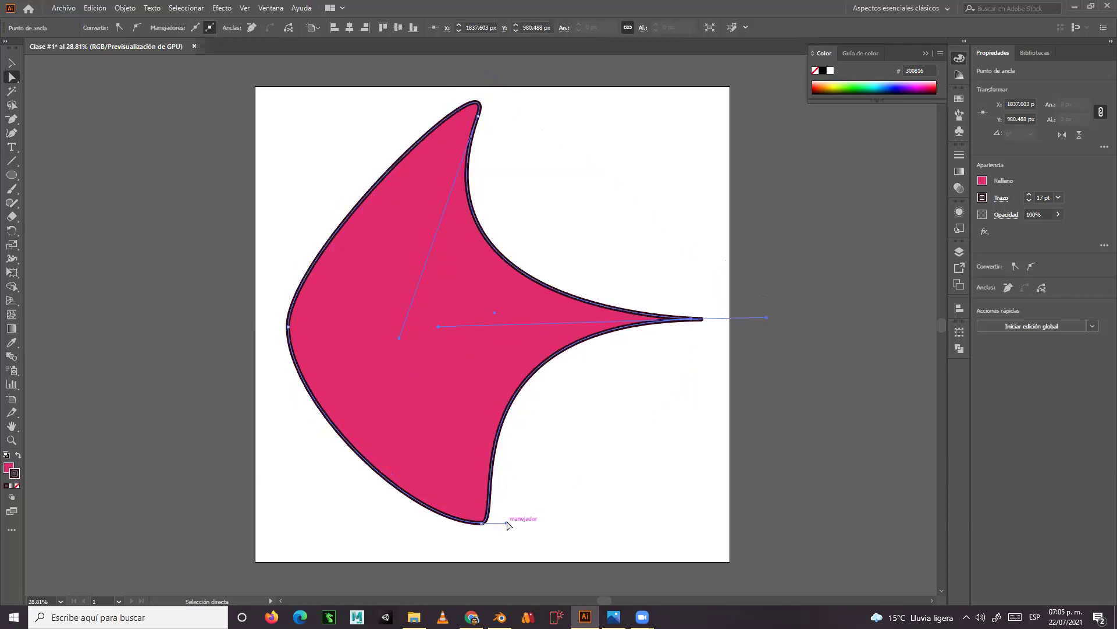
# - Show the handles of the left and right anchor points in turn, and select all of the path's anchor points
pyautogui.click(288, 327)
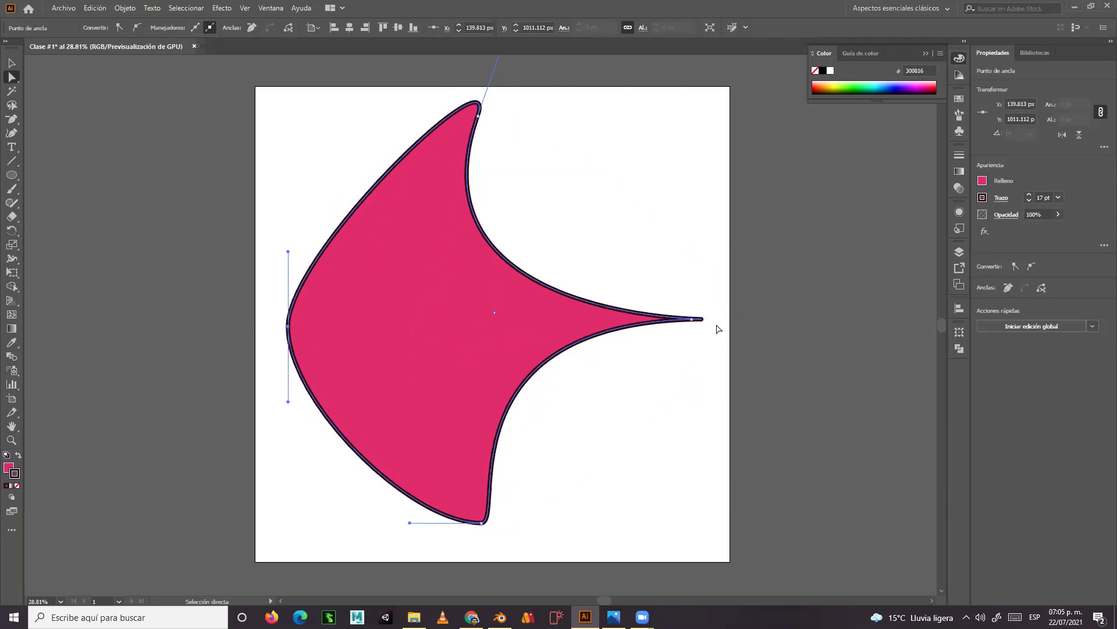
pyautogui.click(695, 320)
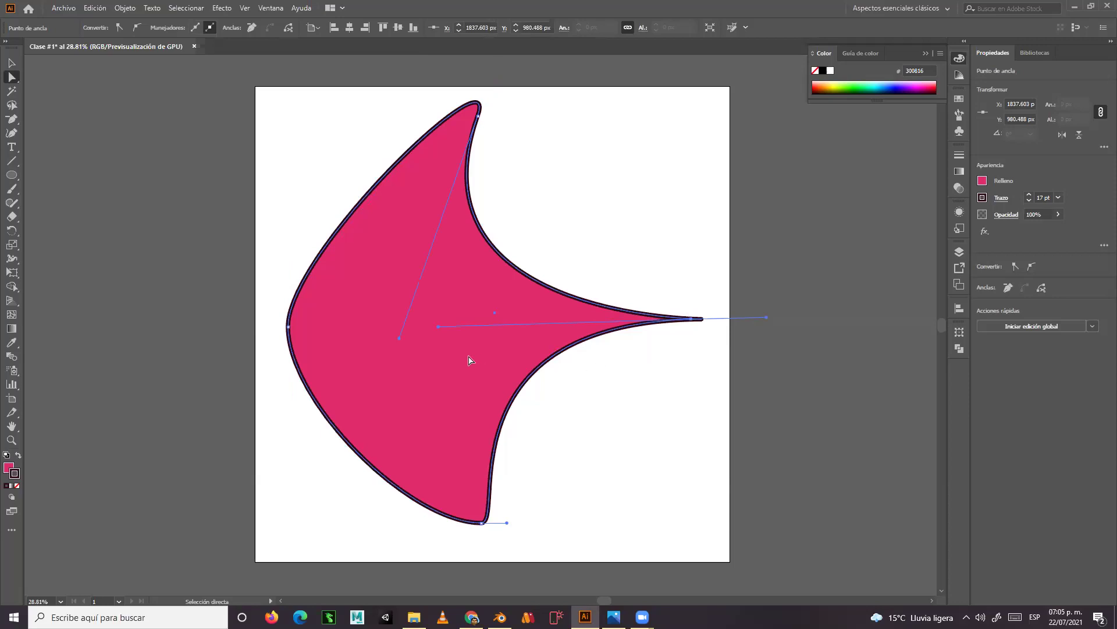
pyautogui.moveTo(224, 106); pyautogui.dragTo(741, 509)
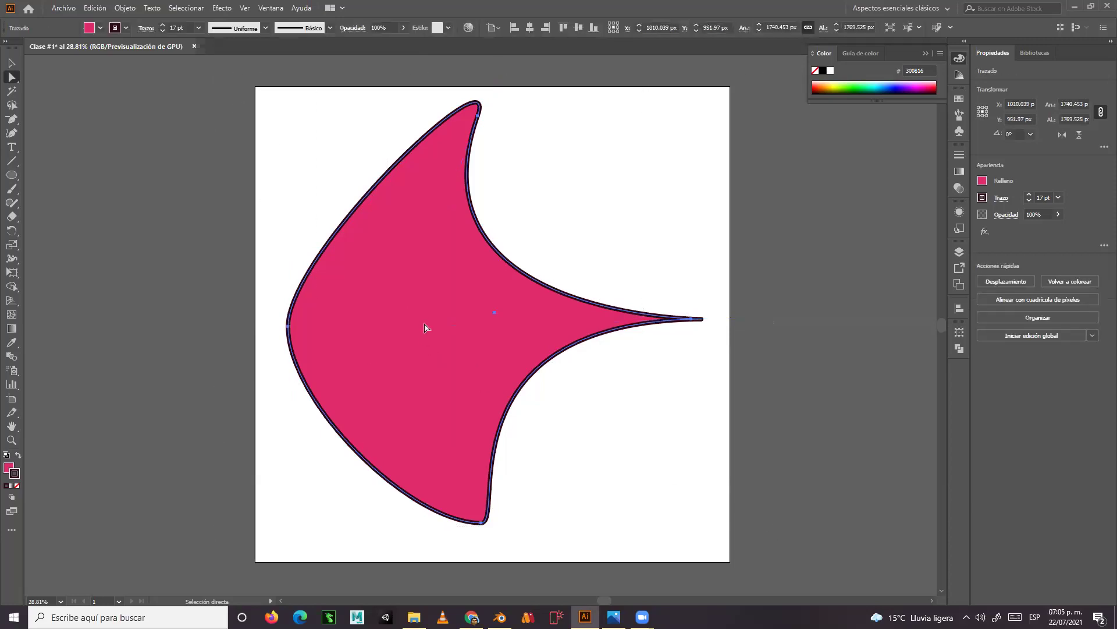
# - Move the whole shape slightly up and left, and reposition its top anchor point and handles to form a broad rounded top
pyautogui.moveTo(488, 240)
pyautogui.mouseDown()
pyautogui.moveTo(662, 254)
pyautogui.moveTo(314, 314)
pyautogui.moveTo(302, 224)
pyautogui.moveTo(458, 257)
pyautogui.moveTo(469, 231)
pyautogui.mouseUp()
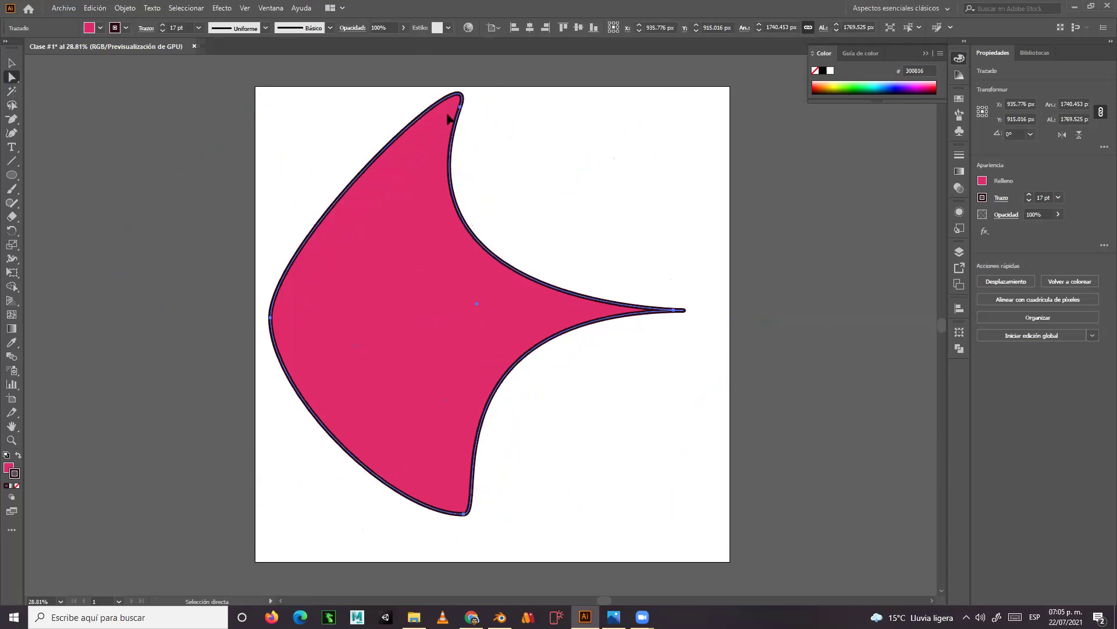
pyautogui.moveTo(465, 119); pyautogui.dragTo(454, 155)
pyautogui.moveTo(372, 390); pyautogui.dragTo(610, 151)
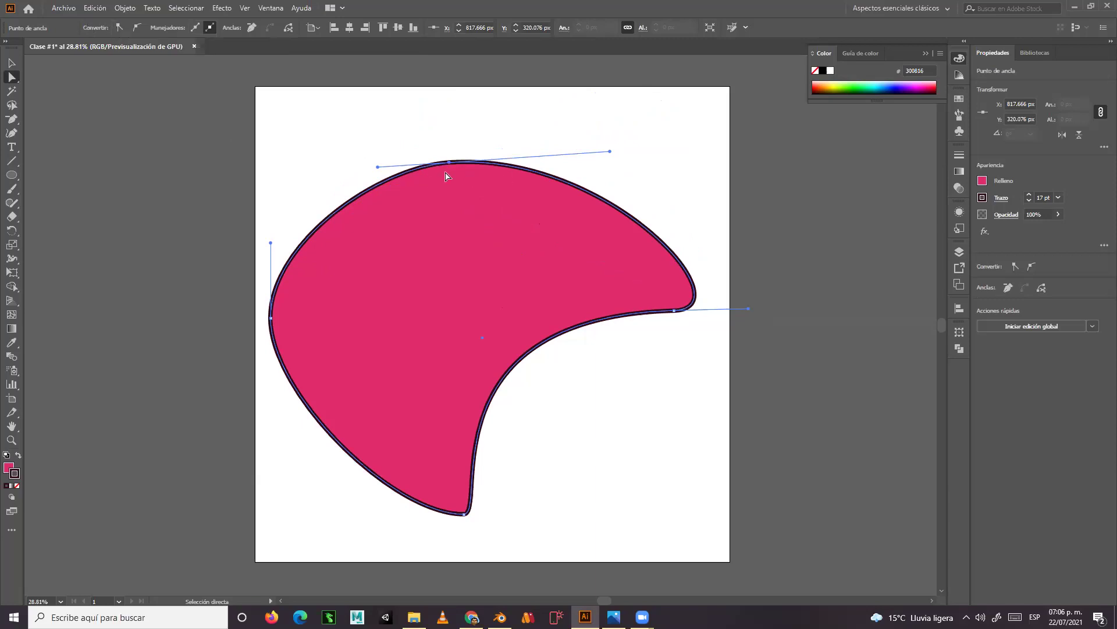
# - Convert the shape's top anchor point to a corner and move it up and to the left
pyautogui.click(119, 28)
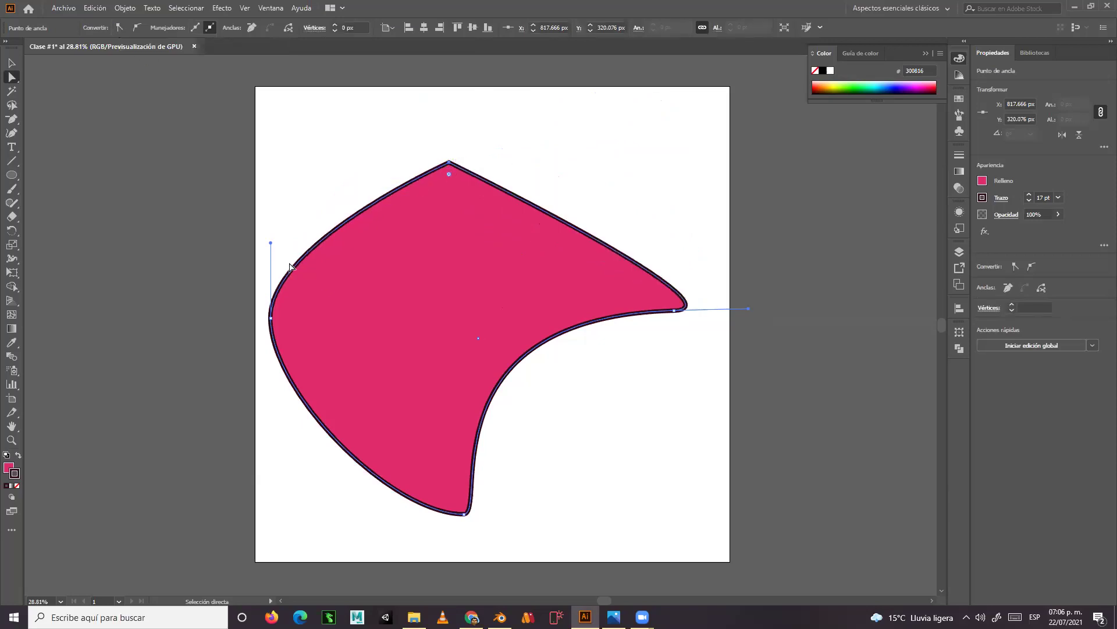
pyautogui.moveTo(448, 163); pyautogui.dragTo(407, 141)
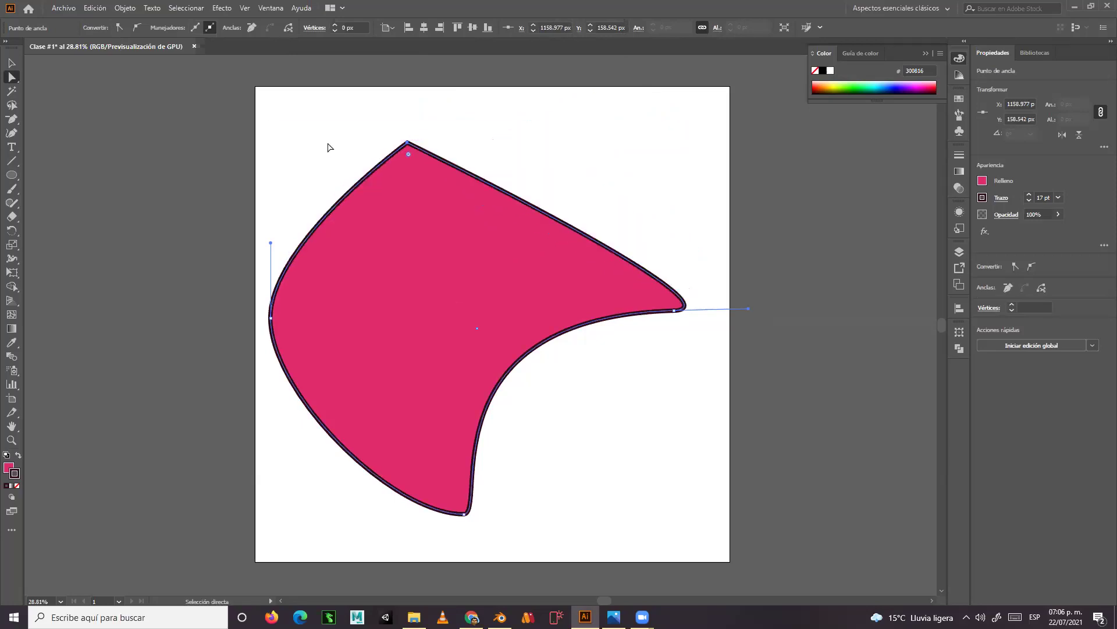
# - Convert the top anchor point back to smooth and lengthen its left direction handle, levelling both handles horizontally
pyautogui.click(136, 27)
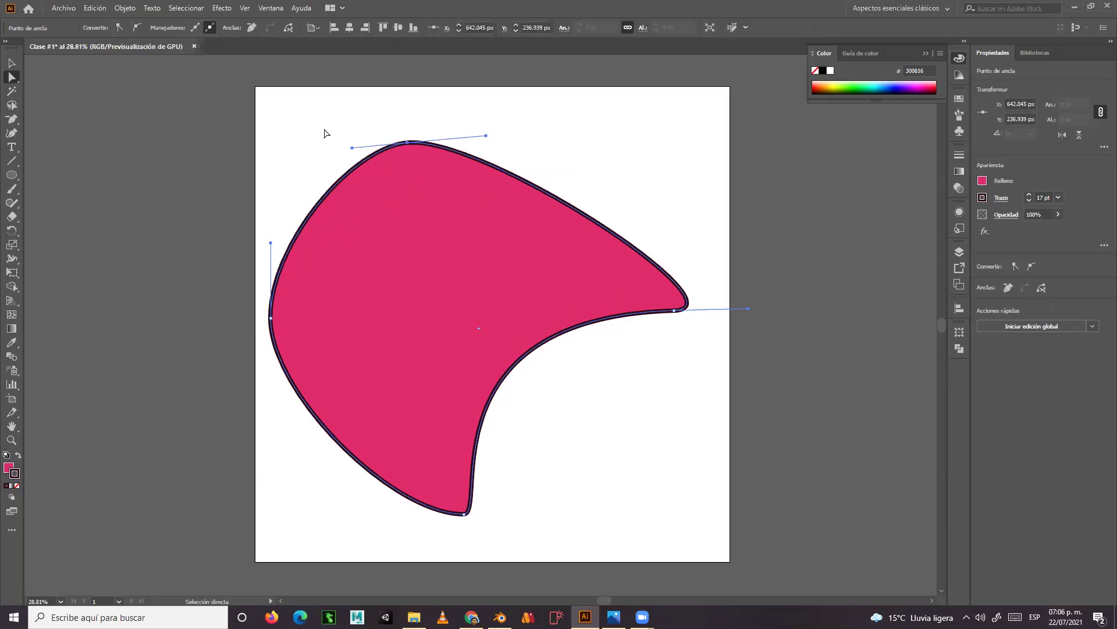
pyautogui.click(564, 145)
pyautogui.click(407, 144)
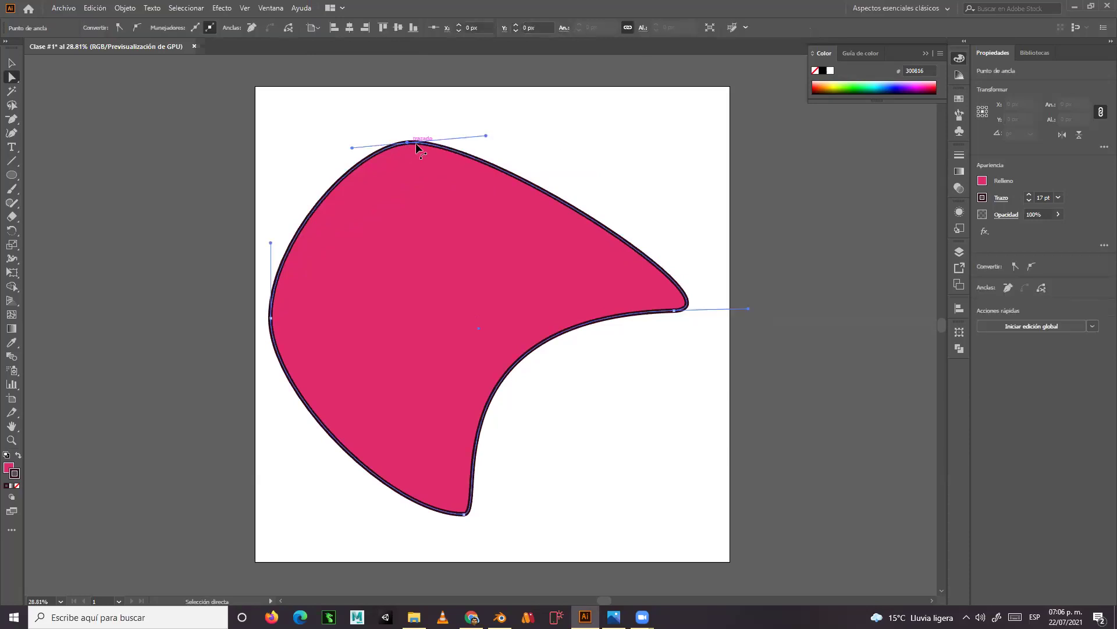
pyautogui.moveTo(352, 151)
pyautogui.mouseDown()
pyautogui.moveTo(325, 105)
pyautogui.moveTo(334, 144)
pyautogui.mouseUp()
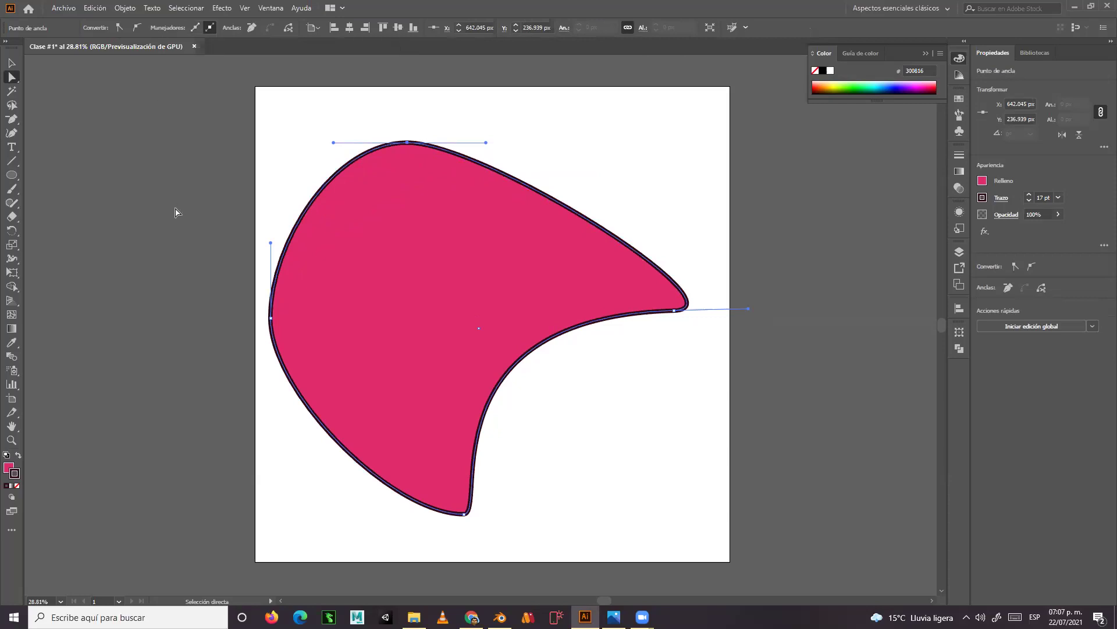
# - Delete the whole pink shape from the artboard with the Selection tool active
pyautogui.click(12, 63)
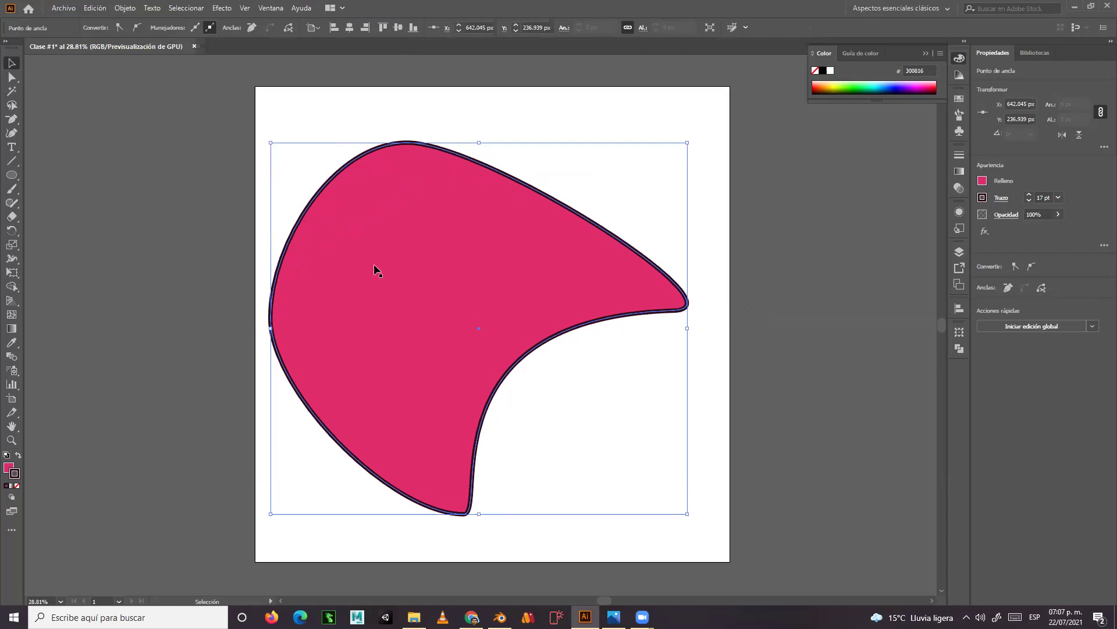
pyautogui.press('Delete')
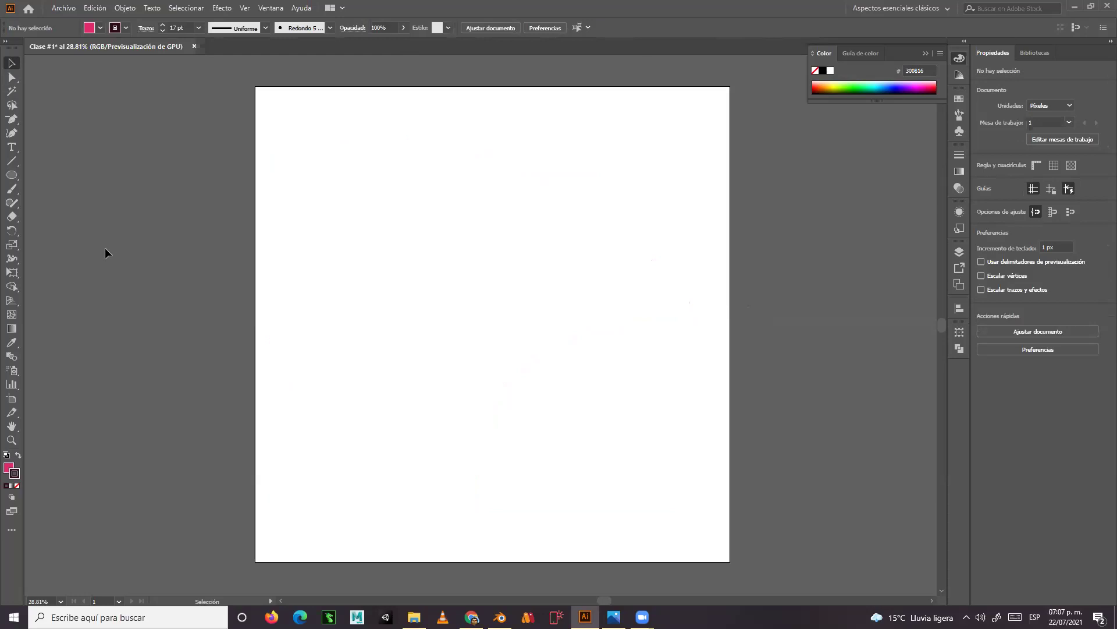
# - Set the fill colour to green 82bc1e in the color picker
pyautogui.click(9, 472)
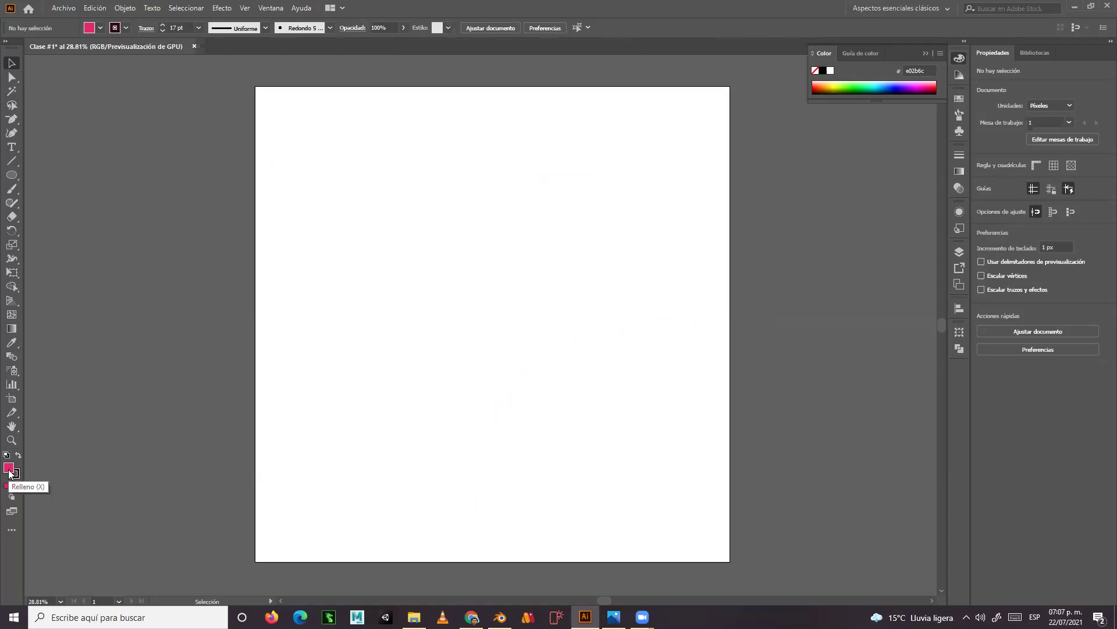
pyautogui.doubleClick(10, 469)
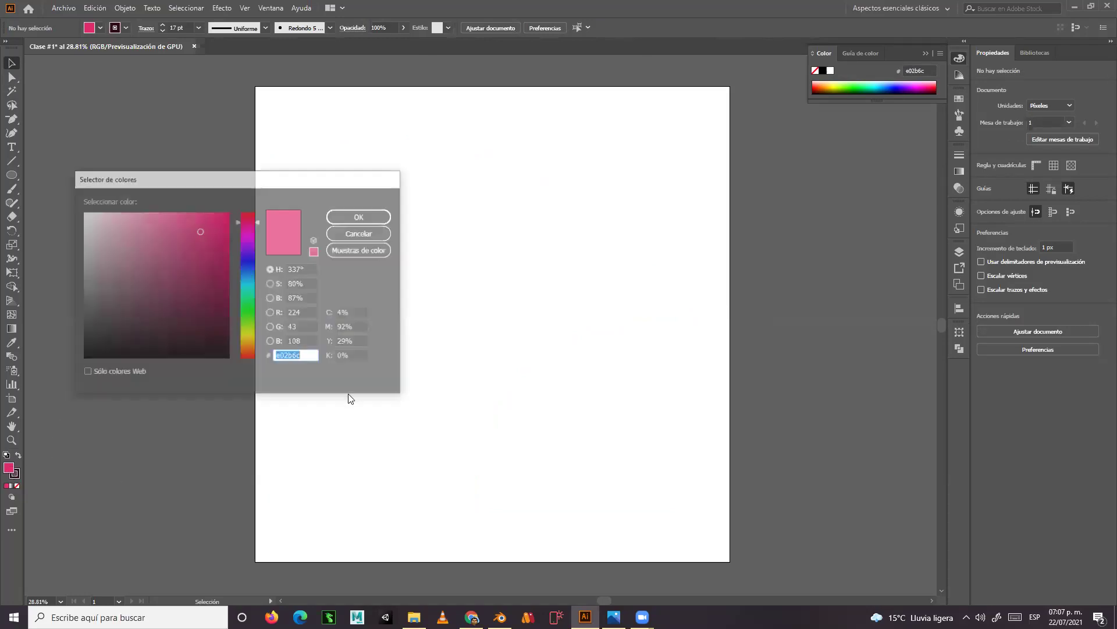
pyautogui.click(247, 315)
pyautogui.moveTo(258, 318); pyautogui.dragTo(258, 323)
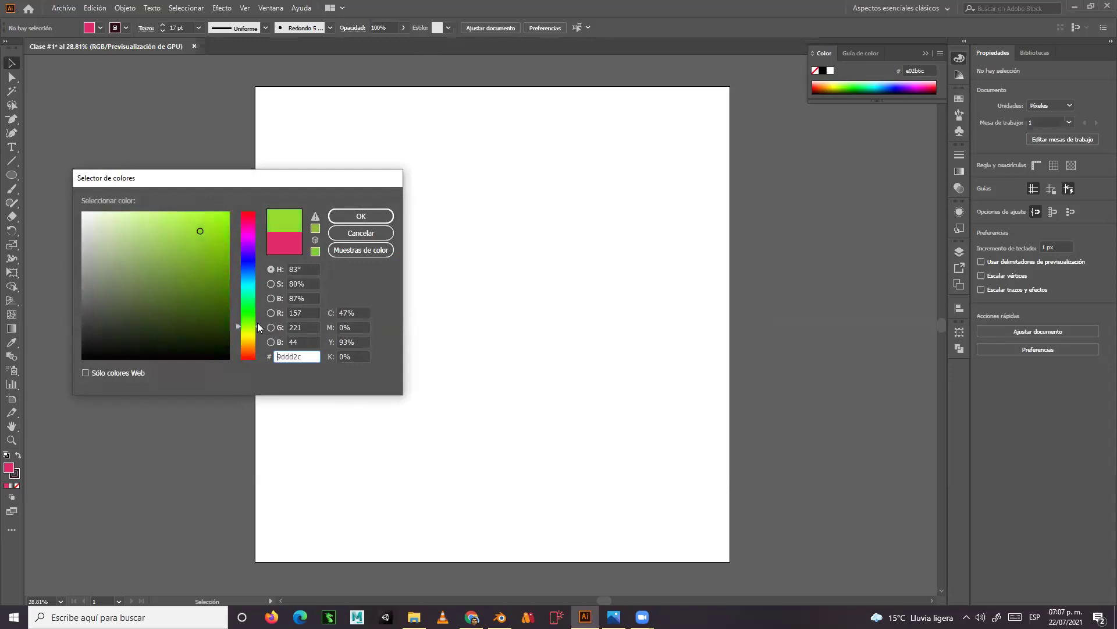
pyautogui.click(213, 217)
pyautogui.moveTo(212, 217); pyautogui.dragTo(206, 250)
pyautogui.click(357, 216)
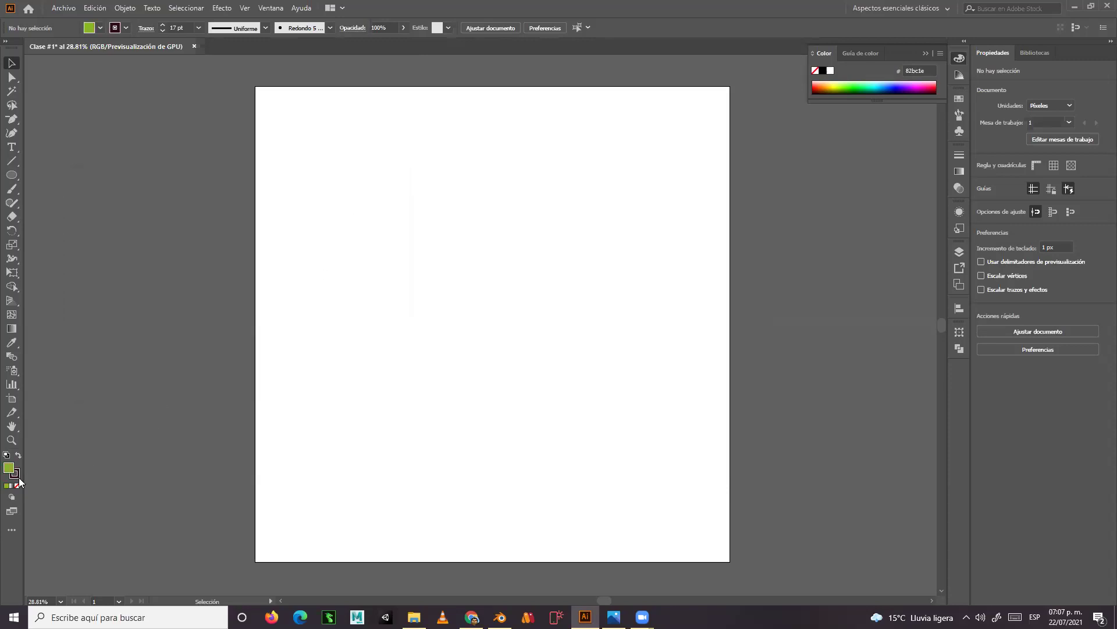
# - Set the stroke colour to dark olive green 3b4908 in the color picker
pyautogui.doubleClick(16, 476)
pyautogui.click(251, 315)
pyautogui.moveTo(217, 325)
pyautogui.mouseDown()
pyautogui.moveTo(210, 294)
pyautogui.moveTo(257, 328)
pyautogui.mouseUp()
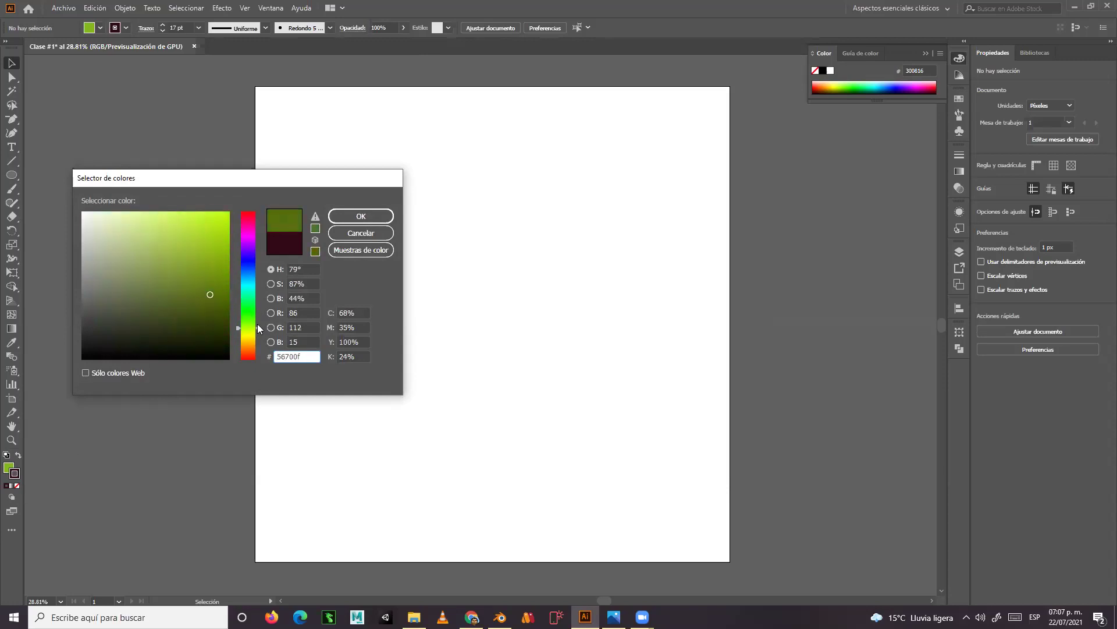
pyautogui.click(257, 329)
pyautogui.click(212, 314)
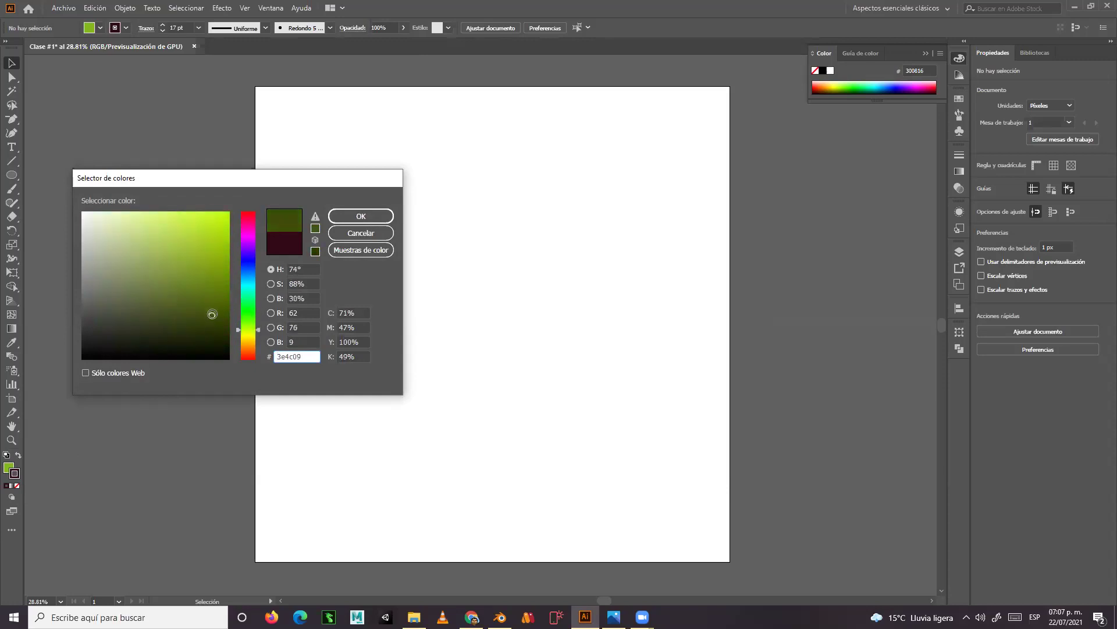
pyautogui.click(213, 317)
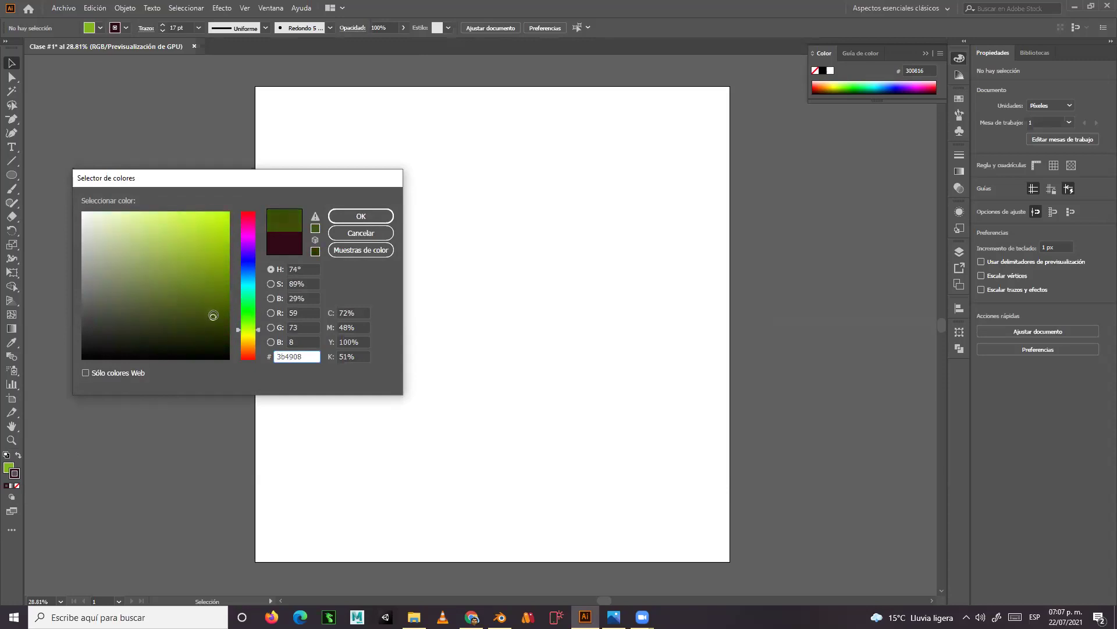
pyautogui.click(342, 219)
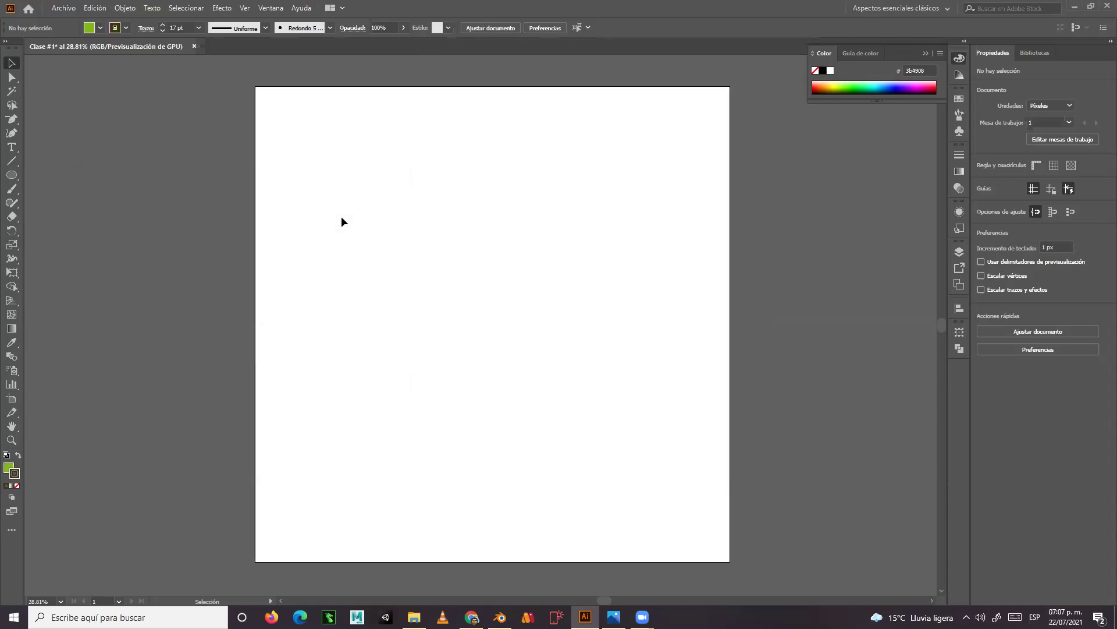
# - Draw a tall vertical ellipse about 835 by 1372 px near the middle of the artboard
pyautogui.click(12, 176)
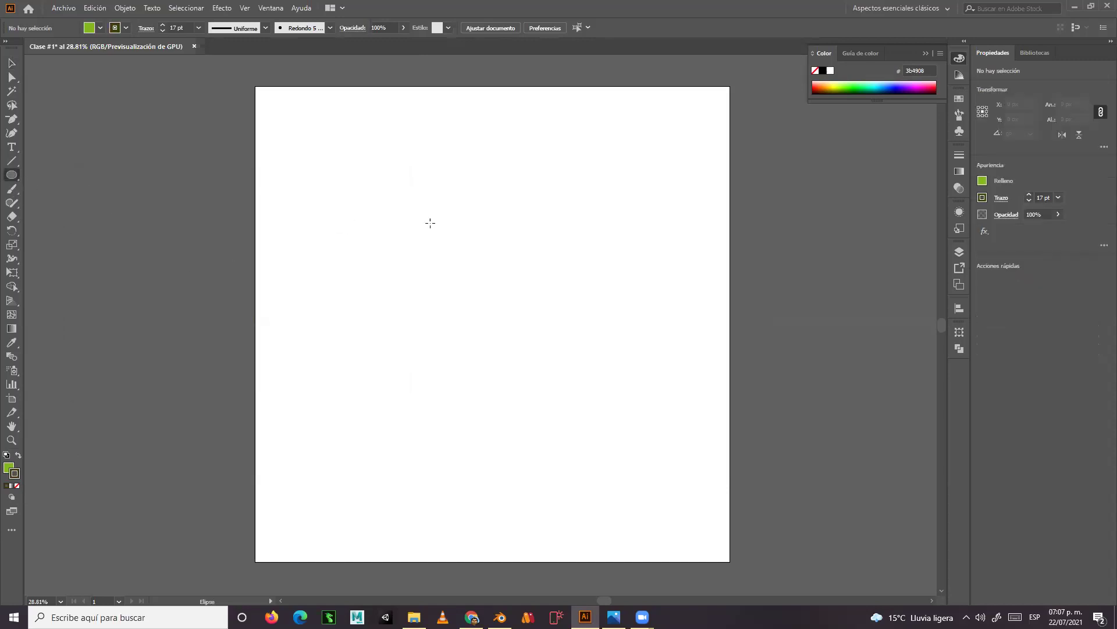
pyautogui.moveTo(414, 168); pyautogui.dragTo(612, 494)
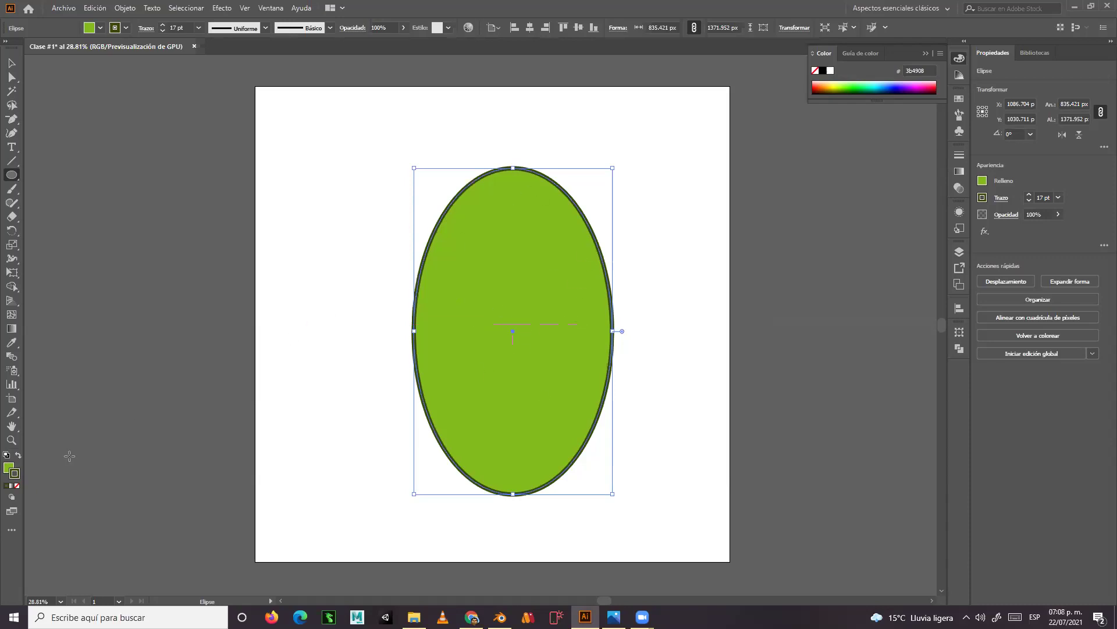
# - Darken the ellipse's fill to green 71a015 and shift the ellipse up and to the left on the artboard
pyautogui.doubleClick(8, 468)
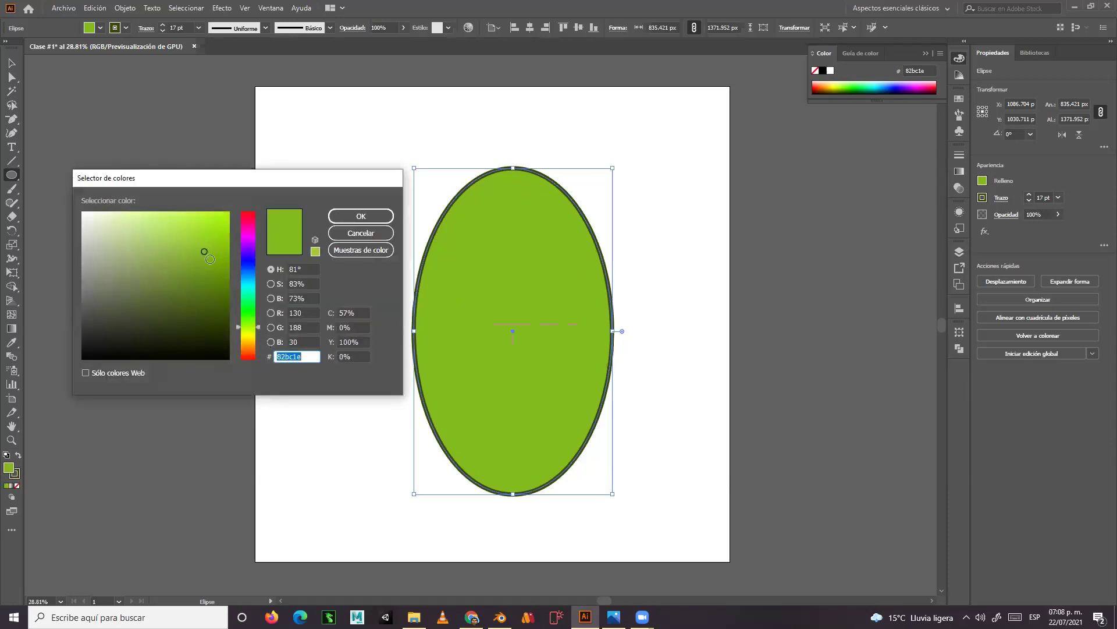
pyautogui.click(210, 266)
pyautogui.click(361, 216)
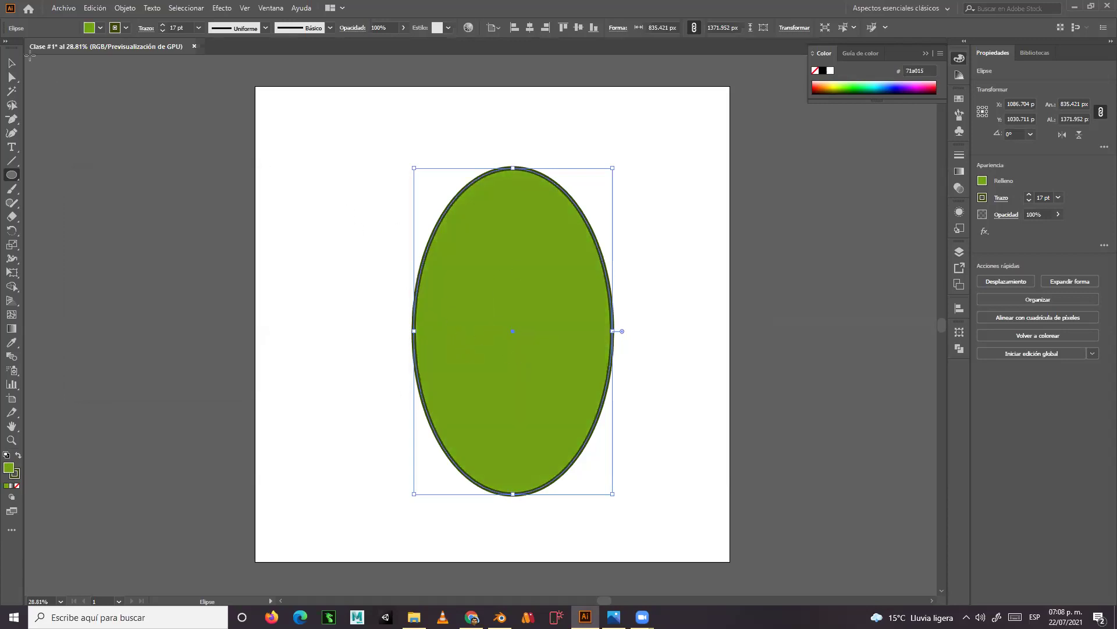
pyautogui.click(11, 63)
pyautogui.moveTo(469, 254); pyautogui.dragTo(468, 238)
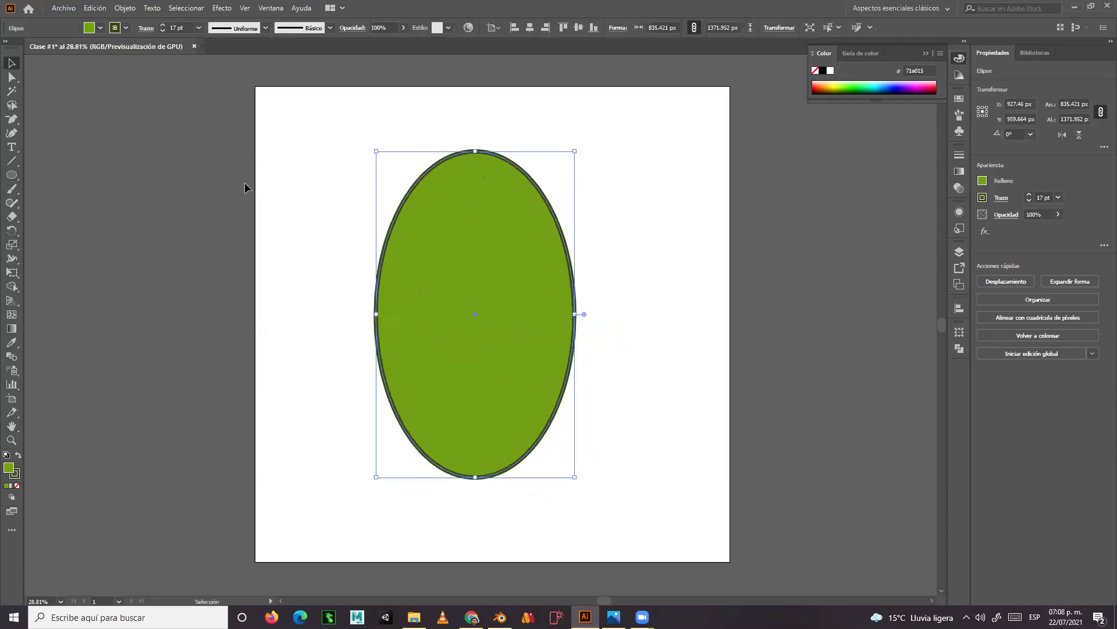
# - Shape the ellipse into a pear by pulling the upper direction handles of its left and right anchor points inward
pyautogui.click(10, 78)
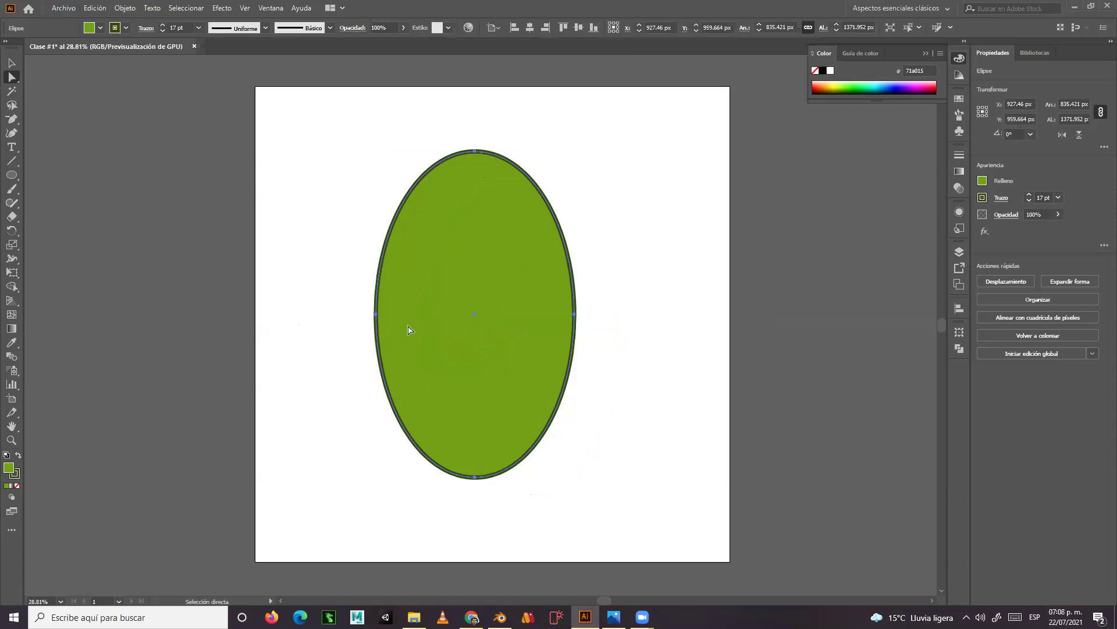
pyautogui.click(375, 316)
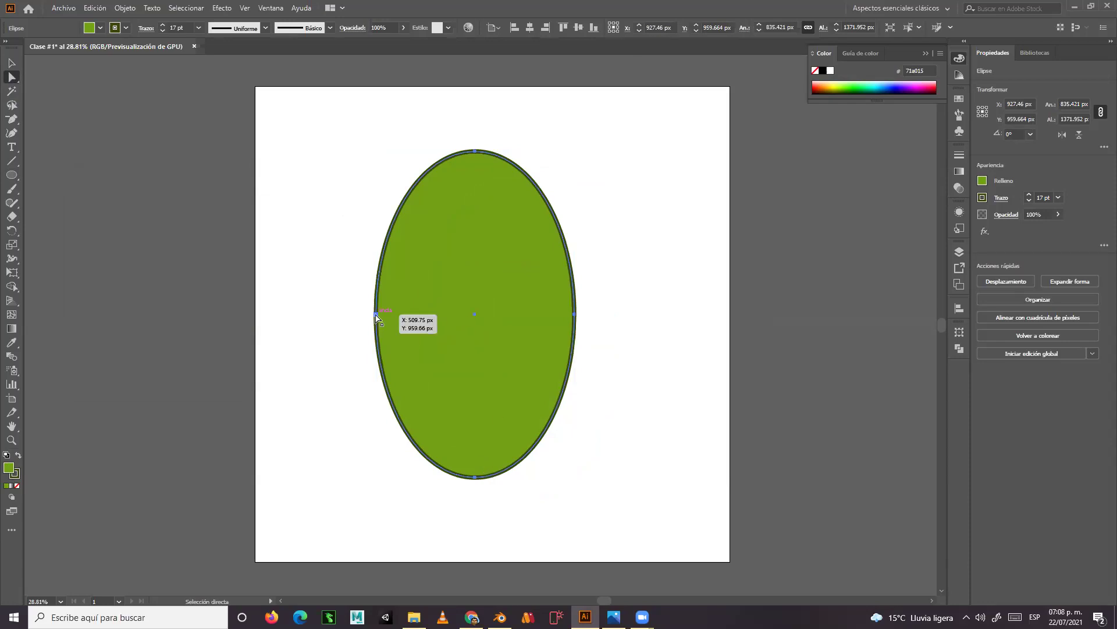
pyautogui.click(375, 315)
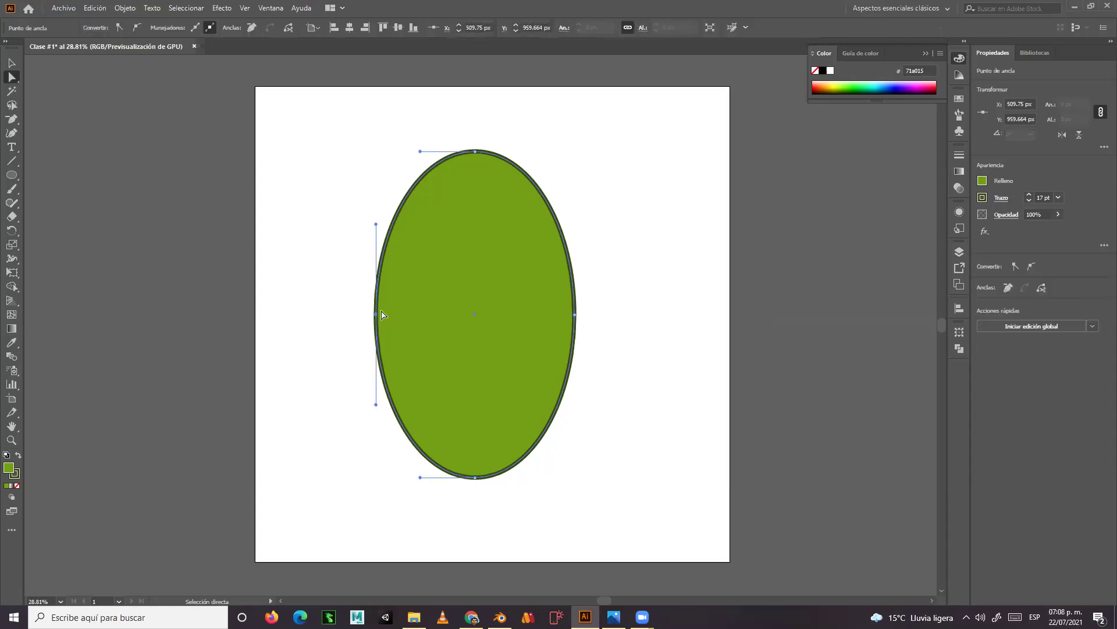
pyautogui.click(376, 316)
pyautogui.moveTo(376, 224); pyautogui.dragTo(447, 221)
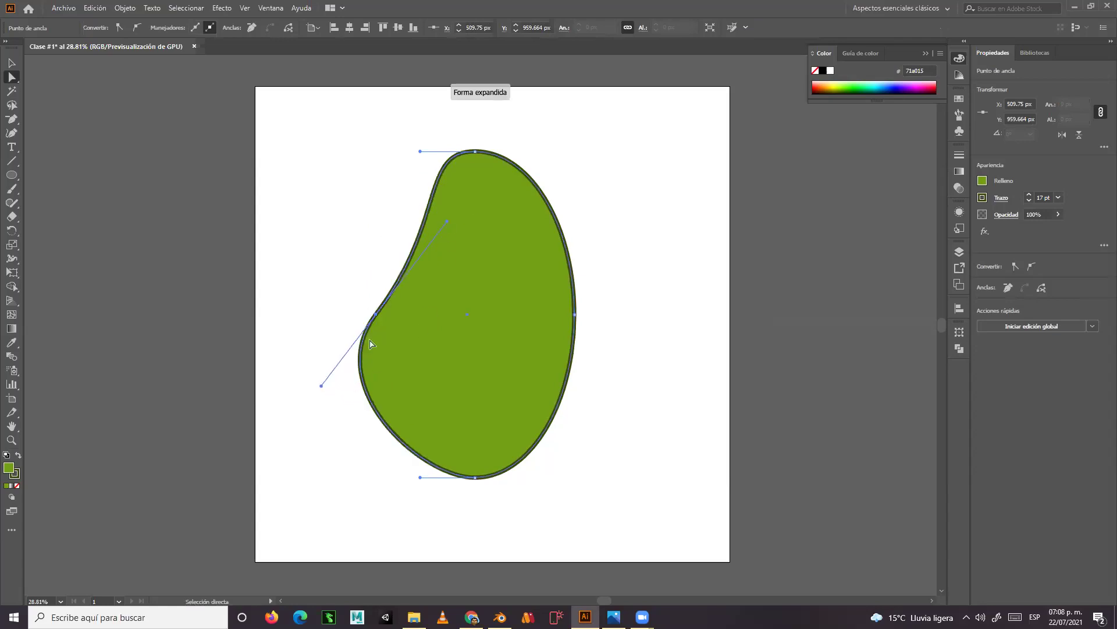
pyautogui.click(575, 316)
pyautogui.moveTo(574, 224); pyautogui.dragTo(502, 248)
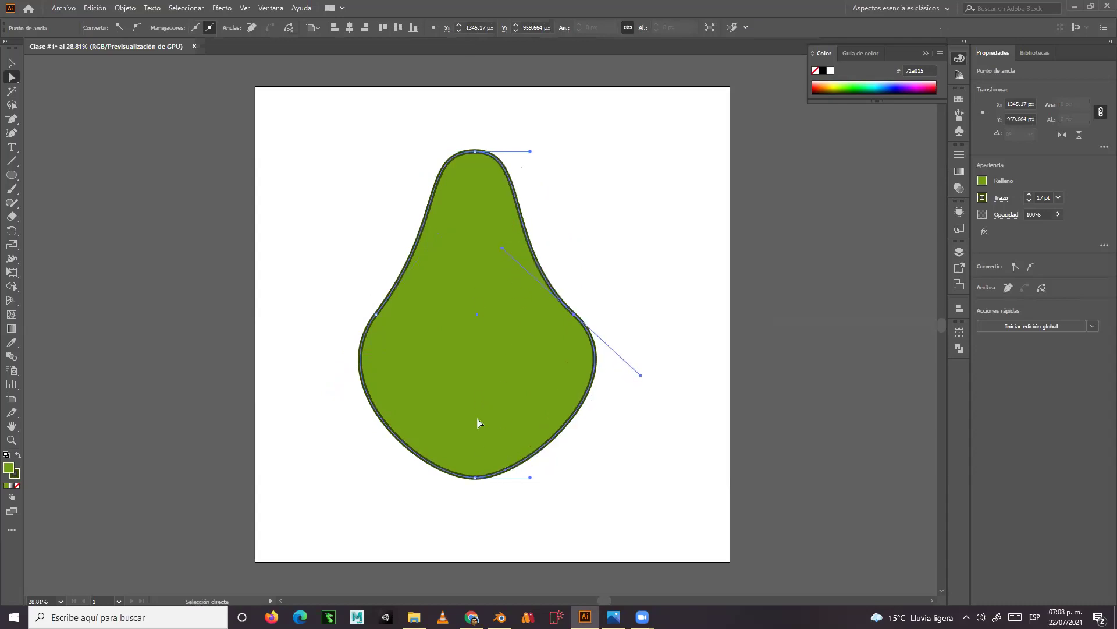
# - Round out the pear's base by extending both direction handles of the bottom anchor point outward
pyautogui.click(475, 478)
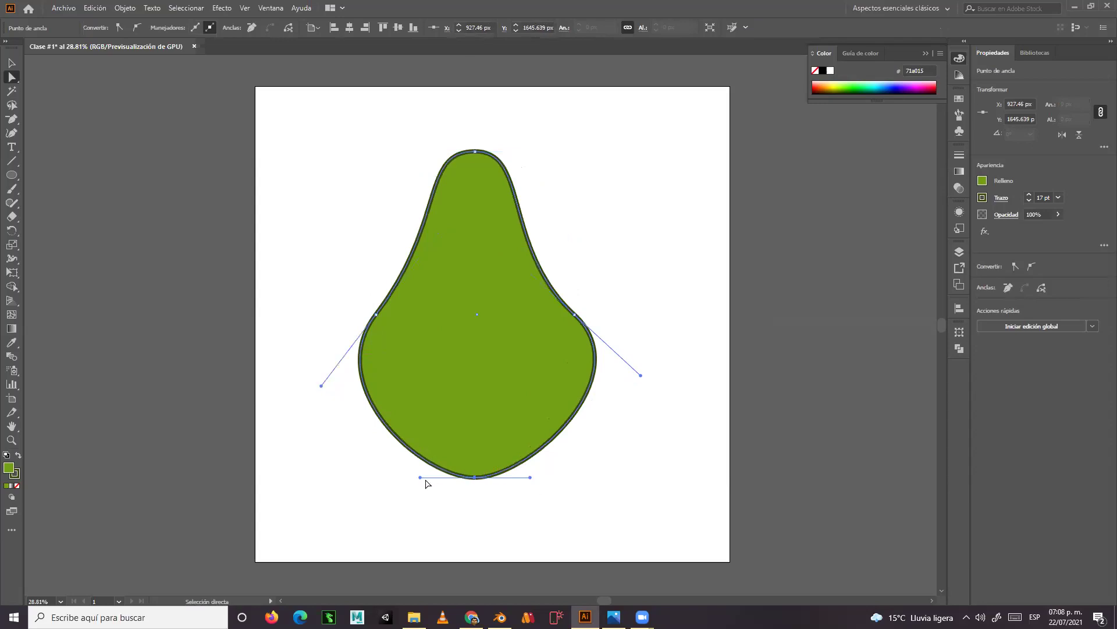
pyautogui.moveTo(420, 477); pyautogui.dragTo(381, 477)
pyautogui.moveTo(529, 477); pyautogui.dragTo(567, 479)
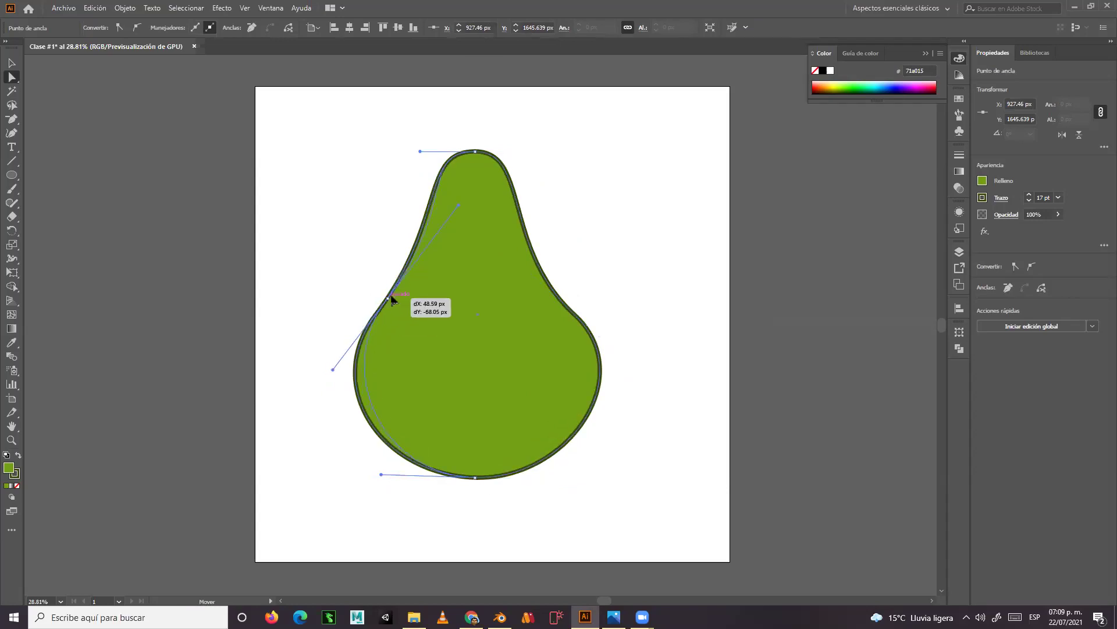
# - Refine the pear by nudging both side anchor points inward and up and the top anchor up and left, and deselect the shape
pyautogui.moveTo(376, 313)
pyautogui.mouseDown()
pyautogui.moveTo(370, 291)
pyautogui.moveTo(371, 330)
pyautogui.moveTo(390, 326)
pyautogui.moveTo(384, 369)
pyautogui.moveTo(394, 375)
pyautogui.moveTo(385, 285)
pyautogui.moveTo(382, 317)
pyautogui.moveTo(378, 302)
pyautogui.mouseUp()
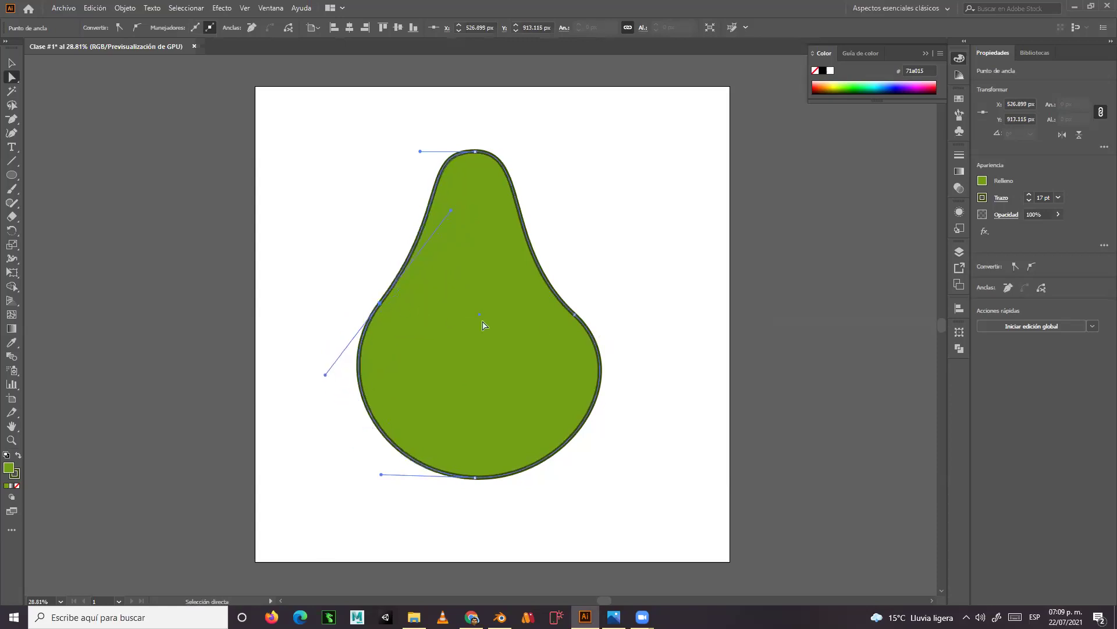
pyautogui.moveTo(575, 315); pyautogui.dragTo(563, 301)
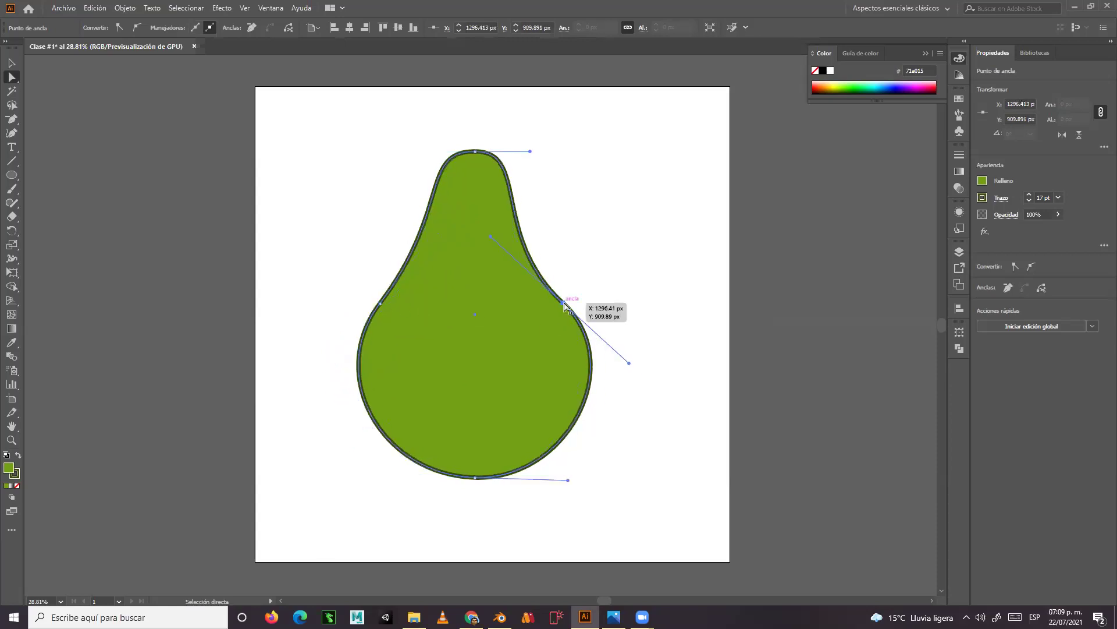
pyautogui.moveTo(473, 151)
pyautogui.mouseDown()
pyautogui.moveTo(526, 140)
pyautogui.moveTo(464, 152)
pyautogui.moveTo(528, 138)
pyautogui.moveTo(462, 142)
pyautogui.mouseUp()
pyautogui.click(467, 152)
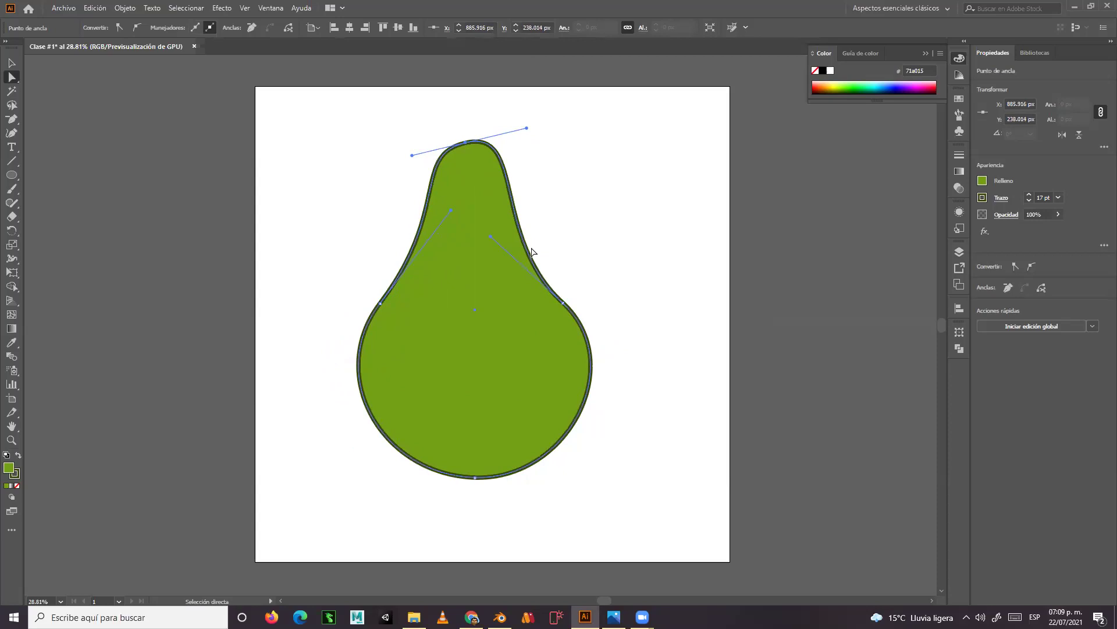
pyautogui.click(13, 62)
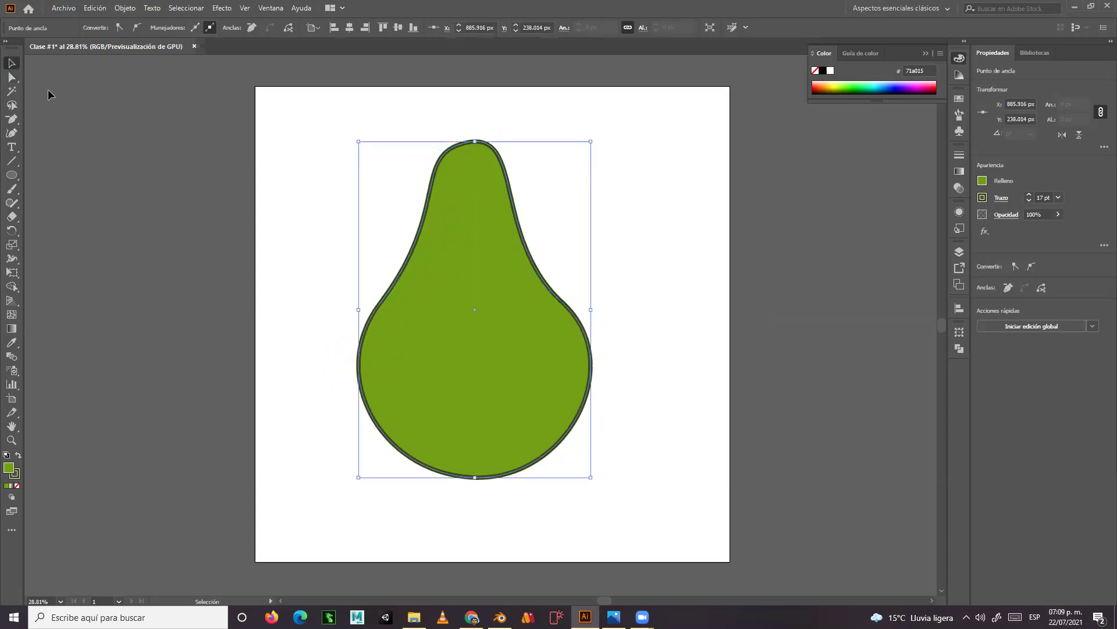
pyautogui.click(288, 225)
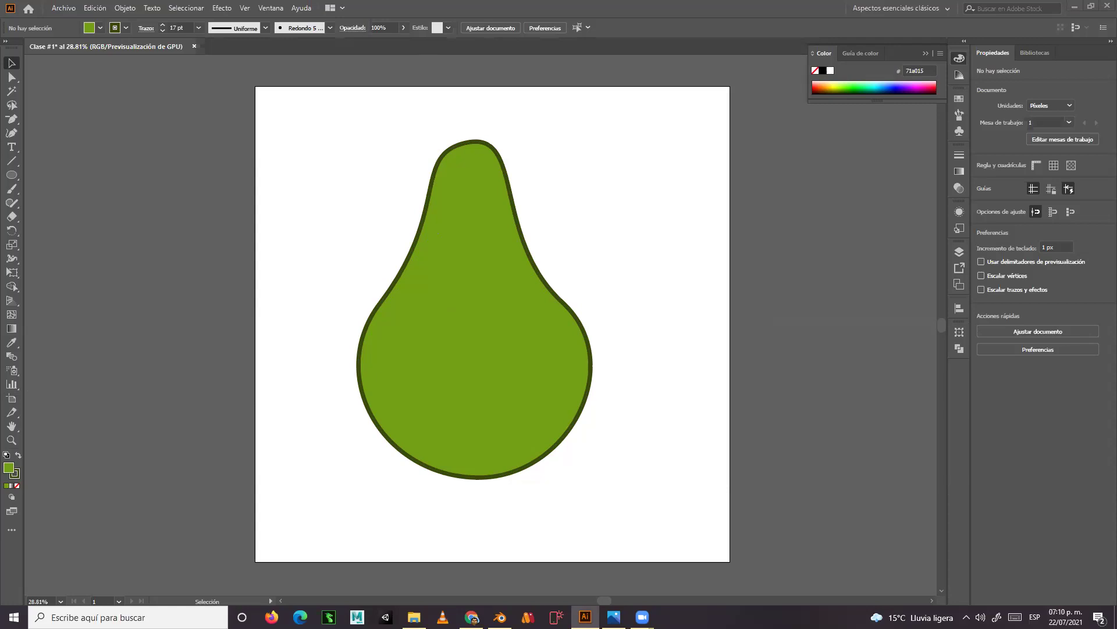
# - Draw a narrow vertical rectangle about 103 by 338 px to the upper left of the pear
pyautogui.hotkey('alt', 'Tab')
pyautogui.click(13, 179)
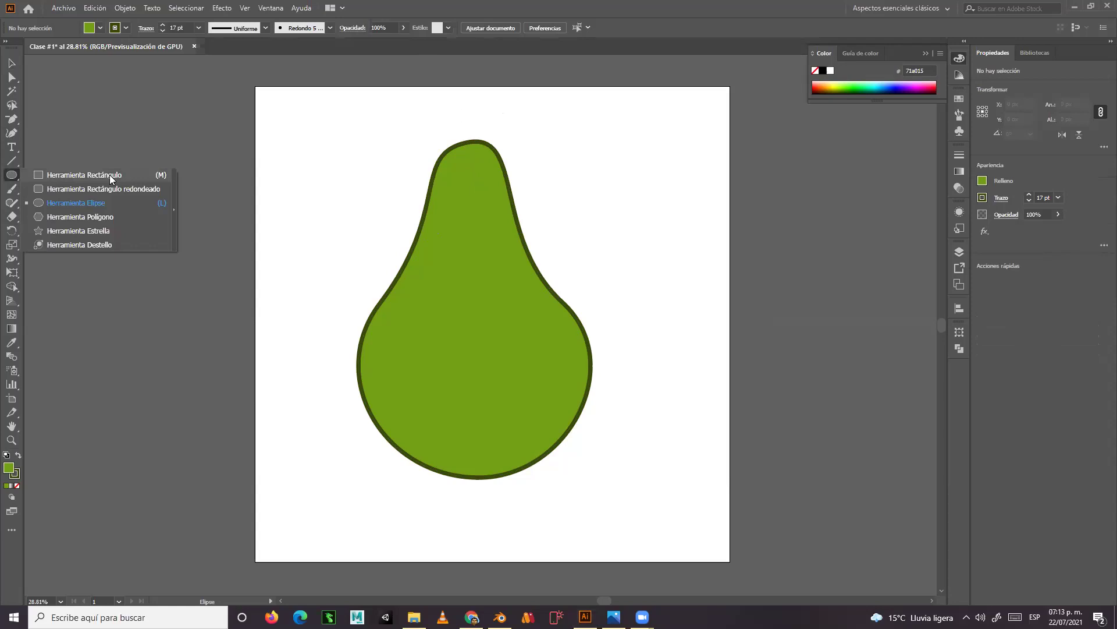
pyautogui.click(110, 175)
pyautogui.moveTo(292, 142); pyautogui.dragTo(316, 222)
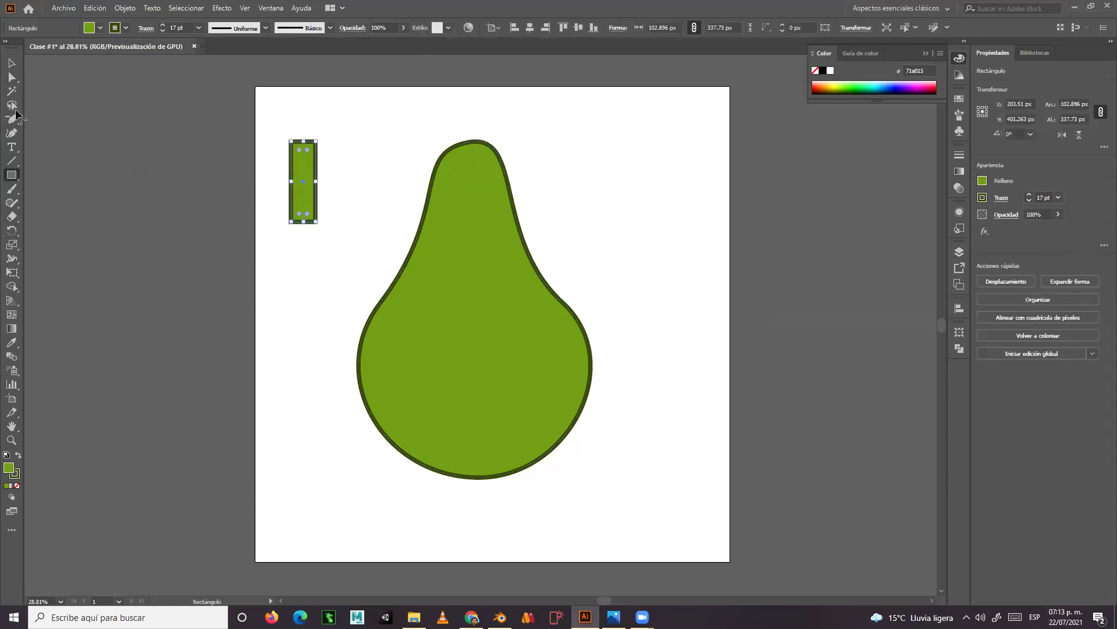
# - Set the narrow rectangle's fill colour to reddish brown 66230e
pyautogui.click(11, 62)
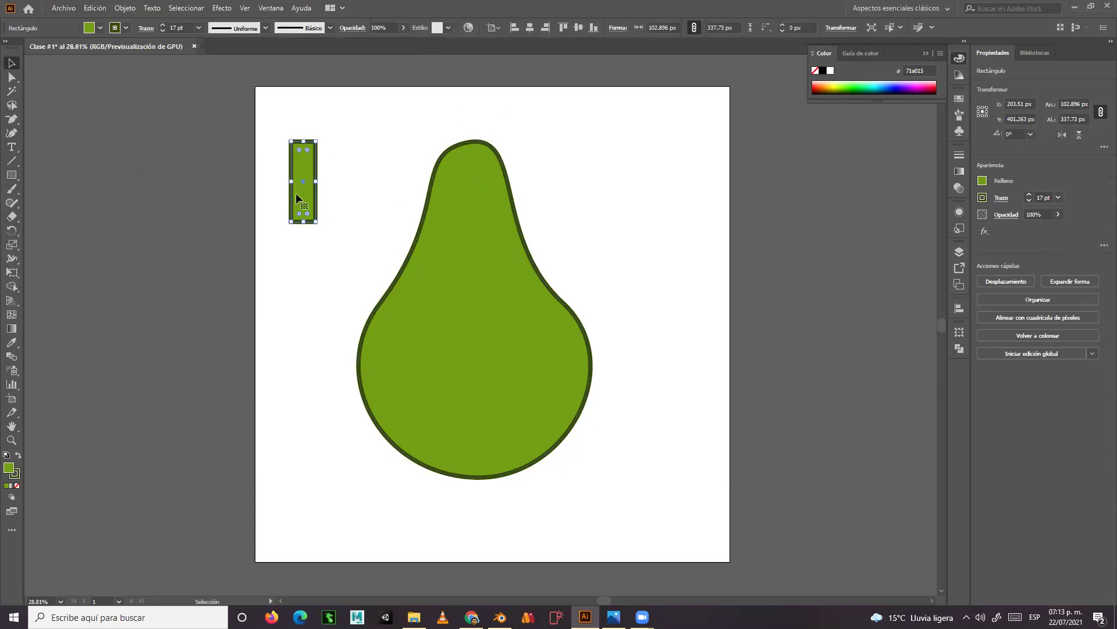
pyautogui.doubleClick(8, 468)
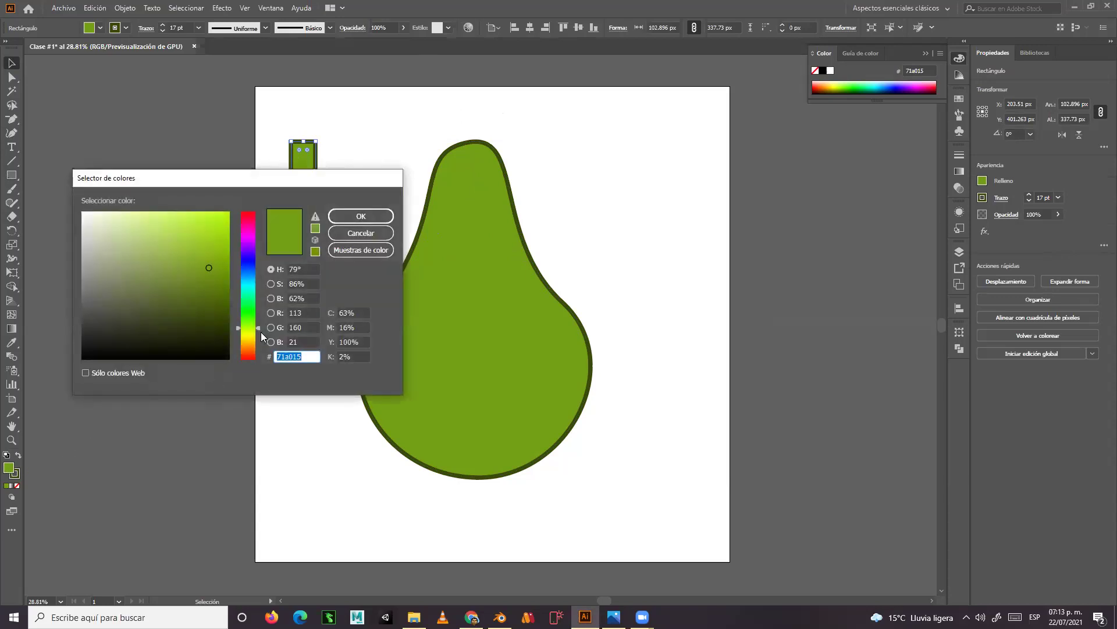
pyautogui.moveTo(259, 327); pyautogui.dragTo(260, 355)
pyautogui.moveTo(204, 329); pyautogui.dragTo(207, 302)
pyautogui.click(348, 217)
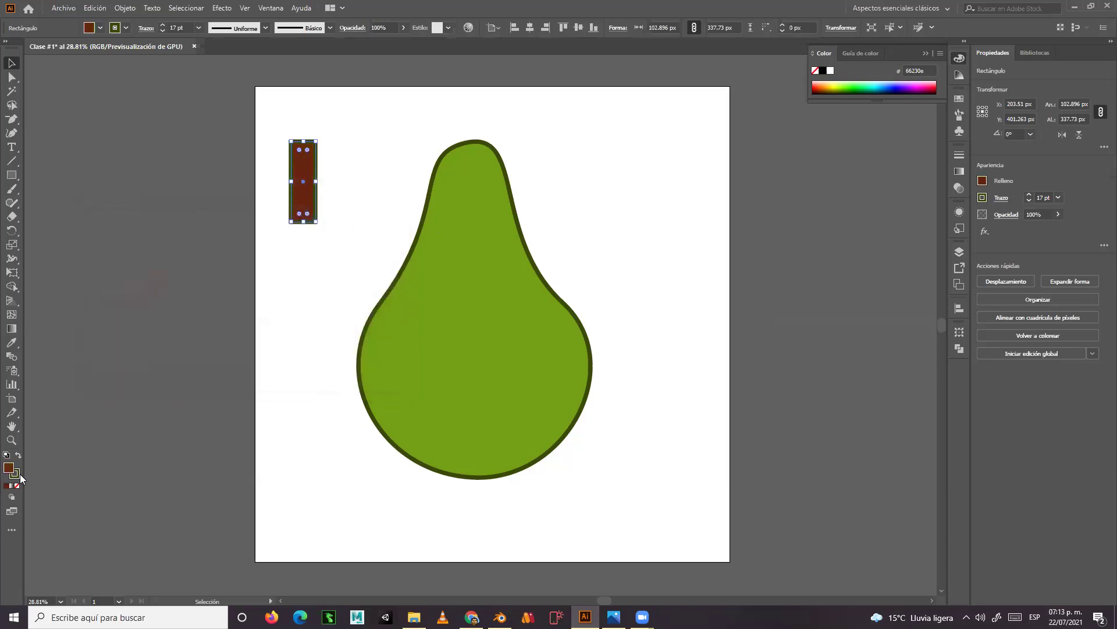
# - Set the narrow rectangle's stroke colour to very dark brown 261205
pyautogui.doubleClick(17, 476)
pyautogui.moveTo(258, 332); pyautogui.dragTo(259, 349)
pyautogui.click(213, 337)
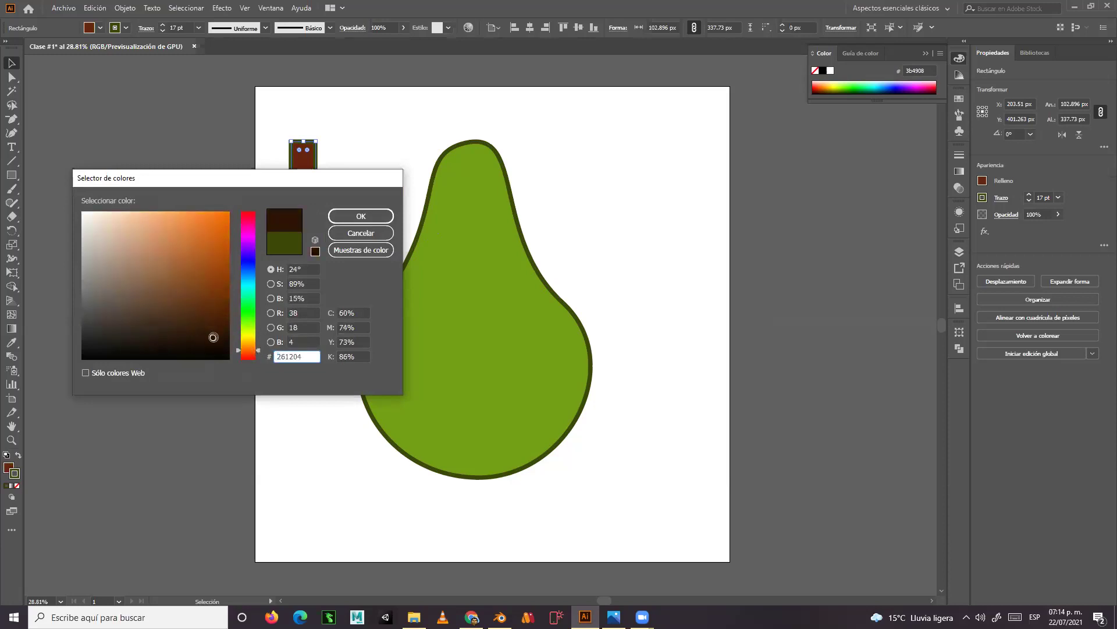
pyautogui.click(348, 216)
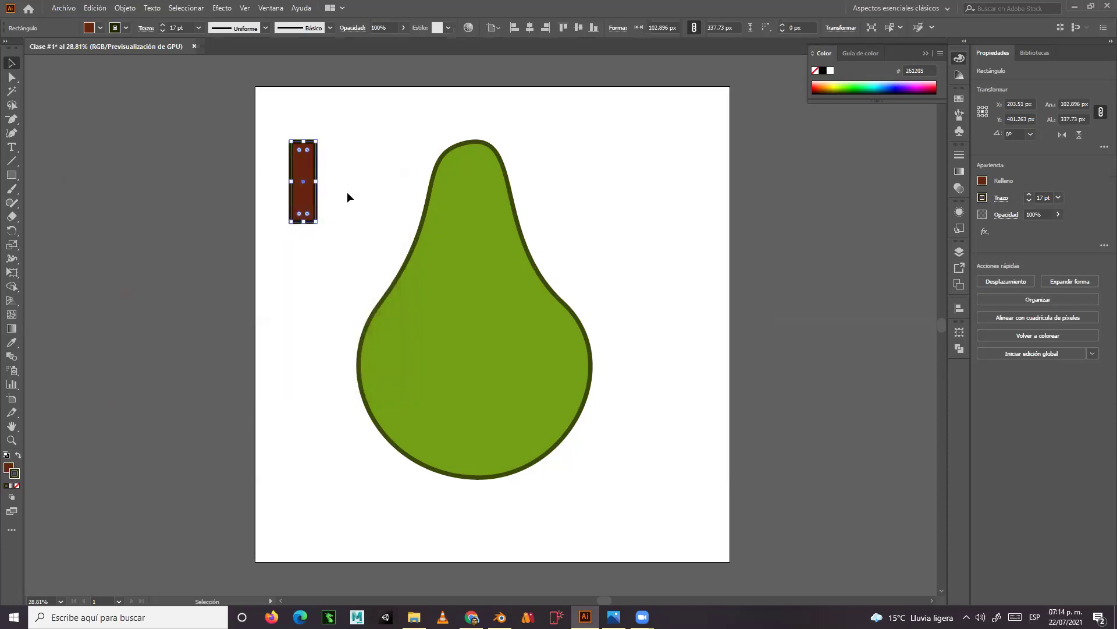
# - Move the brown rectangle onto the pear's top, centred so that its lower end overlaps the pear's tip
pyautogui.click(11, 440)
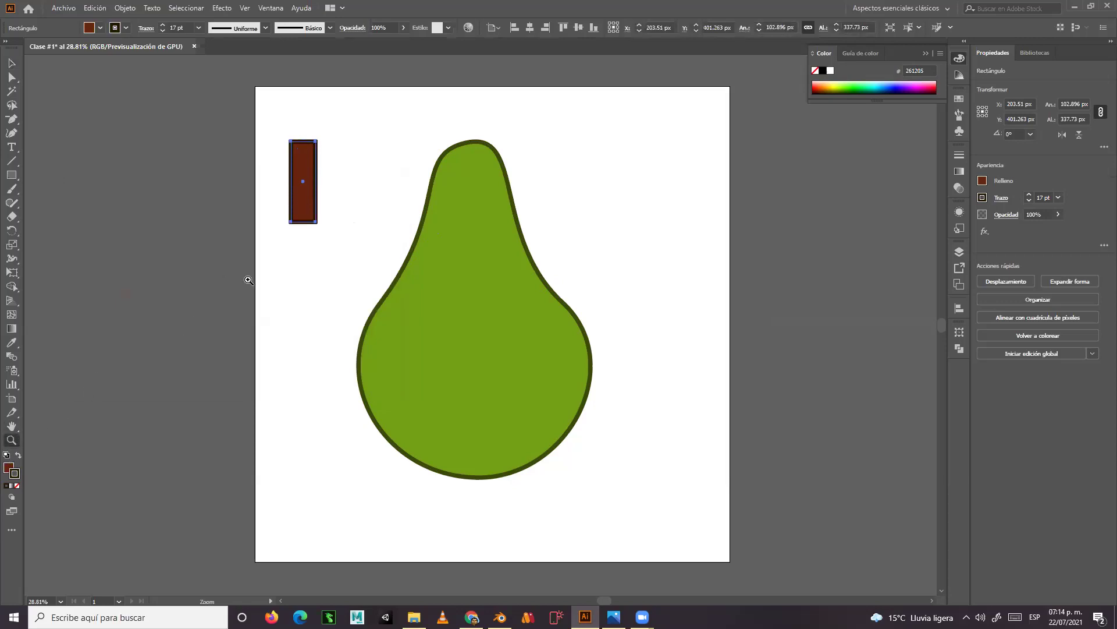
pyautogui.moveTo(282, 112); pyautogui.dragTo(424, 289)
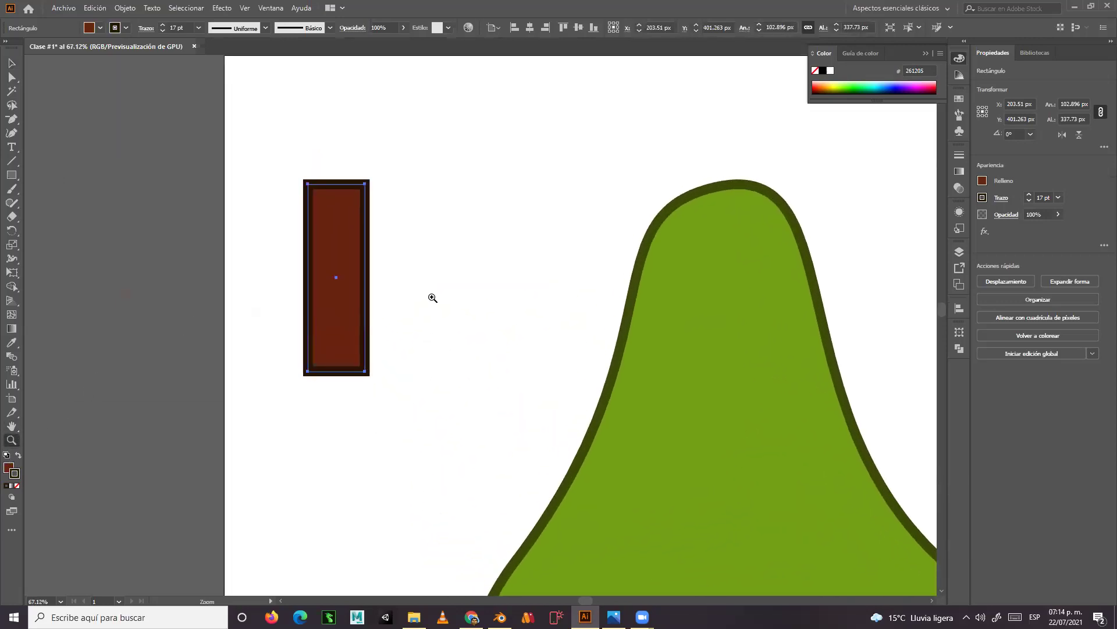
pyautogui.moveTo(656, 376); pyautogui.dragTo(561, 412)
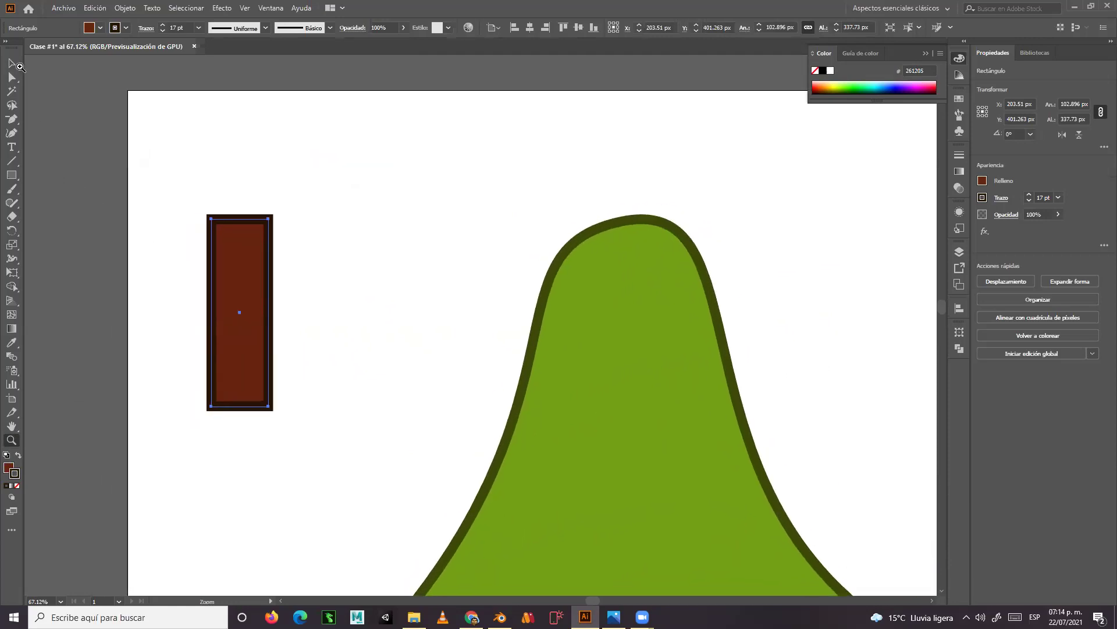
pyautogui.click(13, 68)
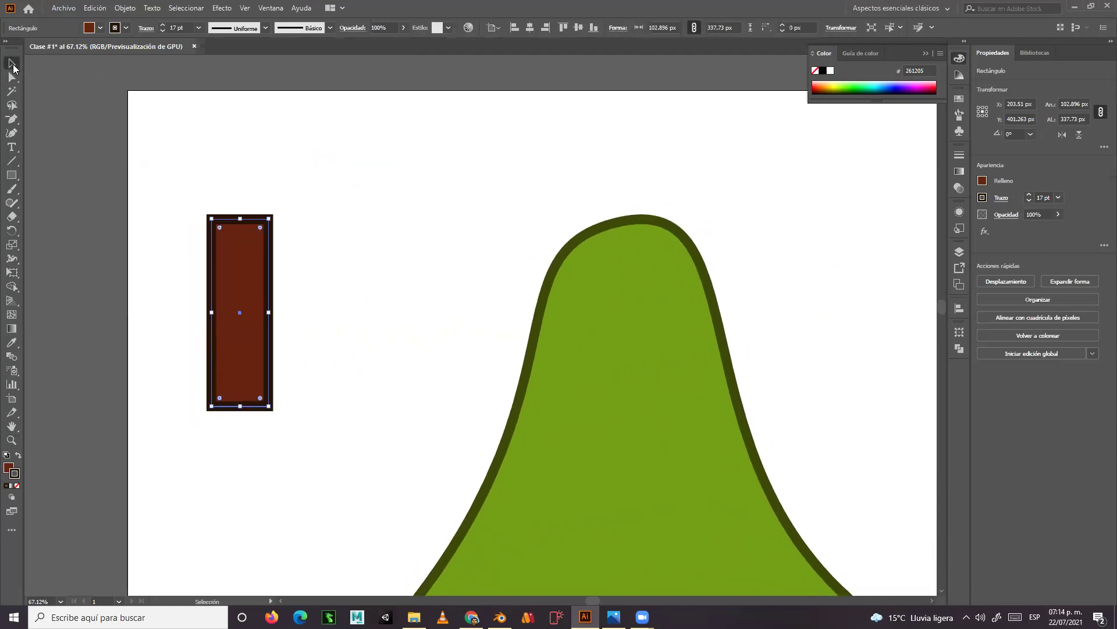
pyautogui.moveTo(236, 270); pyautogui.dragTo(618, 138)
pyautogui.moveTo(724, 202); pyautogui.dragTo(626, 312)
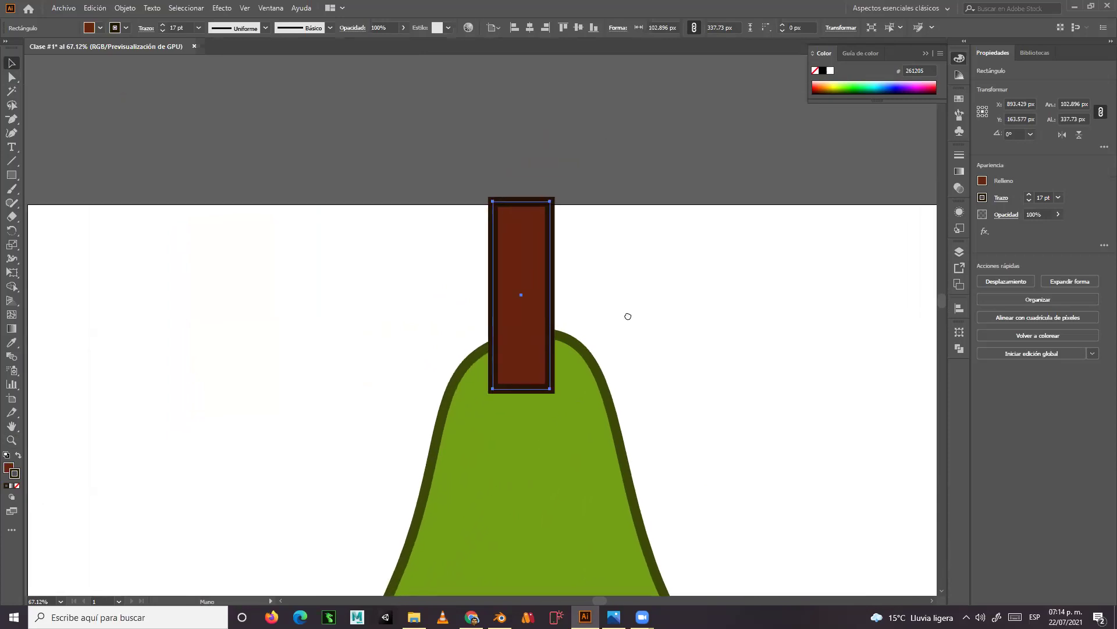
pyautogui.moveTo(528, 259); pyautogui.dragTo(532, 250)
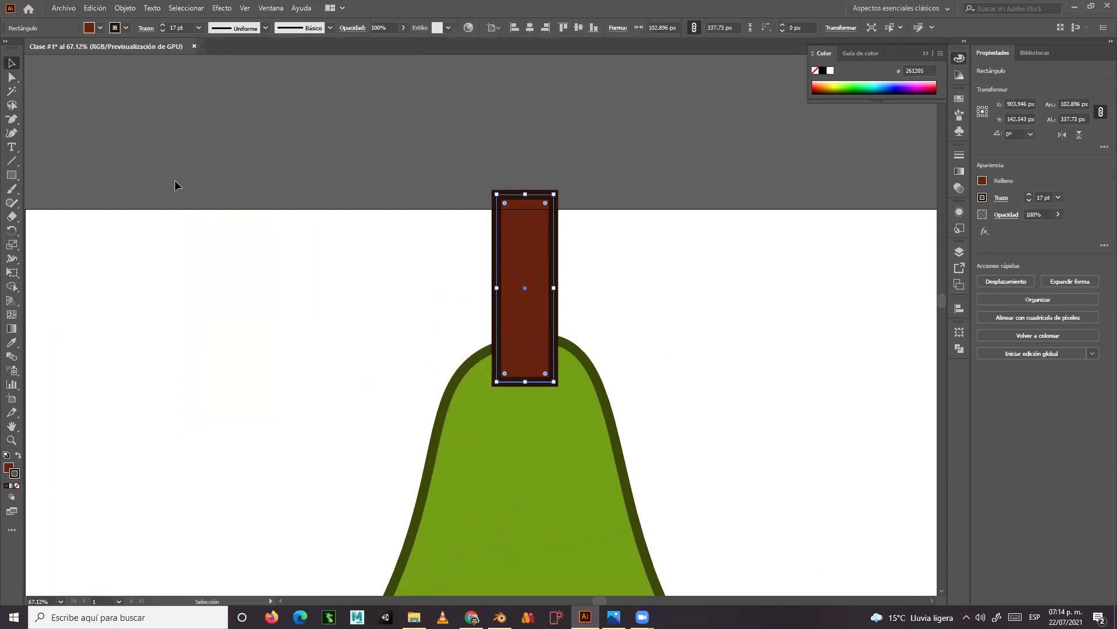
# - Reshape the rectangle into a tapered stem by moving its corner points to form a wide, slanted top and a narrow base
pyautogui.click(11, 77)
pyautogui.click(555, 194)
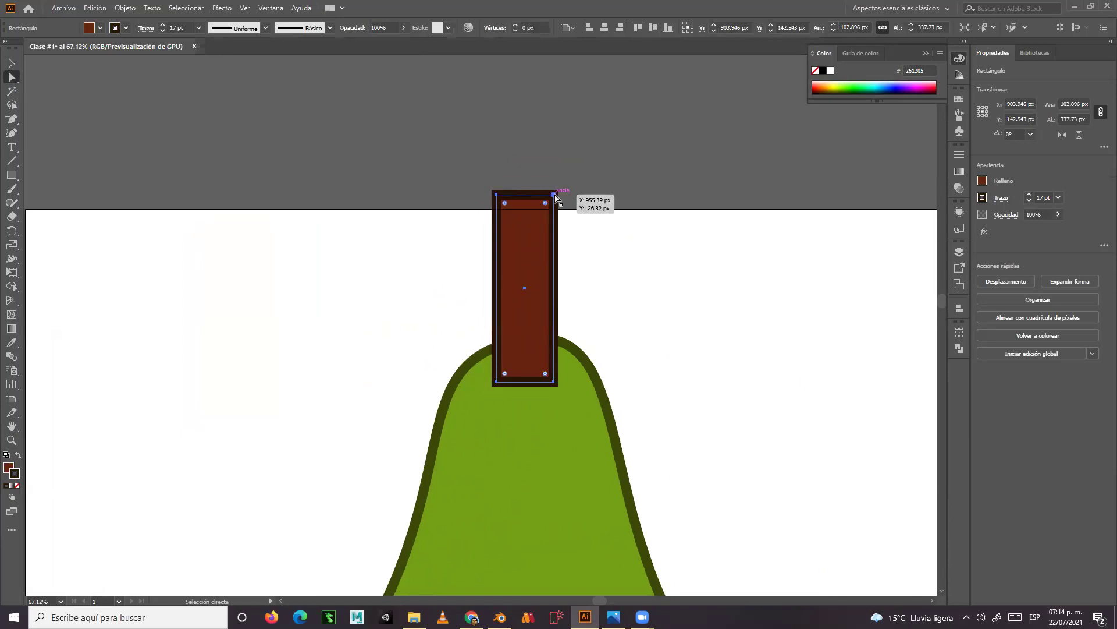
pyautogui.moveTo(556, 193); pyautogui.dragTo(588, 169)
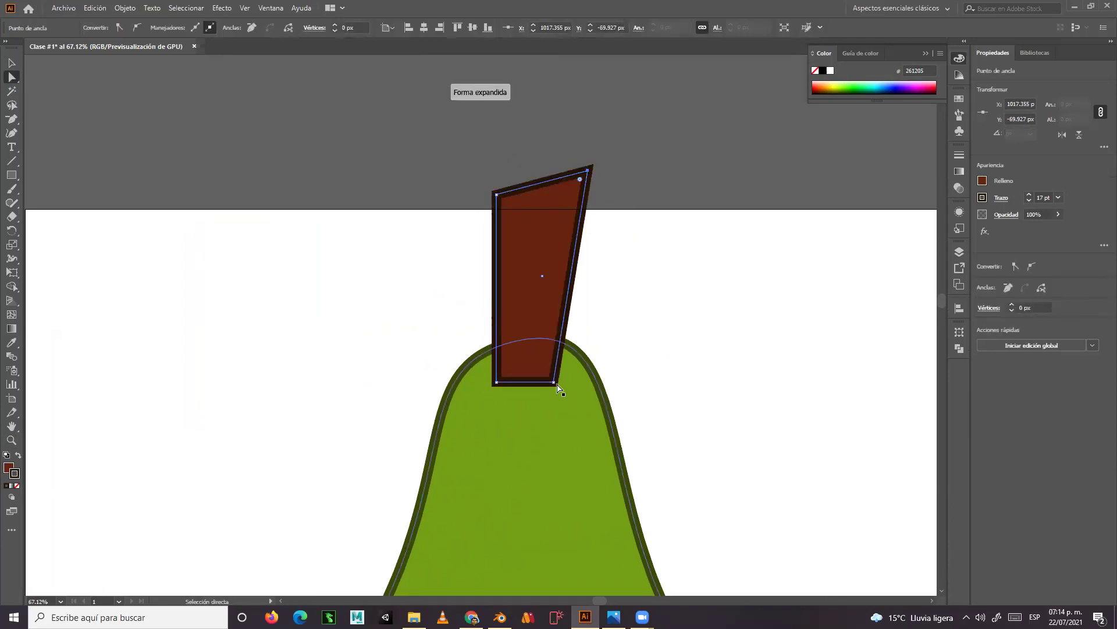
pyautogui.moveTo(554, 381); pyautogui.dragTo(503, 393)
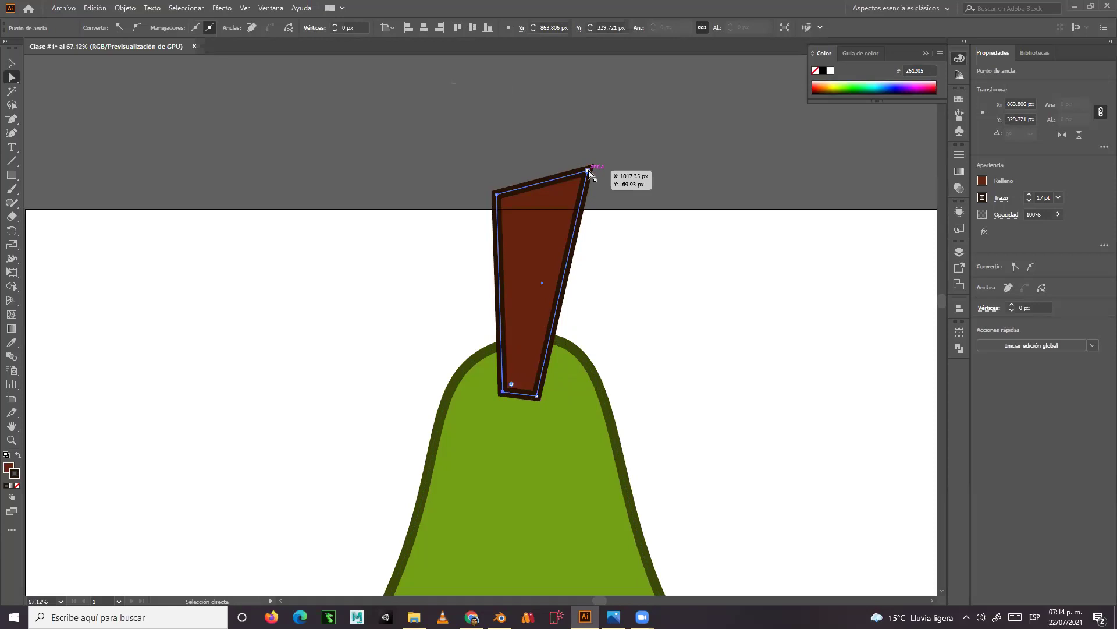
pyautogui.moveTo(496, 195); pyautogui.dragTo(484, 208)
pyautogui.moveTo(588, 170); pyautogui.dragTo(571, 193)
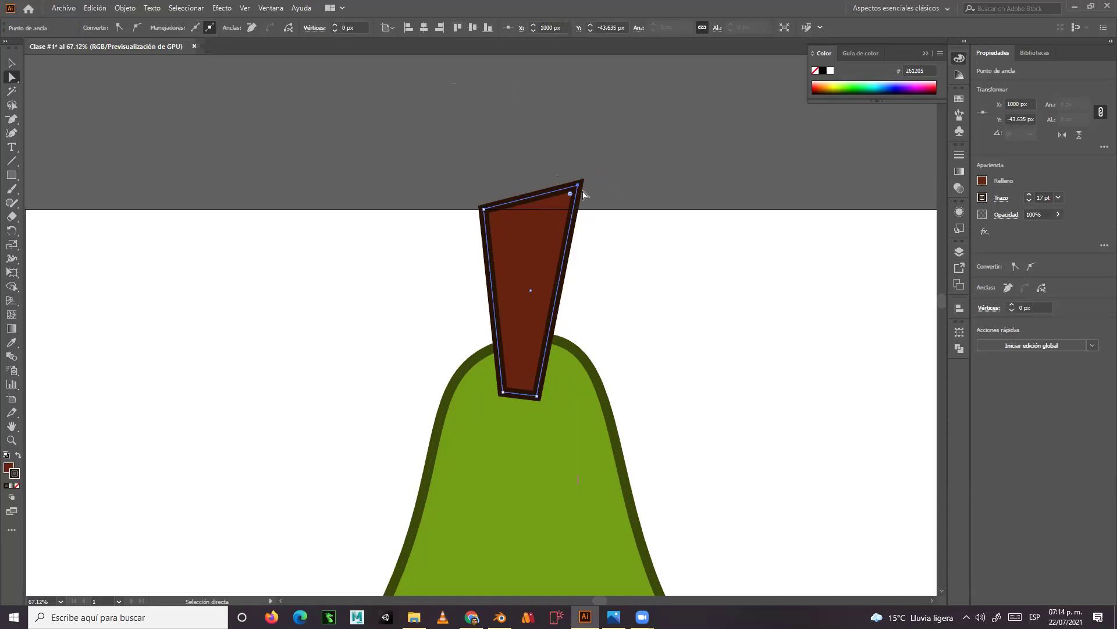
# - Round the stem's upper right corner to a radius of about 16.7 px
pyautogui.hotkey('ctrl', '=')
pyautogui.hotkey('ctrl', '=')
pyautogui.hotkey('ctrl', '=')
pyautogui.hotkey('ctrl', '=')
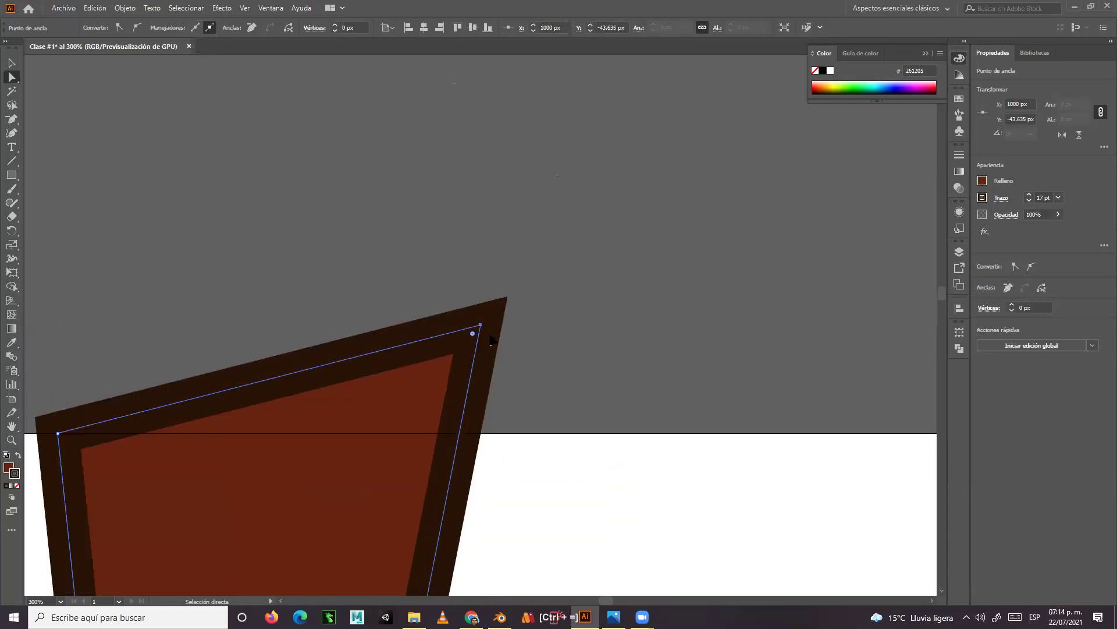
pyautogui.click(481, 326)
pyautogui.moveTo(472, 335); pyautogui.dragTo(431, 386)
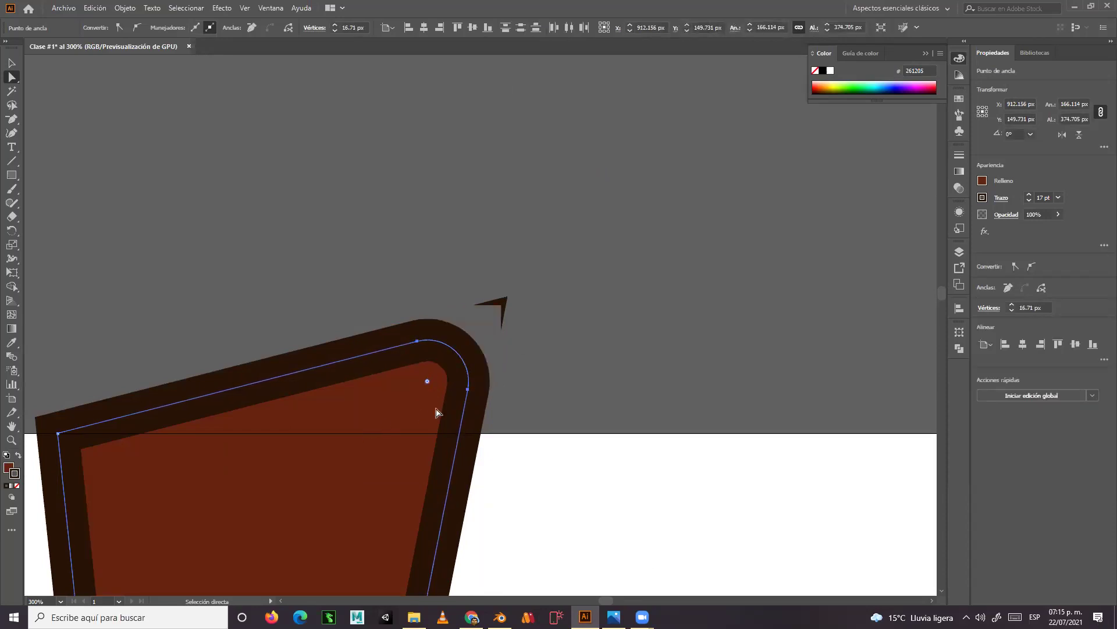
# - Round the stem's upper left corner to a radius of about 14.5 px
pyautogui.moveTo(551, 314); pyautogui.dragTo(585, 262)
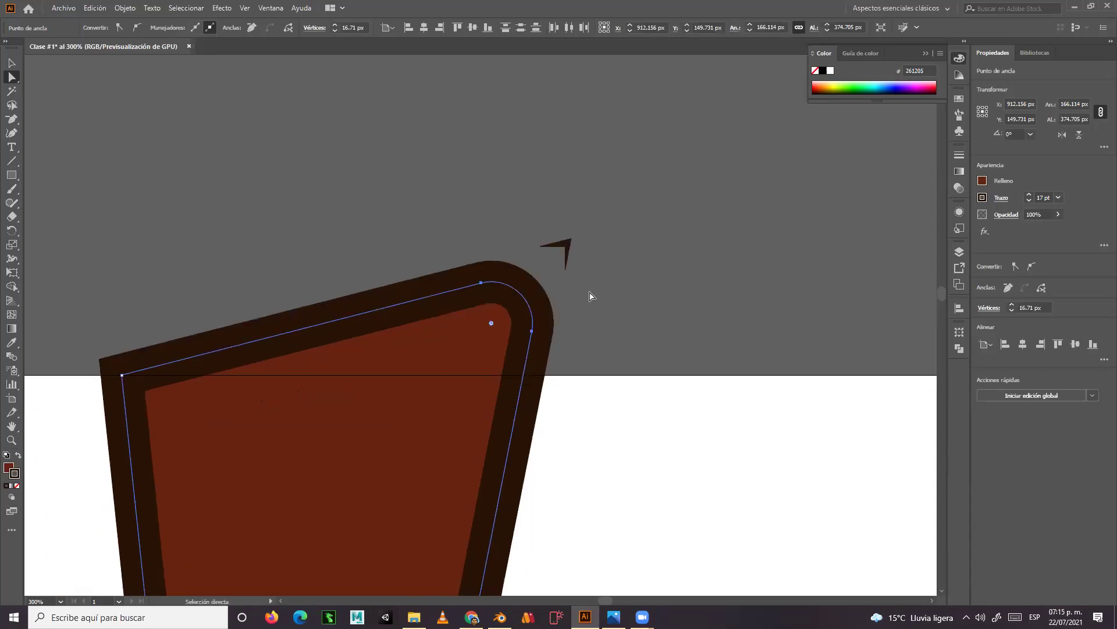
pyautogui.hotkey('ctrl', '-')
pyautogui.hotkey('ctrl', '=')
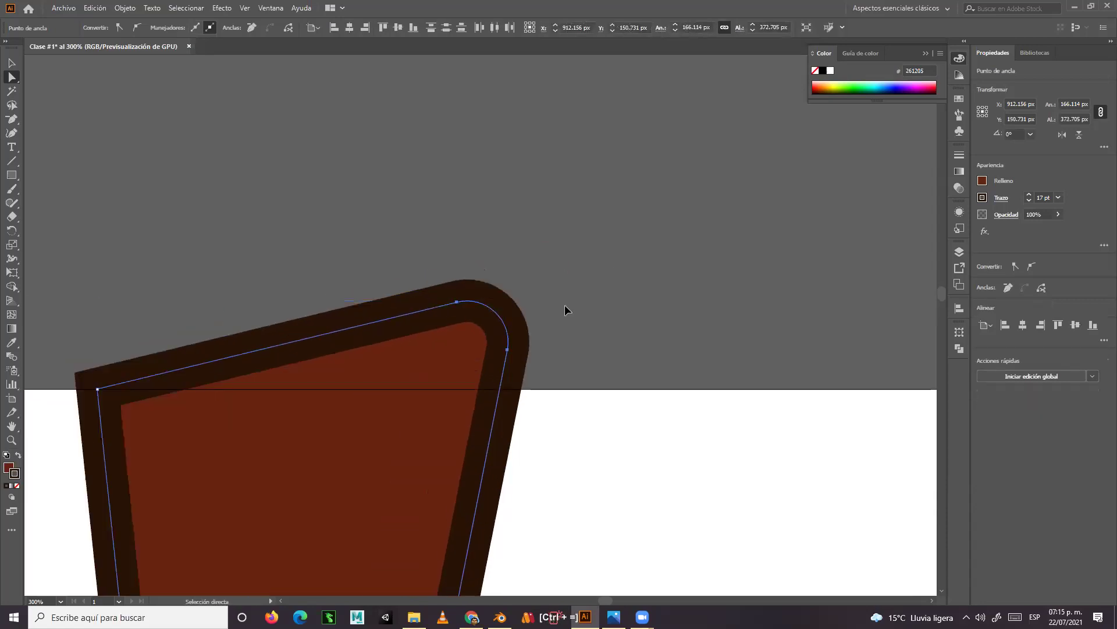
pyautogui.hotkey('ctrl', '=')
pyautogui.moveTo(608, 253); pyautogui.dragTo(605, 255)
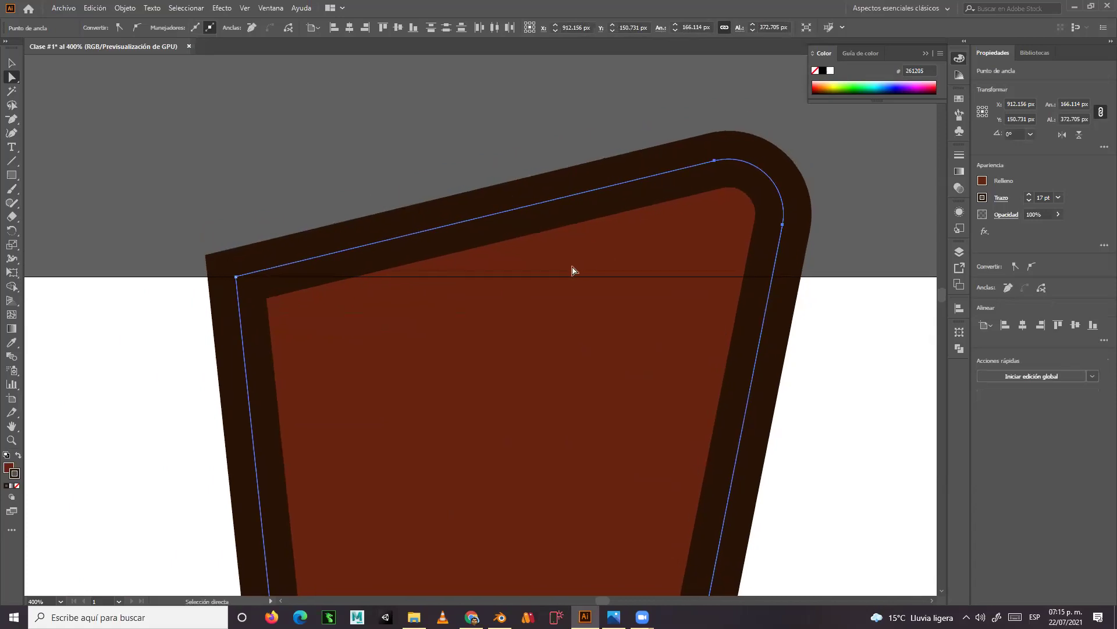
pyautogui.click(236, 277)
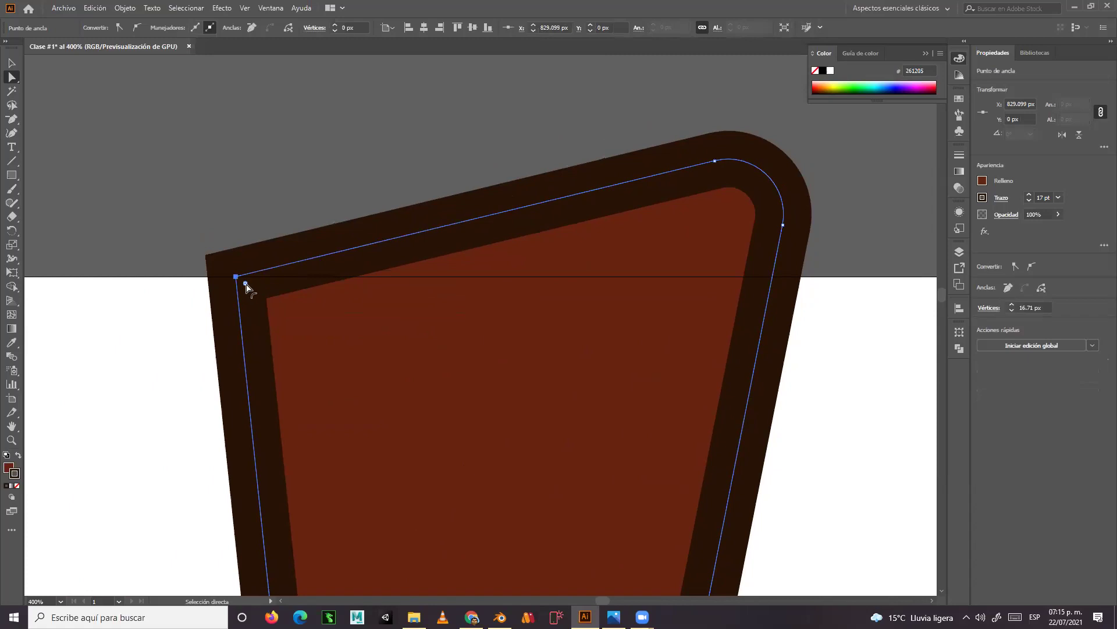
pyautogui.moveTo(246, 284); pyautogui.dragTo(279, 329)
# - Round the stem's lower left corner to about 12 px and its lower right corner to about 9.6 px
pyautogui.moveTo(507, 462); pyautogui.dragTo(384, 227)
pyautogui.moveTo(372, 429); pyautogui.dragTo(379, 287)
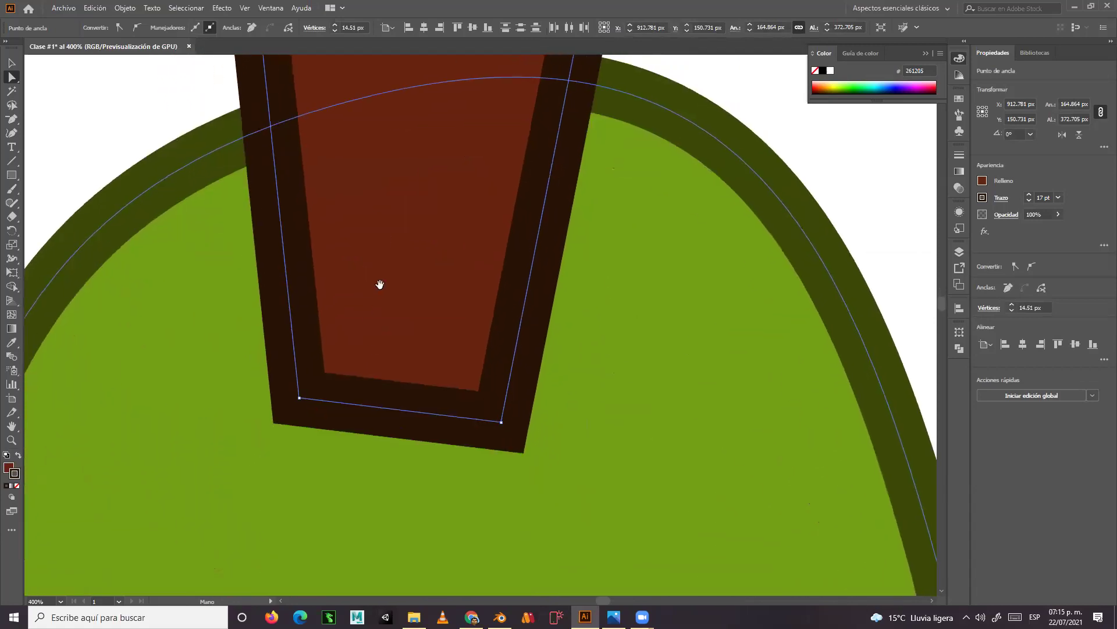
pyautogui.click(300, 400)
pyautogui.moveTo(306, 392); pyautogui.dragTo(329, 358)
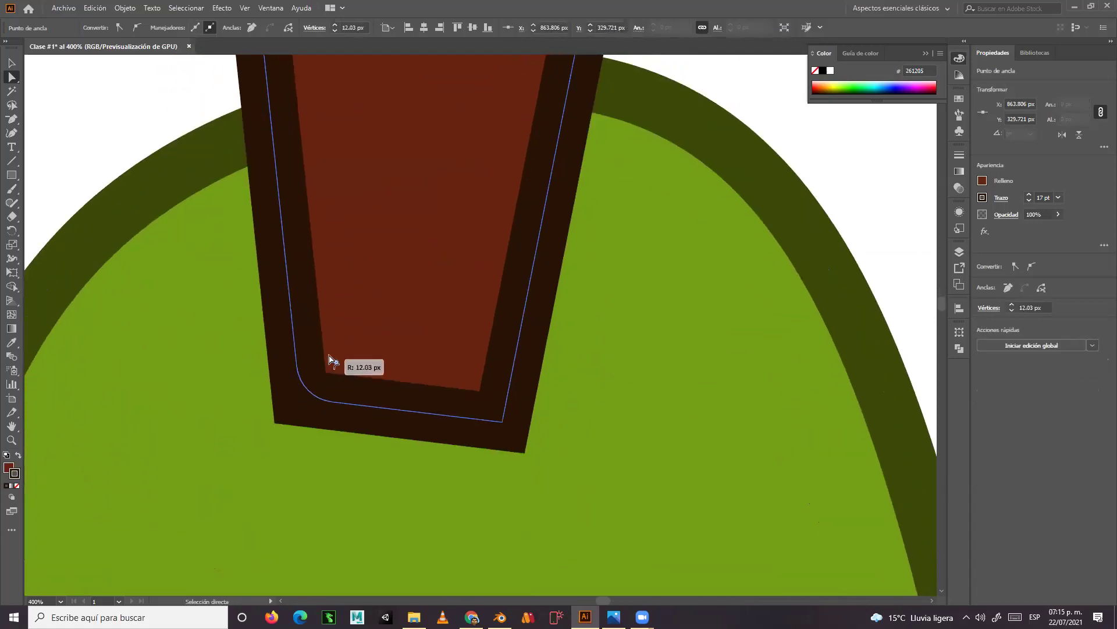
pyautogui.click(499, 415)
pyautogui.moveTo(497, 413); pyautogui.dragTo(487, 382)
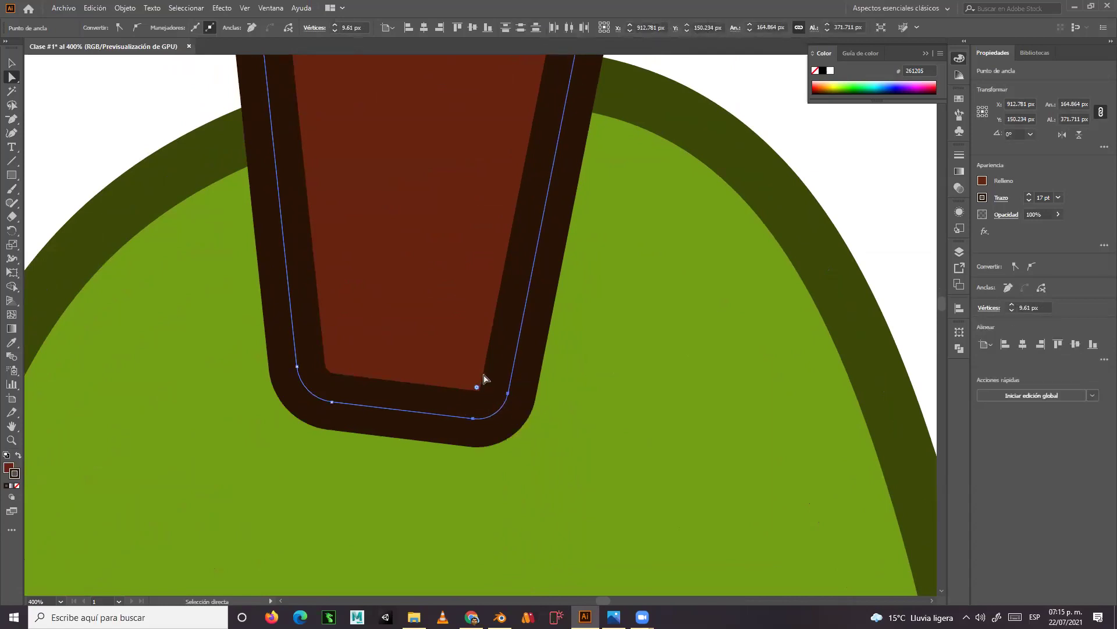
# - Undo the rounding of the stem's corners
pyautogui.hotkey('ctrl', '-')
pyautogui.hotkey('ctrl', '-')
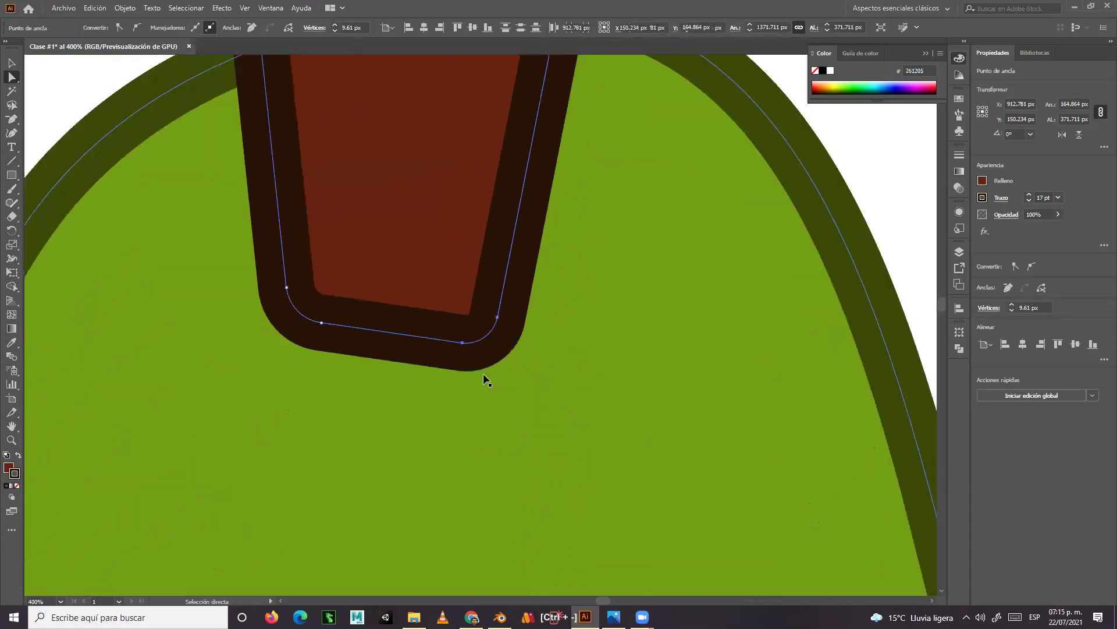
pyautogui.scroll(10, 565, 281)
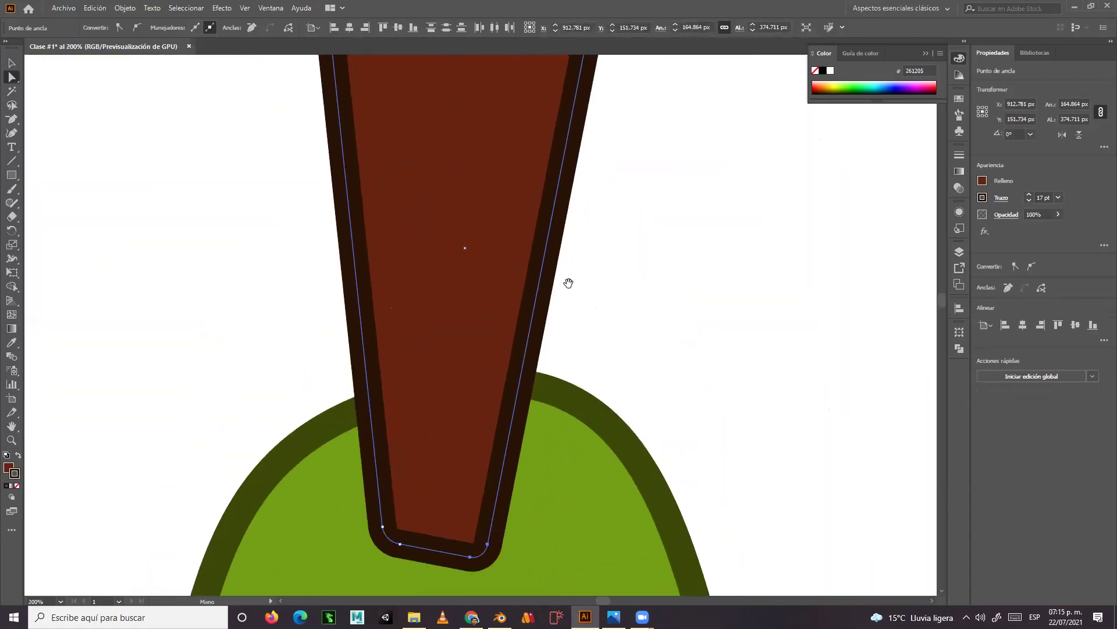
pyautogui.press('ctrl')
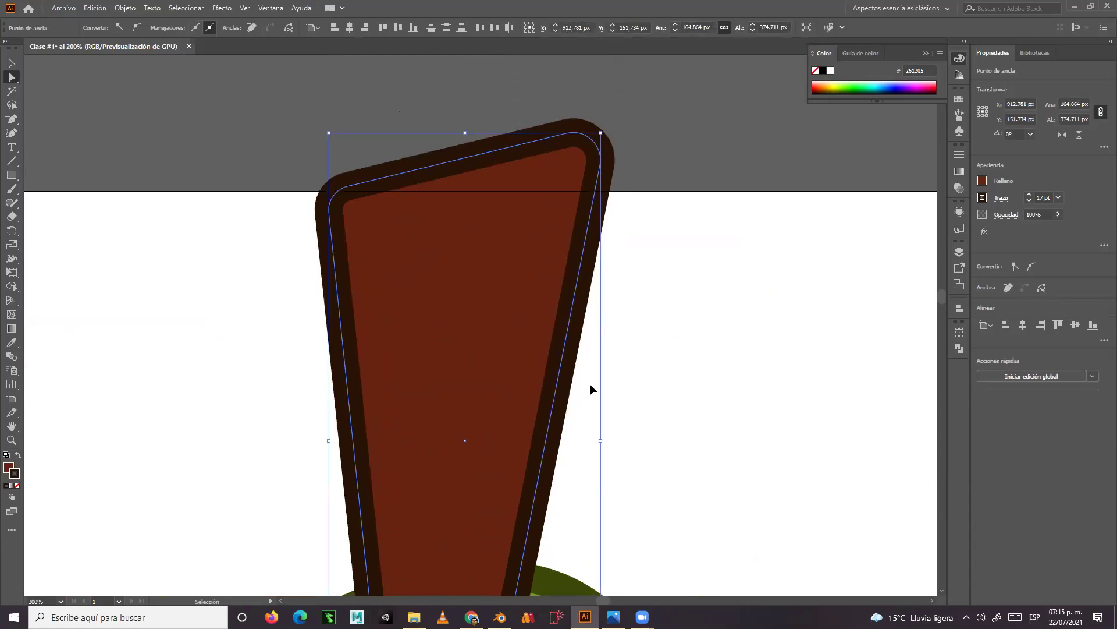
pyautogui.hotkey('ctrl', 'z')
pyautogui.hotkey('ctrl', 'z')
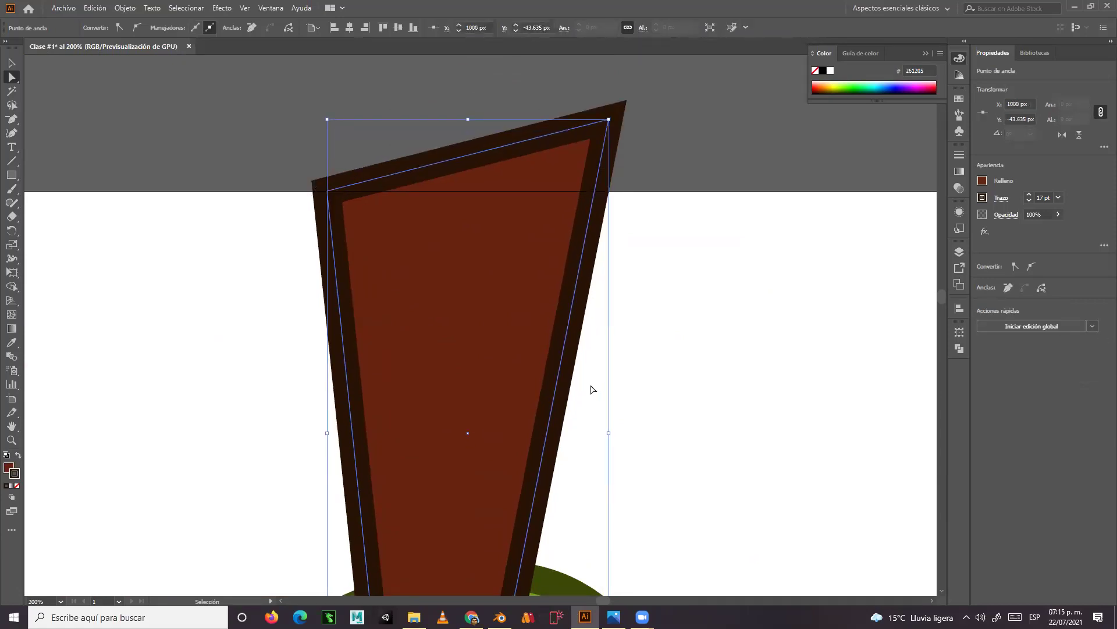
# - Round both upper corners of the stem, giving the left one a radius of about 21 px
pyautogui.moveTo(624, 145); pyautogui.dragTo(542, 218)
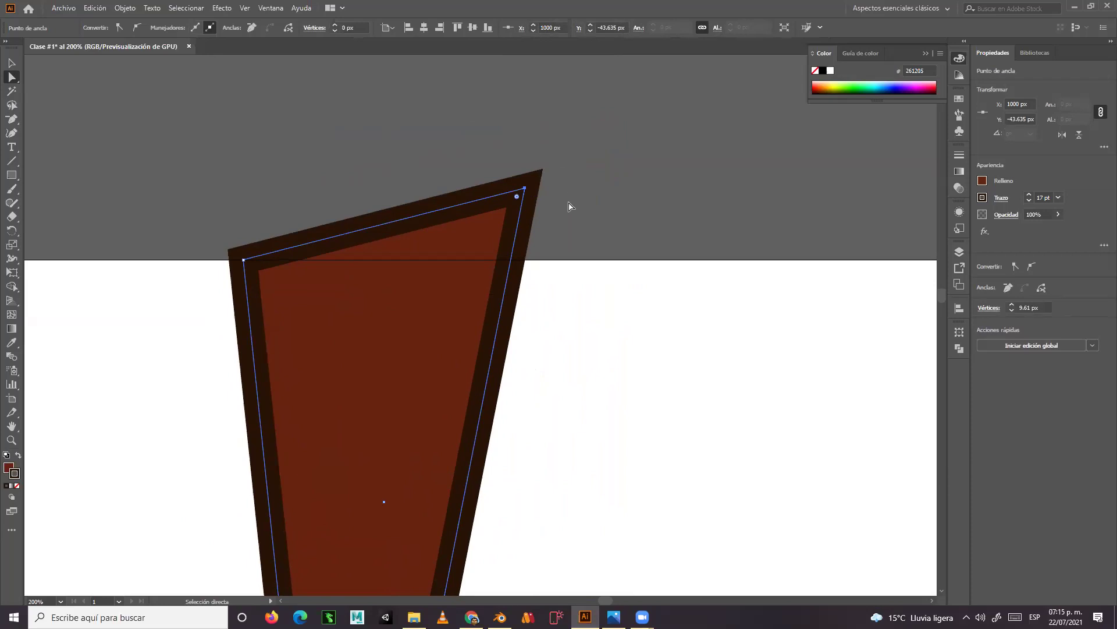
pyautogui.scroll(1, 530, 217)
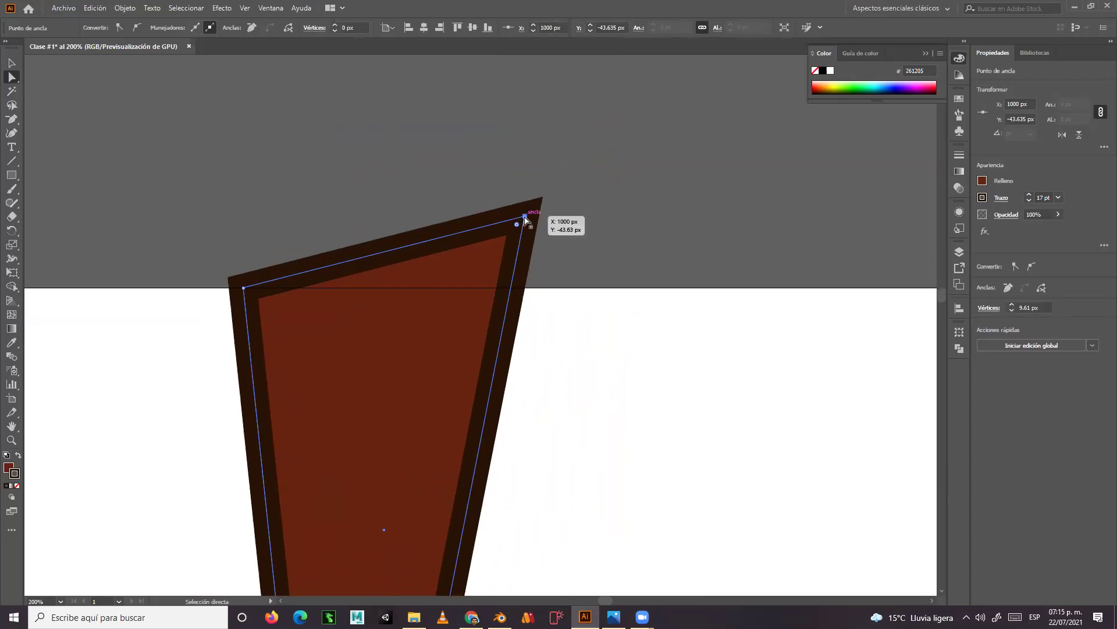
pyautogui.click(244, 291)
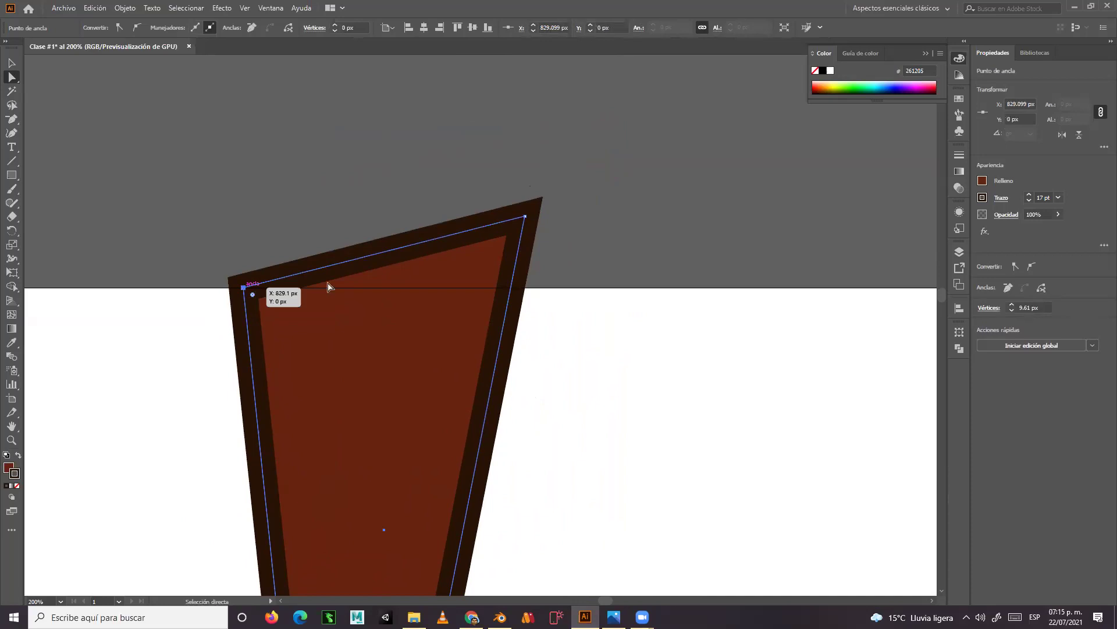
pyautogui.click(523, 218)
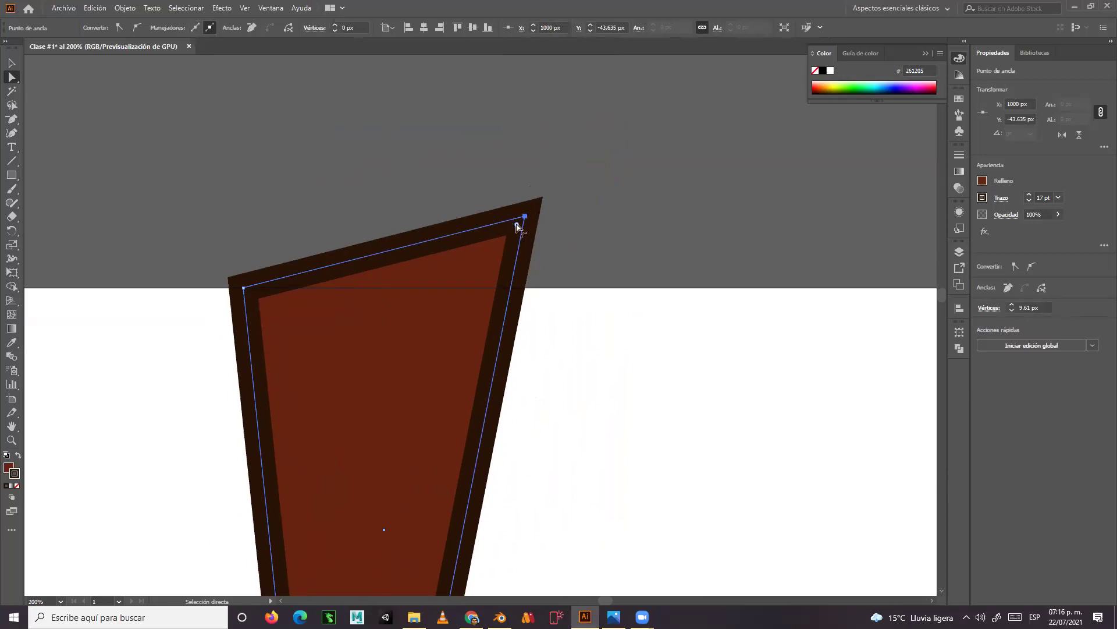
pyautogui.moveTo(518, 226); pyautogui.dragTo(499, 260)
pyautogui.moveTo(244, 290); pyautogui.dragTo(282, 320)
# - Round both lower corners of the stem, giving the right one a radius of about 19 px
pyautogui.scroll(-10, 396, 217)
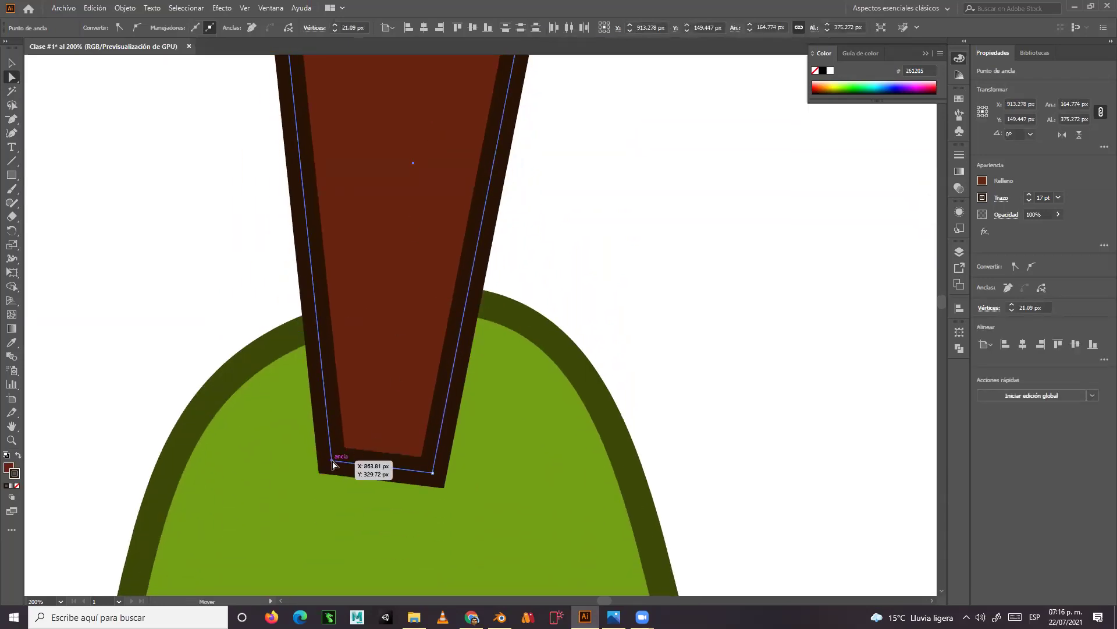
pyautogui.click(332, 461)
pyautogui.moveTo(349, 439); pyautogui.dragTo(357, 429)
pyautogui.click(432, 476)
pyautogui.moveTo(426, 463); pyautogui.dragTo(408, 437)
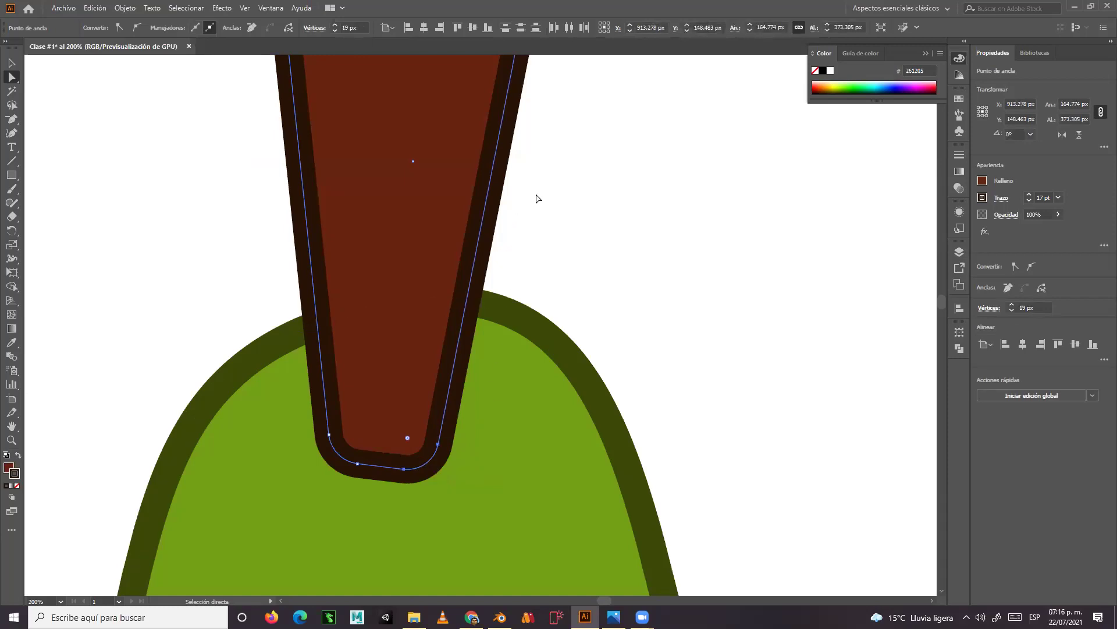
# - Scale the whole stem down to roughly 70 percent, keeping its base on the pear's tip, and deselect it
pyautogui.scroll(7, 546, 347)
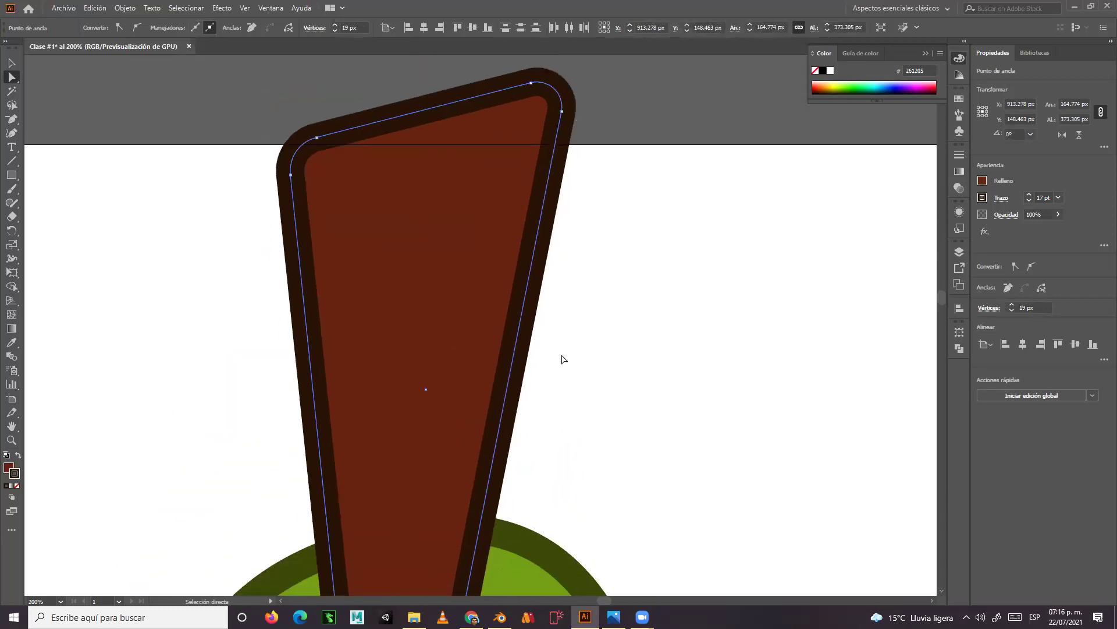
pyautogui.hotkey('ctrl', '-')
pyautogui.hotkey('ctrl', '-')
pyautogui.hotkey('ctrl', '-')
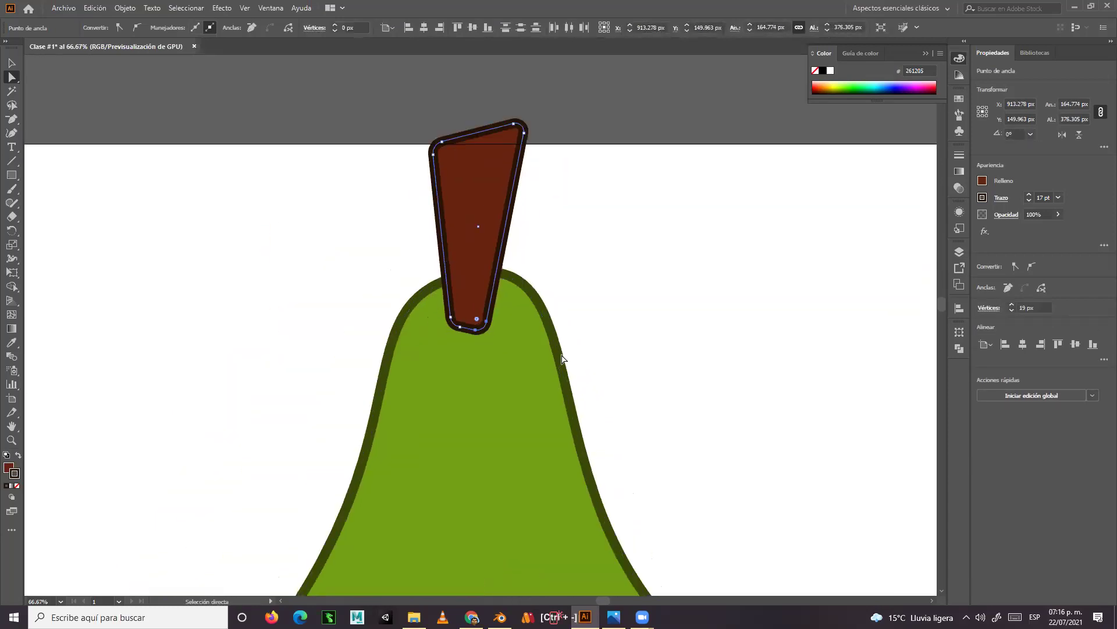
pyautogui.hotkey('ctrl', '-')
pyautogui.hotkey('ctrl', '-')
pyautogui.moveTo(573, 392); pyautogui.dragTo(541, 309)
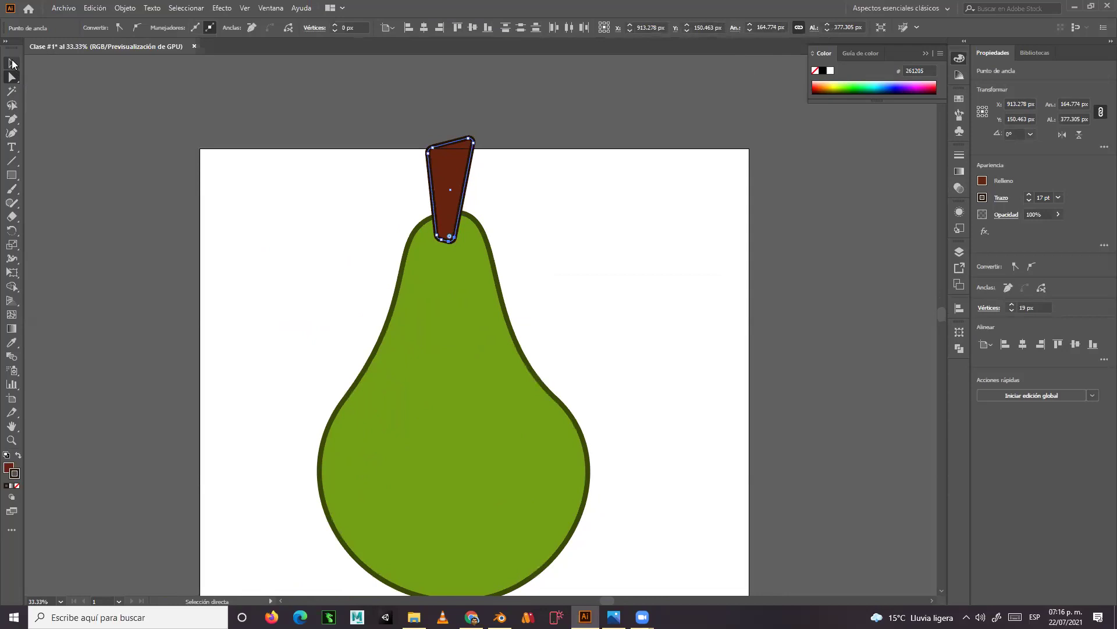
pyautogui.click(12, 63)
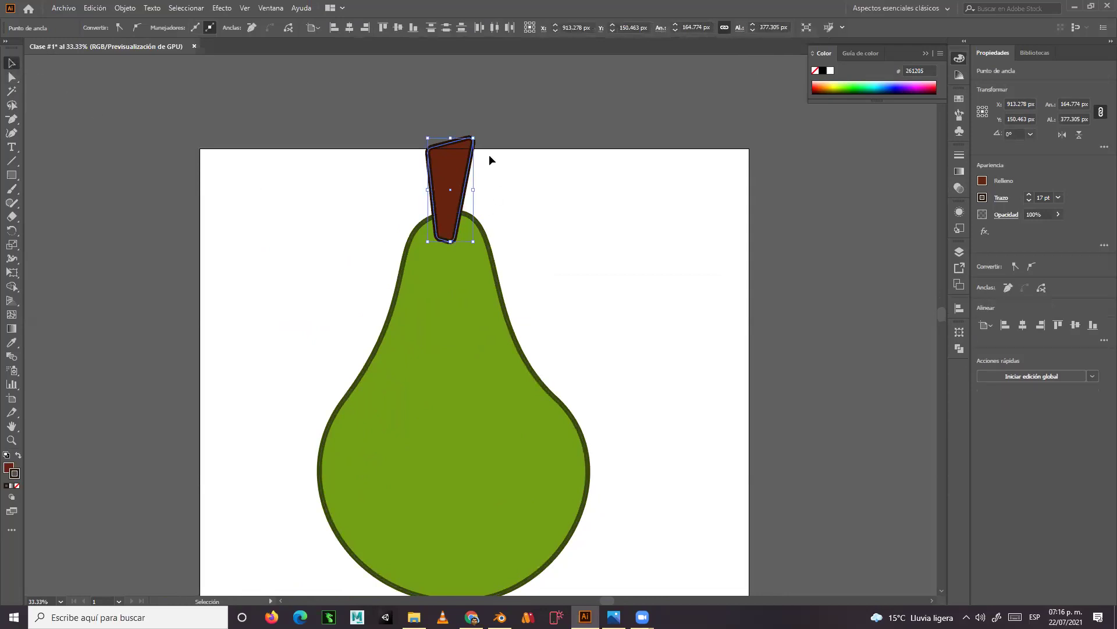
pyautogui.moveTo(472, 139); pyautogui.dragTo(452, 175)
pyautogui.click(521, 258)
# - Select the pear and stem together and move both down on the artboard
pyautogui.press('space')
pyautogui.moveTo(548, 294); pyautogui.dragTo(577, 215)
pyautogui.moveTo(399, 113); pyautogui.dragTo(568, 201)
pyautogui.moveTo(481, 135); pyautogui.dragTo(488, 208)
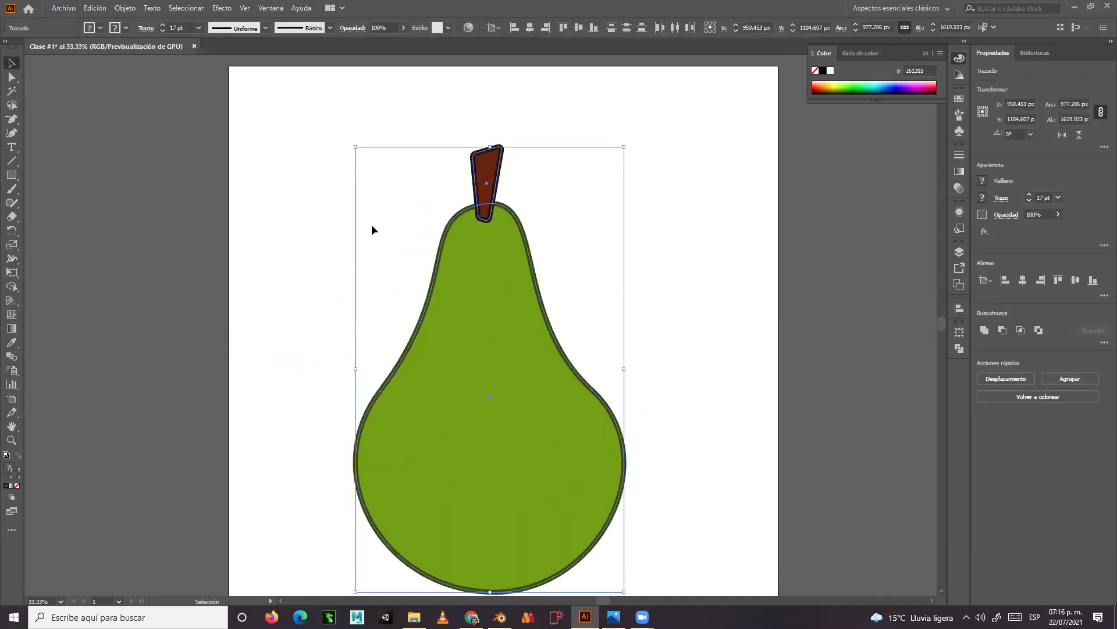
# - Undo the last move of the pear and stem
pyautogui.click(300, 259)
pyautogui.hotkey('ctrl', 'z')
pyautogui.hotkey('ctrl', 'z')
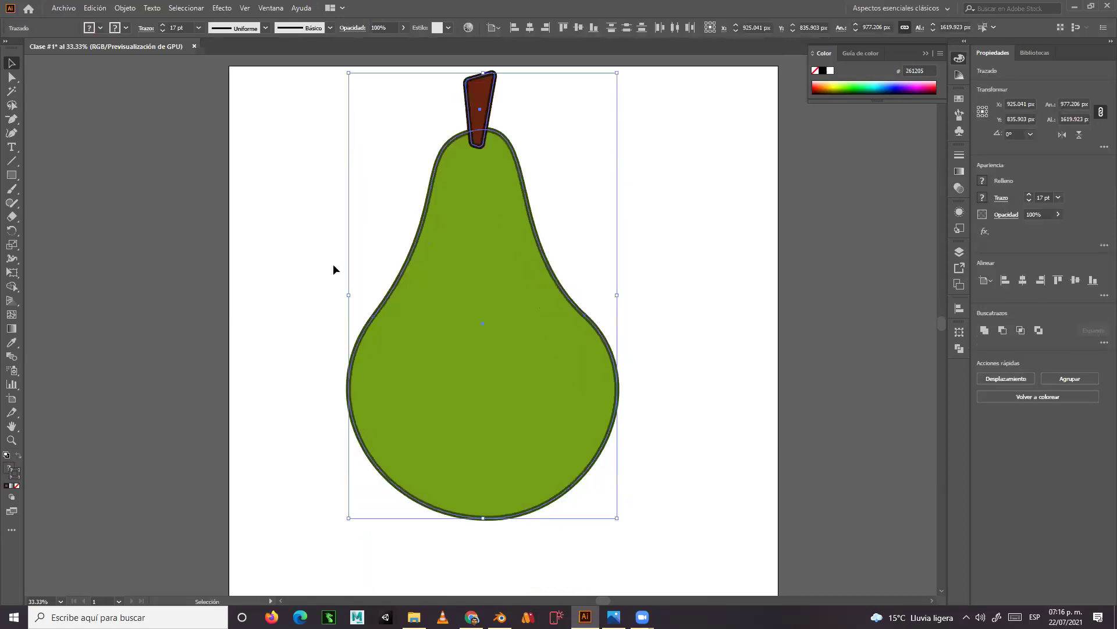
# - Move the pear and stem together to roughly the centre of the artboard, and deselect them
pyautogui.click(709, 249)
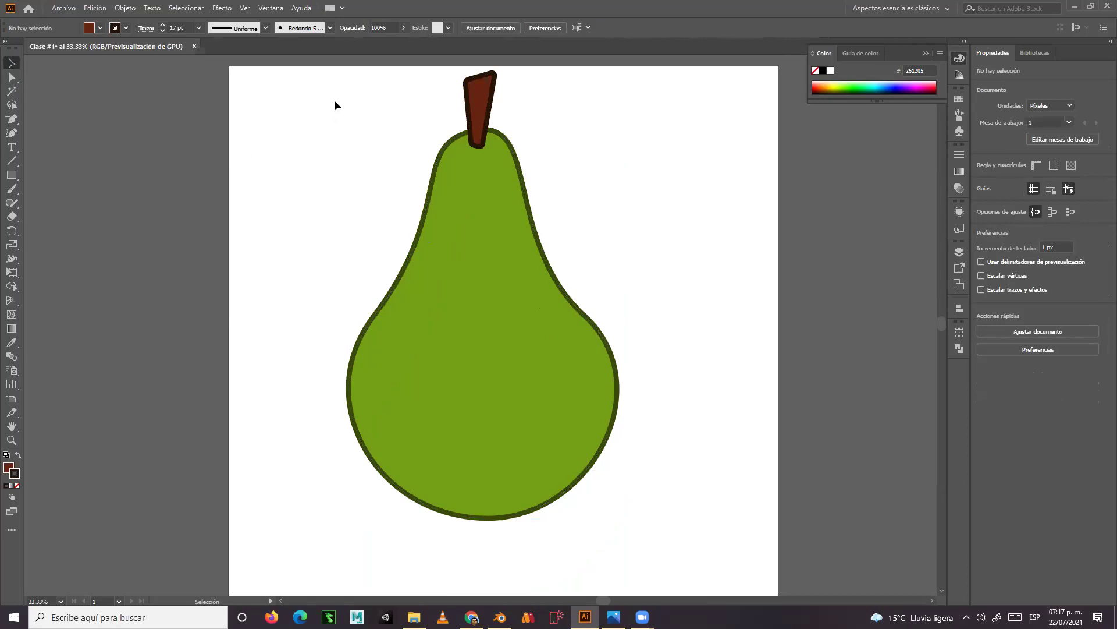
pyautogui.moveTo(329, 95); pyautogui.dragTo(662, 394)
pyautogui.scroll(-2, 524, 251)
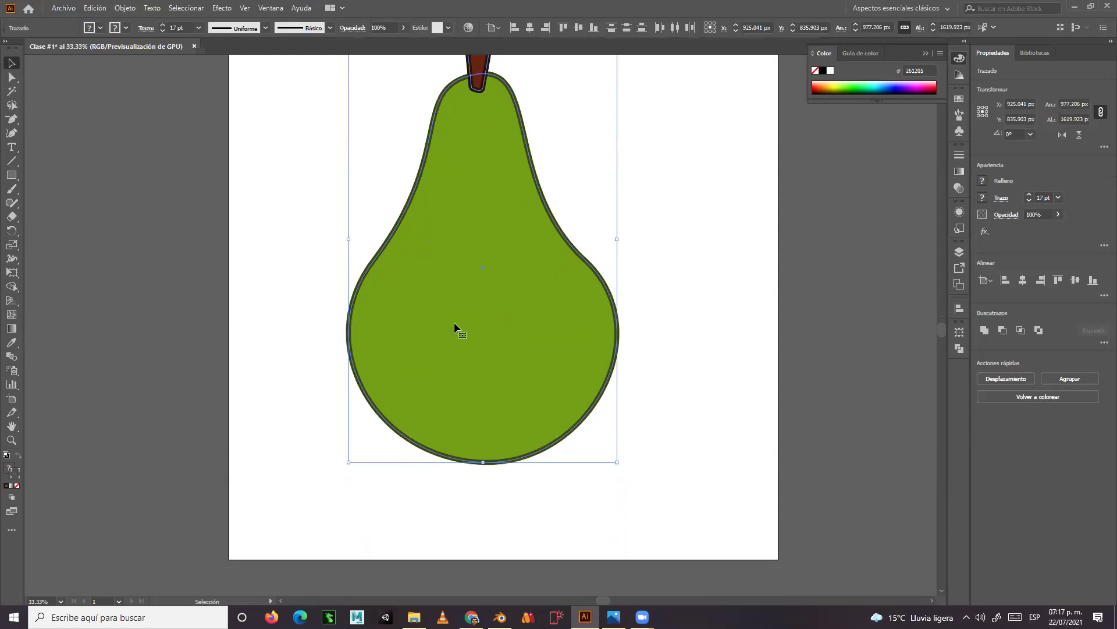
pyautogui.moveTo(454, 323); pyautogui.dragTo(516, 363)
pyautogui.moveTo(671, 322); pyautogui.dragTo(640, 379)
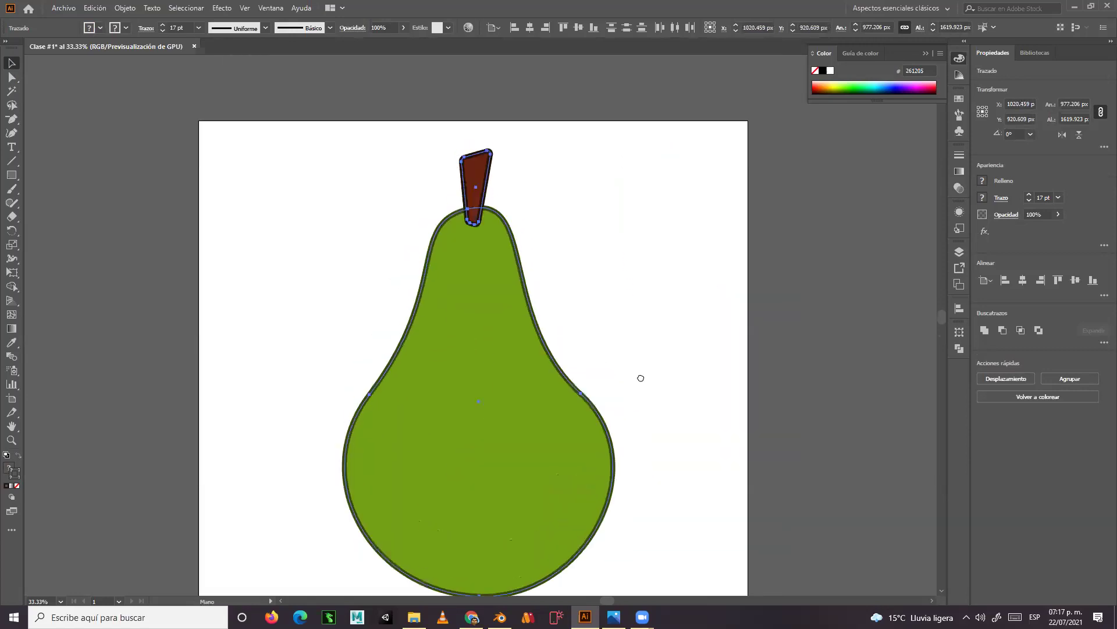
pyautogui.moveTo(469, 462); pyautogui.dragTo(457, 395)
pyautogui.click(623, 257)
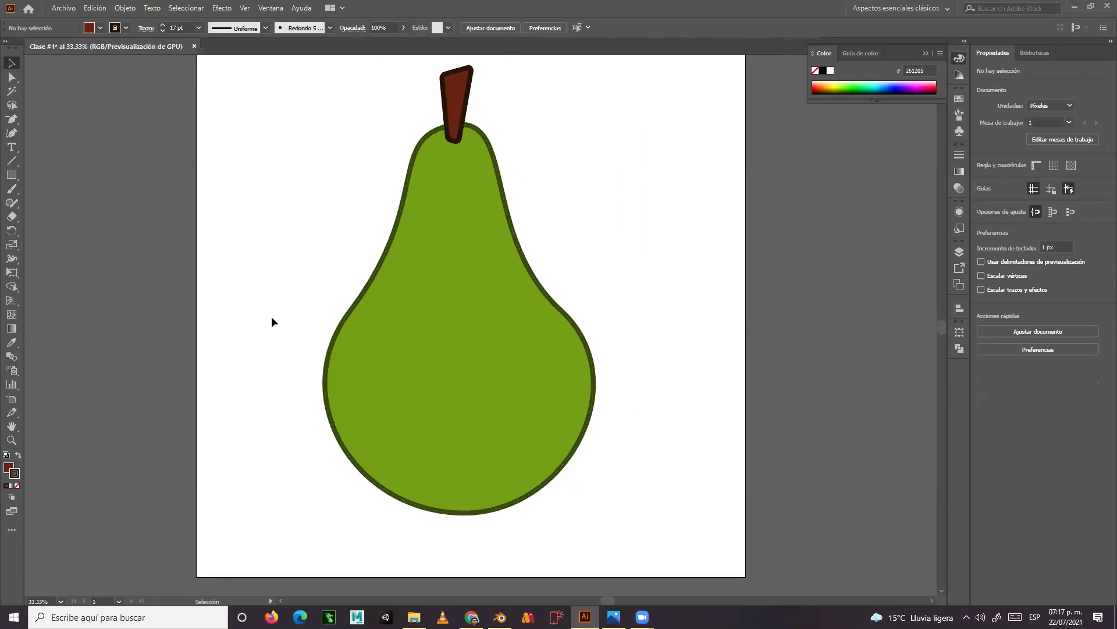
# - Remove the pear's outline and set its fill to dark green 465e0d
pyautogui.click(421, 387)
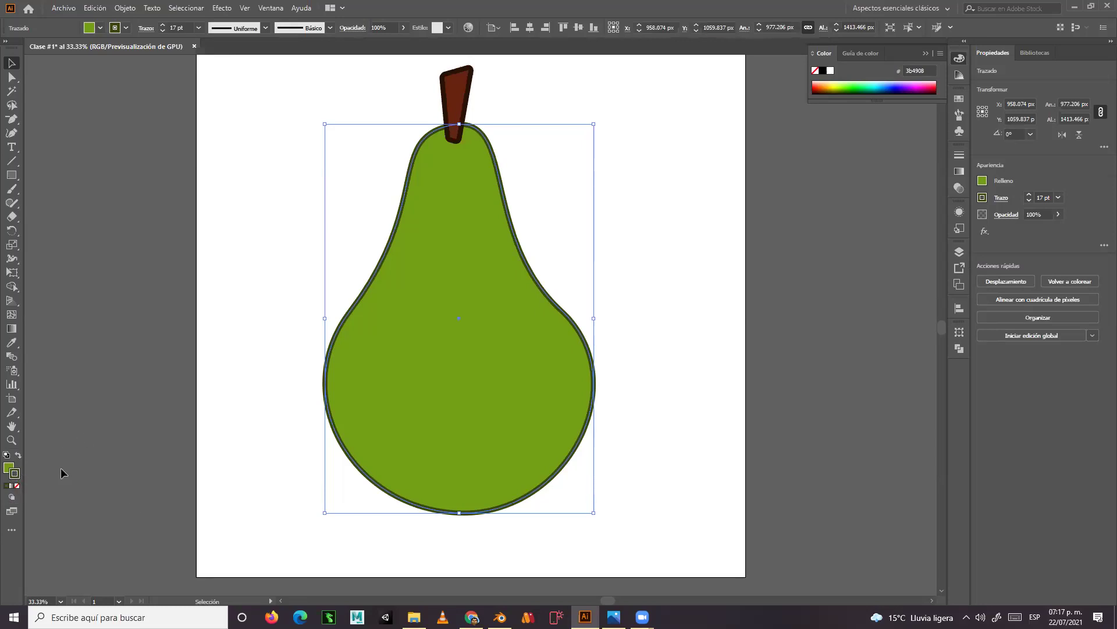
pyautogui.click(17, 486)
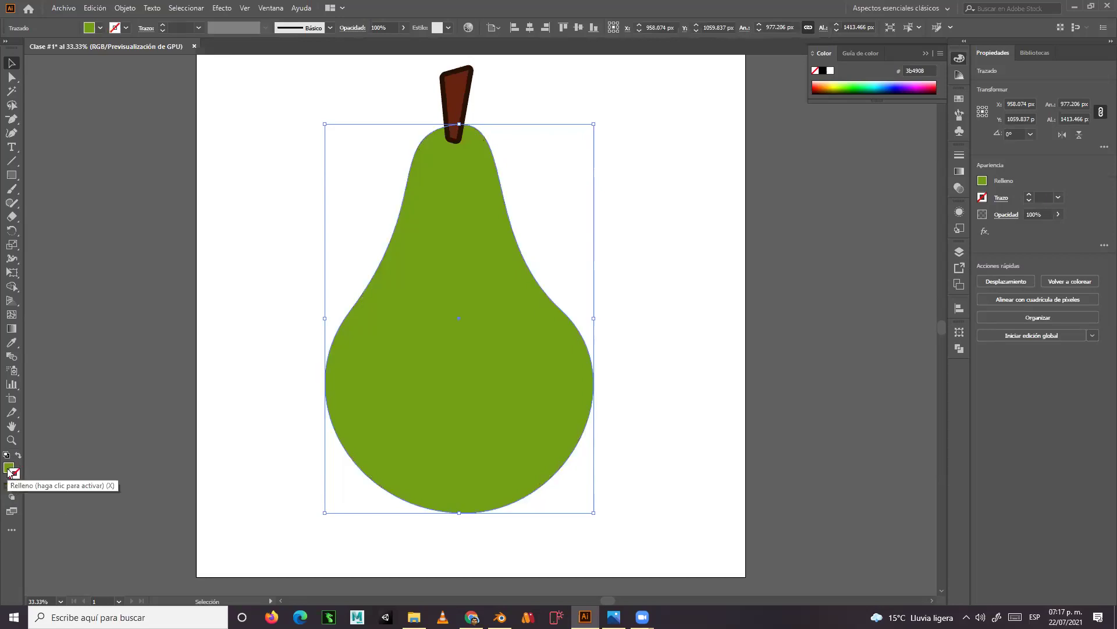
pyautogui.click(8, 469)
pyautogui.doubleClick(8, 470)
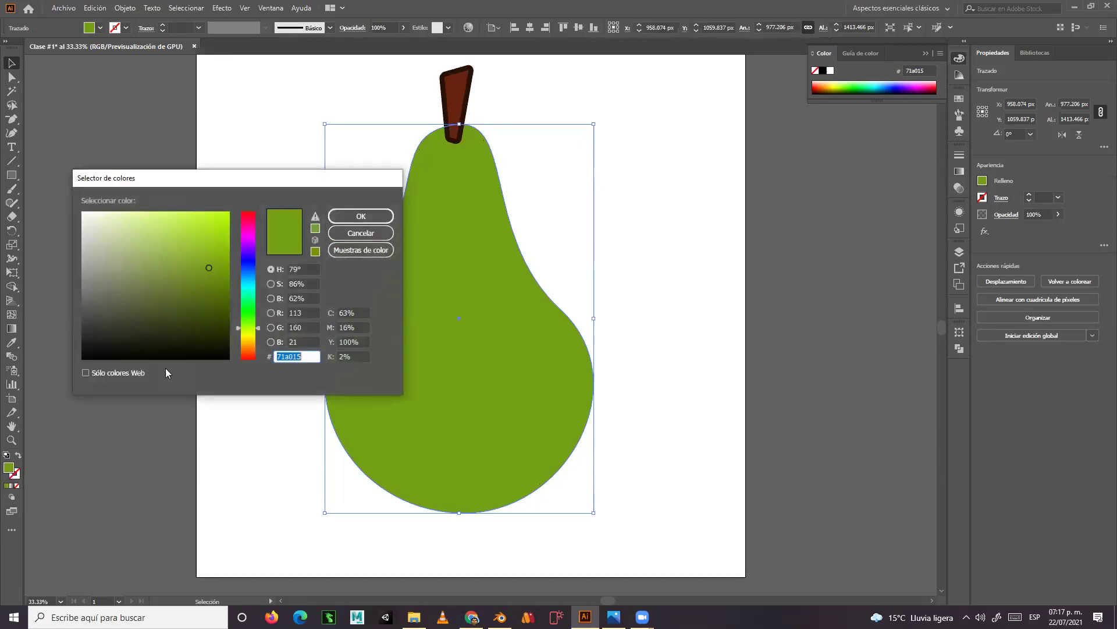
pyautogui.moveTo(211, 298); pyautogui.dragTo(210, 305)
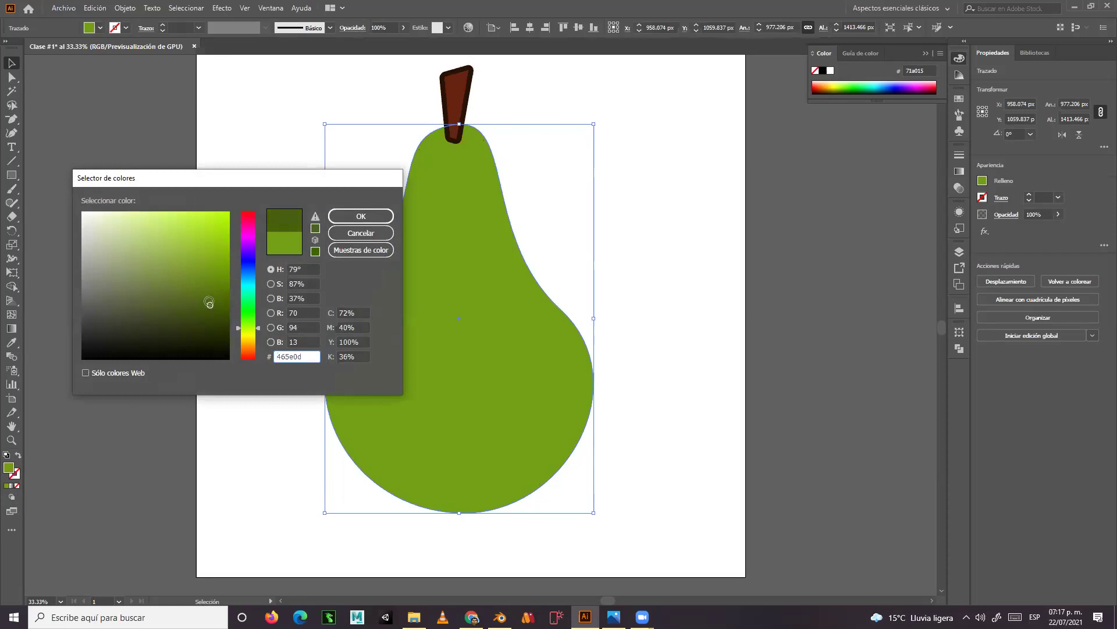
pyautogui.click(352, 216)
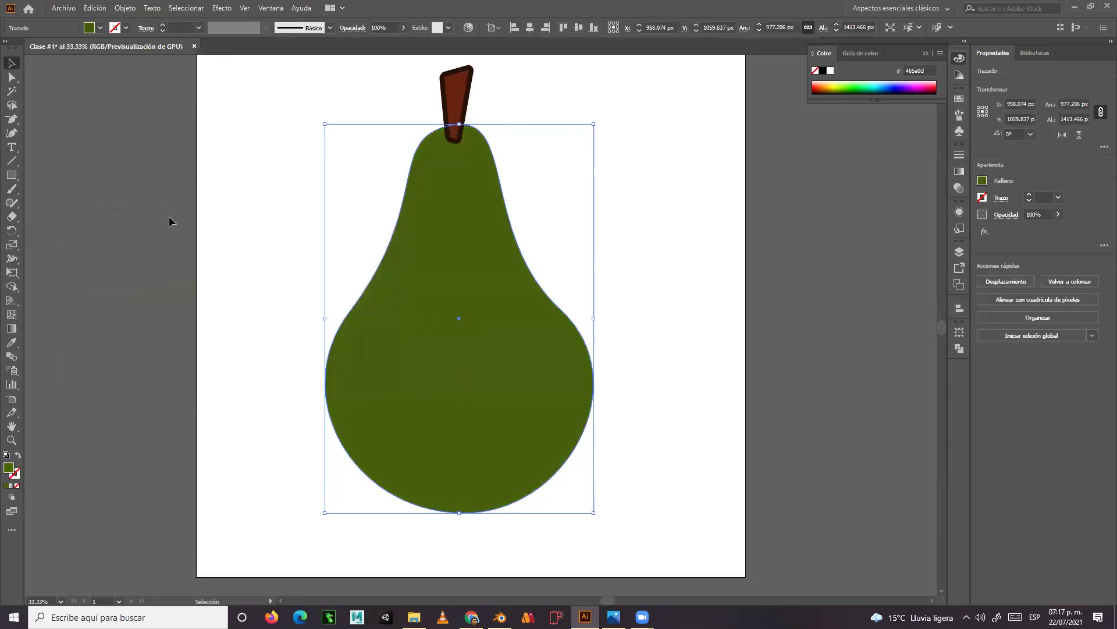
# - Undo the pear's fill change and outline removal, and deselect it
pyautogui.hotkey('ctrl', 'z')
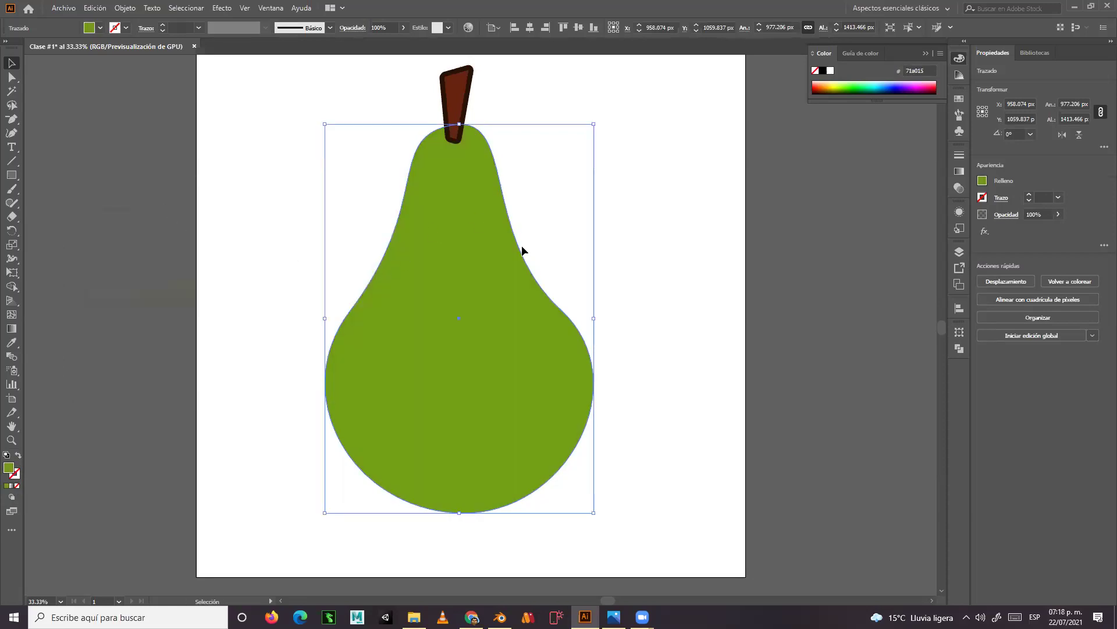
pyautogui.hotkey('ctrl', 'z')
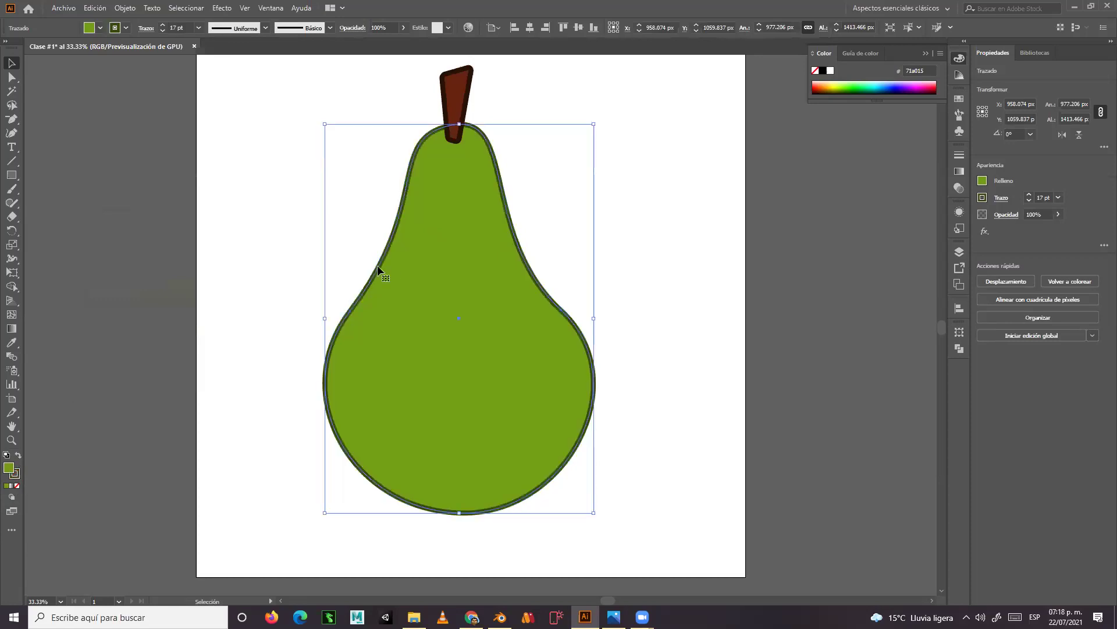
pyautogui.click(267, 252)
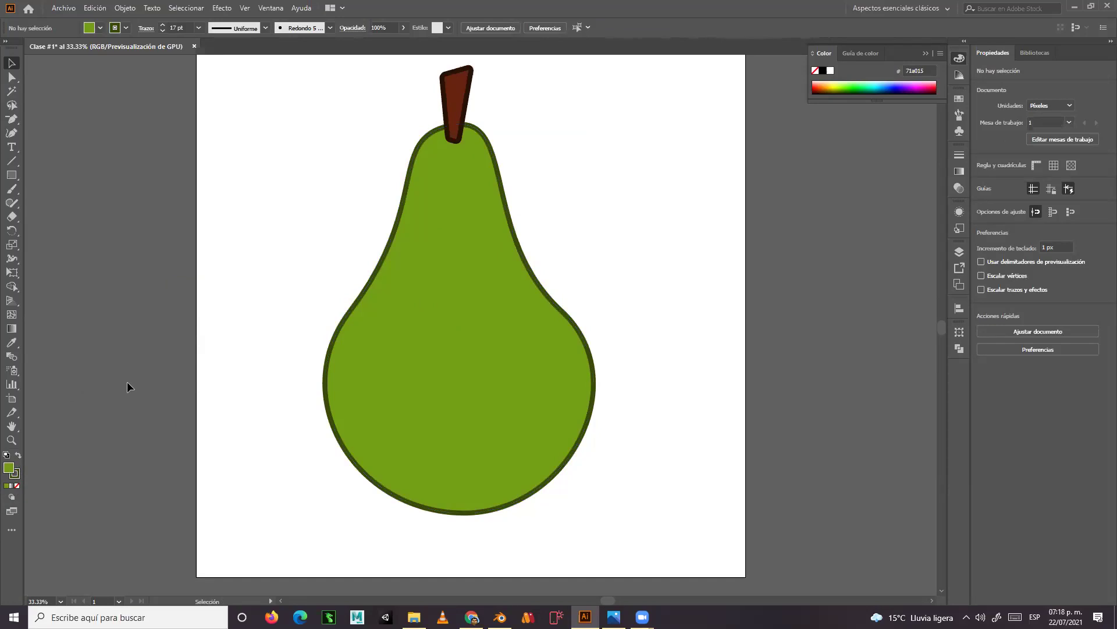
# - With nothing selected, set the stroke to none and the fill to dark green 4e6612 for new shapes
pyautogui.click(17, 474)
pyautogui.click(17, 485)
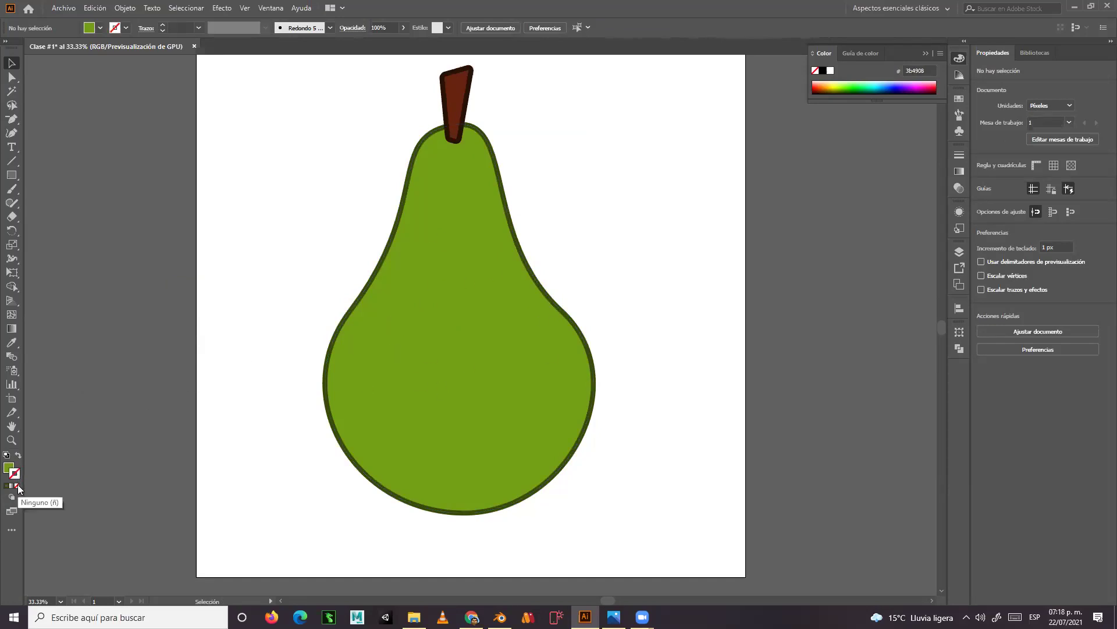
pyautogui.click(8, 468)
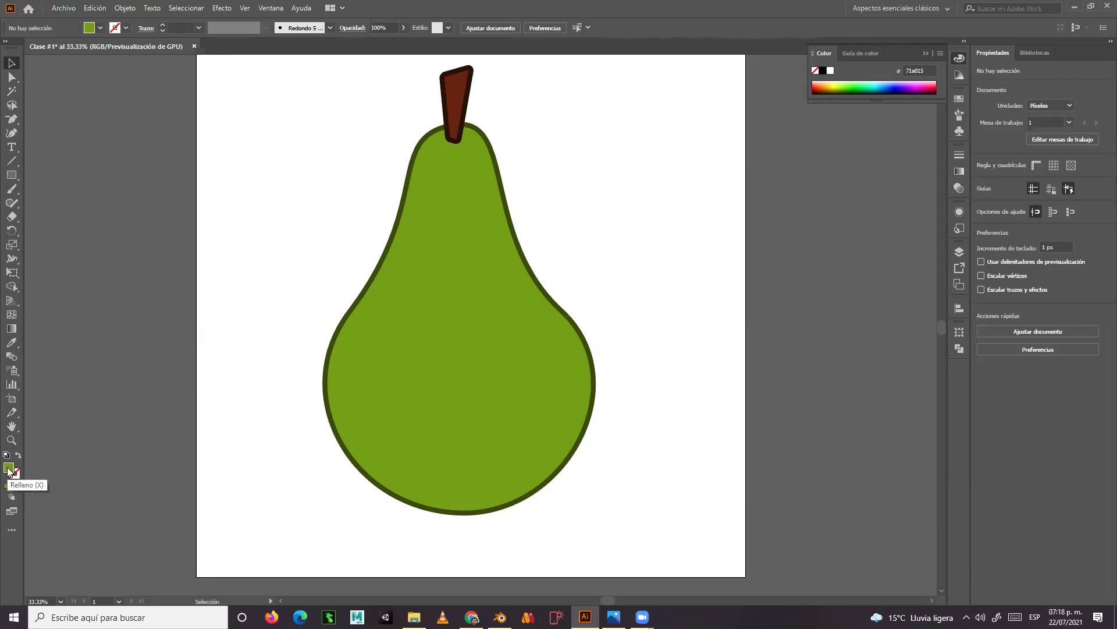
pyautogui.doubleClick(9, 469)
pyautogui.moveTo(207, 291); pyautogui.dragTo(204, 301)
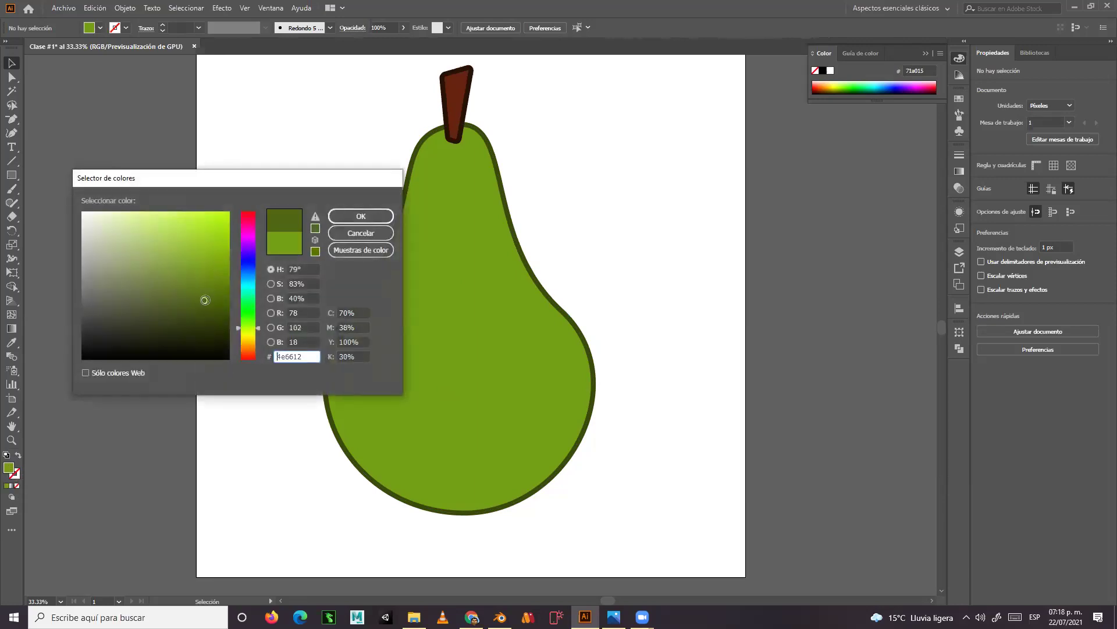
pyautogui.click(361, 216)
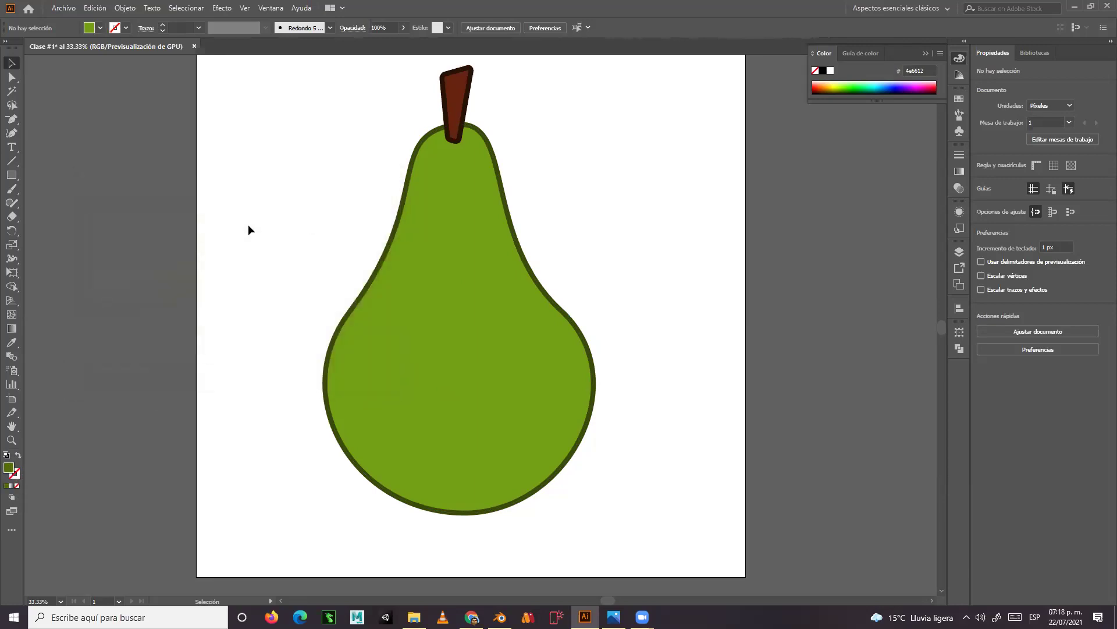
# - Draw small round and oval spots across the pear's lower right area and one on its left shoulder, undoing the overly elongated ellipse
pyautogui.click(12, 177)
pyautogui.click(66, 205)
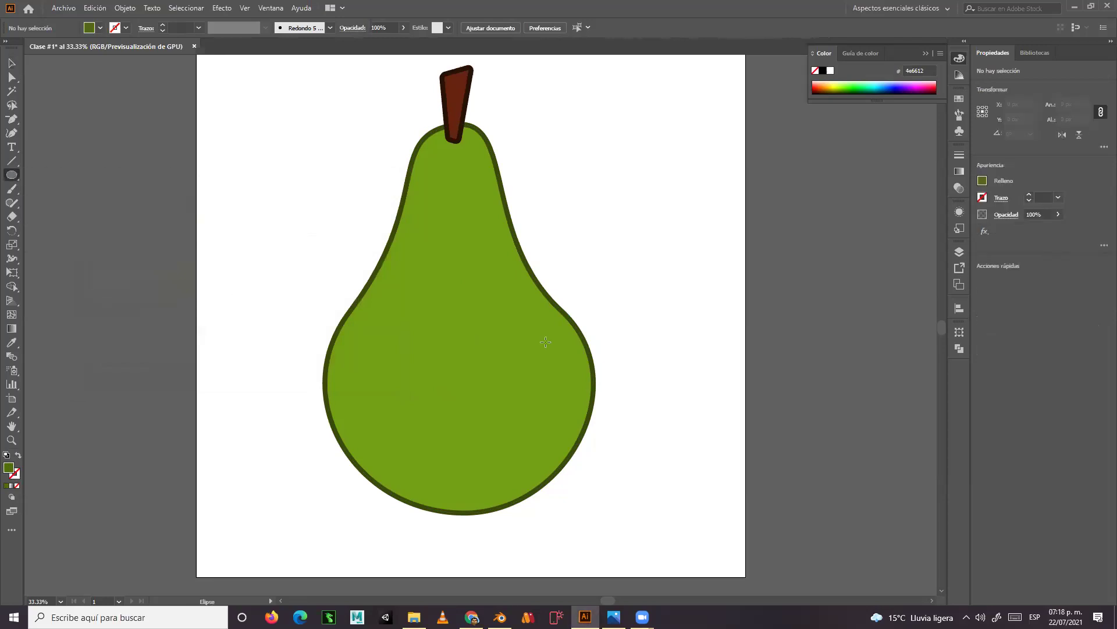
pyautogui.moveTo(513, 368); pyautogui.dragTo(549, 417)
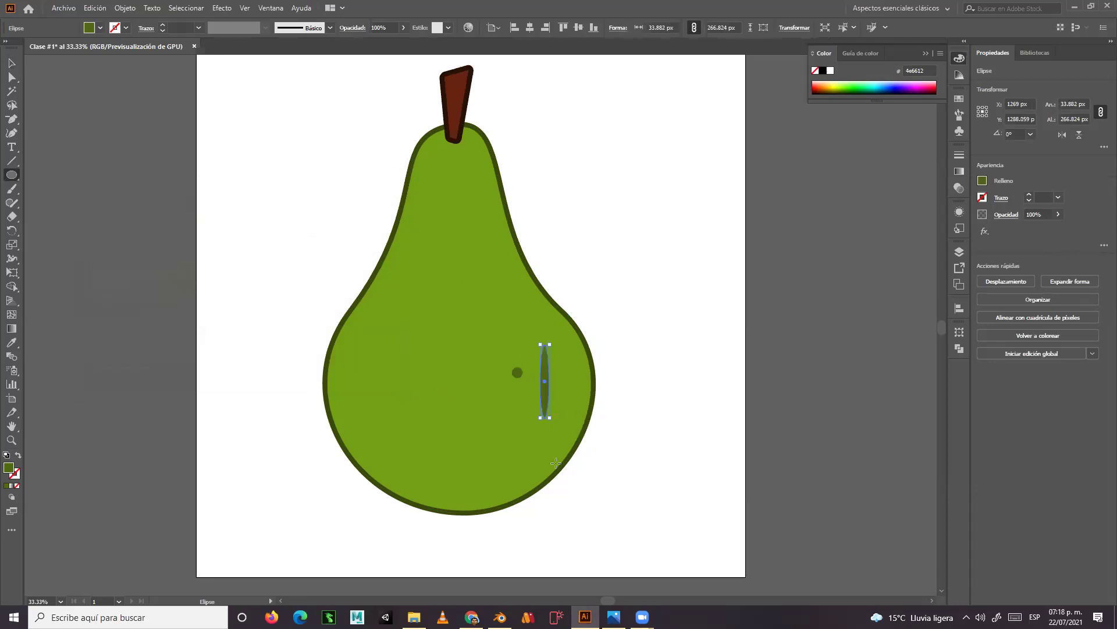
pyautogui.hotkey('ctrl', 'z')
pyautogui.moveTo(538, 352)
pyautogui.mouseDown()
pyautogui.moveTo(547, 364)
pyautogui.moveTo(526, 402)
pyautogui.moveTo(481, 417)
pyautogui.moveTo(490, 427)
pyautogui.mouseUp()
pyautogui.moveTo(565, 395); pyautogui.dragTo(571, 402)
pyautogui.moveTo(509, 444); pyautogui.dragTo(524, 459)
pyautogui.moveTo(350, 319); pyautogui.dragTo(373, 343)
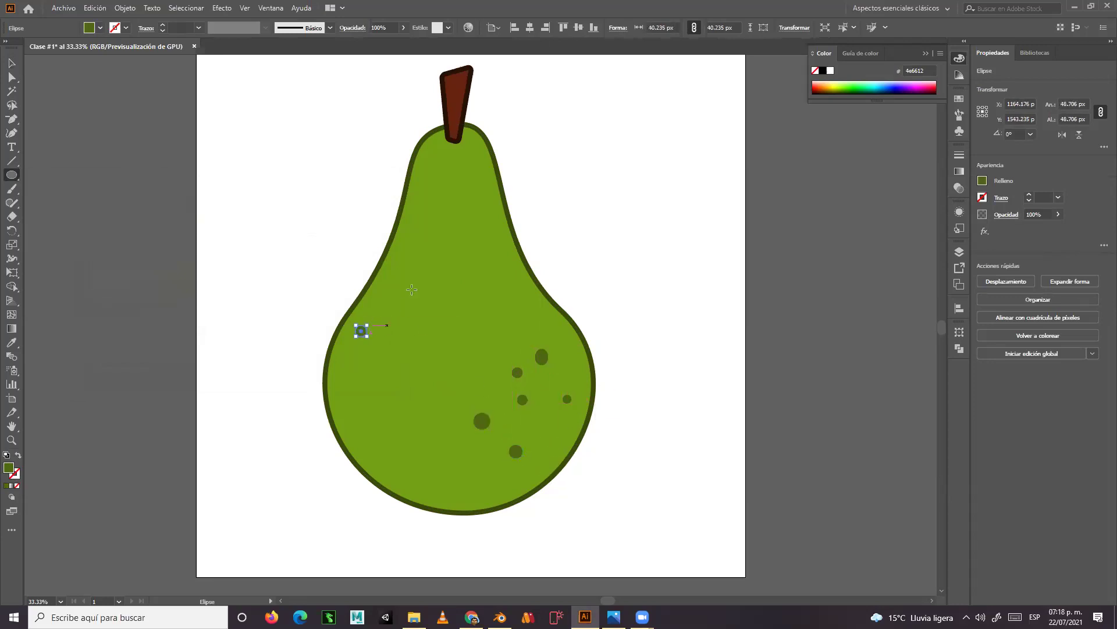
# - Add more small spots of varied sizes on the pear's neck and lower body, and deselect the last one
pyautogui.moveTo(417, 224); pyautogui.dragTo(424, 231)
pyautogui.moveTo(539, 416); pyautogui.dragTo(557, 433)
pyautogui.moveTo(468, 158); pyautogui.dragTo(476, 165)
pyautogui.moveTo(483, 208); pyautogui.dragTo(489, 213)
pyautogui.moveTo(384, 431); pyautogui.dragTo(462, 480)
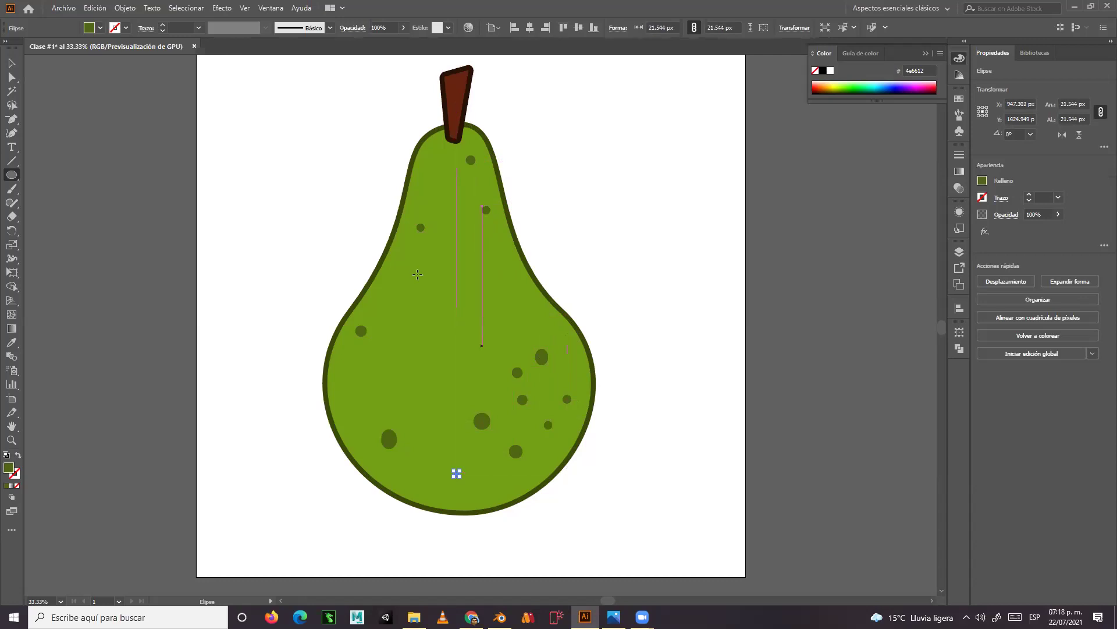
pyautogui.press('v')
pyautogui.click(200, 180)
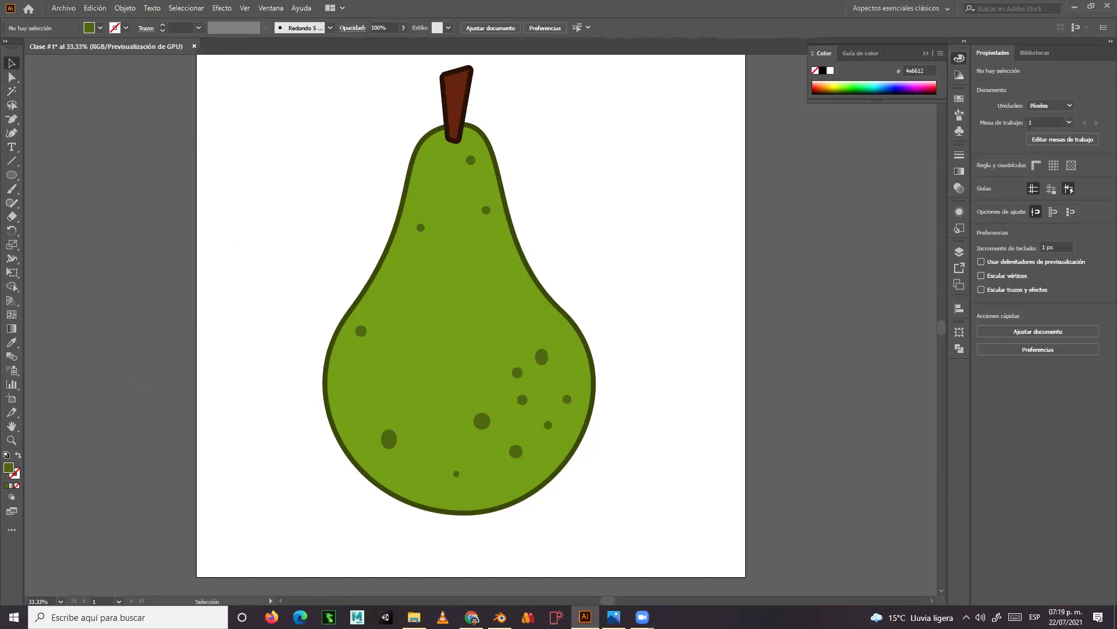
pyautogui.click(642, 617)
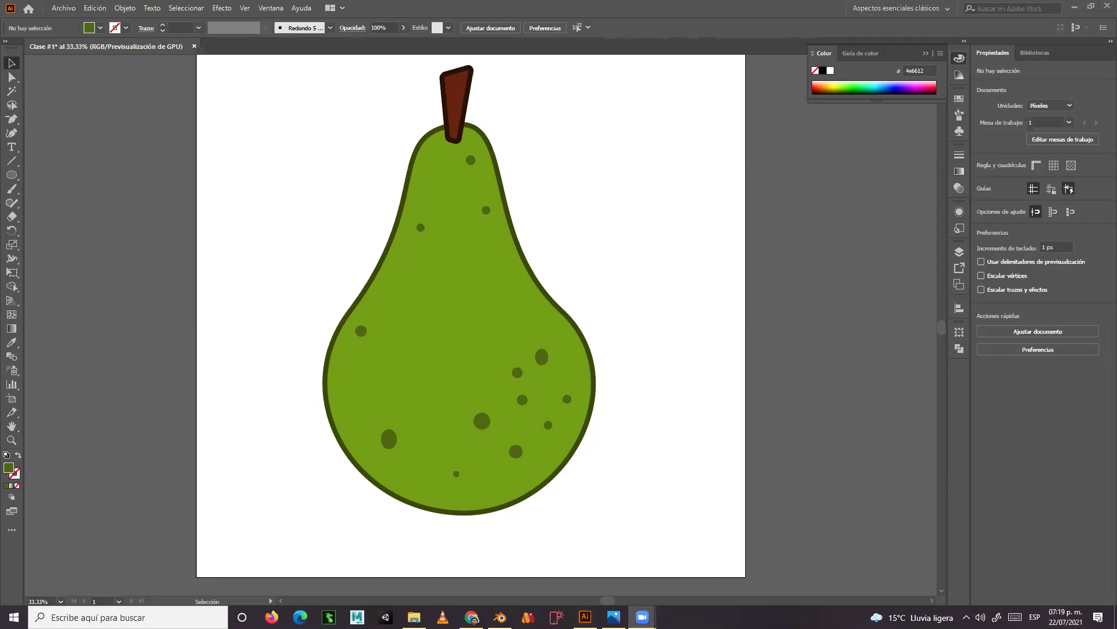
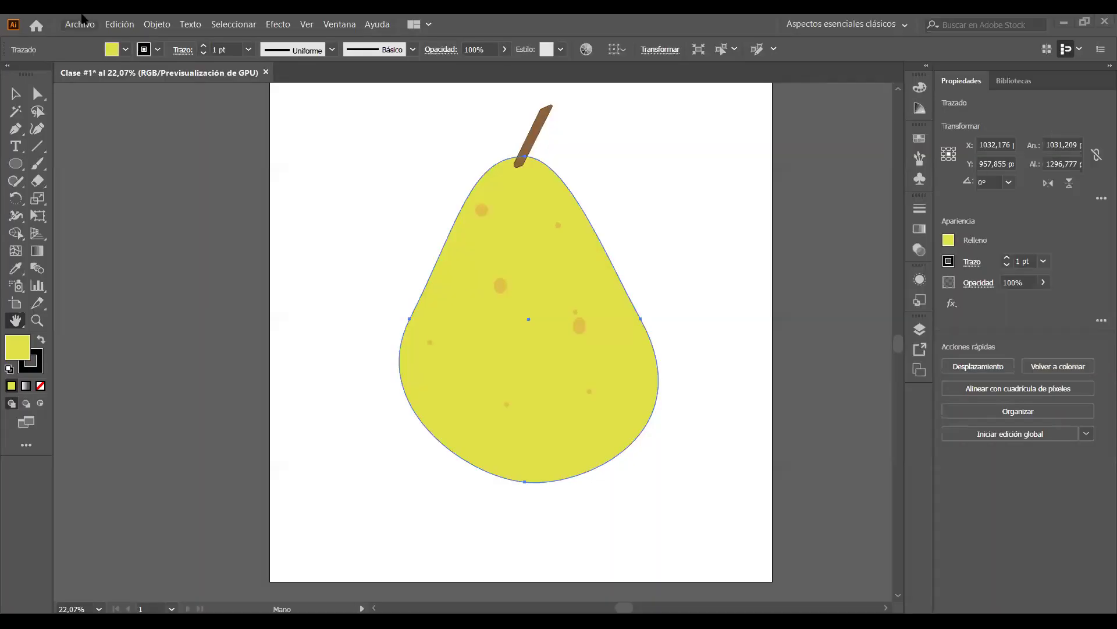
# - Deselect the yellow pear and examine its upper outline and the stem's base up close
pyautogui.click(19, 91)
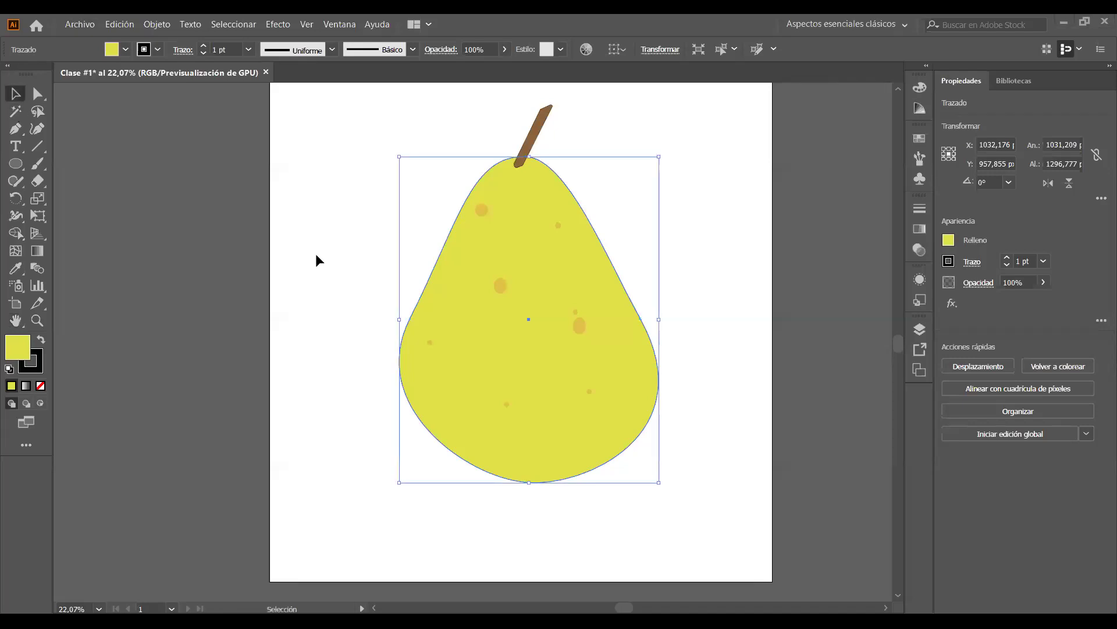
pyautogui.click(319, 260)
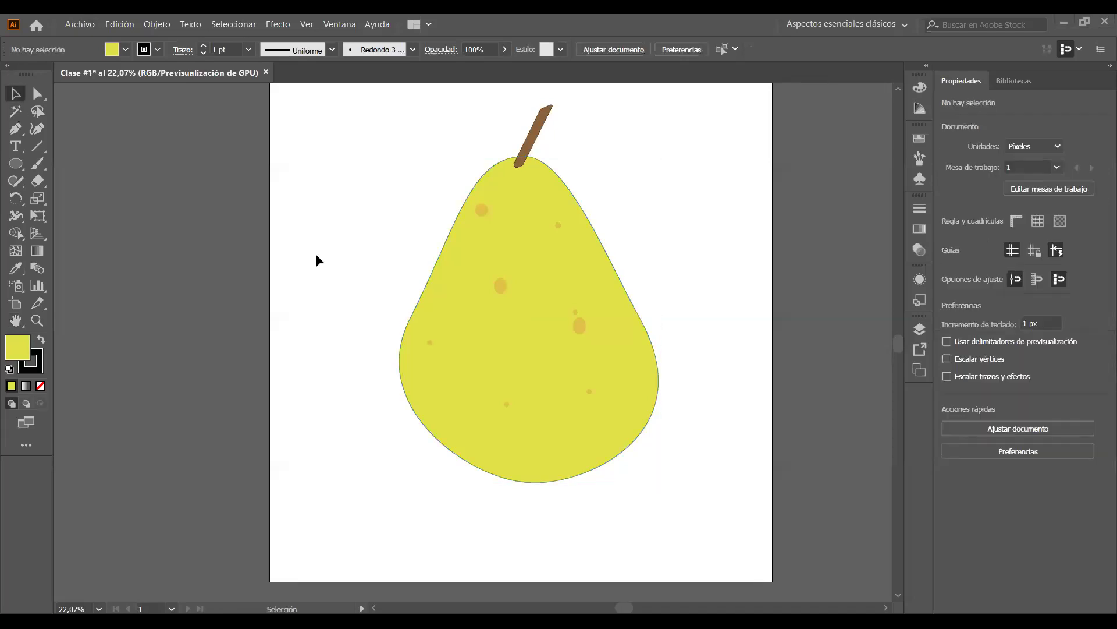
pyautogui.scroll(1, 319, 260)
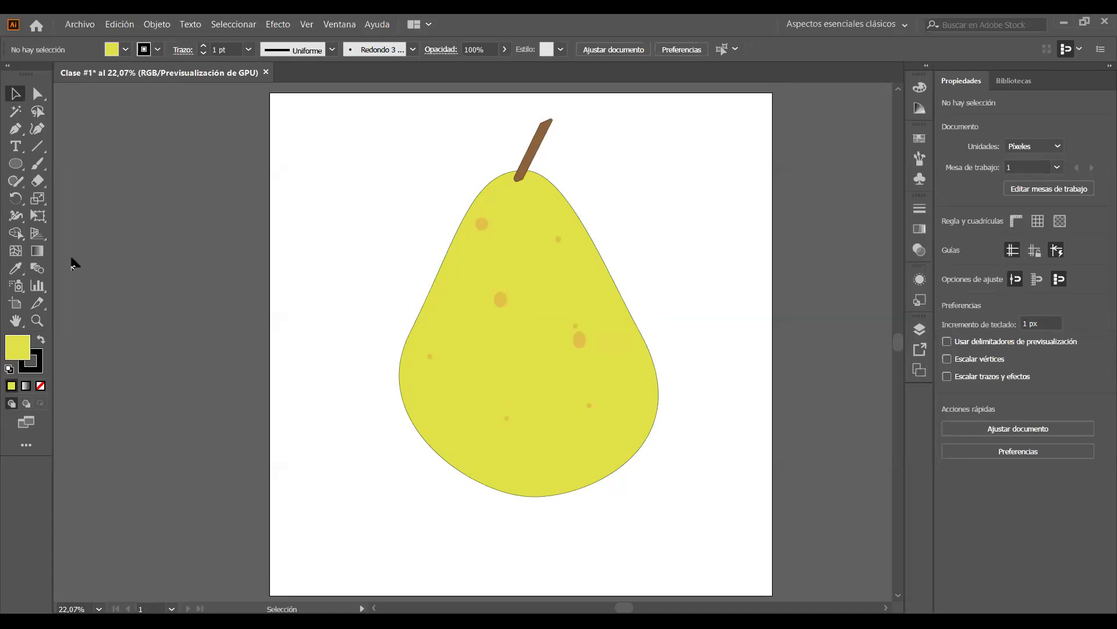
pyautogui.click(37, 320)
pyautogui.moveTo(465, 172); pyautogui.dragTo(673, 187)
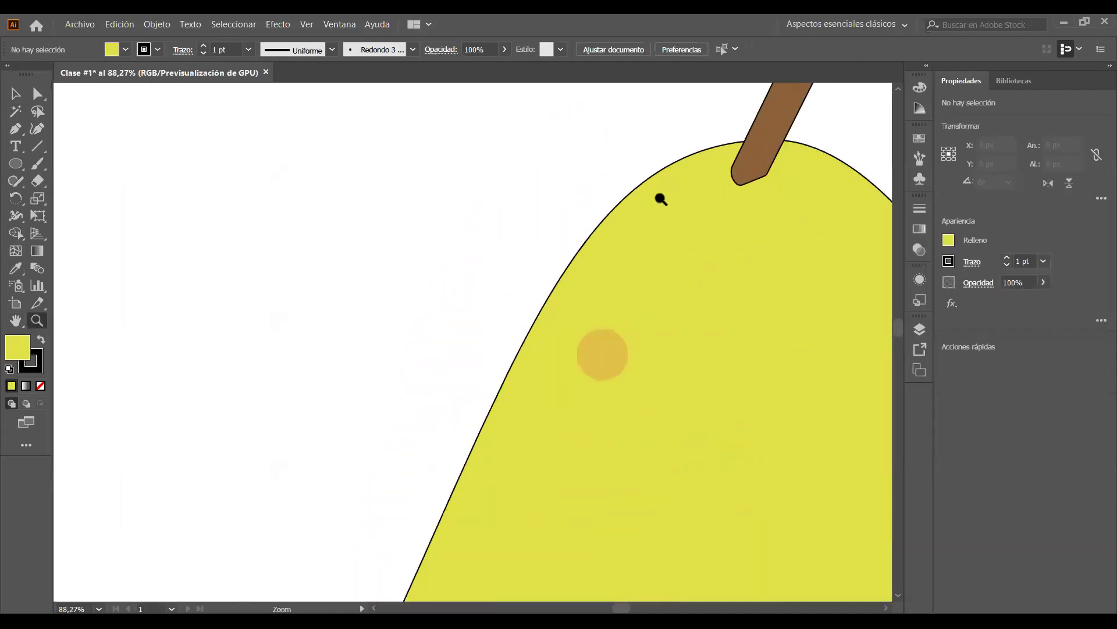
pyautogui.click(15, 324)
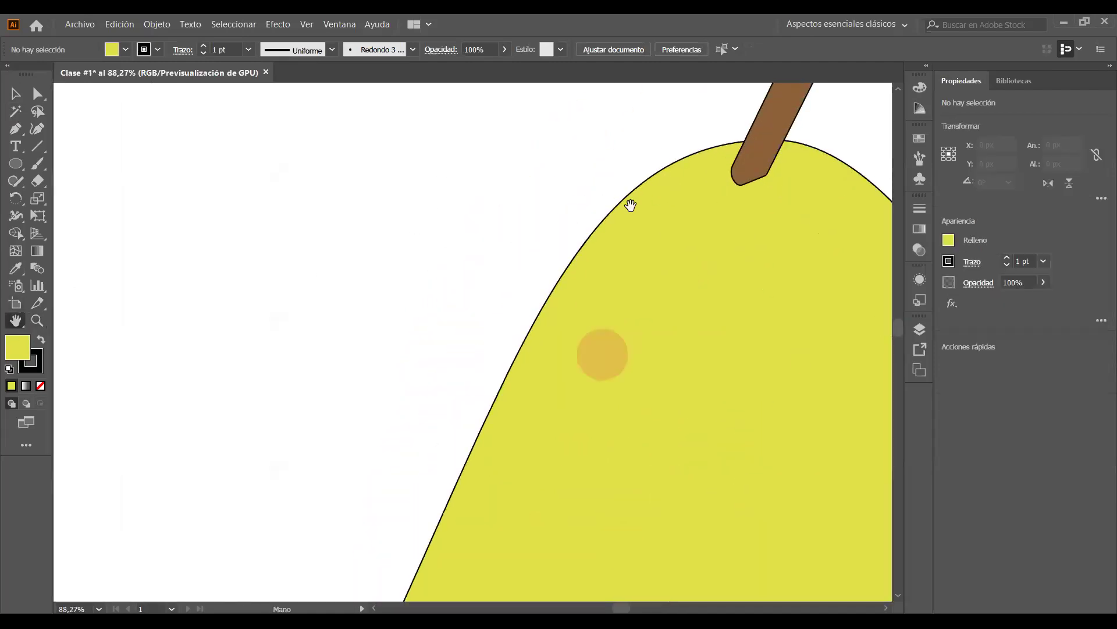
pyautogui.moveTo(651, 172); pyautogui.dragTo(357, 363)
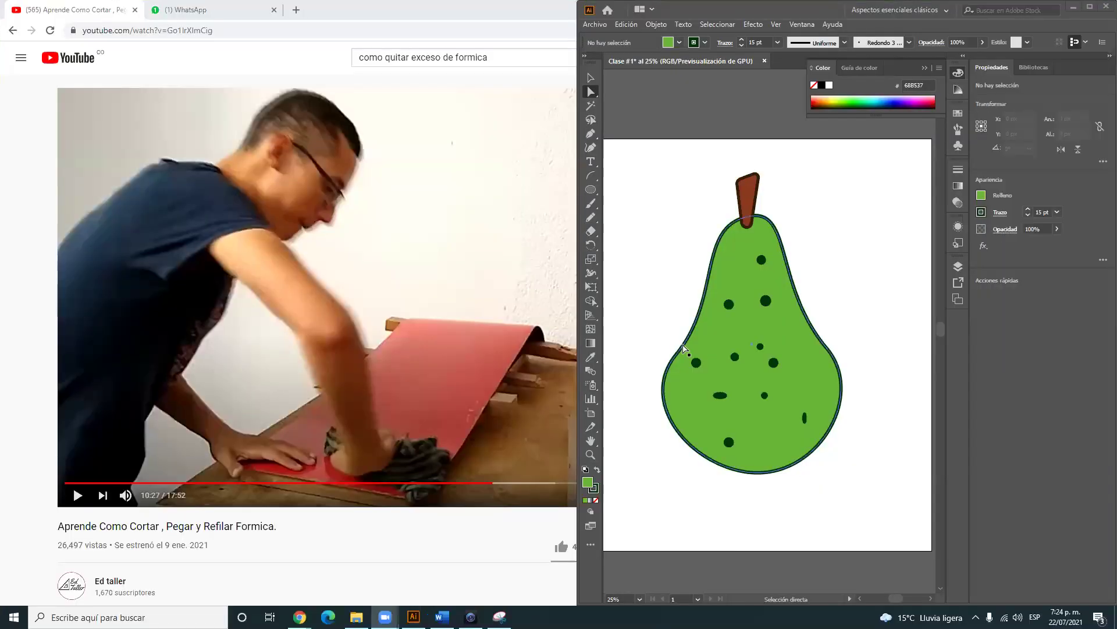
# - Maximize the Illustrator window that holds the spotted green pear
pyautogui.click(1088, 10)
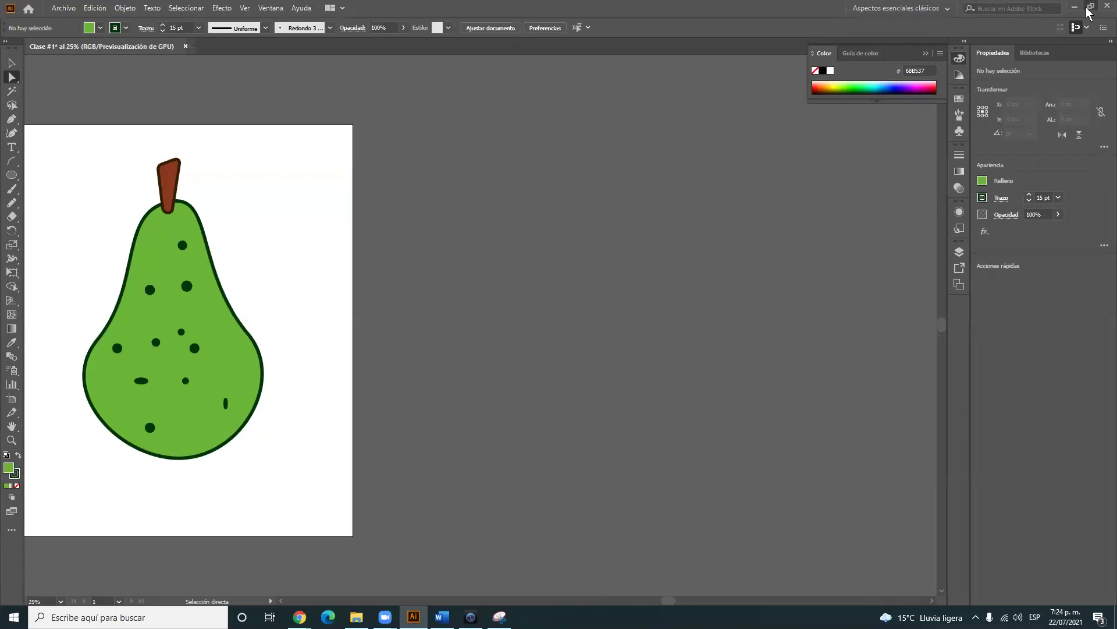
pyautogui.click(1090, 6)
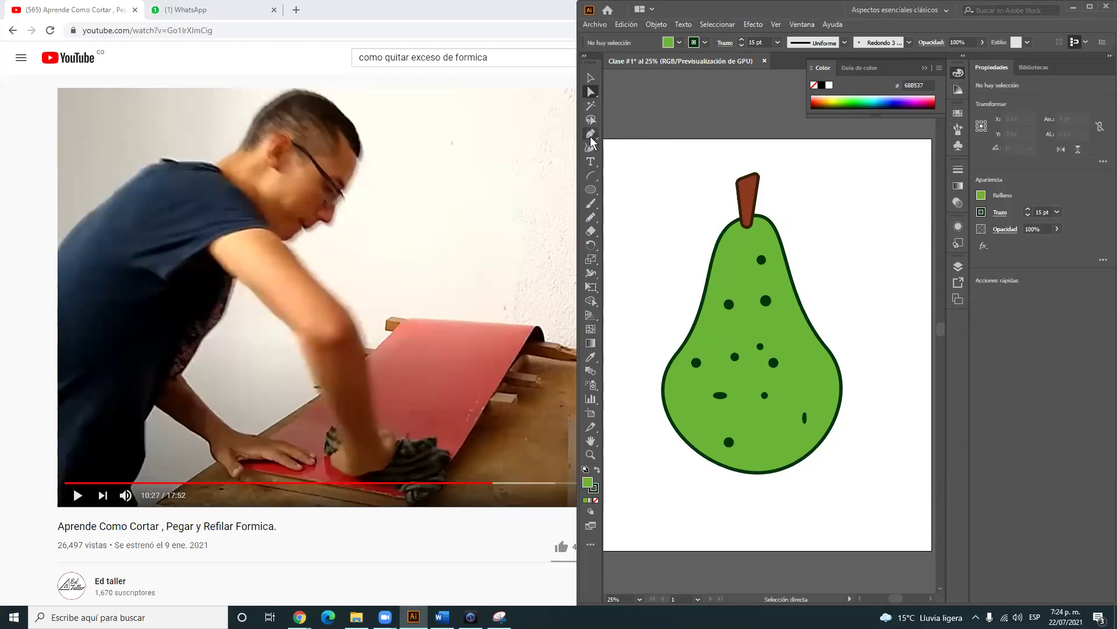
pyautogui.click(1090, 7)
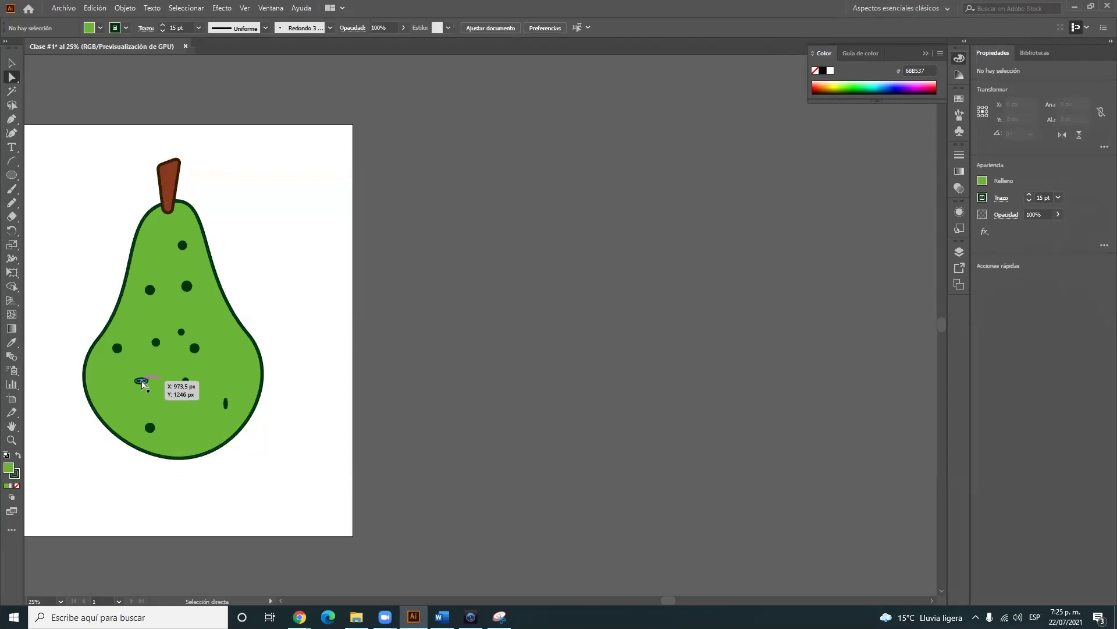
pyautogui.moveTo(142, 383); pyautogui.dragTo(136, 384)
pyautogui.click(627, 463)
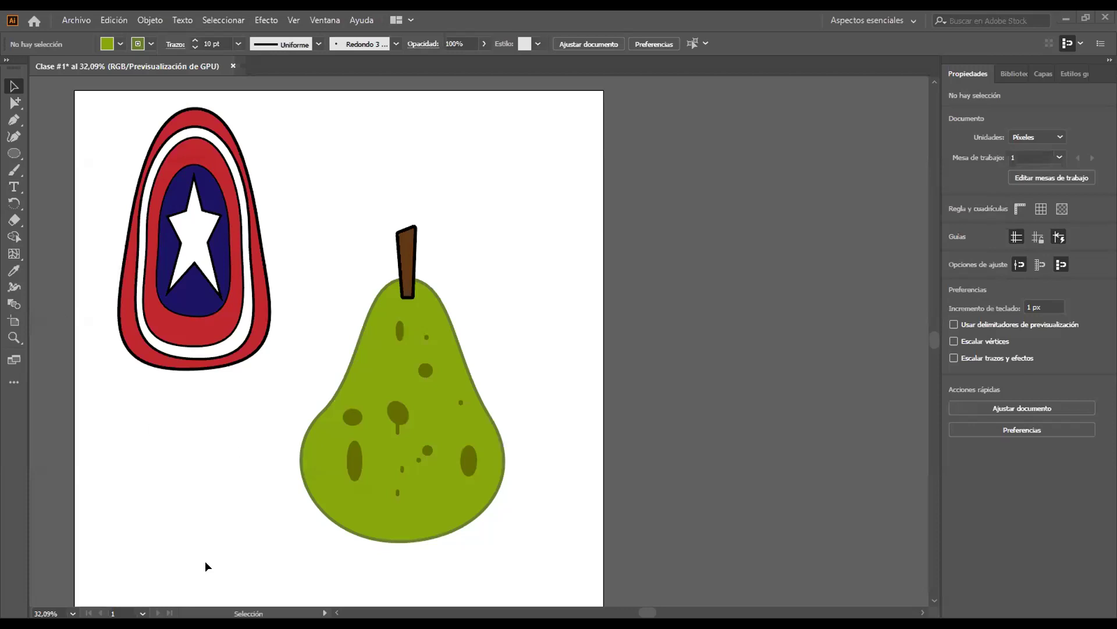
pyautogui.scroll(-1, 505, 435)
pyautogui.scroll(2, 505, 435)
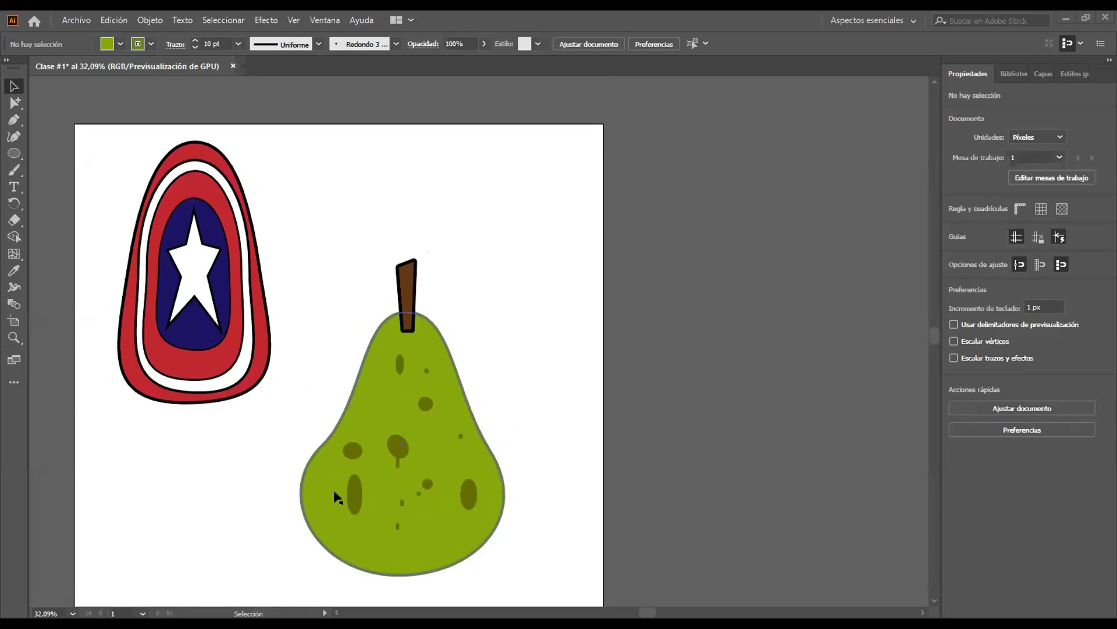
pyautogui.scroll(-1, 460, 396)
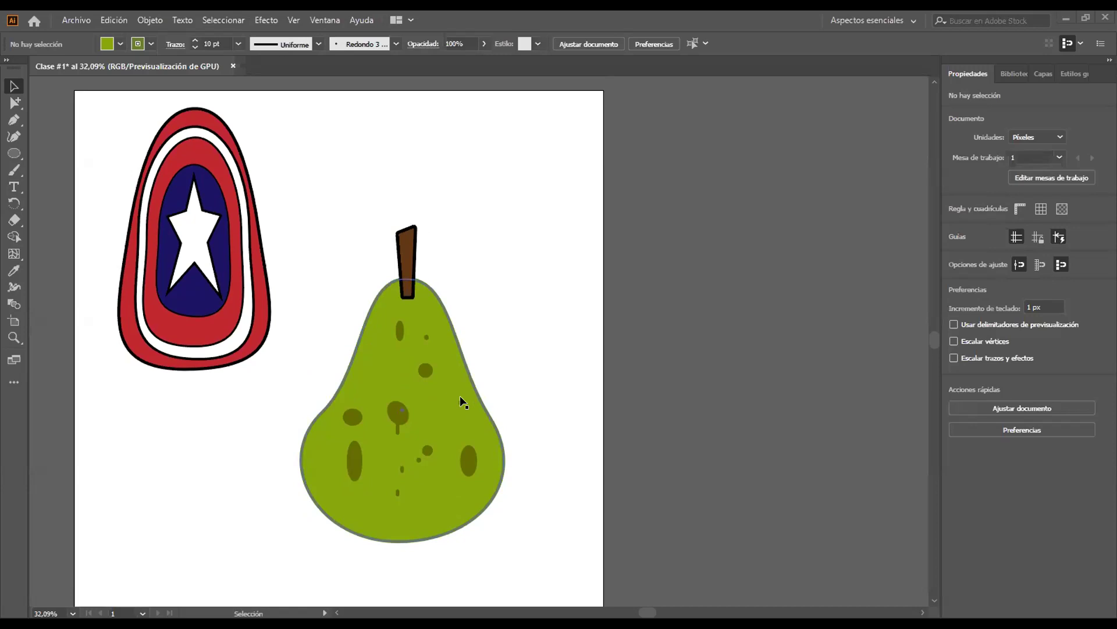
pyautogui.scroll(-3, 750, 378)
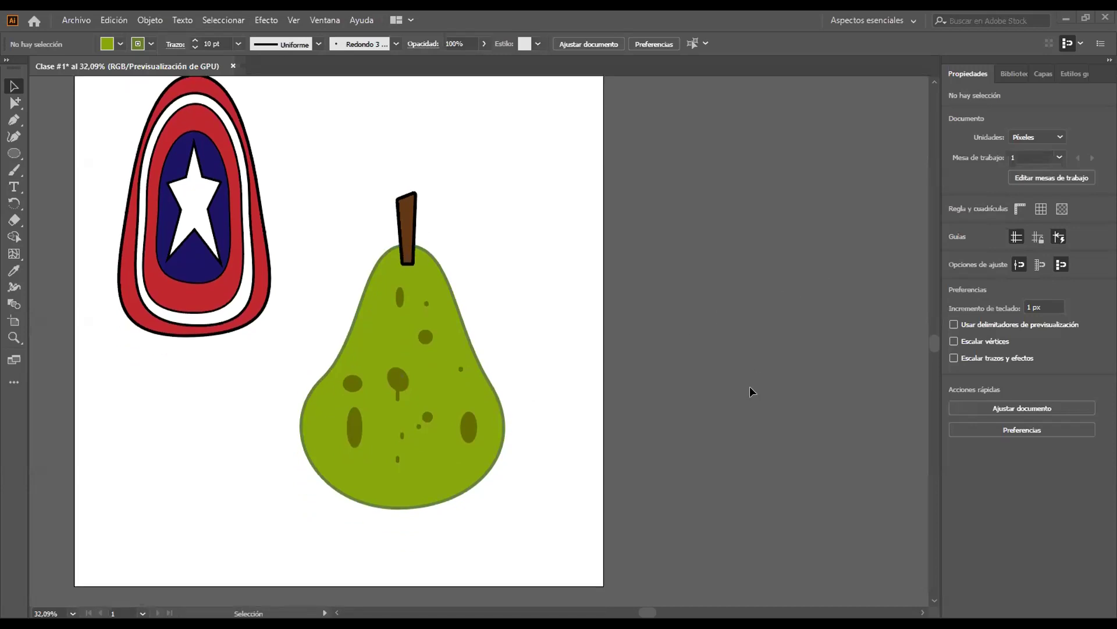
pyautogui.scroll(2, 749, 396)
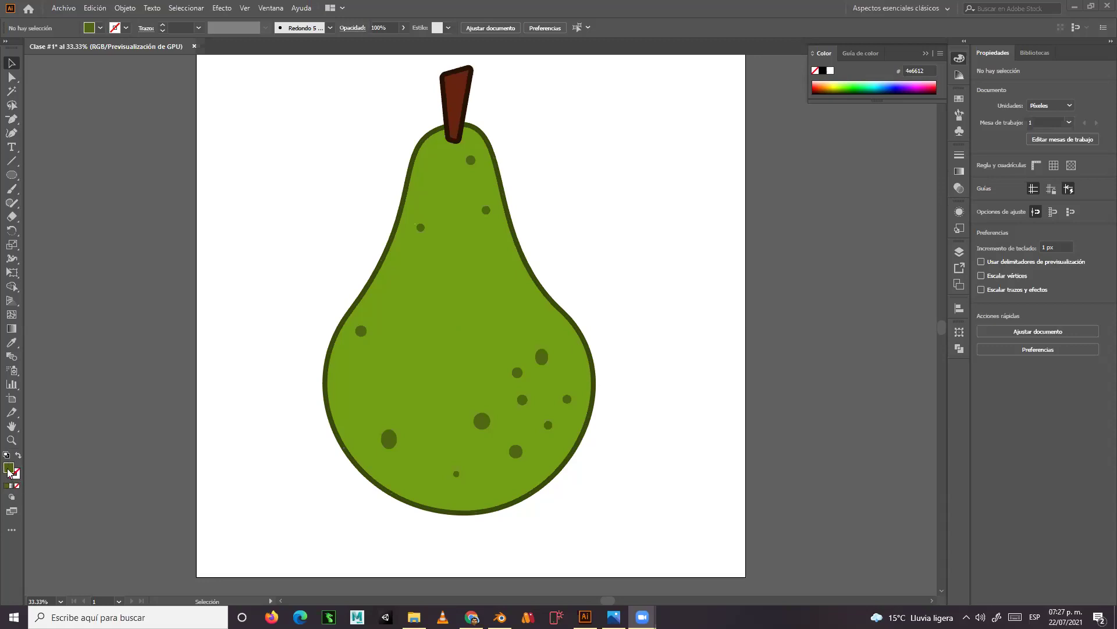
pyautogui.click(408, 362)
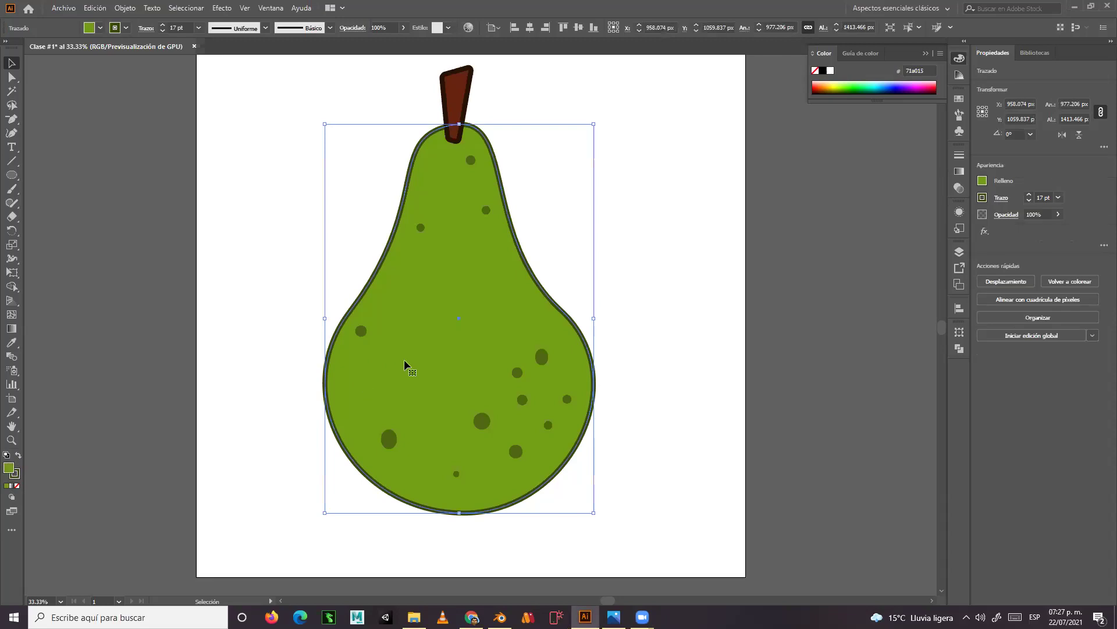
pyautogui.click(17, 477)
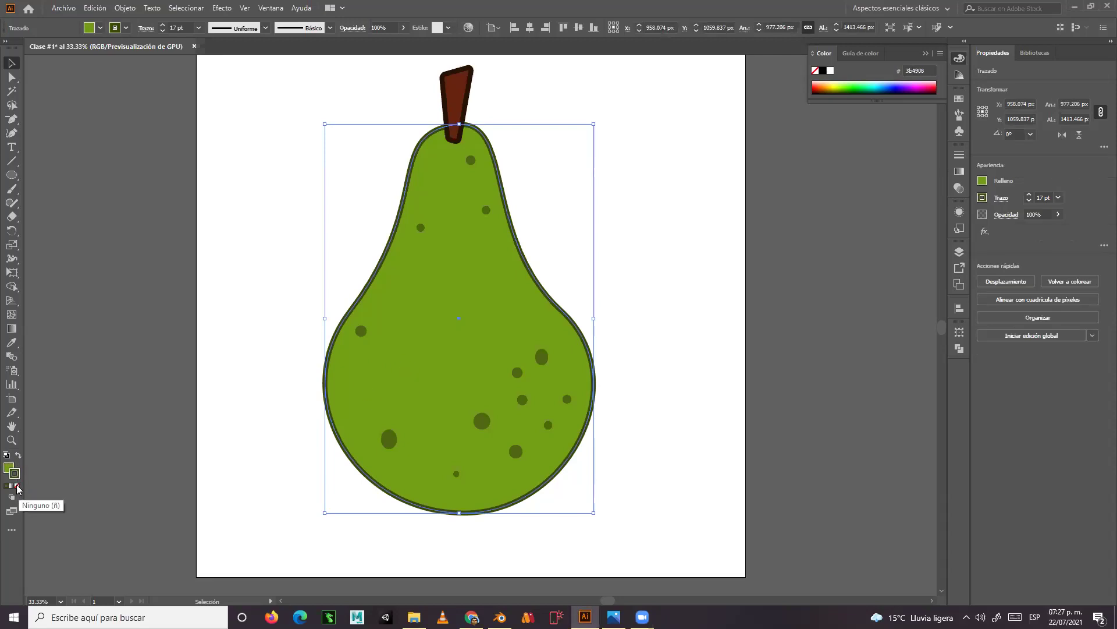
pyautogui.click(18, 486)
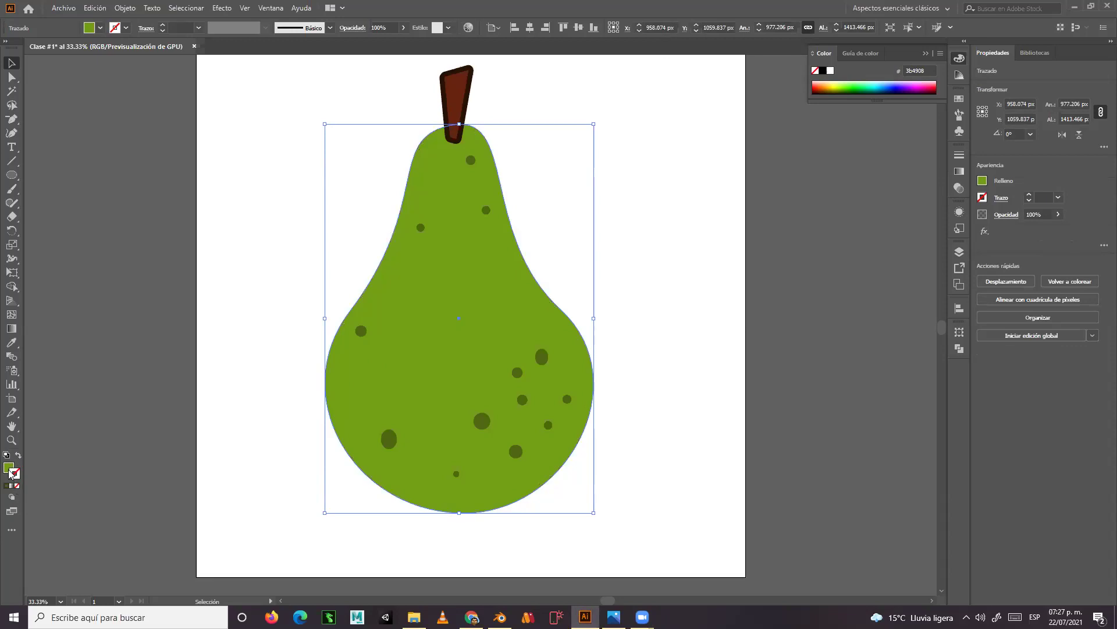
pyautogui.doubleClick(9, 468)
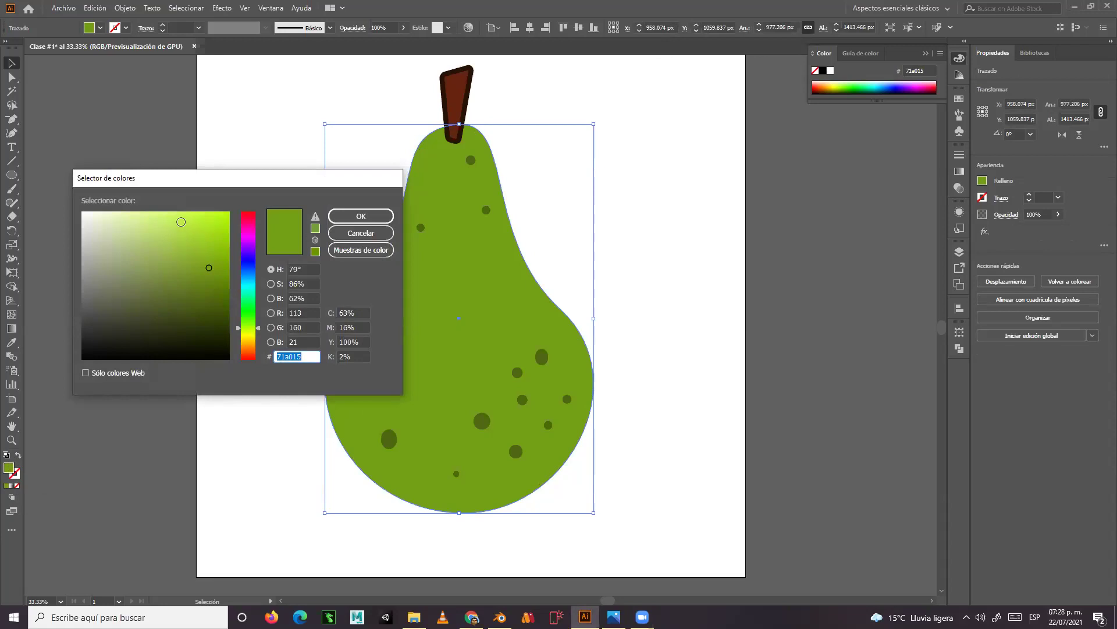
pyautogui.click(171, 222)
pyautogui.click(340, 215)
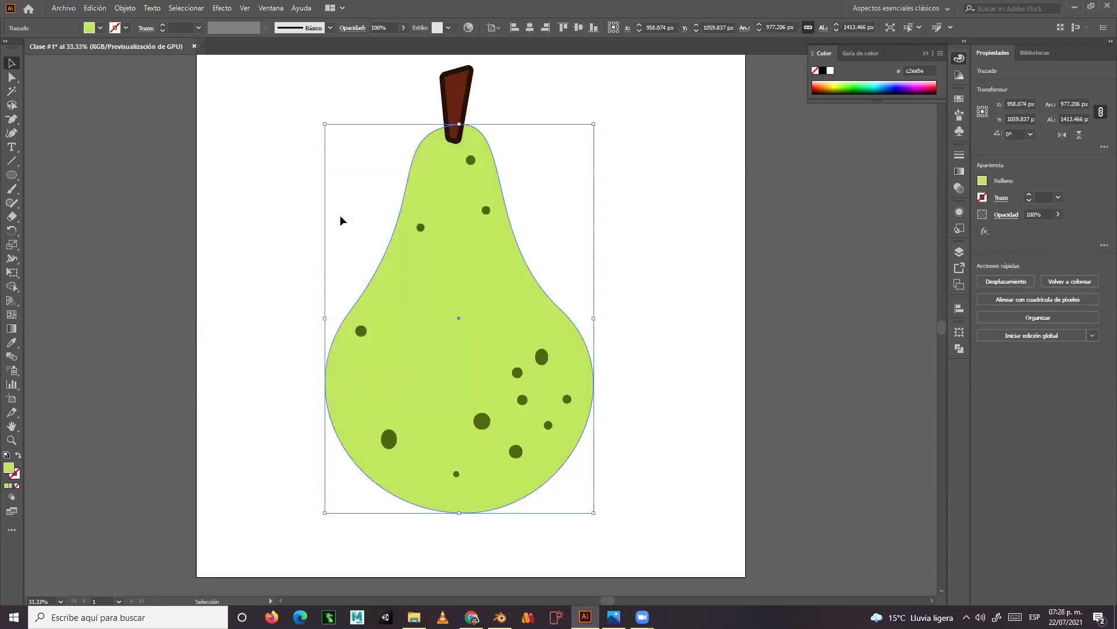
pyautogui.hotkey('ctrl', 'z')
pyautogui.click(255, 249)
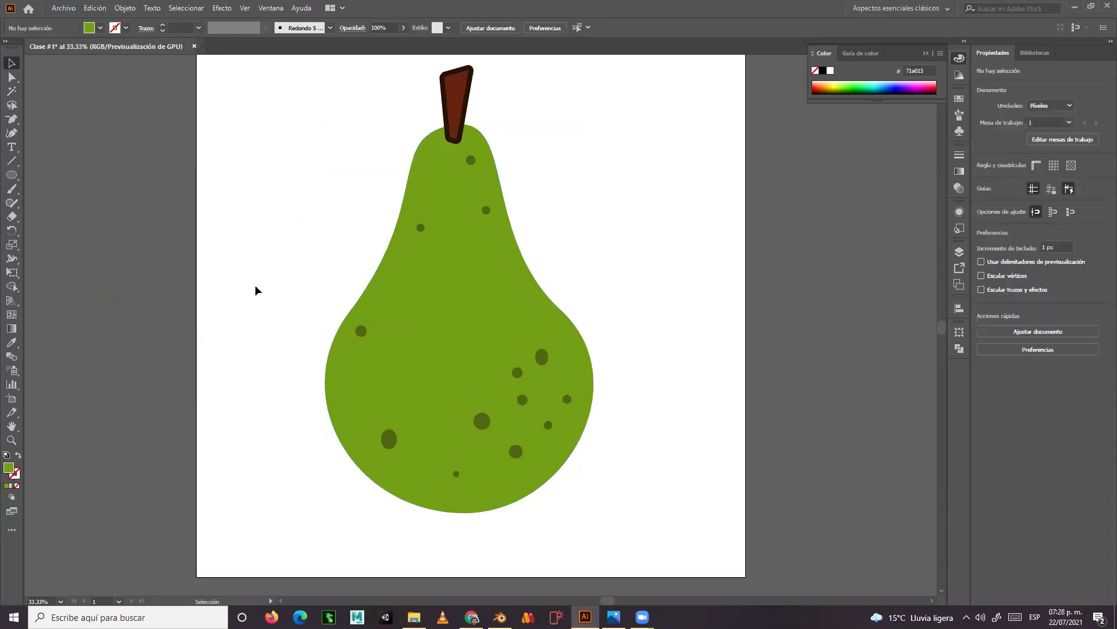
pyautogui.hotkey('ctrl', 'z')
pyautogui.click(111, 385)
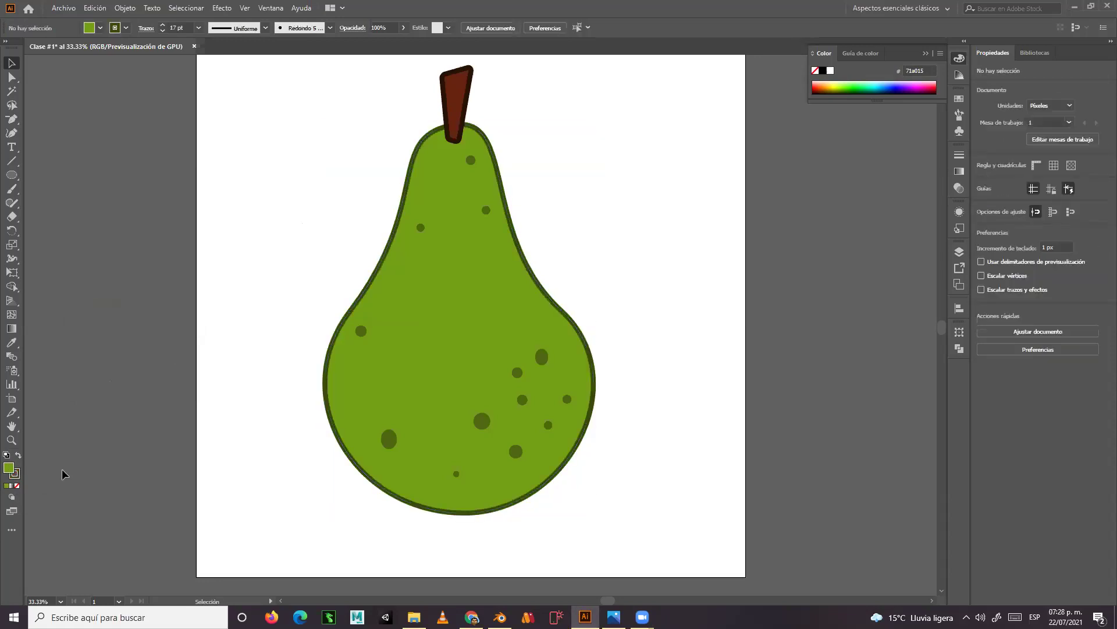
# - With nothing selected, set the stroke to none and the fill to light green c1ea5c
pyautogui.doubleClick(16, 476)
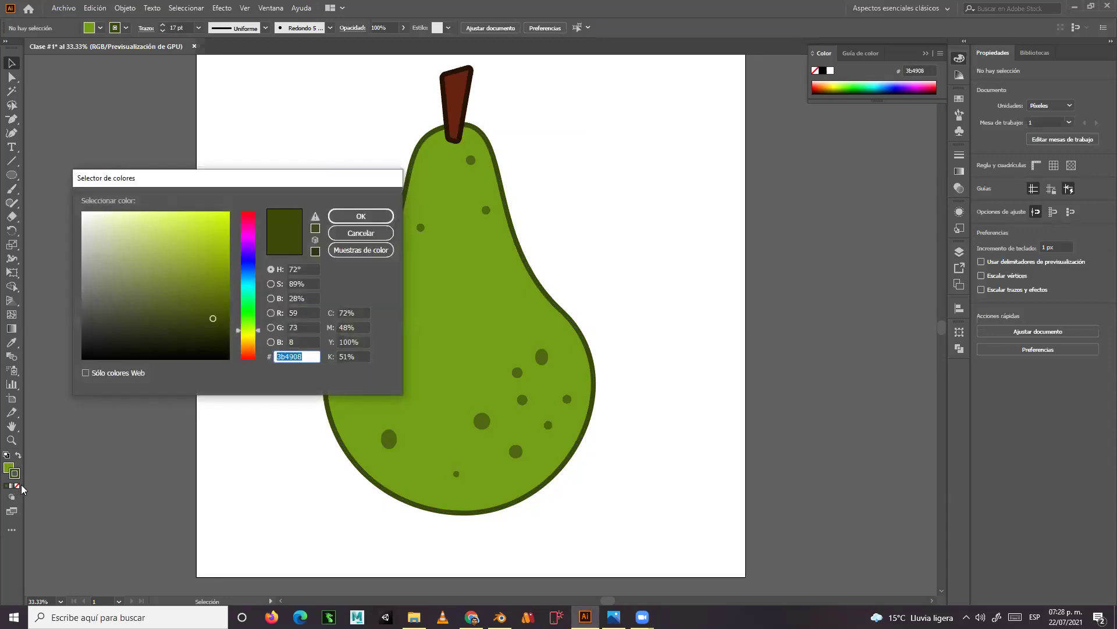
pyautogui.click(350, 233)
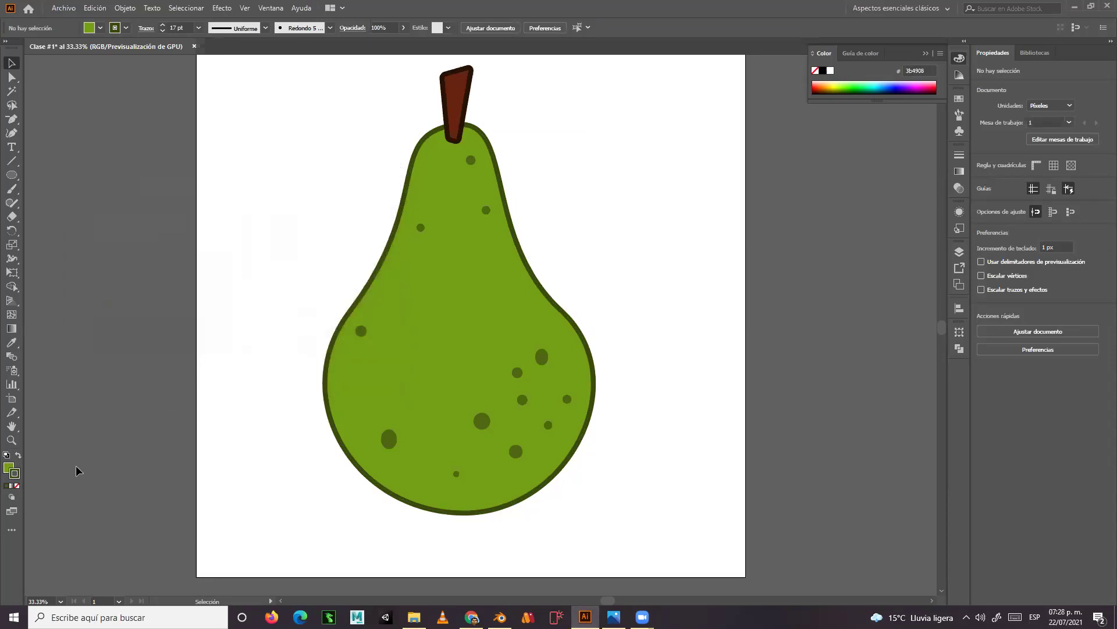
pyautogui.click(17, 485)
pyautogui.click(7, 468)
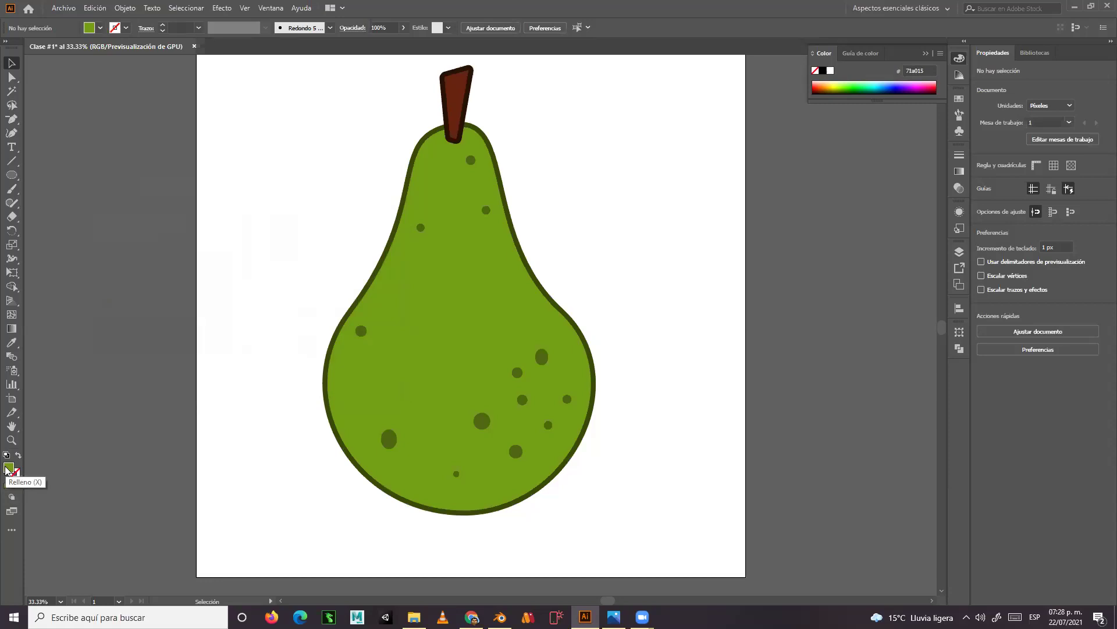
pyautogui.doubleClick(7, 468)
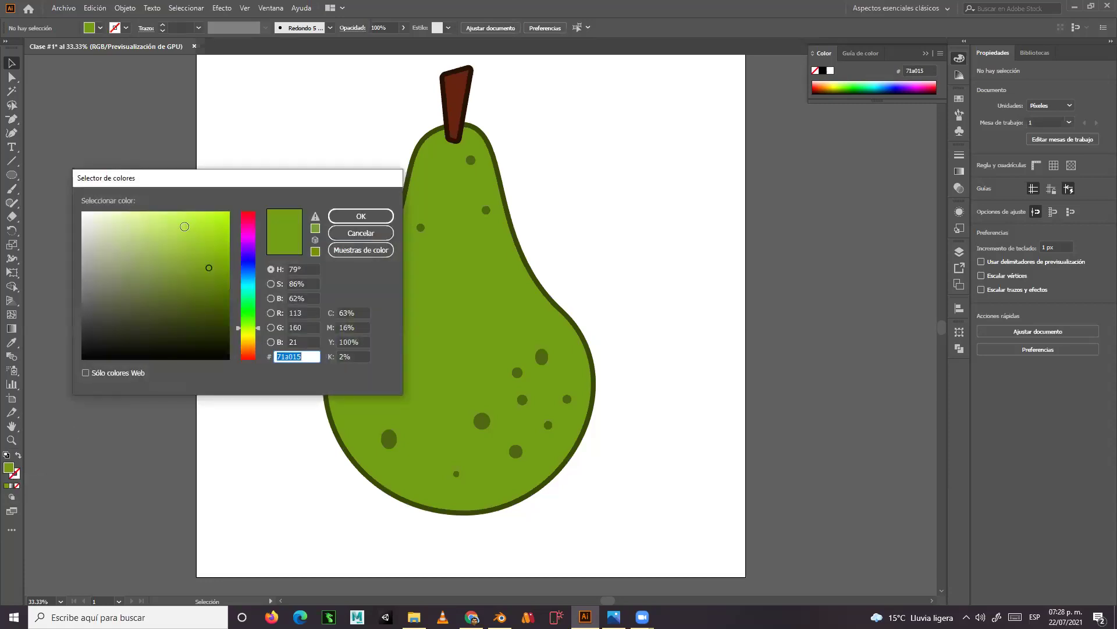
pyautogui.click(183, 227)
pyautogui.moveTo(184, 227); pyautogui.dragTo(172, 224)
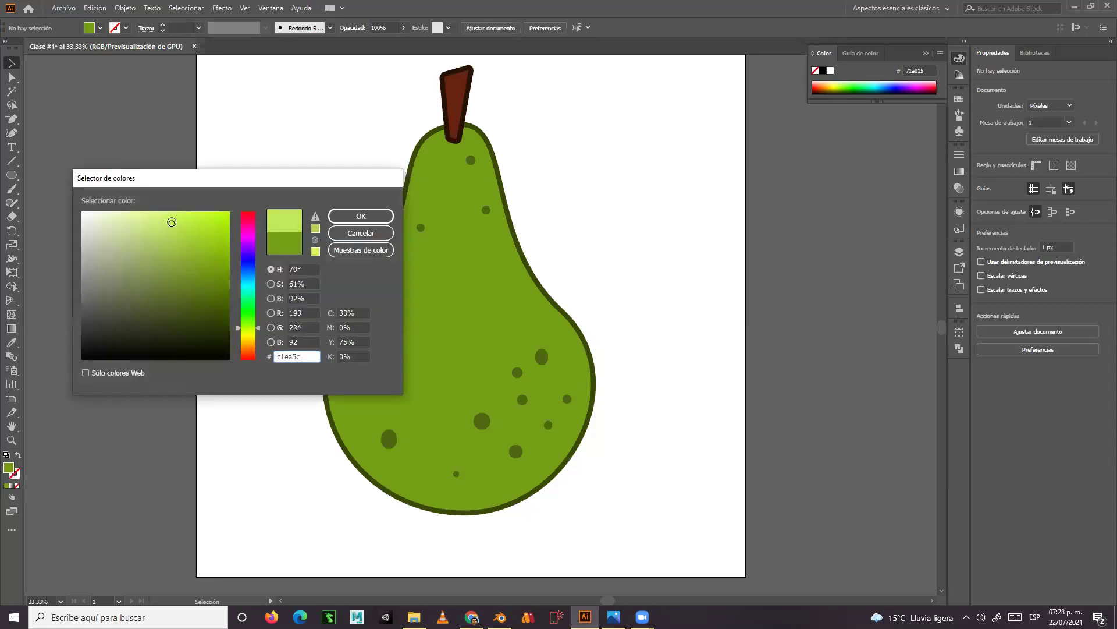
pyautogui.click(338, 227)
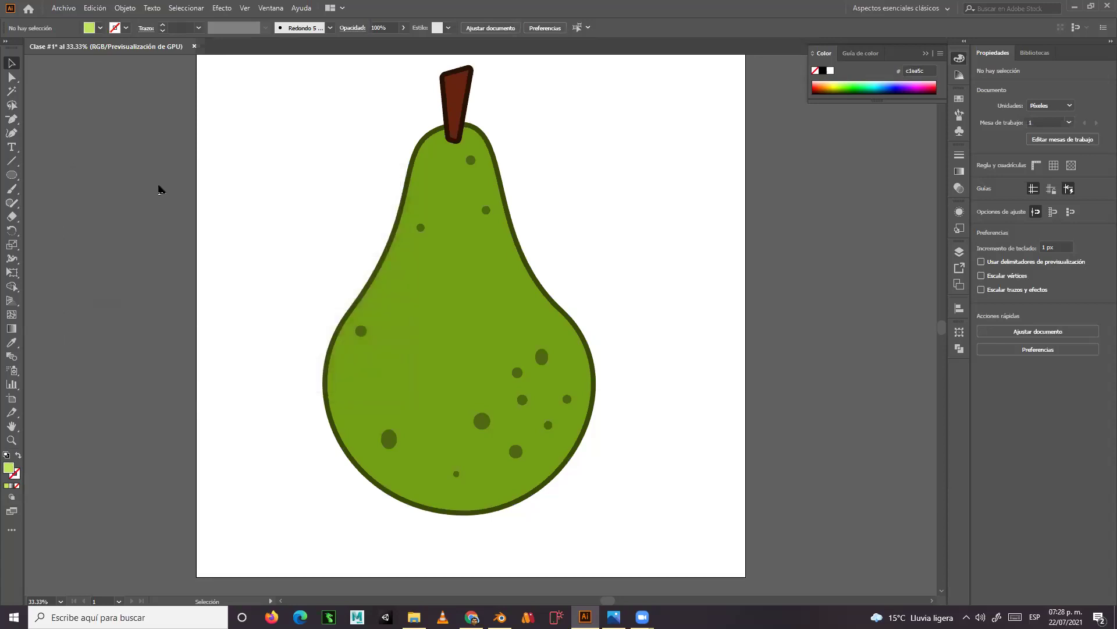
# - Draw an ellipse about 78 by 240 px on the left of the pear's neck and bend its anchor points along the outline
pyautogui.click(13, 176)
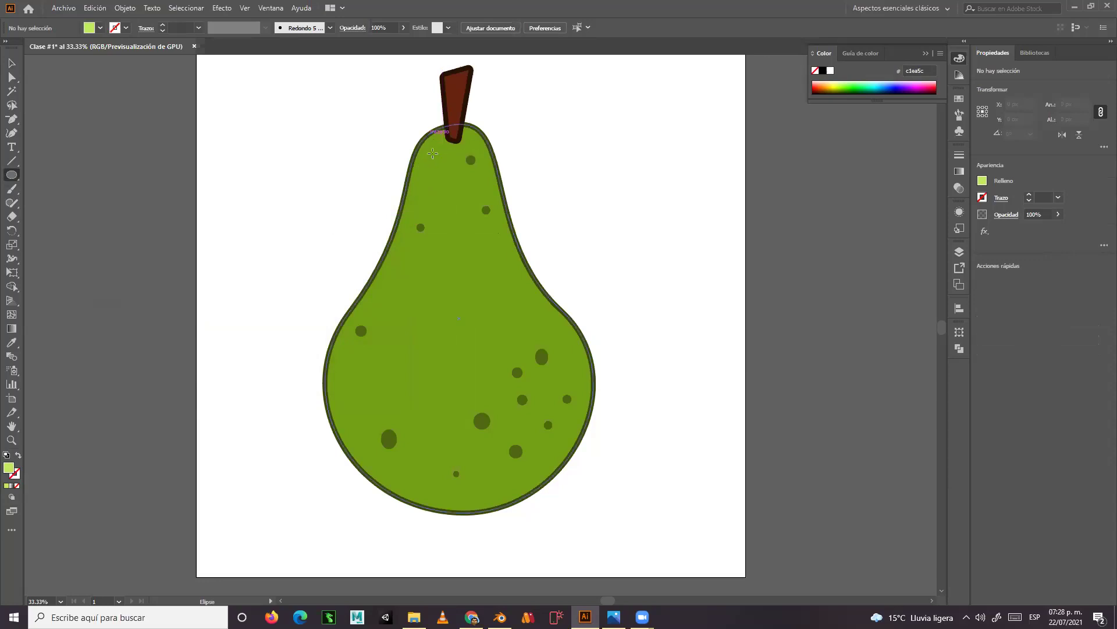
pyautogui.moveTo(442, 144); pyautogui.dragTo(419, 210)
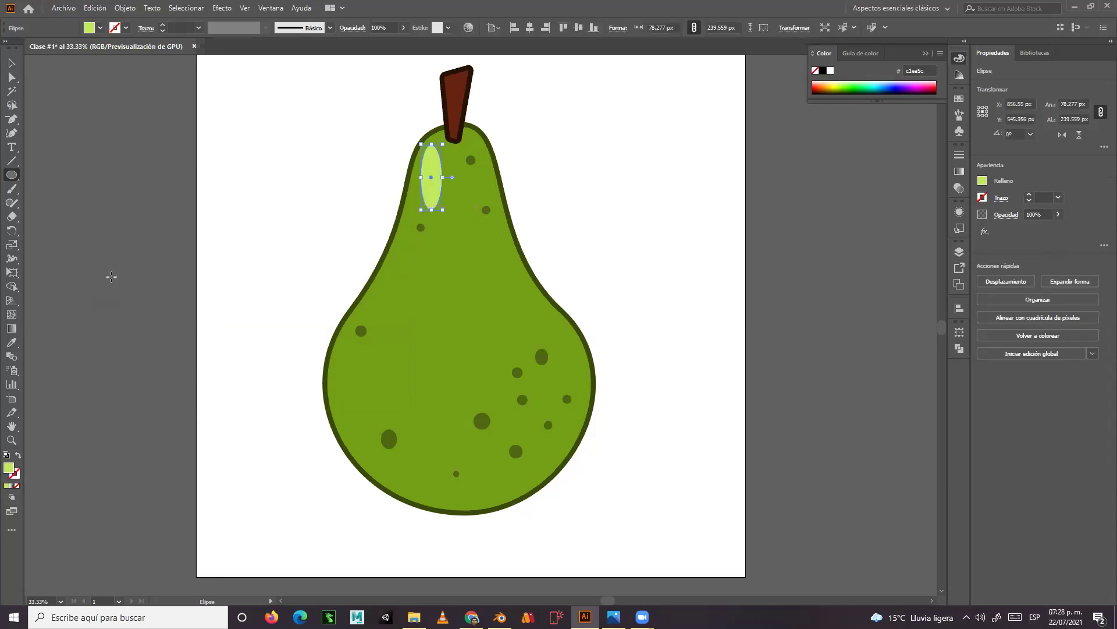
pyautogui.click(11, 440)
pyautogui.moveTo(437, 195); pyautogui.dragTo(467, 342)
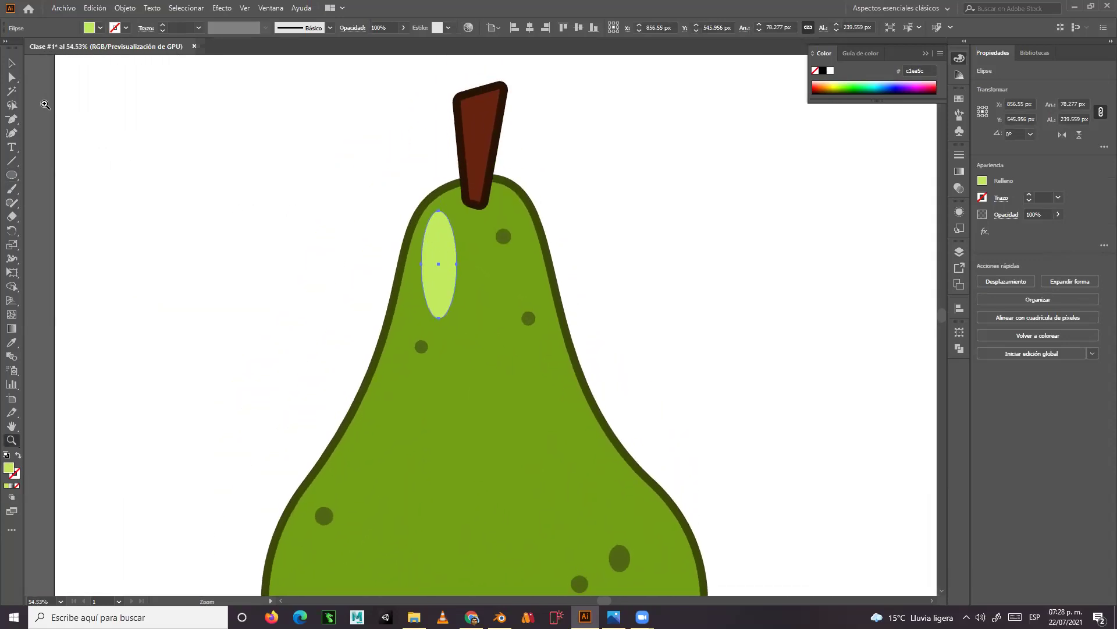
pyautogui.click(11, 78)
pyautogui.click(439, 317)
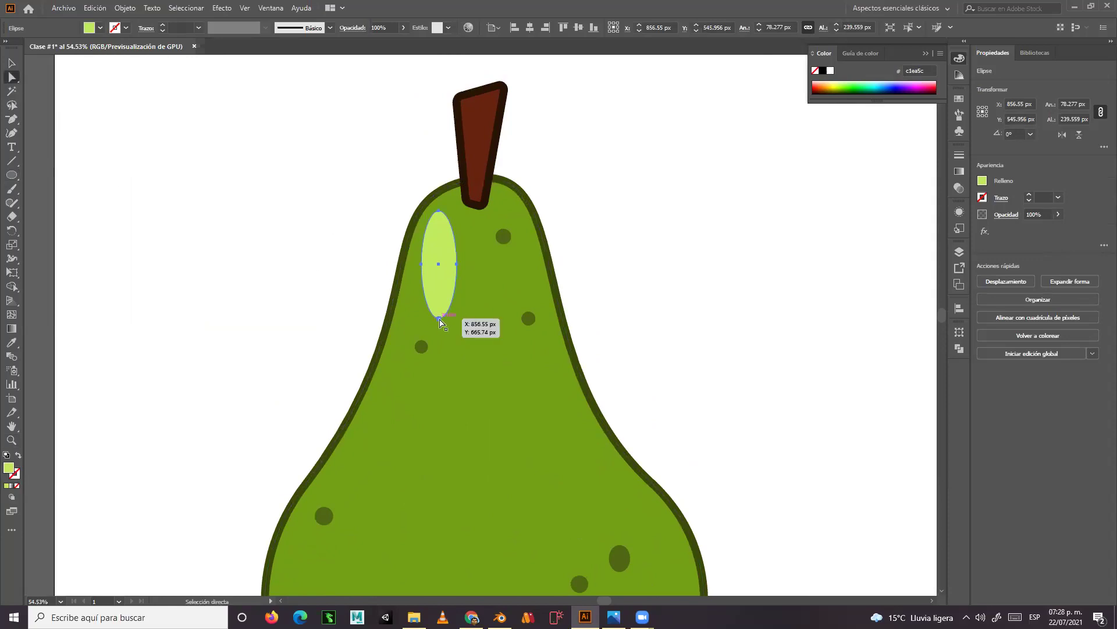
pyautogui.moveTo(433, 321); pyautogui.dragTo(395, 355)
pyautogui.moveTo(418, 267)
pyautogui.mouseDown()
pyautogui.moveTo(410, 273)
pyautogui.moveTo(454, 267)
pyautogui.moveTo(434, 277)
pyautogui.mouseUp()
pyautogui.moveTo(440, 211); pyautogui.dragTo(442, 206)
# - Adjust the neck highlight's side anchors and handles to make a slim band that follows the pear's outline
pyautogui.click(413, 271)
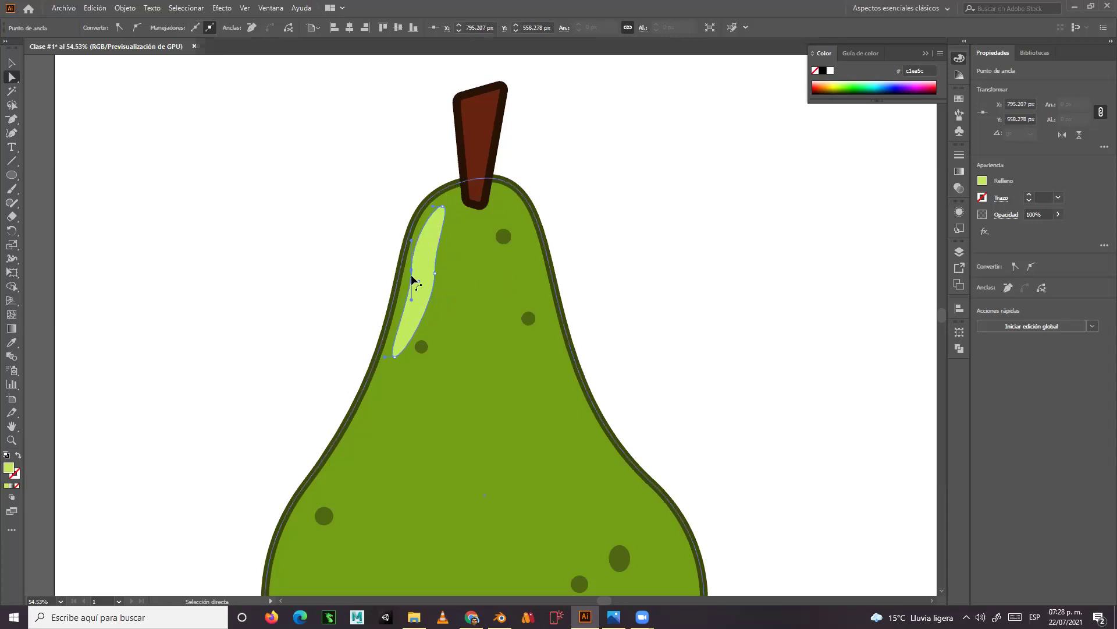
pyautogui.moveTo(412, 241); pyautogui.dragTo(430, 276)
pyautogui.click(435, 244)
pyautogui.moveTo(395, 362); pyautogui.dragTo(396, 366)
pyautogui.click(398, 315)
pyautogui.moveTo(426, 277); pyautogui.dragTo(462, 215)
pyautogui.click(444, 209)
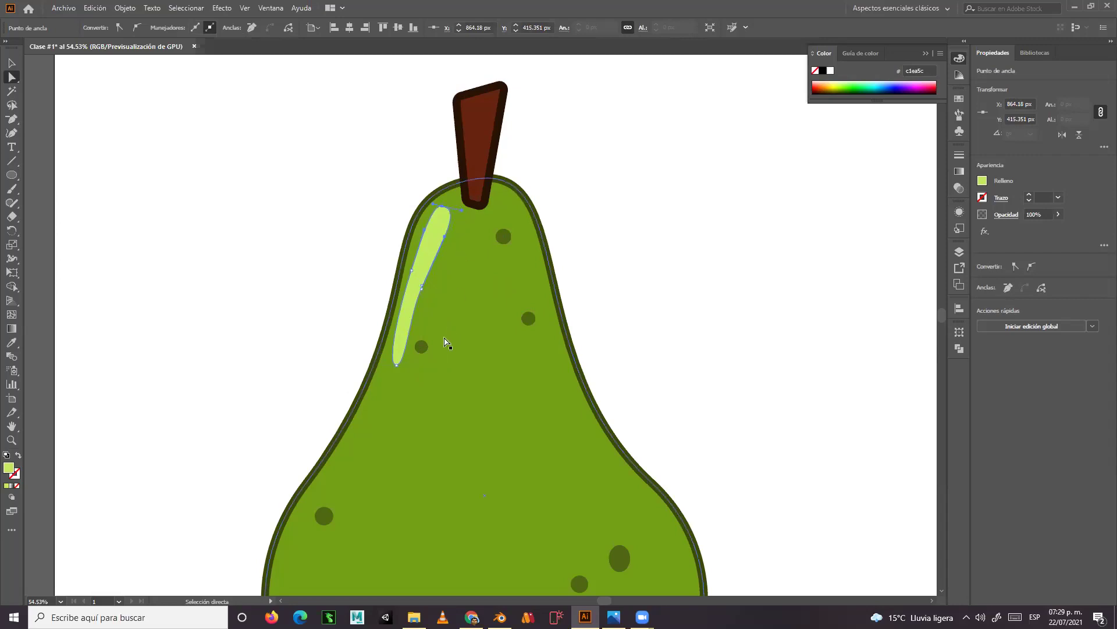
# - Refine the lower end and inner edge of the neck highlight with its direction handles, and reselect the whole shape
pyautogui.click(397, 365)
pyautogui.moveTo(401, 365)
pyautogui.mouseDown()
pyautogui.moveTo(421, 368)
pyautogui.moveTo(380, 363)
pyautogui.mouseUp()
pyautogui.moveTo(422, 288); pyautogui.dragTo(432, 279)
pyautogui.moveTo(456, 227); pyautogui.dragTo(425, 277)
pyautogui.moveTo(424, 366); pyautogui.dragTo(409, 367)
pyautogui.click(11, 63)
pyautogui.click(175, 209)
pyautogui.moveTo(470, 360); pyautogui.dragTo(494, 373)
pyautogui.click(451, 254)
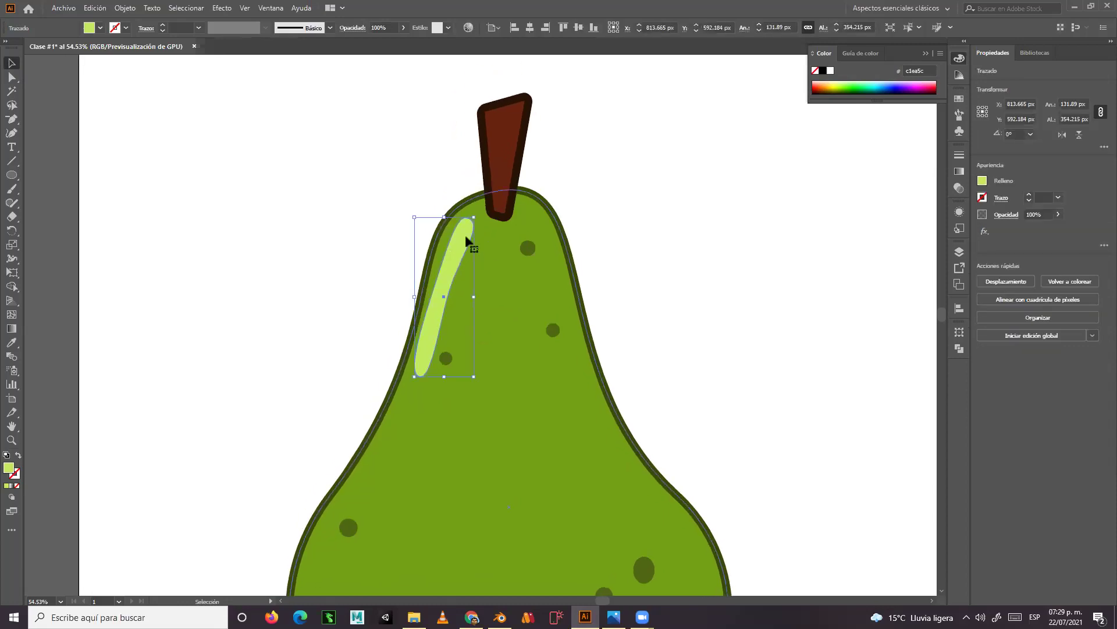
# - Taper the neck highlight's upper and lower ends to narrow tips, undoing the unwanted changes
pyautogui.click(12, 77)
pyautogui.moveTo(464, 222); pyautogui.dragTo(479, 226)
pyautogui.hotkey('ctrl', 'z')
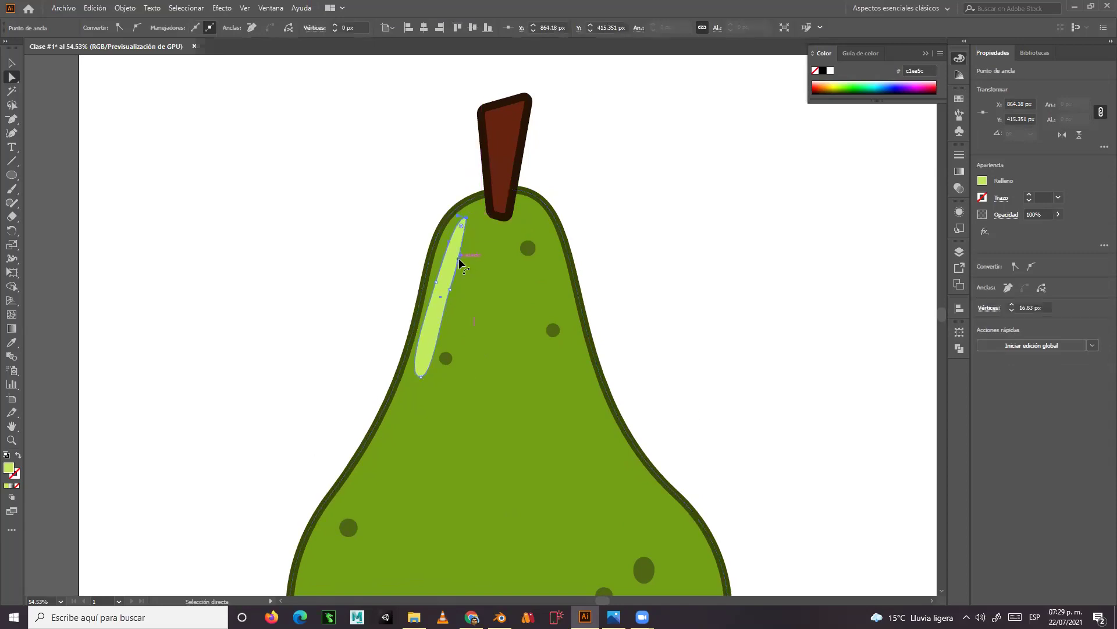
pyautogui.moveTo(430, 376)
pyautogui.mouseDown()
pyautogui.moveTo(424, 369)
pyautogui.moveTo(443, 381)
pyautogui.moveTo(414, 378)
pyautogui.mouseUp()
pyautogui.hotkey('ctrl', 'z')
pyautogui.click(425, 366)
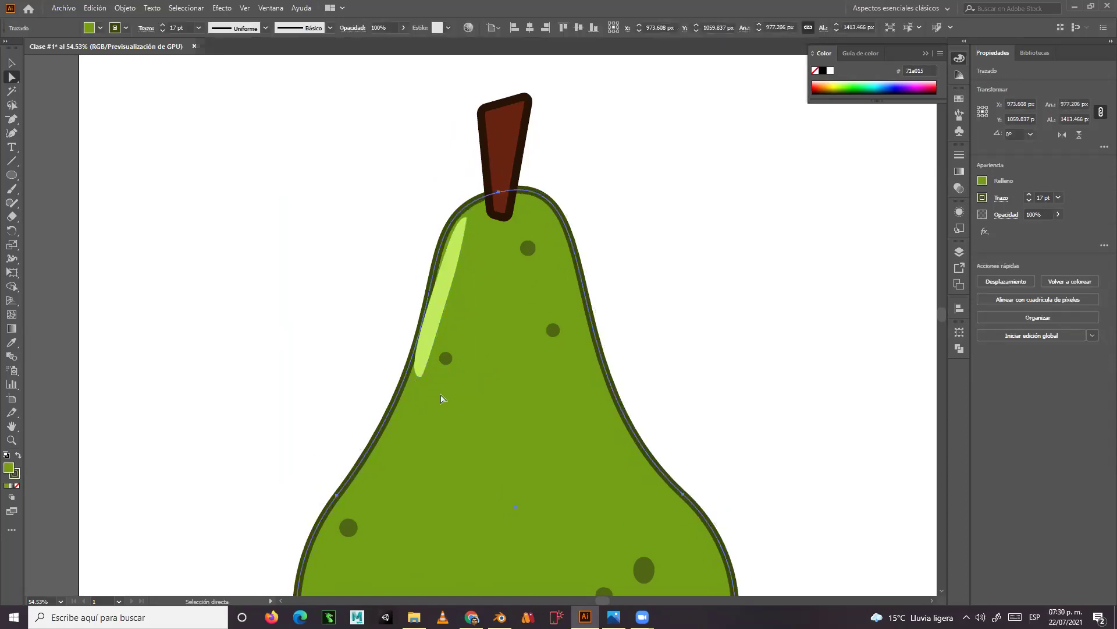
pyautogui.hotkey('ctrl', 'z')
pyautogui.click(426, 375)
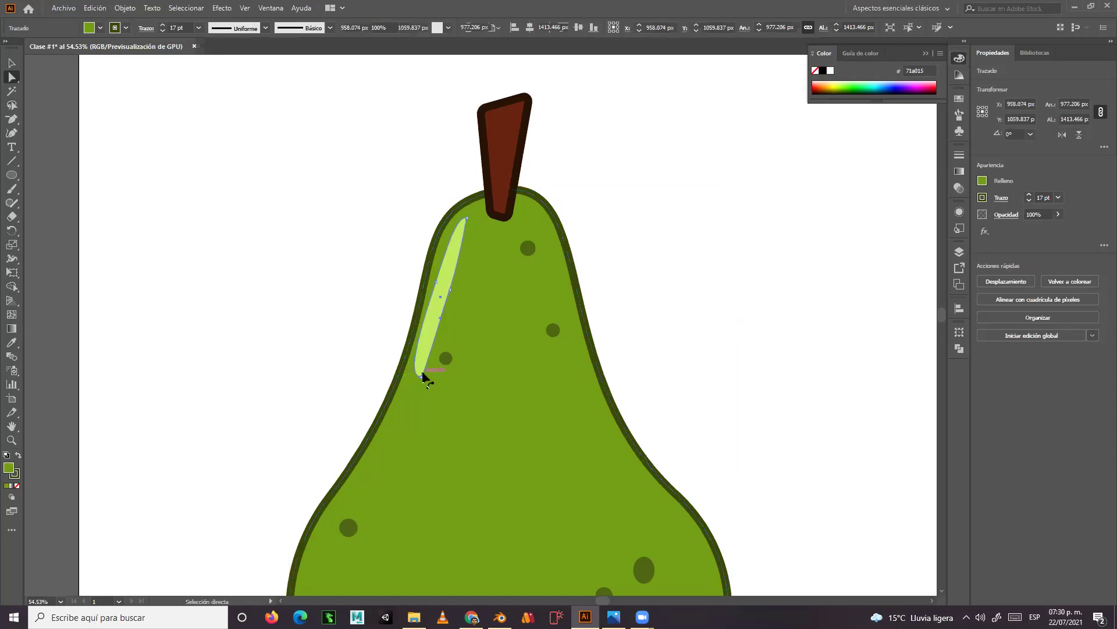
pyautogui.click(420, 376)
pyautogui.moveTo(419, 377); pyautogui.dragTo(415, 377)
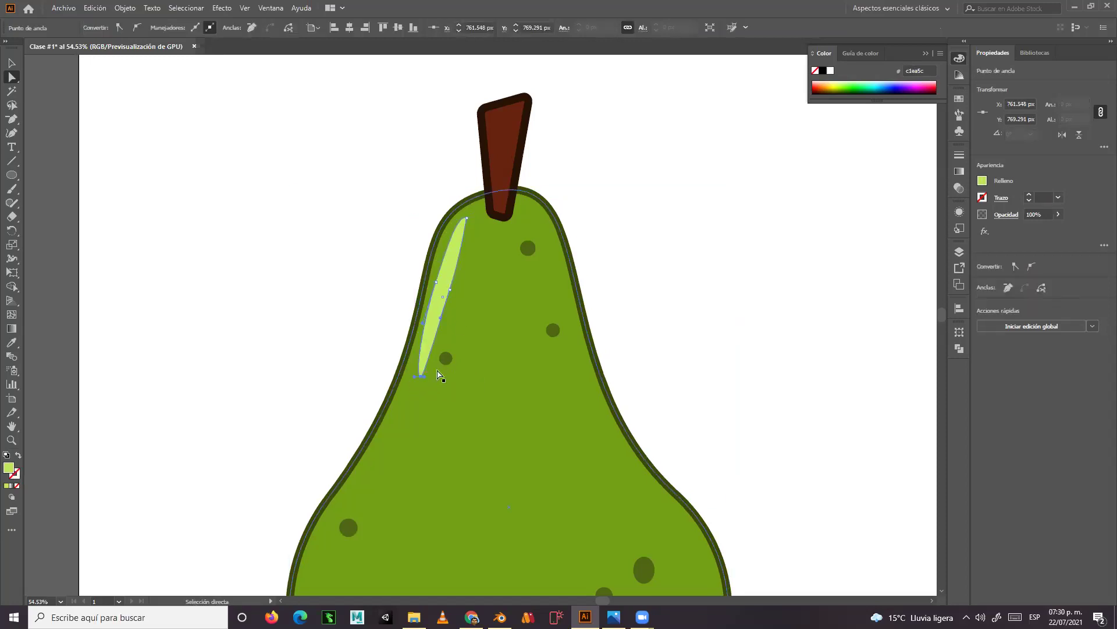
# - Curve both long sides of the neck highlight by extending their direction handles, and deselect it
pyautogui.click(436, 283)
pyautogui.moveTo(435, 283); pyautogui.dragTo(452, 249)
pyautogui.click(451, 291)
pyautogui.moveTo(449, 324); pyautogui.dragTo(449, 350)
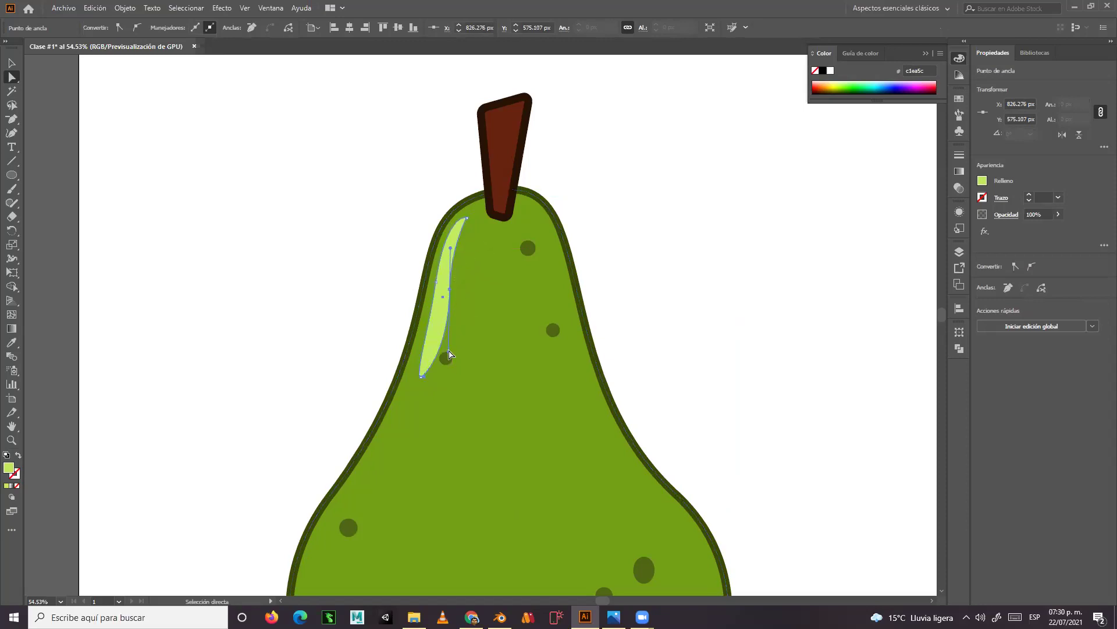
pyautogui.click(326, 270)
# - Draw a light green circle about 27 px wide just below the neck highlight
pyautogui.click(12, 175)
pyautogui.moveTo(410, 386); pyautogui.dragTo(421, 397)
pyautogui.hotkey('ctrl', 'z')
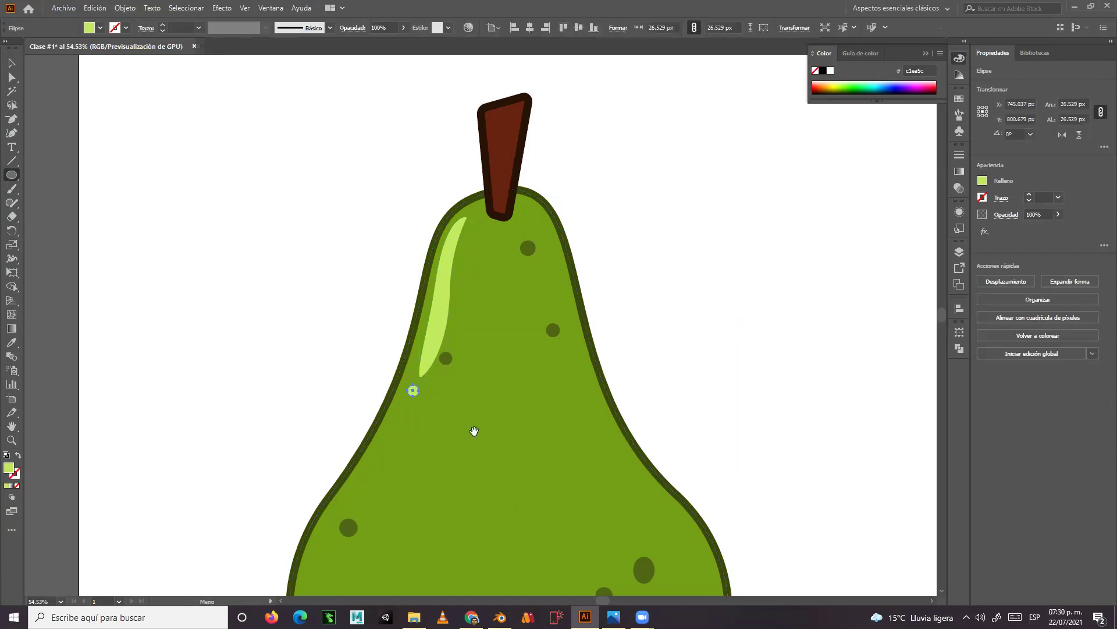
# - Draw an ellipse about 158 by 225 px on the pear's left shoulder and reshape it into a curved highlight along the outline
pyautogui.scroll(-5, 475, 432)
pyautogui.hscroll(-2, 502, 294)
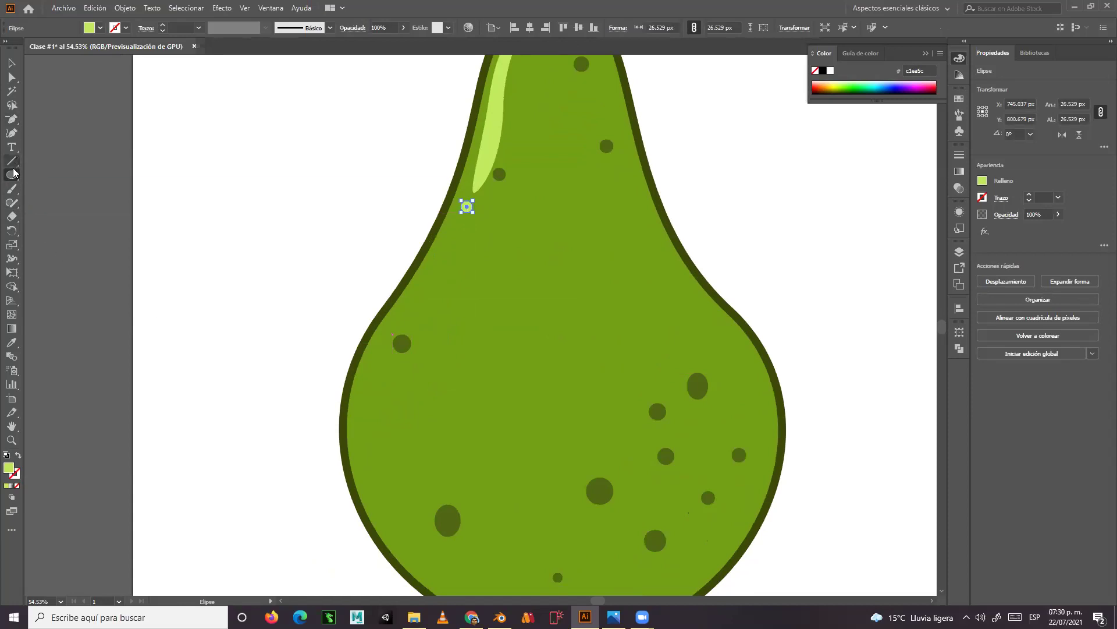
pyautogui.moveTo(456, 287)
pyautogui.mouseDown()
pyautogui.moveTo(404, 369)
pyautogui.moveTo(414, 404)
pyautogui.moveTo(394, 374)
pyautogui.moveTo(385, 392)
pyautogui.mouseUp()
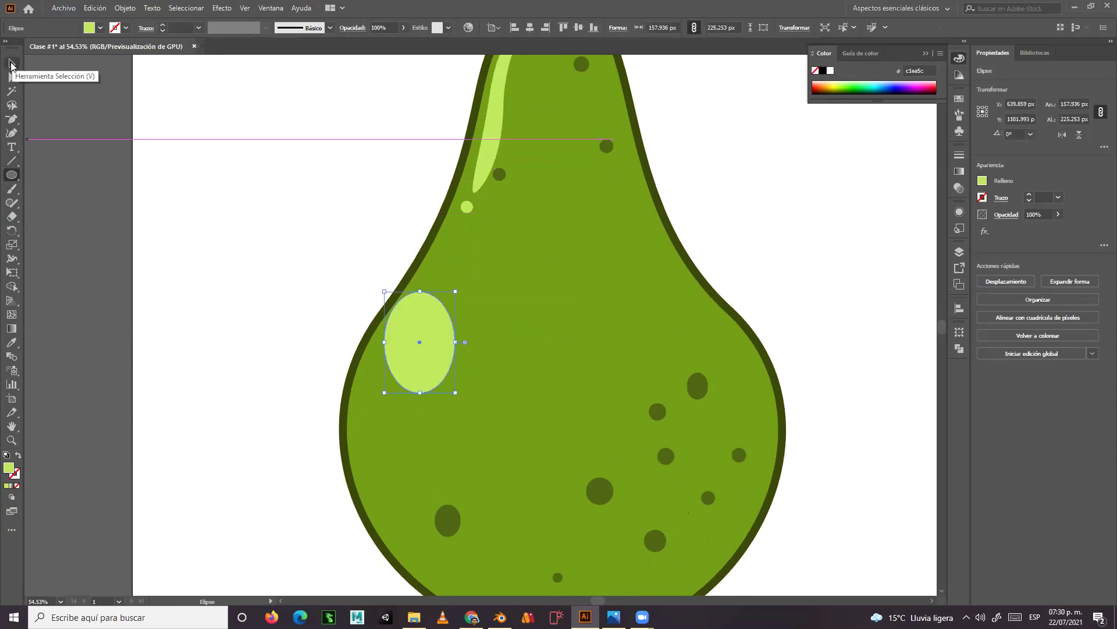
pyautogui.click(12, 77)
pyautogui.moveTo(424, 295); pyautogui.dragTo(442, 269)
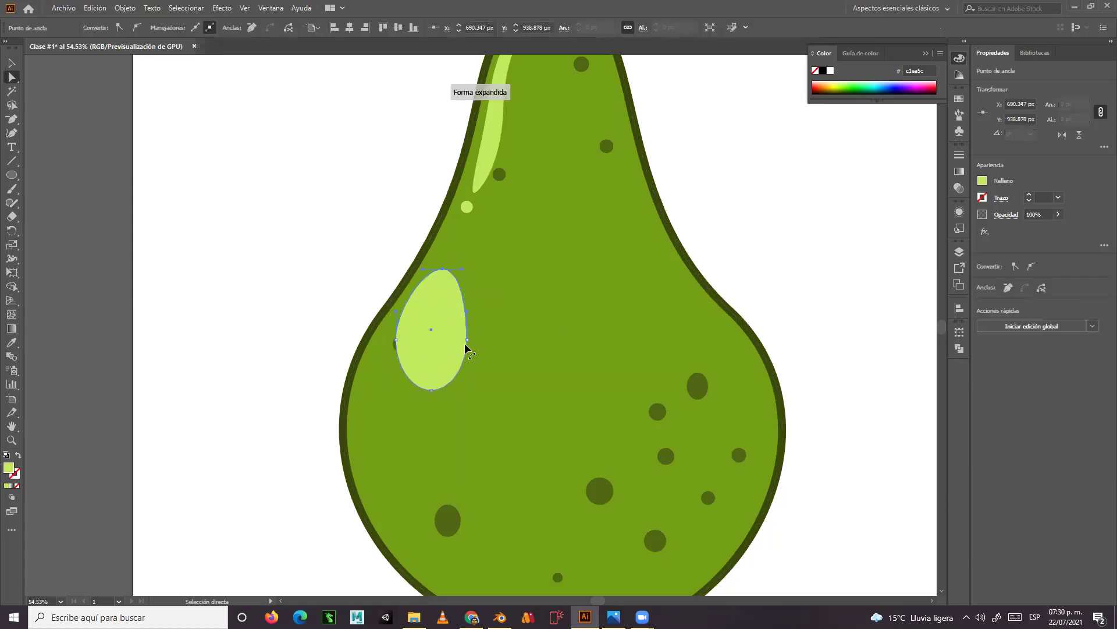
pyautogui.click(431, 390)
pyautogui.moveTo(432, 390); pyautogui.dragTo(383, 411)
pyautogui.moveTo(396, 343); pyautogui.dragTo(370, 365)
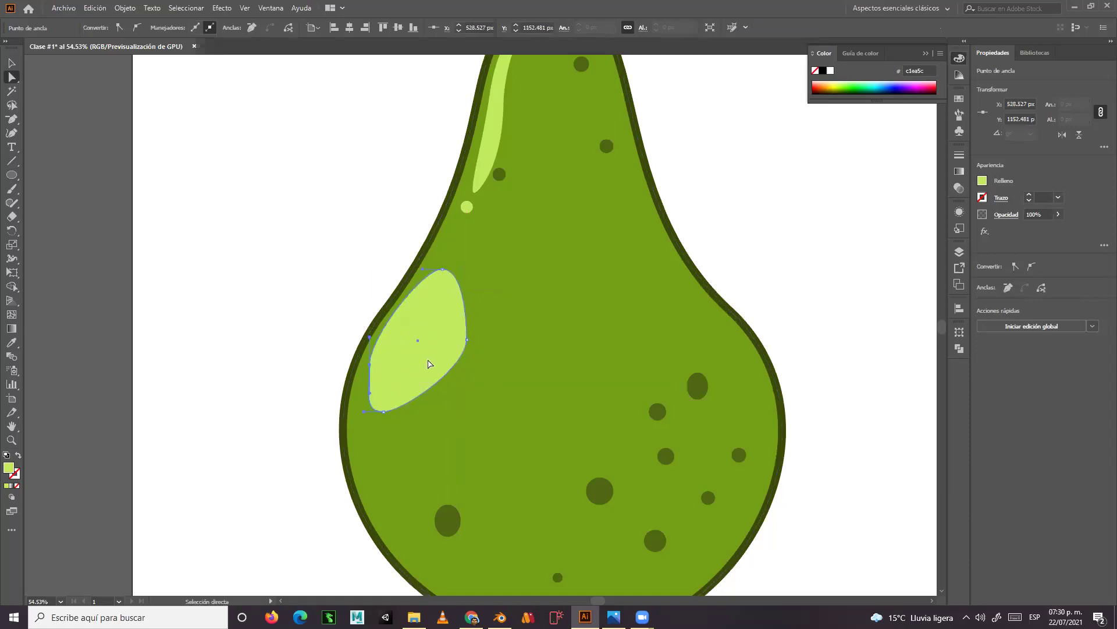
pyautogui.moveTo(467, 344); pyautogui.dragTo(360, 389)
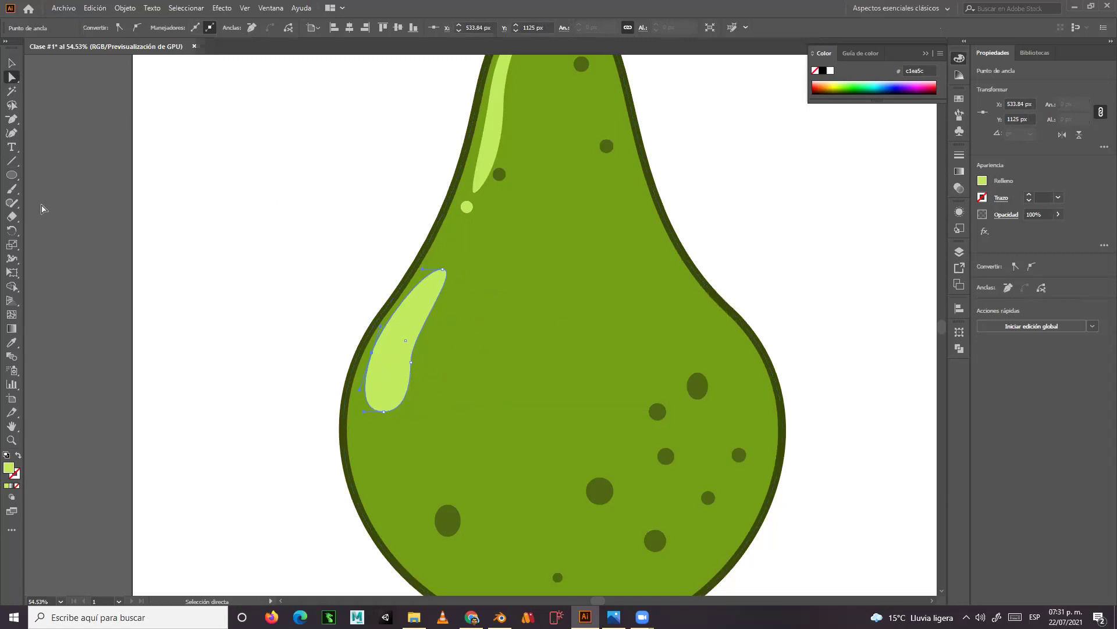
# - Draw a light green circle about 68 px wide below the shoulder highlight and deselect it
pyautogui.click(12, 174)
pyautogui.moveTo(367, 427); pyautogui.dragTo(400, 456)
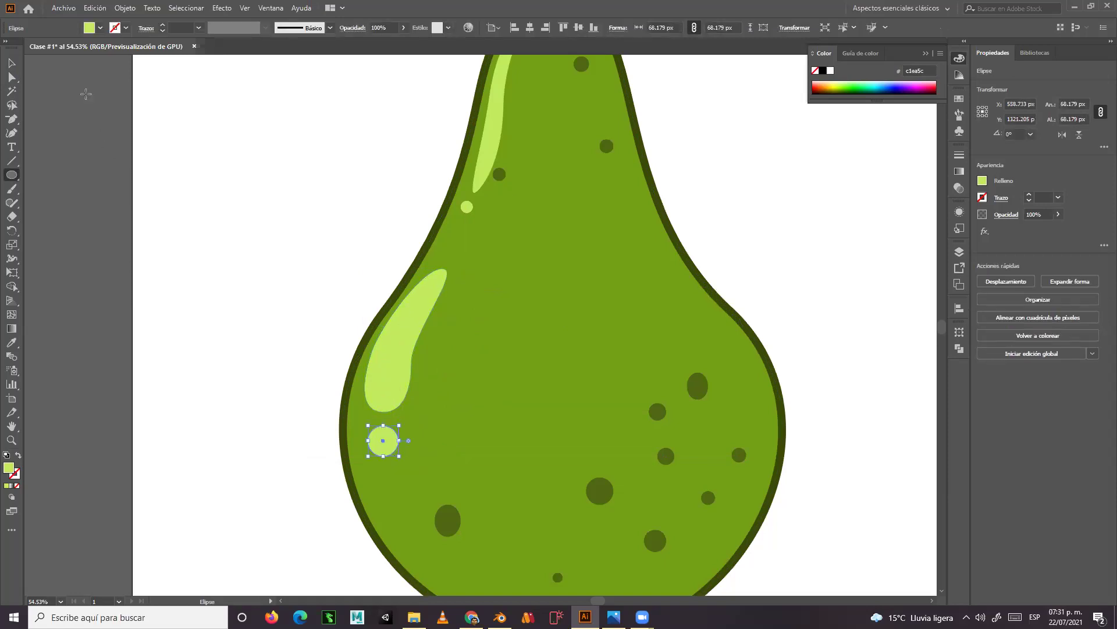
pyautogui.click(12, 63)
pyautogui.click(195, 269)
# - Move the dark spot from under the shoulder highlight to the pear's middle, and put the highlight back near the left outline
pyautogui.moveTo(429, 337); pyautogui.dragTo(286, 337)
pyautogui.moveTo(402, 346); pyautogui.dragTo(531, 378)
pyautogui.moveTo(292, 344); pyautogui.dragTo(413, 341)
pyautogui.moveTo(402, 382); pyautogui.dragTo(397, 383)
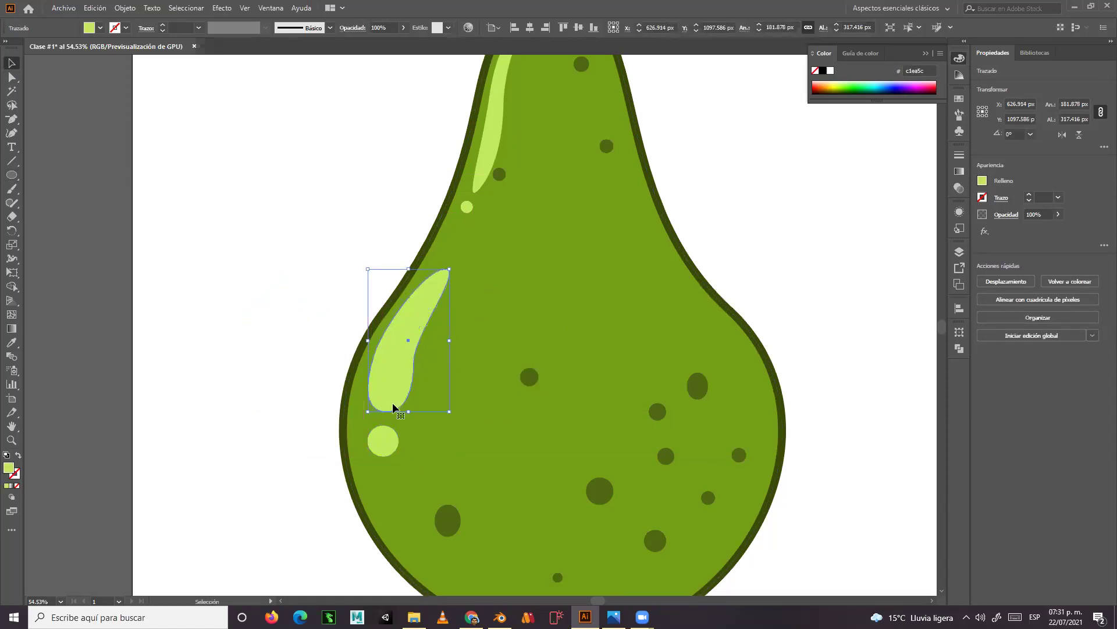
# - Set the fill for new shapes to the pear outline's dark green 3b4908, with no stroke
pyautogui.click(307, 458)
pyautogui.moveTo(560, 290); pyautogui.dragTo(499, 279)
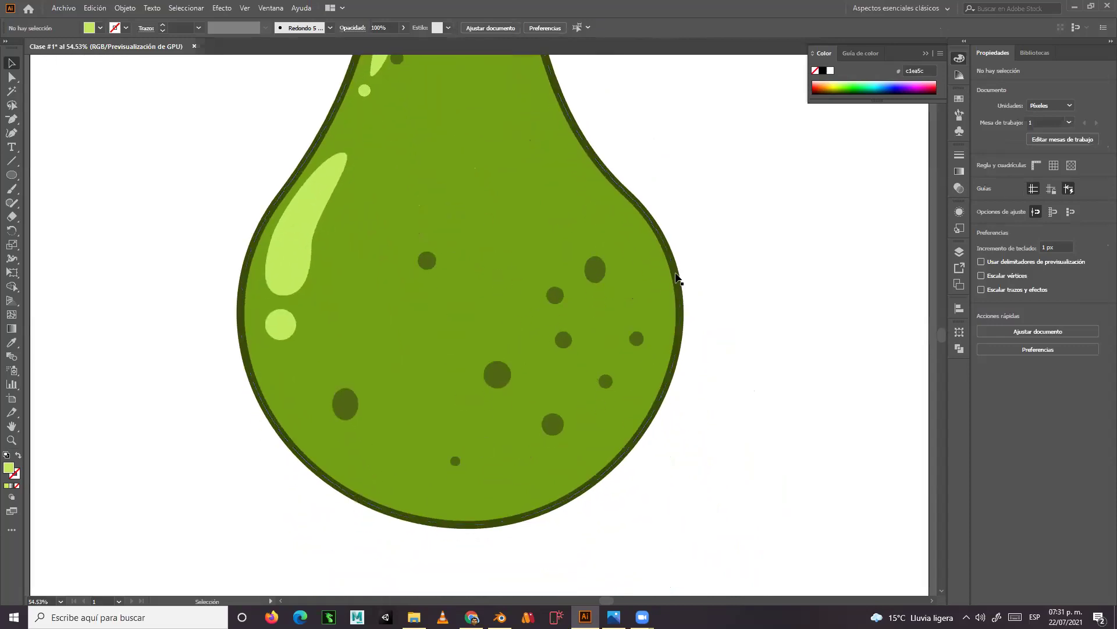
pyautogui.scroll(-2, 260, 417)
pyautogui.hscroll(-1, 260, 417)
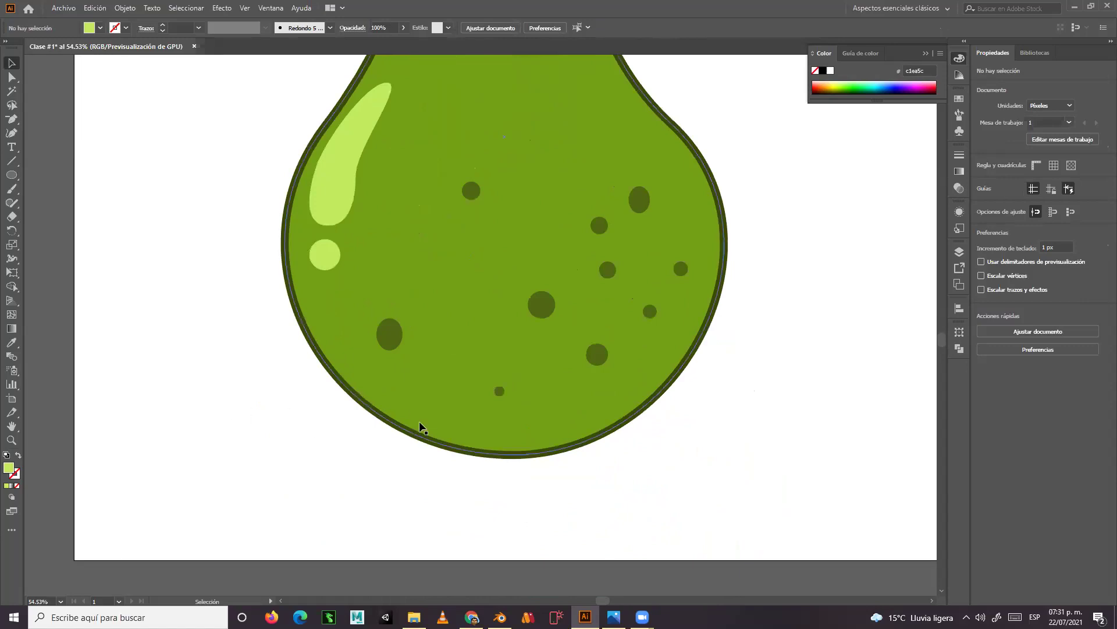
pyautogui.click(686, 366)
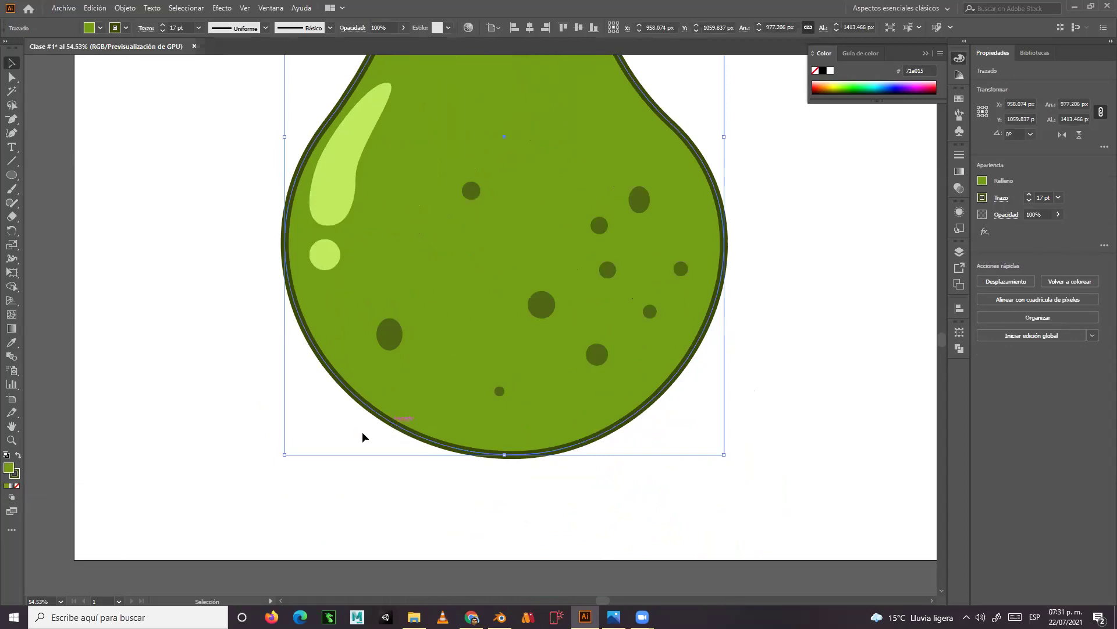
pyautogui.click(18, 456)
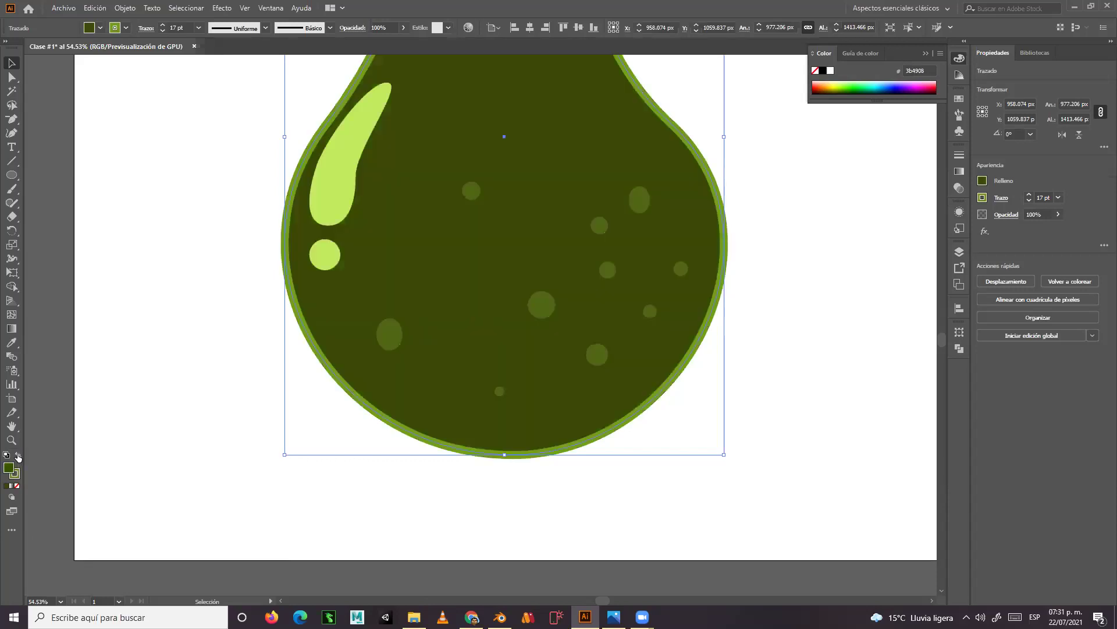
pyautogui.click(18, 456)
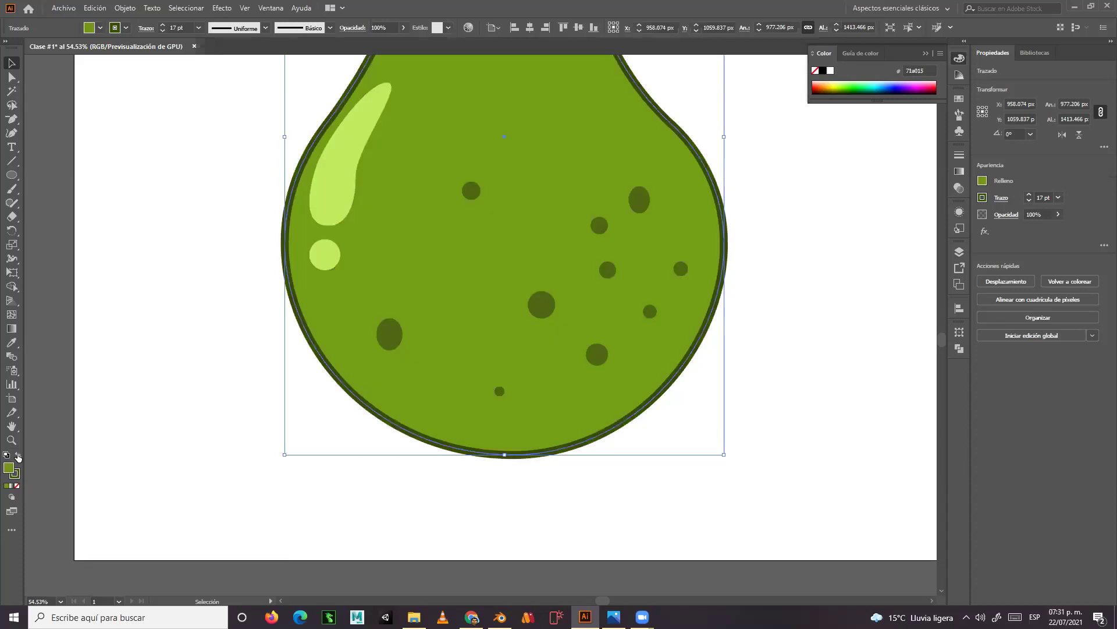
pyautogui.click(116, 418)
pyautogui.click(19, 457)
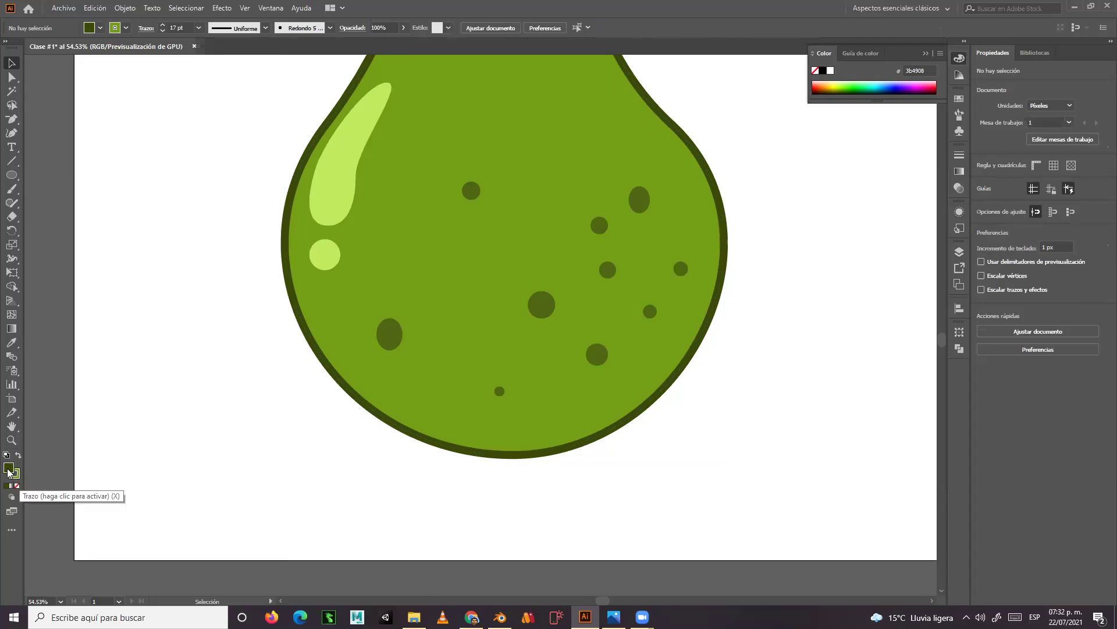
pyautogui.click(18, 481)
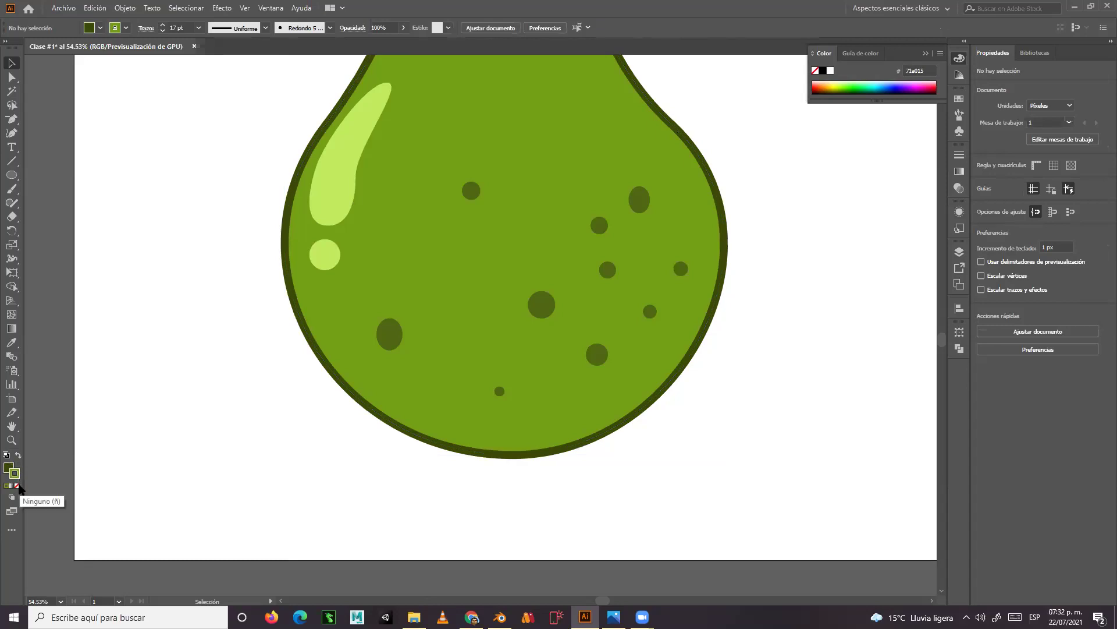
pyautogui.click(18, 487)
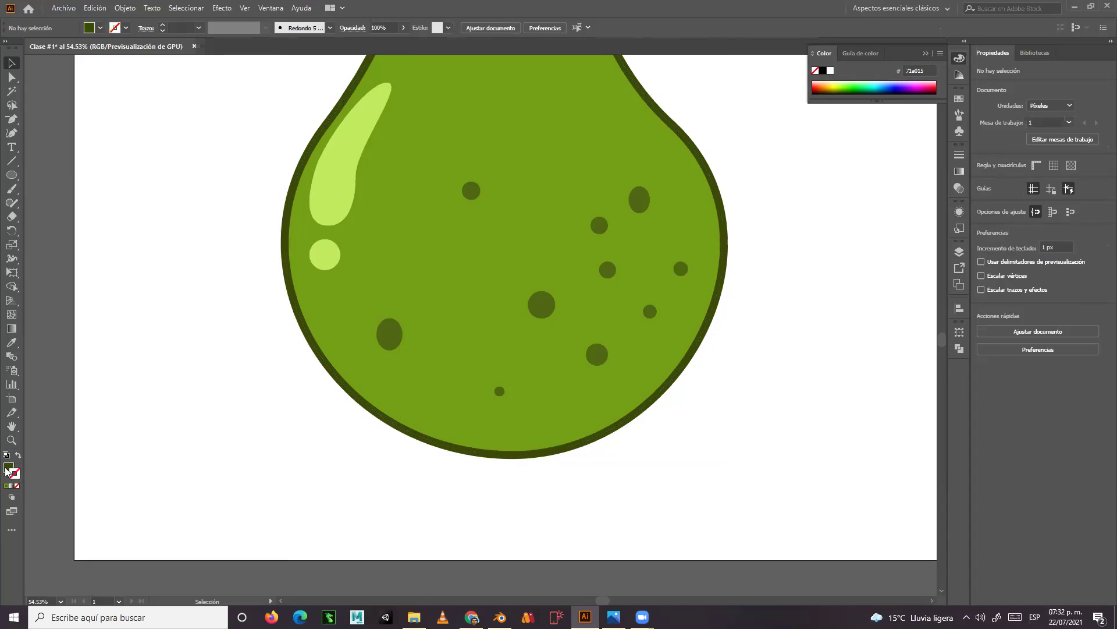
# - Draw a dark green ellipse about 565 by 304 px over the pear's lower right edge and fit its outer side to the pear's outline
pyautogui.click(11, 174)
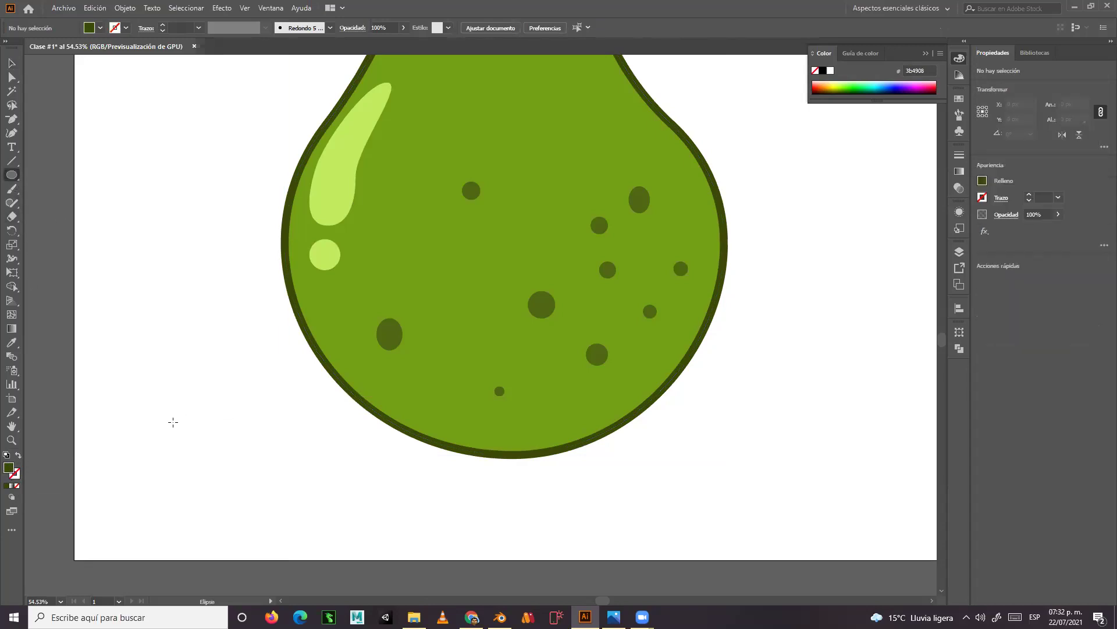
pyautogui.moveTo(753, 332); pyautogui.dragTo(499, 470)
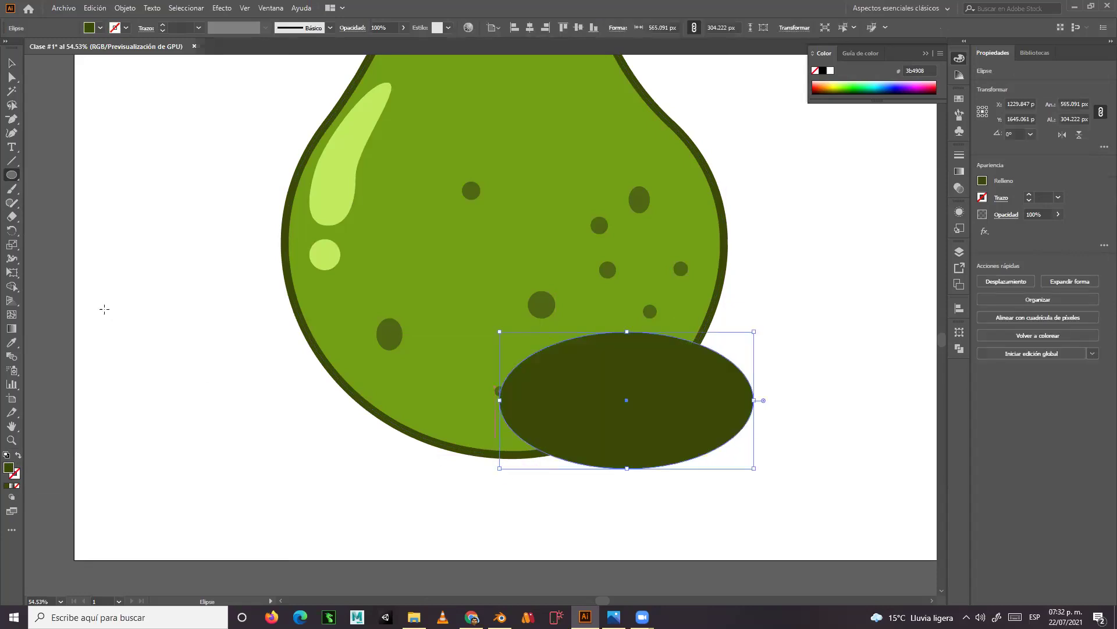
pyautogui.click(12, 78)
pyautogui.moveTo(499, 400); pyautogui.dragTo(492, 448)
pyautogui.moveTo(755, 401); pyautogui.dragTo(724, 234)
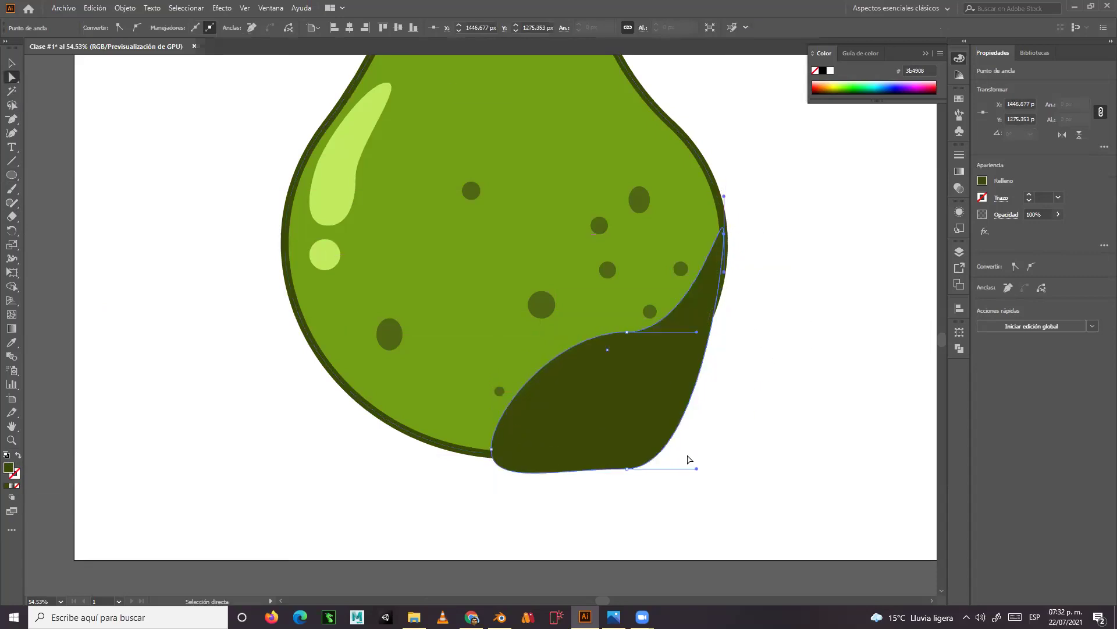
pyautogui.moveTo(627, 469); pyautogui.dragTo(630, 417)
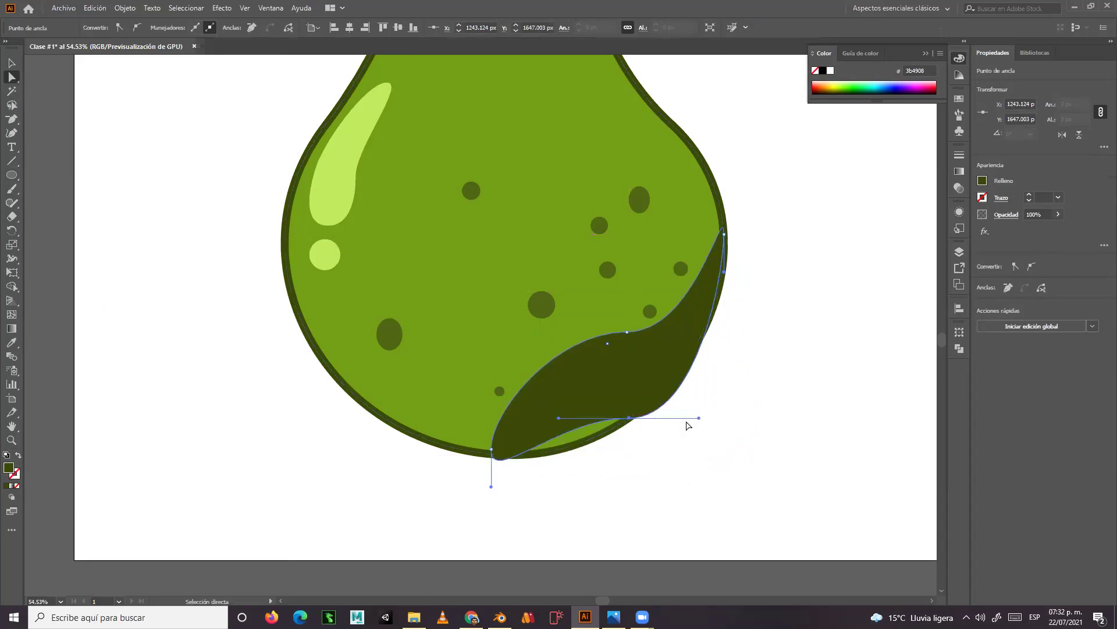
pyautogui.moveTo(698, 417); pyautogui.dragTo(709, 366)
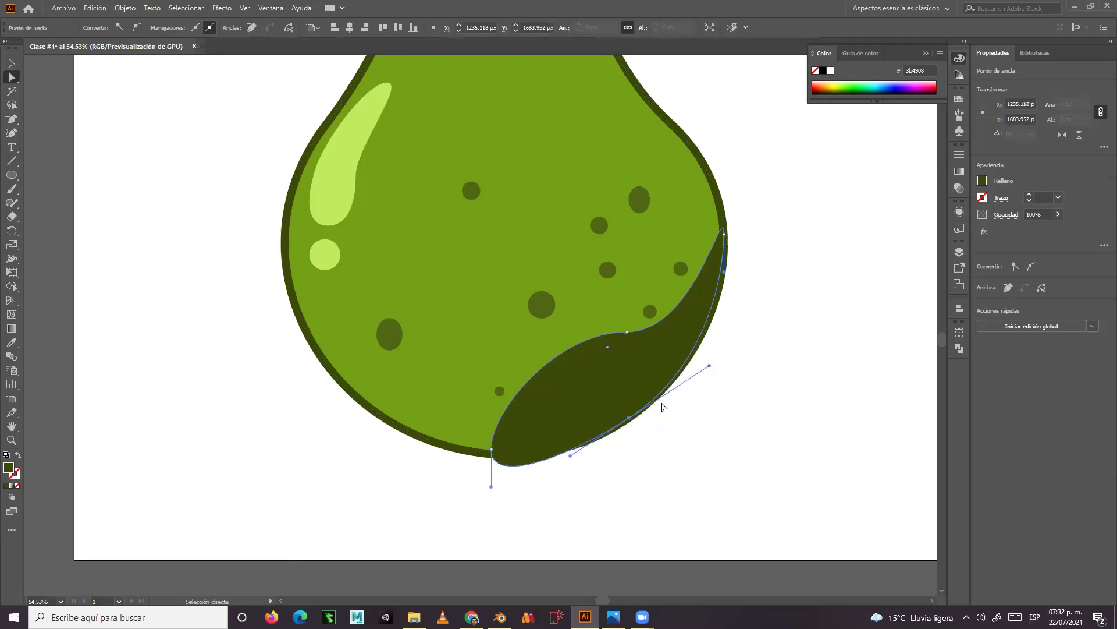
pyautogui.click(491, 486)
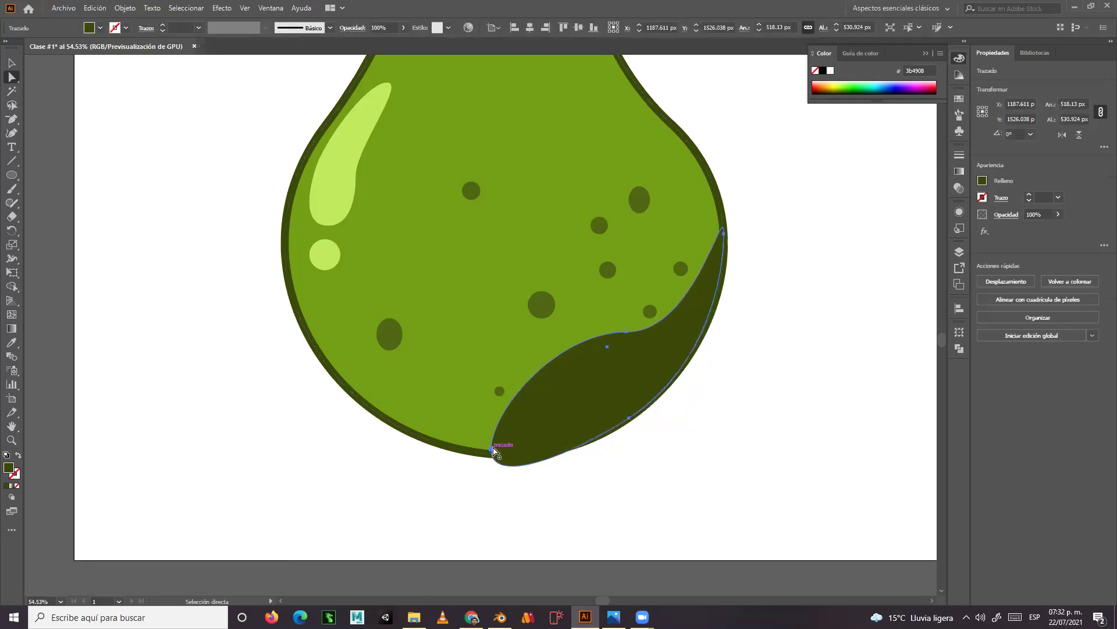
pyautogui.moveTo(491, 449)
pyautogui.mouseDown()
pyautogui.moveTo(493, 489)
pyautogui.moveTo(500, 462)
pyautogui.mouseUp()
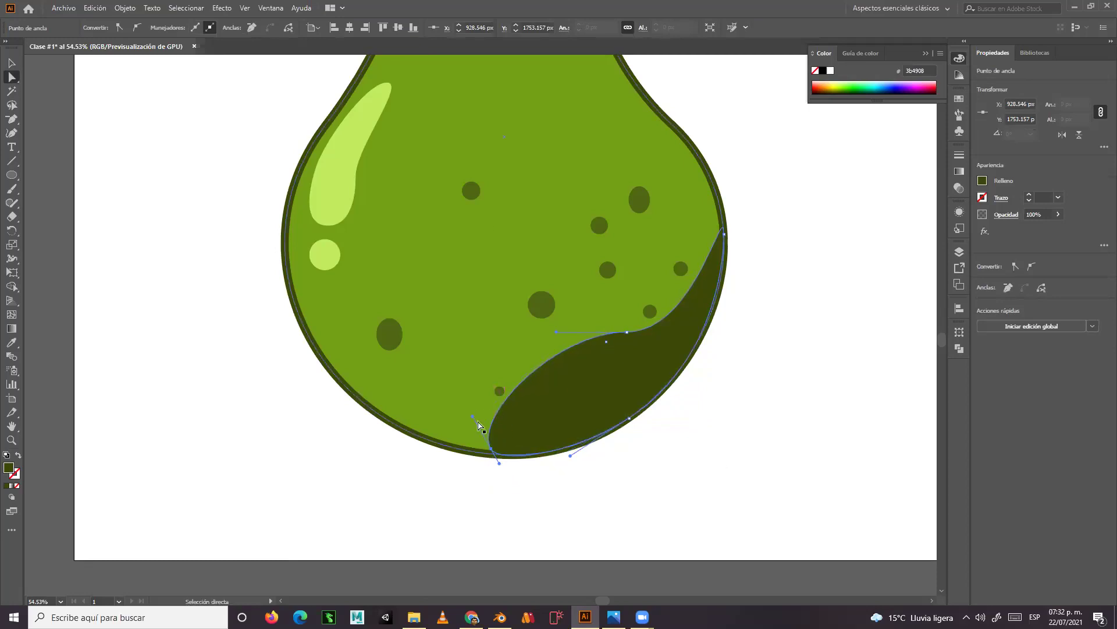
# - Pull in the inner edge of the dark green shape to form a narrow crescent shadow, and deselect it
pyautogui.moveTo(473, 419); pyautogui.dragTo(501, 442)
pyautogui.moveTo(558, 333); pyautogui.dragTo(579, 381)
pyautogui.moveTo(628, 336); pyautogui.dragTo(650, 355)
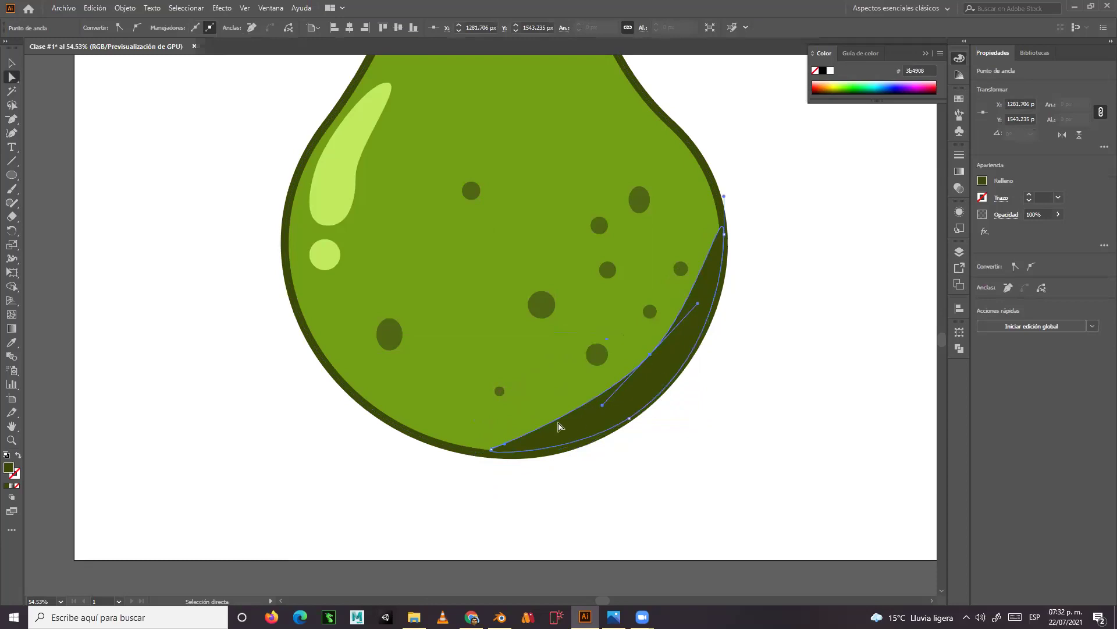
pyautogui.click(770, 230)
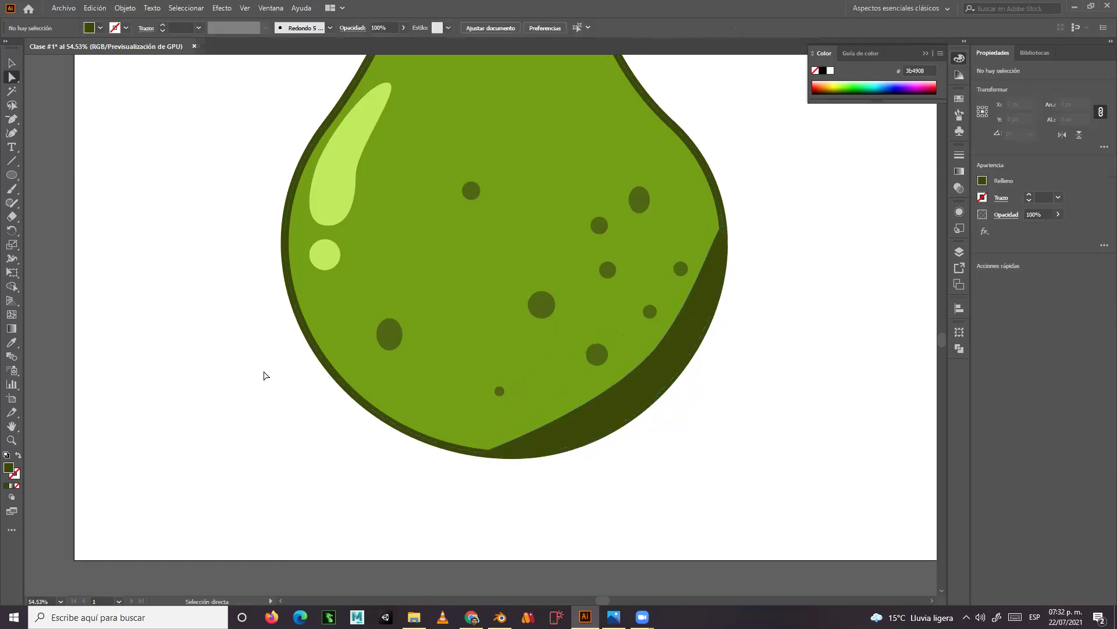
# - Pick up the stem's brown fill for new shapes and remove the stroke
pyautogui.hotkey('ctrl', '-')
pyautogui.hotkey('ctrl', '-')
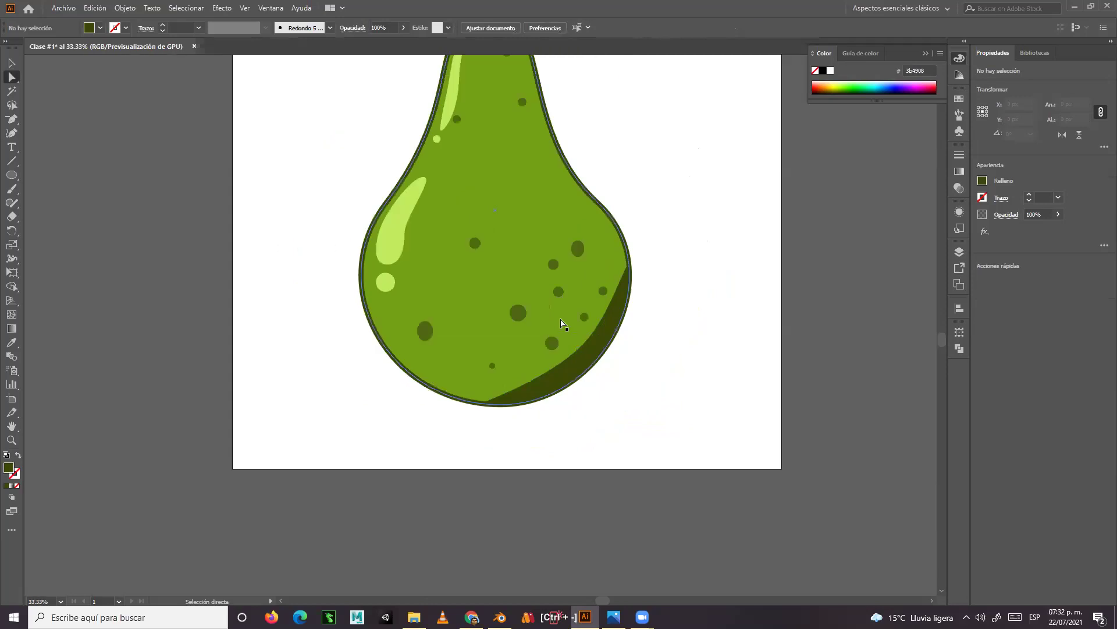
pyautogui.moveTo(550, 235); pyautogui.dragTo(547, 361)
pyautogui.click(11, 440)
pyautogui.moveTo(491, 110); pyautogui.dragTo(679, 305)
pyautogui.moveTo(672, 340); pyautogui.dragTo(671, 343)
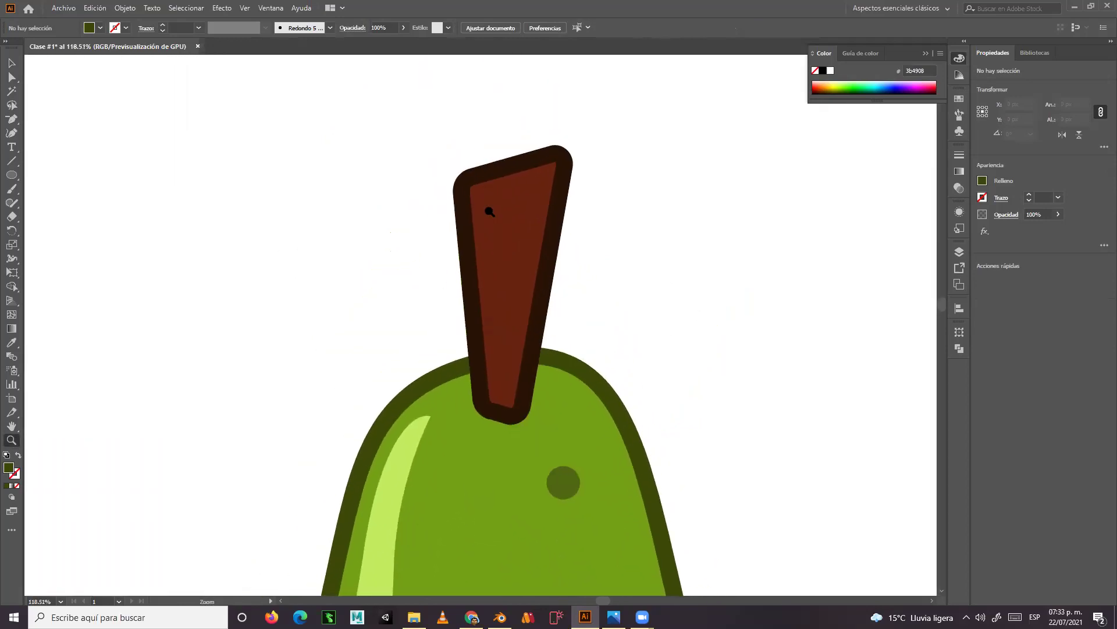
pyautogui.click(11, 63)
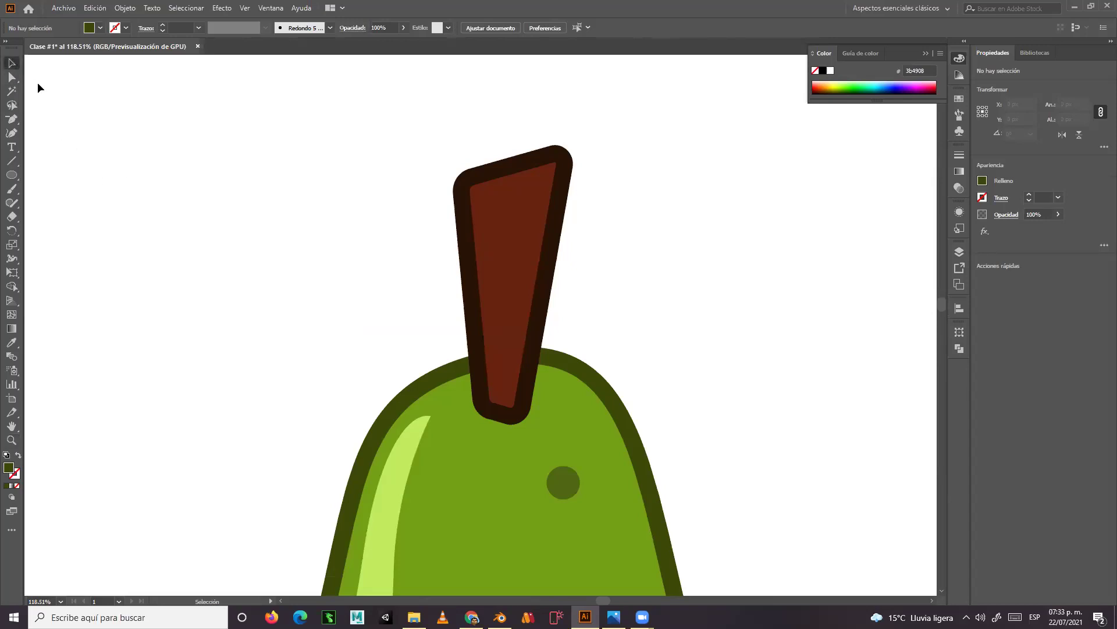
pyautogui.click(516, 236)
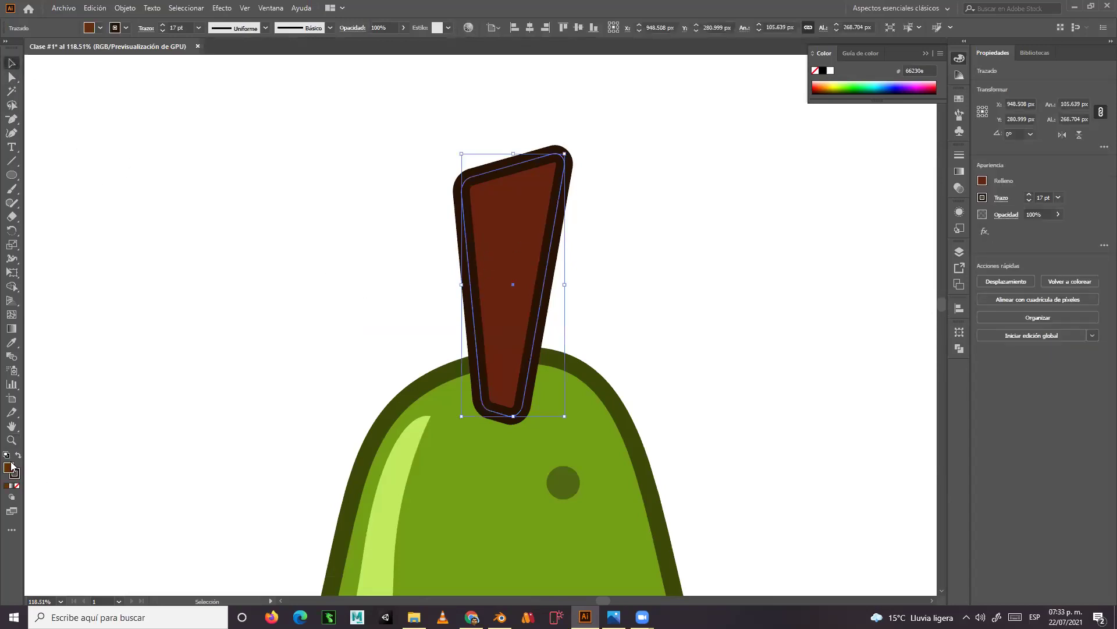
pyautogui.click(223, 267)
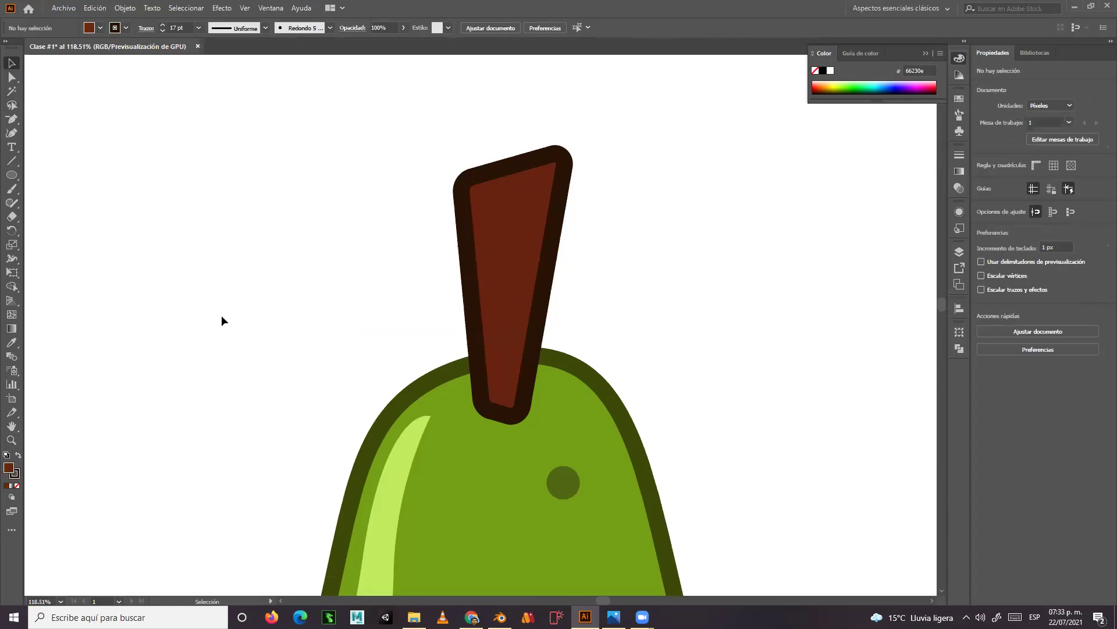
pyautogui.click(15, 476)
pyautogui.click(17, 486)
# - Change the fill for new shapes to the lighter reddish brown c15f44
pyautogui.click(8, 468)
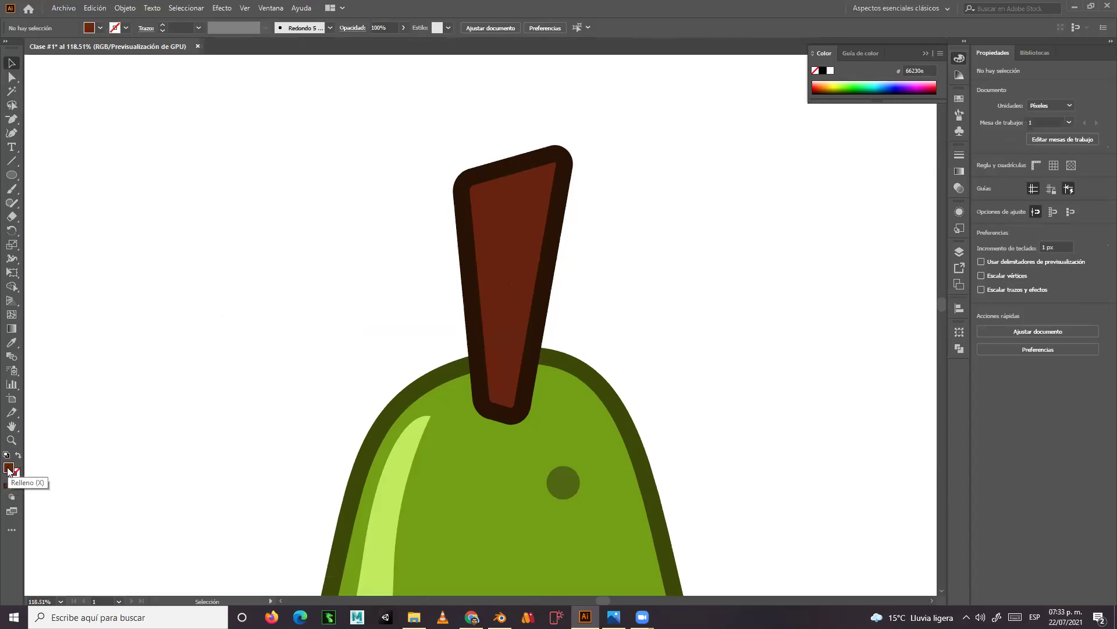
pyautogui.doubleClick(8, 469)
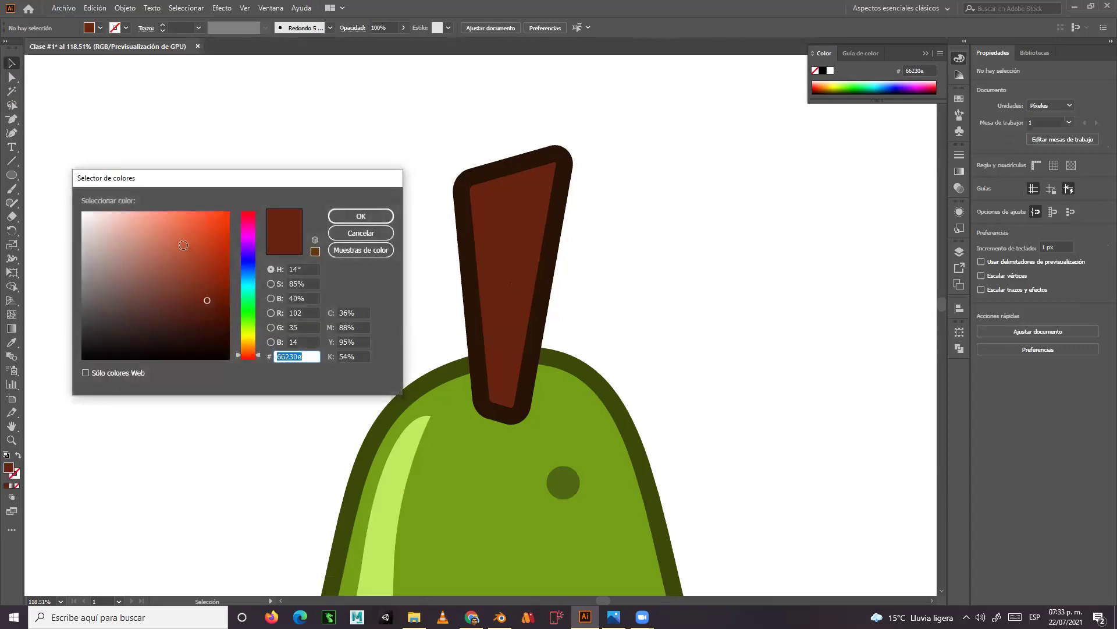
pyautogui.click(179, 245)
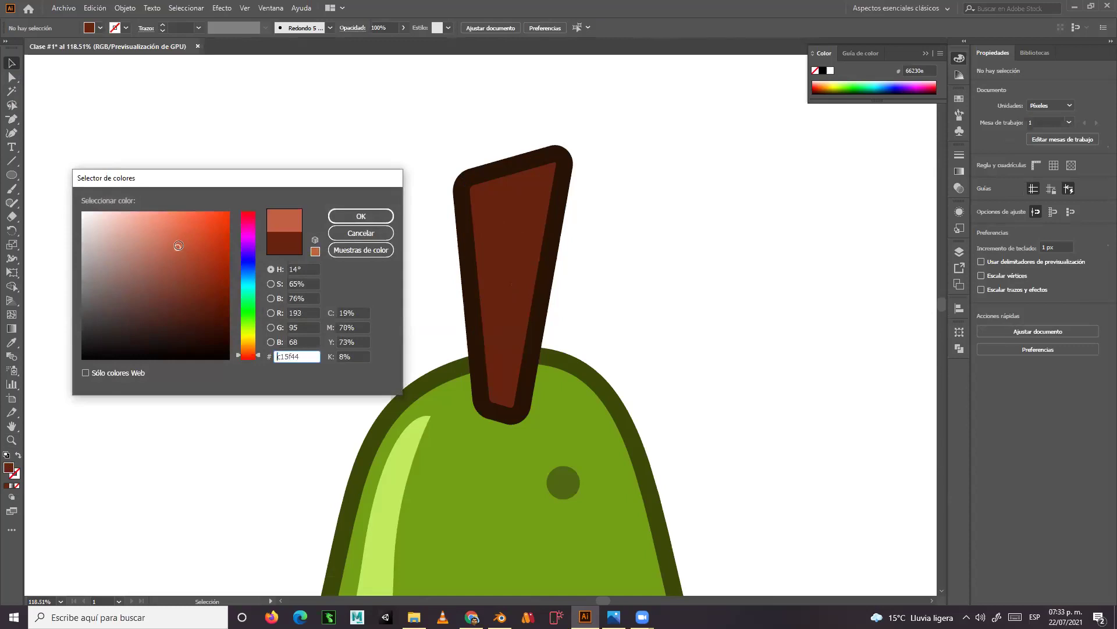
pyautogui.click(364, 216)
# - Draw an ellipse about 73 by 18 px and place it tilted about 15° inside the stem's top edge
pyautogui.click(12, 174)
pyautogui.moveTo(318, 220); pyautogui.dragTo(527, 188)
pyautogui.click(12, 63)
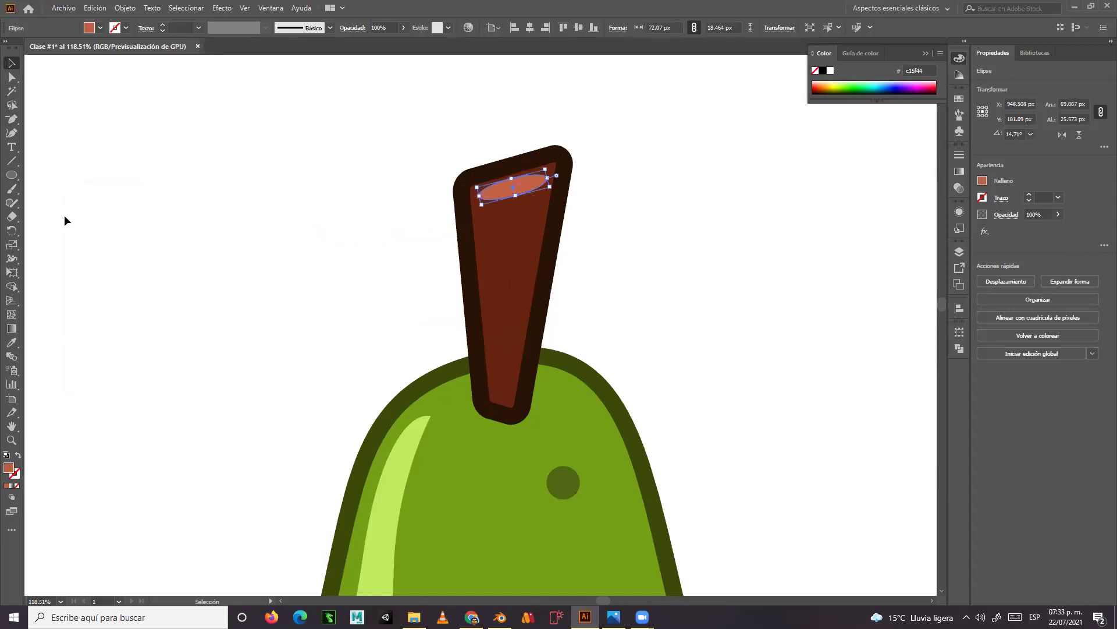
# - Draw a light brown rectangle about 21 by 147 px and place it upright on the stem below the ellipse
pyautogui.click(12, 175)
pyautogui.click(77, 181)
pyautogui.moveTo(261, 213); pyautogui.dragTo(282, 355)
pyautogui.press('v')
pyautogui.moveTo(268, 235); pyautogui.dragTo(495, 248)
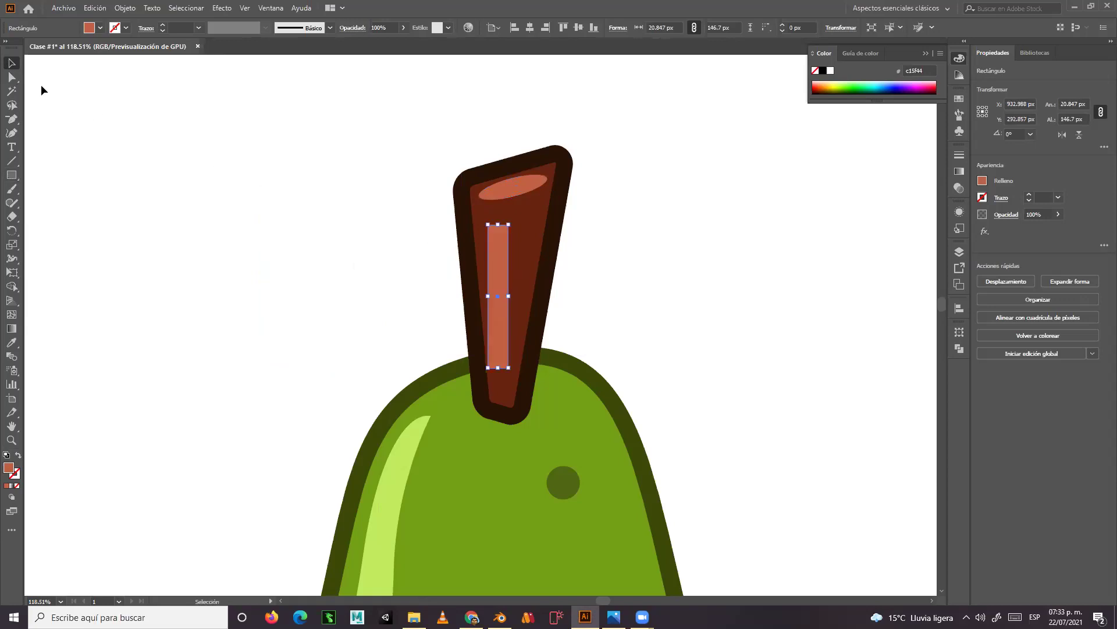
# - Move the rectangle's corner points to make a highlight that tapers downward along the stem's left side, and deselect it
pyautogui.click(12, 77)
pyautogui.moveTo(487, 225); pyautogui.dragTo(513, 220)
pyautogui.click(488, 371)
pyautogui.moveTo(488, 371); pyautogui.dragTo(501, 388)
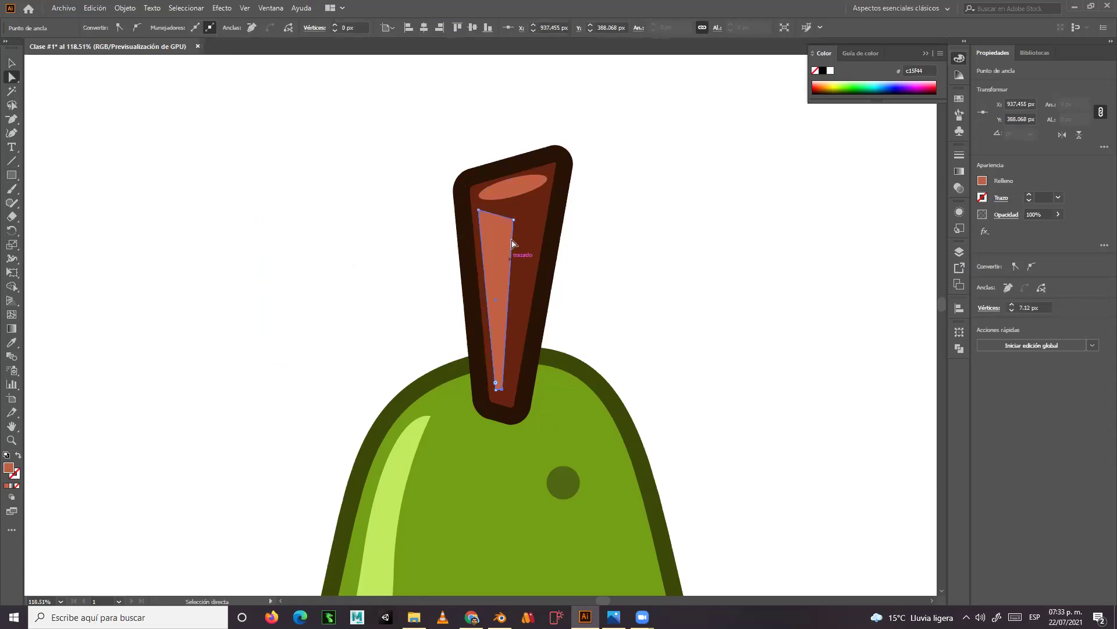
pyautogui.moveTo(514, 225); pyautogui.dragTo(502, 212)
pyautogui.click(351, 302)
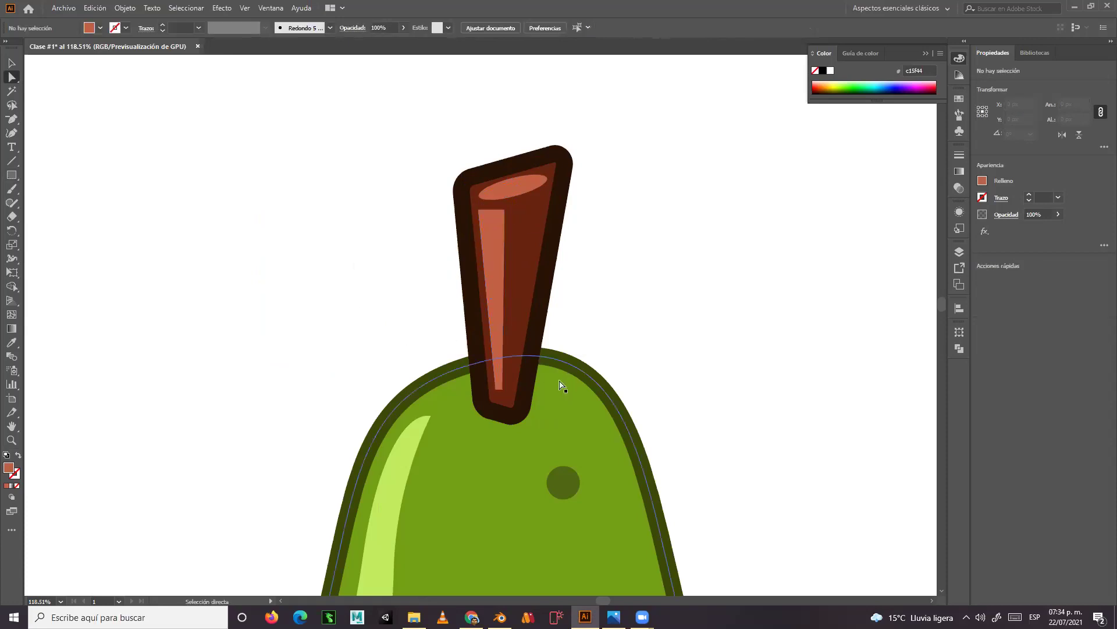
# - Move the middle anchor point of the dark shadow's inner edge slightly down and to the left, and adjust its curve handles
pyautogui.hotkey('ctrl', '-')
pyautogui.hotkey('ctrl', '-')
pyautogui.hotkey('ctrl', '-')
pyautogui.hotkey('ctrl', '-')
pyautogui.moveTo(556, 440); pyautogui.dragTo(548, 282)
pyautogui.click(12, 63)
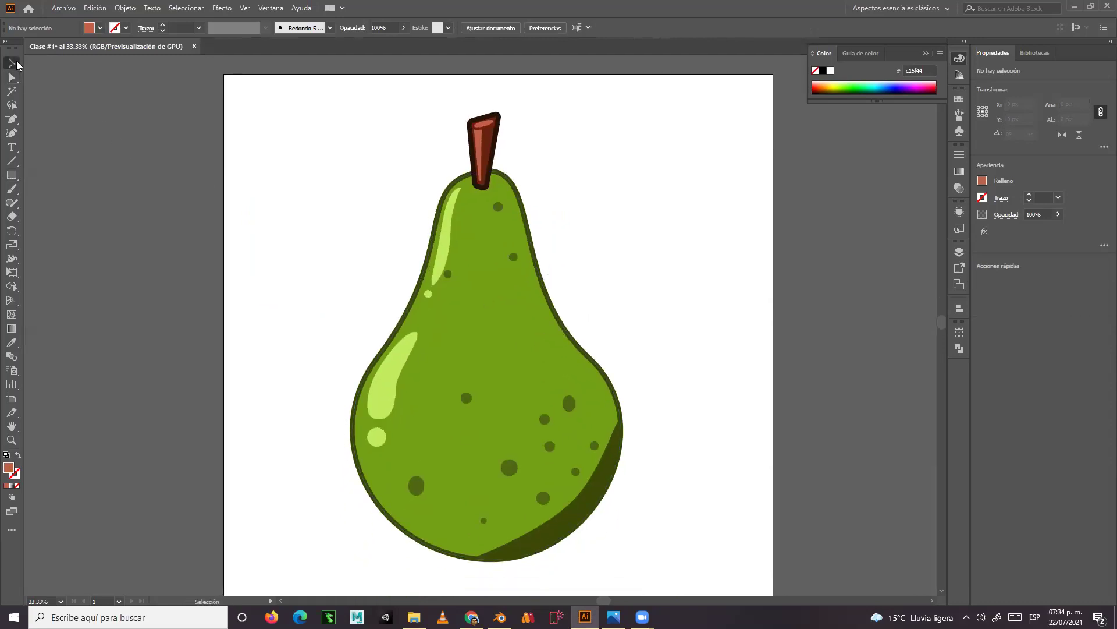
pyautogui.click(569, 533)
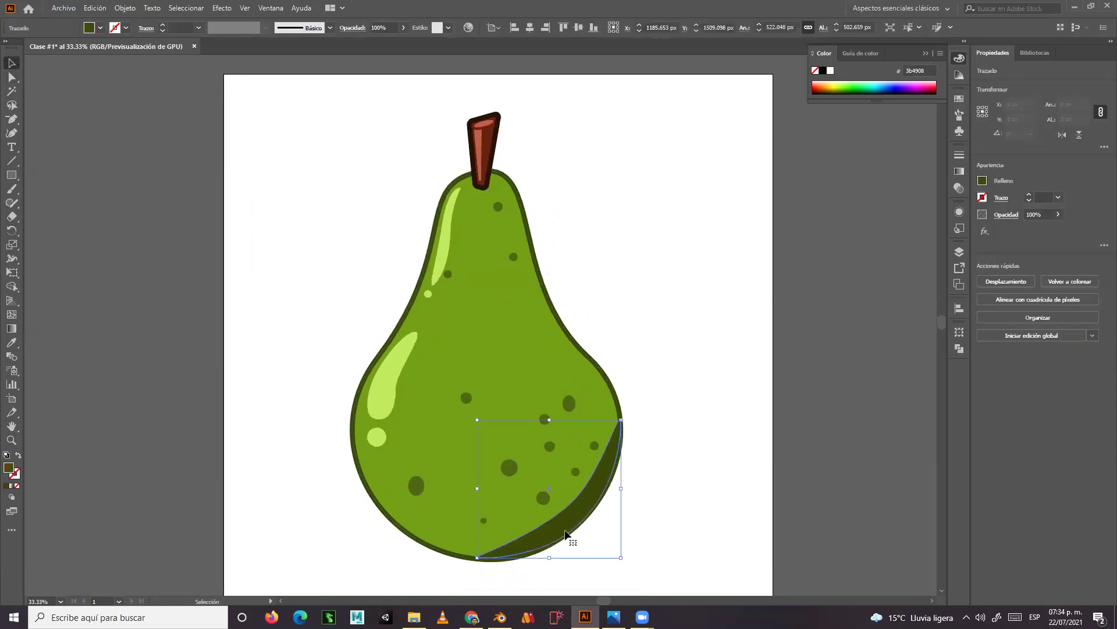
pyautogui.click(12, 77)
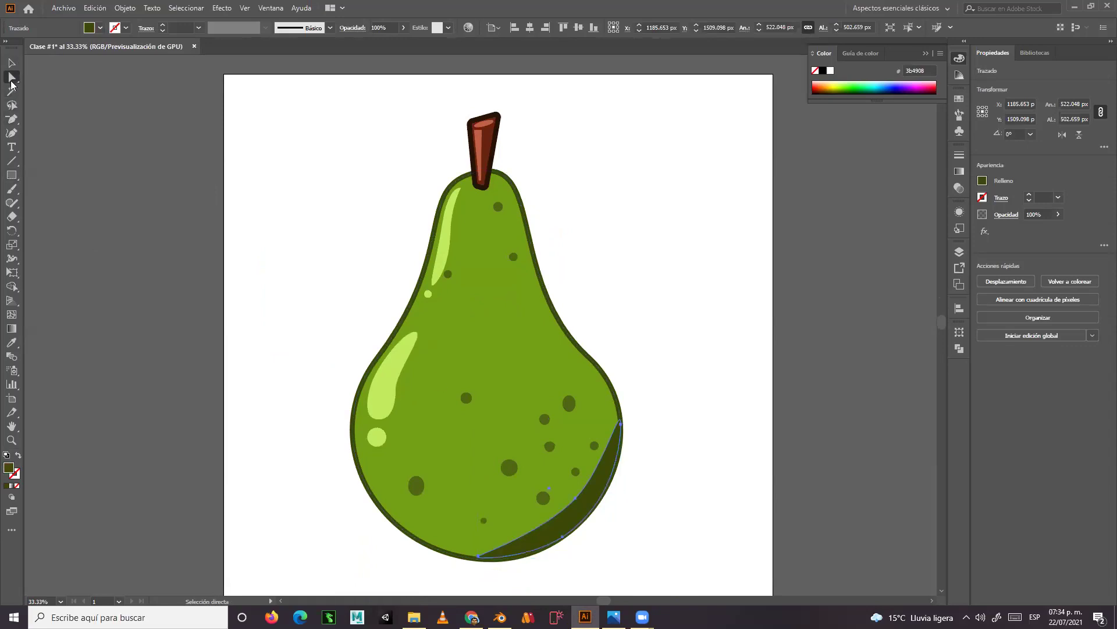
pyautogui.click(575, 499)
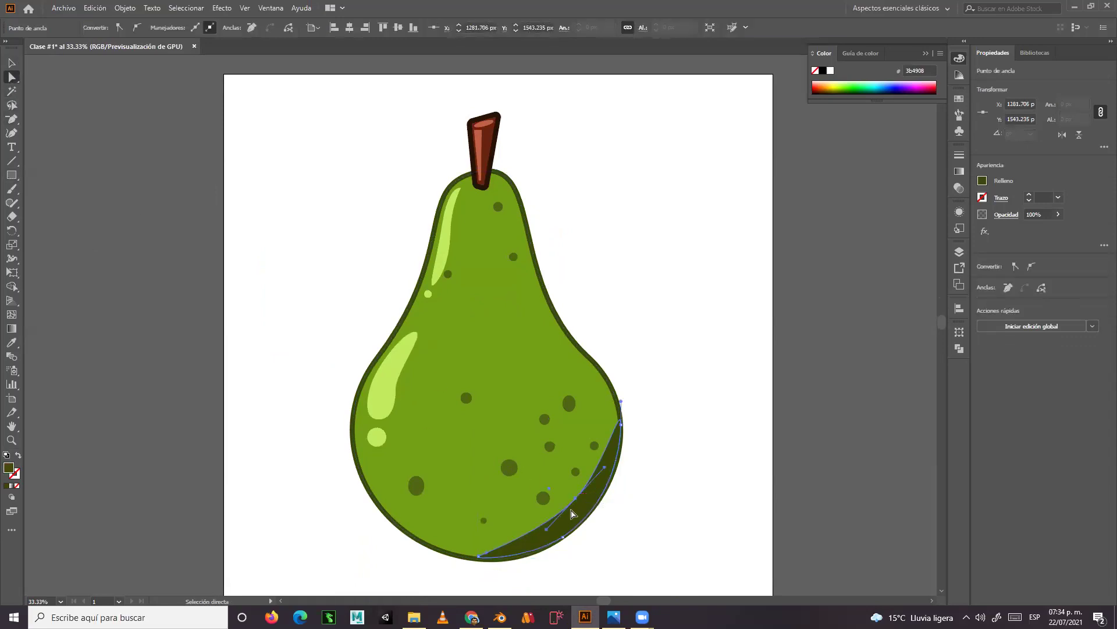
pyautogui.moveTo(576, 501); pyautogui.dragTo(606, 464)
pyautogui.moveTo(541, 542); pyautogui.dragTo(531, 539)
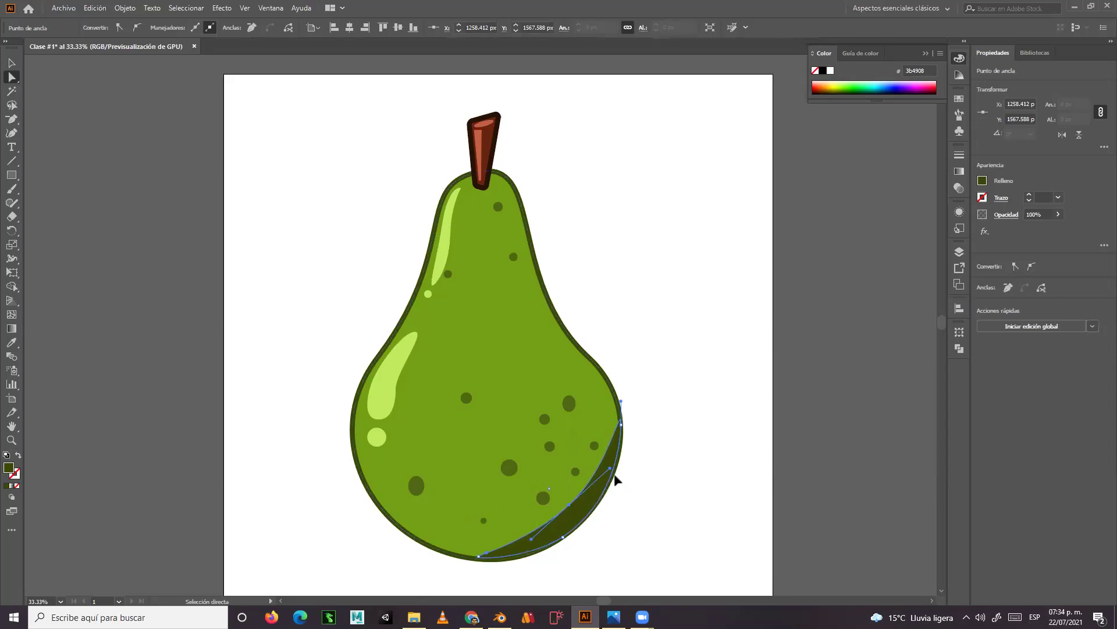
# - Reshape the shadow's inner curve with the handles of its middle and upper anchor points, and deselect the shadow
pyautogui.moveTo(610, 468); pyautogui.dragTo(592, 444)
pyautogui.click(621, 424)
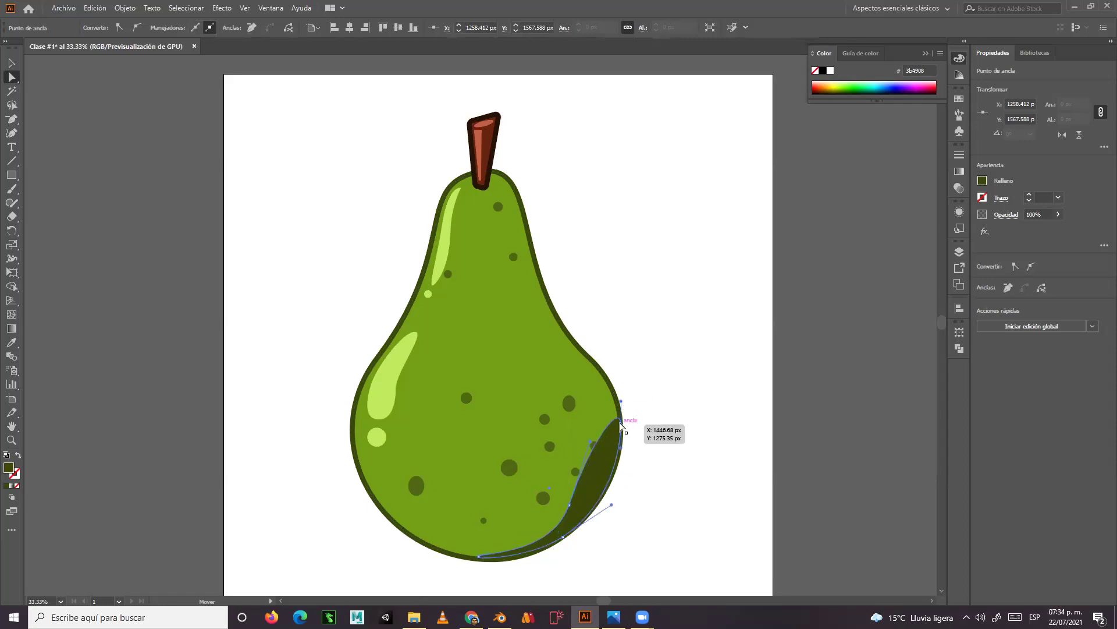
pyautogui.moveTo(621, 404); pyautogui.dragTo(635, 405)
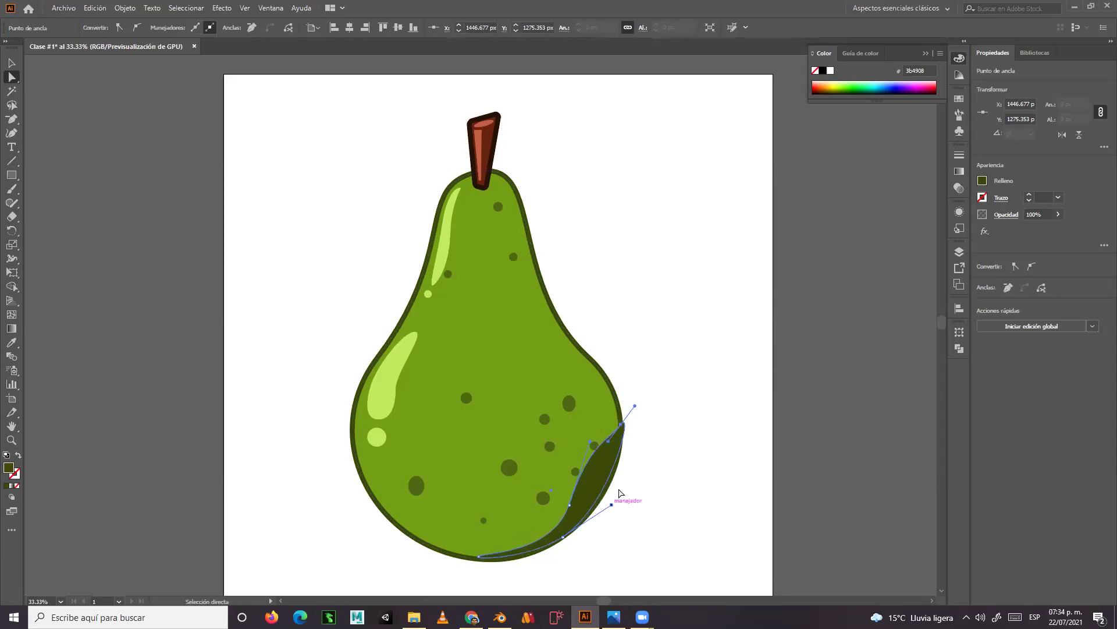
pyautogui.moveTo(611, 504); pyautogui.dragTo(607, 514)
pyautogui.click(644, 497)
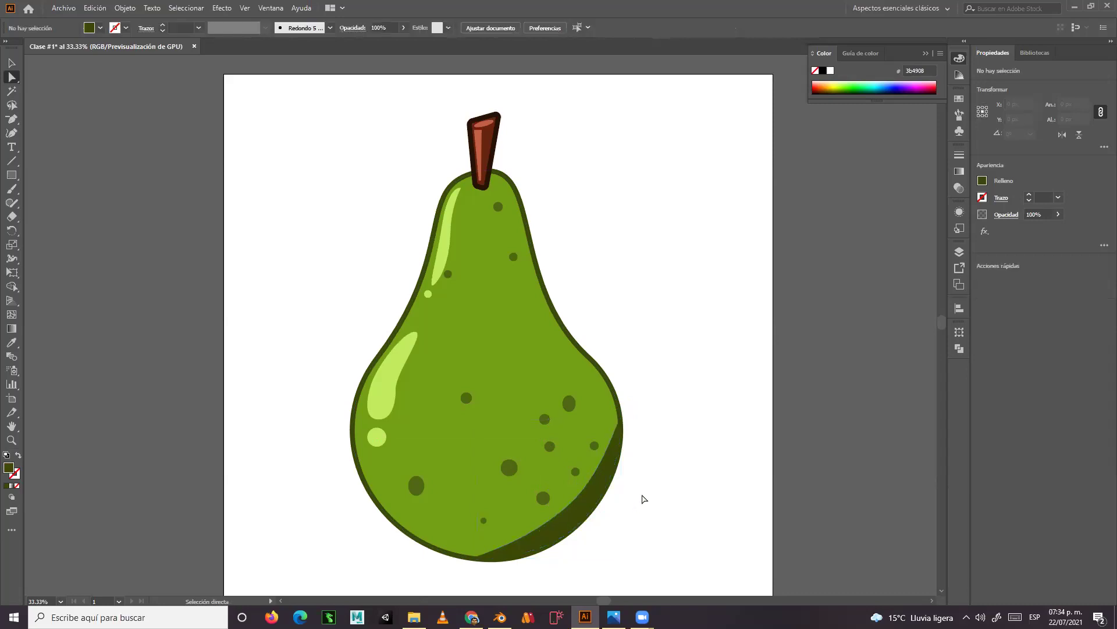
# - Move the small dark spot beside the pear's upper highlight to the right, clear of the highlight, and deselect it
pyautogui.moveTo(642, 494)
pyautogui.mouseDown()
pyautogui.moveTo(627, 464)
pyautogui.moveTo(636, 479)
pyautogui.mouseUp()
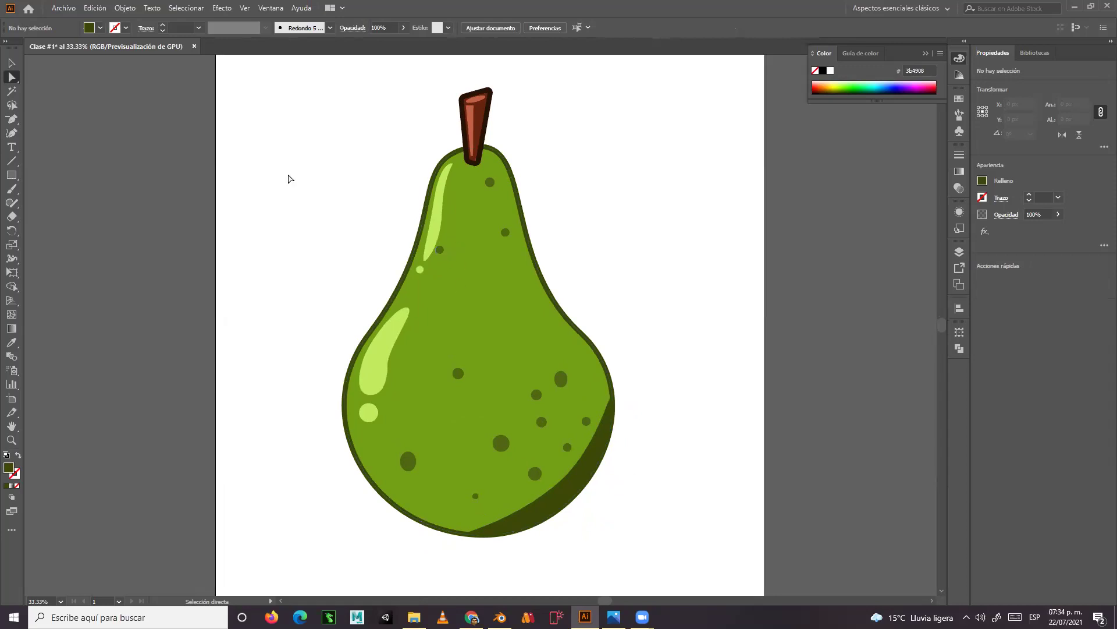
pyautogui.click(11, 62)
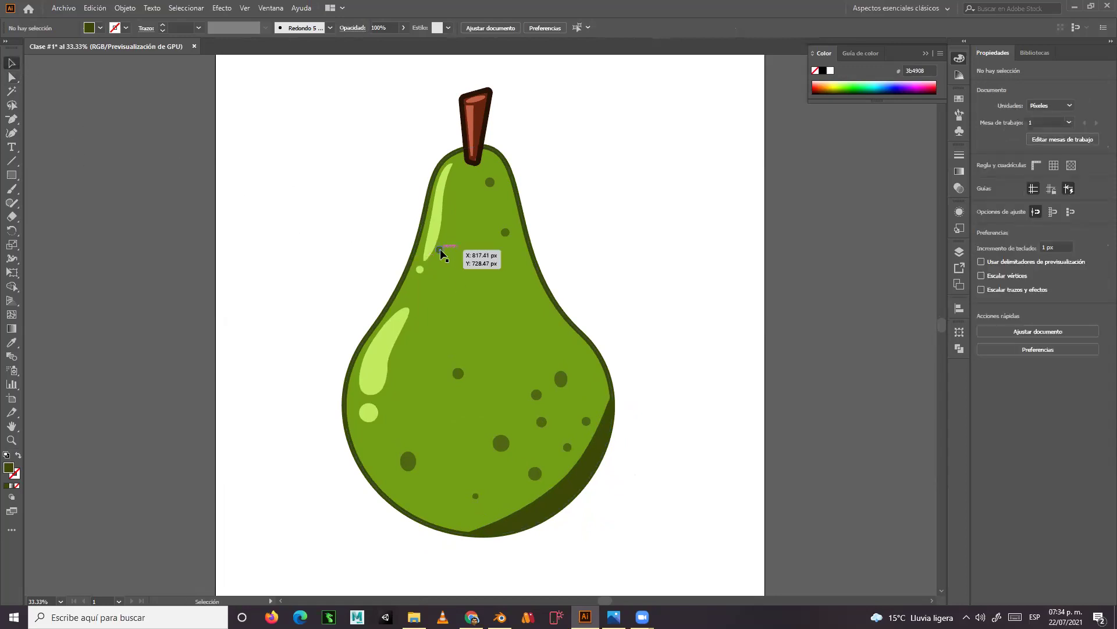
pyautogui.moveTo(441, 251); pyautogui.dragTo(460, 254)
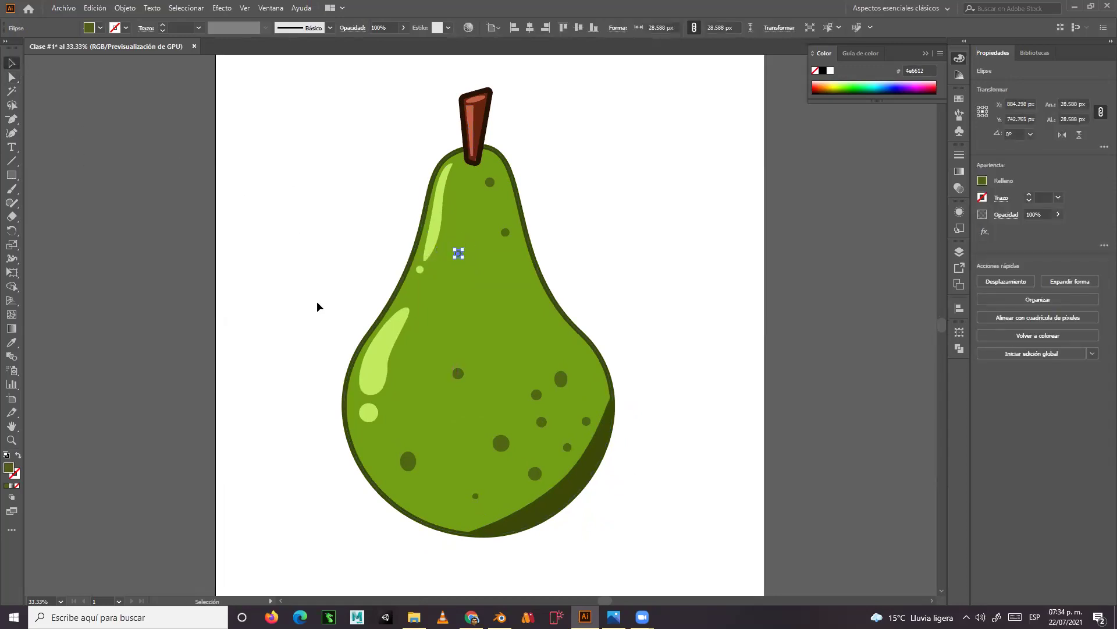
pyautogui.click(310, 313)
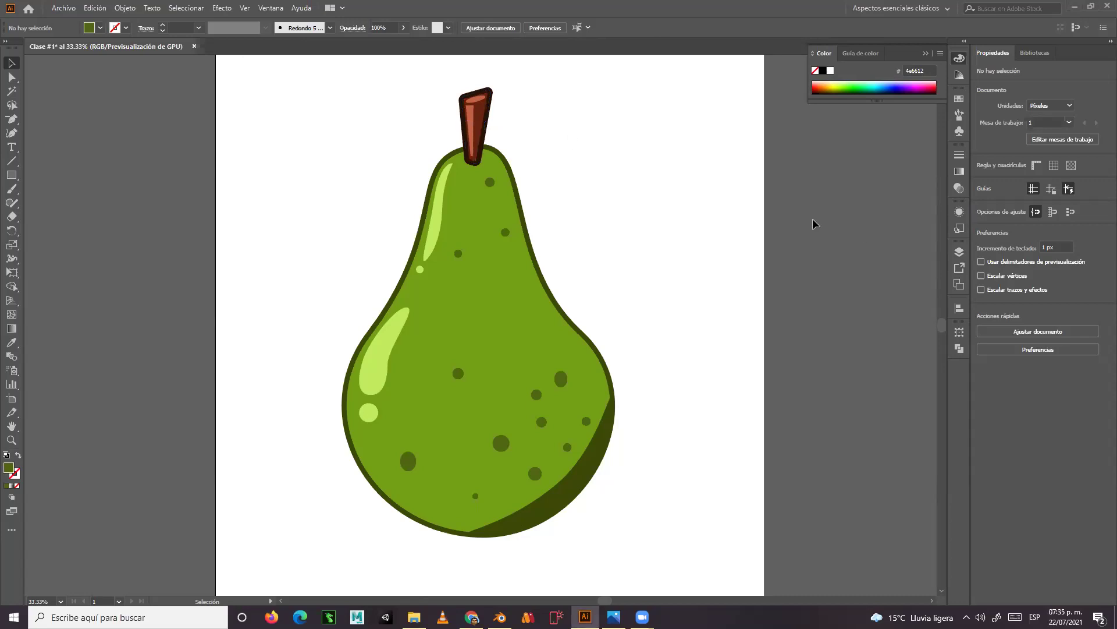
# - Reduce the stem outline's stroke weight to 15 pt and deselect the stem
pyautogui.click(487, 114)
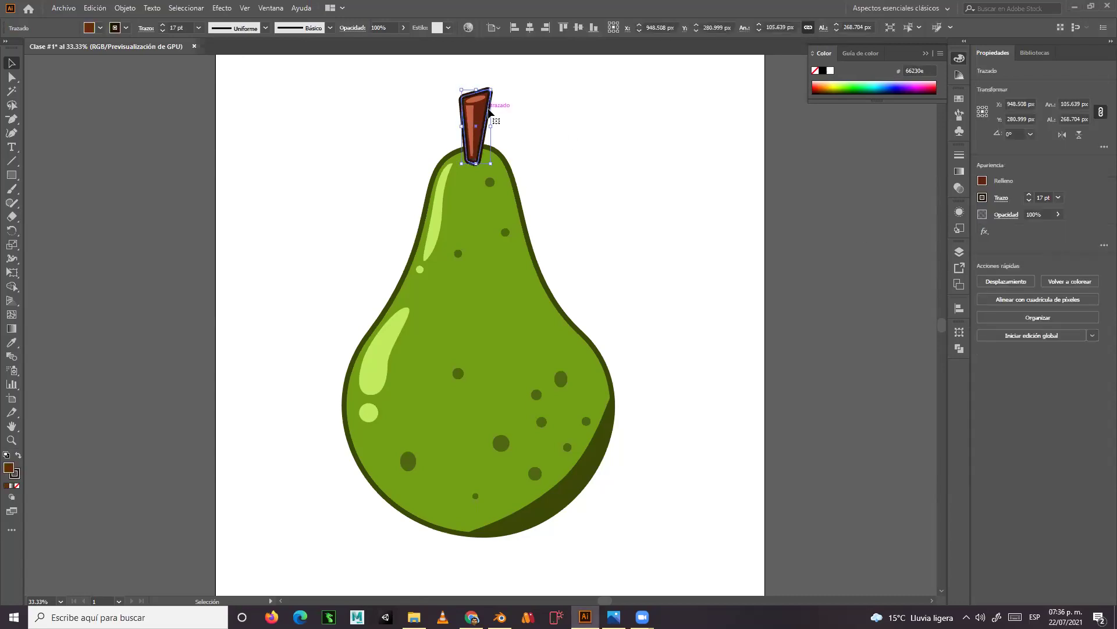
pyautogui.click(163, 32)
pyautogui.click(163, 32)
pyautogui.click(293, 160)
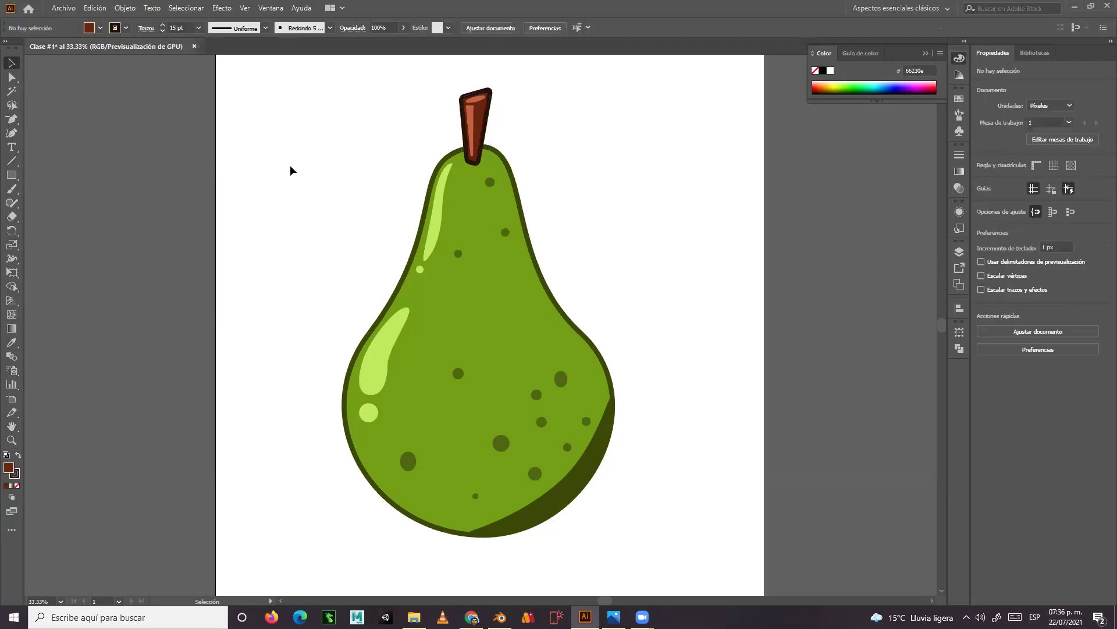
pyautogui.click(547, 289)
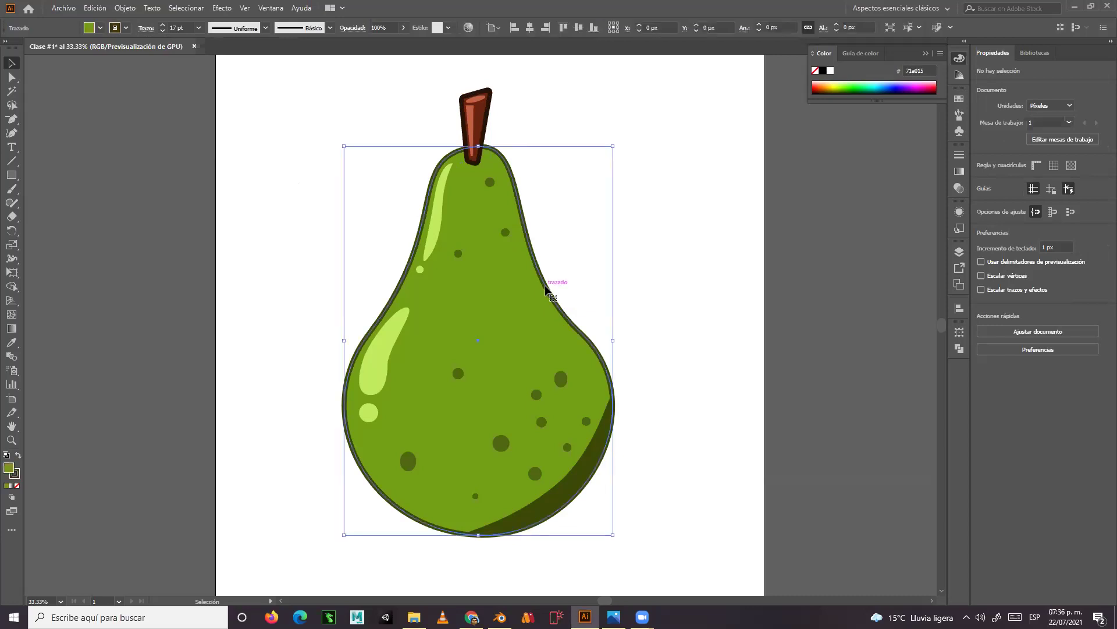
pyautogui.click(645, 246)
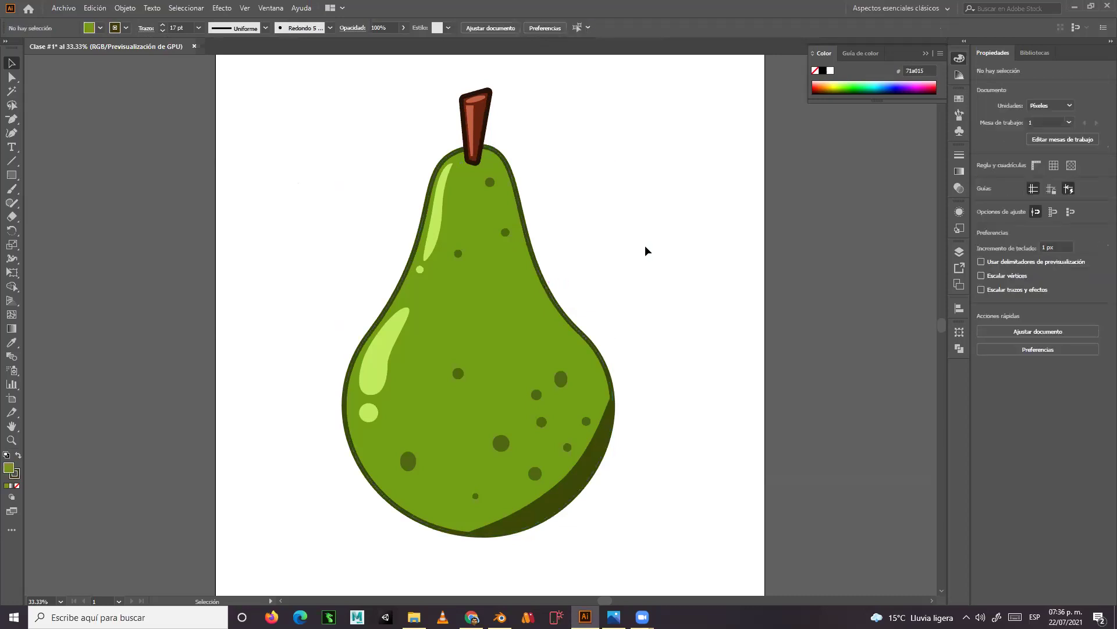
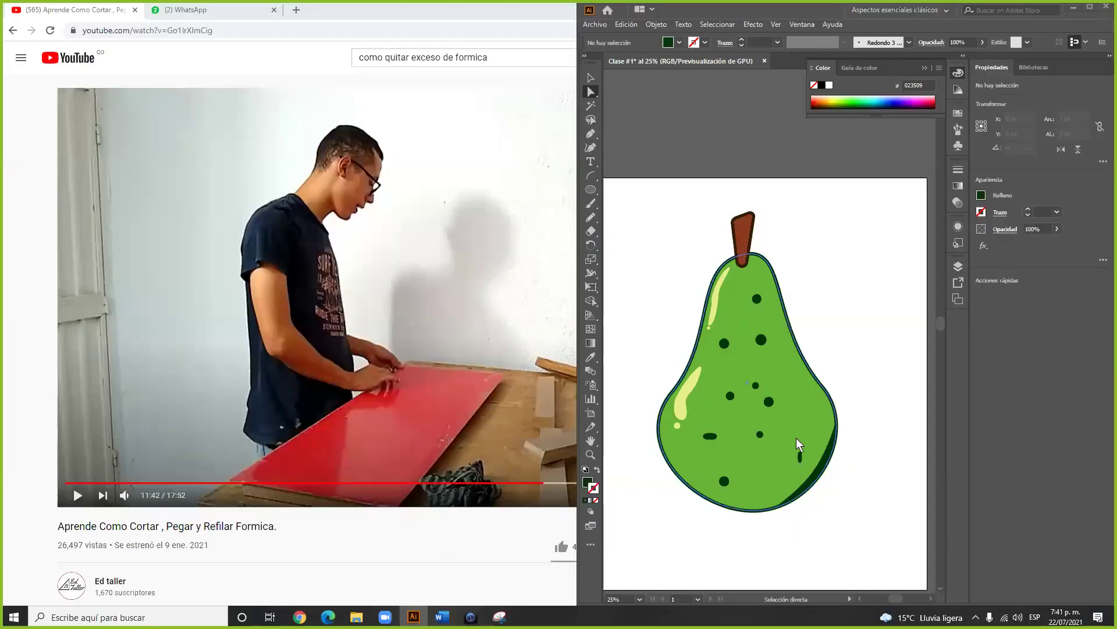
# - Maximize the window that holds the pear drawing with the near-black green spots
pyautogui.click(1090, 7)
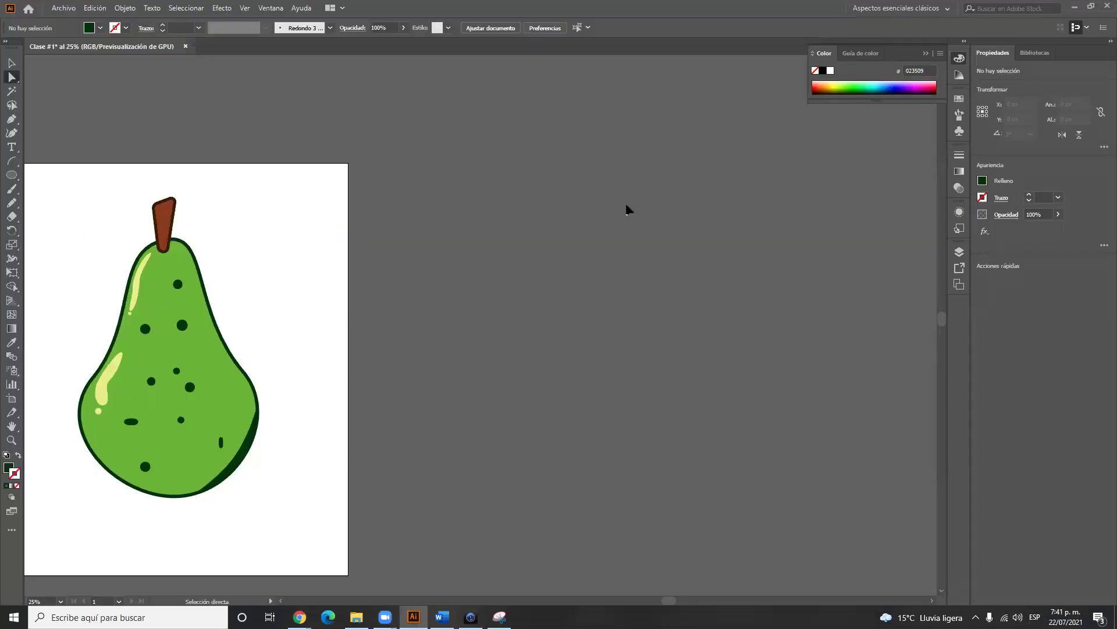
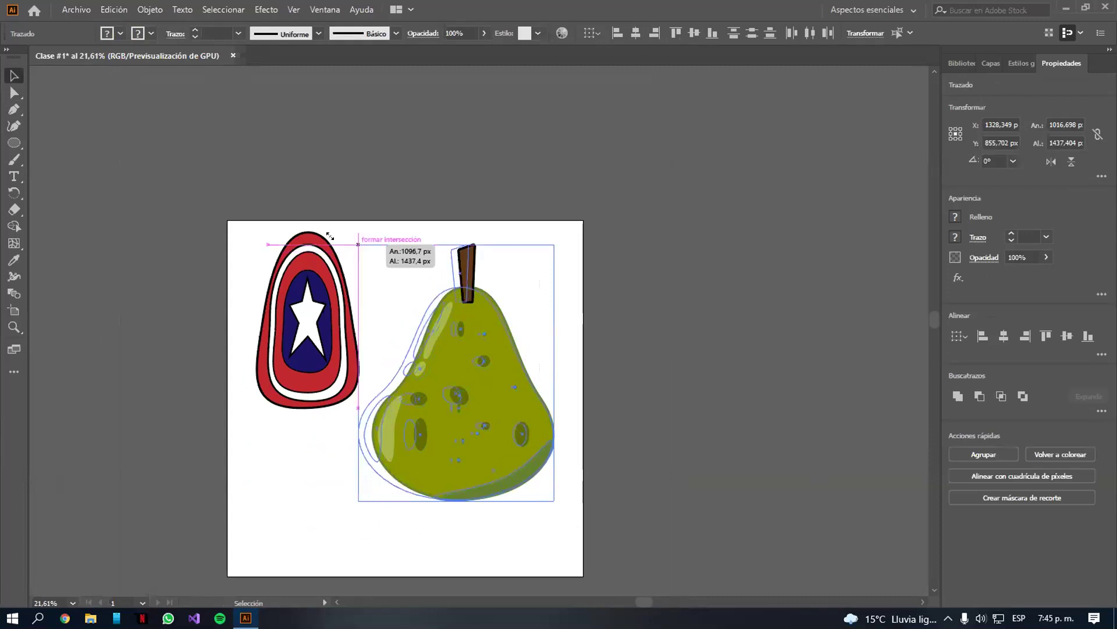
# - Enlarge the whole selected pear beside the red, white and blue shield to about 1228 by 1574 px, and deselect it
pyautogui.moveTo(553, 500); pyautogui.dragTo(568, 562)
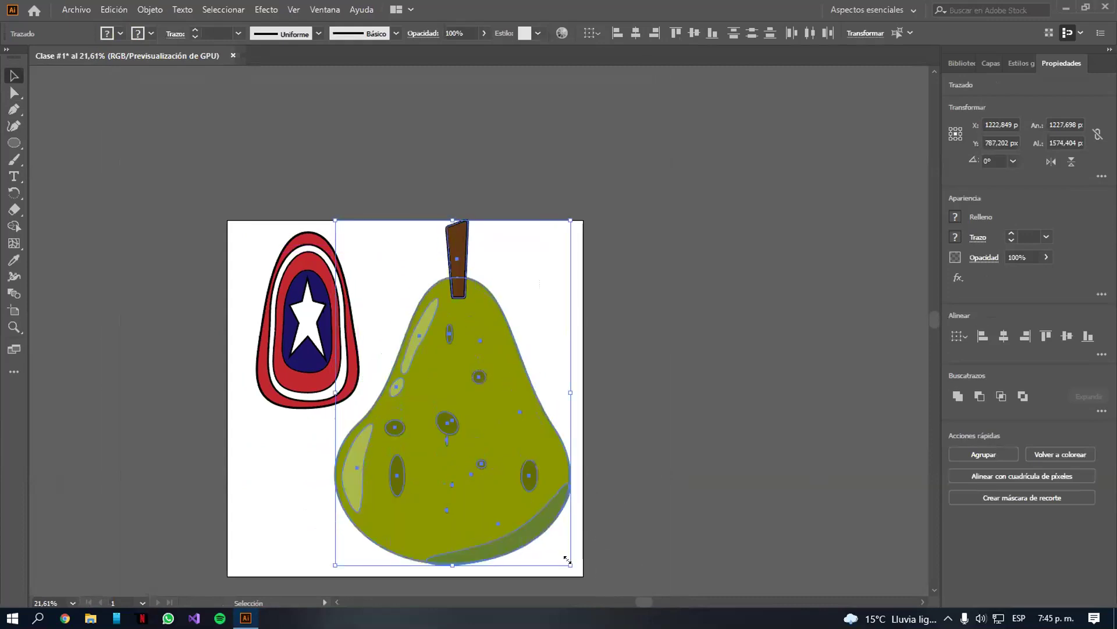
pyautogui.click(666, 386)
pyautogui.scroll(-3, 372, 351)
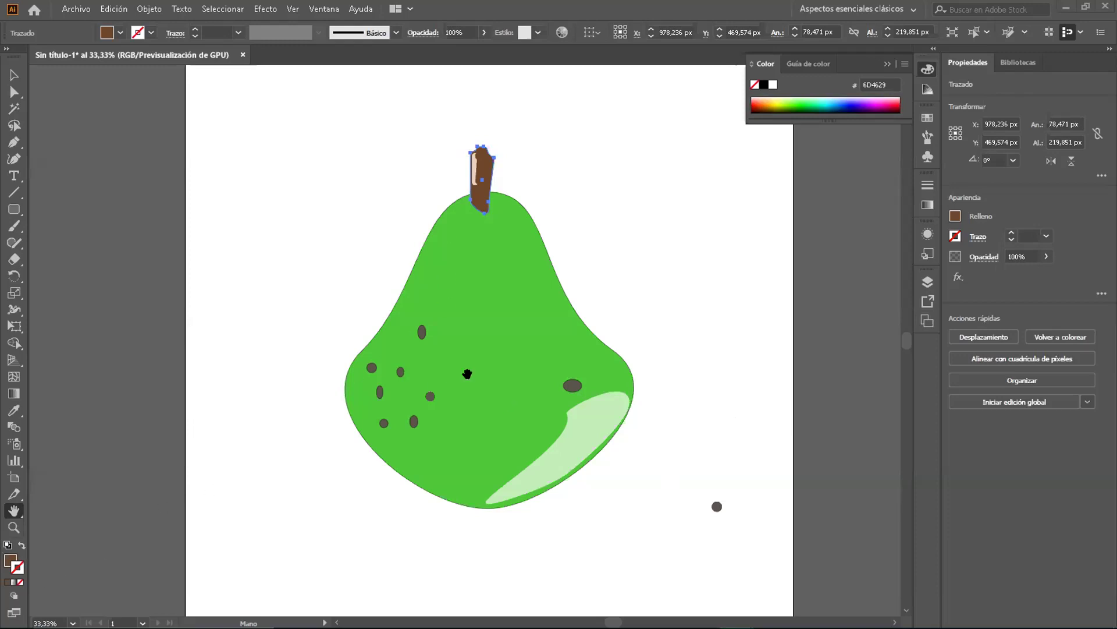
# - Set the stroke color of the bright green pear body to the near-black 070707
pyautogui.click(14, 74)
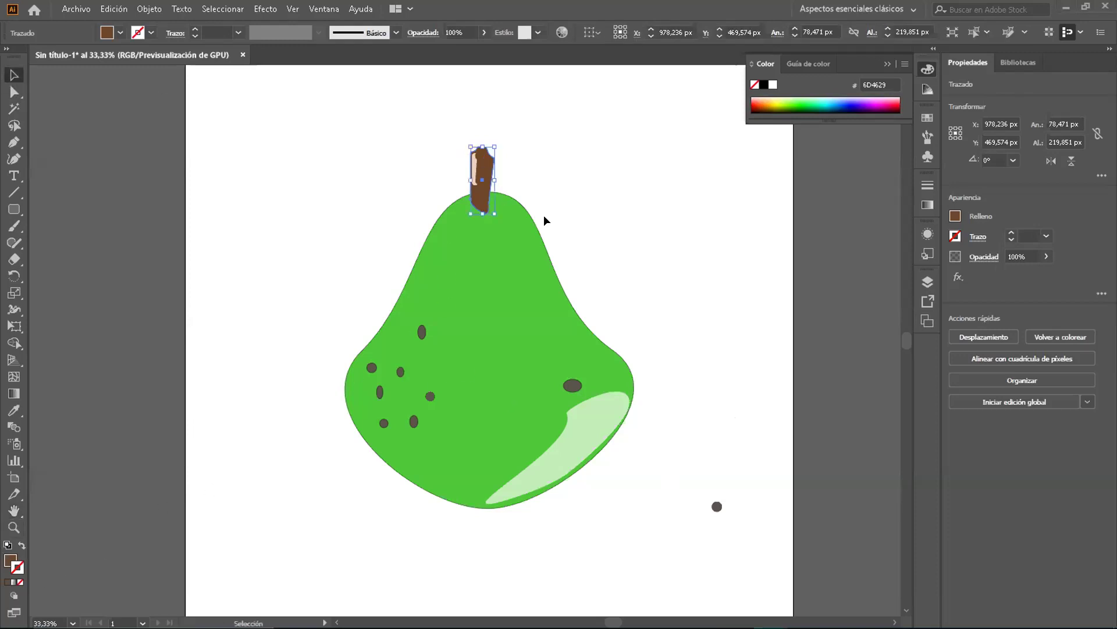
pyautogui.click(520, 289)
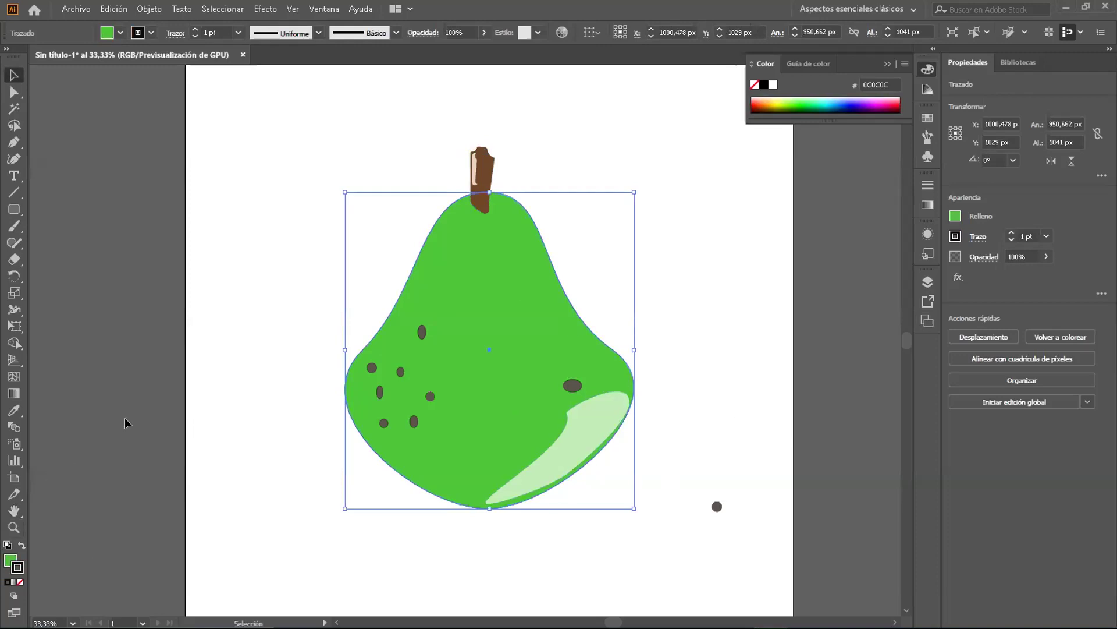
pyautogui.doubleClick(17, 566)
pyautogui.click(388, 395)
pyautogui.click(381, 394)
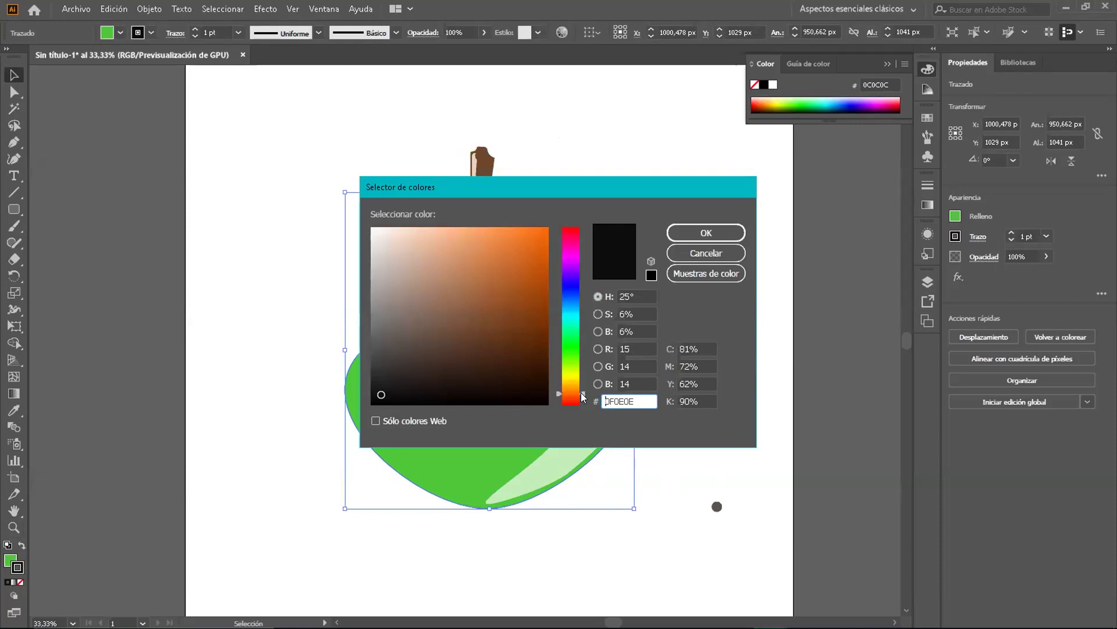
pyautogui.moveTo(584, 398); pyautogui.dragTo(584, 408)
pyautogui.click(376, 398)
pyautogui.click(541, 400)
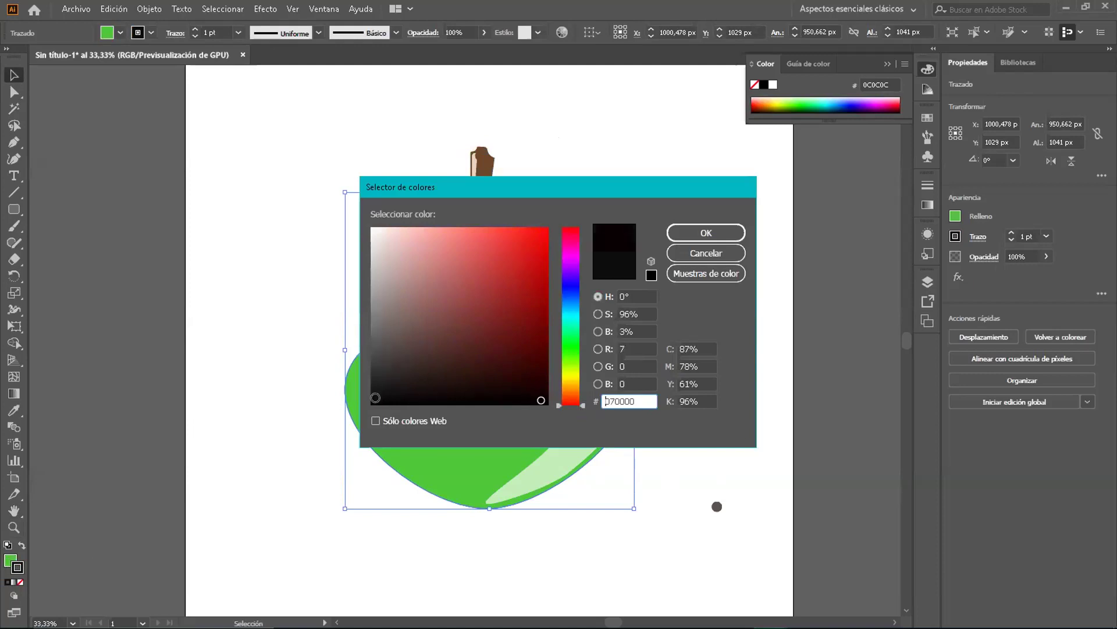
pyautogui.click(378, 401)
pyautogui.click(392, 398)
pyautogui.click(377, 397)
pyautogui.click(375, 398)
pyautogui.click(722, 229)
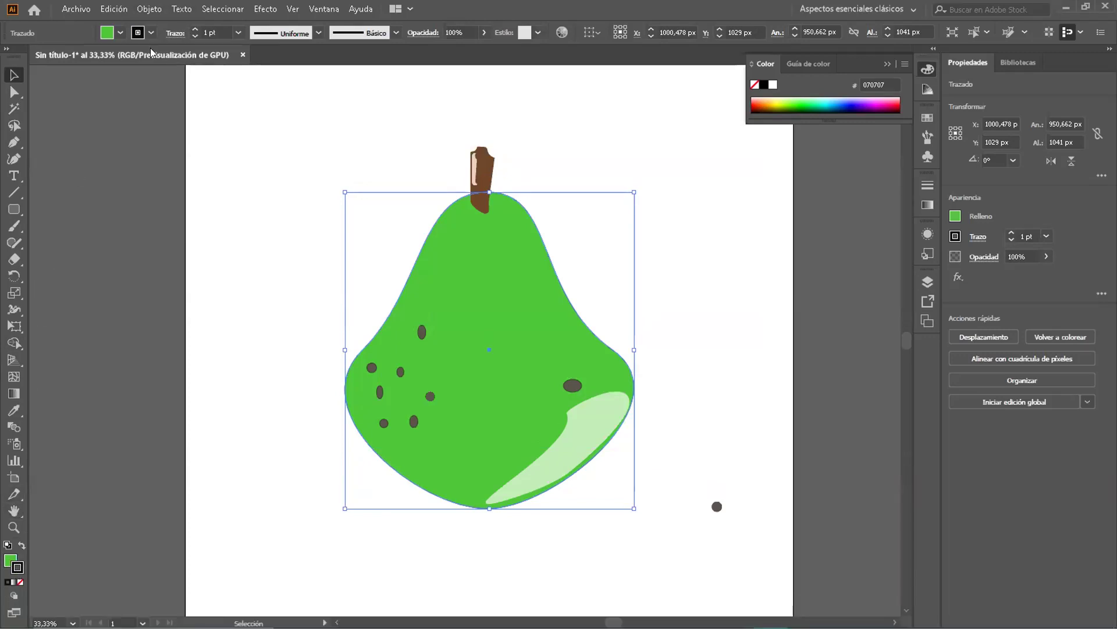
# - Increase the stroke weight of the bright green pear's outline to 10 pt
pyautogui.click(169, 33)
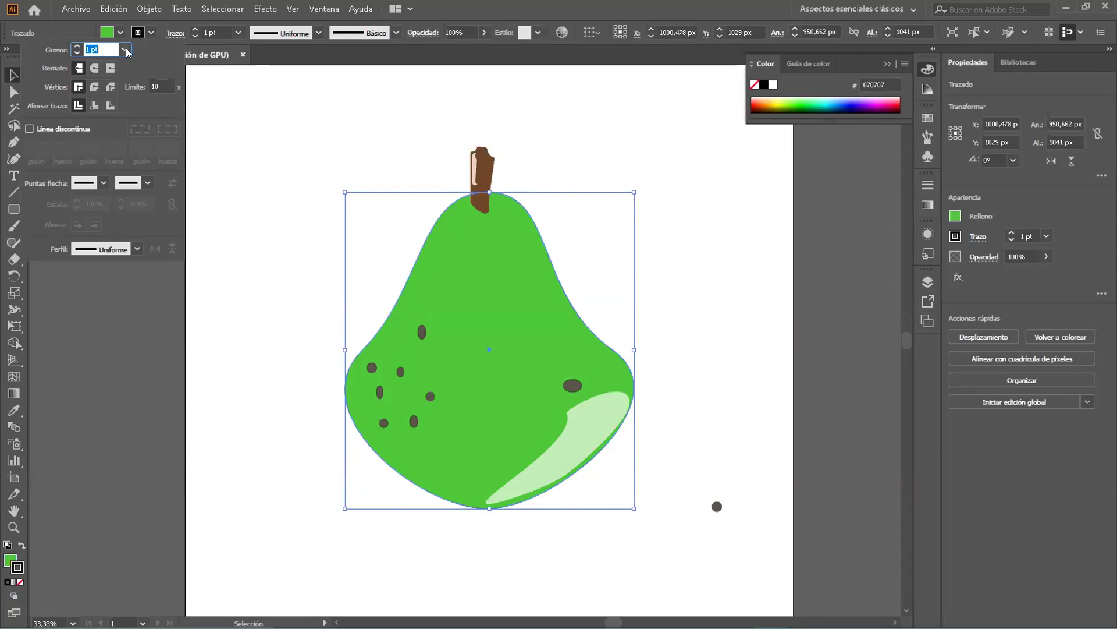
pyautogui.click(76, 53)
pyautogui.click(76, 45)
pyautogui.click(76, 46)
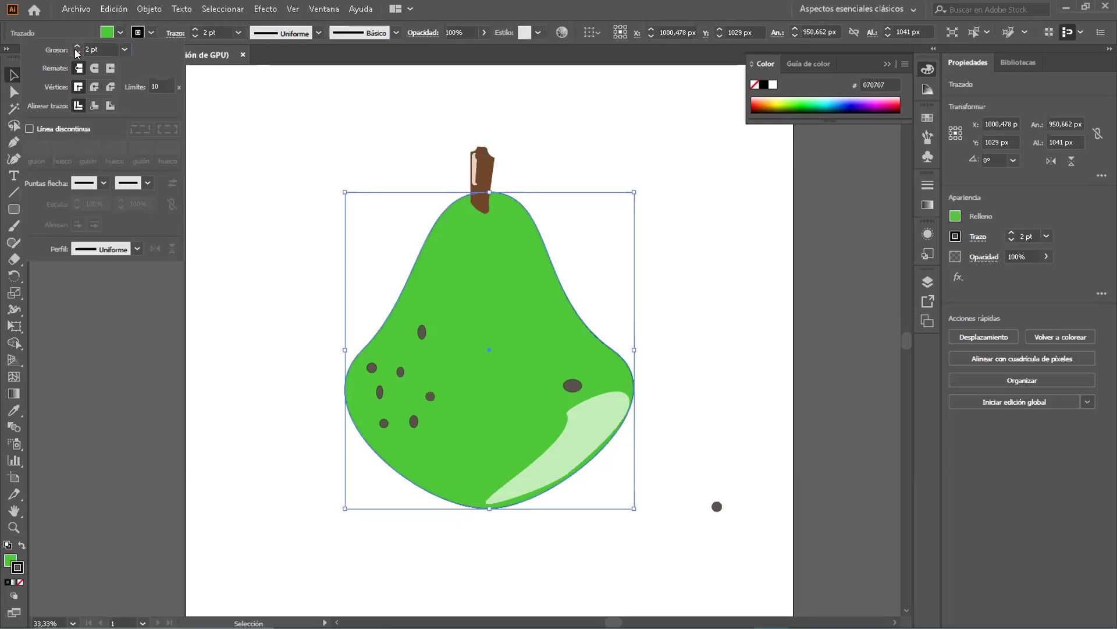
pyautogui.click(76, 45)
pyautogui.click(76, 45)
pyautogui.click(75, 45)
pyautogui.click(75, 45)
pyautogui.click(76, 45)
pyautogui.click(75, 45)
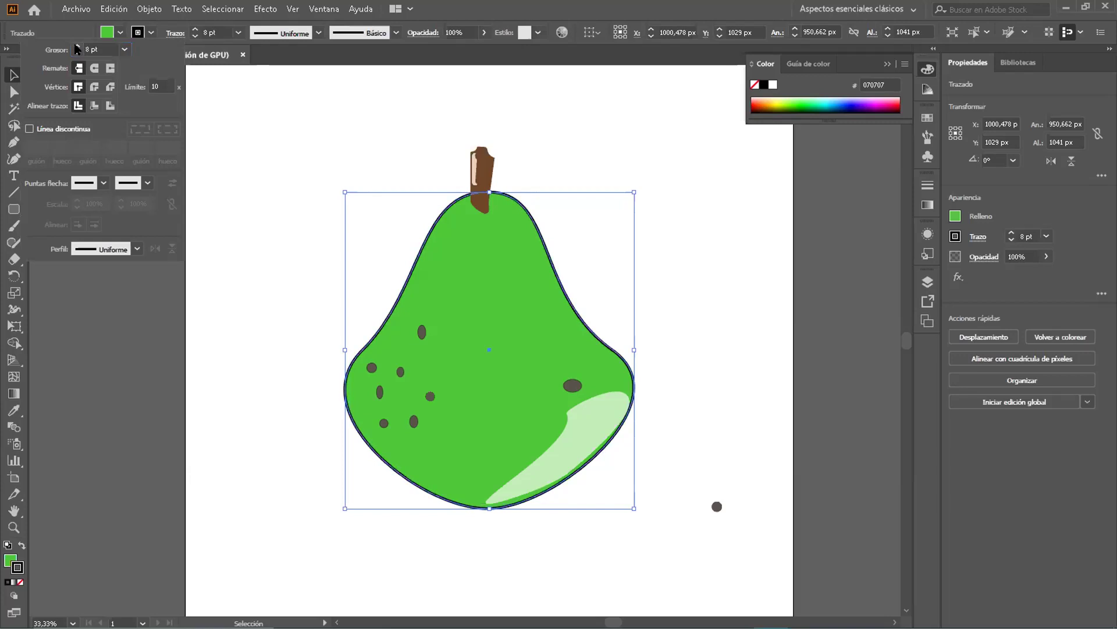
pyautogui.click(76, 46)
pyautogui.click(76, 46)
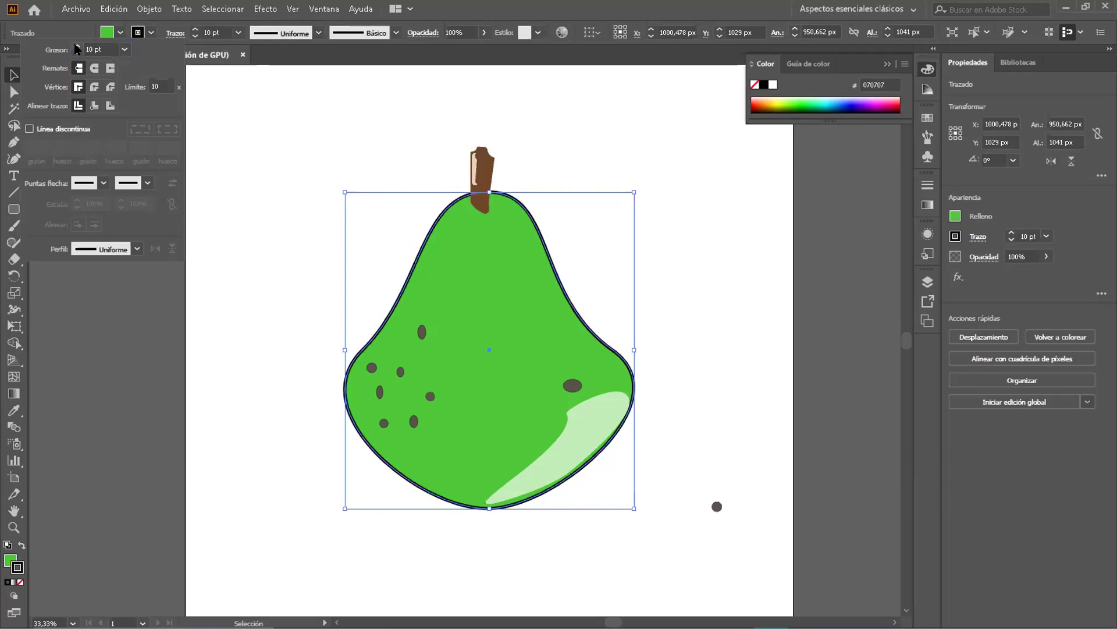
pyautogui.click(76, 46)
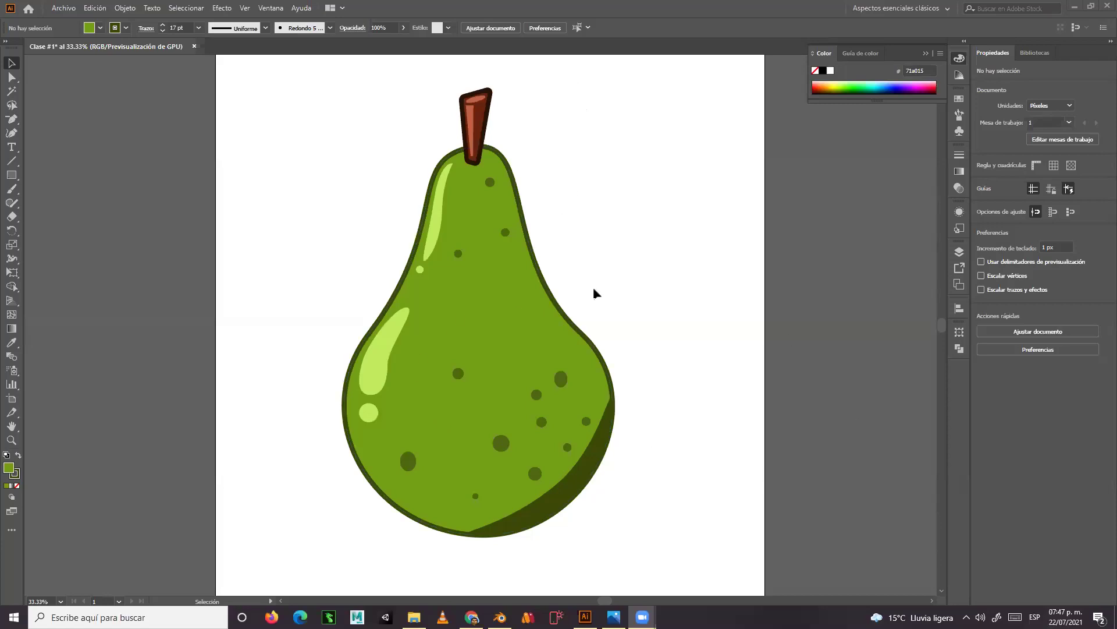
# - Set the fill color for new shapes to the light cyan 96eaea
pyautogui.scroll(-1, 579, 417)
pyautogui.scroll(2, 581, 420)
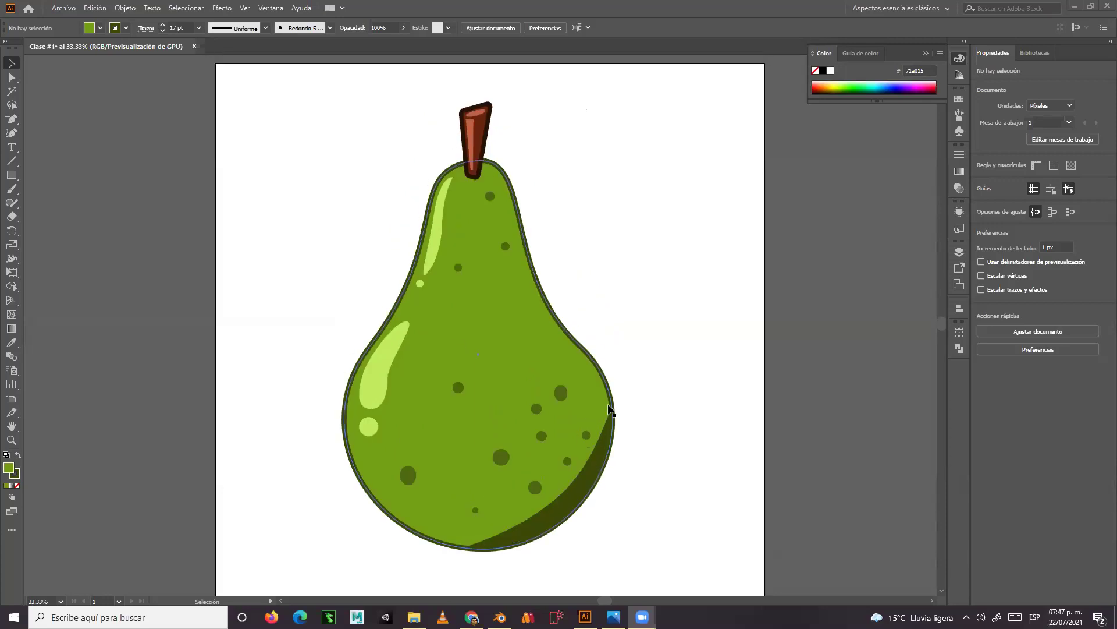
pyautogui.scroll(-2, 609, 410)
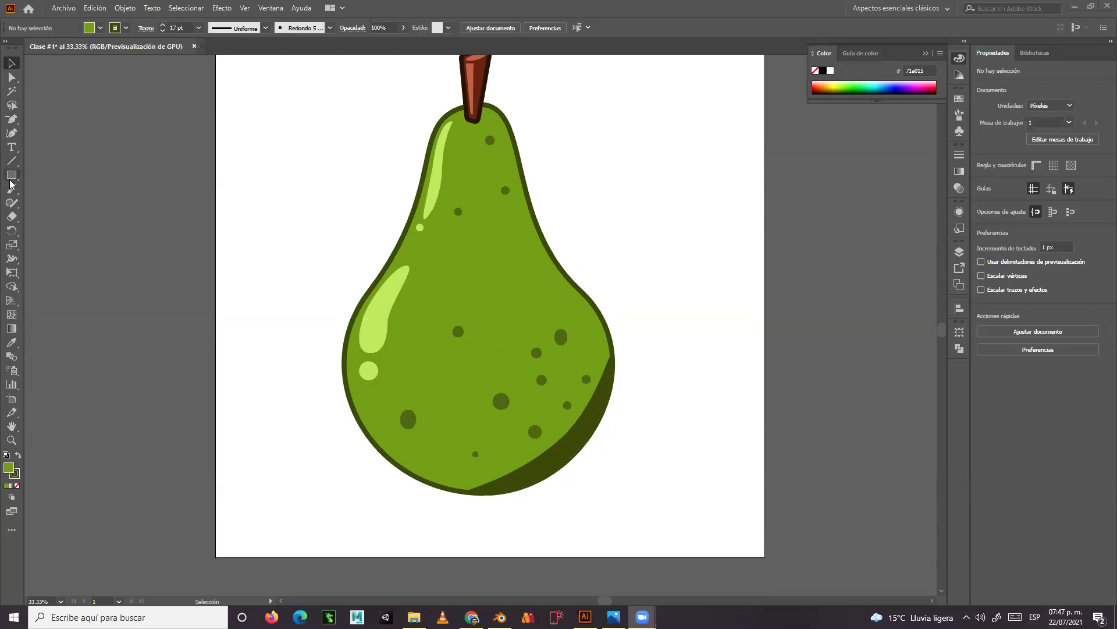
pyautogui.moveTo(12, 177); pyautogui.dragTo(105, 217)
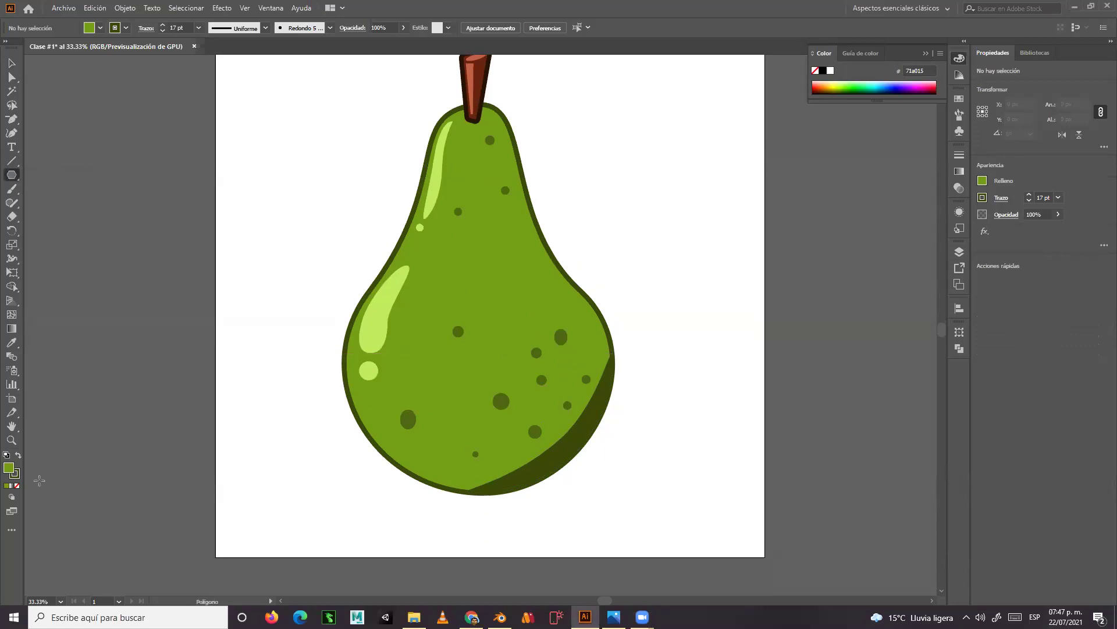
pyautogui.doubleClick(10, 469)
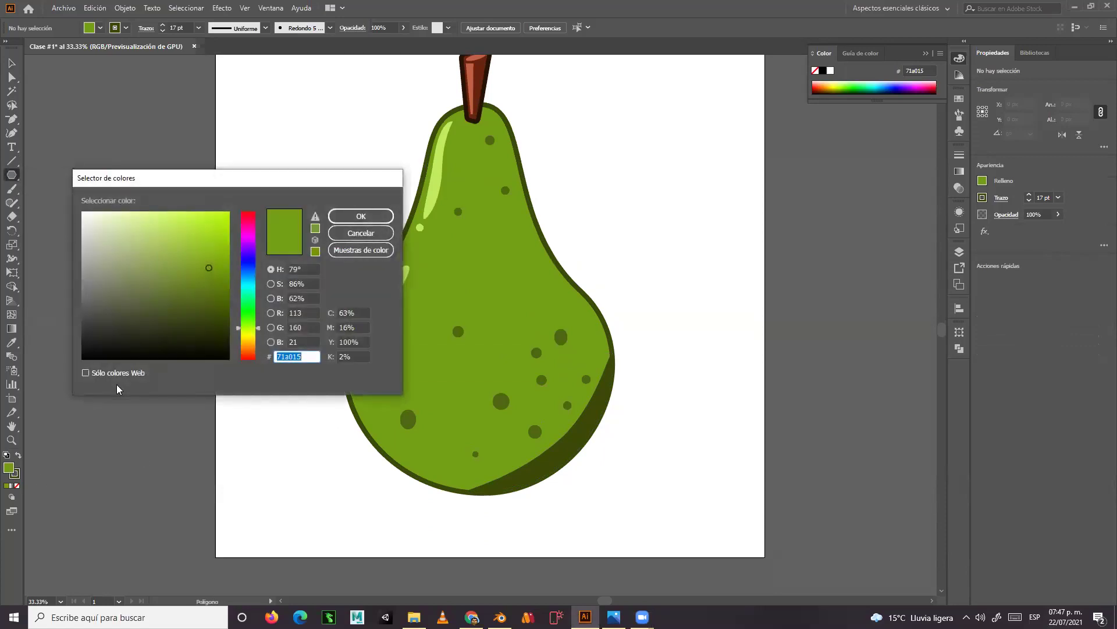
pyautogui.click(250, 285)
pyautogui.click(138, 225)
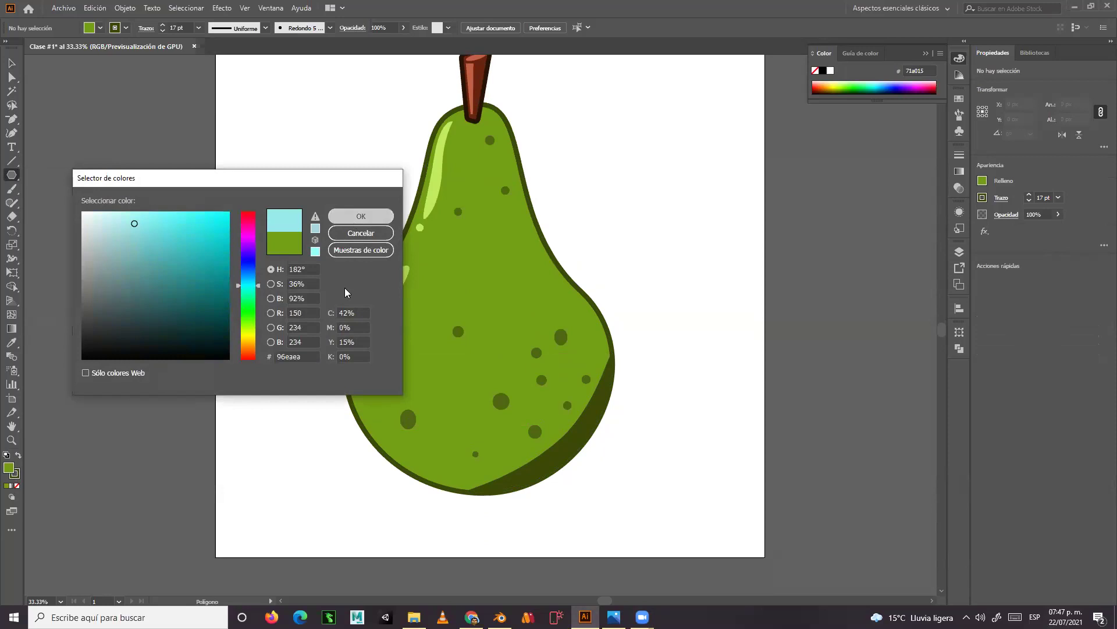
pyautogui.click(361, 216)
# - Draw a wide ellipse about 1586 by 426 px across the pear's base and send it to the back
pyautogui.moveTo(249, 409); pyautogui.dragTo(330, 438)
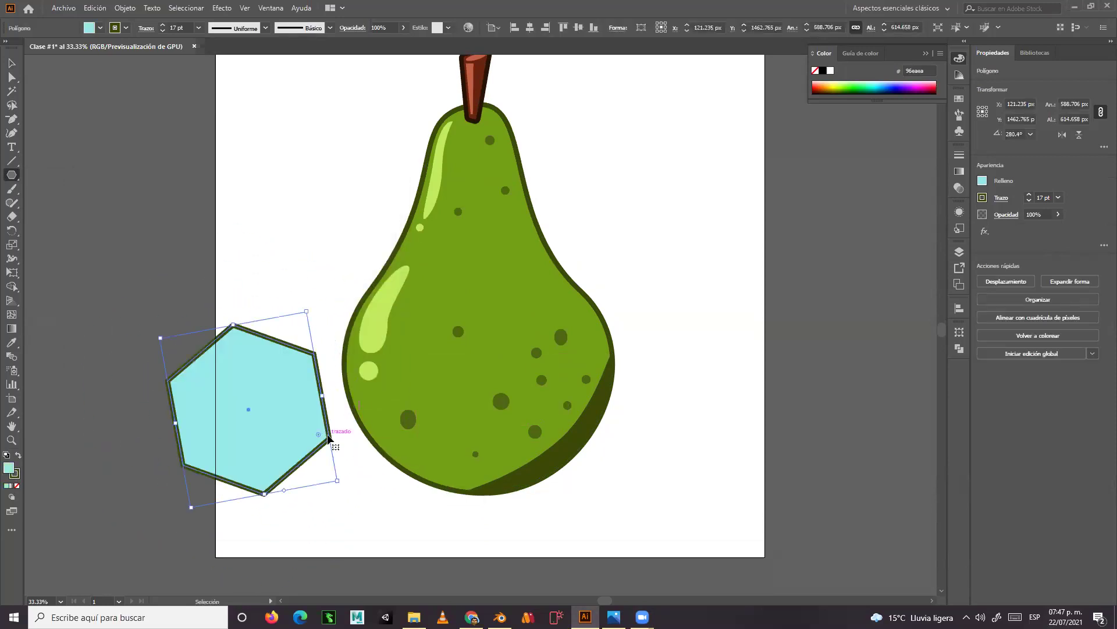
pyautogui.hotkey('ctrl', 'z')
pyautogui.click(12, 175)
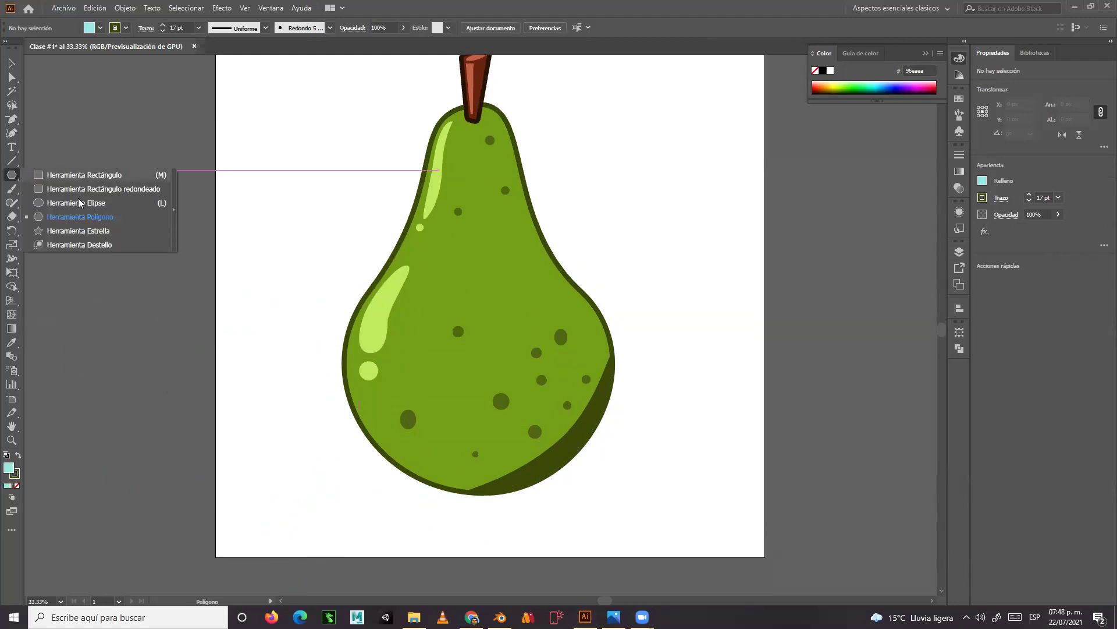
pyautogui.click(79, 203)
pyautogui.moveTo(265, 414)
pyautogui.mouseDown()
pyautogui.moveTo(454, 493)
pyautogui.moveTo(699, 532)
pyautogui.mouseUp()
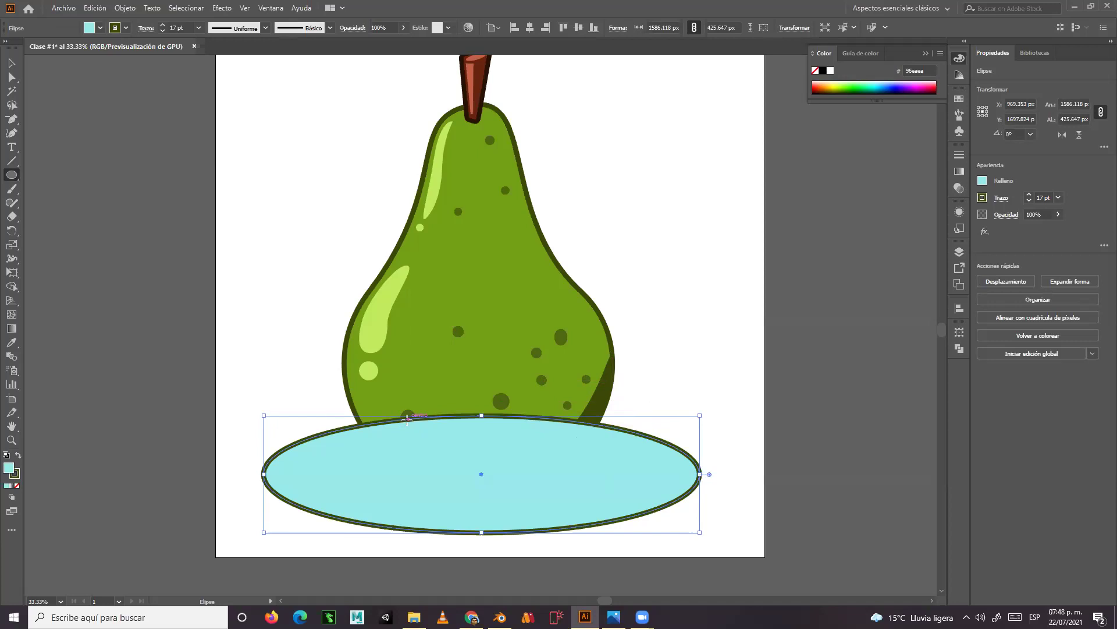
pyautogui.rightClick(617, 474)
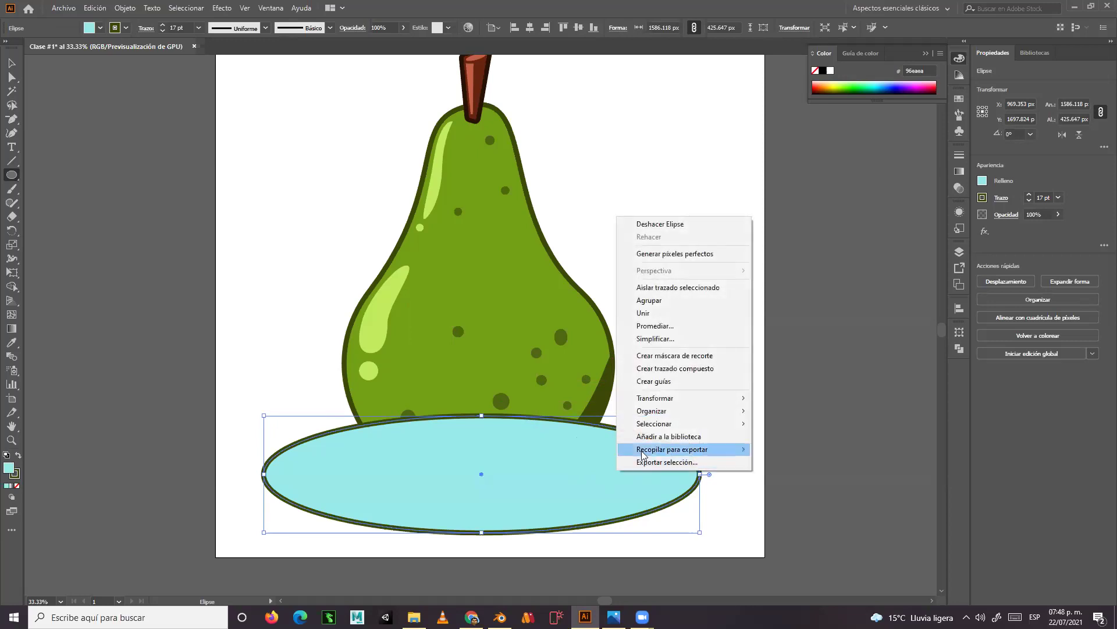
pyautogui.moveTo(654, 412)
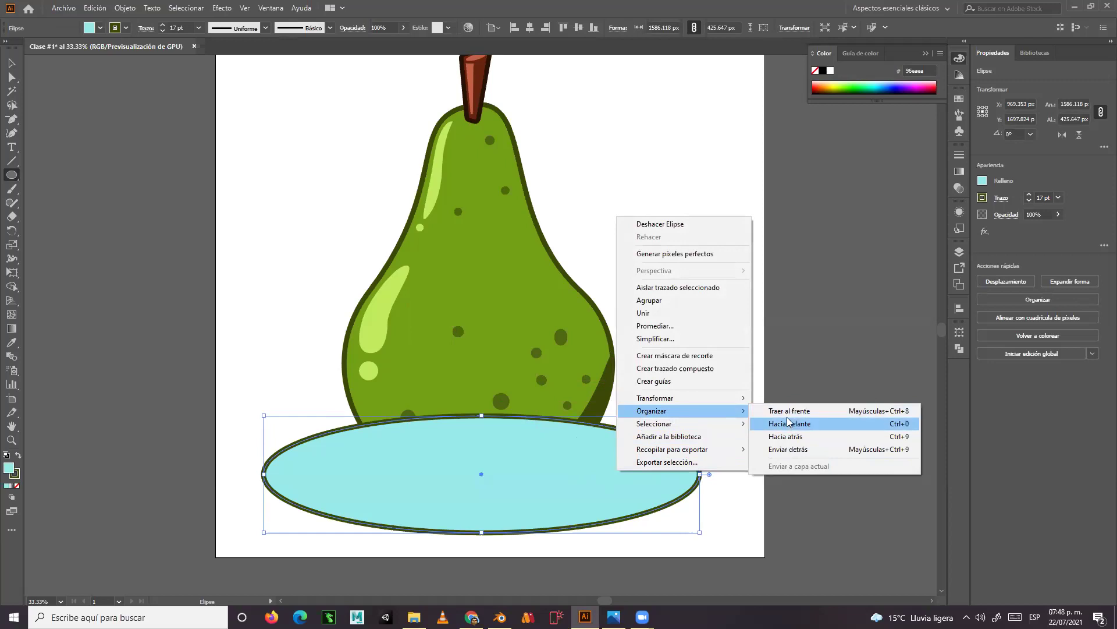
pyautogui.click(780, 454)
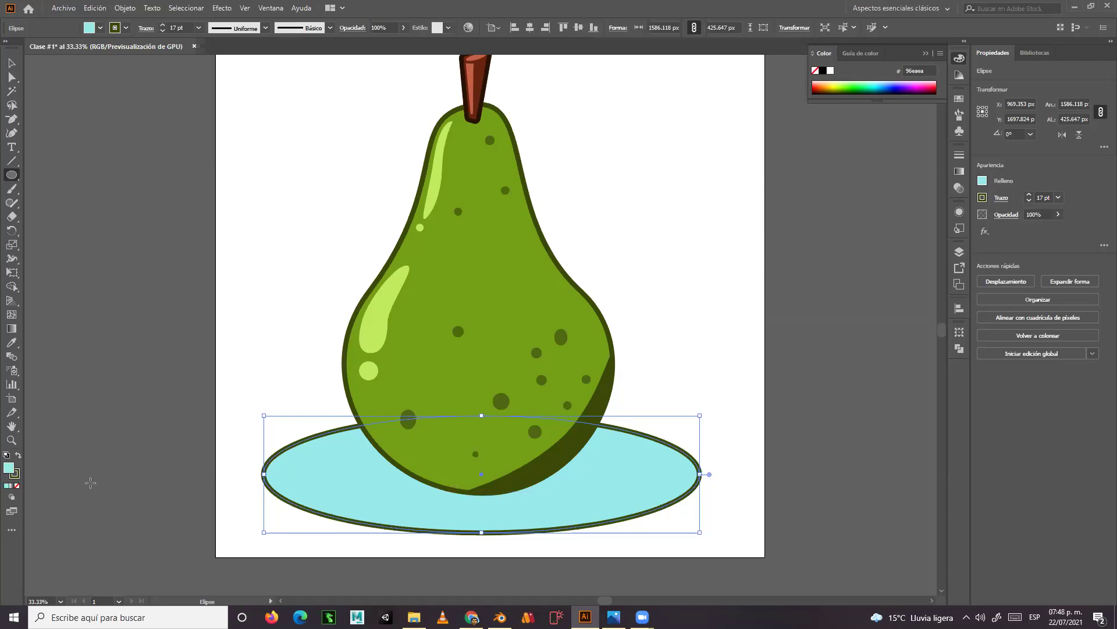
# - Set the stroke color of the light cyan ellipse to the dark blue 0c406b, and deselect it
pyautogui.click(17, 478)
pyautogui.doubleClick(15, 474)
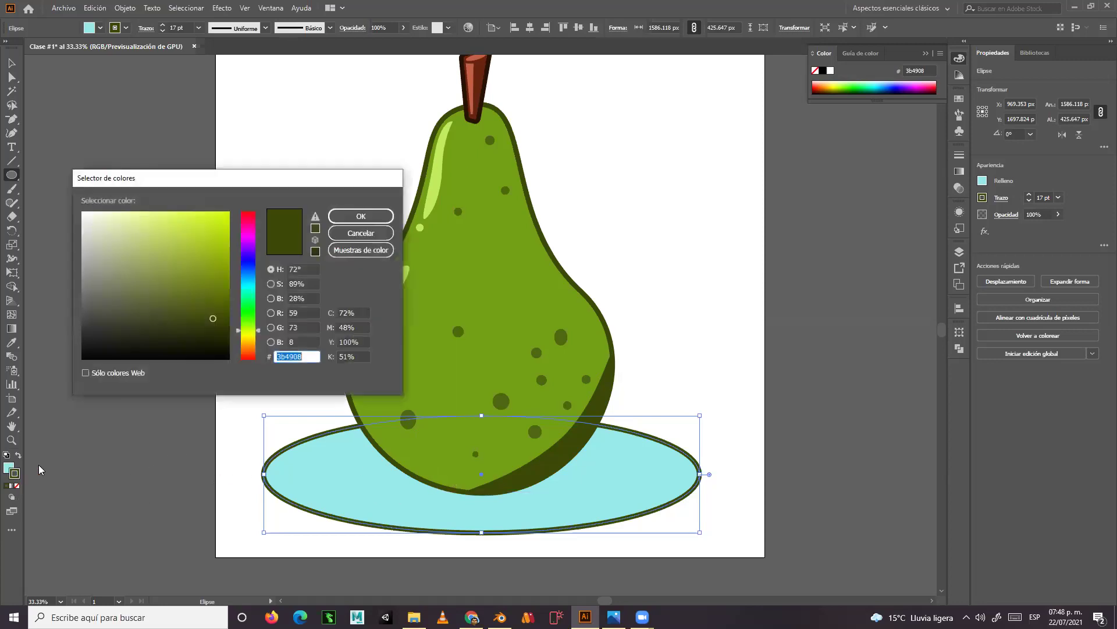
pyautogui.click(248, 273)
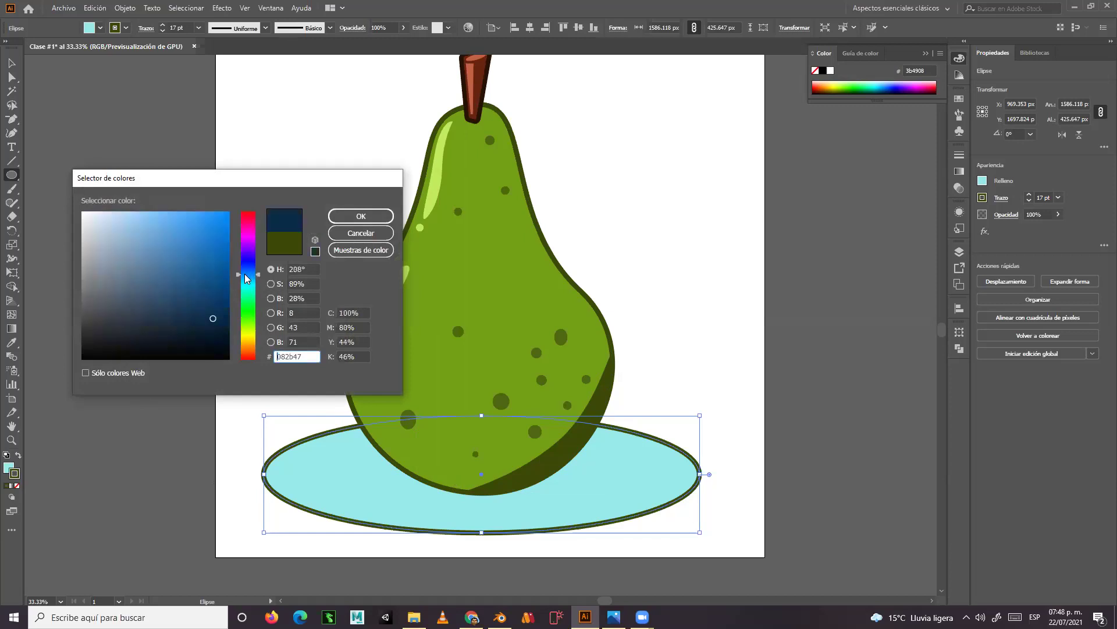
pyautogui.click(213, 297)
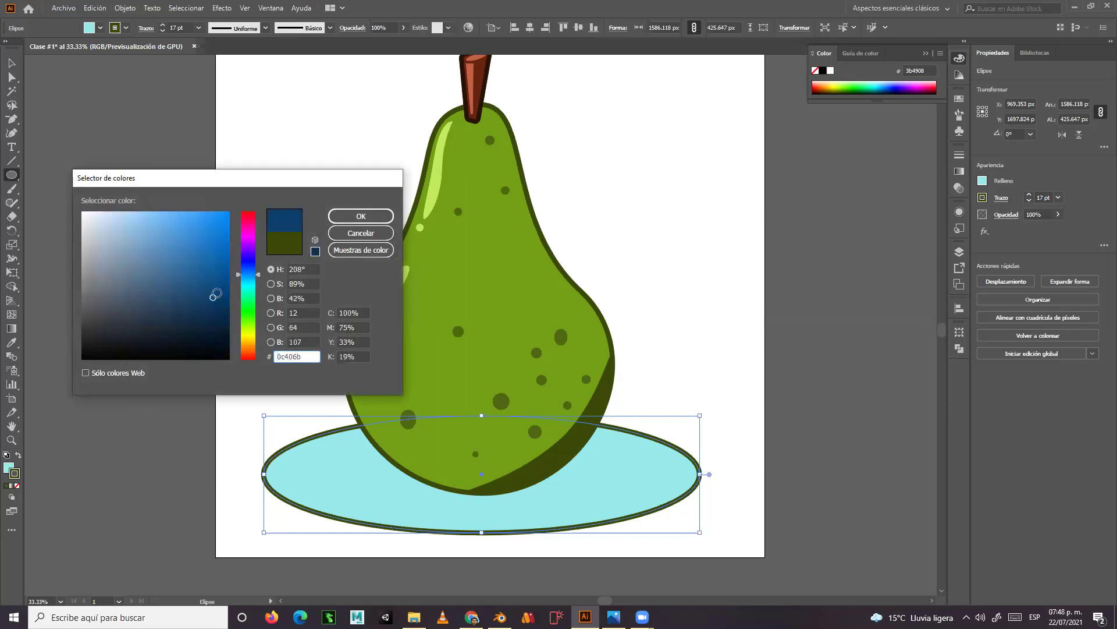
pyautogui.click(344, 217)
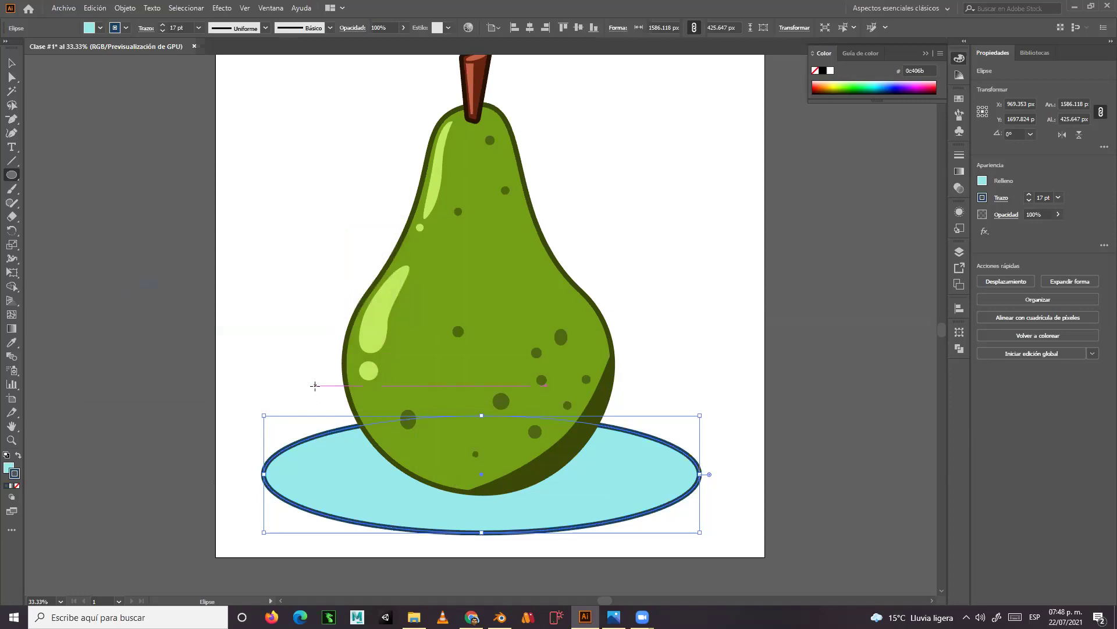
pyautogui.press('v')
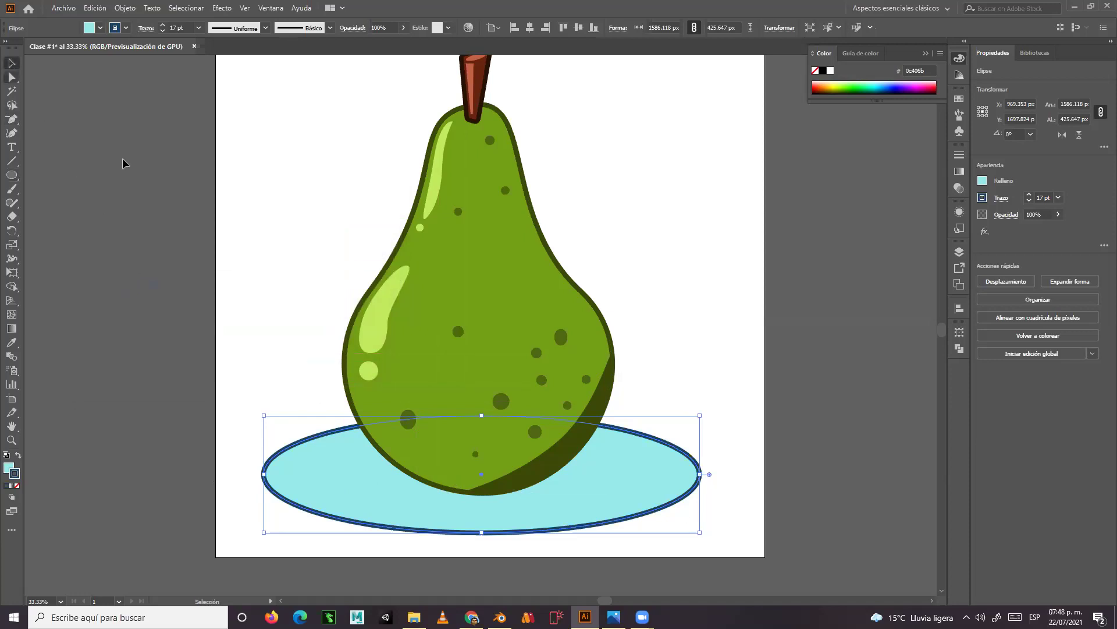
pyautogui.click(306, 277)
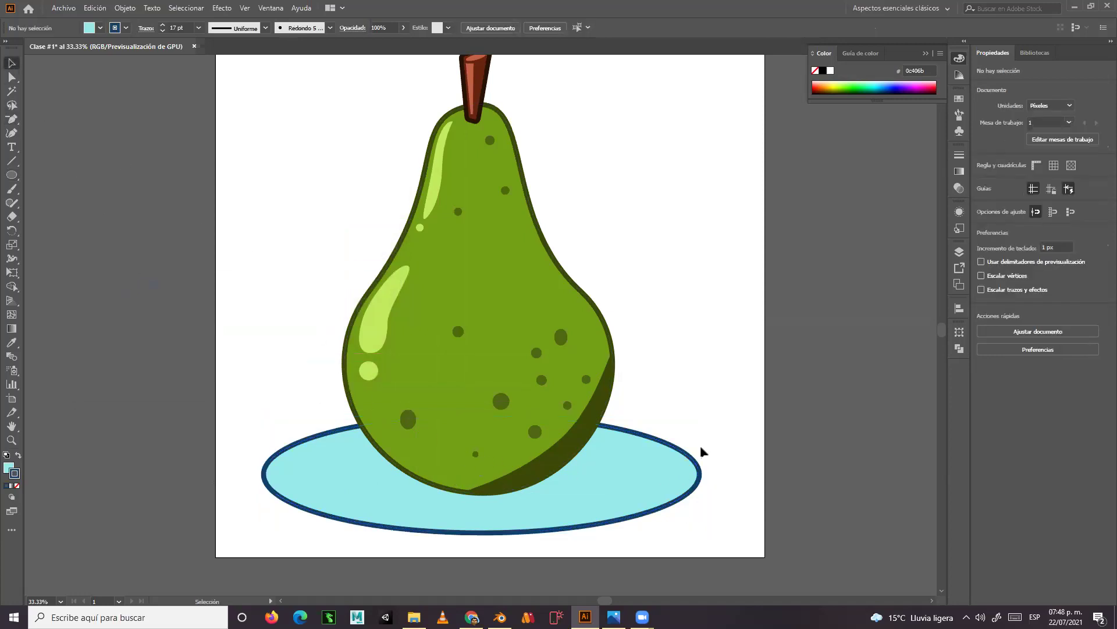
# - Copy the light cyan ellipse beneath the pear and paste a duplicate
pyautogui.click(623, 472)
pyautogui.press('a')
pyautogui.press('v')
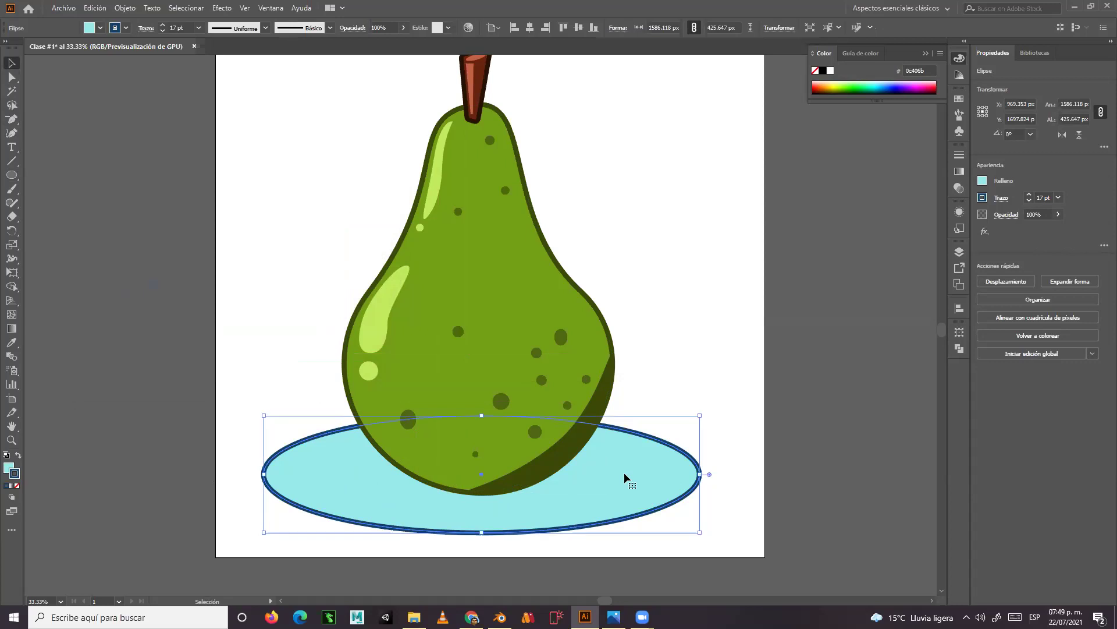
pyautogui.press('a')
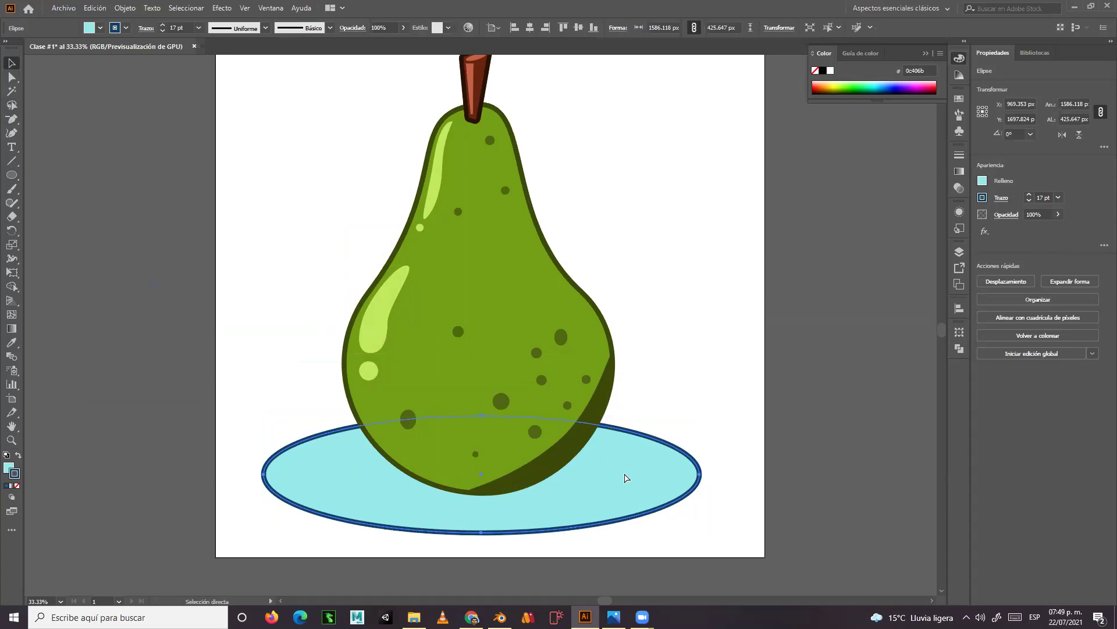
pyautogui.press('v')
pyautogui.press('a')
pyautogui.press('v')
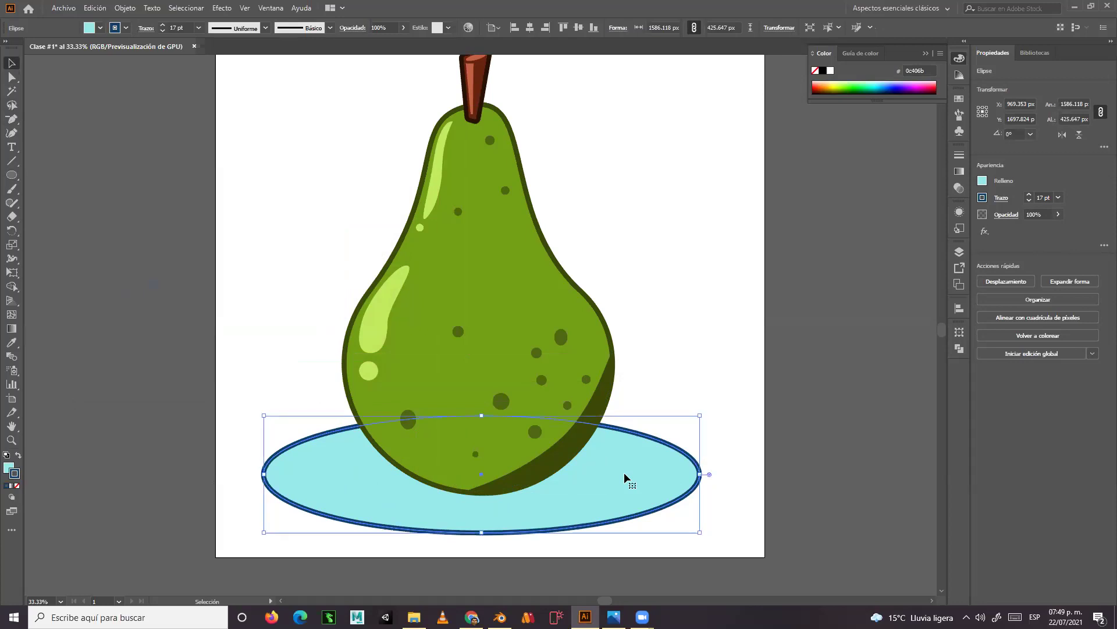
pyautogui.press('a')
pyautogui.press('v')
pyautogui.hotkey('ctrl', 'c')
pyautogui.hotkey('ctrl', 'v')
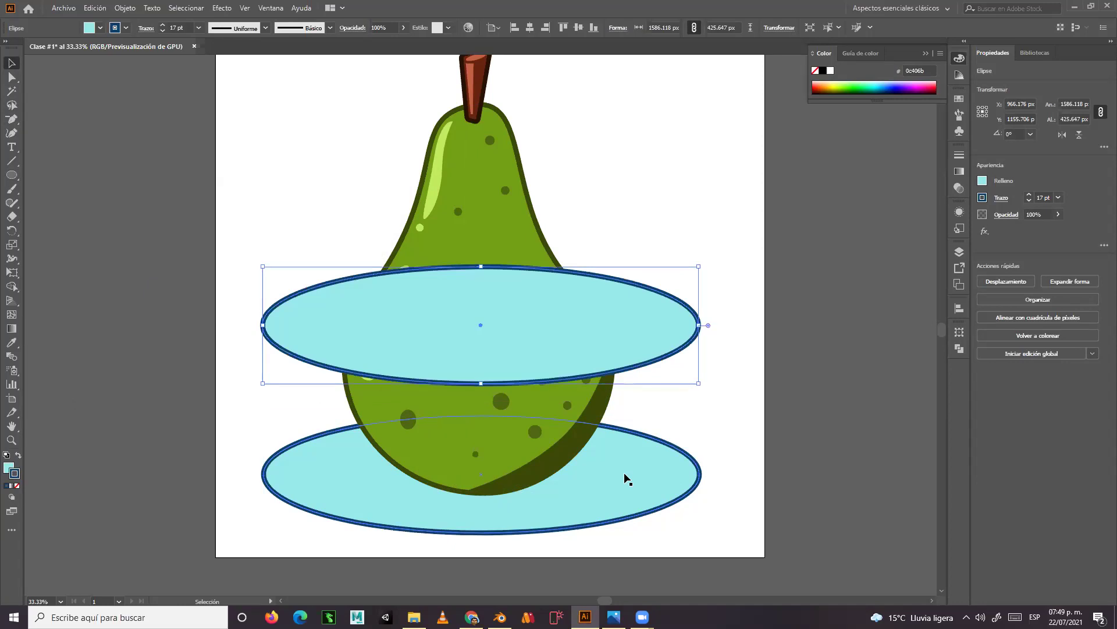
# - Delete the pasted ellipse and paste the copy in place, in front of the artwork
pyautogui.press('Delete')
pyautogui.press('a')
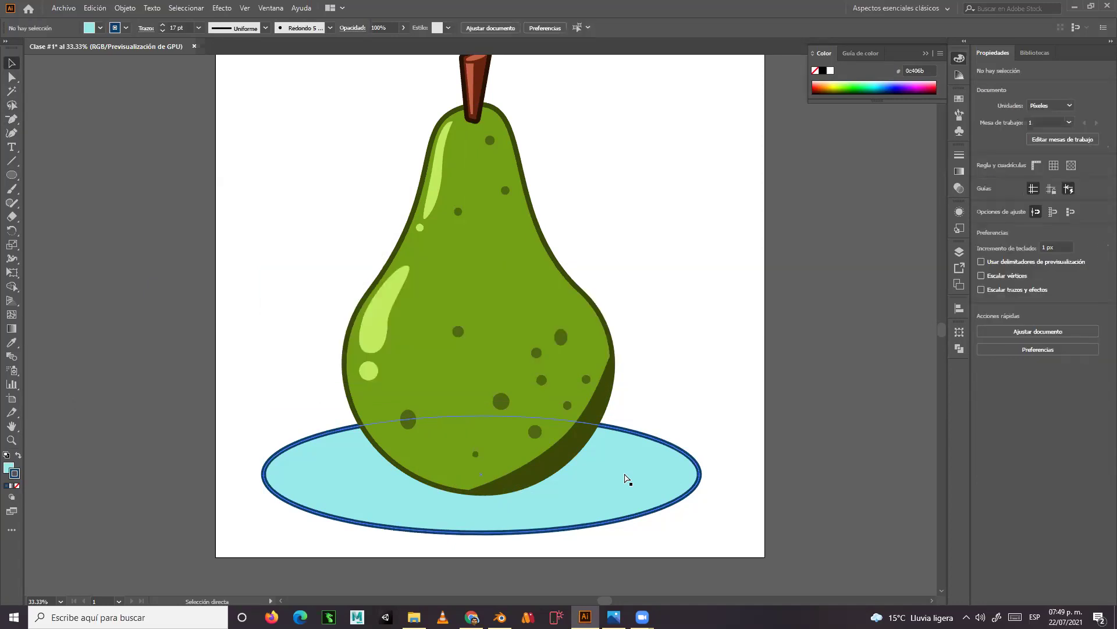
pyautogui.hotkey('ctrl', 'f')
pyautogui.press('v')
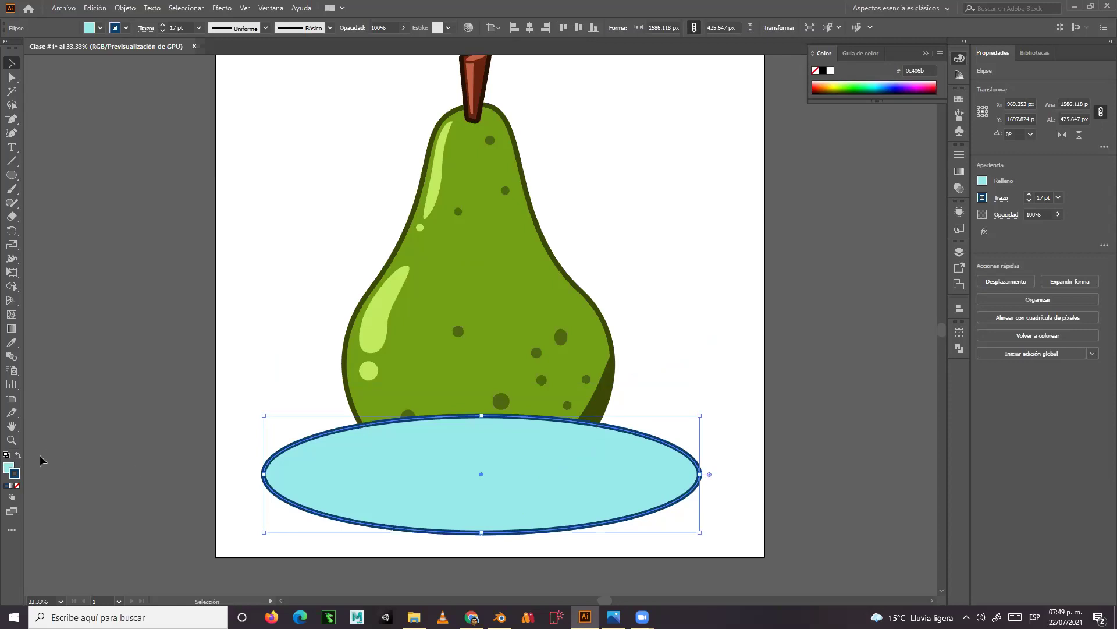
# - Set the duplicate ellipse's fill to the teal 42bcb8 and shrink it inside the light cyan one to about 1264 by 216 px
pyautogui.doubleClick(8, 467)
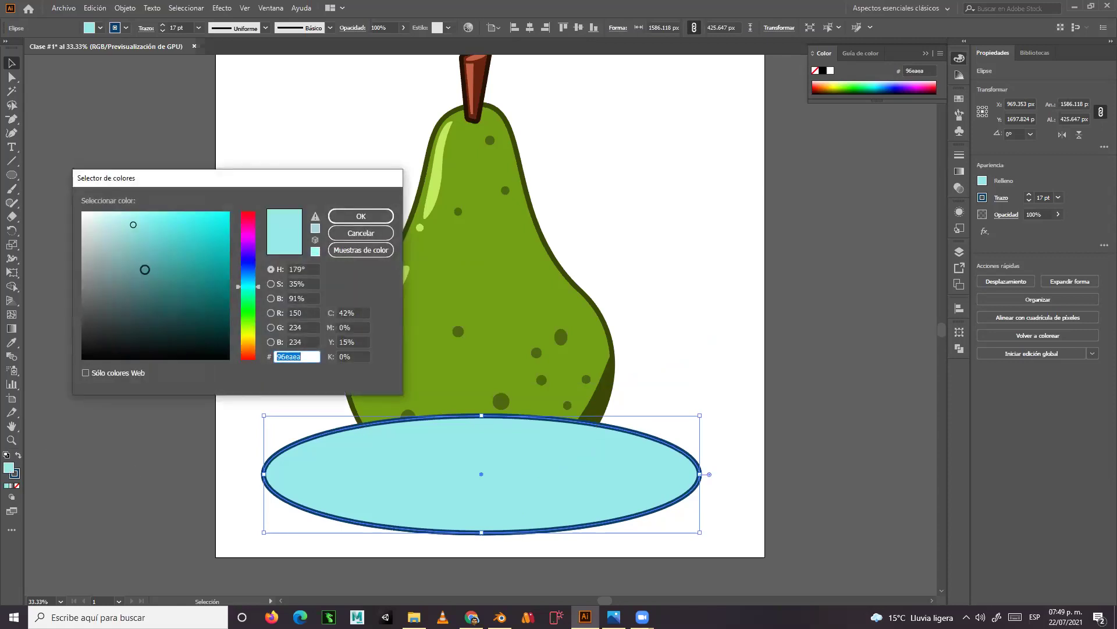
pyautogui.click(150, 245)
pyautogui.click(174, 236)
pyautogui.click(177, 250)
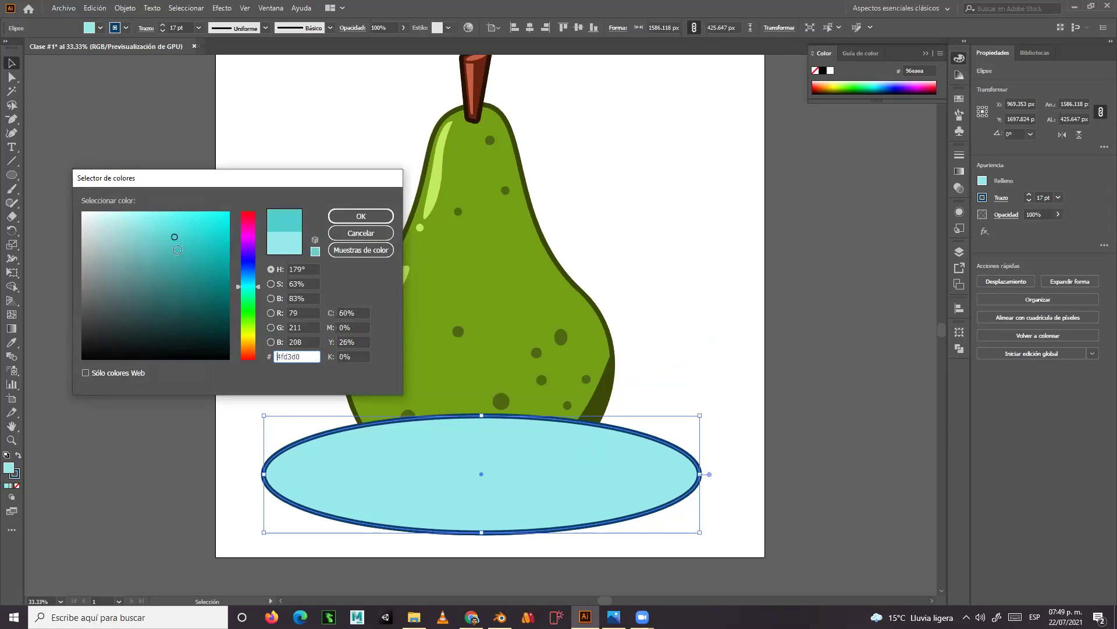
pyautogui.click(352, 216)
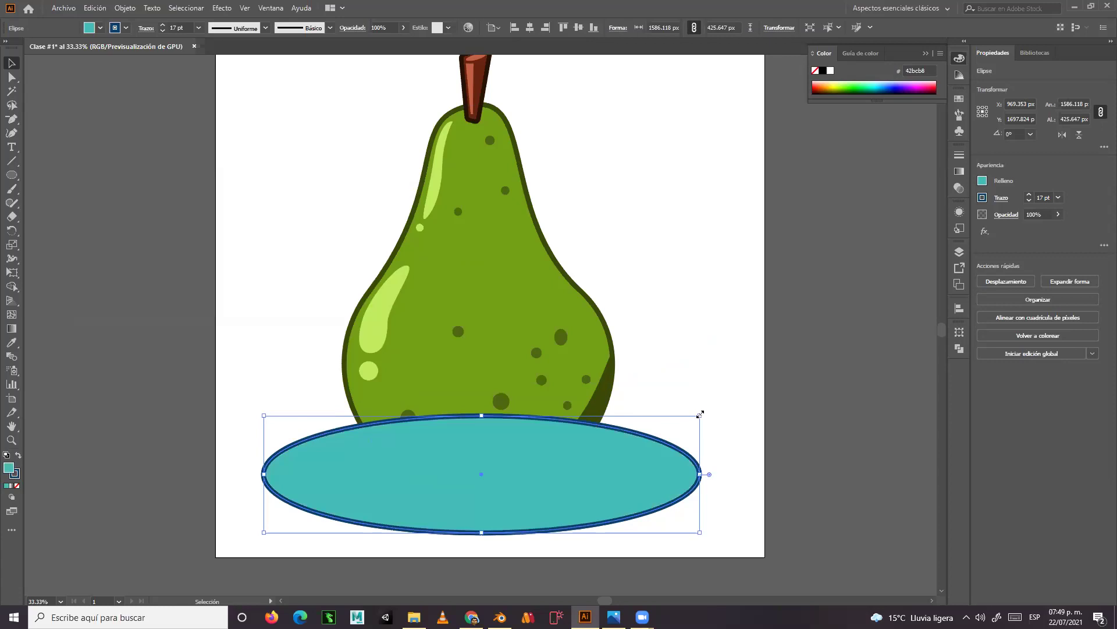
pyautogui.moveTo(701, 415); pyautogui.dragTo(657, 444)
pyautogui.moveTo(263, 532); pyautogui.dragTo(309, 501)
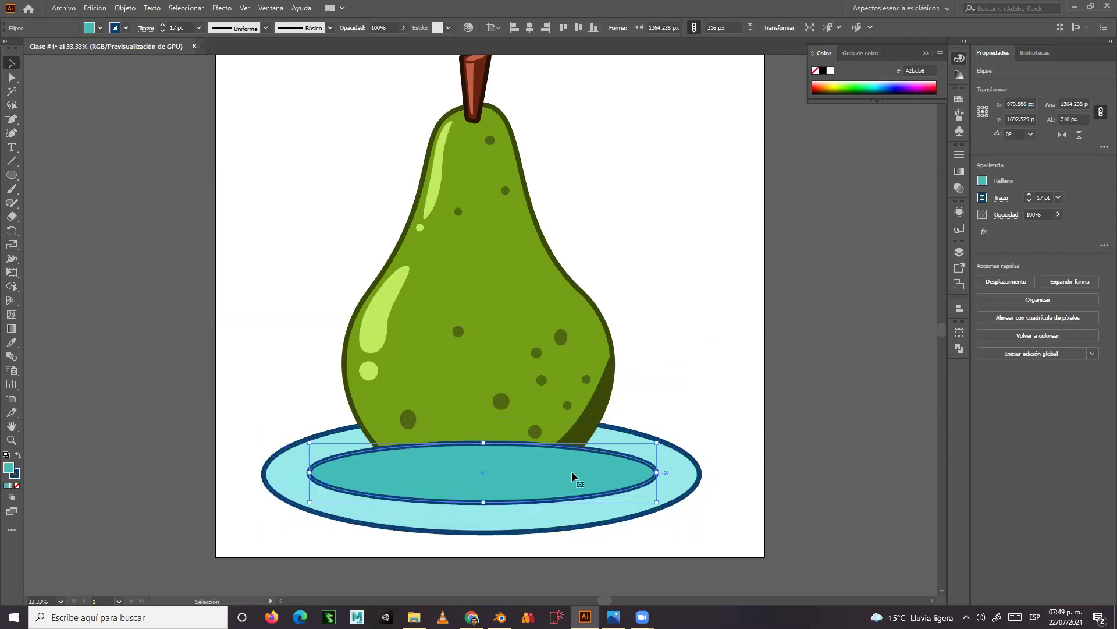
# - Send both the light cyan and the teal ellipse behind the pear, and deselect them
pyautogui.moveTo(678, 399); pyautogui.dragTo(633, 474)
pyautogui.rightClick(633, 473)
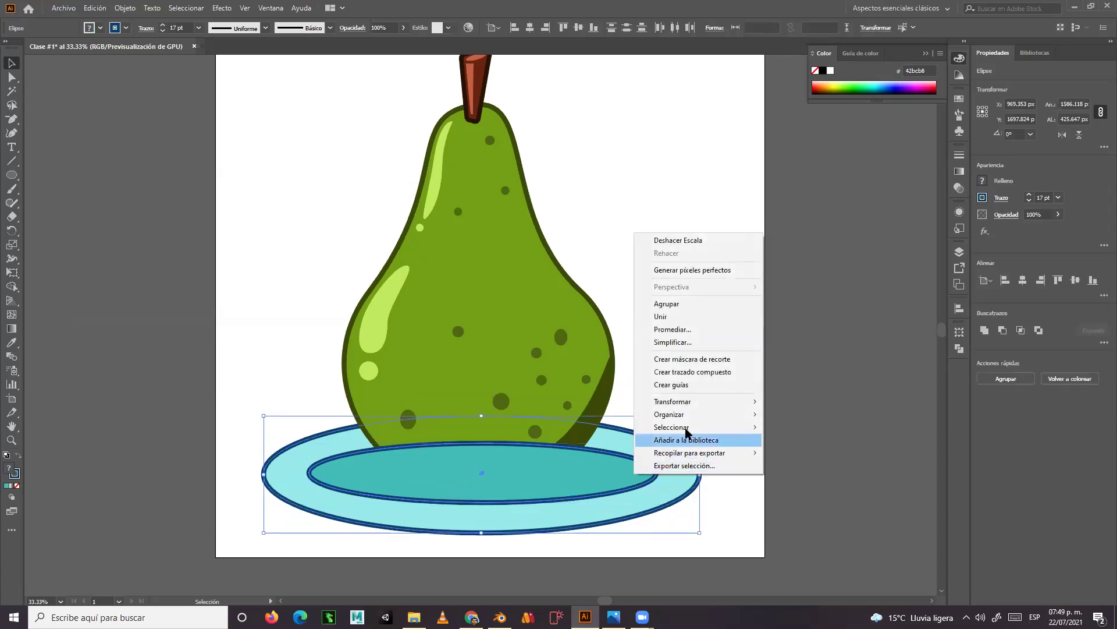
pyautogui.moveTo(692, 415)
pyautogui.click(774, 453)
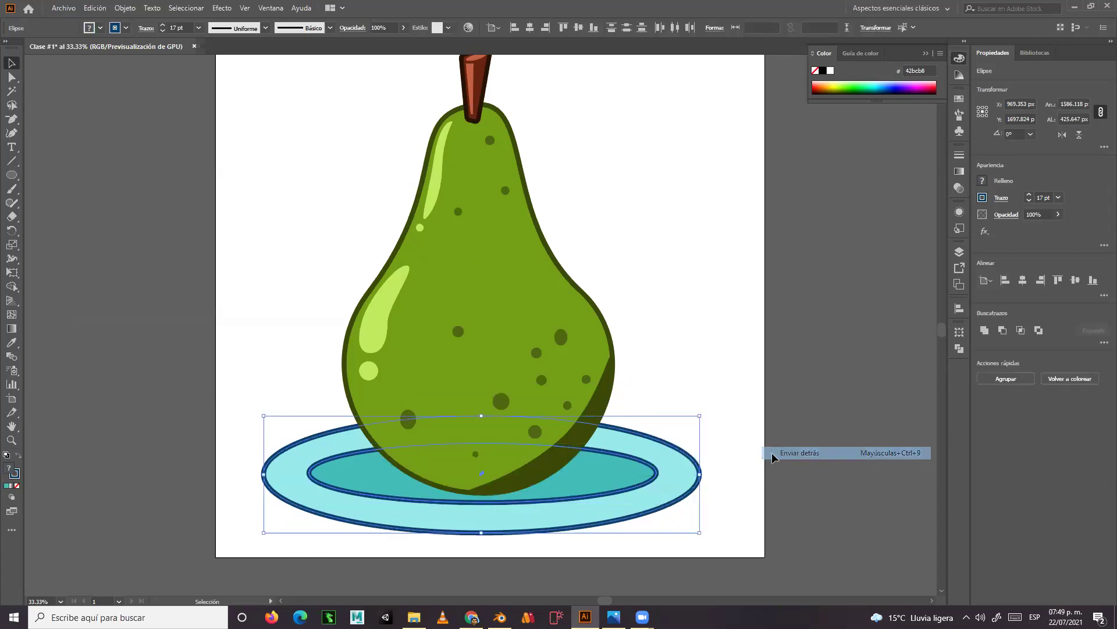
pyautogui.click(741, 378)
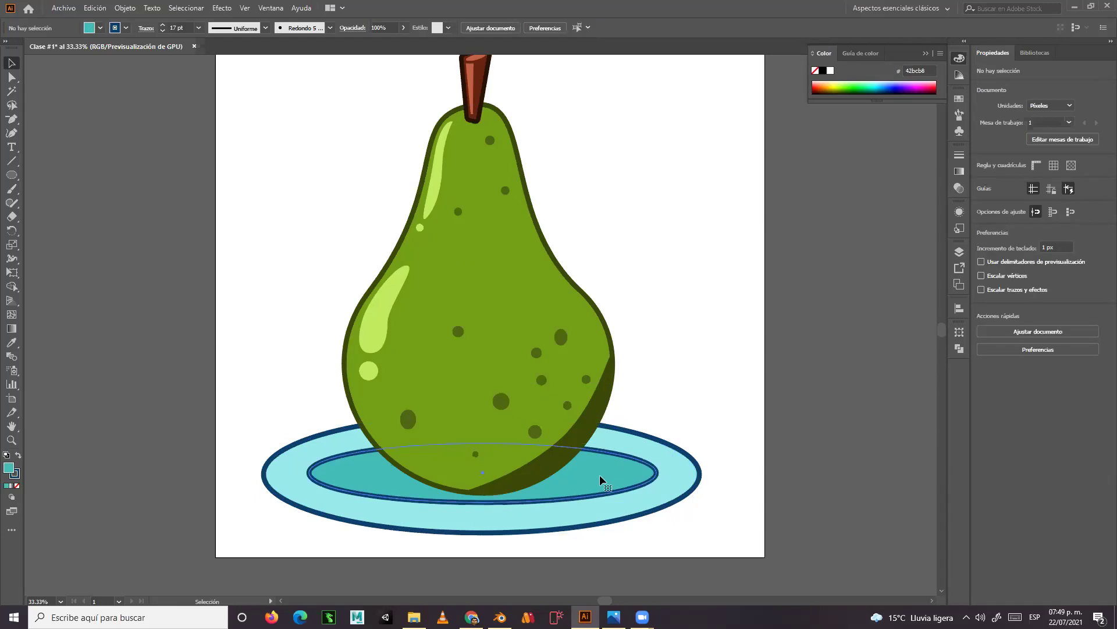
# - Reposition the teal inner ellipse and enlarge it in height and width to leave a narrow light cyan rim, and deselect it
pyautogui.click(600, 474)
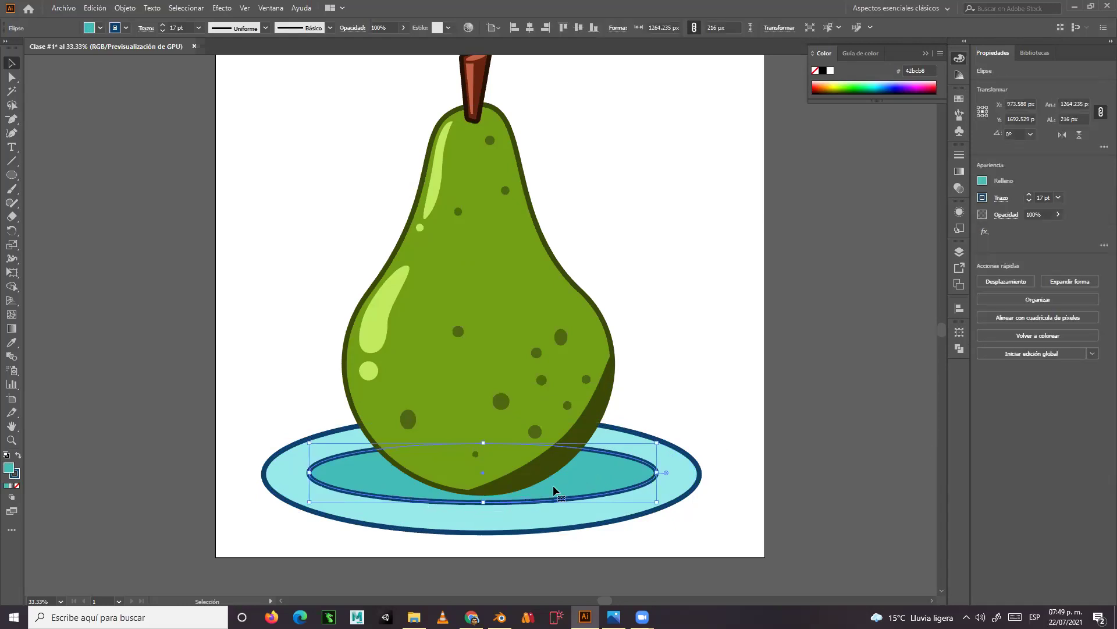
pyautogui.moveTo(555, 483); pyautogui.dragTo(551, 483)
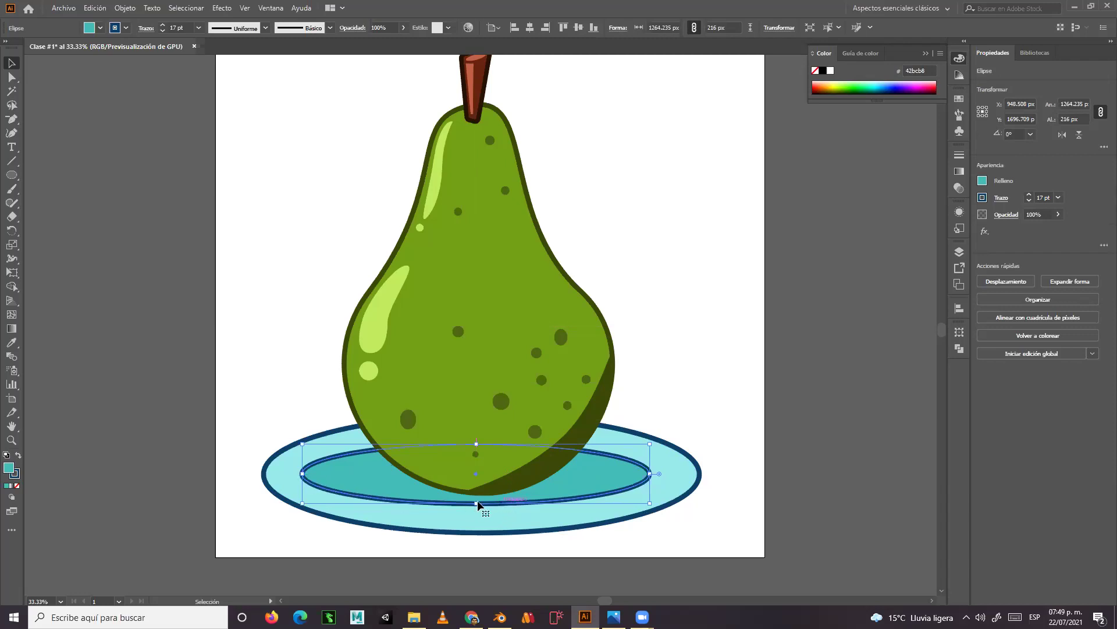
pyautogui.moveTo(476, 506); pyautogui.dragTo(477, 513)
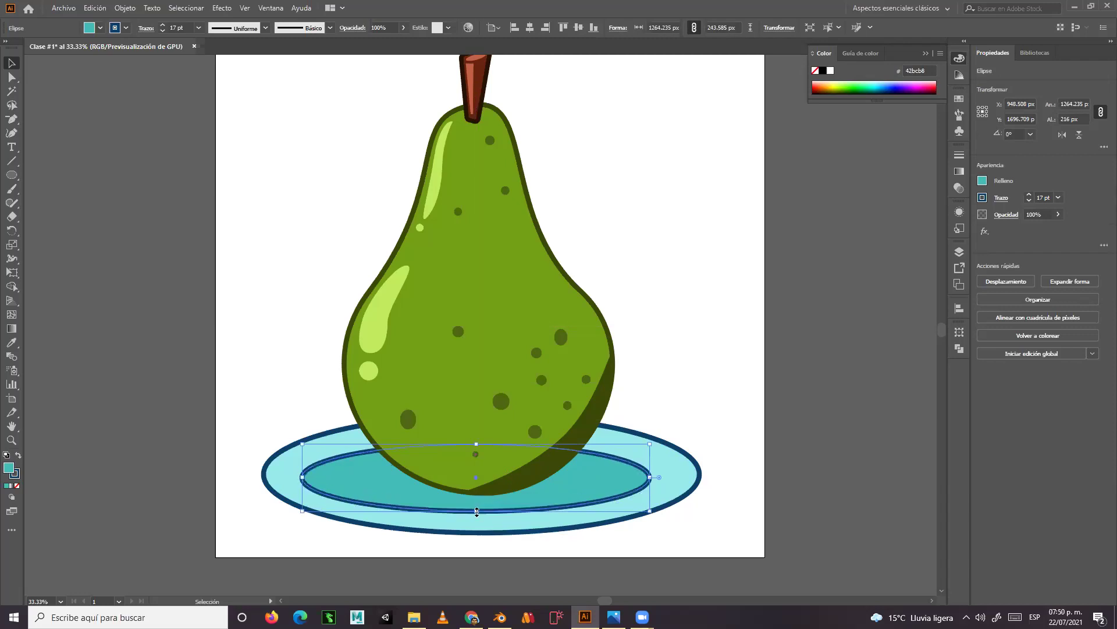
pyautogui.moveTo(476, 444); pyautogui.dragTo(476, 429)
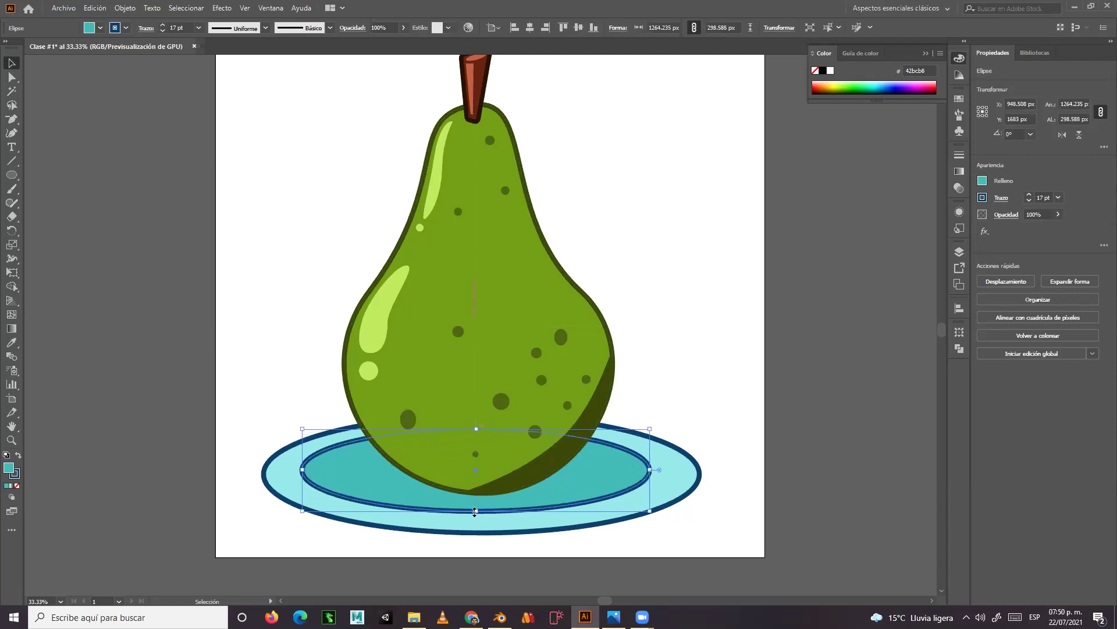
pyautogui.moveTo(302, 472); pyautogui.dragTo(288, 472)
pyautogui.moveTo(650, 473); pyautogui.dragTo(666, 474)
pyautogui.click(703, 379)
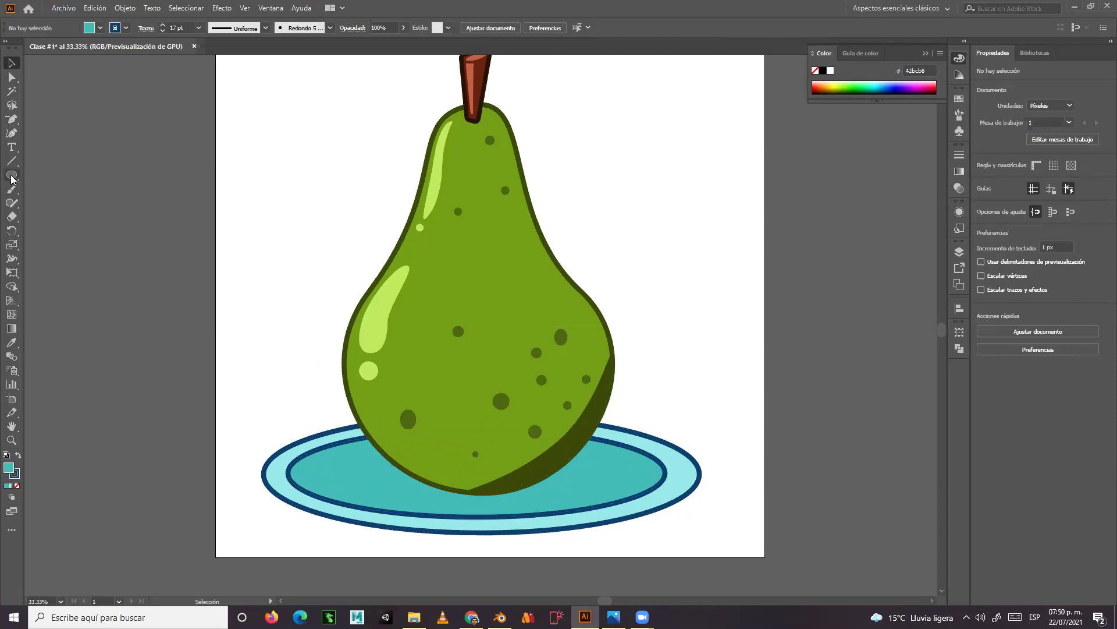
# - Draw a black ellipse without outline, about 890 by 232 px, over the base of the pear as its shadow
pyautogui.doubleClick(8, 469)
pyautogui.click(83, 357)
pyautogui.click(337, 217)
pyautogui.click(16, 475)
pyautogui.click(17, 485)
pyautogui.click(11, 174)
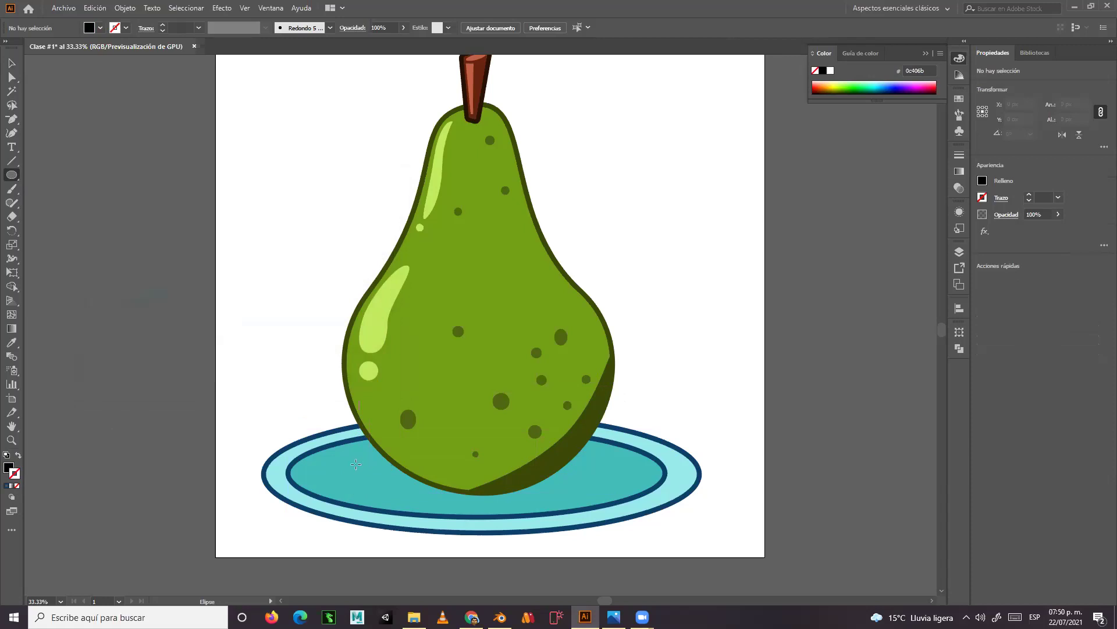
pyautogui.moveTo(356, 463); pyautogui.dragTo(600, 504)
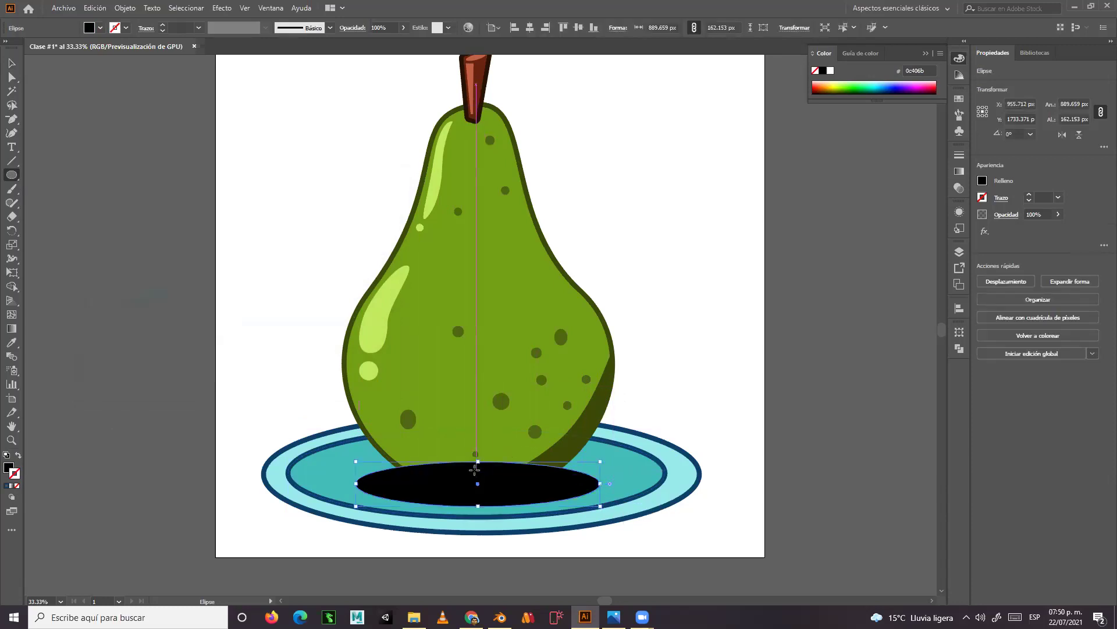
pyautogui.moveTo(478, 461); pyautogui.dragTo(478, 441)
pyautogui.press('v')
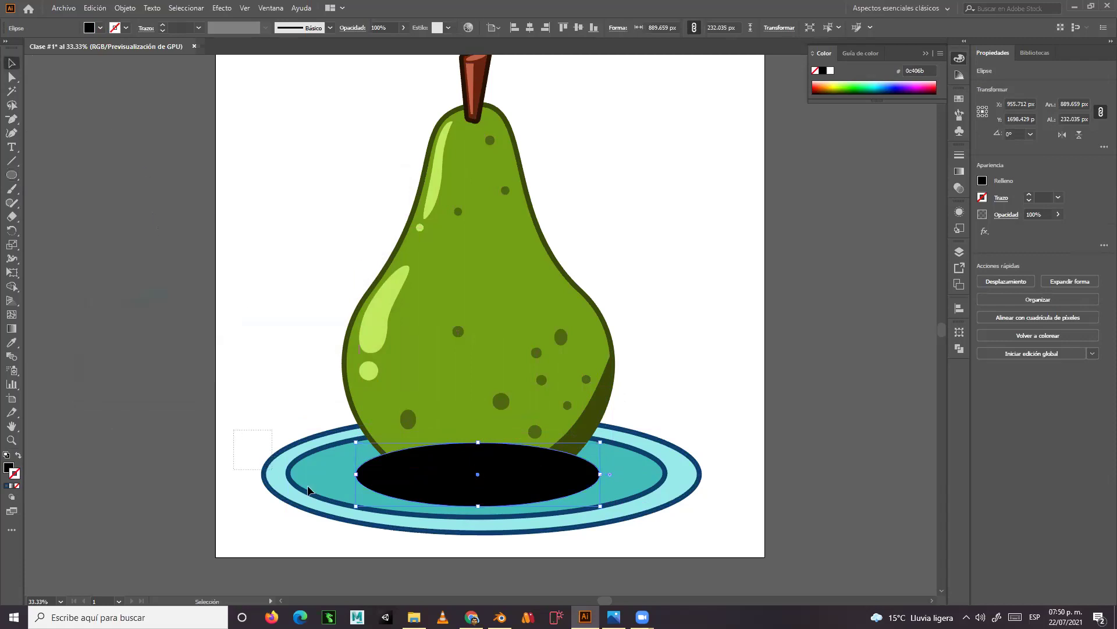
# - Send the black ellipse and both plate ellipses to the back, behind the pear, and deselect them
pyautogui.keyDown('shift'); pyautogui.click(364, 495); pyautogui.keyUp('shift')
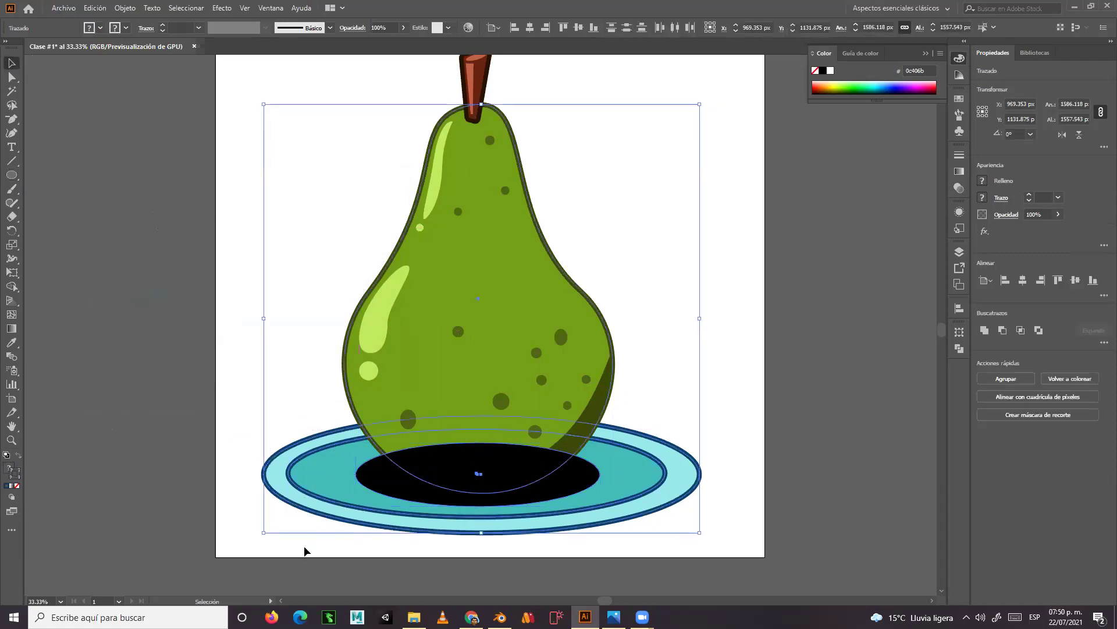
pyautogui.click(334, 560)
pyautogui.click(373, 487)
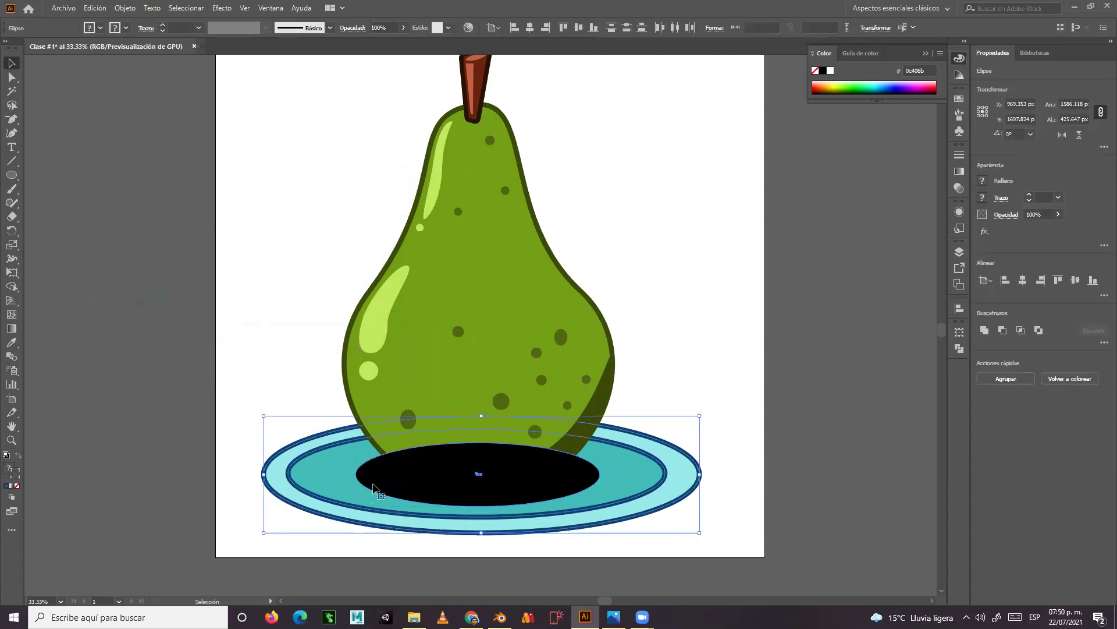
pyautogui.rightClick(373, 487)
pyautogui.moveTo(441, 425)
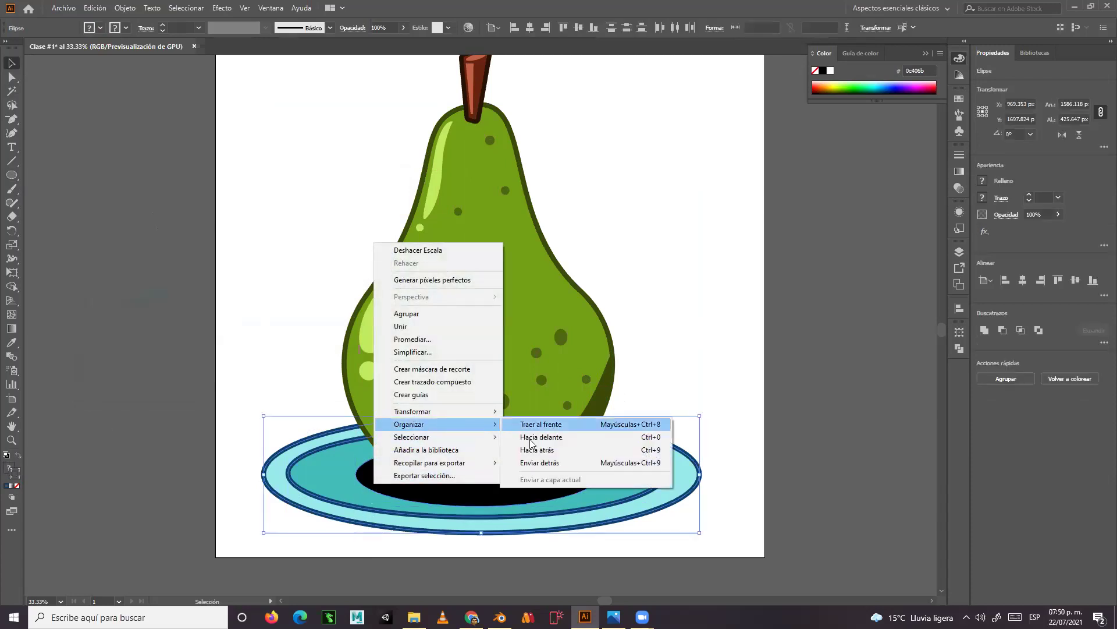
pyautogui.click(536, 463)
pyautogui.click(665, 436)
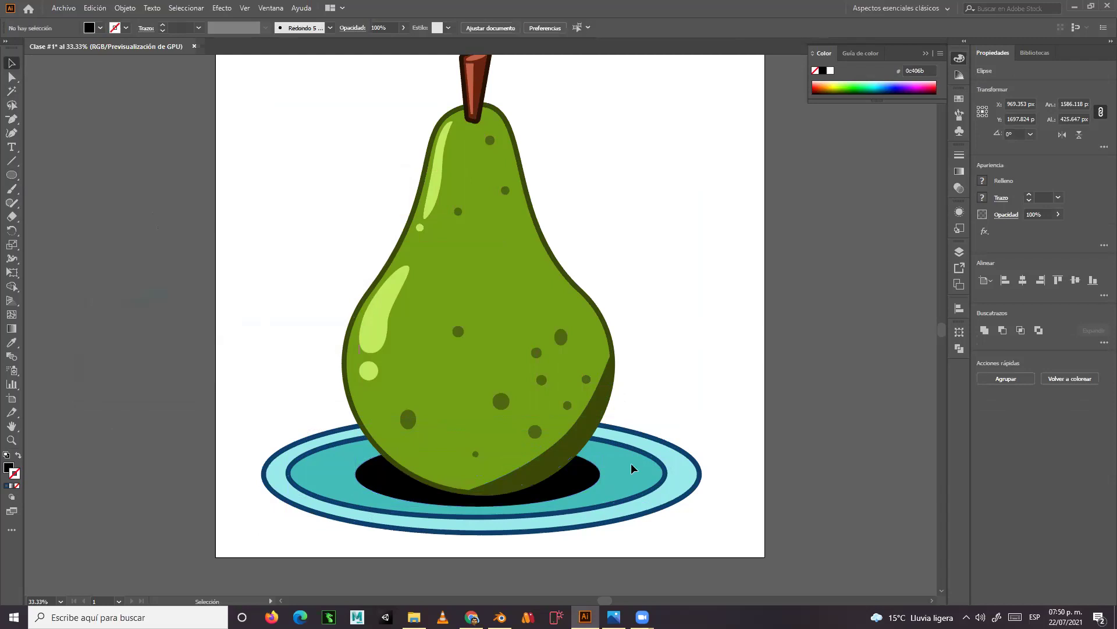
# - Set the black shadow ellipse's opacity to 53%
pyautogui.click(570, 494)
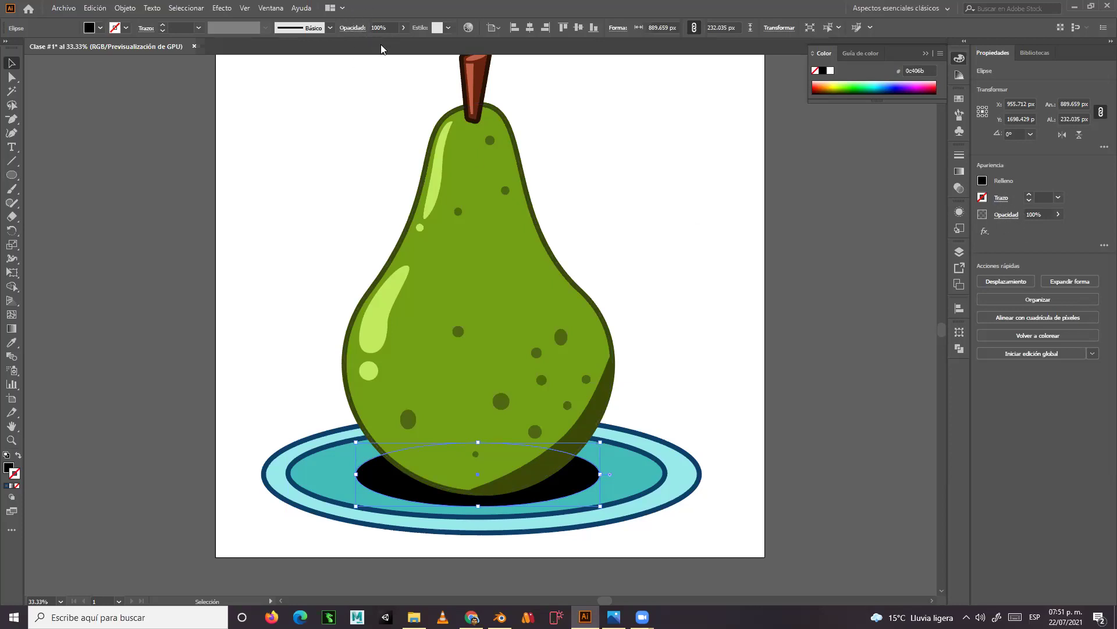
pyautogui.click(1060, 214)
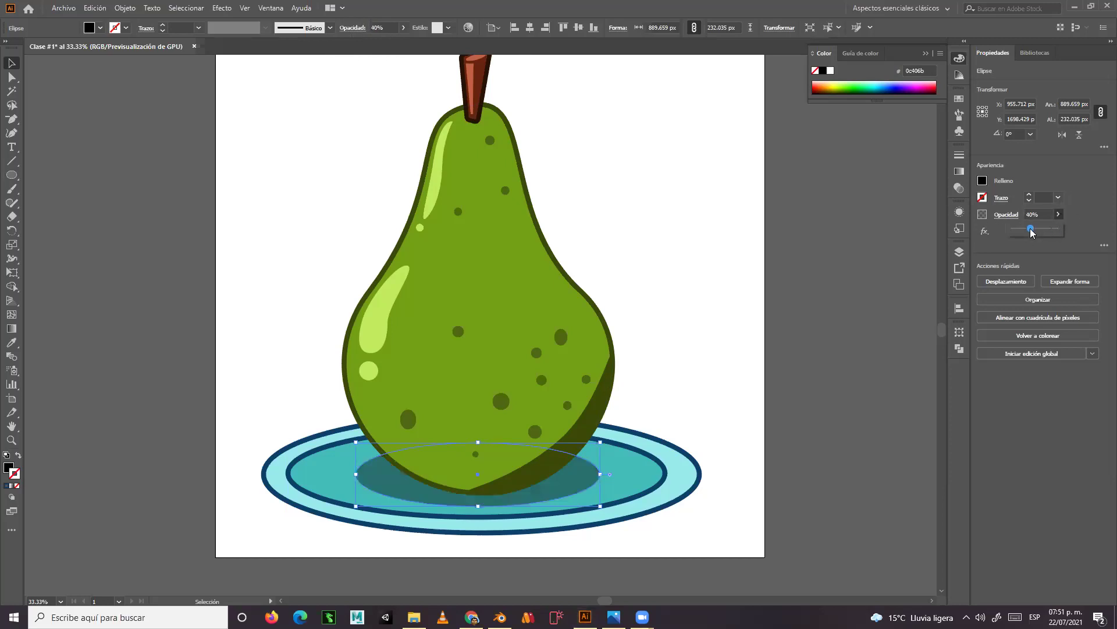
pyautogui.click(1036, 229)
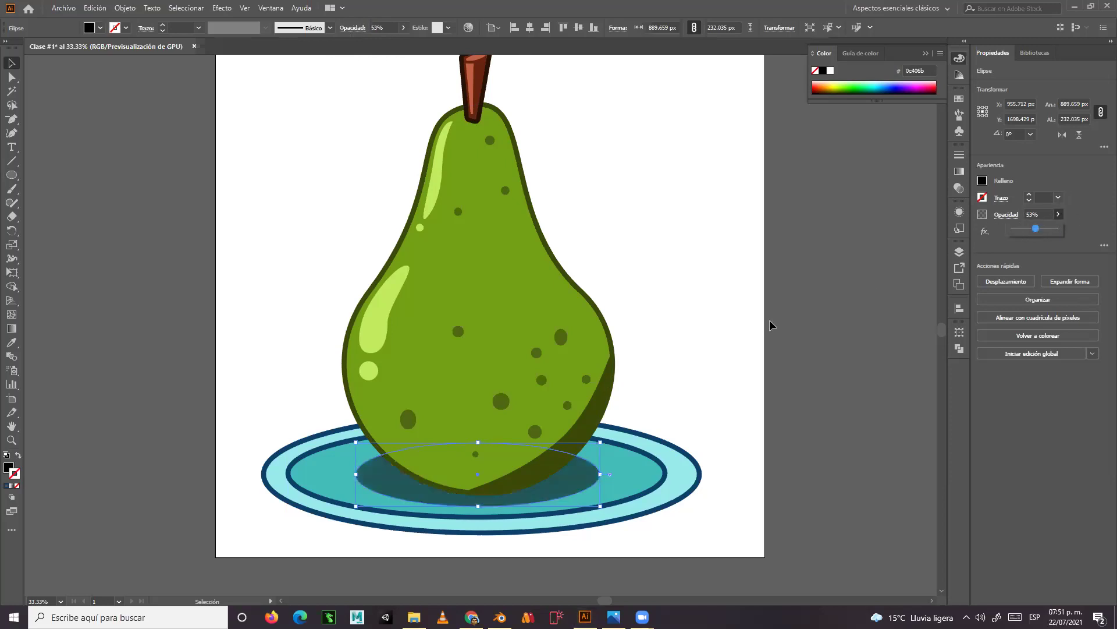
pyautogui.click(688, 328)
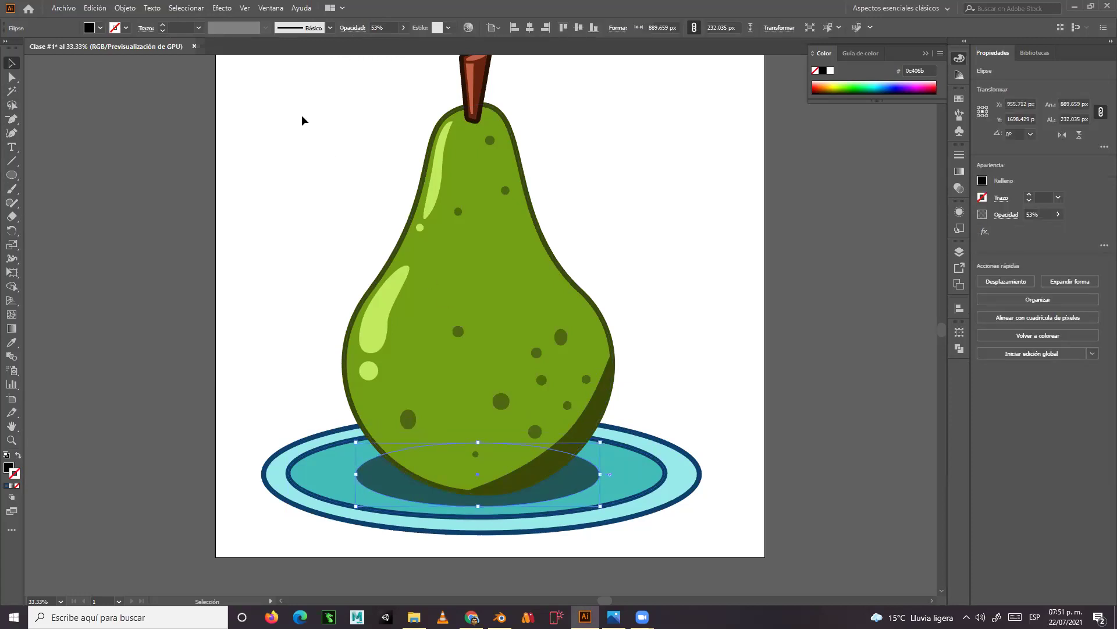
# - Apply a Gaussian blur with a 10-pixel radius and preview enabled to the shadow ellipse, and deselect it
pyautogui.click(222, 8)
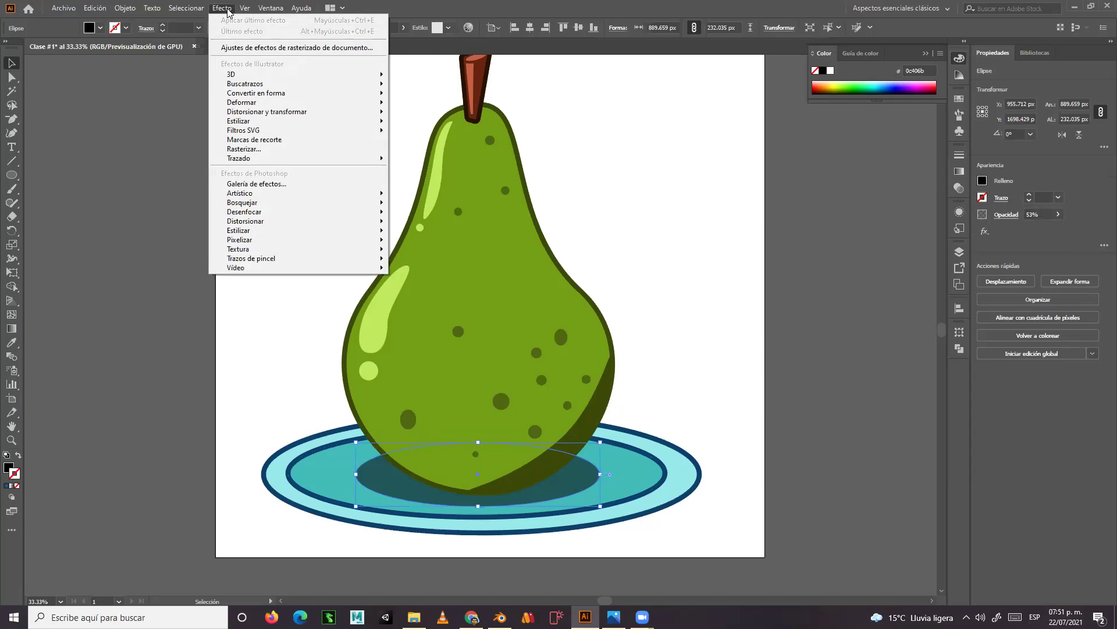
pyautogui.moveTo(276, 213)
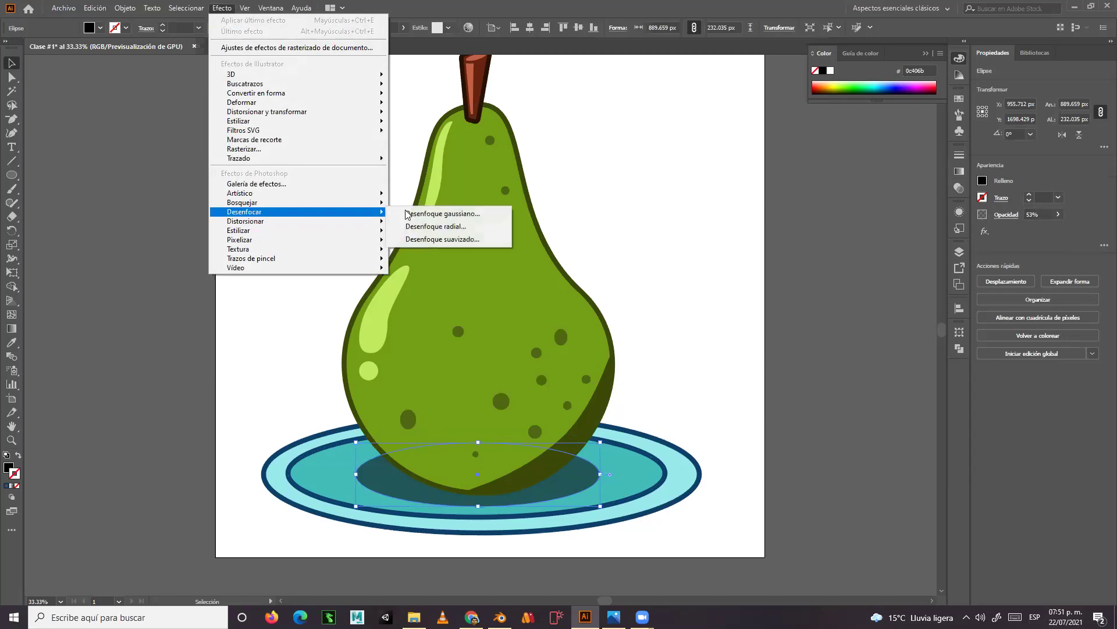
pyautogui.click(465, 218)
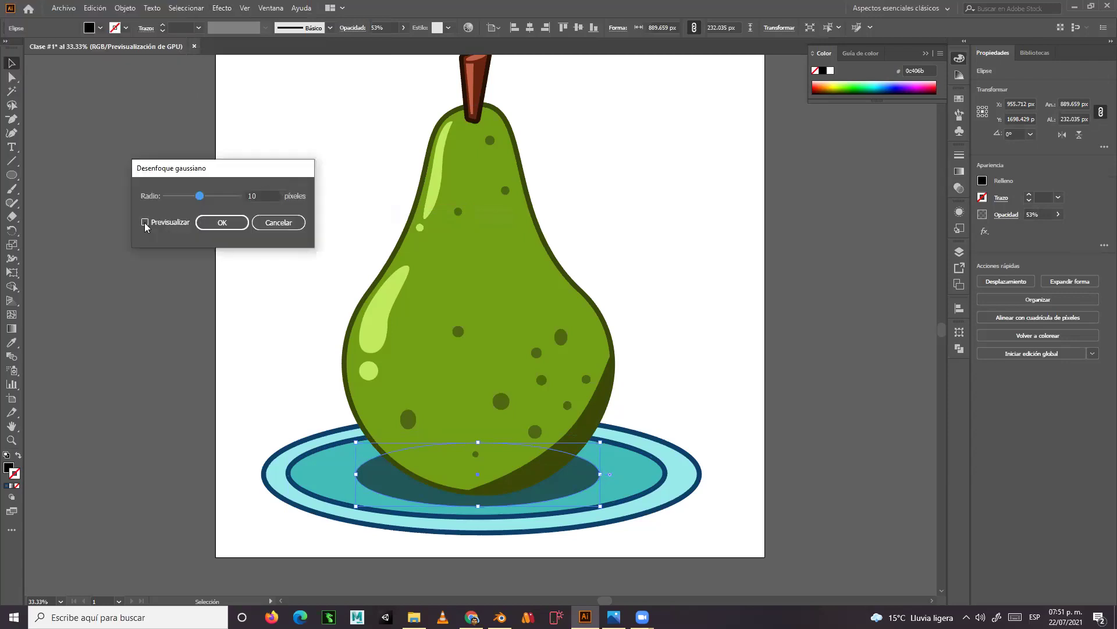
pyautogui.click(144, 222)
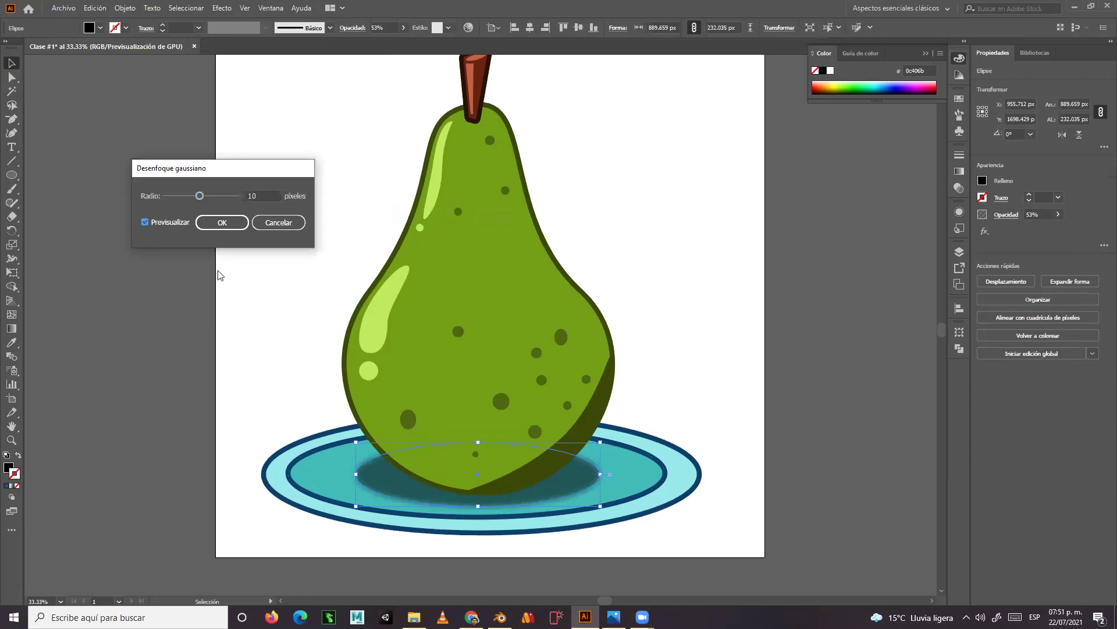
pyautogui.moveTo(199, 200)
pyautogui.mouseDown()
pyautogui.moveTo(181, 199)
pyautogui.moveTo(218, 201)
pyautogui.moveTo(199, 200)
pyautogui.mouseUp()
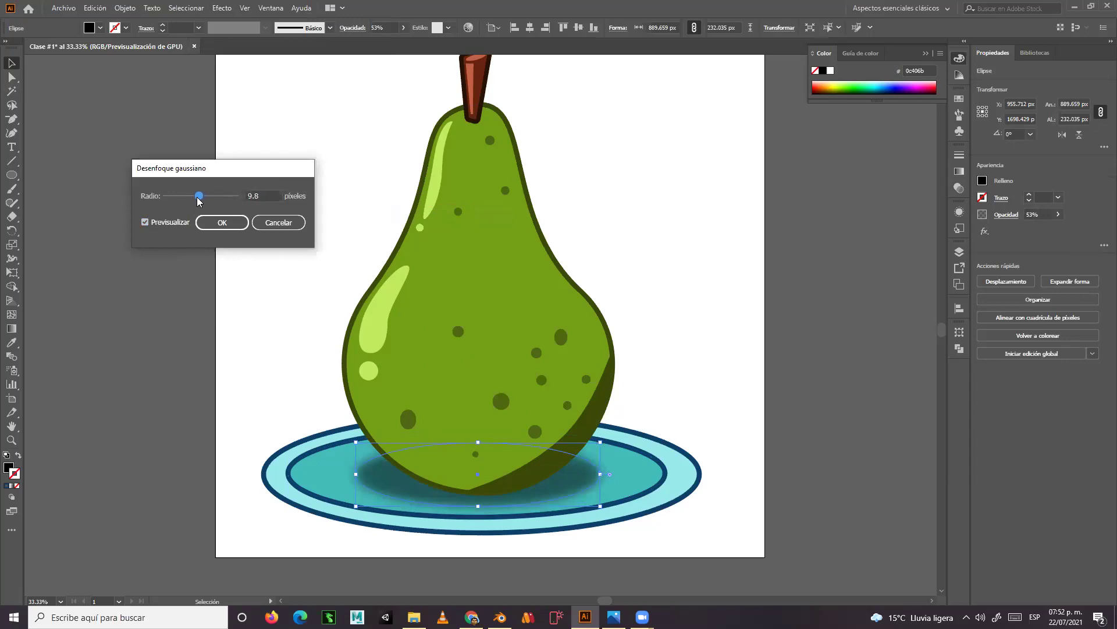
pyautogui.click(259, 196)
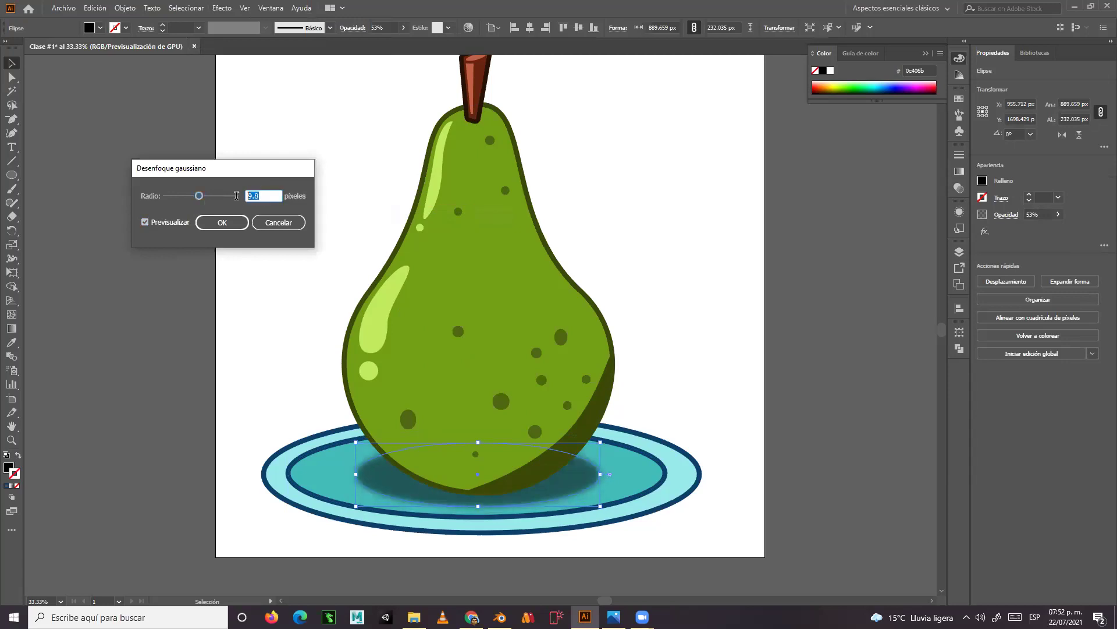
pyautogui.click(228, 221)
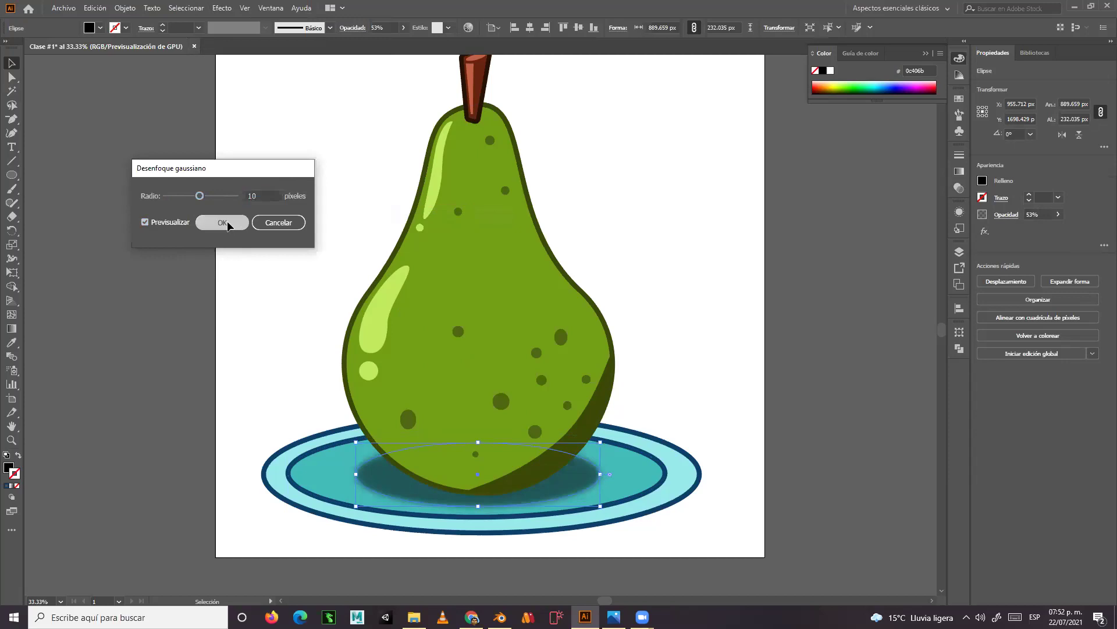
pyautogui.click(172, 408)
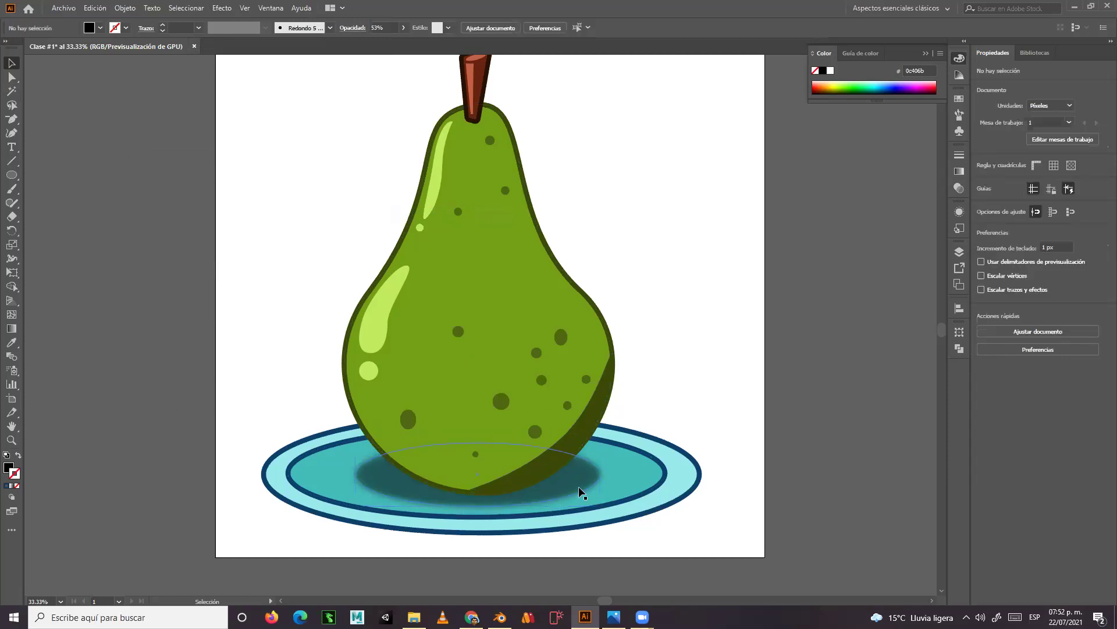
# - Stretch the blurred shadow slightly downward and widen it on both sides, and deselect it
pyautogui.click(599, 489)
pyautogui.moveTo(478, 510); pyautogui.dragTo(478, 512)
pyautogui.moveTo(600, 475); pyautogui.dragTo(612, 475)
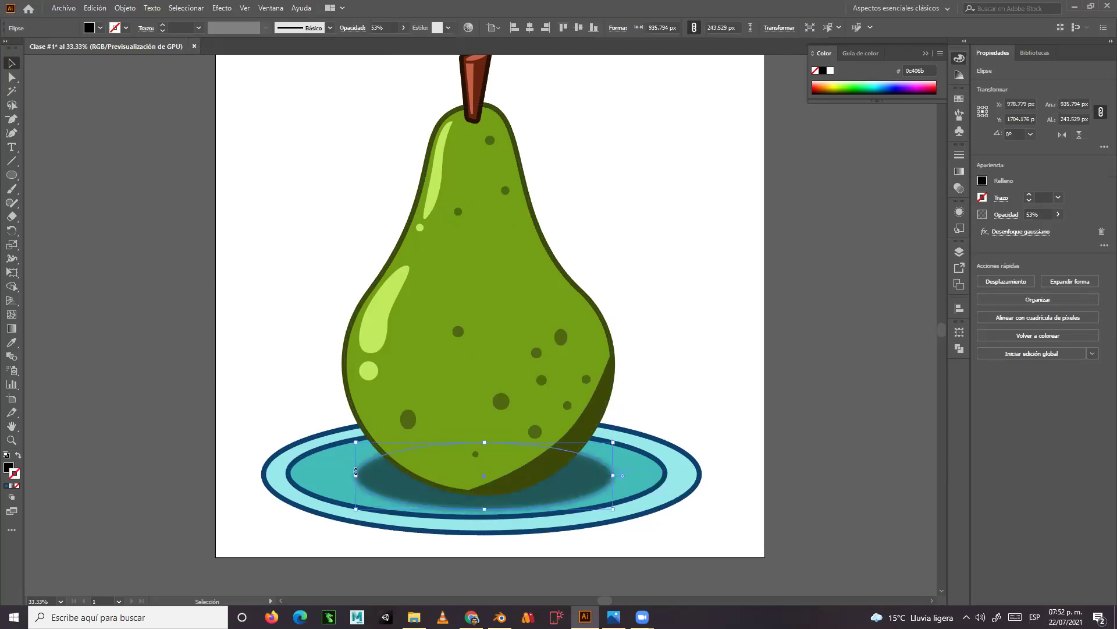
pyautogui.moveTo(356, 475); pyautogui.dragTo(345, 476)
pyautogui.click(660, 303)
# - Send the teal inner plate ellipse to the very back, behind the light cyan one
pyautogui.press('space')
pyautogui.moveTo(646, 262); pyautogui.dragTo(649, 236)
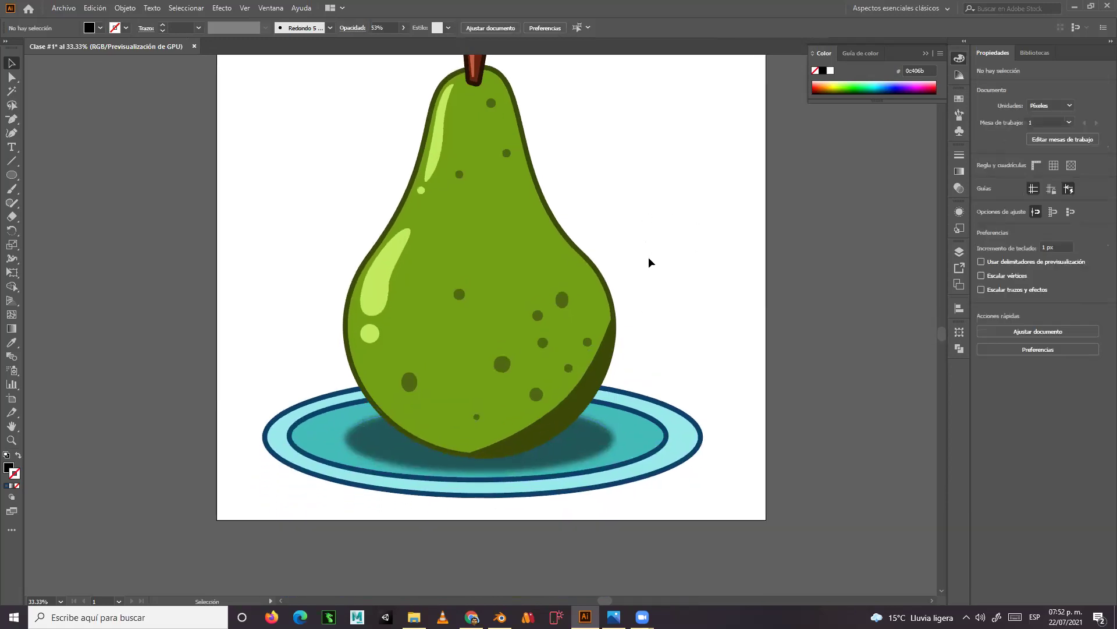
pyautogui.press('space')
pyautogui.moveTo(643, 246); pyautogui.dragTo(654, 312)
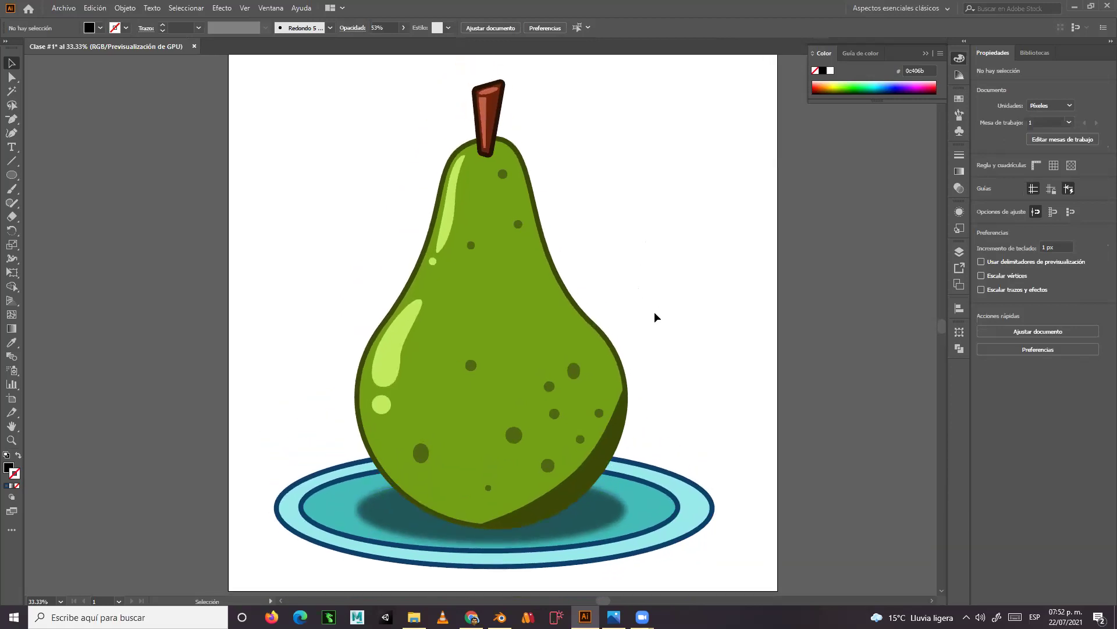
pyautogui.hotkey('ctrl', '-')
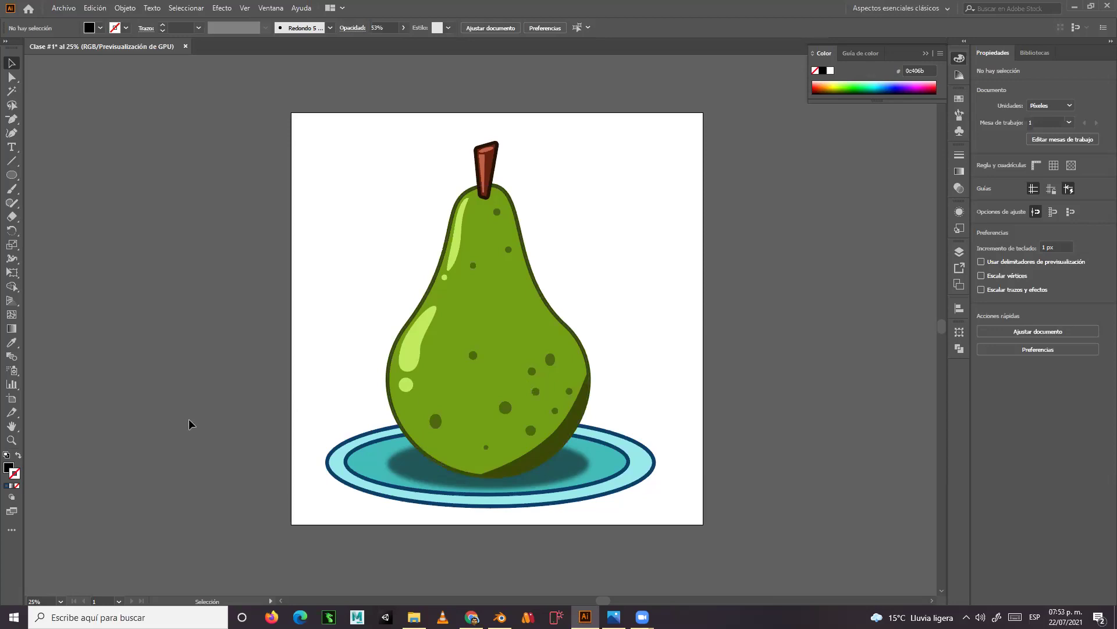
pyautogui.click(361, 446)
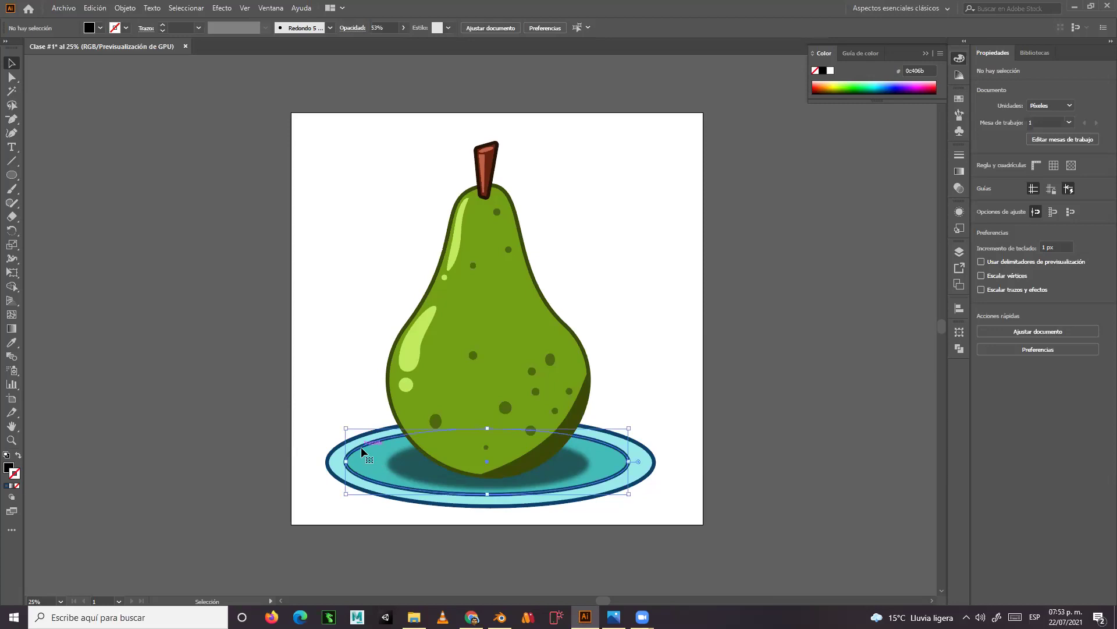
pyautogui.rightClick(361, 446)
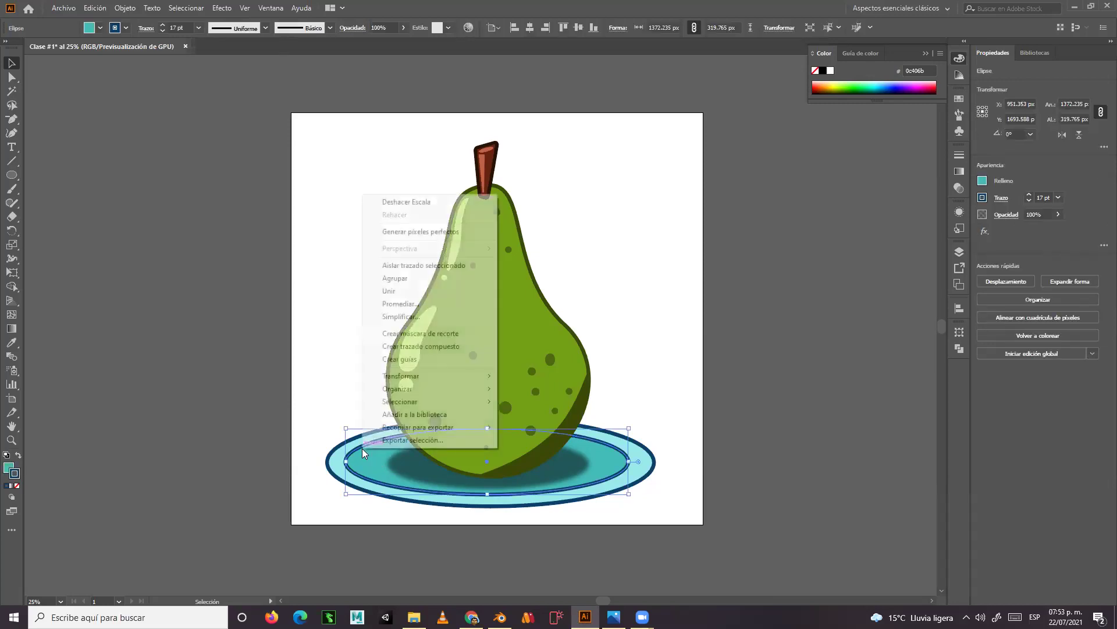
pyautogui.moveTo(440, 393)
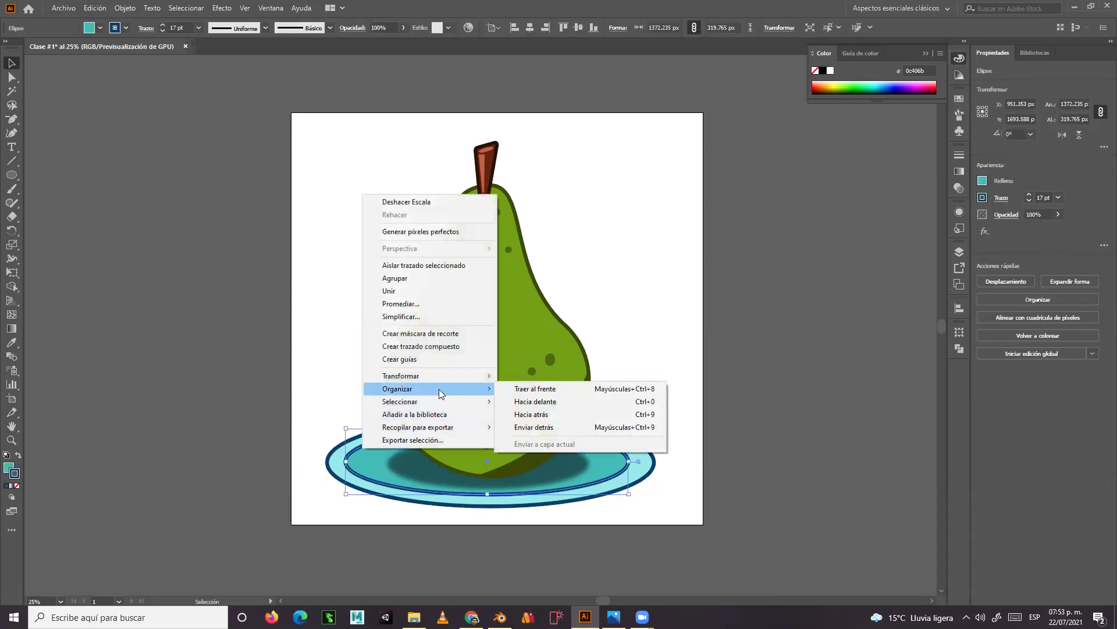
pyautogui.click(541, 427)
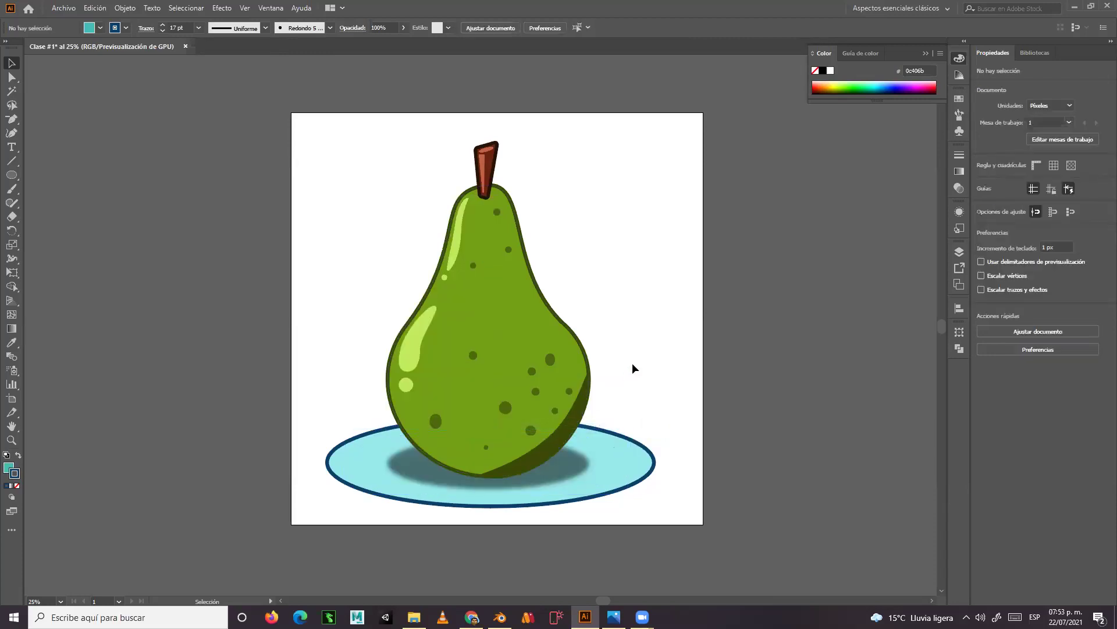
# - Send the light cyan outer plate ellipse to the very back, behind the teal one, and deselect it
pyautogui.click(329, 461)
pyautogui.rightClick(329, 462)
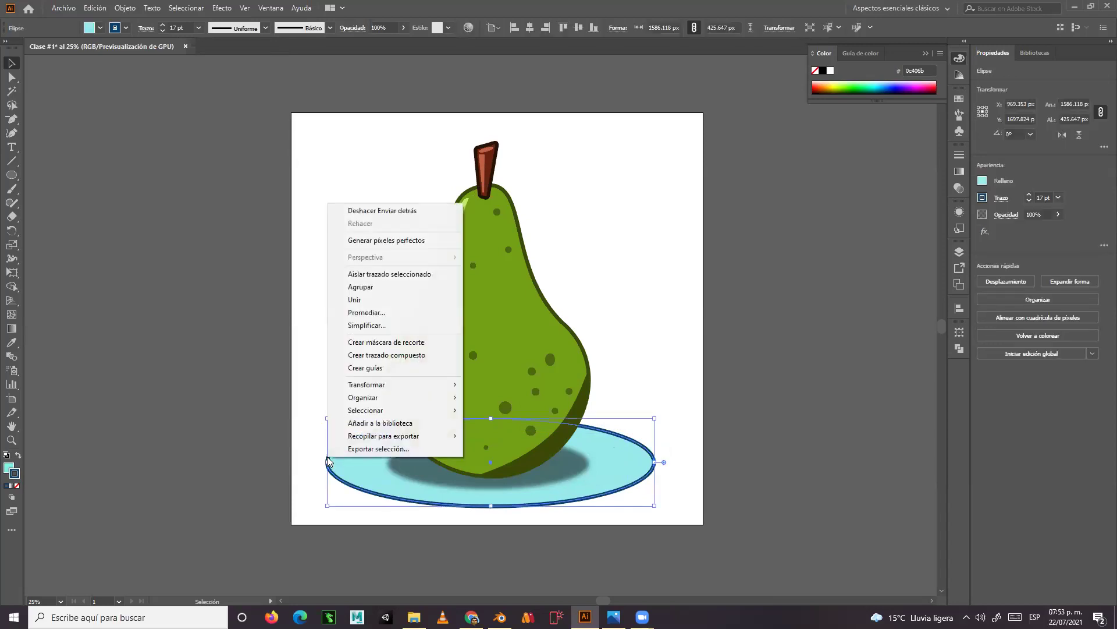
pyautogui.moveTo(398, 397)
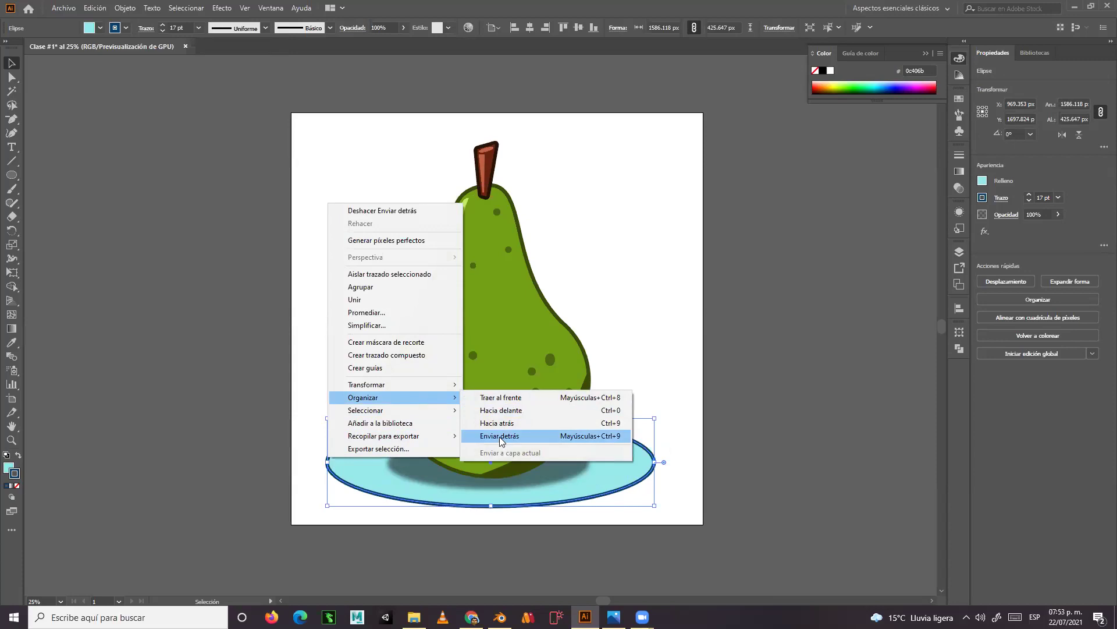
pyautogui.click(499, 436)
pyautogui.click(226, 447)
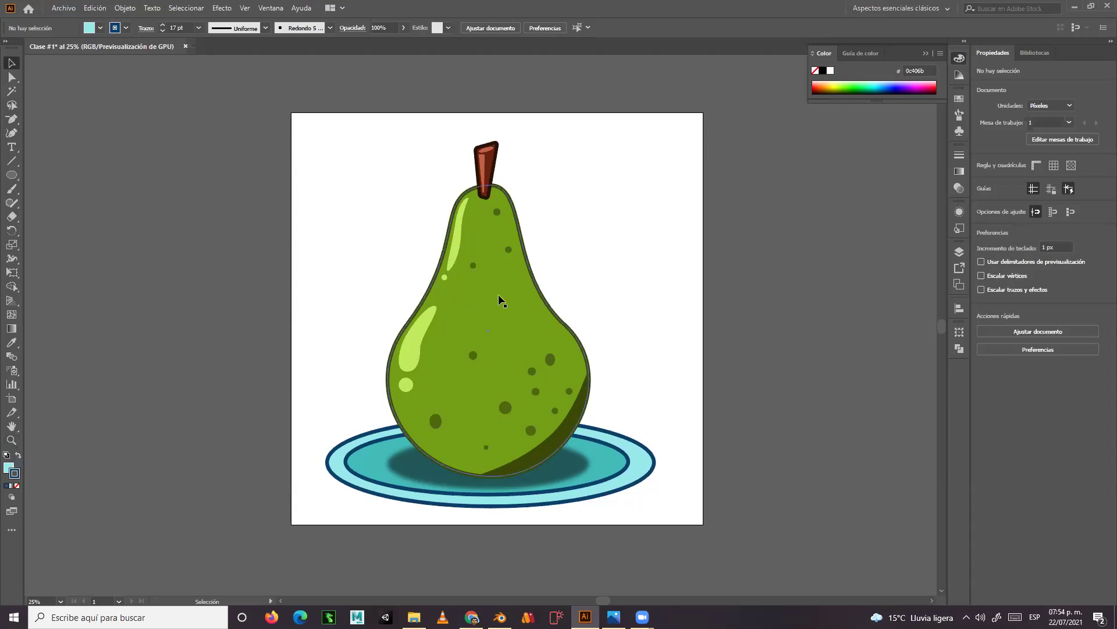
# - Draw an ellipse about 139 by 106 px with the pear's fill and outline over the stem's base, and shift it slightly left to centre it
pyautogui.click(513, 313)
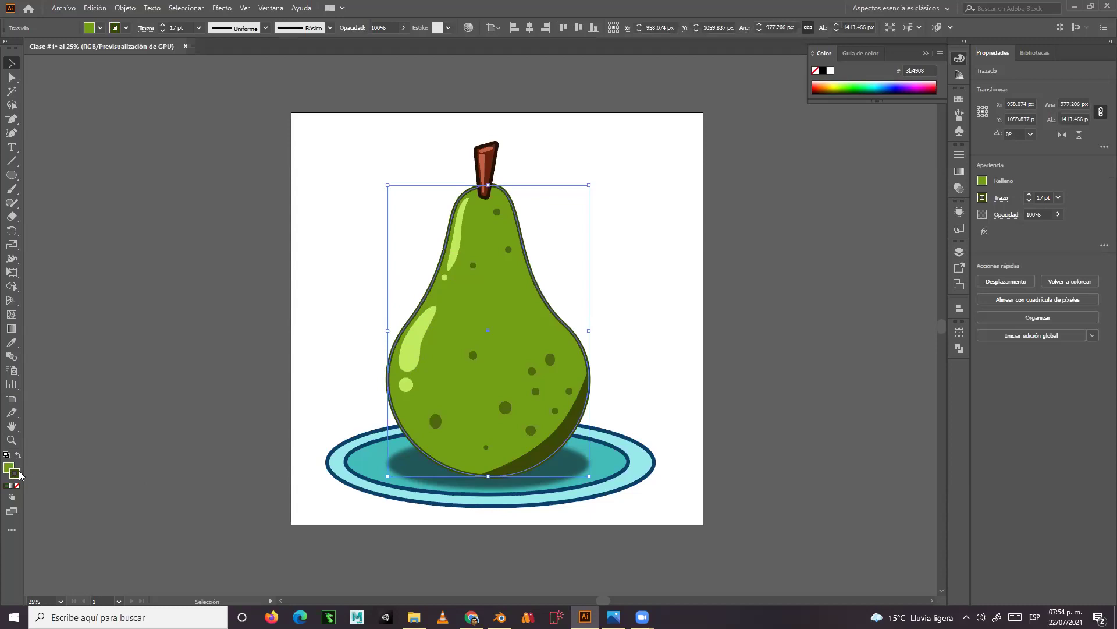
pyautogui.click(11, 439)
pyautogui.moveTo(452, 177); pyautogui.dragTo(699, 305)
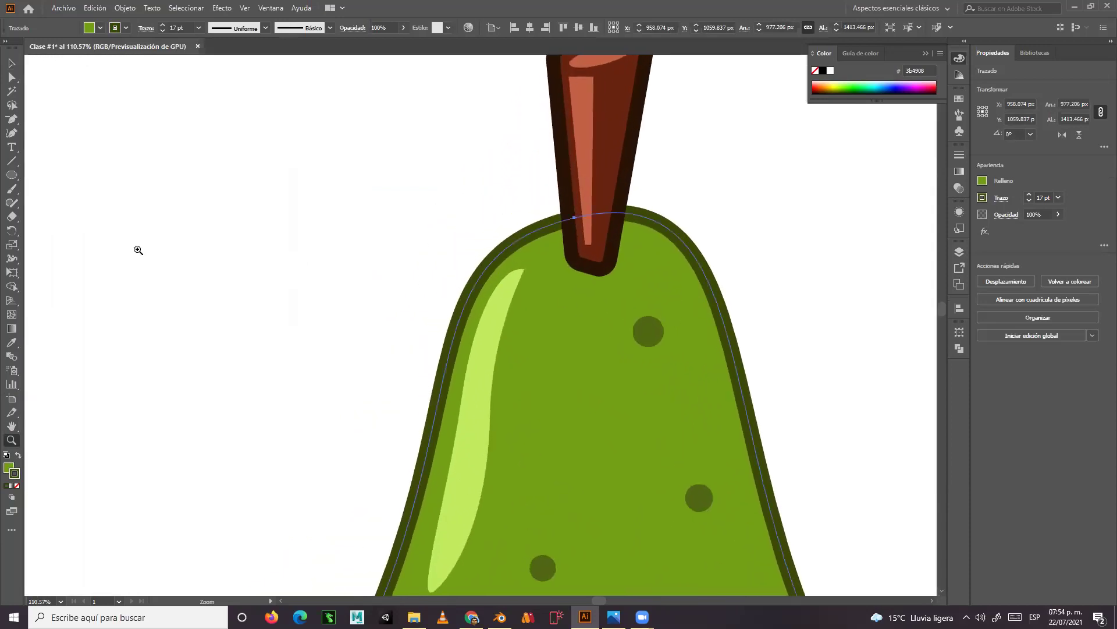
pyautogui.click(11, 62)
pyautogui.click(253, 131)
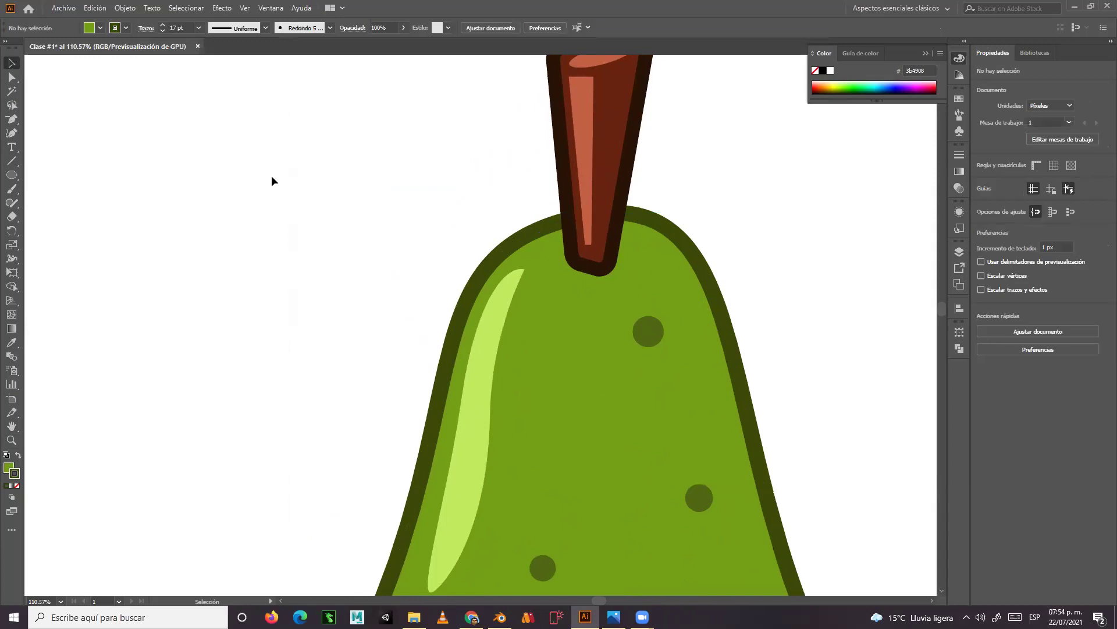
pyautogui.moveTo(556, 292); pyautogui.dragTo(427, 274)
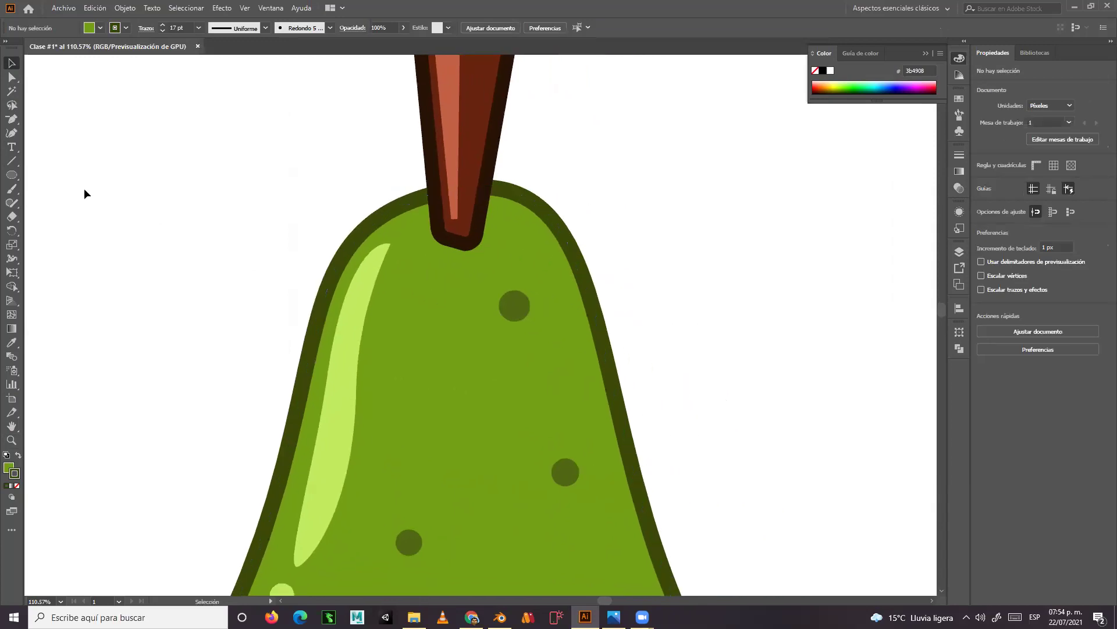
pyautogui.click(12, 174)
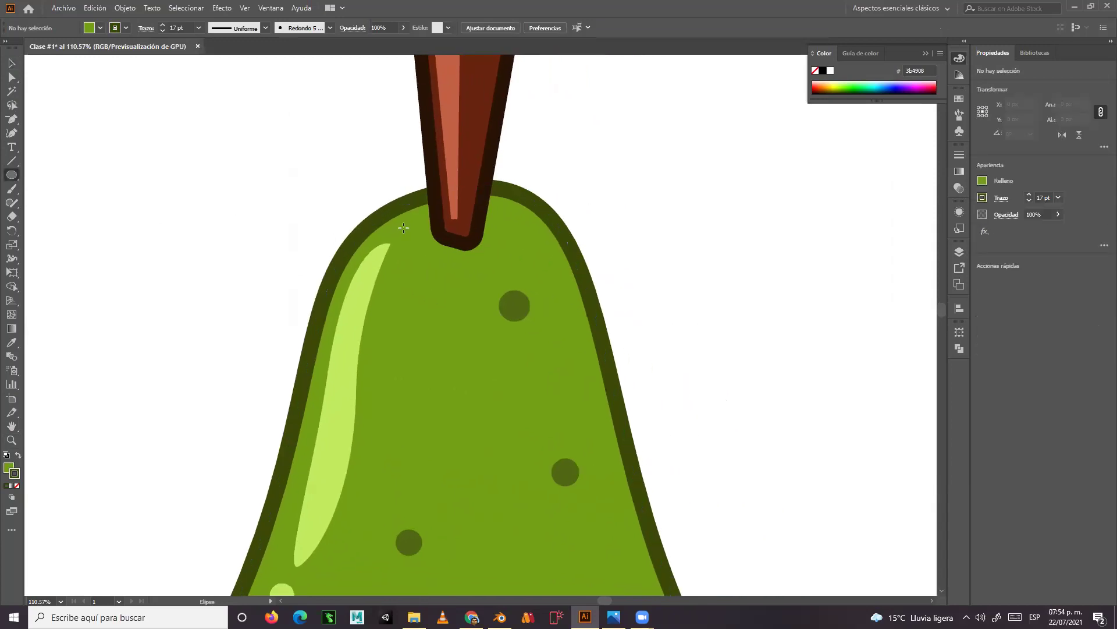
pyautogui.moveTo(399, 220); pyautogui.dragTo(527, 315)
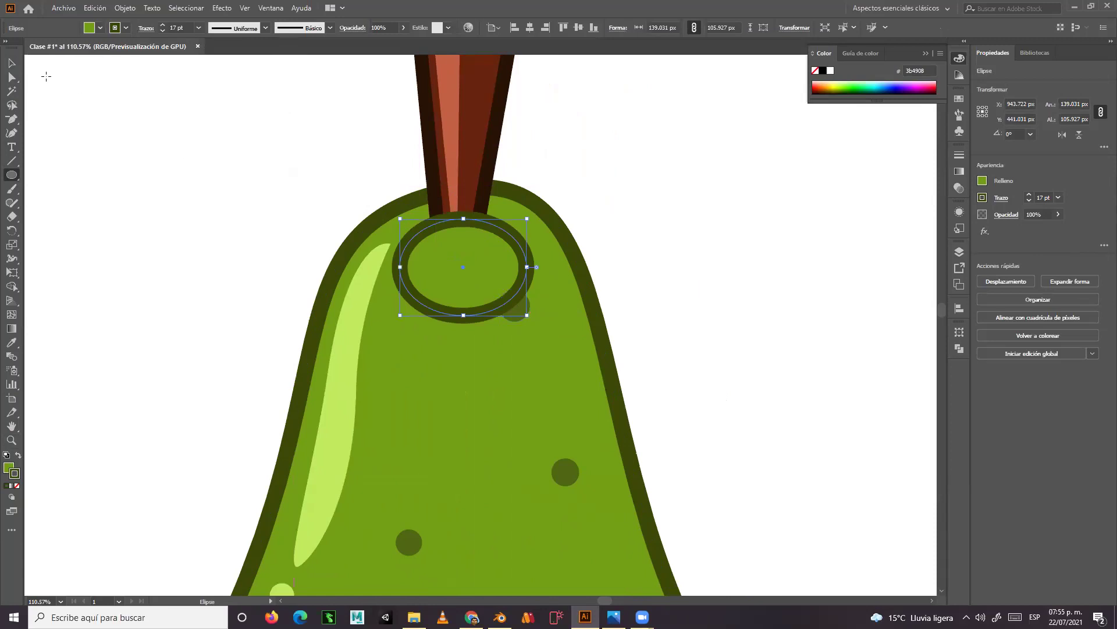
pyautogui.click(12, 63)
pyautogui.moveTo(486, 255); pyautogui.dragTo(475, 255)
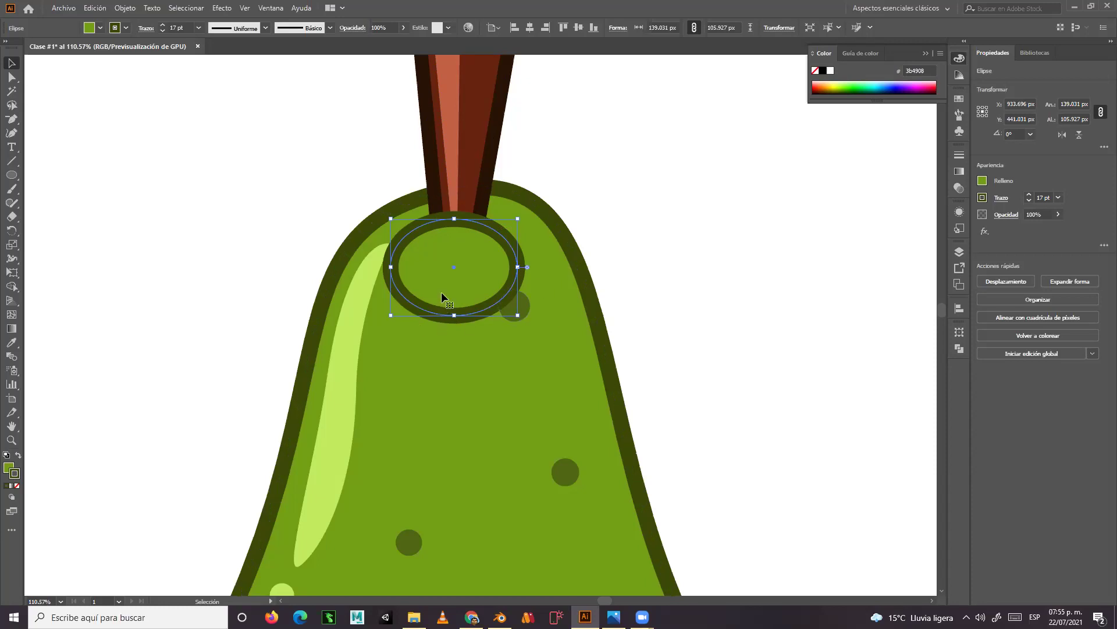
# - Delete the bottom anchor point of the small ellipse at the stem's base to leave an open arch, and deselect it
pyautogui.click(11, 77)
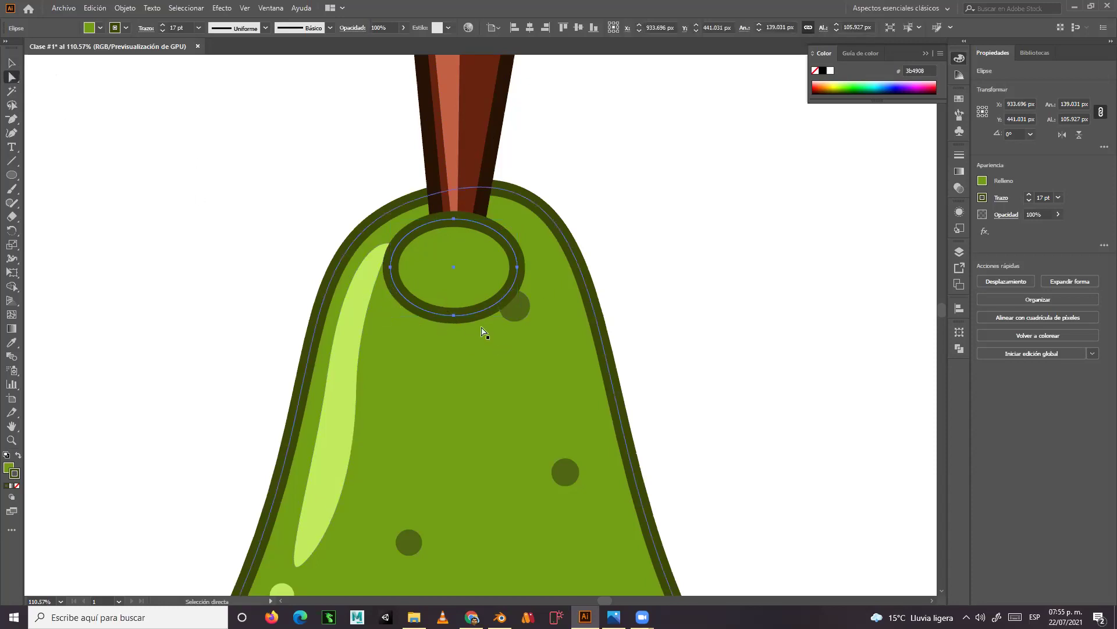
pyautogui.click(454, 316)
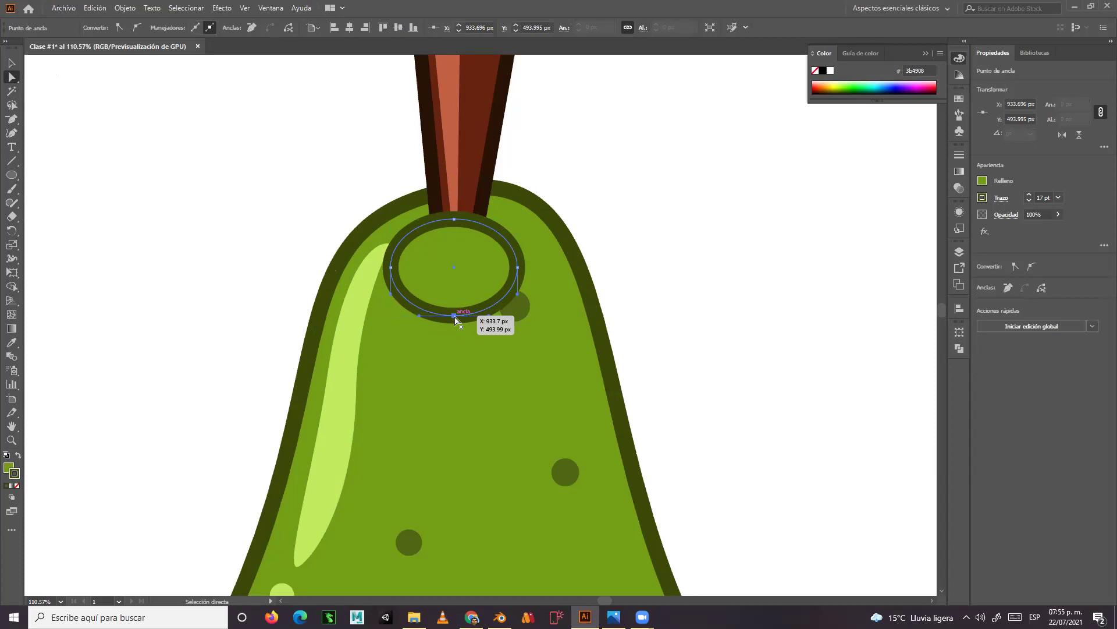
pyautogui.press('Delete')
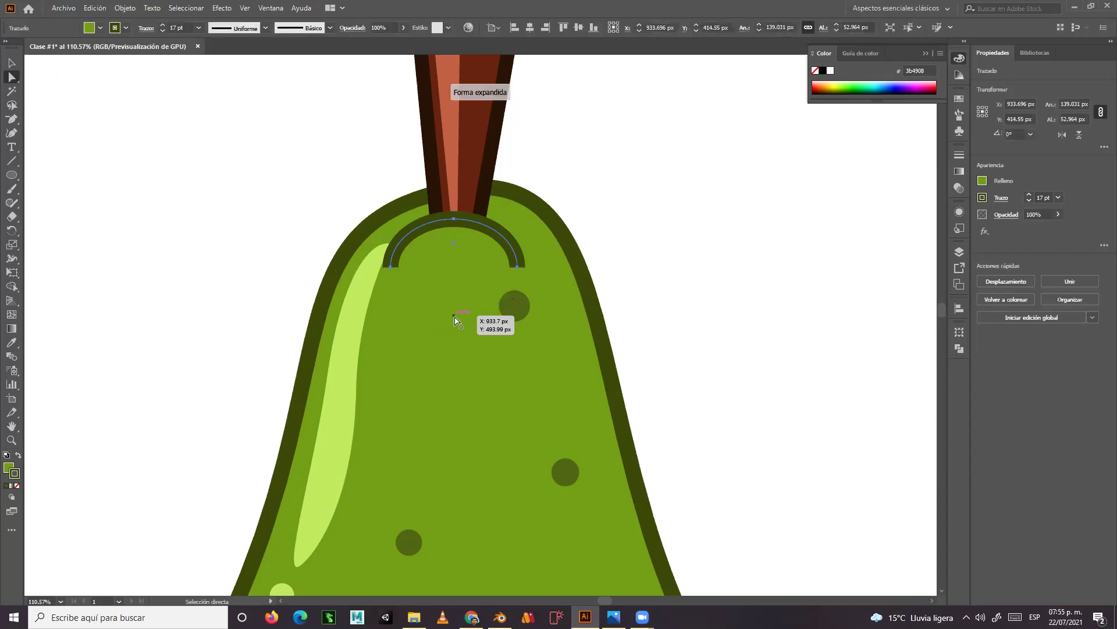
pyautogui.click(12, 62)
pyautogui.moveTo(470, 247); pyautogui.dragTo(473, 249)
pyautogui.click(618, 198)
pyautogui.hotkey('ctrl', '-')
pyautogui.hotkey('ctrl', '-')
pyautogui.hotkey('ctrl', '-')
pyautogui.hotkey('ctrl', '-')
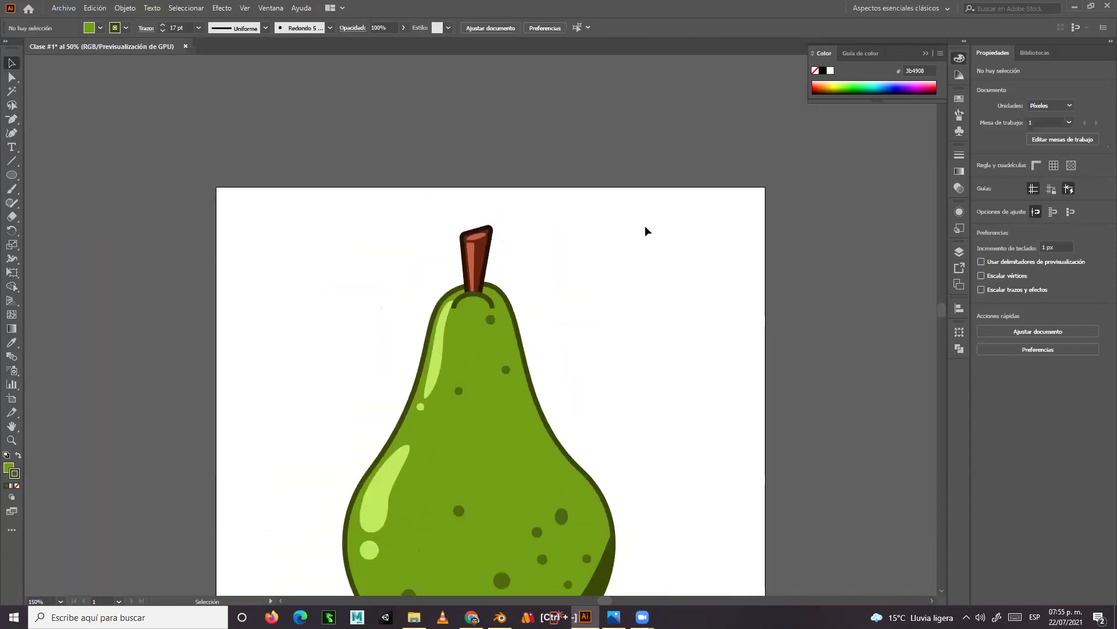
pyautogui.moveTo(606, 369); pyautogui.dragTo(644, 264)
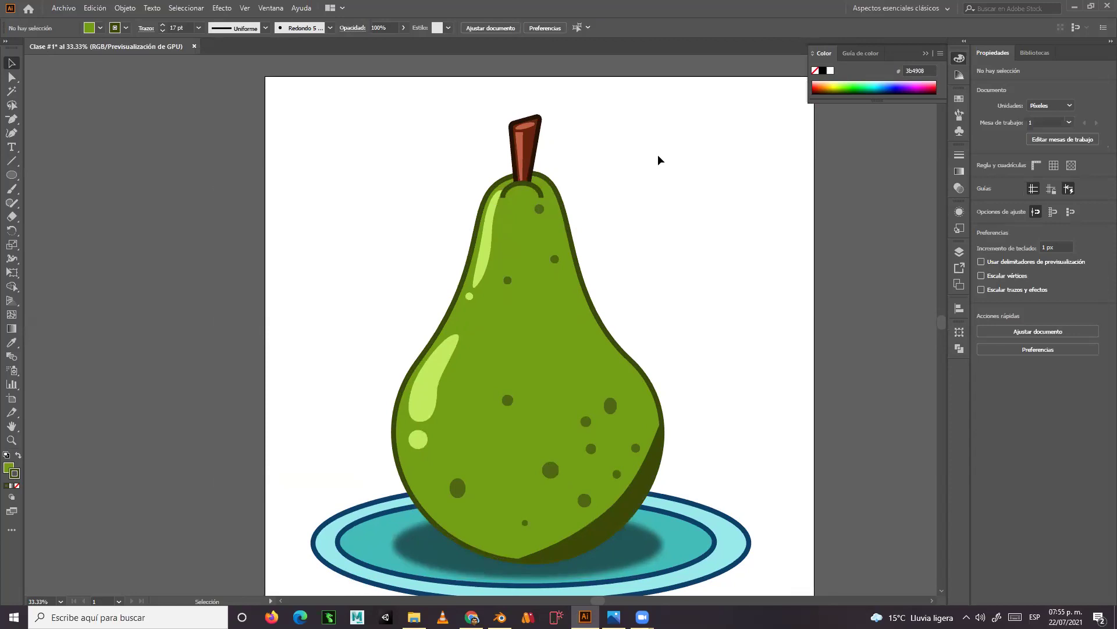
pyautogui.moveTo(665, 307); pyautogui.dragTo(625, 292)
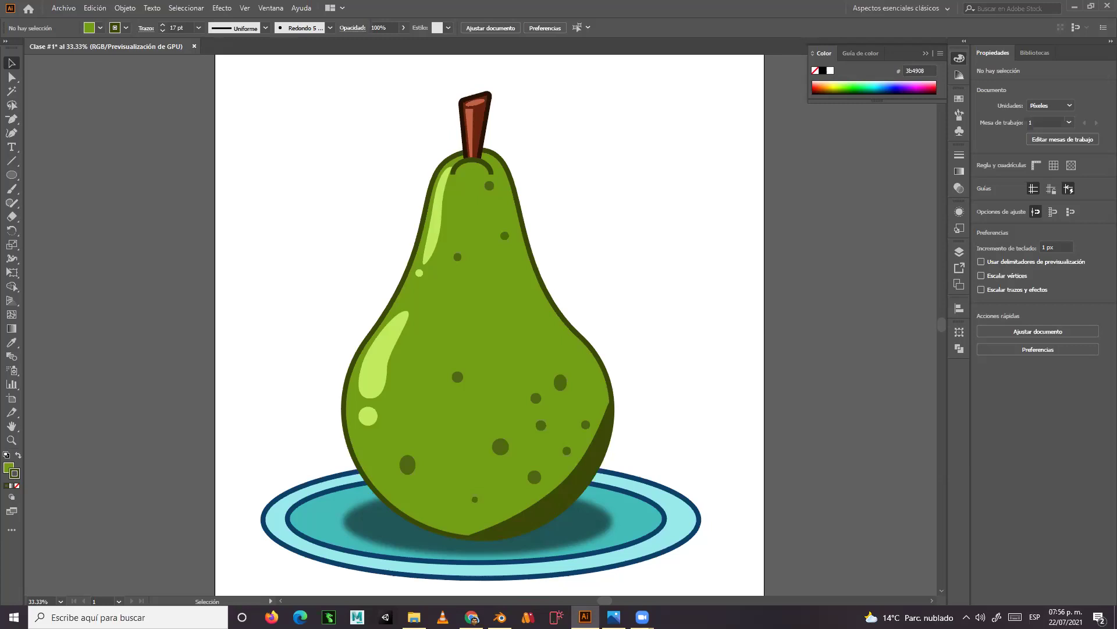
# - Undo the anchor point deletion on the small ellipse and deselect it
pyautogui.press('a')
pyautogui.hotkey('ctrl', 'z')
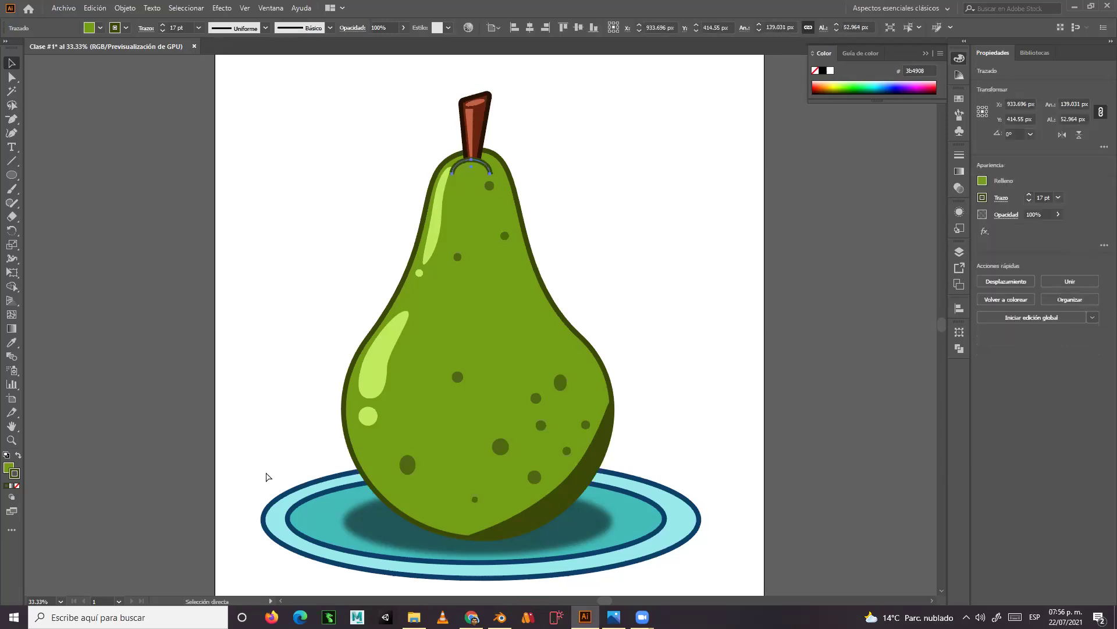
pyautogui.hotkey('ctrl', 'z')
pyautogui.press('v')
pyautogui.click(262, 151)
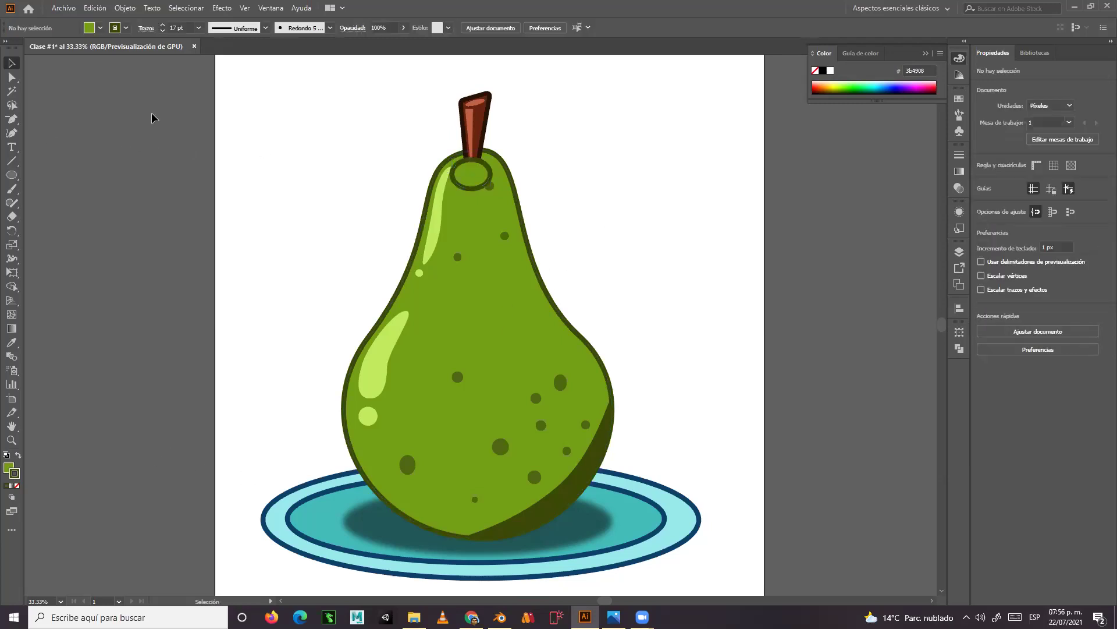
# - Remove the lowest anchor point of the ellipse below the stem so only its upper arch remains, and deselect it
pyautogui.click(12, 77)
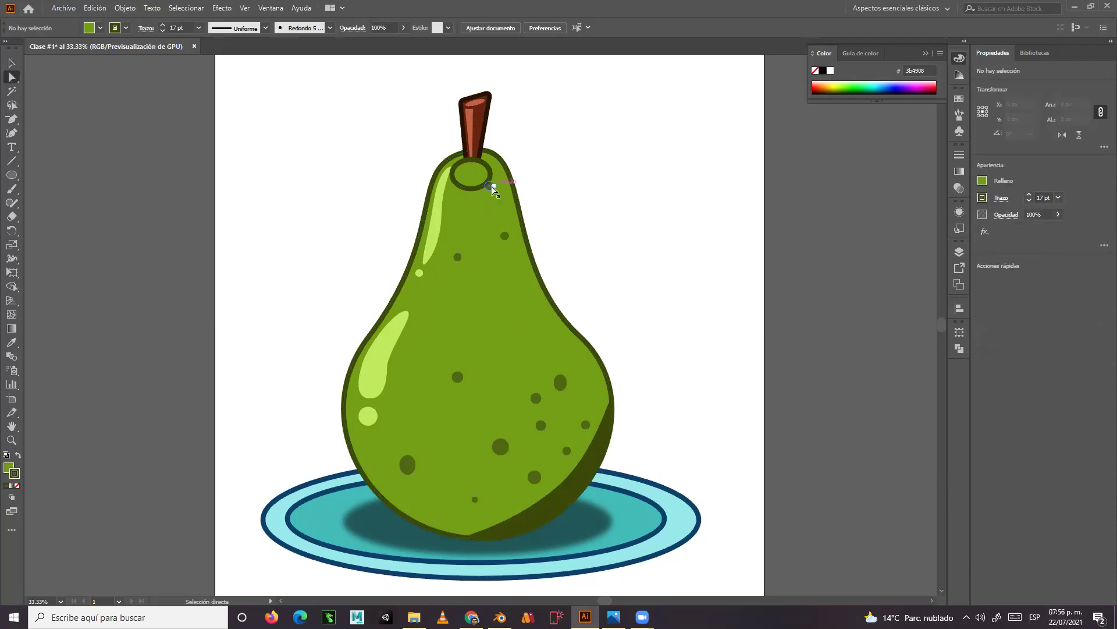
pyautogui.click(473, 191)
pyautogui.moveTo(473, 191); pyautogui.dragTo(472, 190)
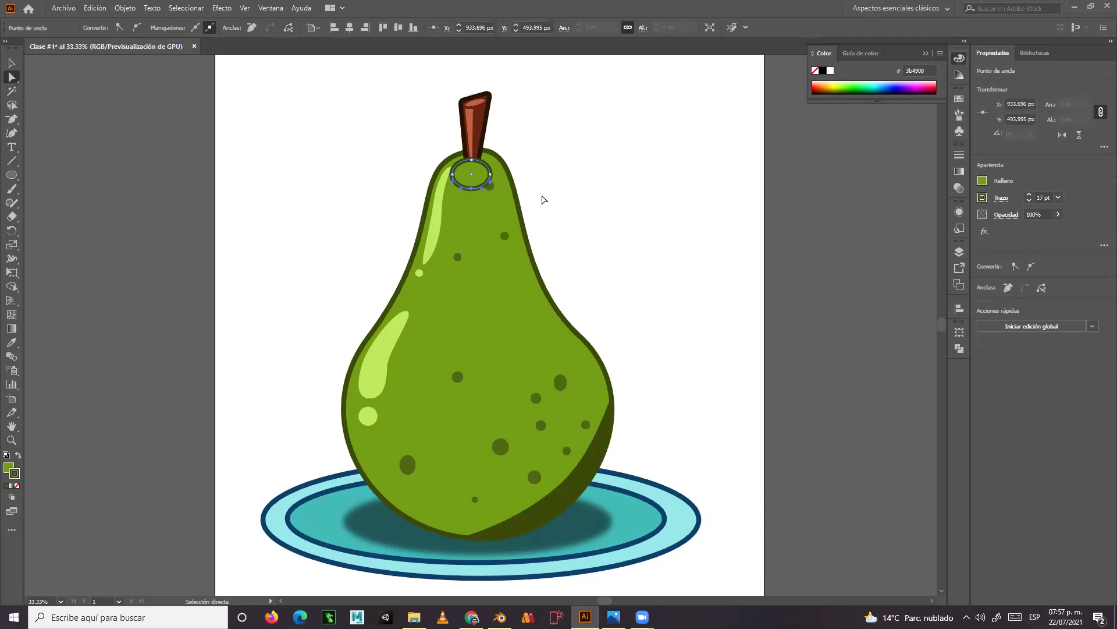
pyautogui.press('Delete')
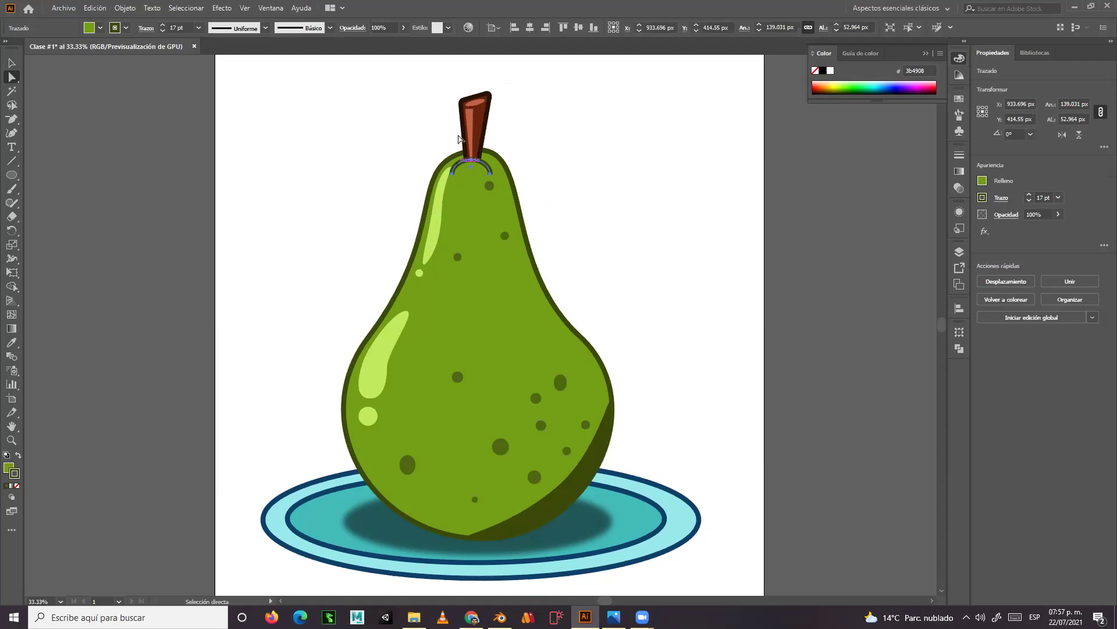
pyautogui.click(11, 62)
pyautogui.click(293, 172)
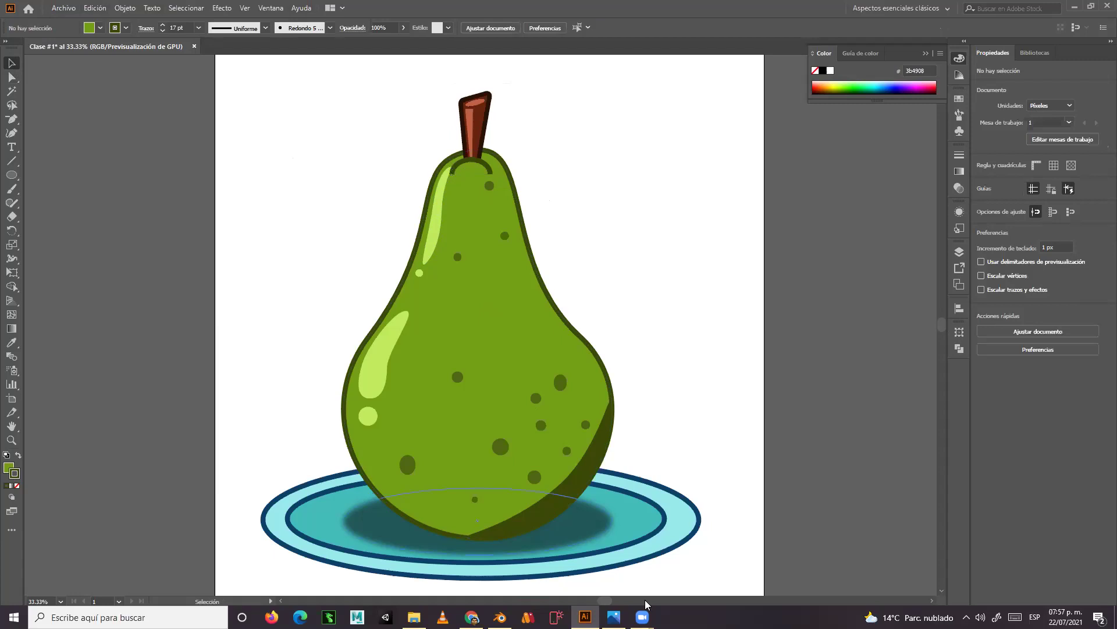